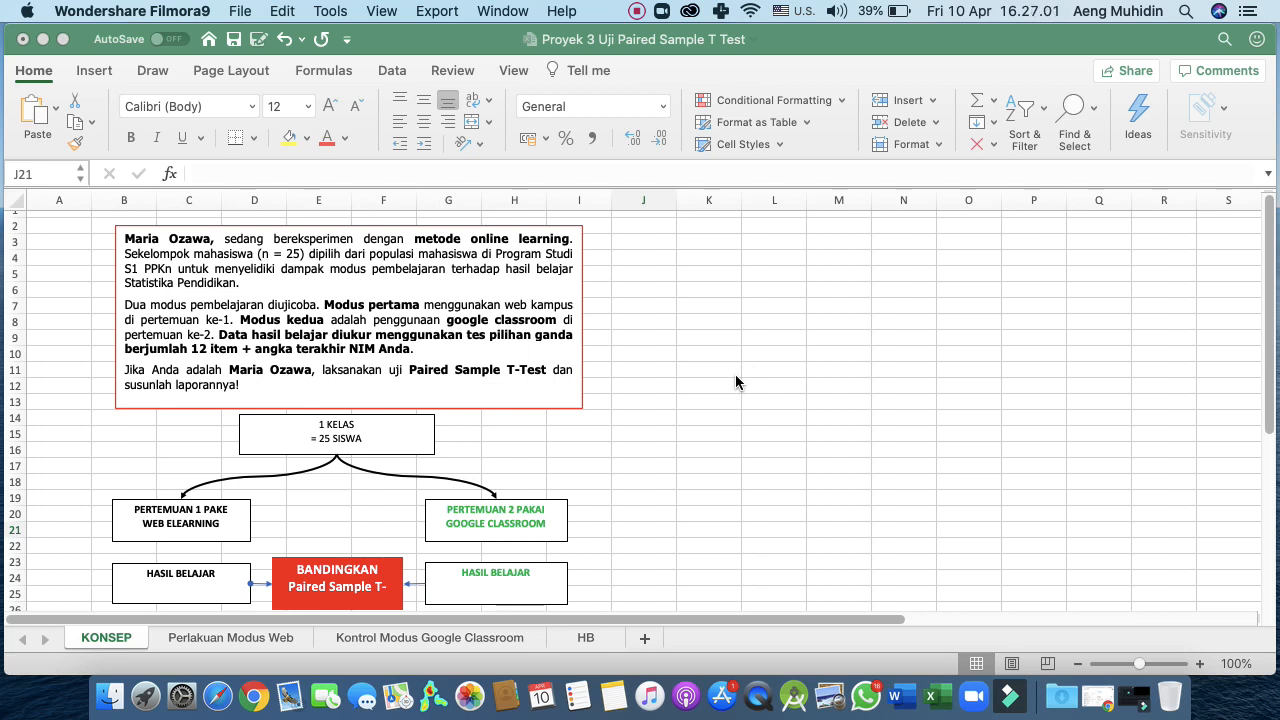
Step: On the KONSEP sheet, enter 12 in J10, the label "tgl" in K9 and 6 in K10 beside the assignment description
click(337, 300)
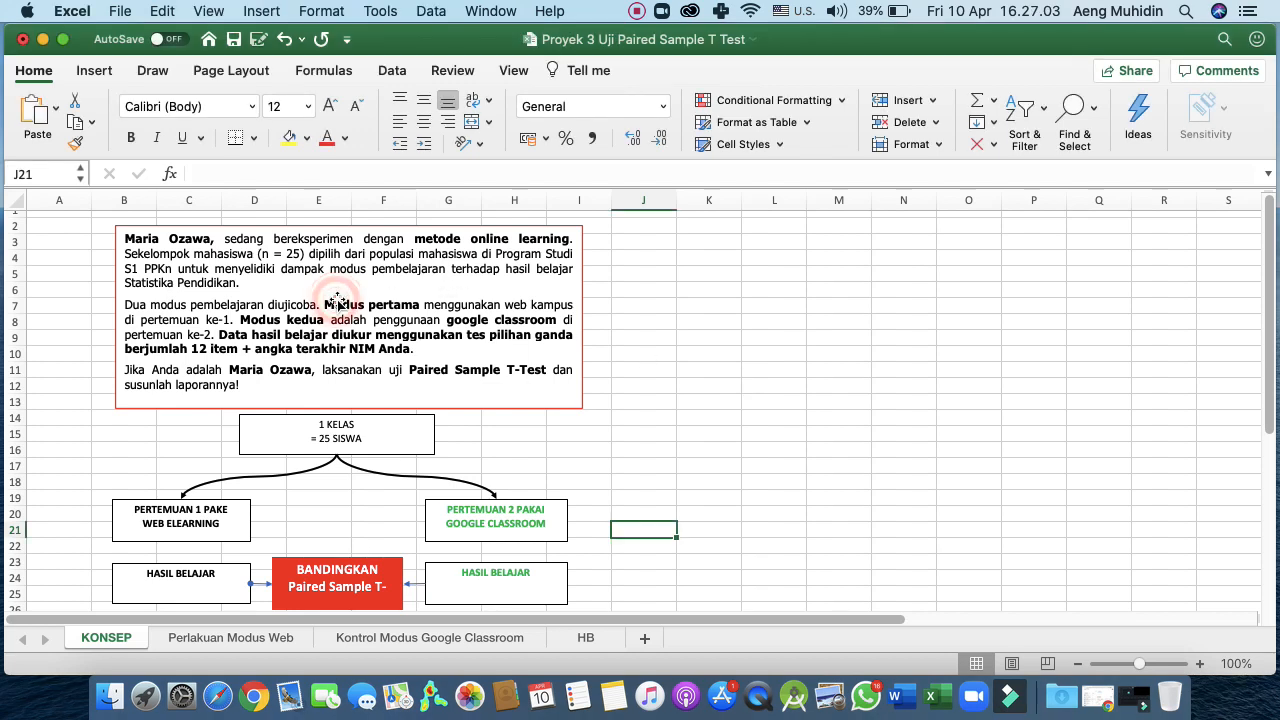
click(366, 312)
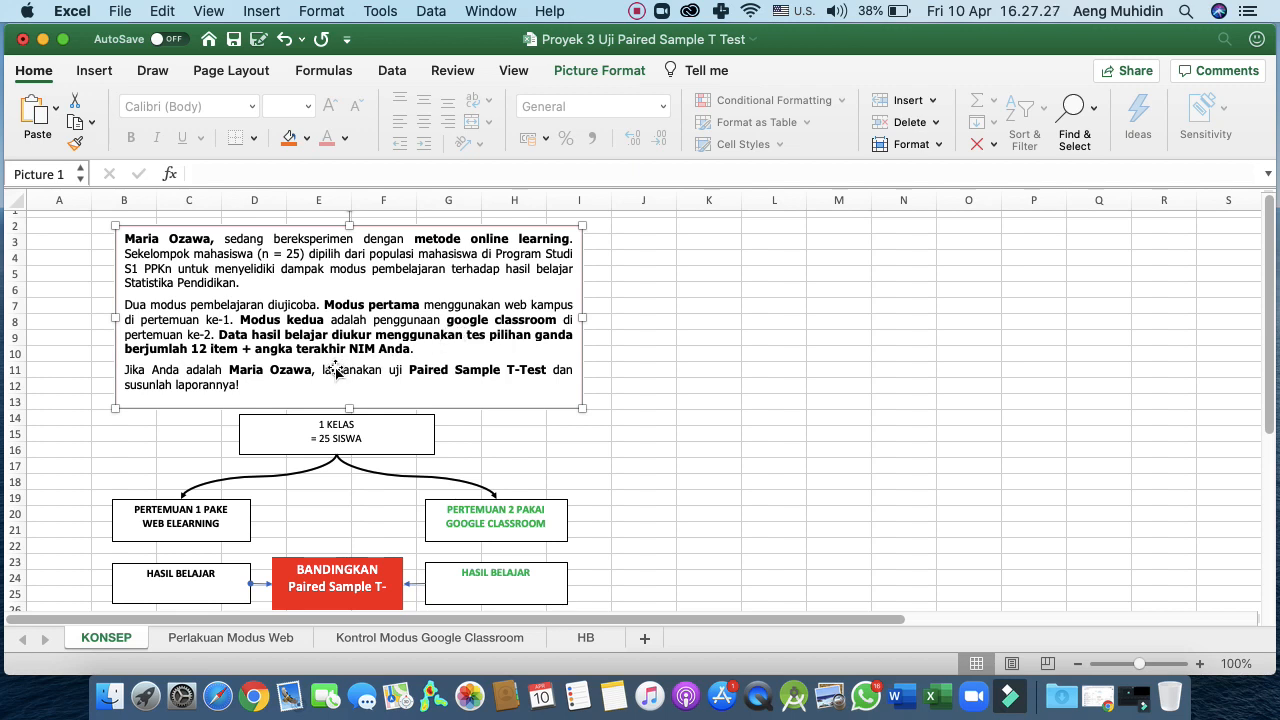
scroll(336, 369, down, 2)
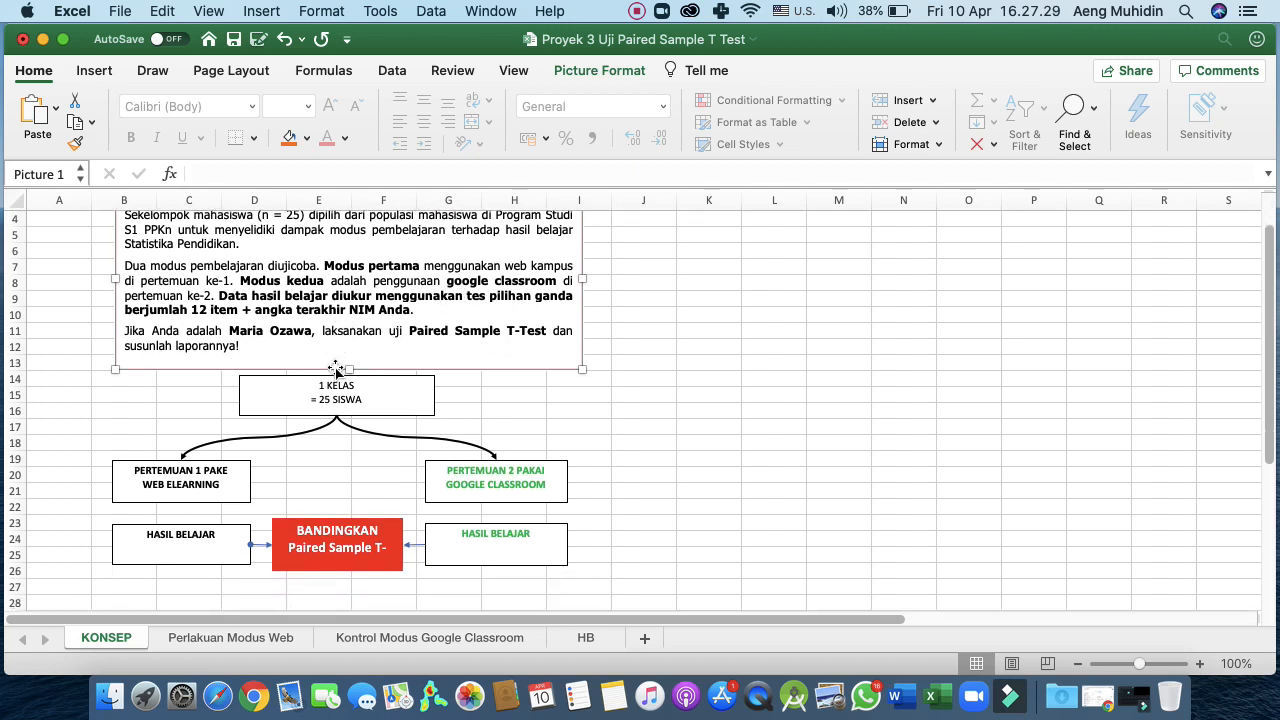
scroll(336, 369, down, 2)
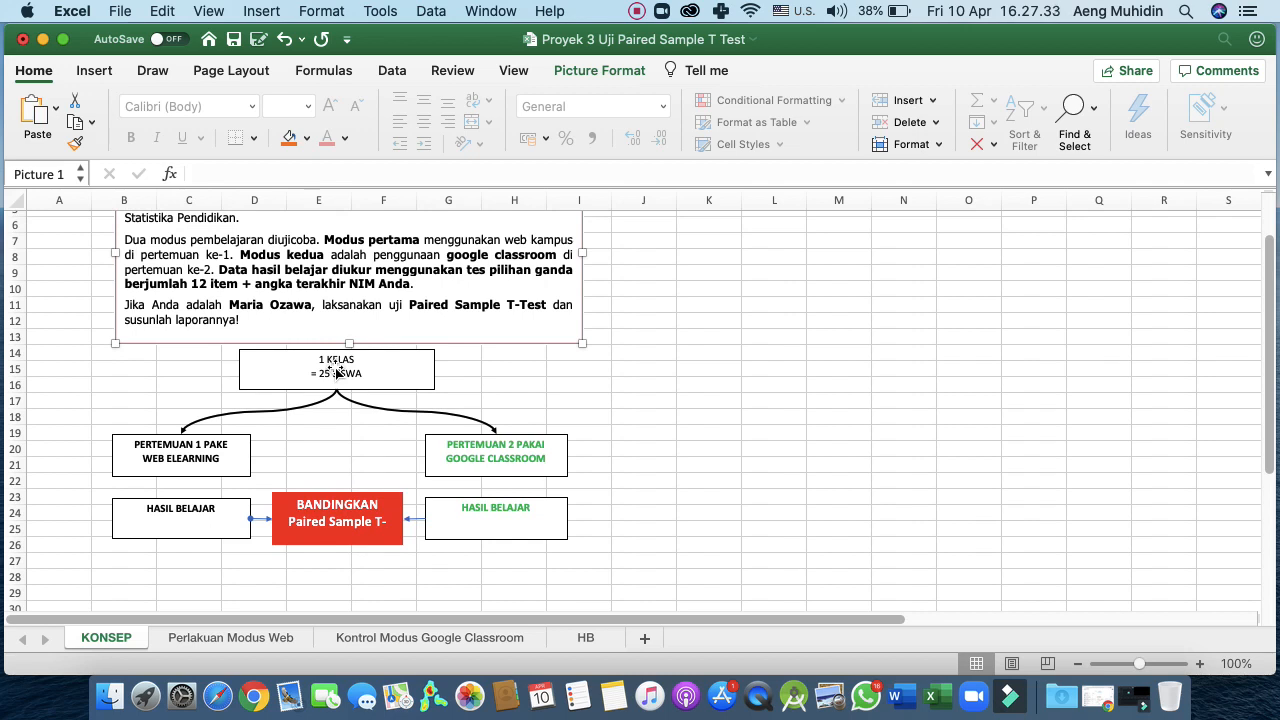
click(653, 282)
text(12)
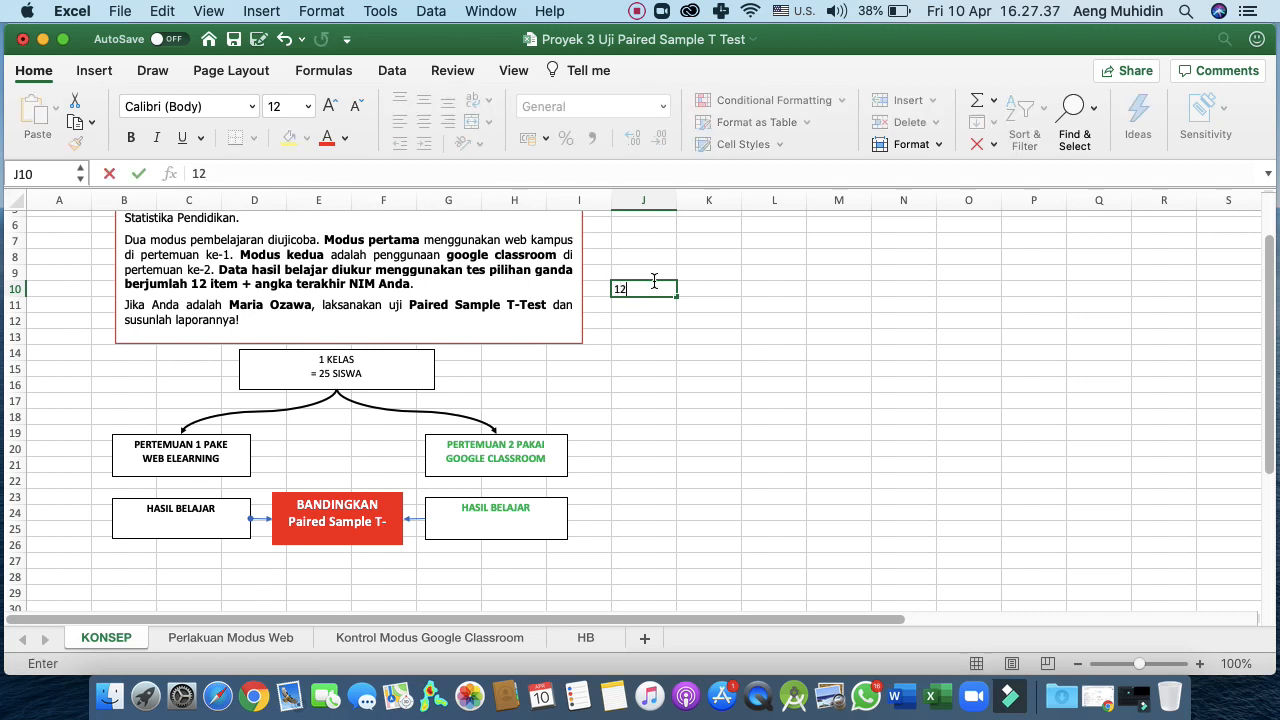
key(Tab)
key(Up)
text(tgl)
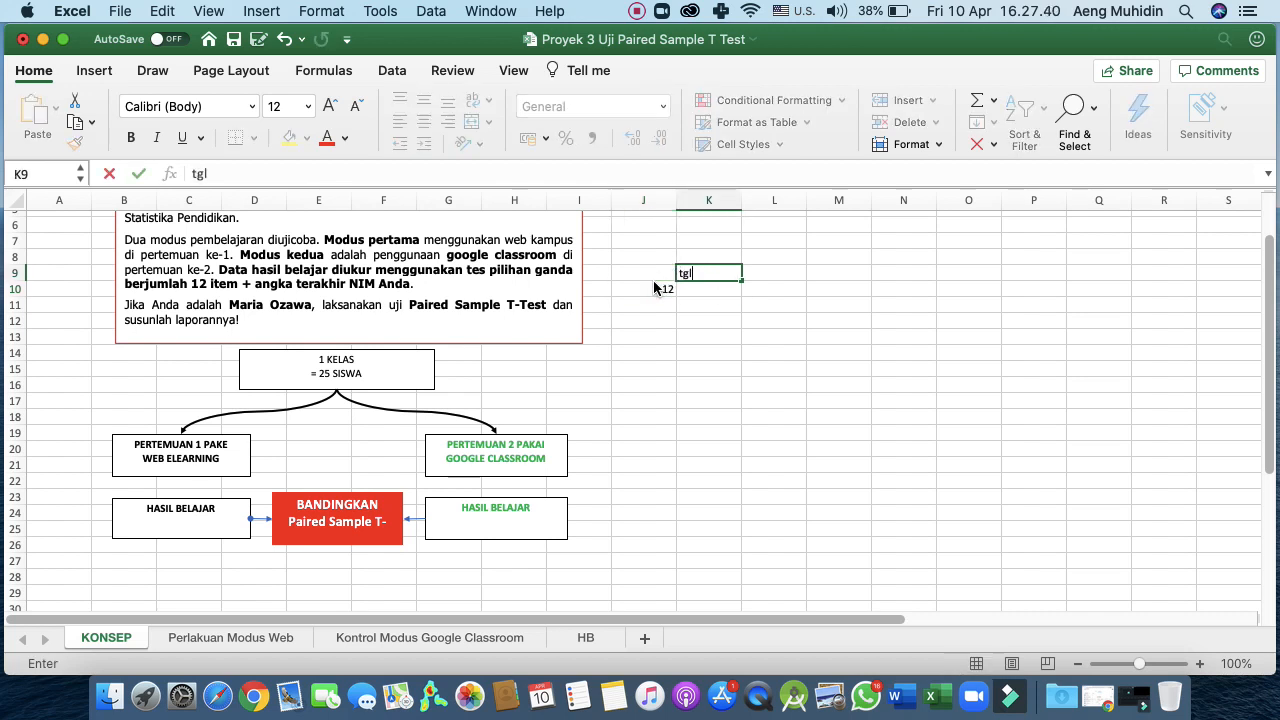
key(Return)
text(6)
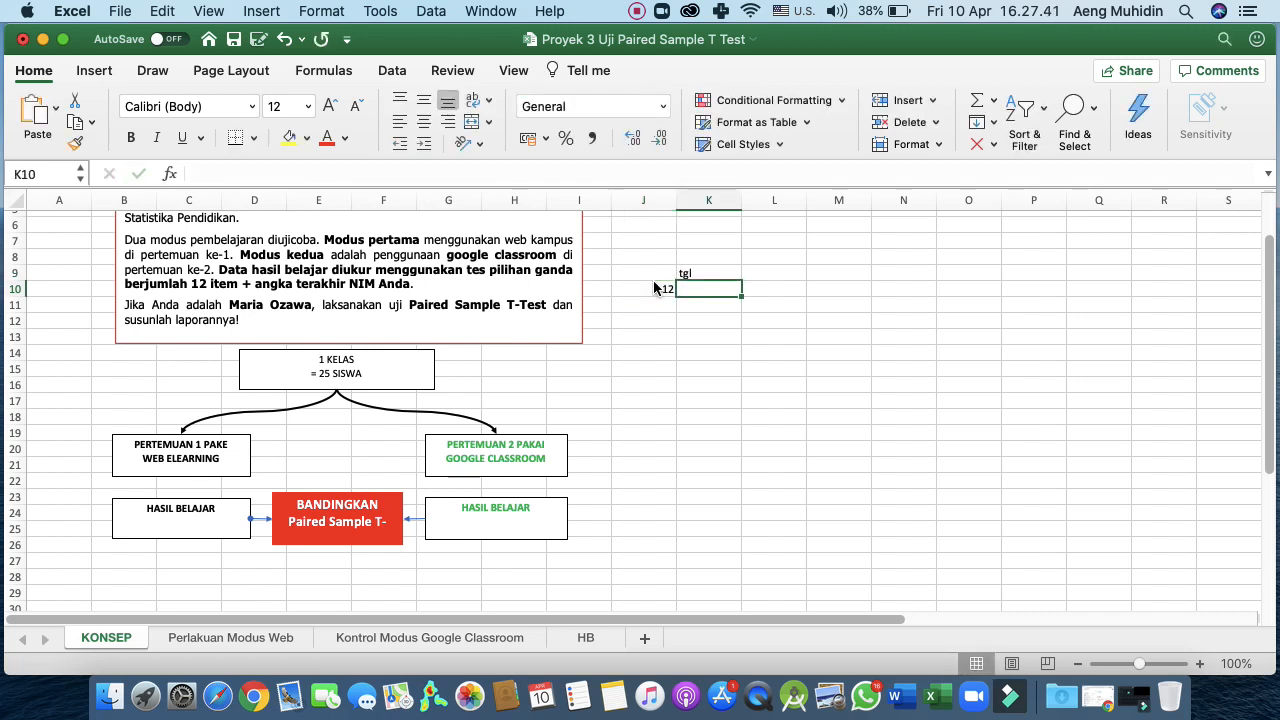
Step: Add J10 and K10 with a formula in L10
key(Tab)
text(=)
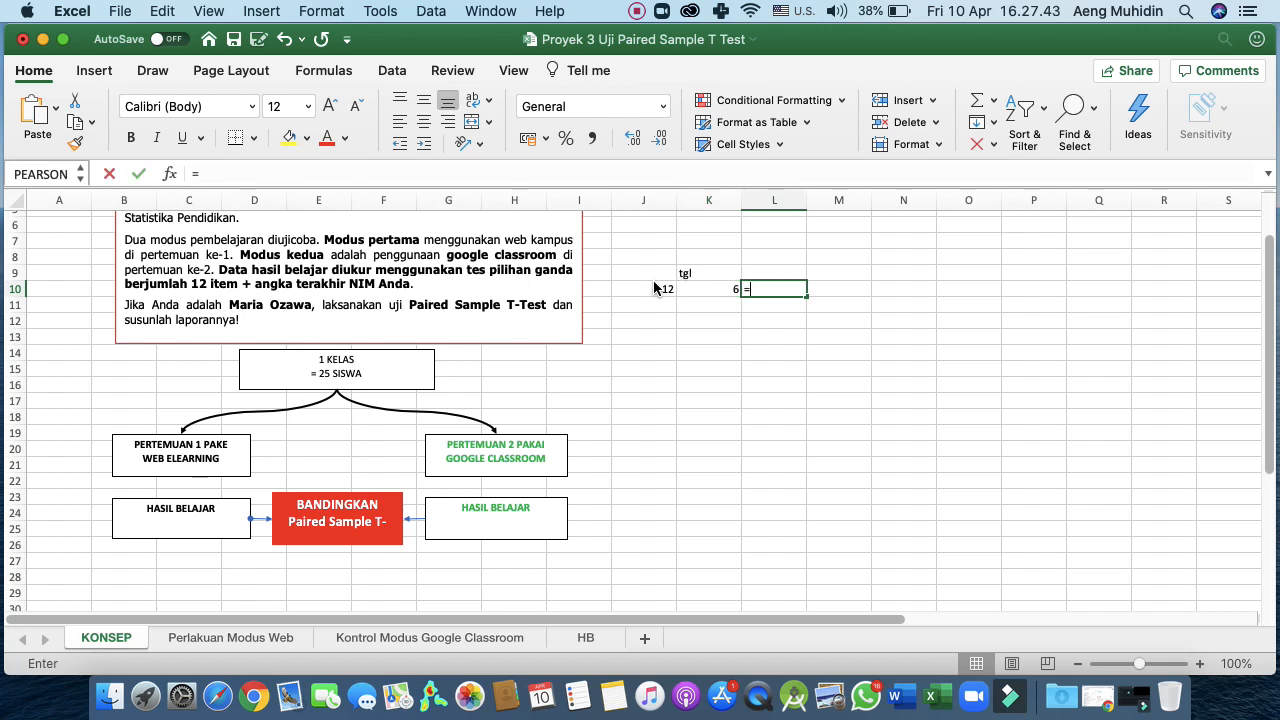
click(655, 288)
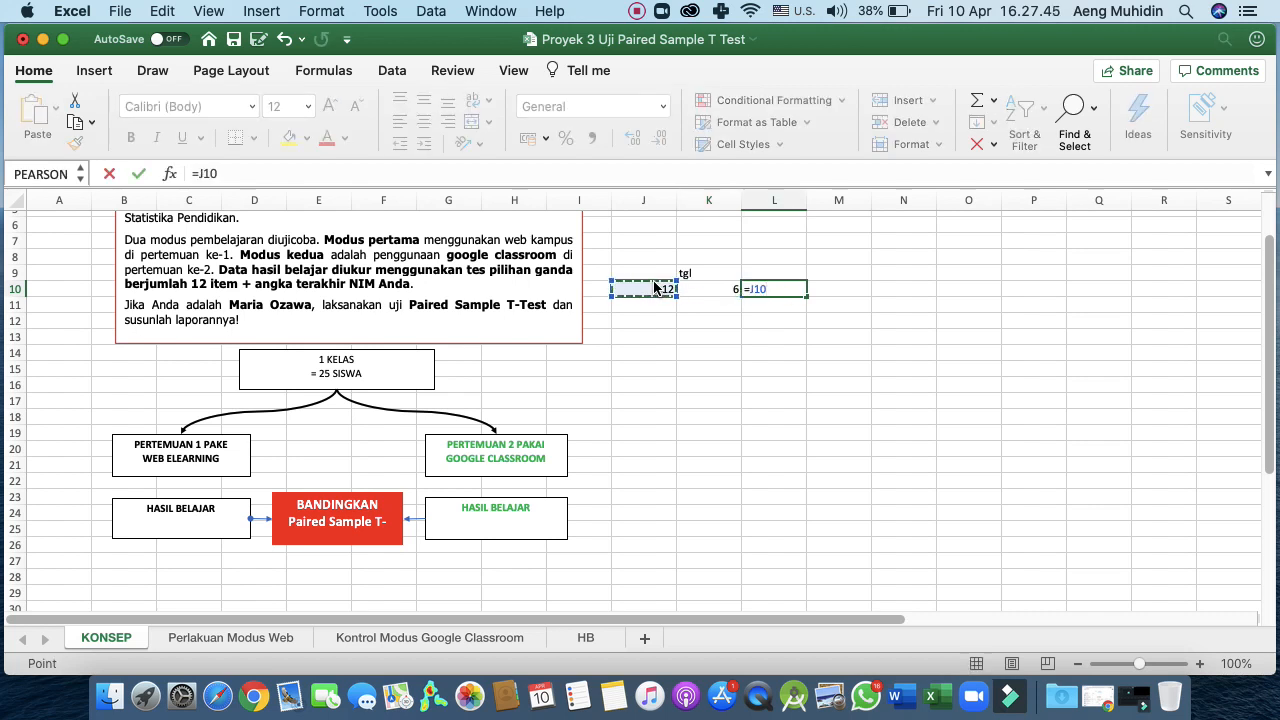
text(+K10)
key(Return)
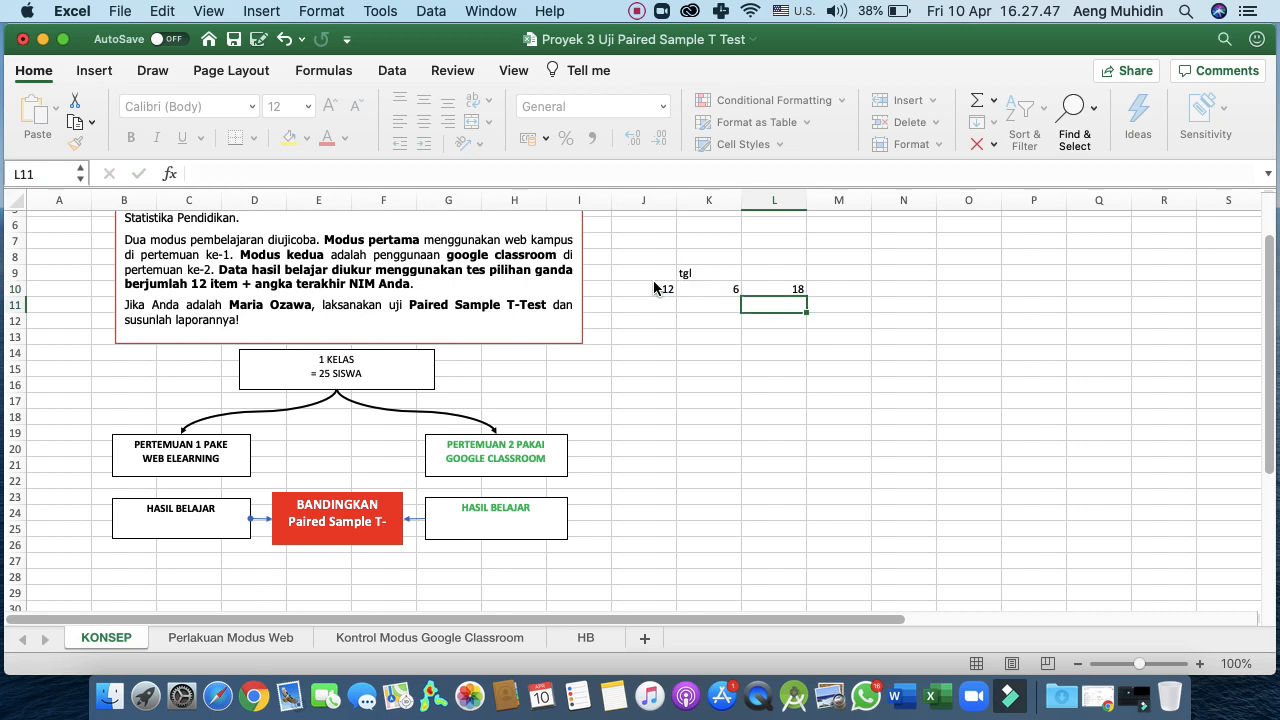
Step: Highlight the item-count result in L10 with a yellow fill
key(Up)
click(289, 137)
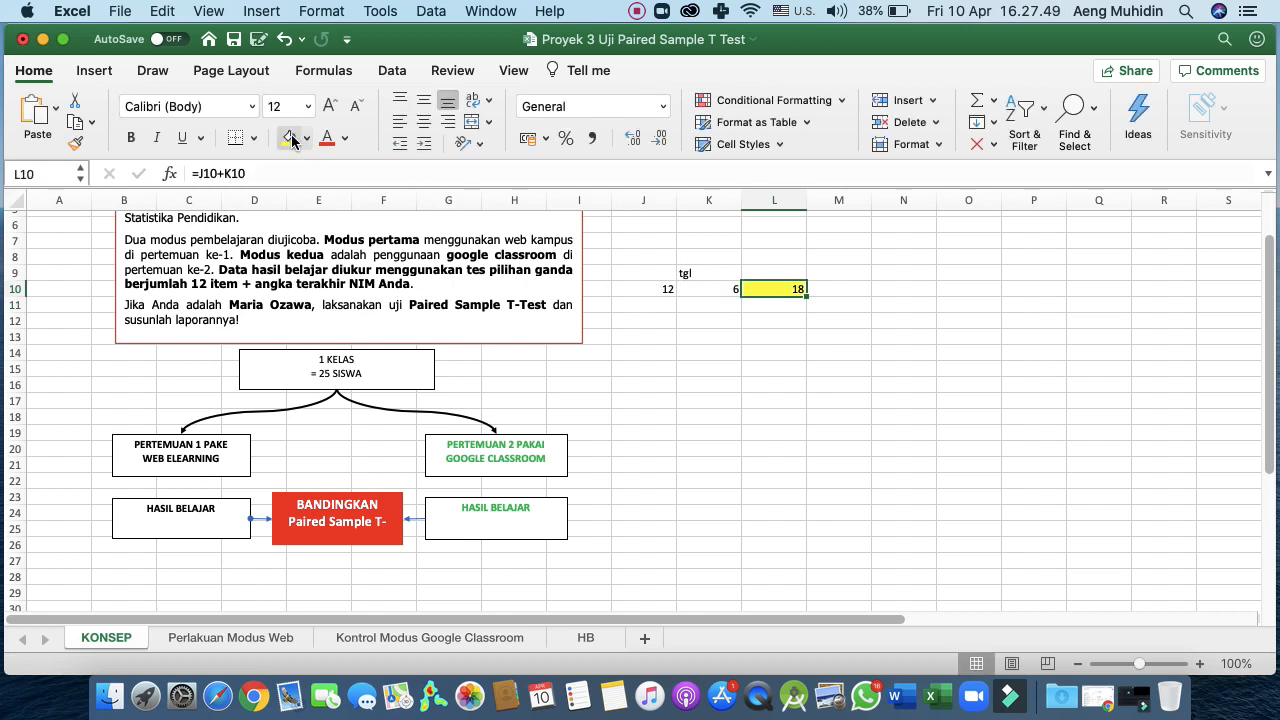
click(719, 369)
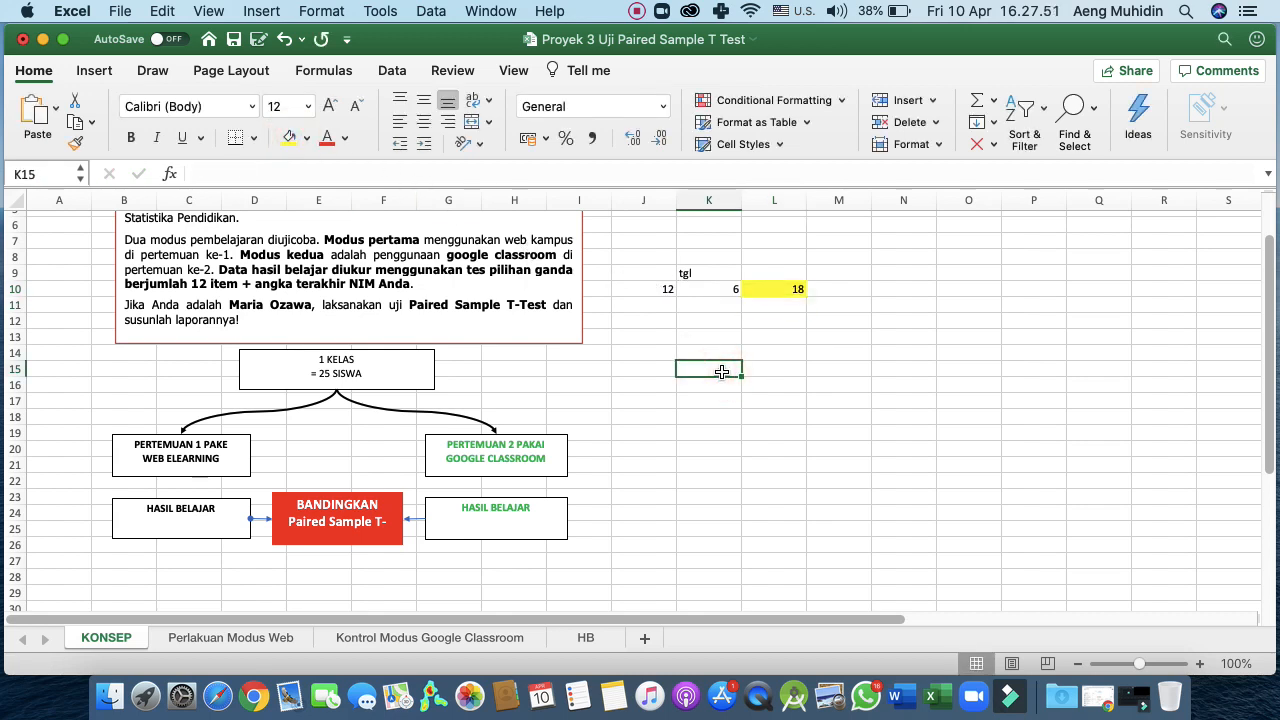
Step: Review the concept diagram's boxes for the two class meetings and their HASIL BELAJAR outcomes
scroll(700, 374, down, 3)
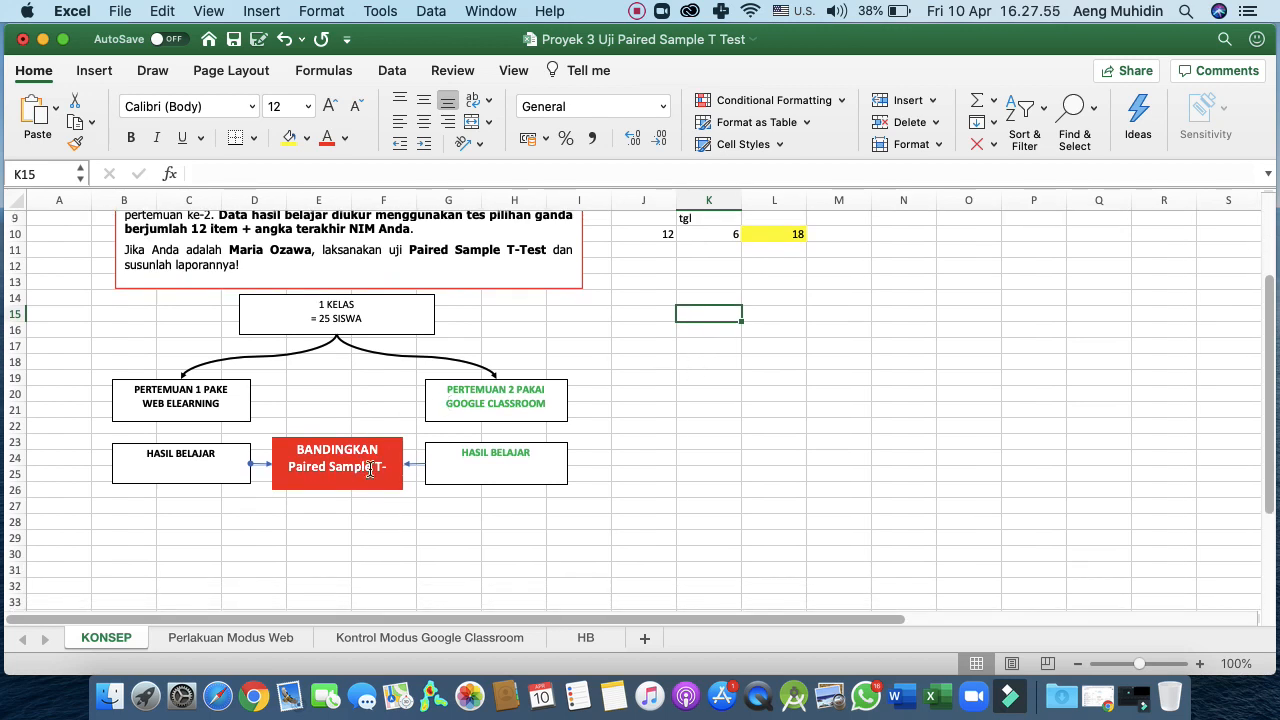
click(246, 470)
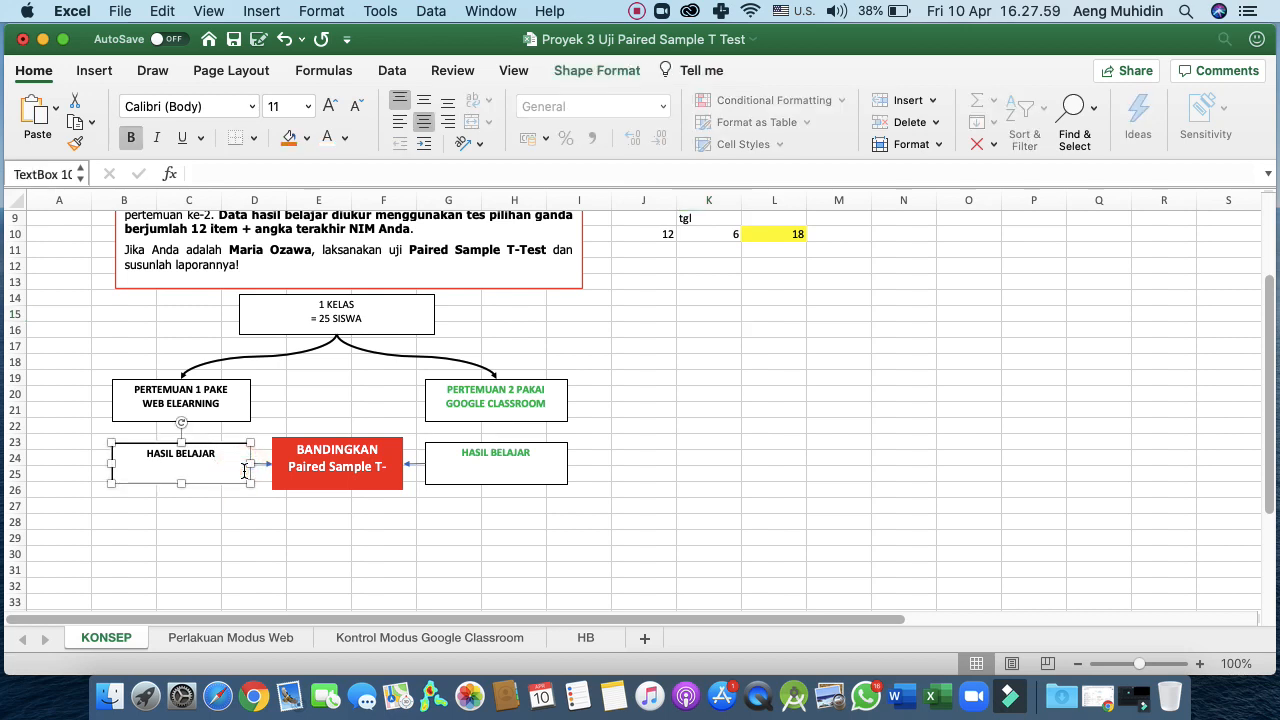
click(232, 417)
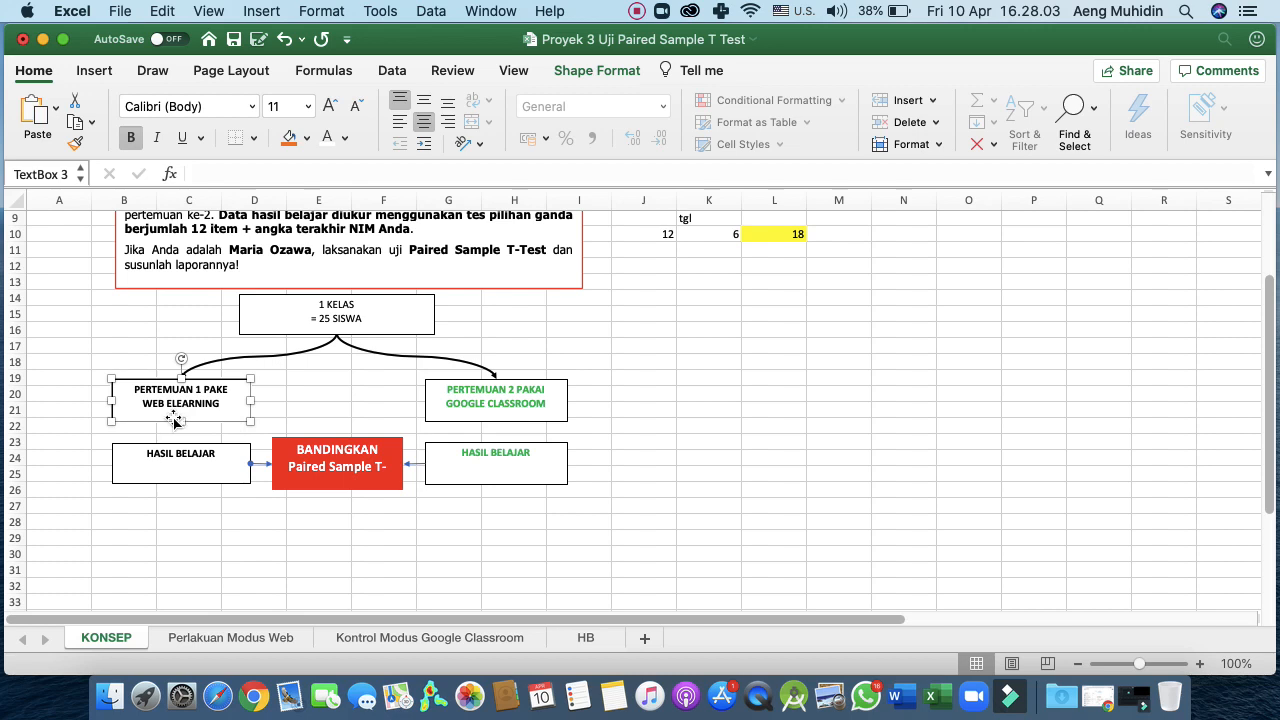
click(494, 485)
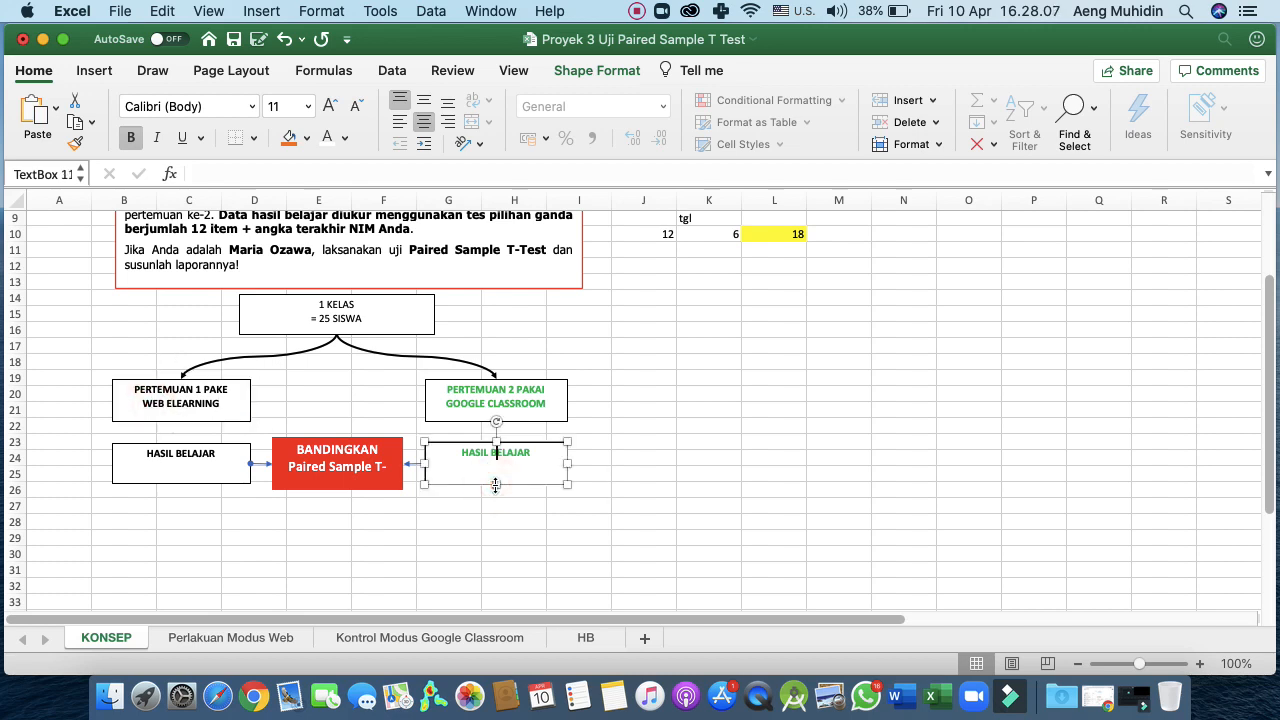
click(472, 414)
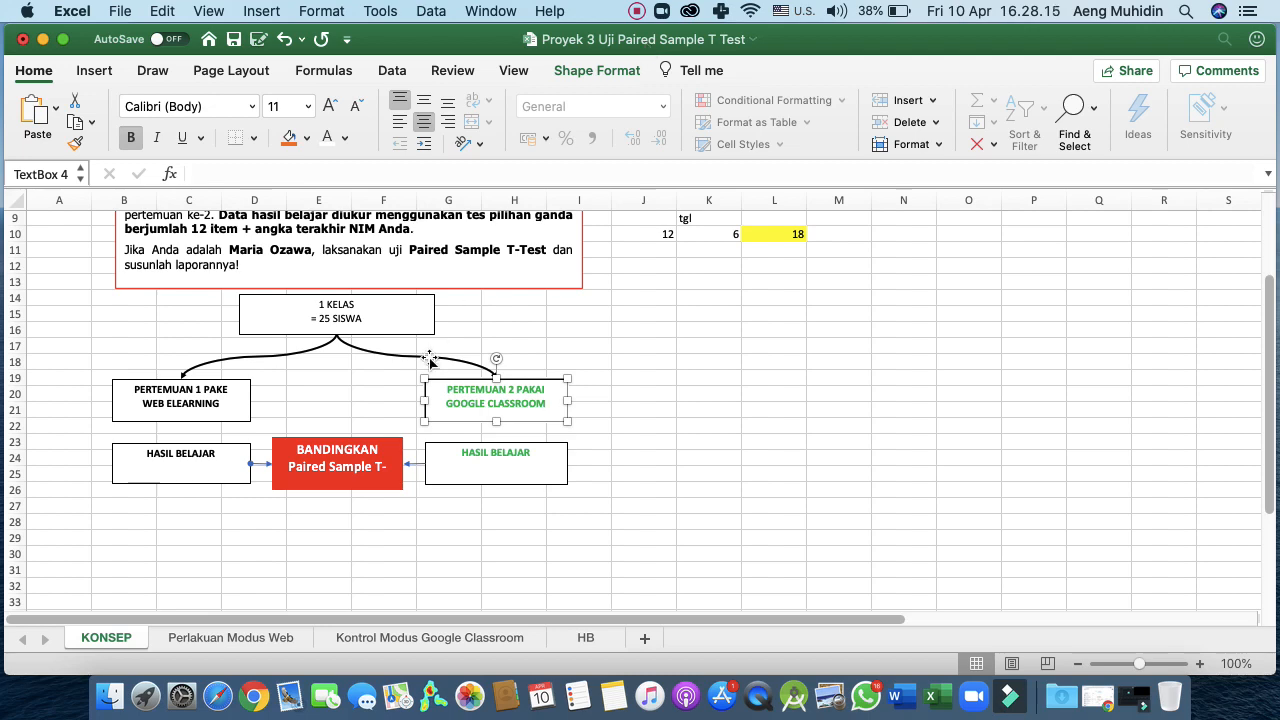
Step: Compare the item and sample numbering in the Perlakuan Modus Web and Kontrol Modus Google Classroom tables
click(226, 640)
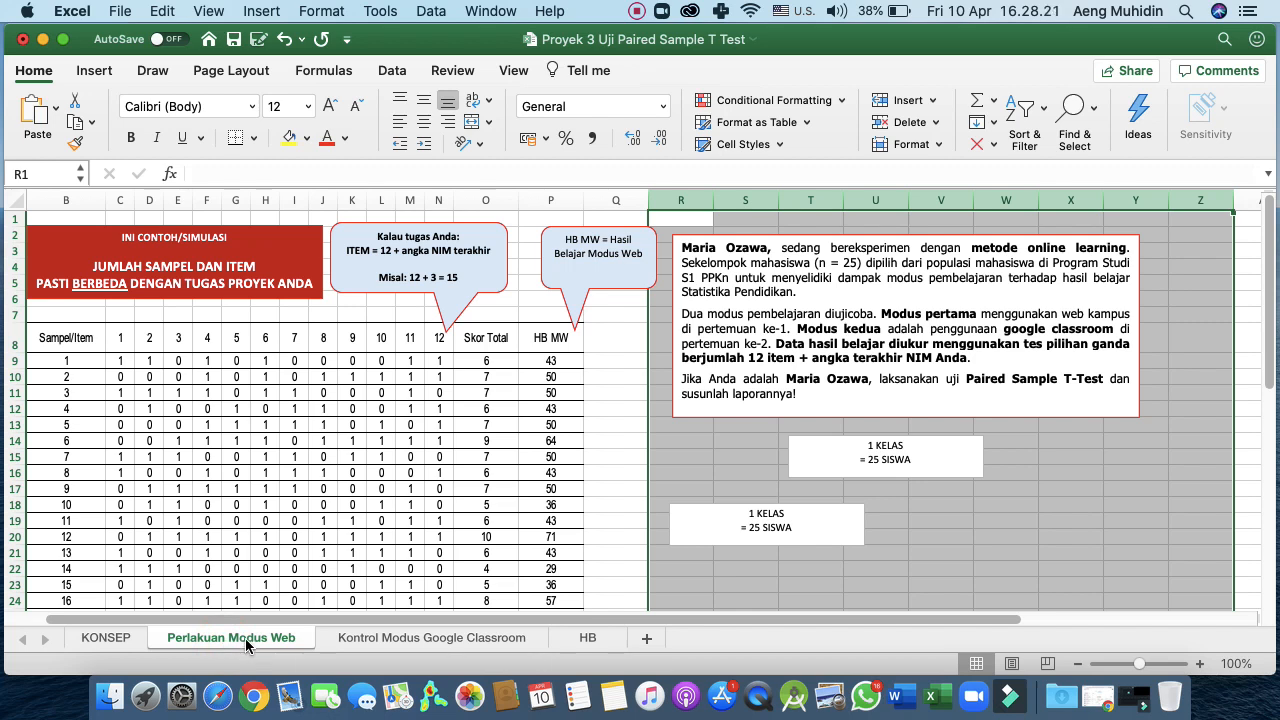
click(355, 640)
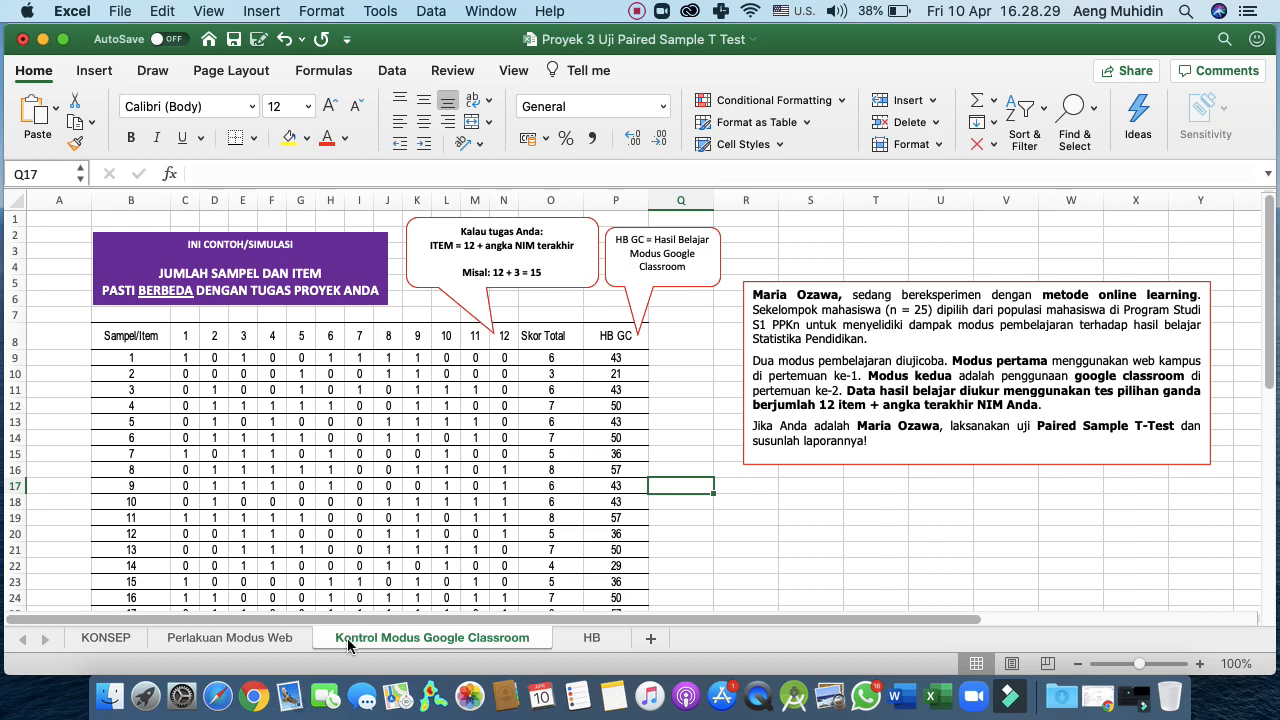
click(259, 640)
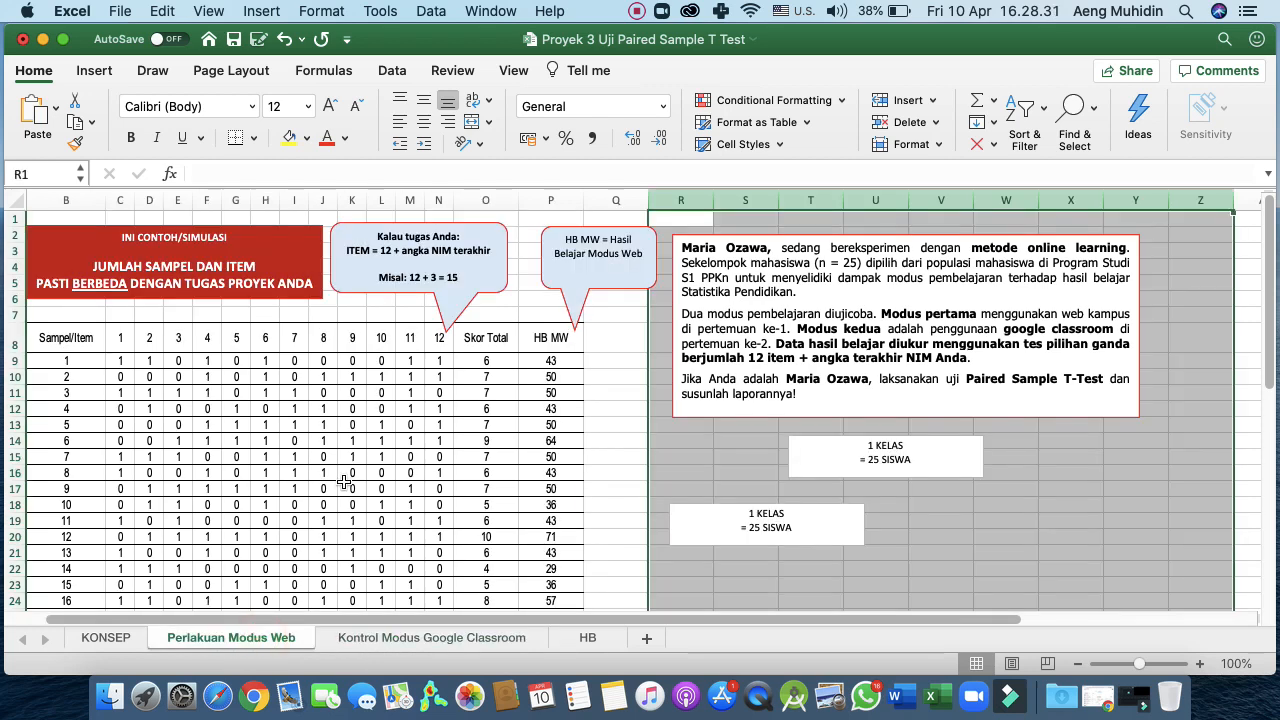
scroll(343, 483, left, 2)
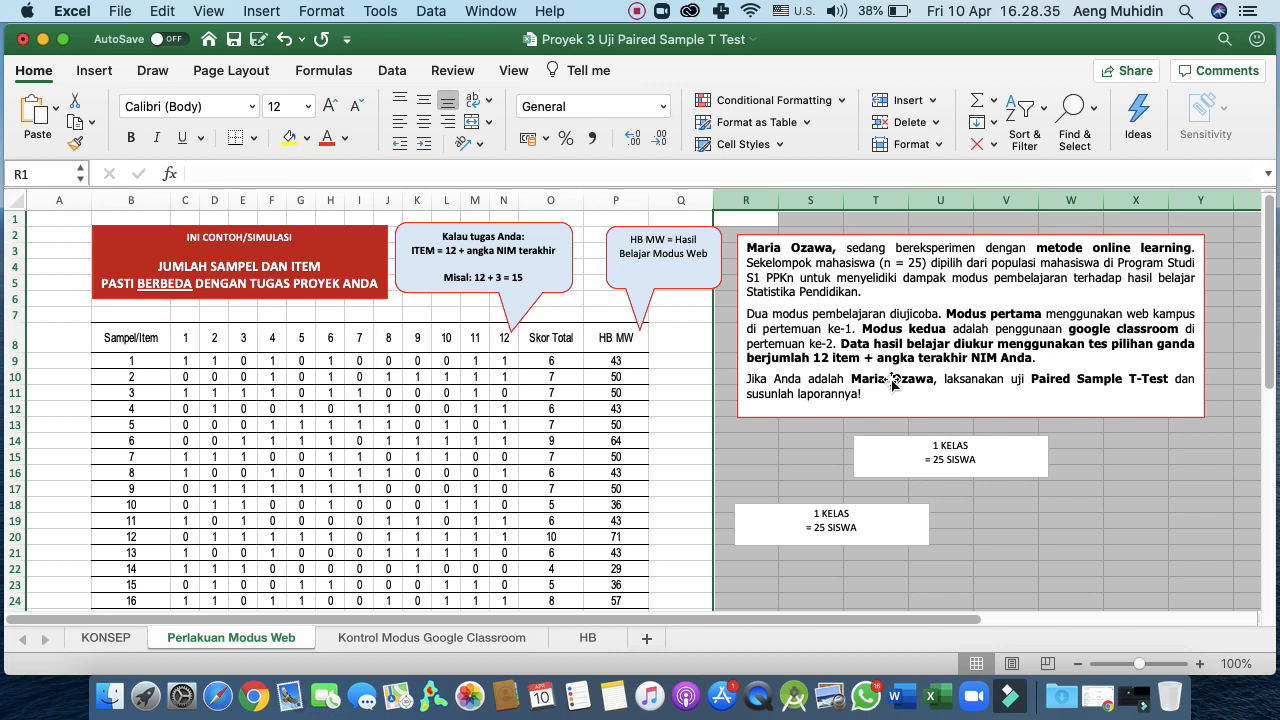
click(497, 342)
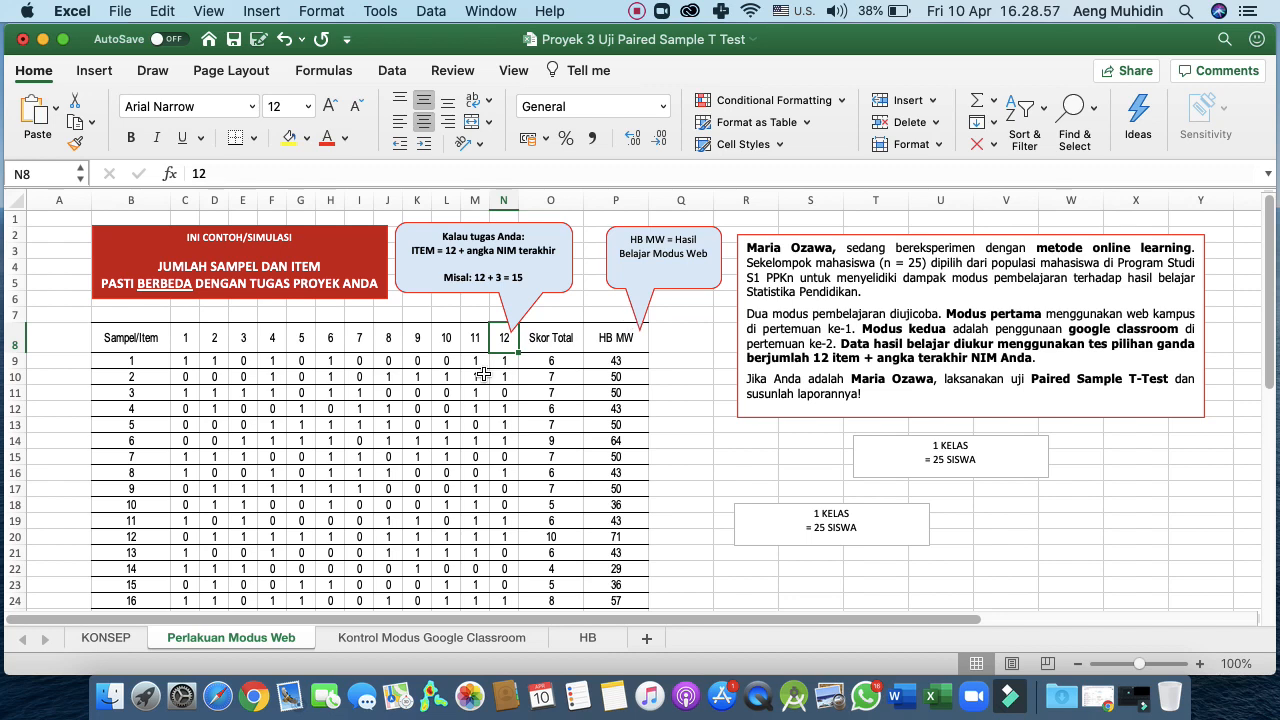
scroll(483, 374, down, 5)
click(118, 493)
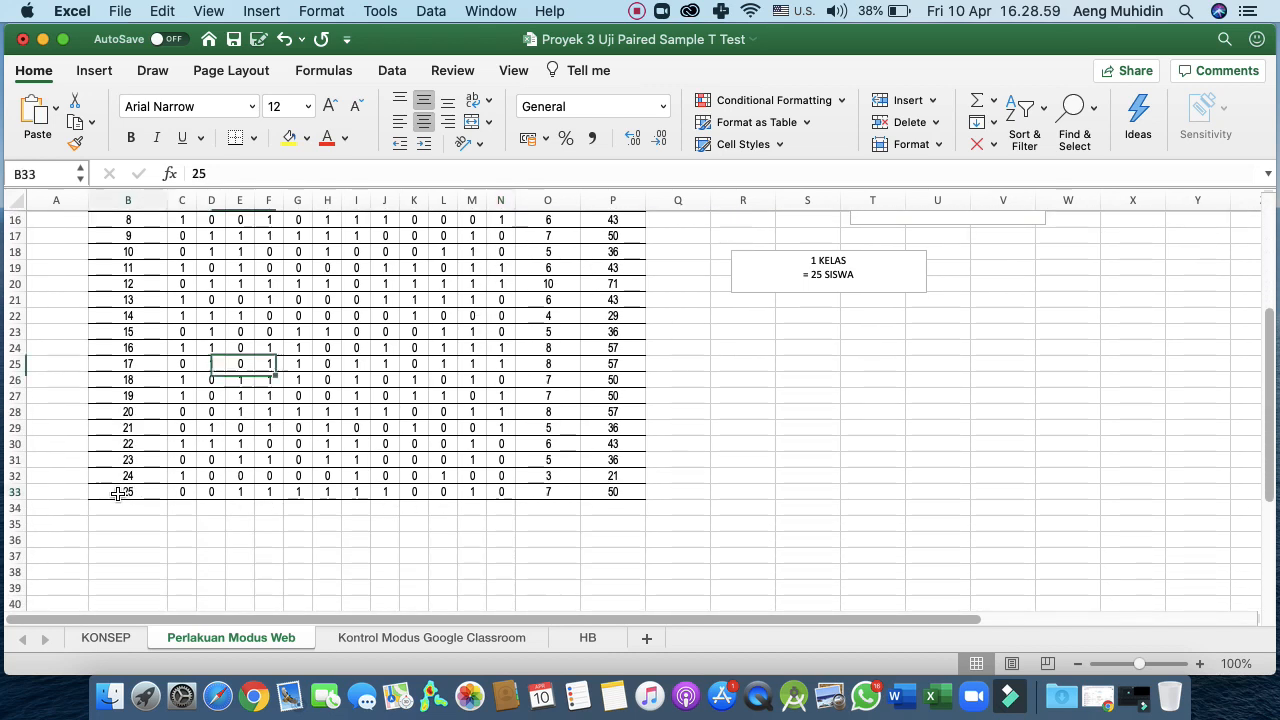
scroll(366, 368, up, 5)
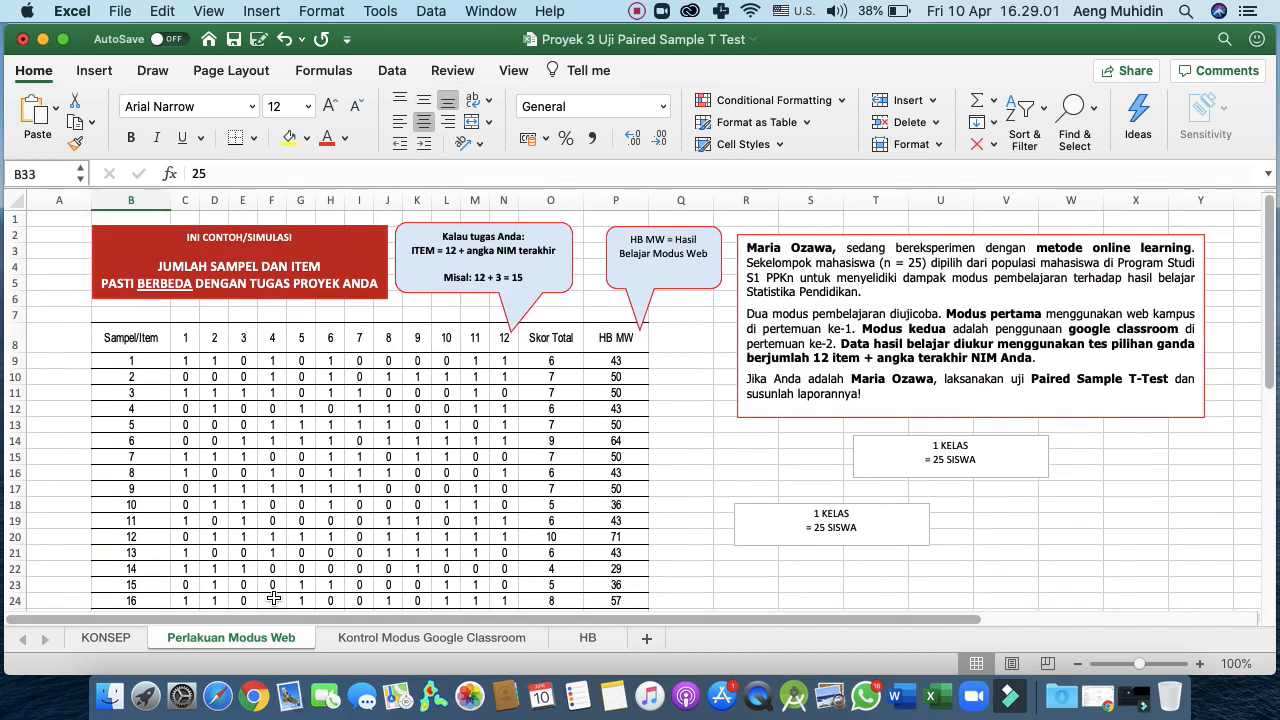
click(372, 640)
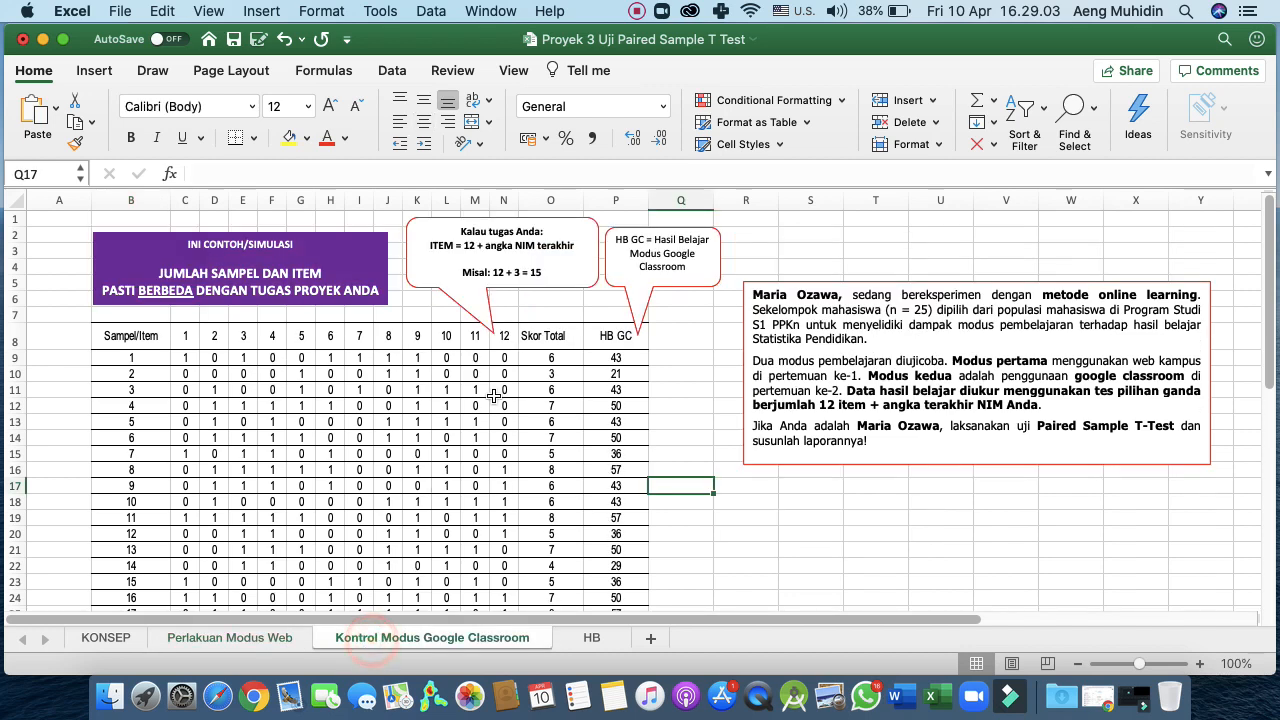
click(504, 339)
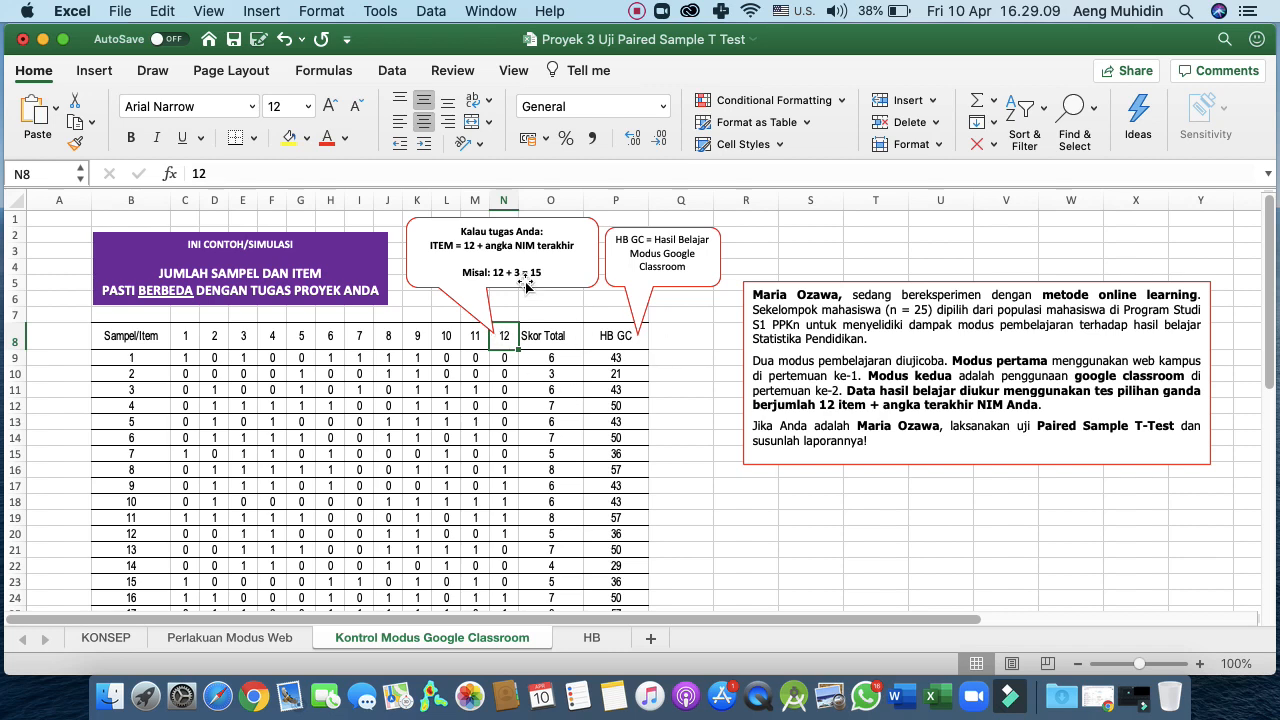
Step: Try out the item-count calculation by adding 12 in S19 and 3 in T19 in U19, and clear the three cells
click(801, 517)
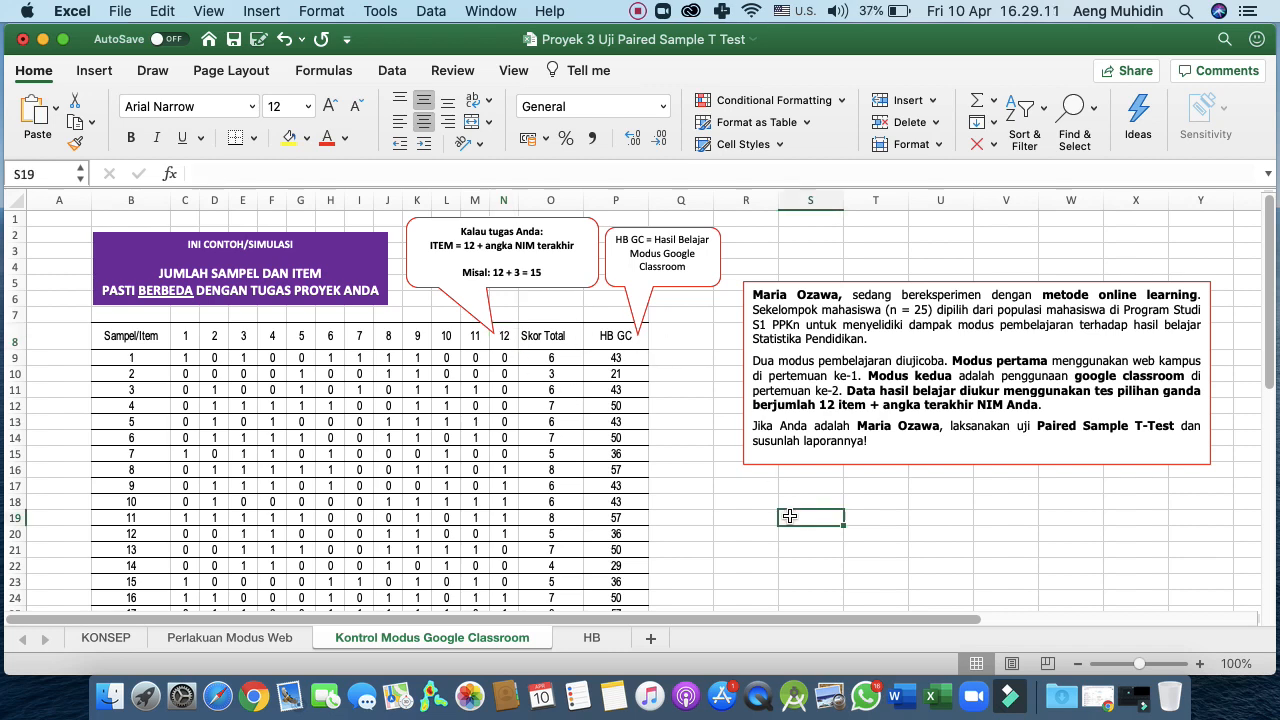
text(12)
key(Tab)
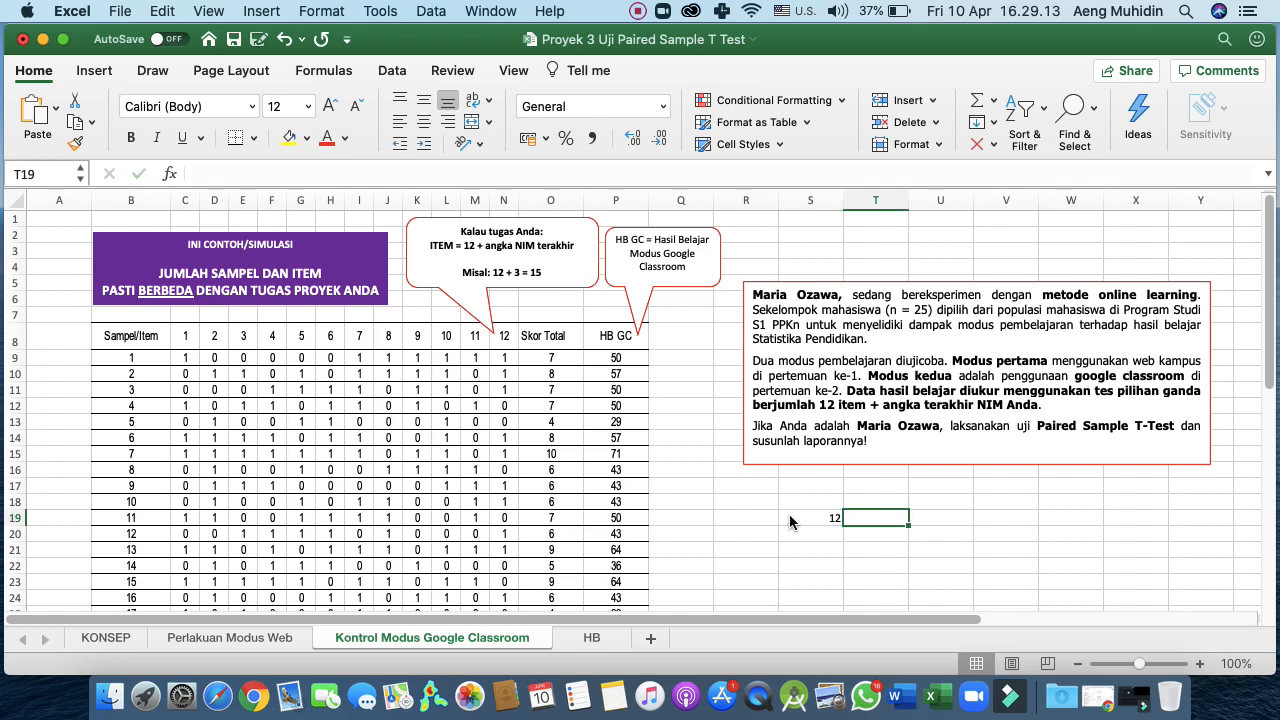
text(3)
key(Tab)
text(=)
key(Left)
key(Left)
text(+)
key(Left)
key(Return)
drag(810, 517, 960, 516)
key(Delete)
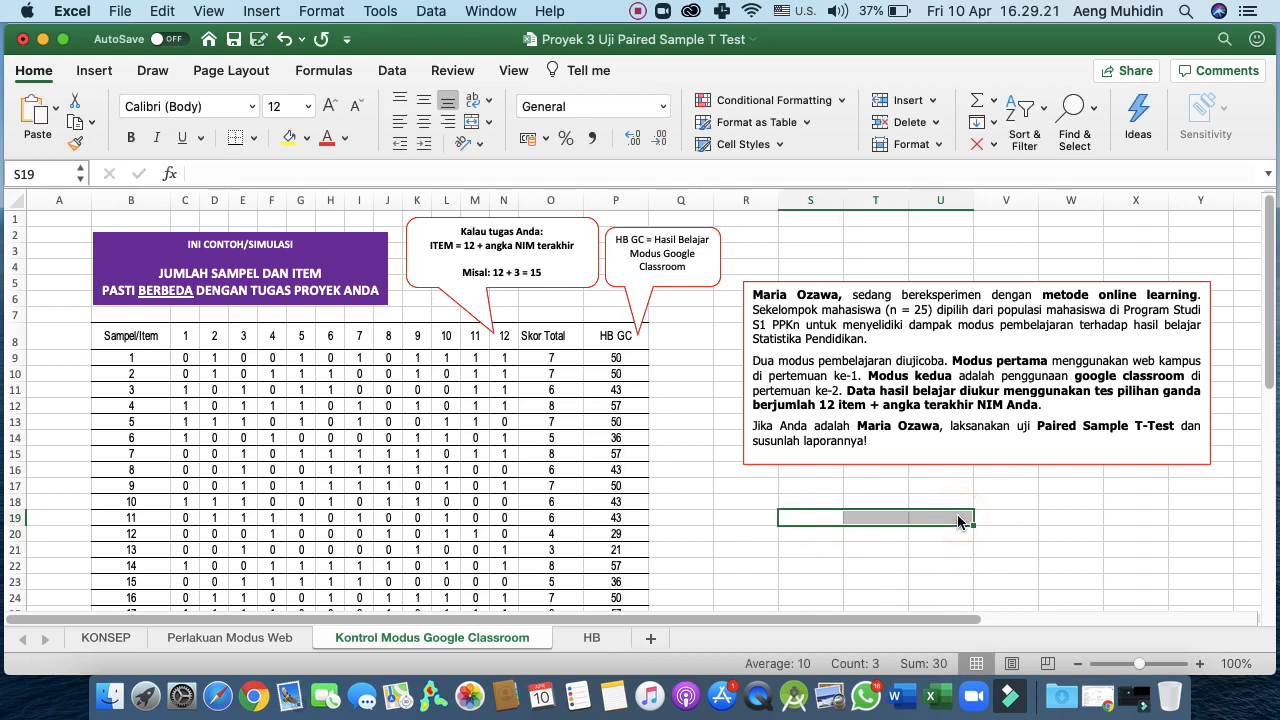
Step: On the Perlakuan Modus Web sheet, fill the =RANDBETWEEN(0;1) formula from C9 across the item scores in C9:N33
click(499, 355)
click(502, 336)
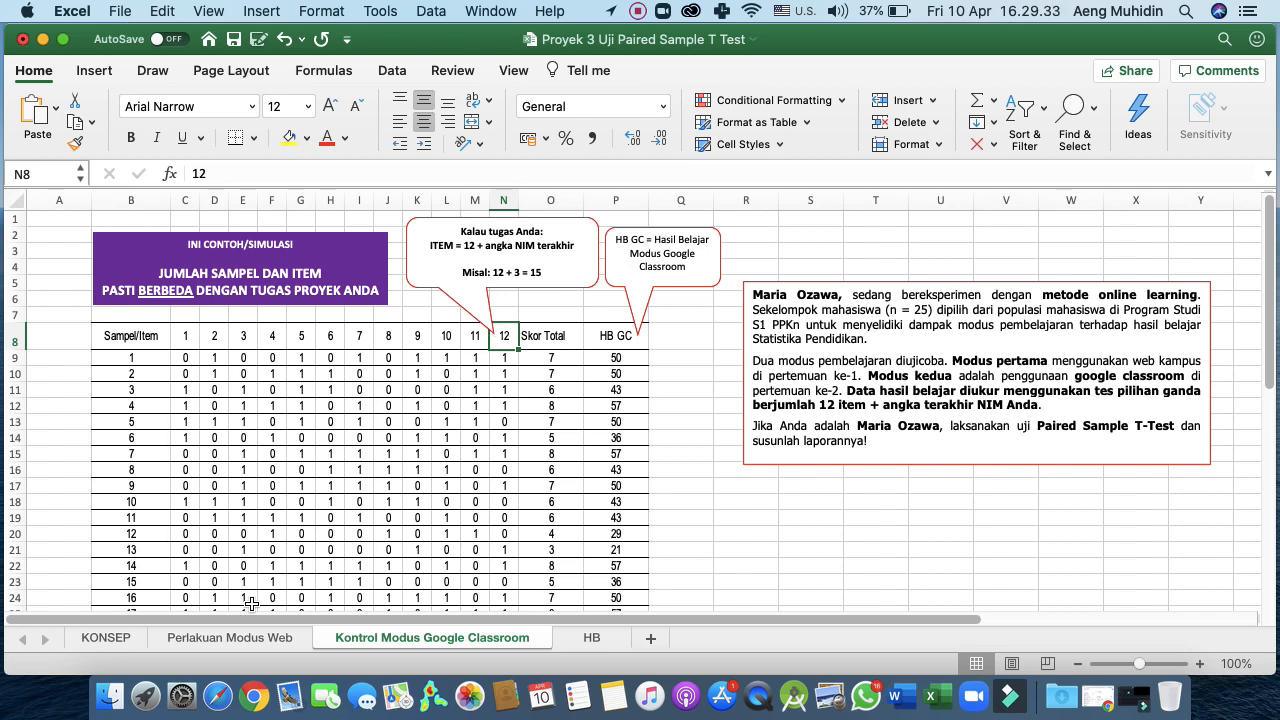
click(250, 634)
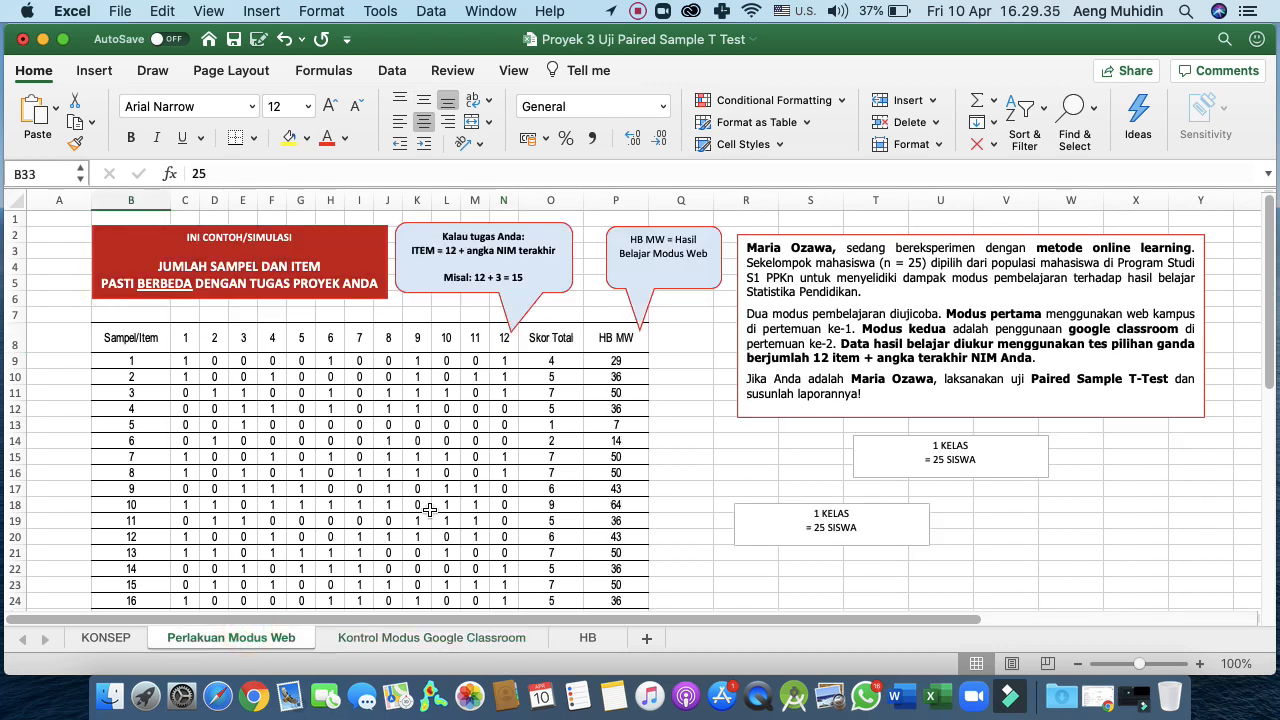
click(388, 437)
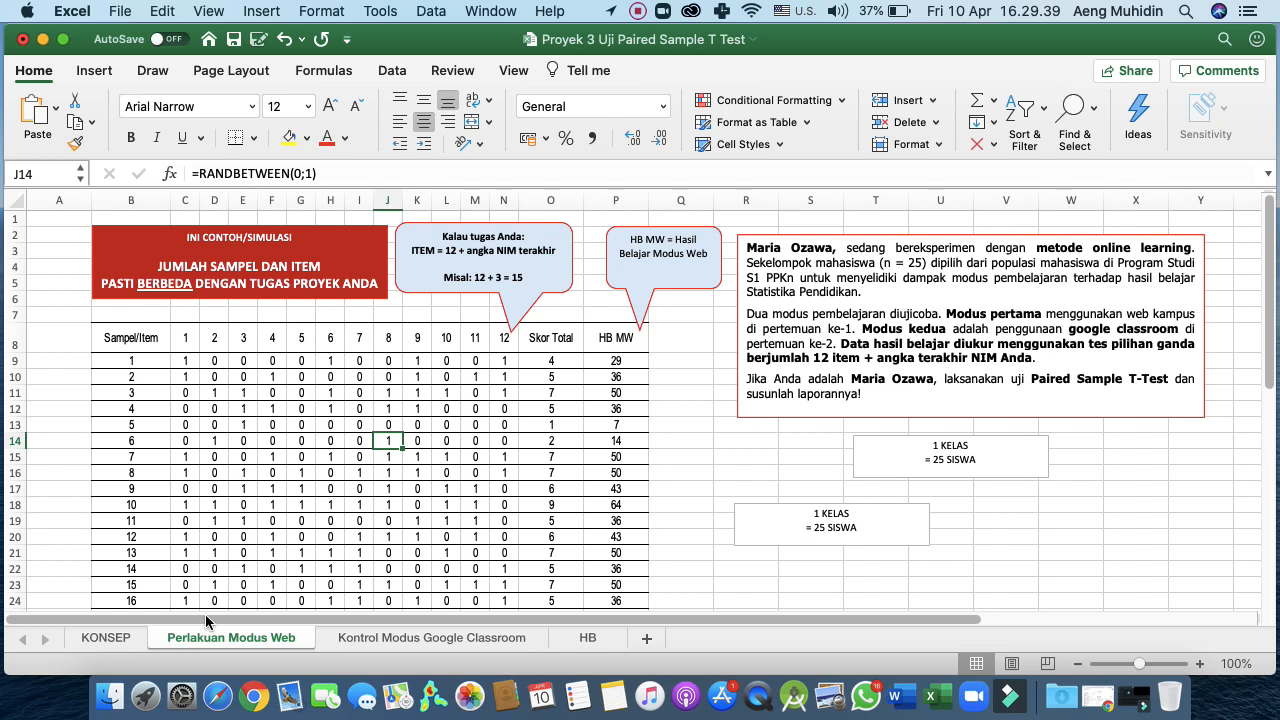
click(183, 366)
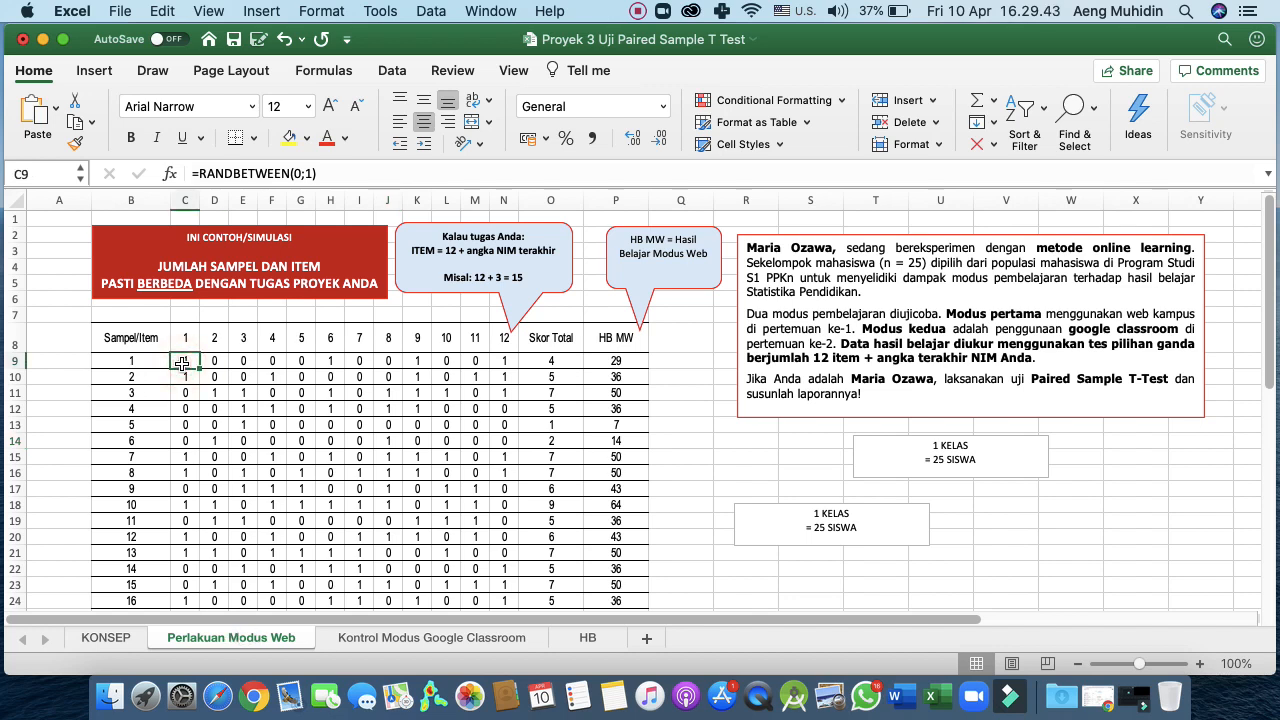
drag(200, 369, 509, 557)
scroll(540, 400, up, 5)
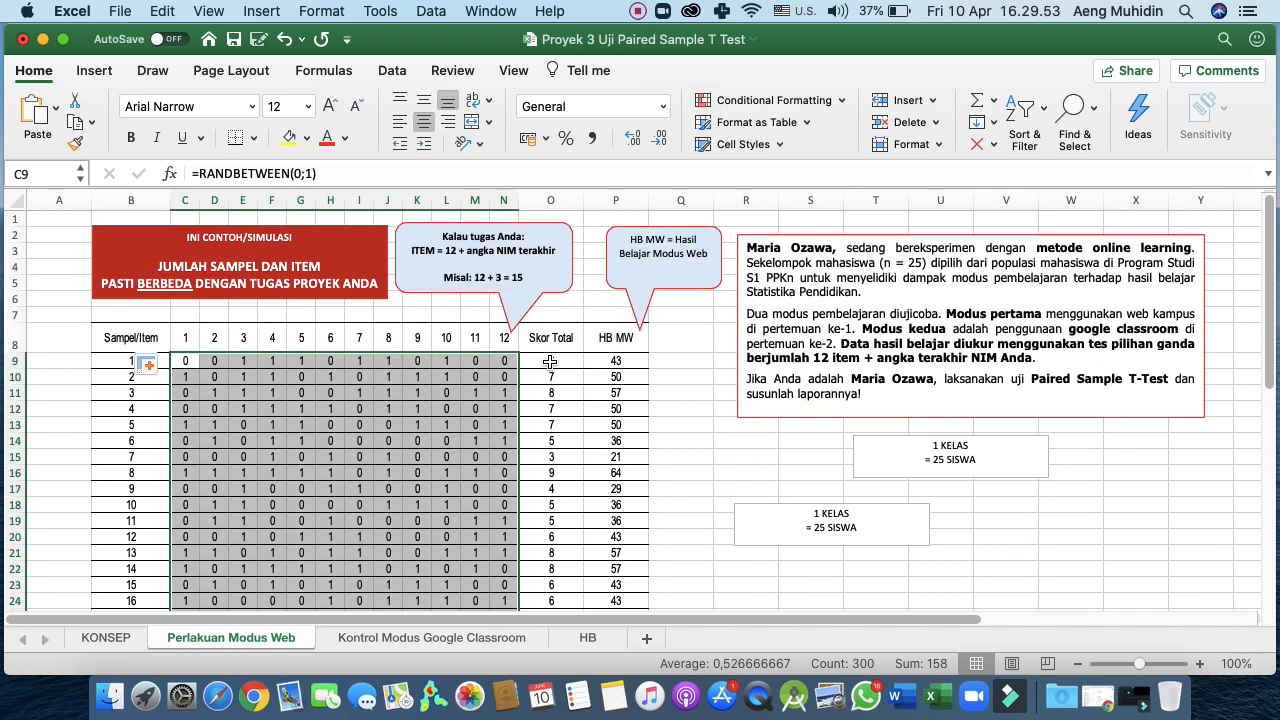
Step: Inspect the Skor Total formula =SUM(C9:N9) for sample 1 in O9
click(550, 362)
click(348, 174)
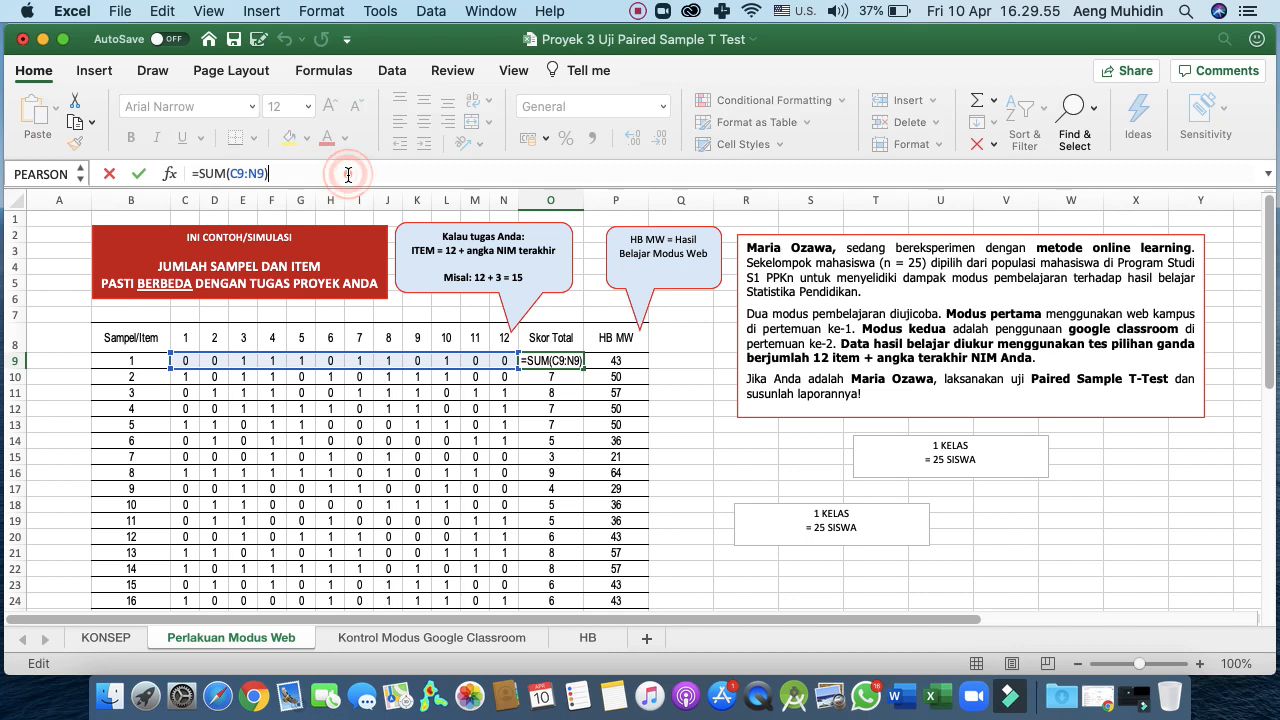
key(Return)
Step: Set the HB MW formula in P9 to =(100/12)*O9 and fill it down through P33
click(630, 364)
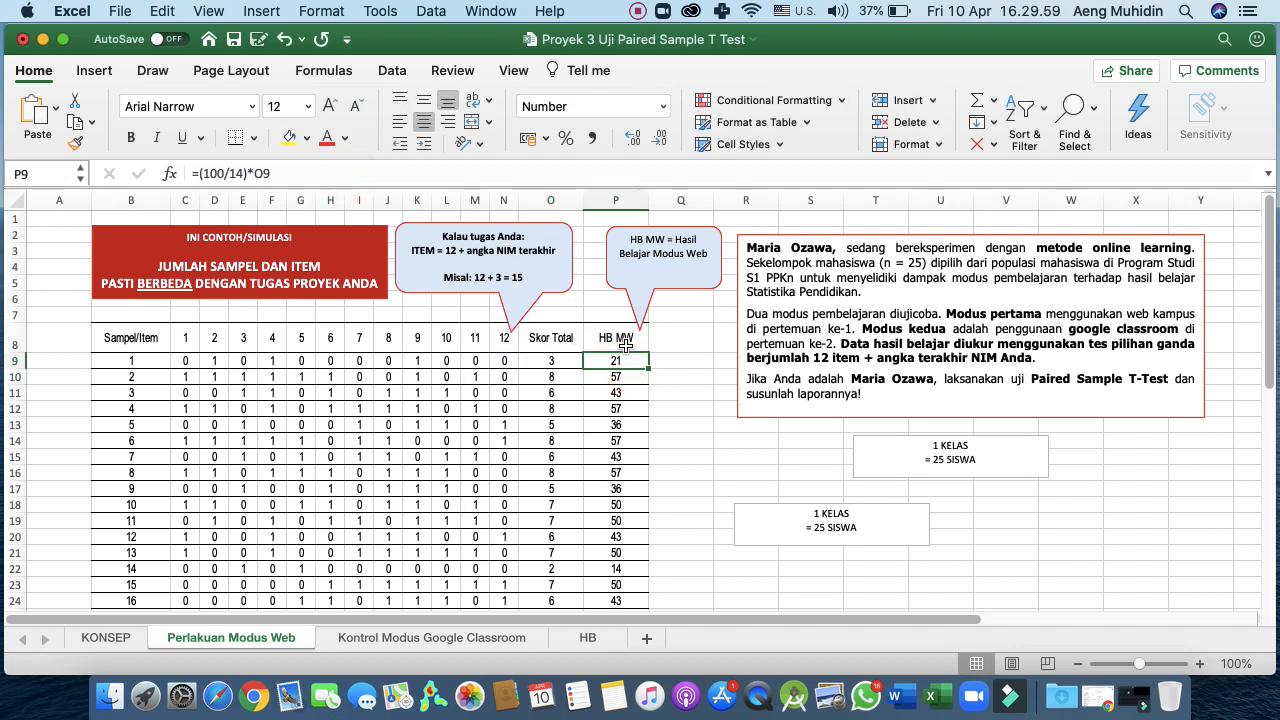
click(316, 172)
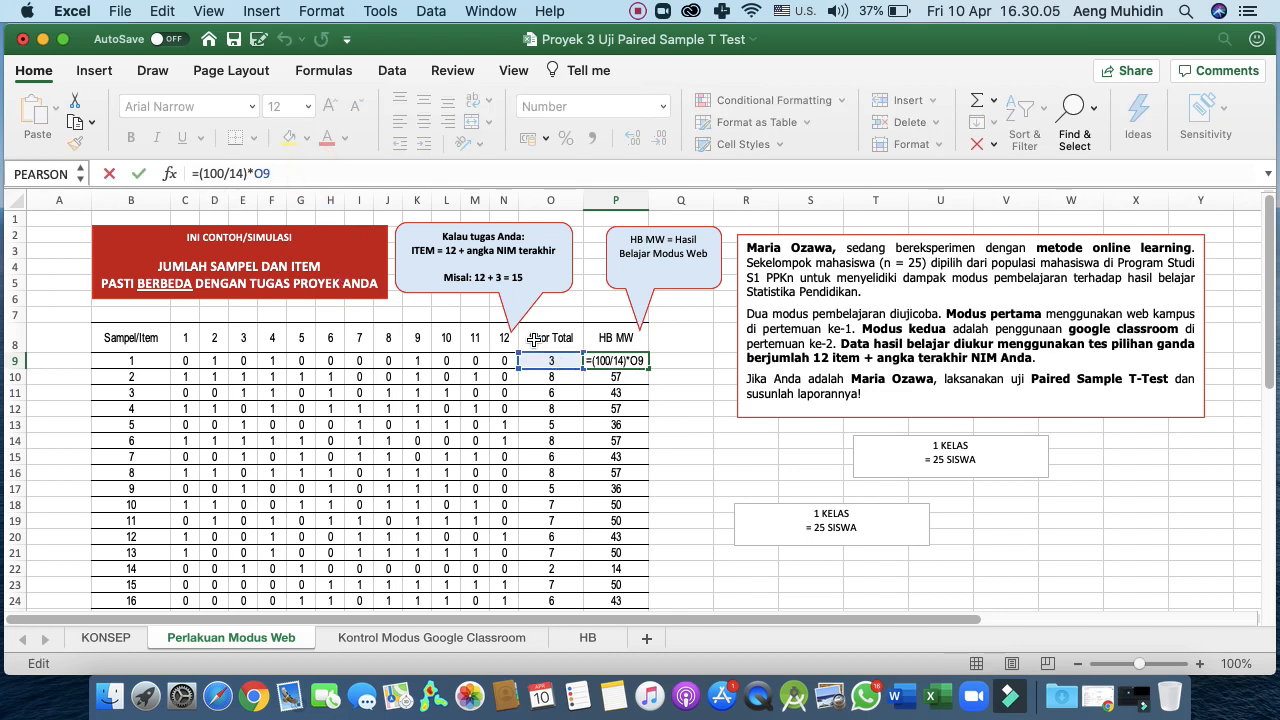
click(241, 172)
key(BackSpace)
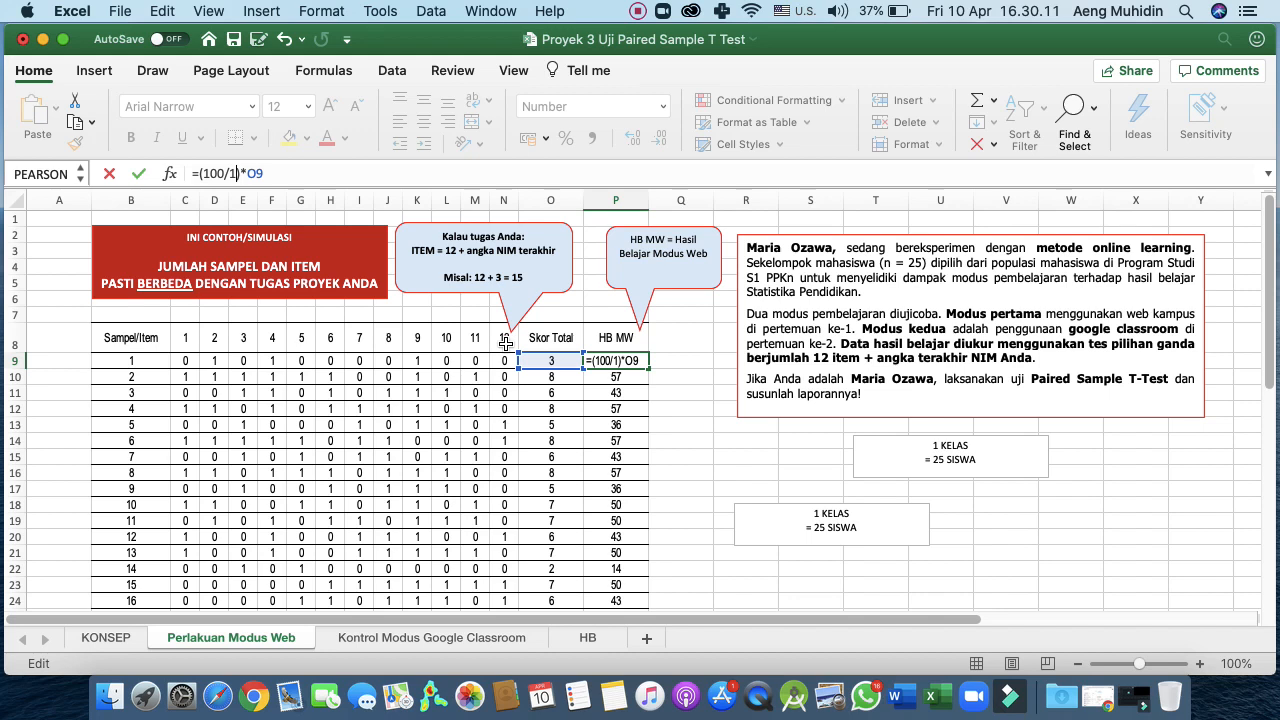
text(2)
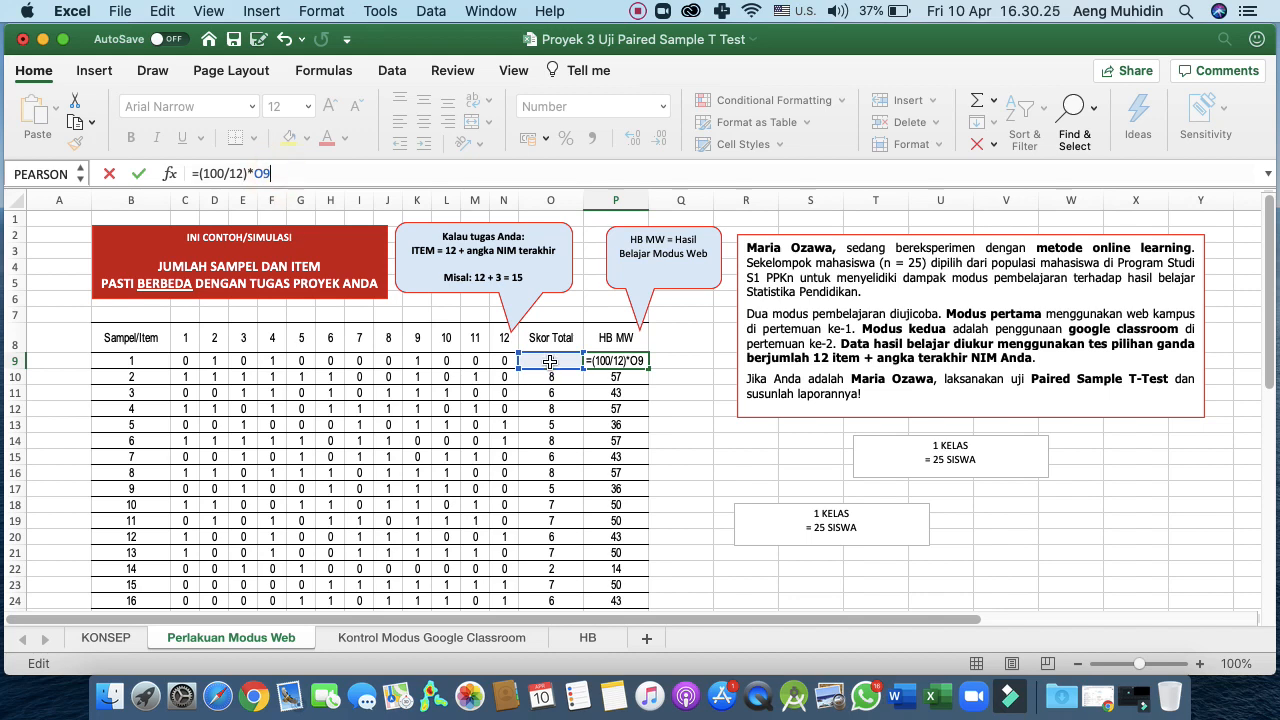
key(Return)
click(621, 361)
double_click(649, 366)
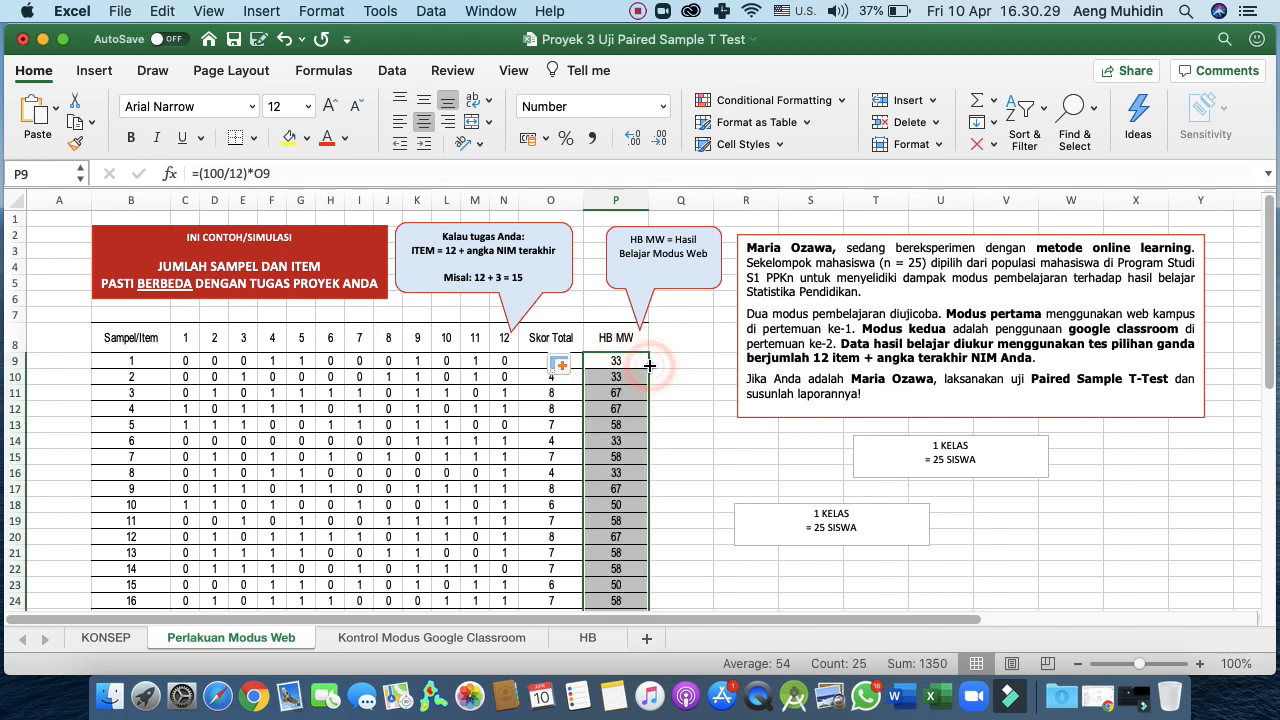
scroll(649, 366, down, 9)
scroll(649, 366, up, 5)
scroll(649, 366, up, 5)
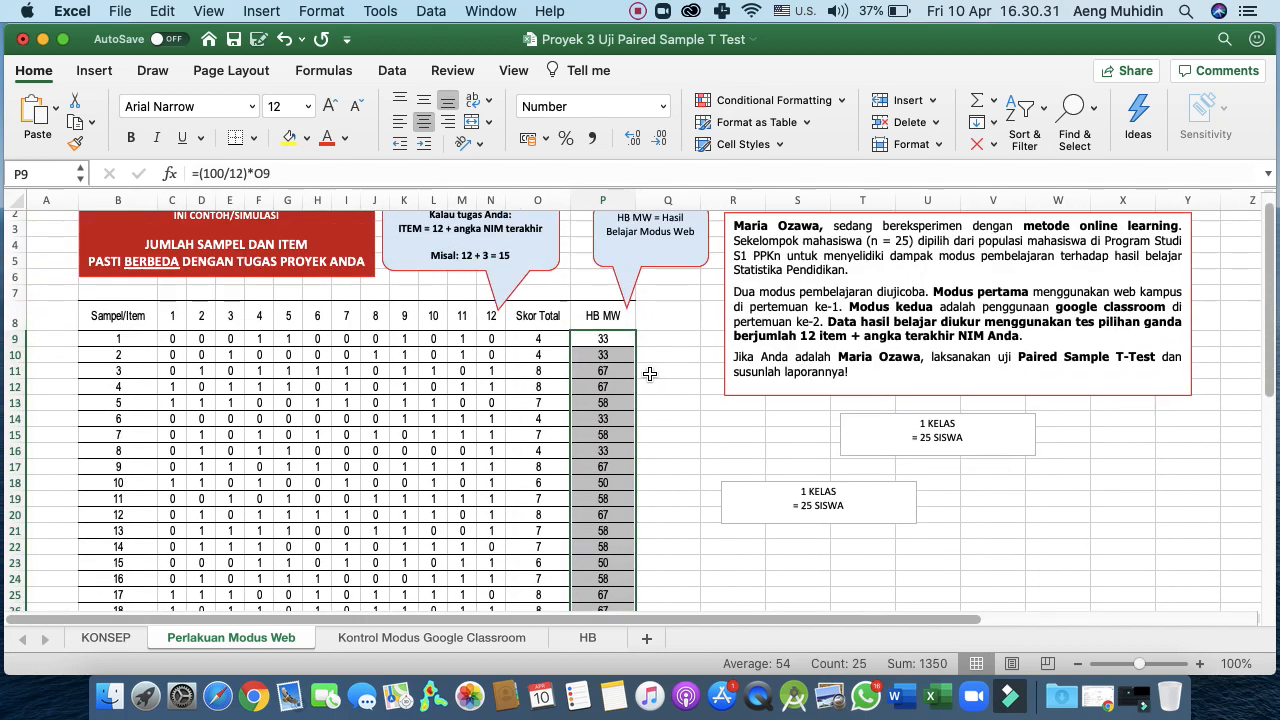
Step: On the Kontrol Modus Google Classroom sheet, inspect the cells summed by the Skor Total formula in O9
click(398, 640)
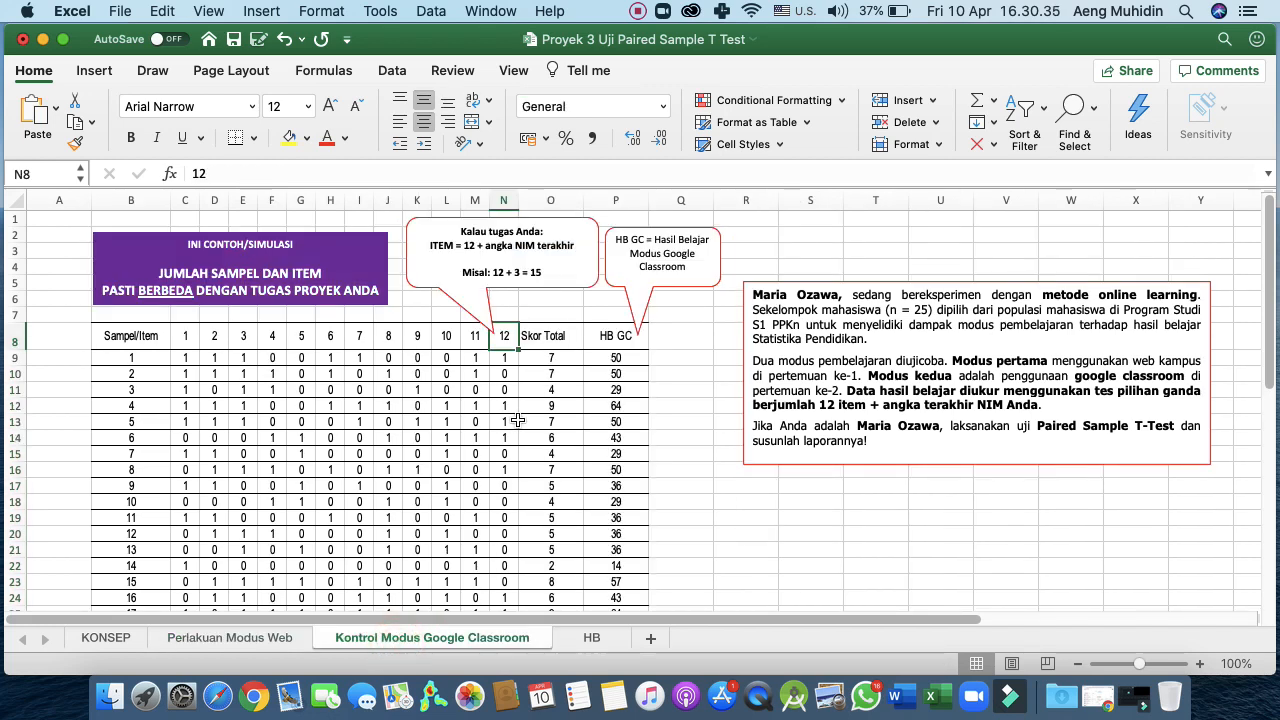
click(603, 358)
double_click(566, 358)
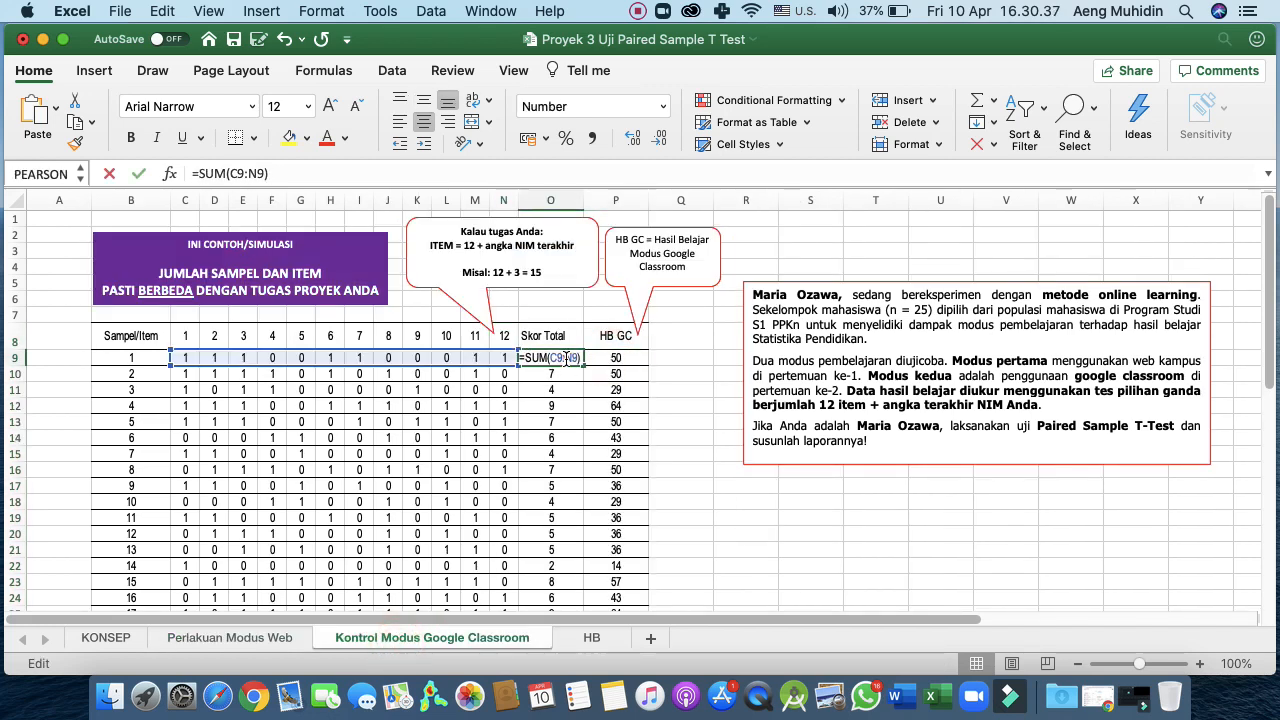
key(Return)
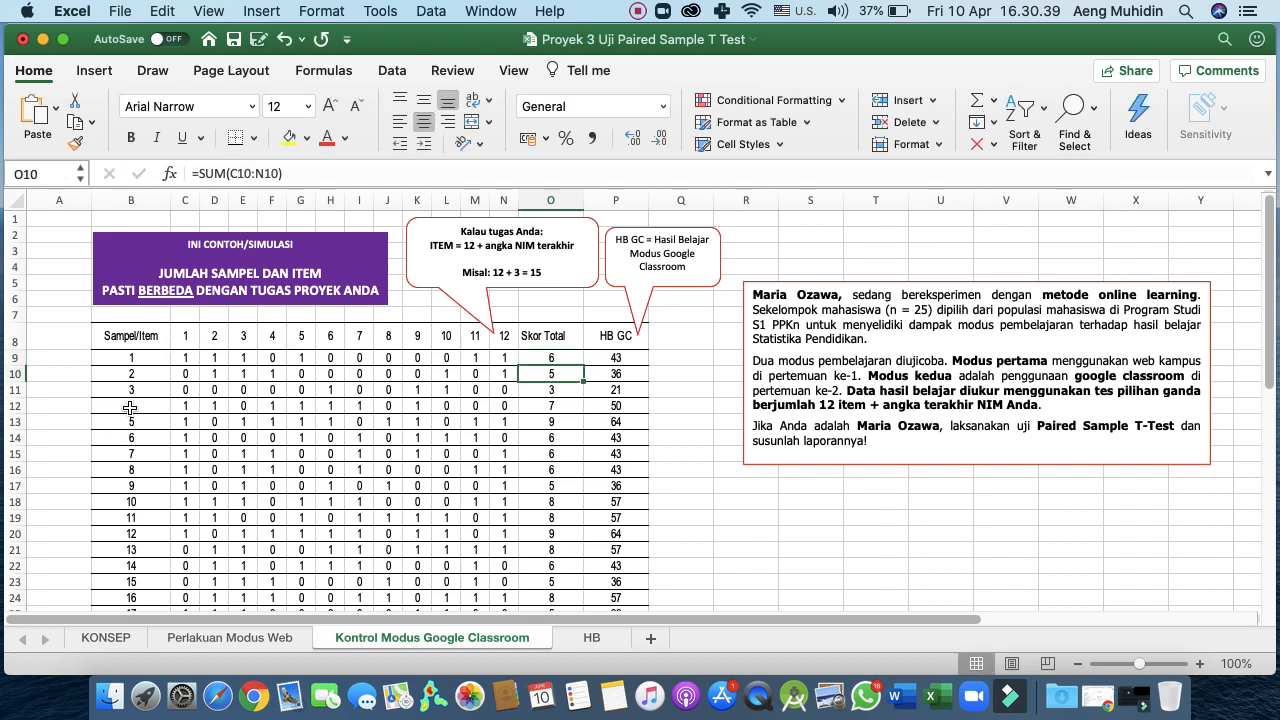
Step: Fill the =RANDBETWEEN(0;1) formula from C9 across the Google Classroom item scores in C9:N33
click(185, 358)
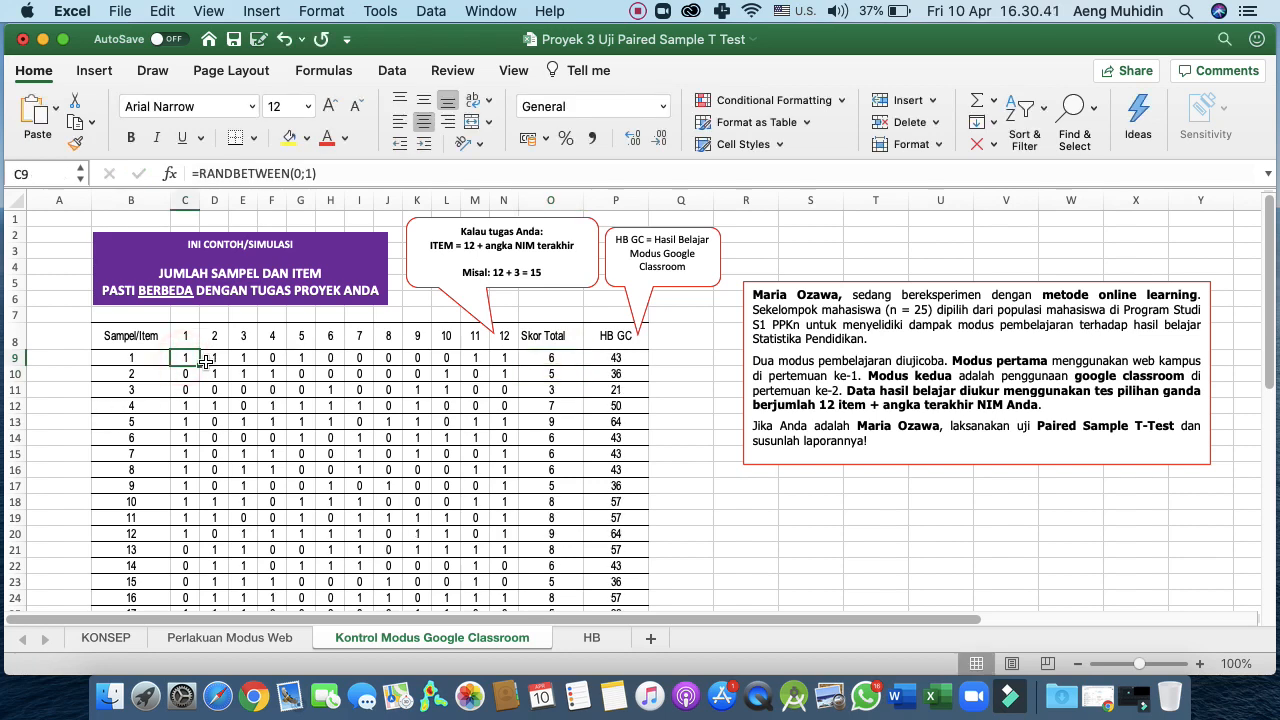
drag(200, 364, 537, 540)
scroll(679, 391, up, 5)
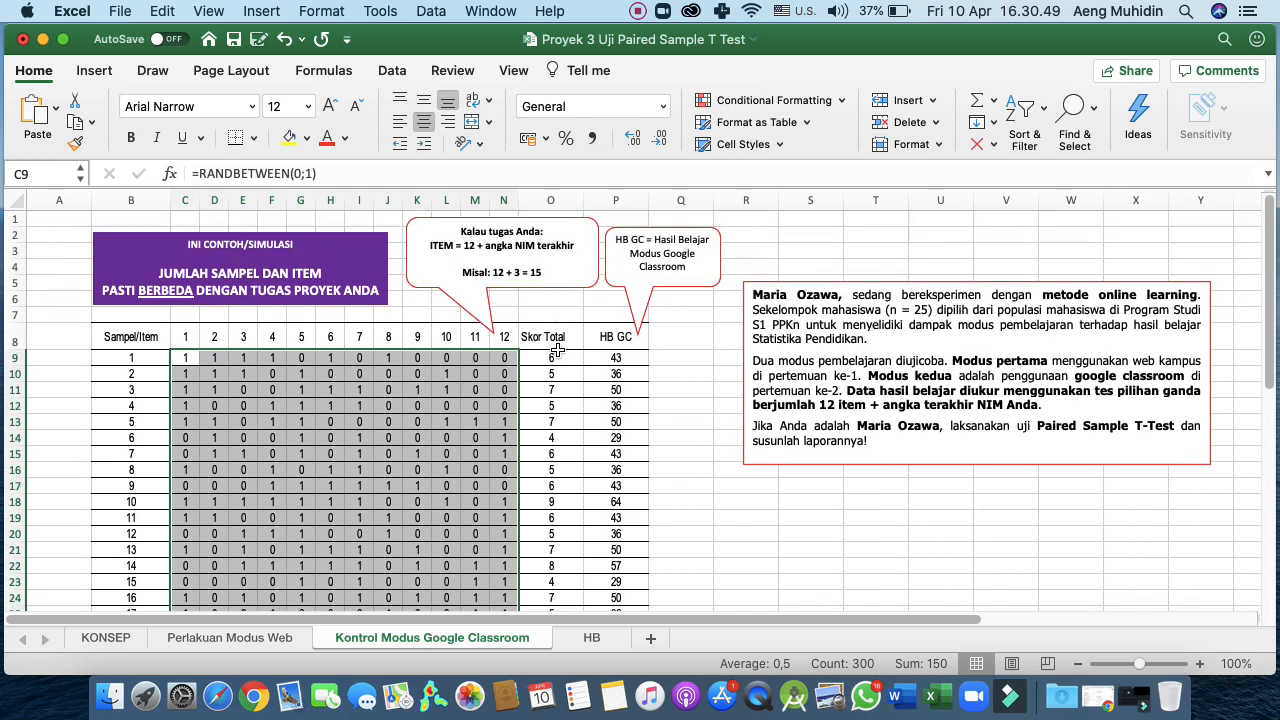
Step: Recheck the Skor Total formula for sample 1 in O9 against the refilled item scores
click(553, 356)
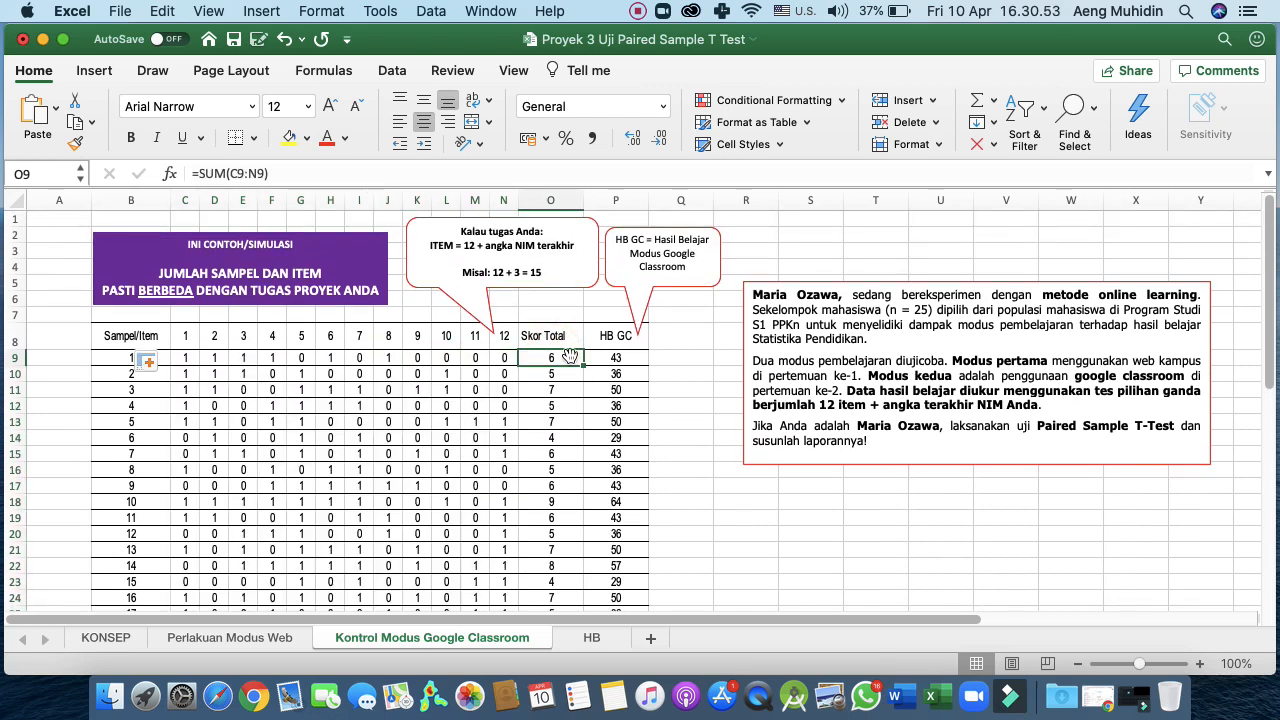
double_click(569, 356)
key(Return)
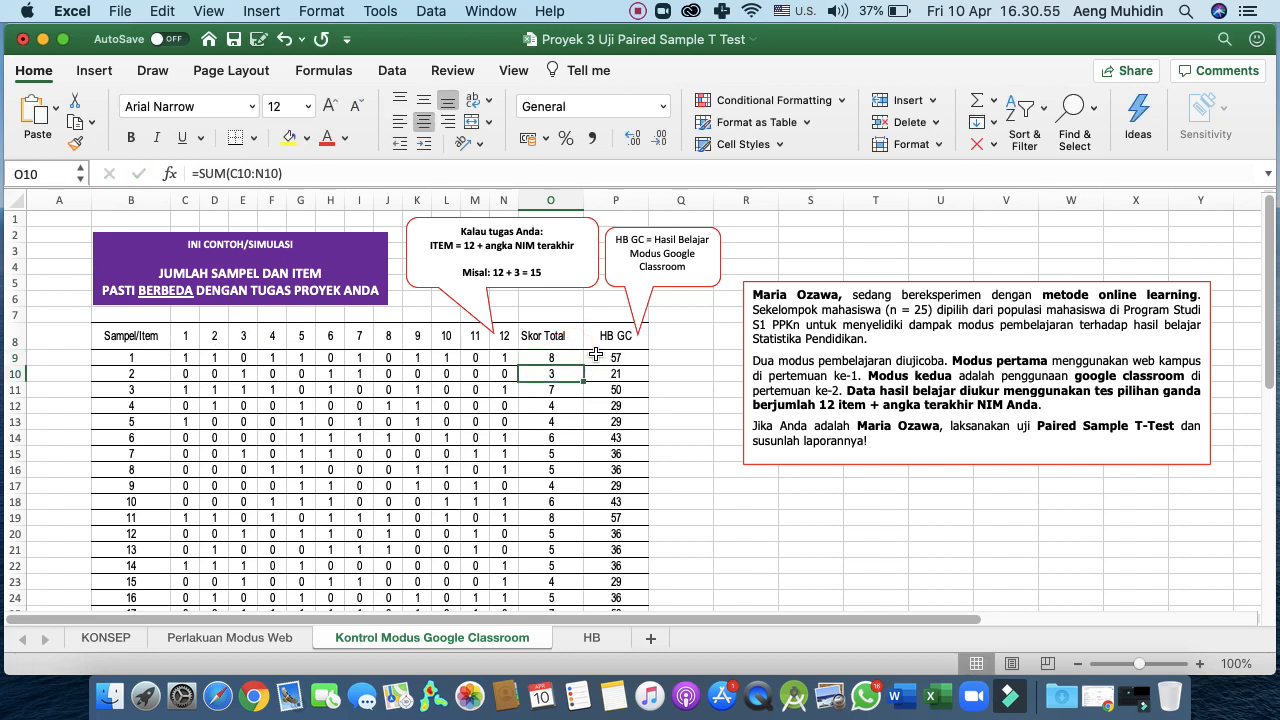
Step: Set the HB GC formula in P9 to =(100/12)*O9, fill it down through P33, and save the workbook
click(618, 356)
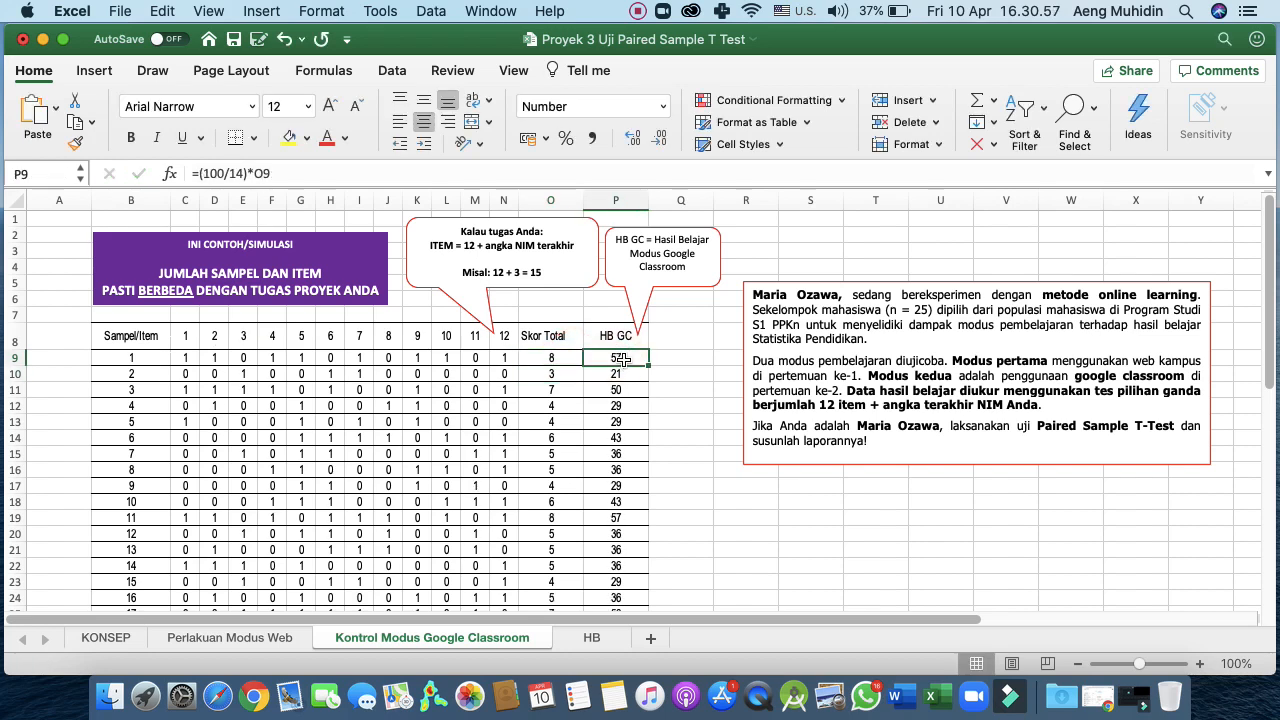
click(278, 173)
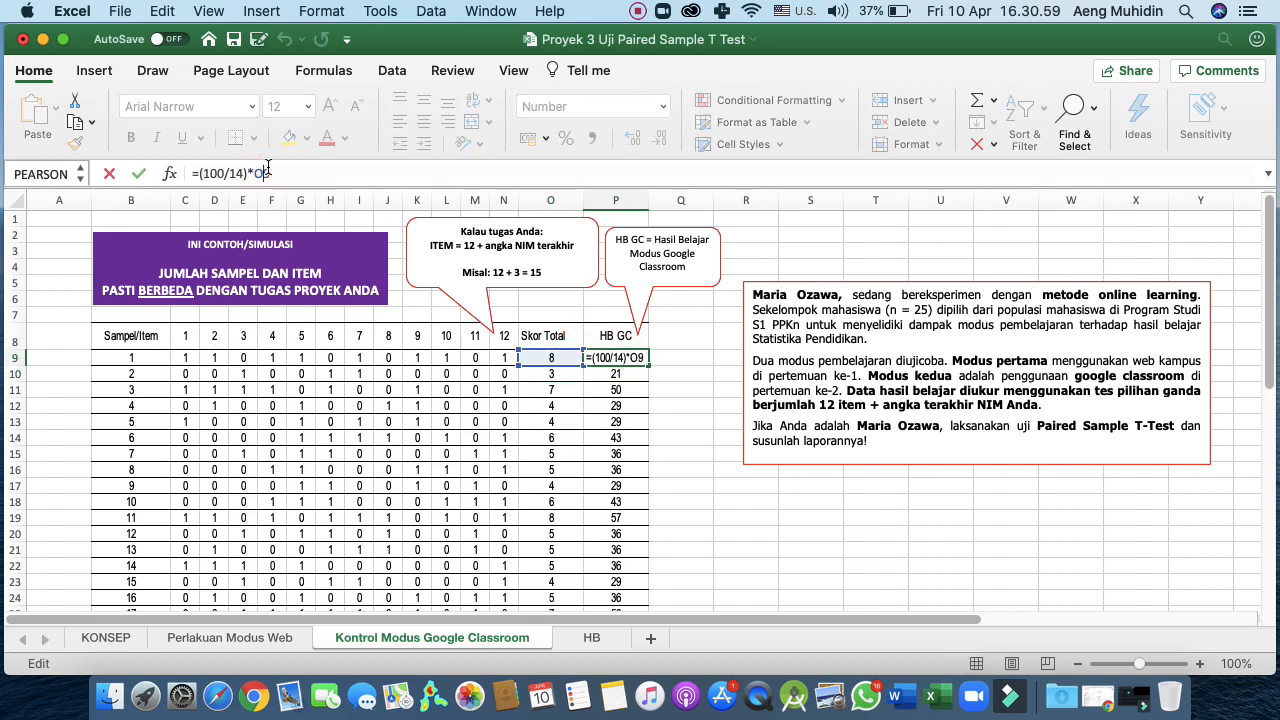
key(BackSpace)
text(2)
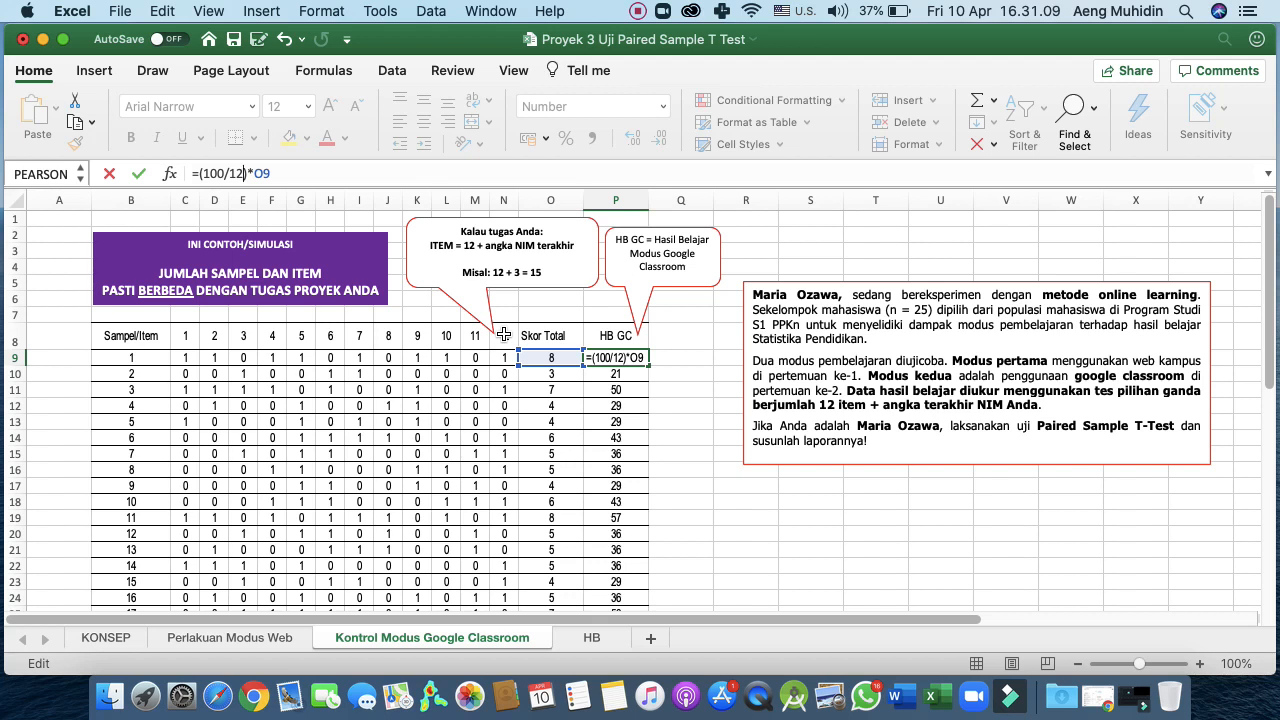
key(Return)
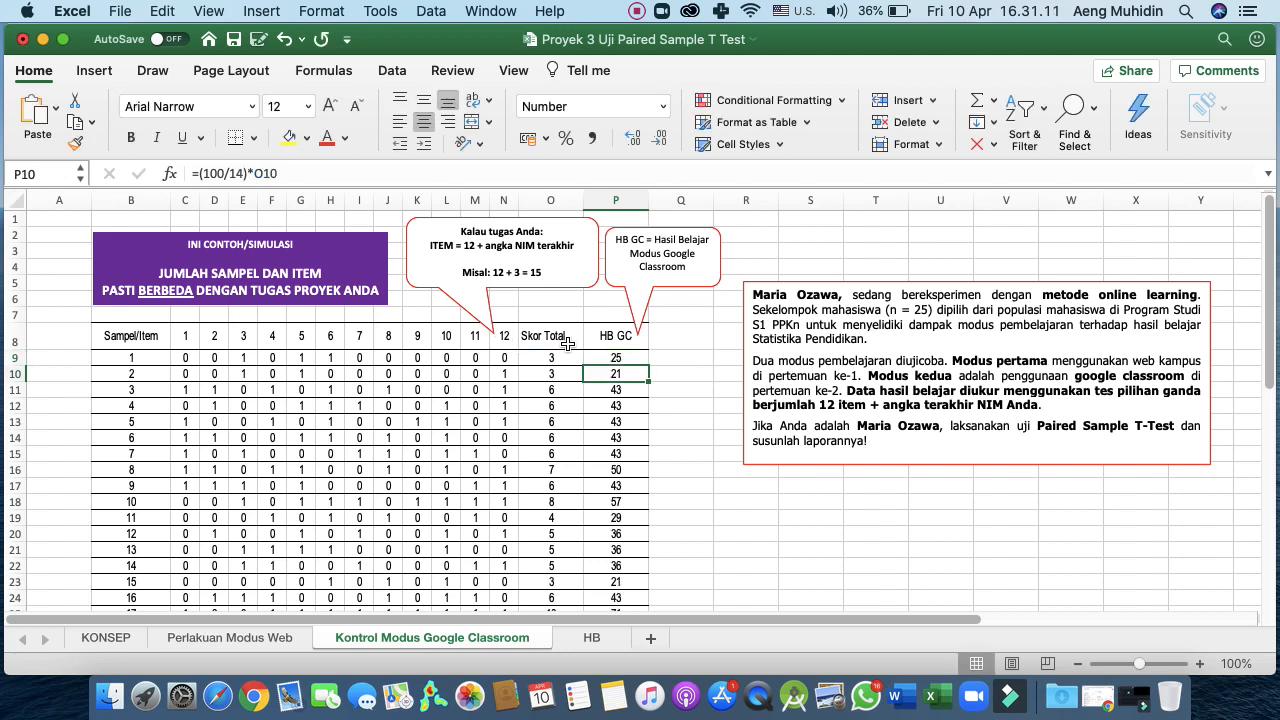
click(638, 360)
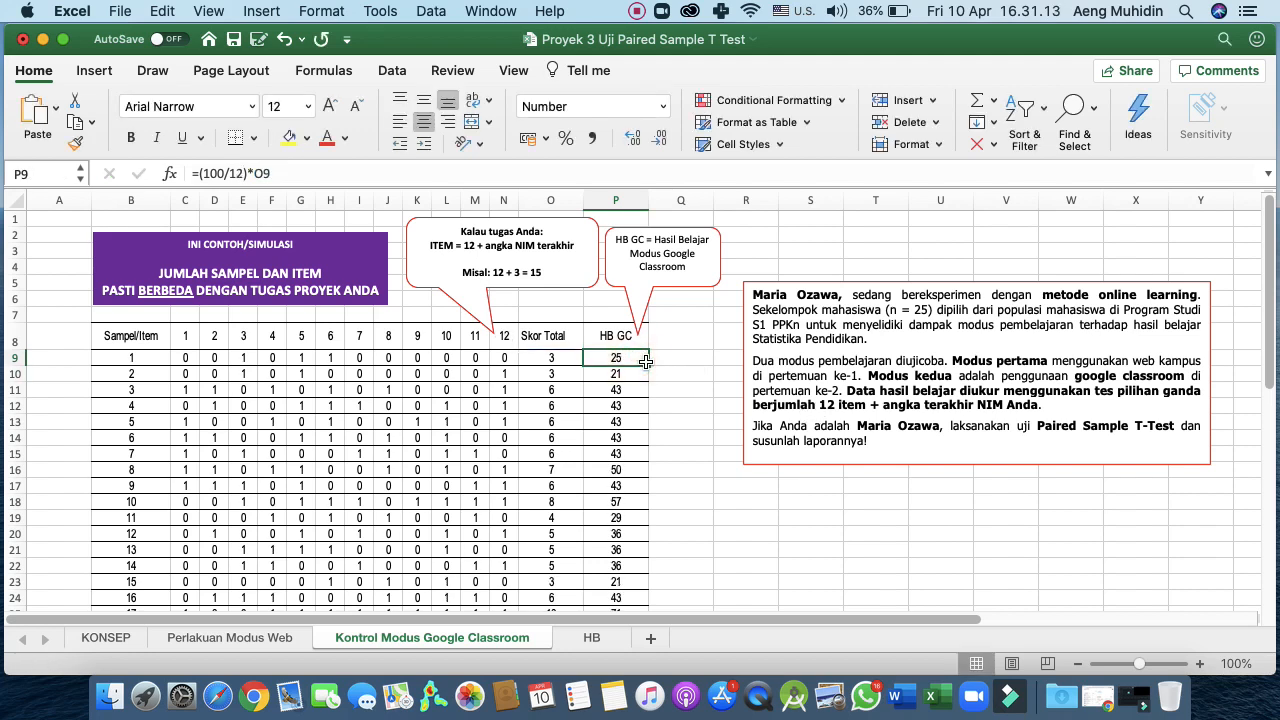
double_click(647, 364)
scroll(647, 364, down, 5)
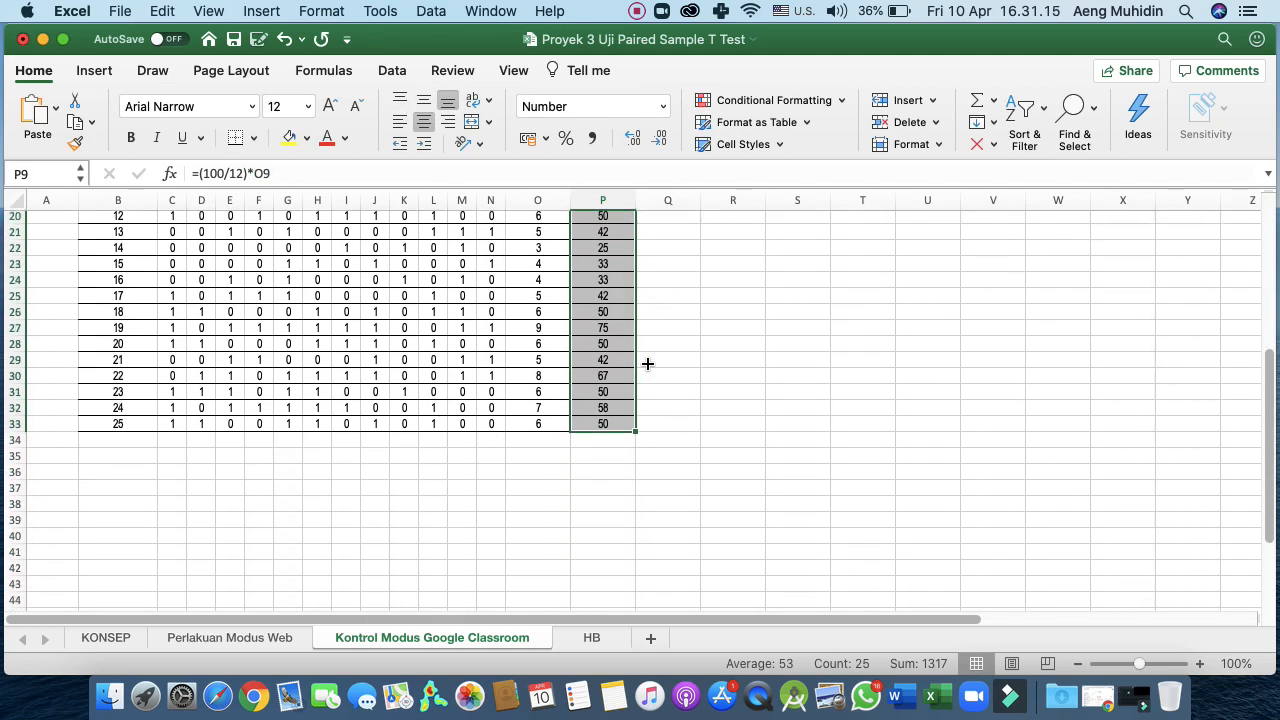
scroll(647, 364, up, 5)
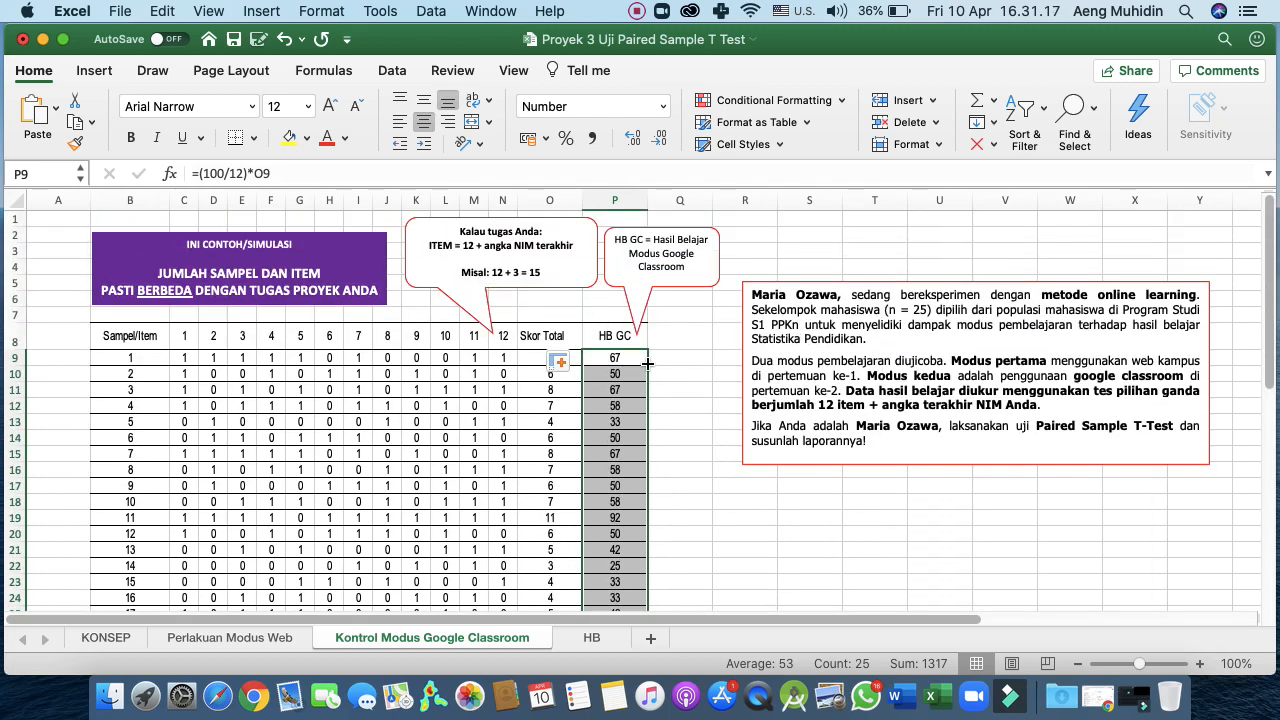
click(234, 42)
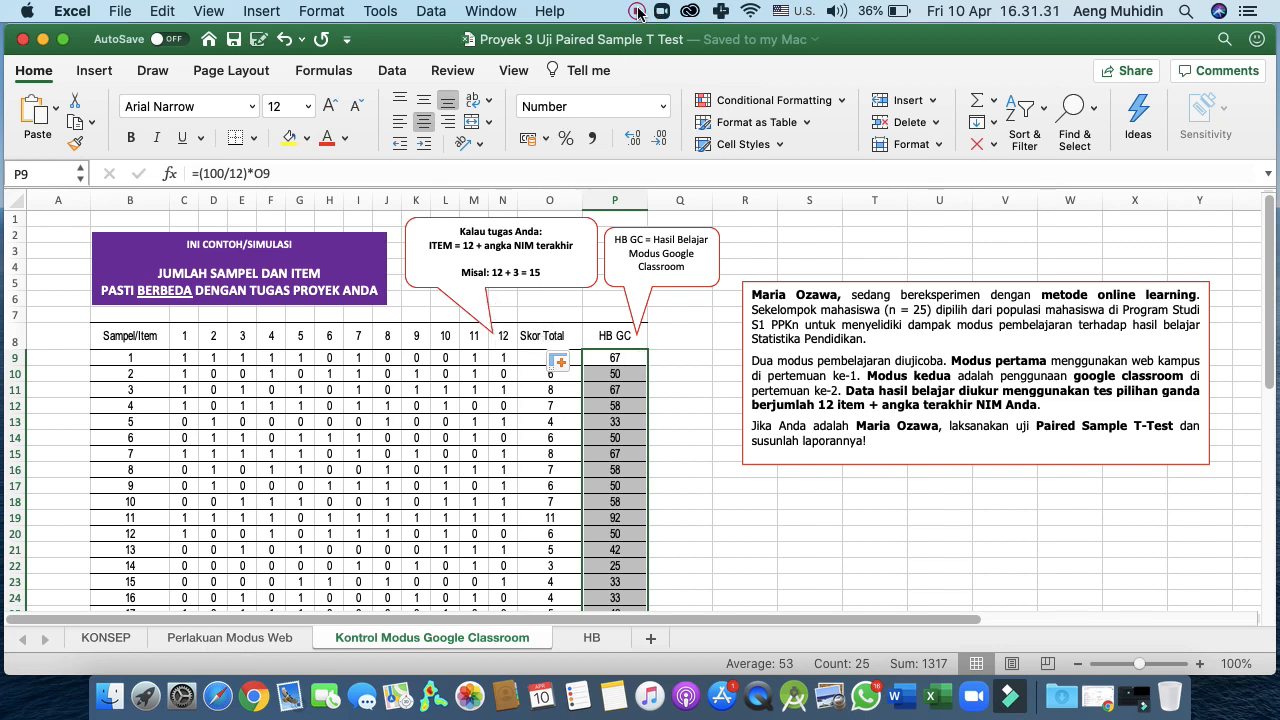
click(637, 12)
click(655, 74)
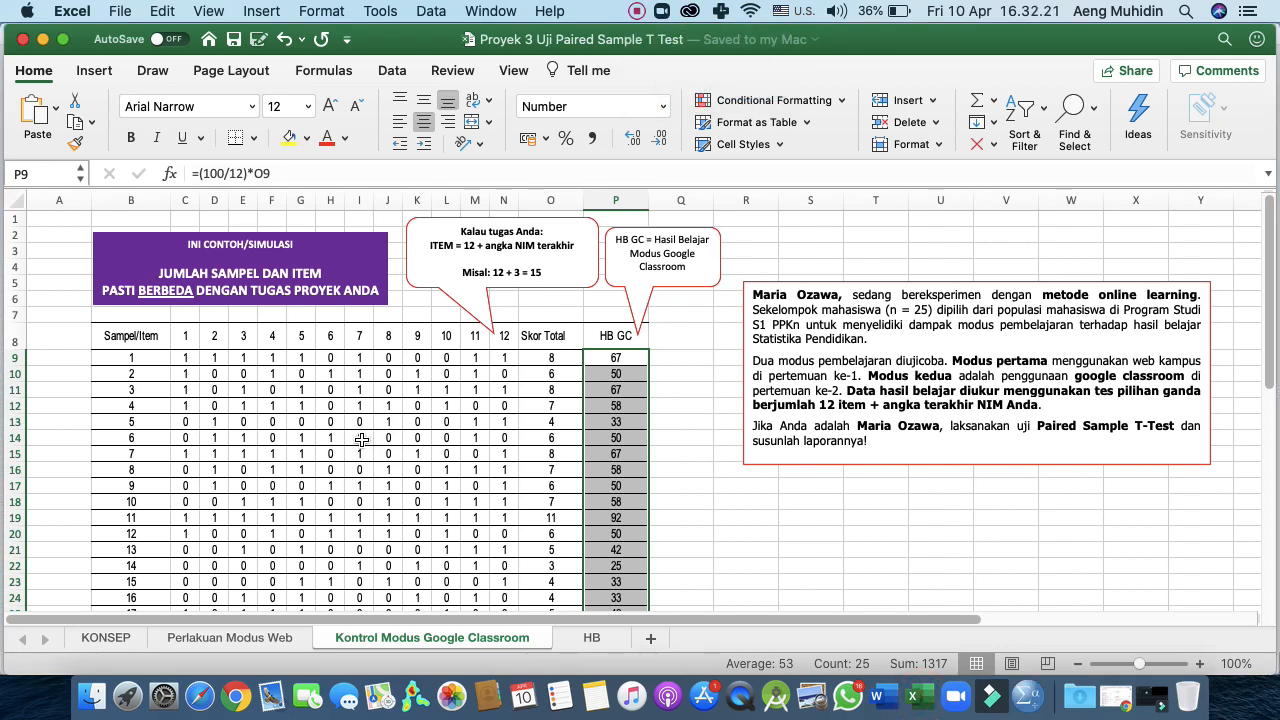
click(359, 437)
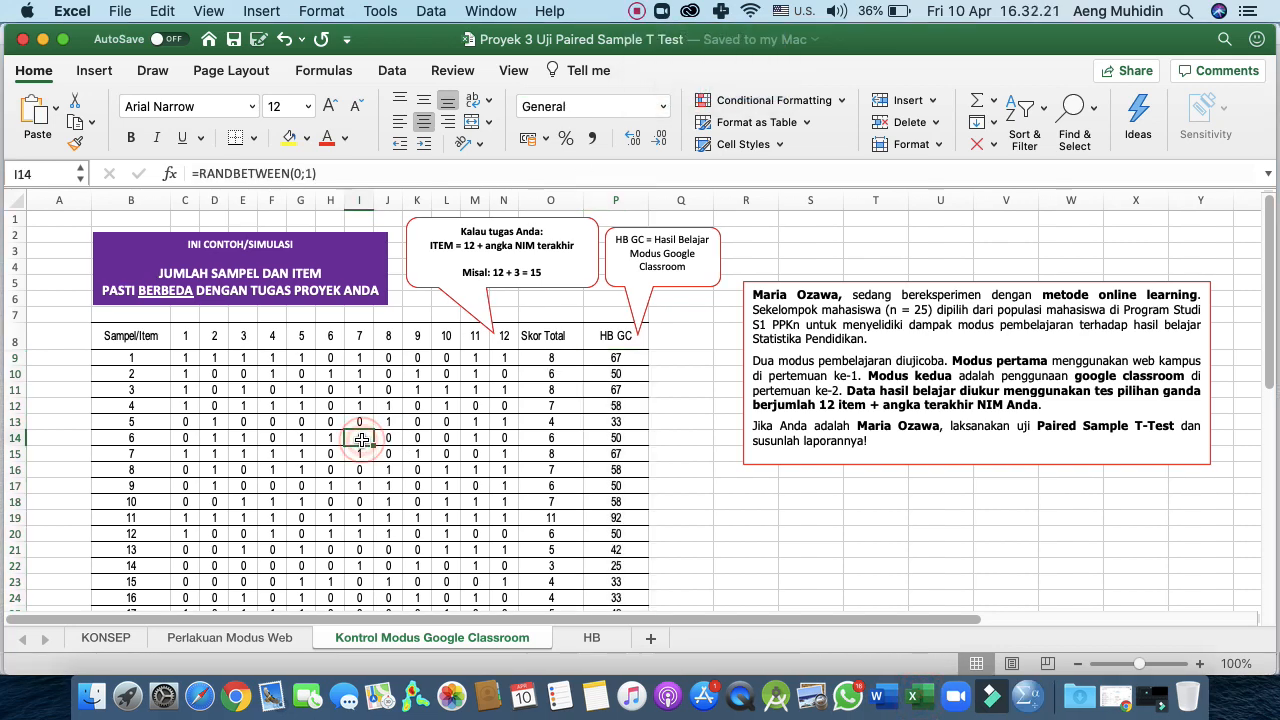
Step: On the HB sheet, review the HB MW, HB GC, Selisih and Mutlak headings and the linked scores in C4:D13
click(585, 638)
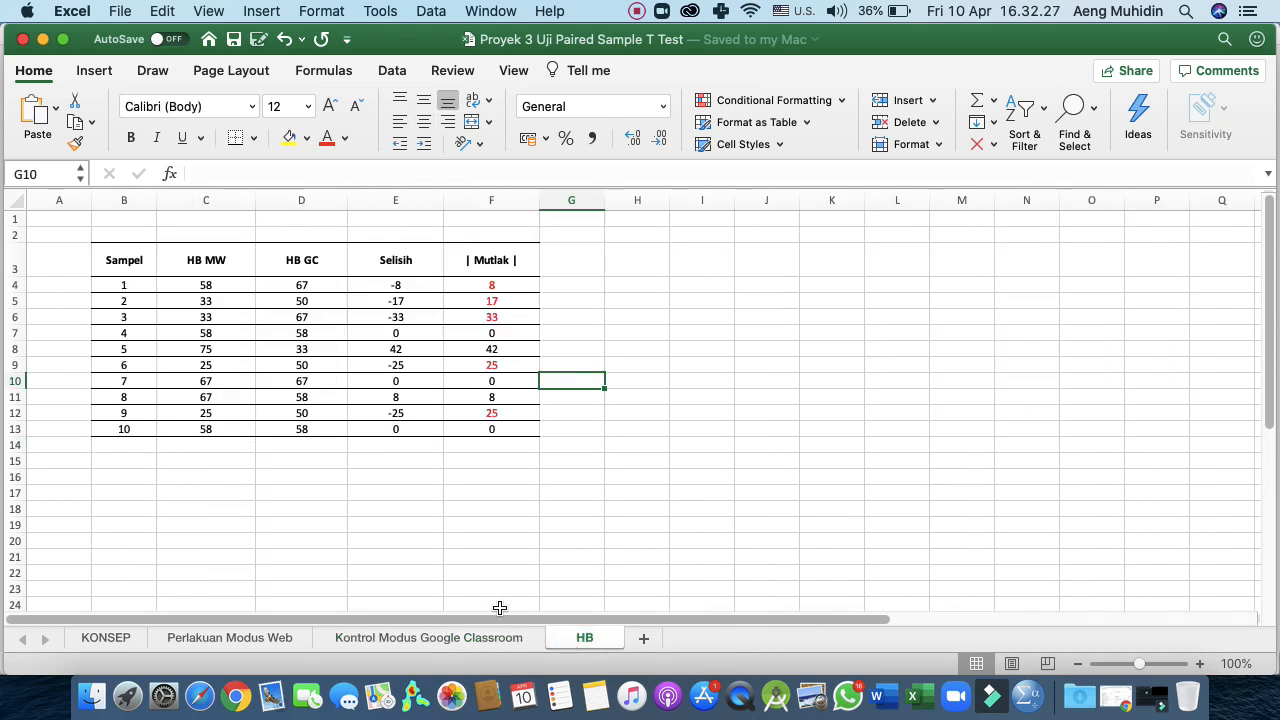
click(213, 254)
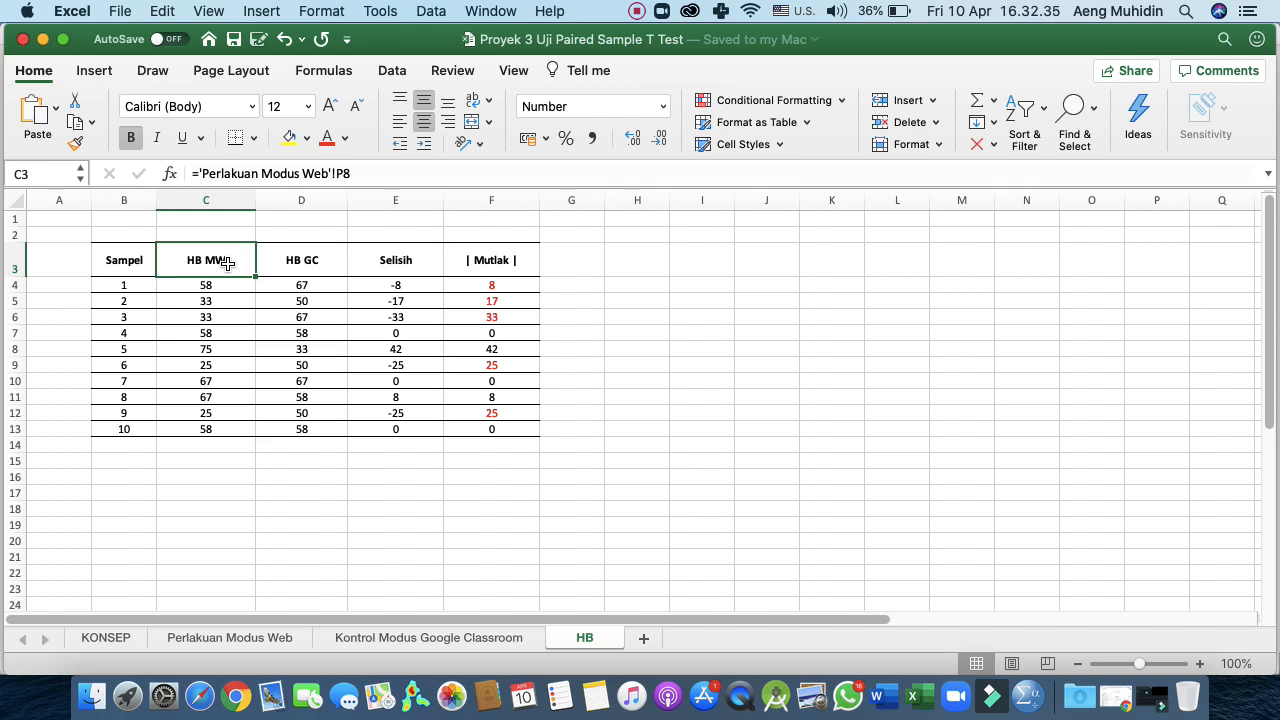
click(290, 260)
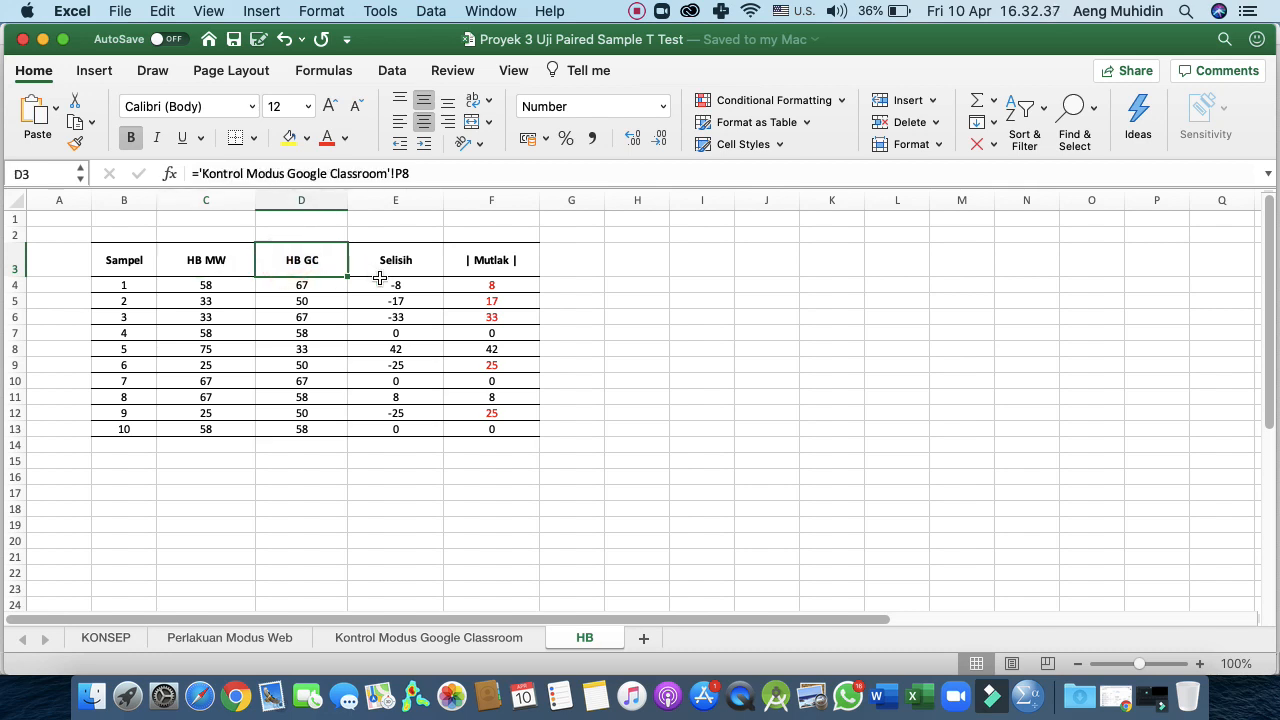
click(386, 261)
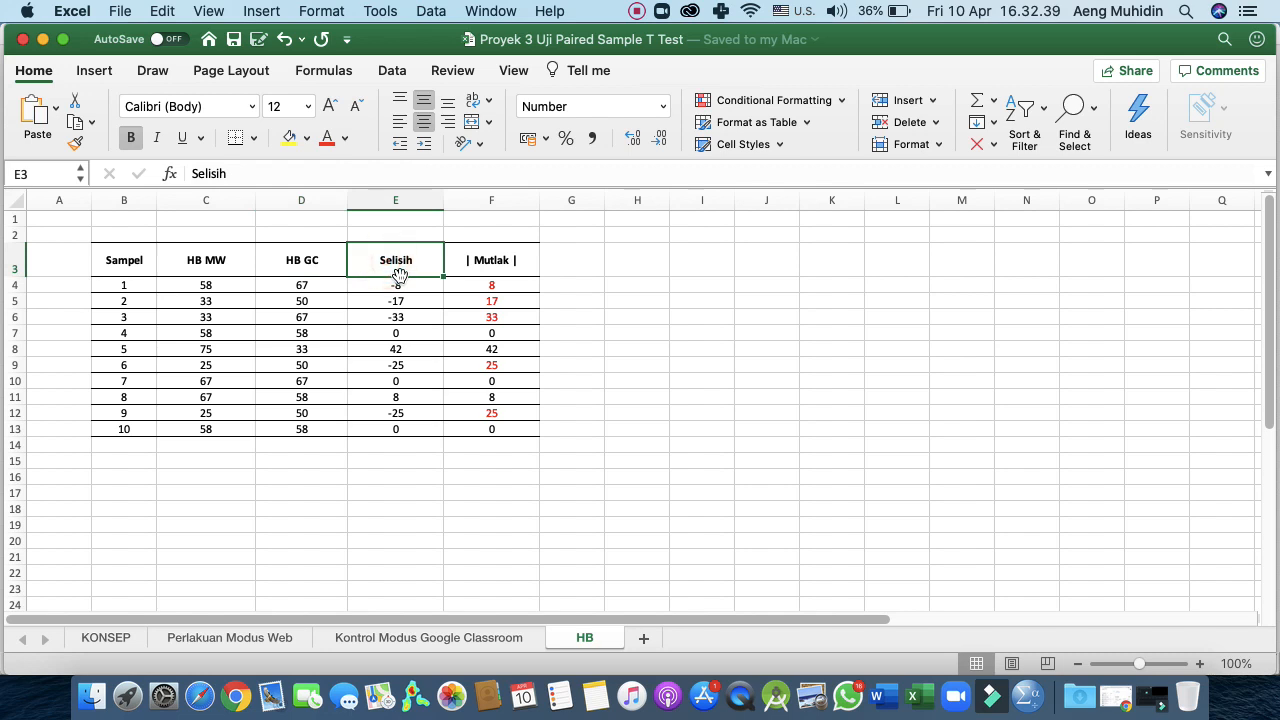
click(474, 261)
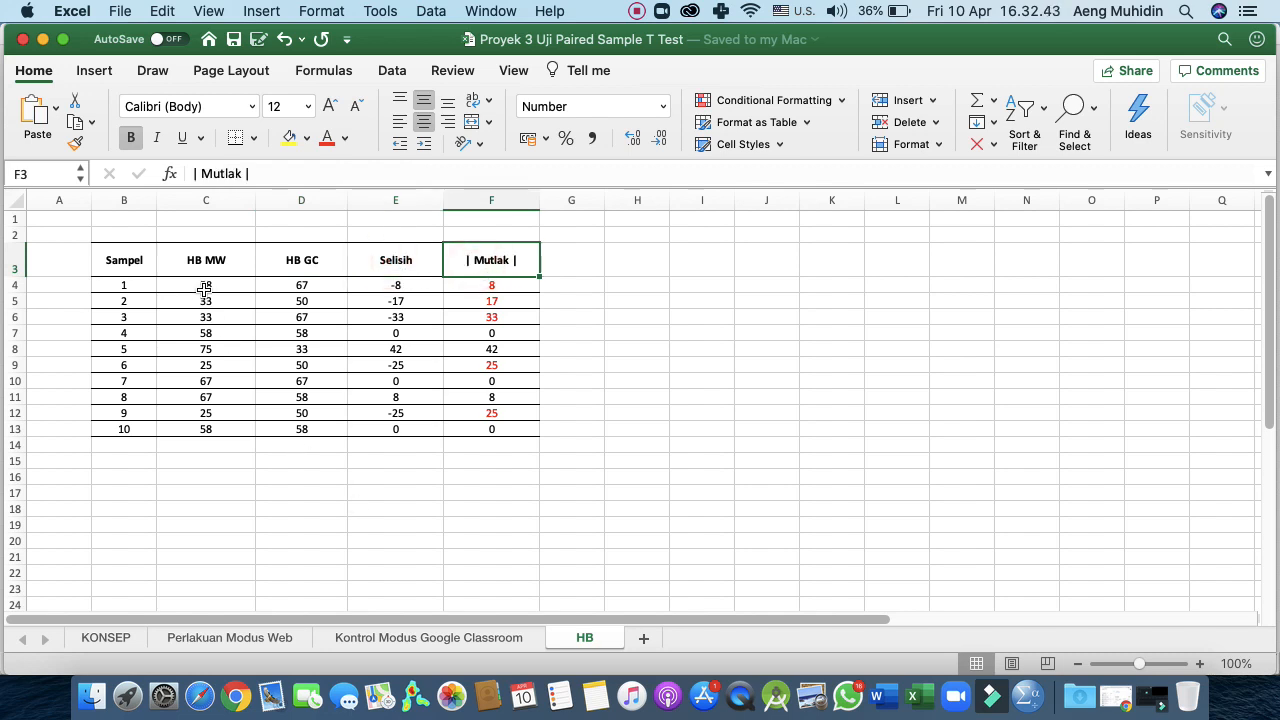
drag(204, 288, 290, 430)
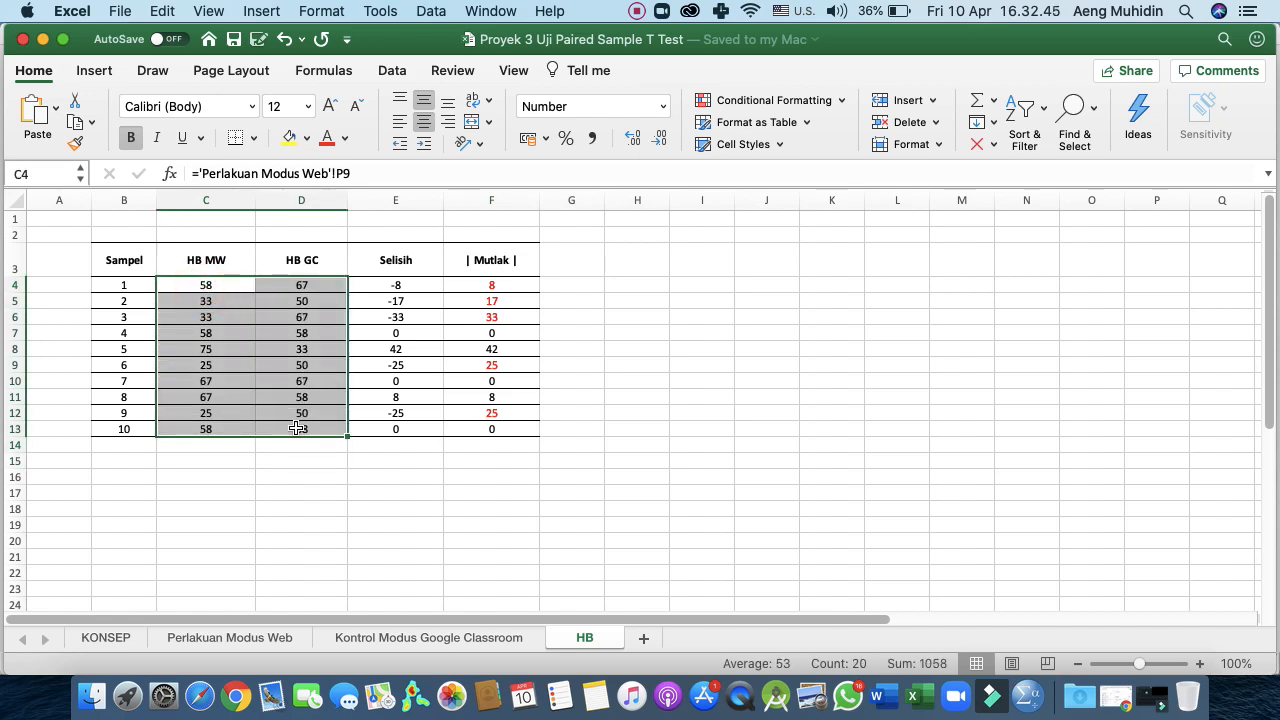
Step: Copy the HB MW results in P9:P33 of the Perlakuan Modus Web sheet
click(250, 643)
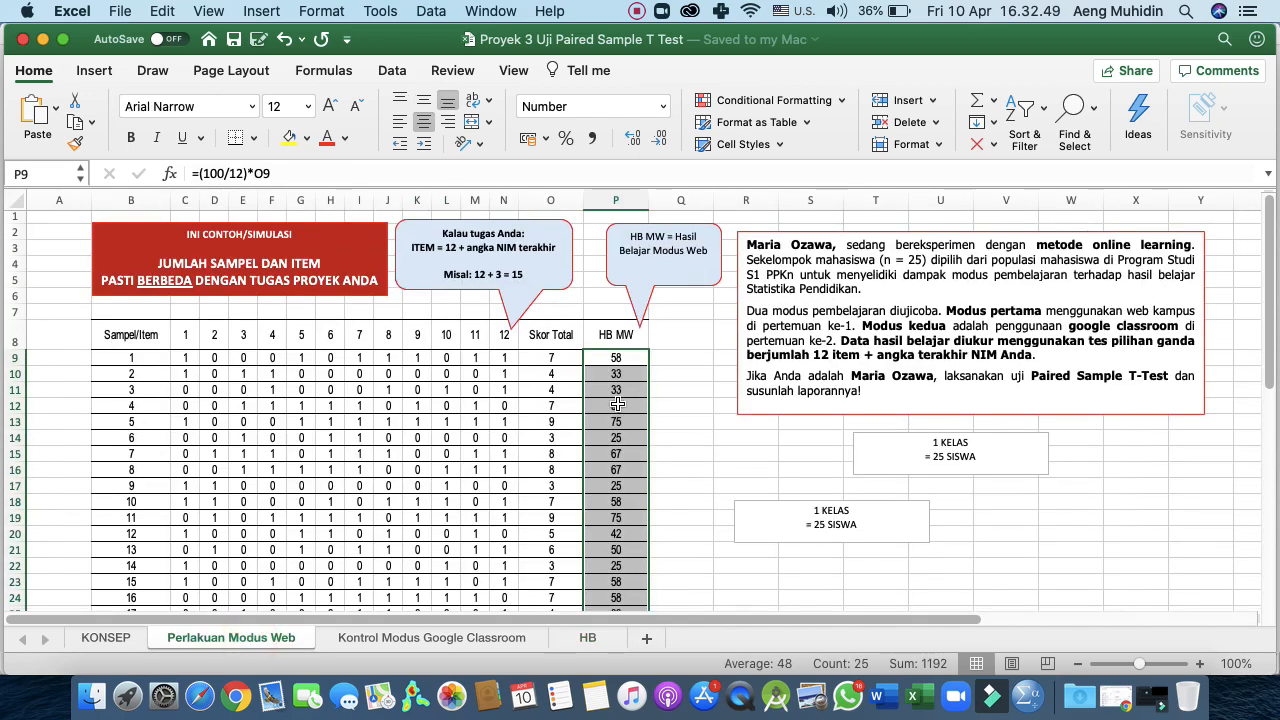
scroll(617, 404, down, 2)
click(617, 292)
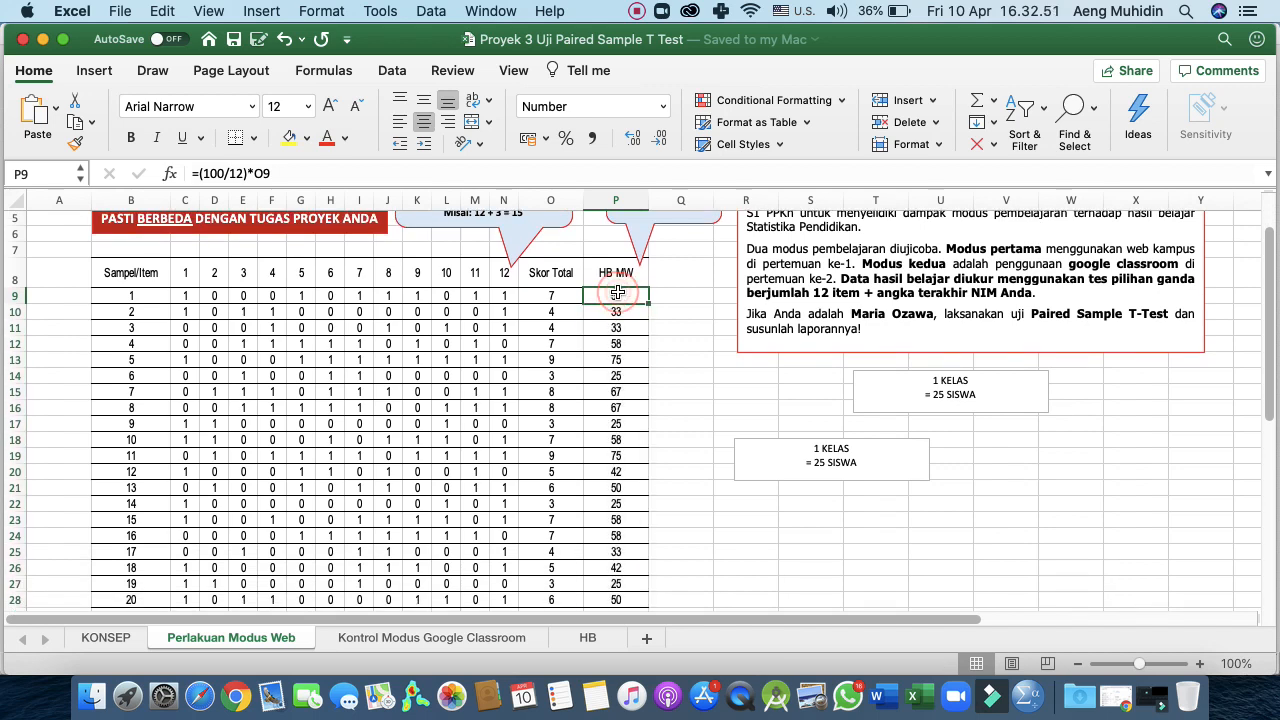
scroll(615, 400, down, 5)
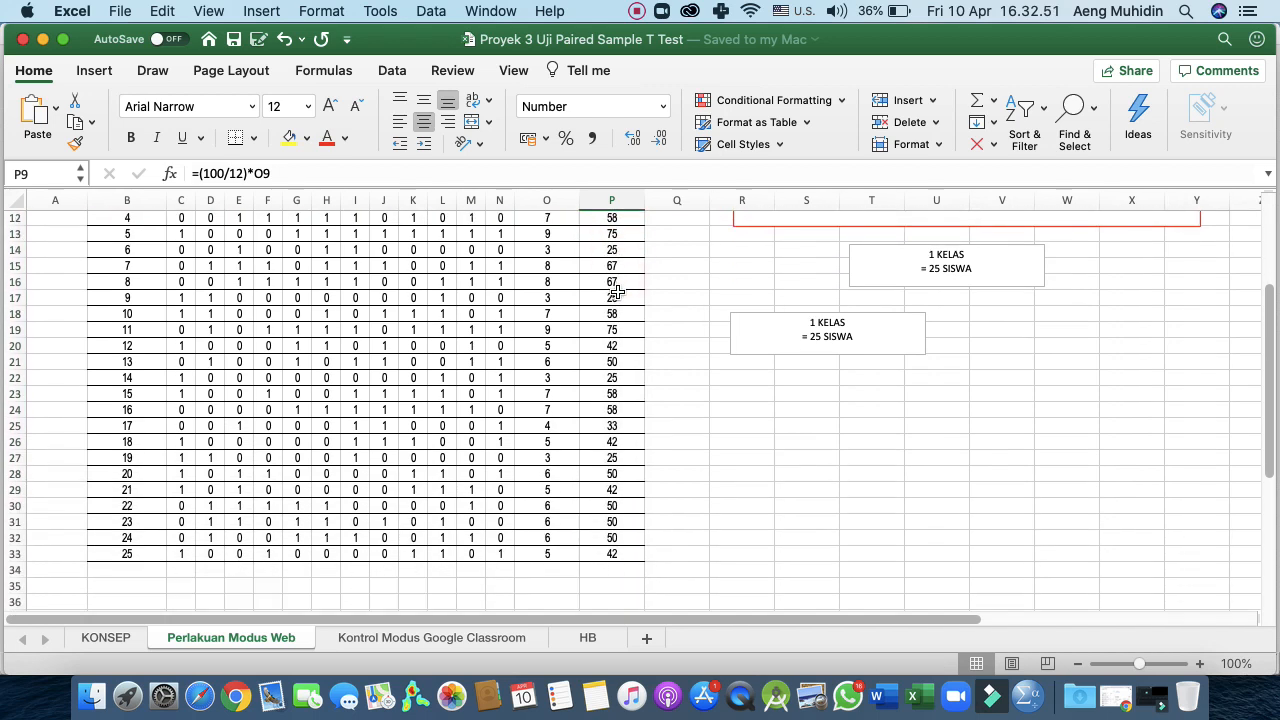
shift+click(615, 504)
scroll(608, 440, up, 5)
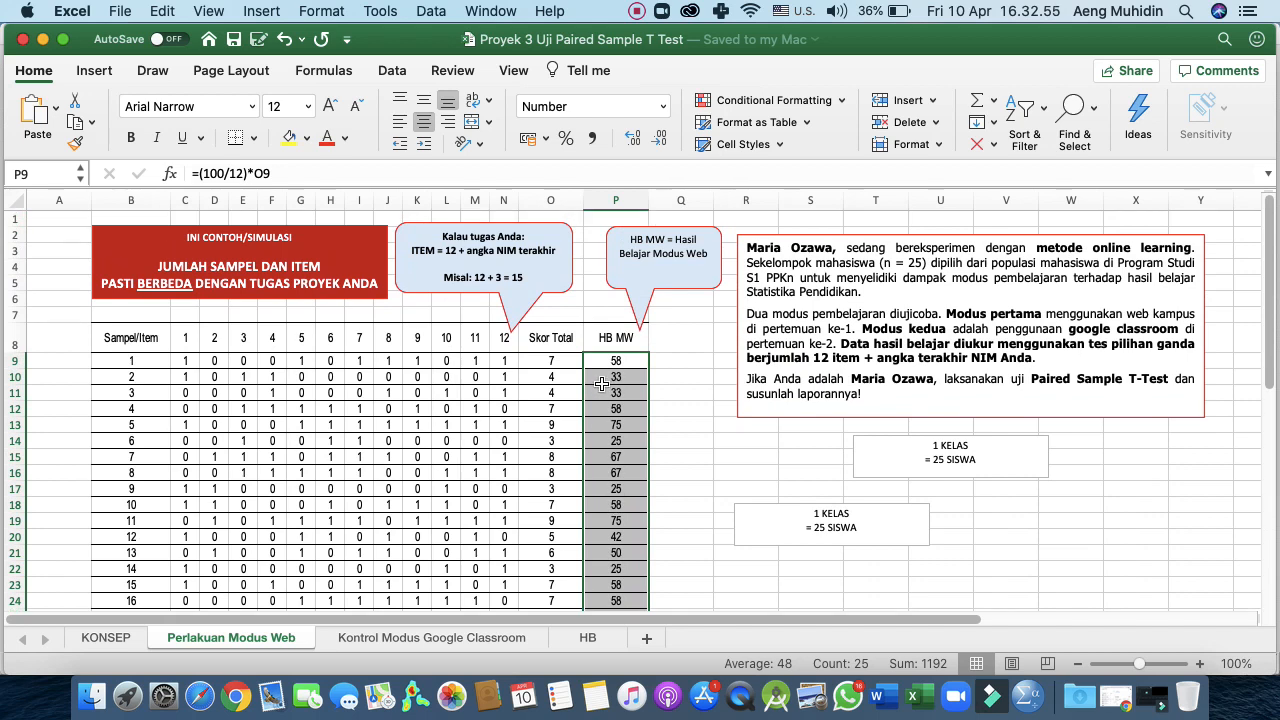
right_click(603, 362)
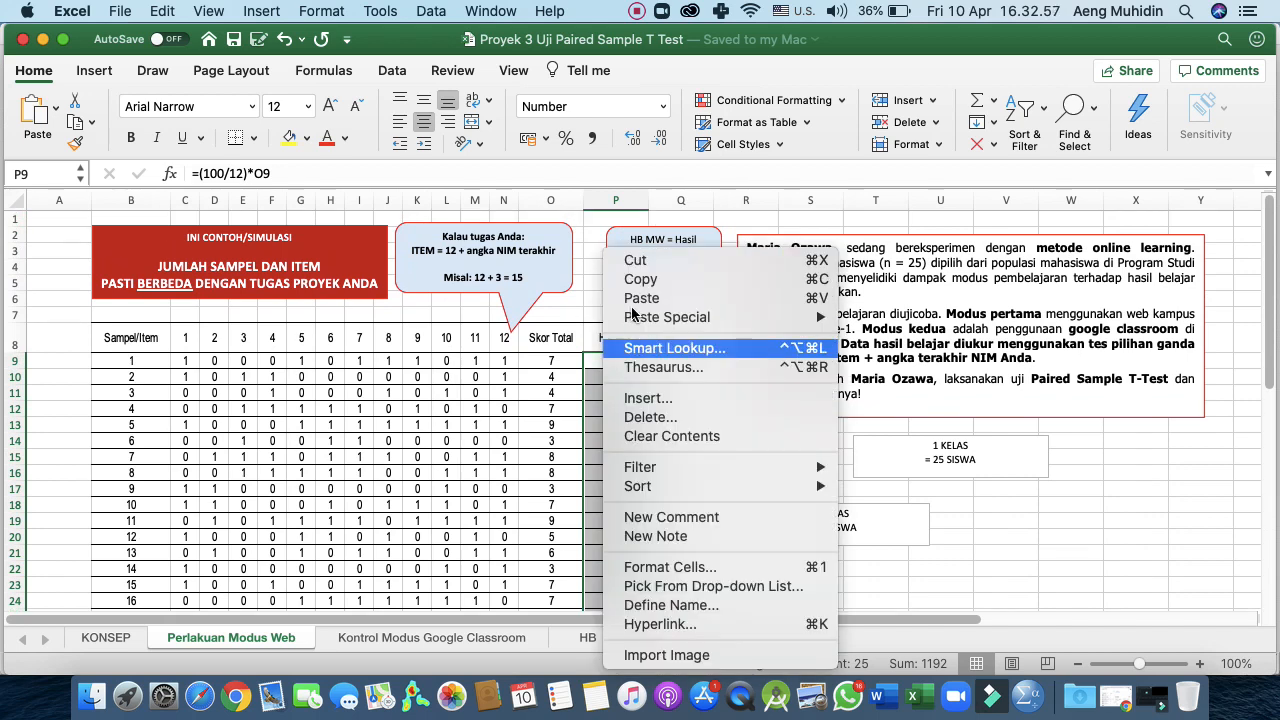
click(642, 280)
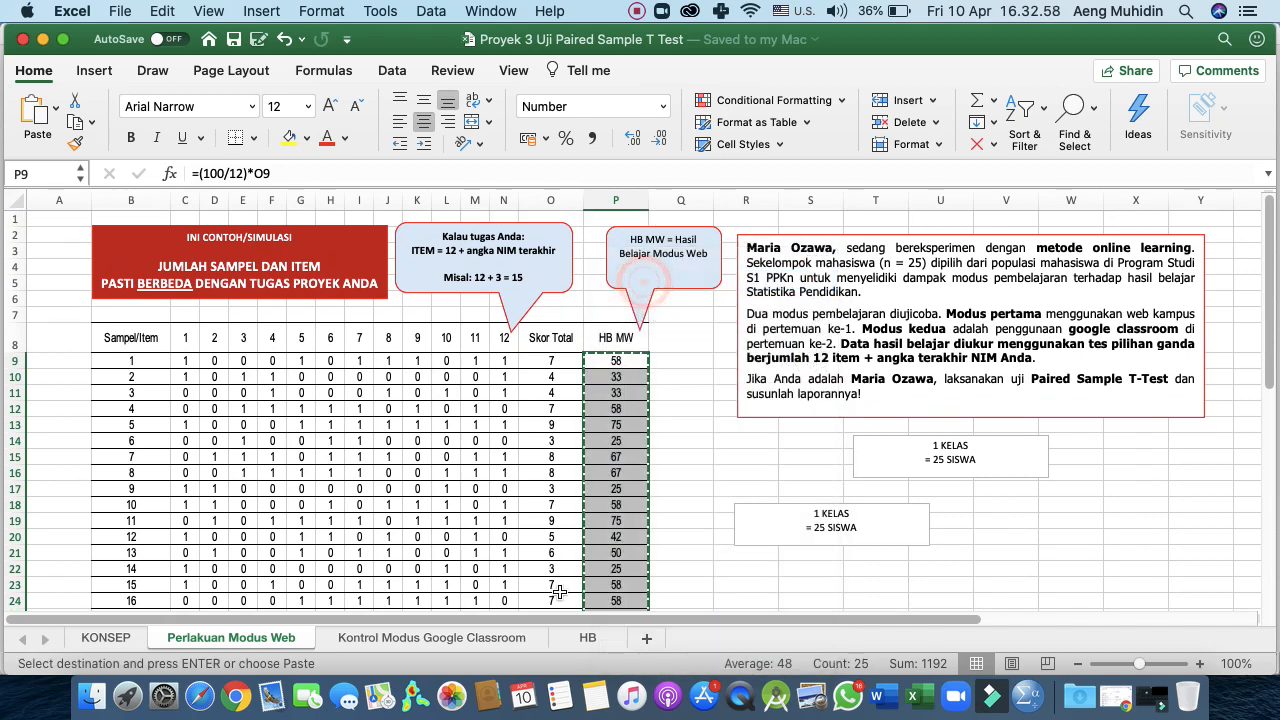
Step: Paste the copied results as values into the HB MW column of the HB sheet, starting at C4, and centre them
click(589, 637)
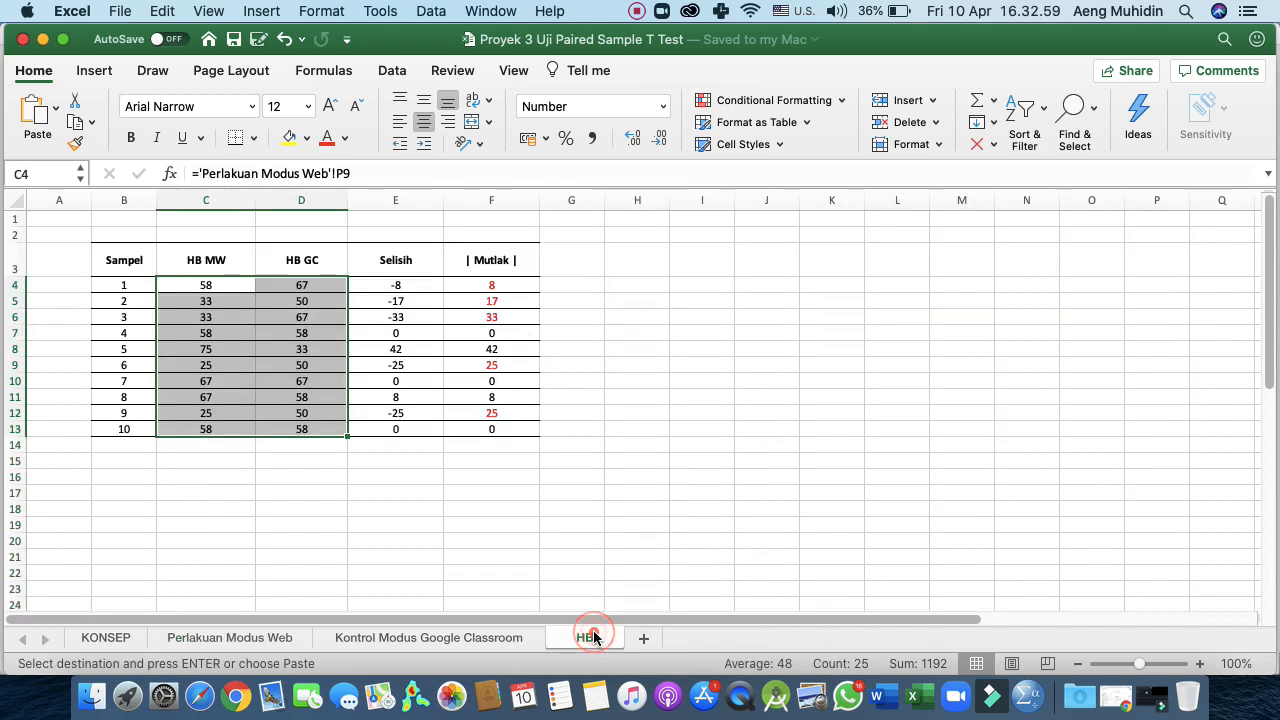
click(207, 285)
right_click(208, 284)
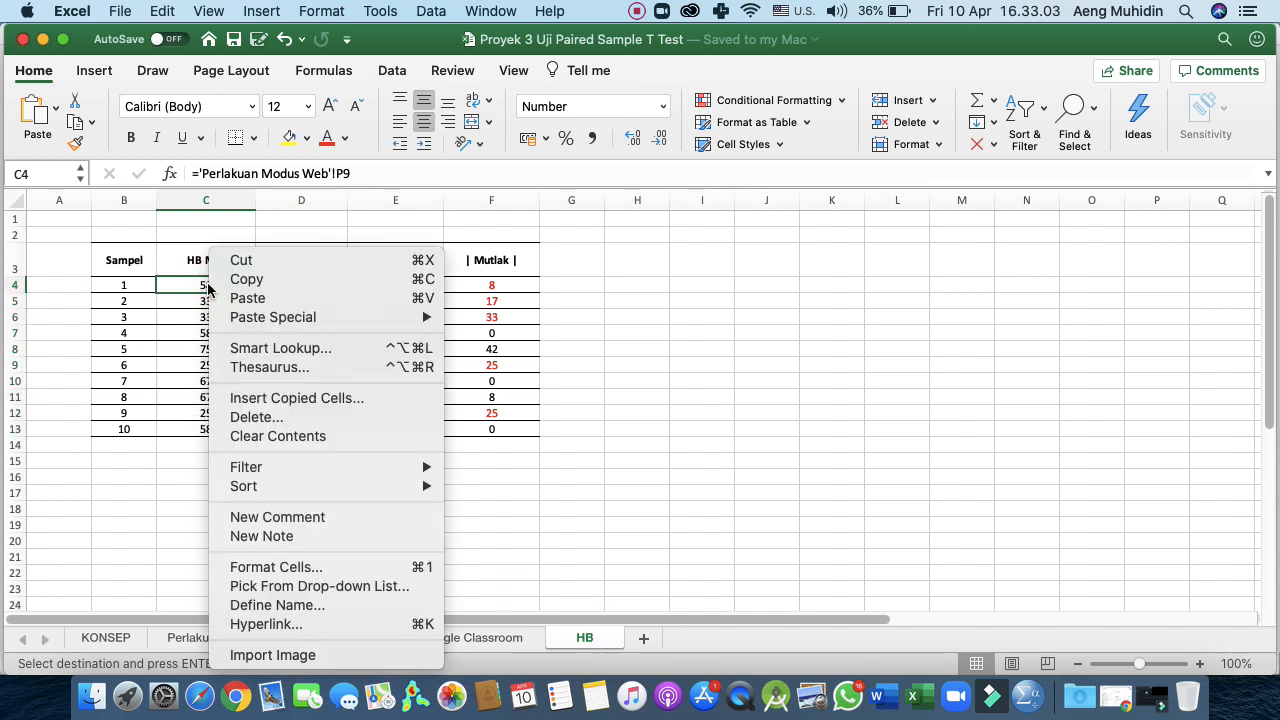
mouse_move(262, 320)
click(475, 474)
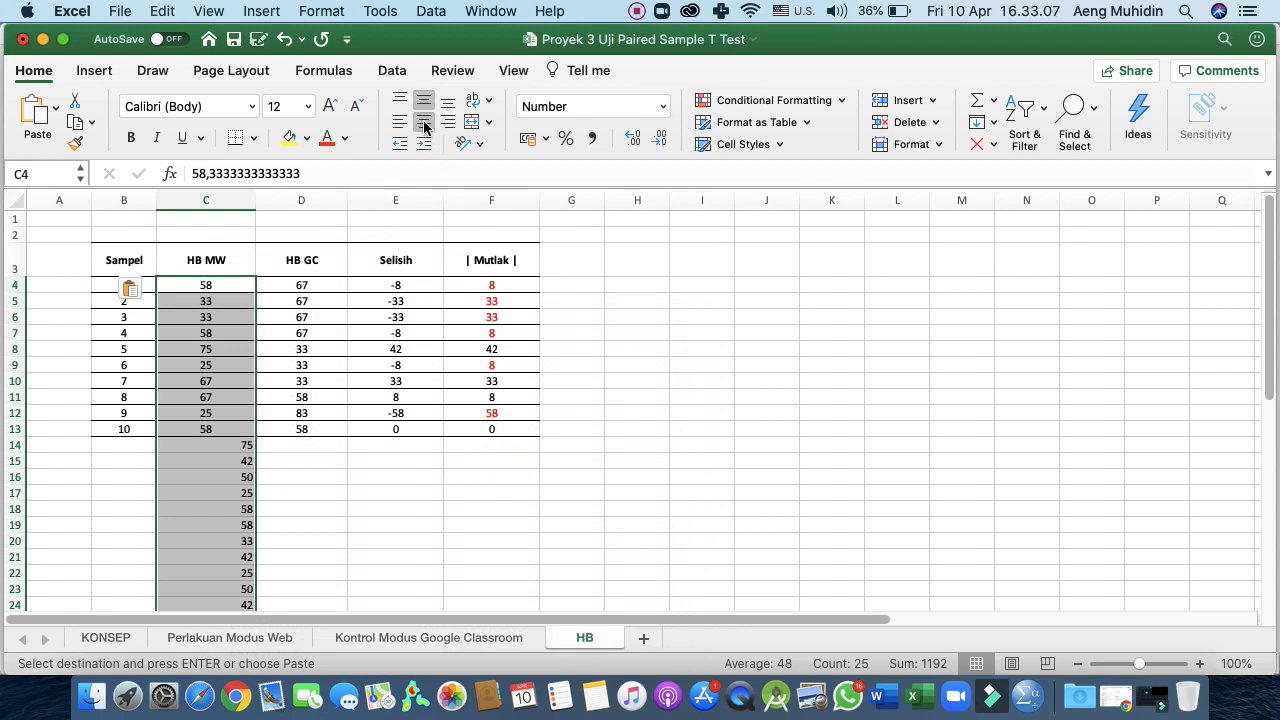
key(Escape)
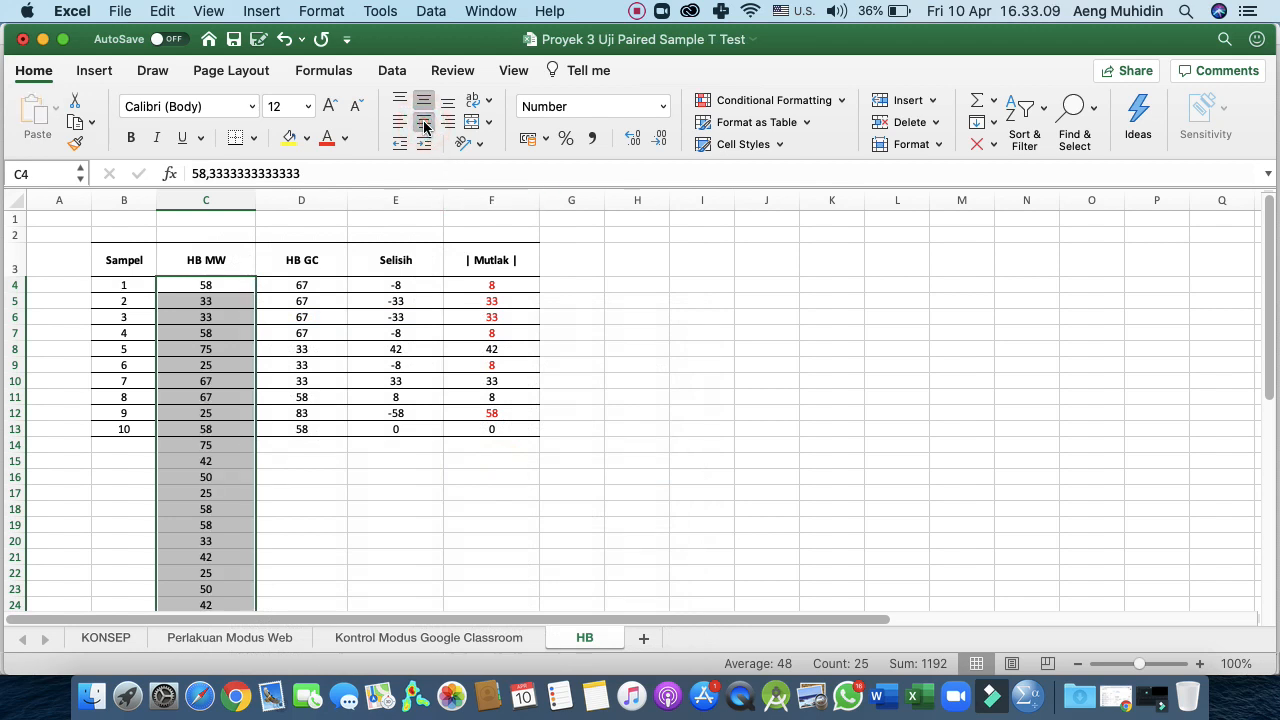
Step: Copy the HB GC results in P9:P33 of the Kontrol Modus Google Classroom sheet
click(455, 637)
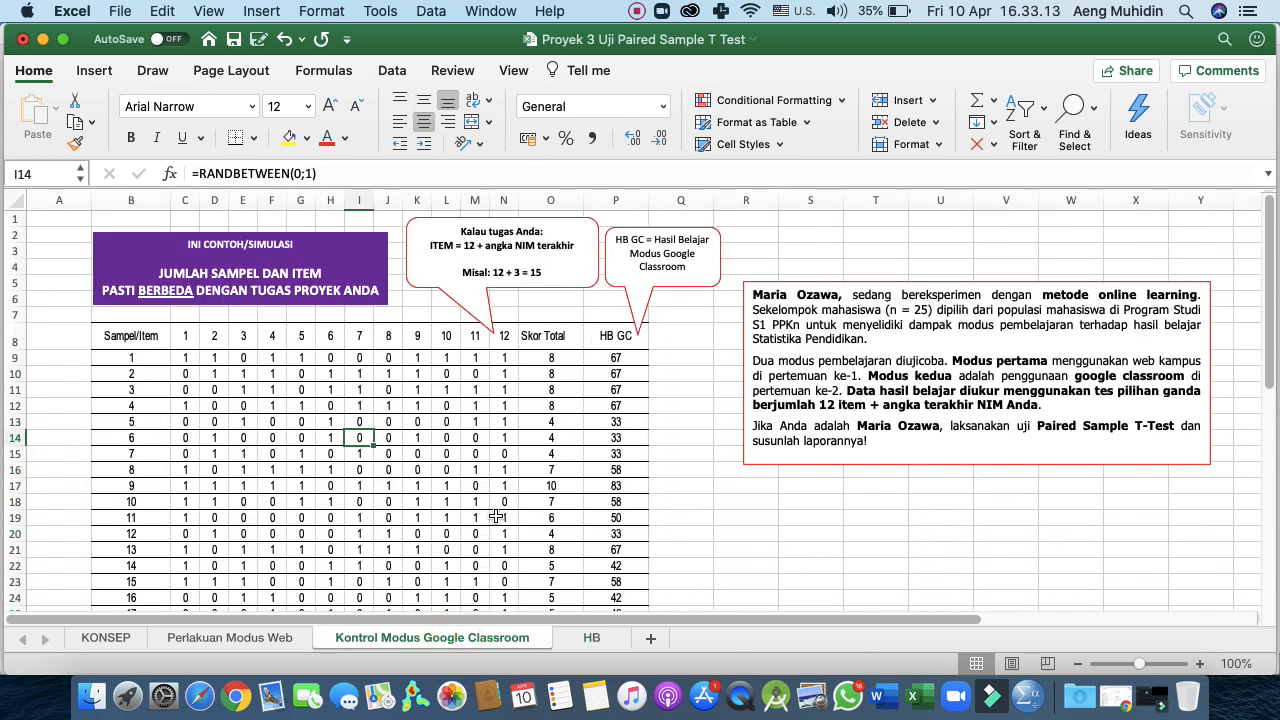
click(598, 358)
scroll(600, 370, down, 7)
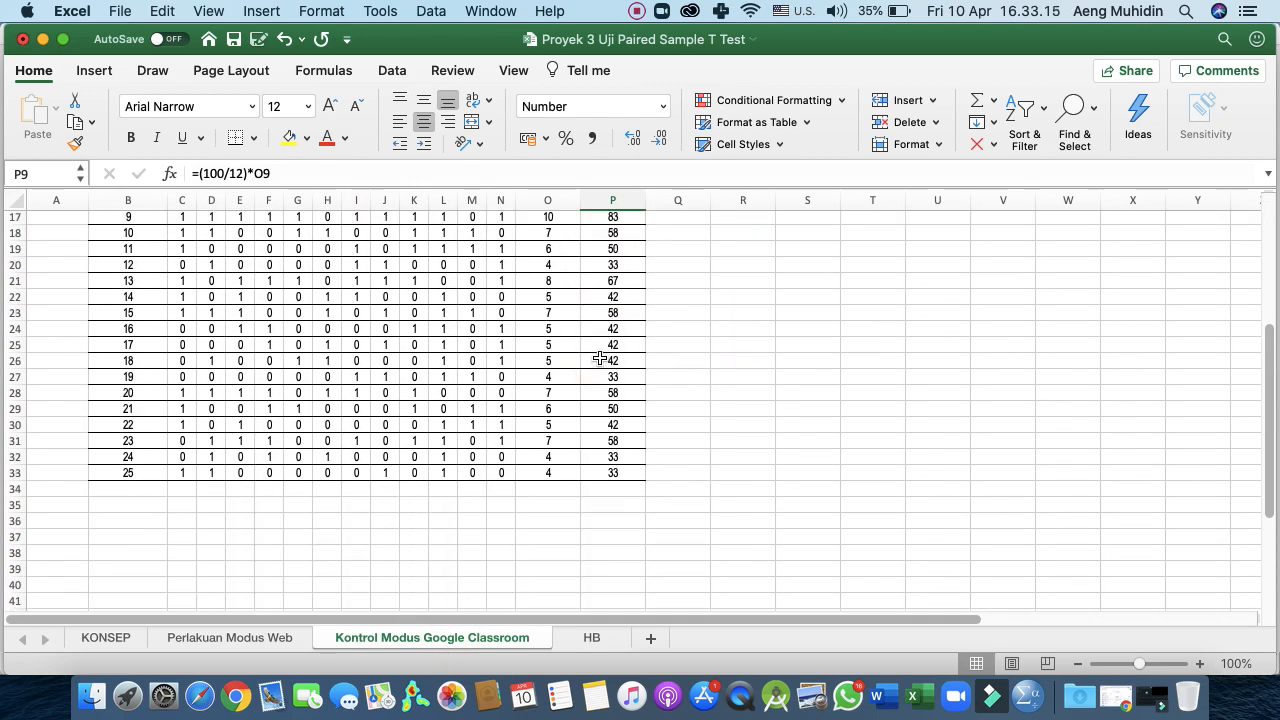
shift+click(600, 376)
scroll(601, 330, up, 10)
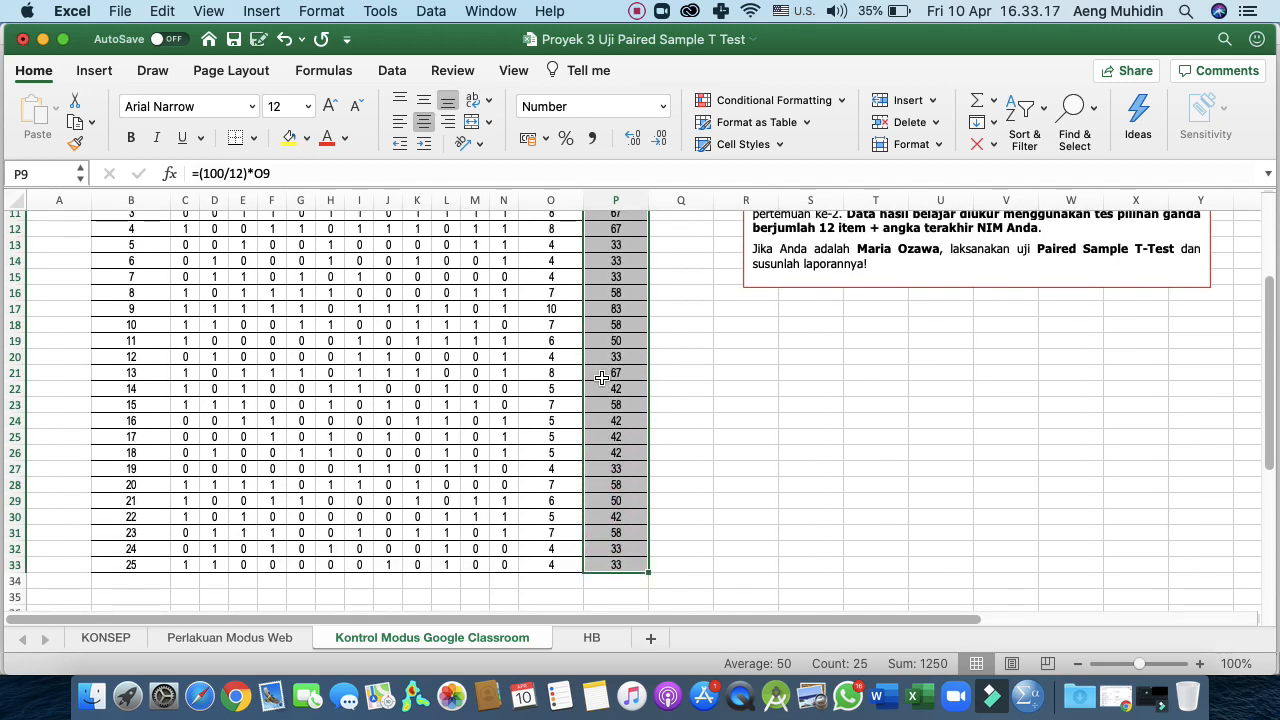
right_click(600, 318)
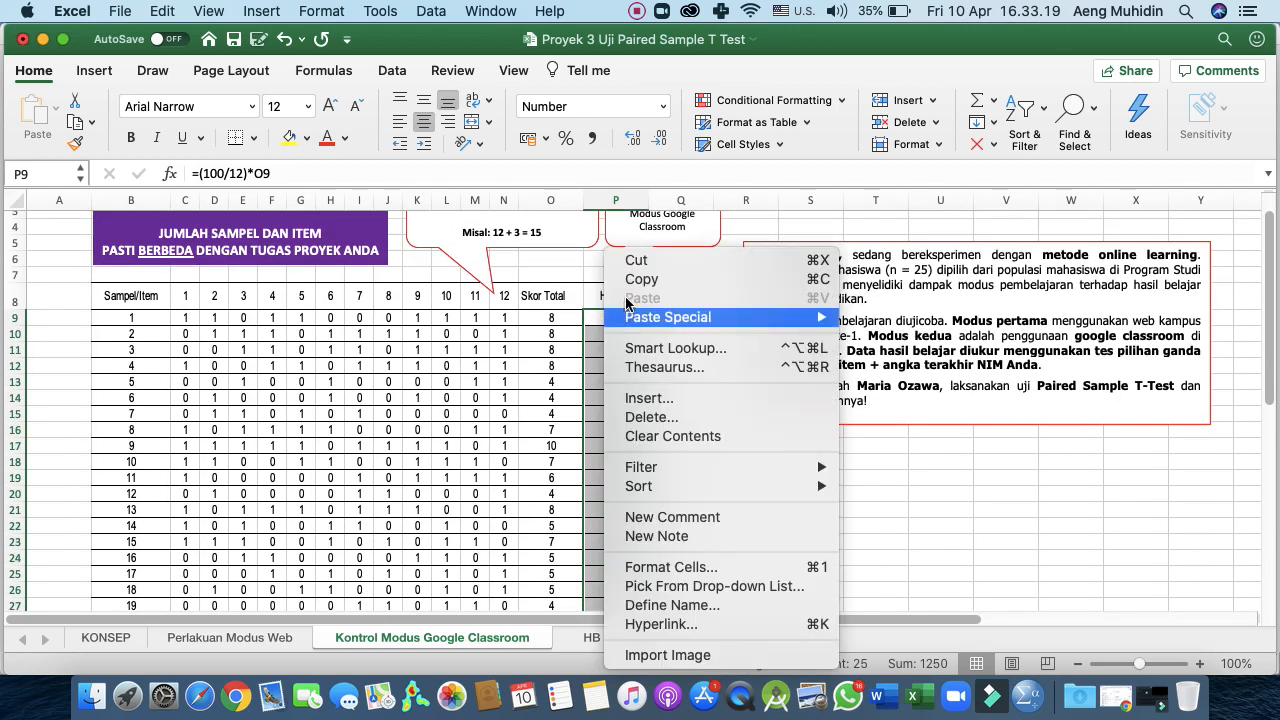
click(640, 281)
Step: Paste the copied results as values into the HB GC column of the HB sheet, starting at D4
click(593, 639)
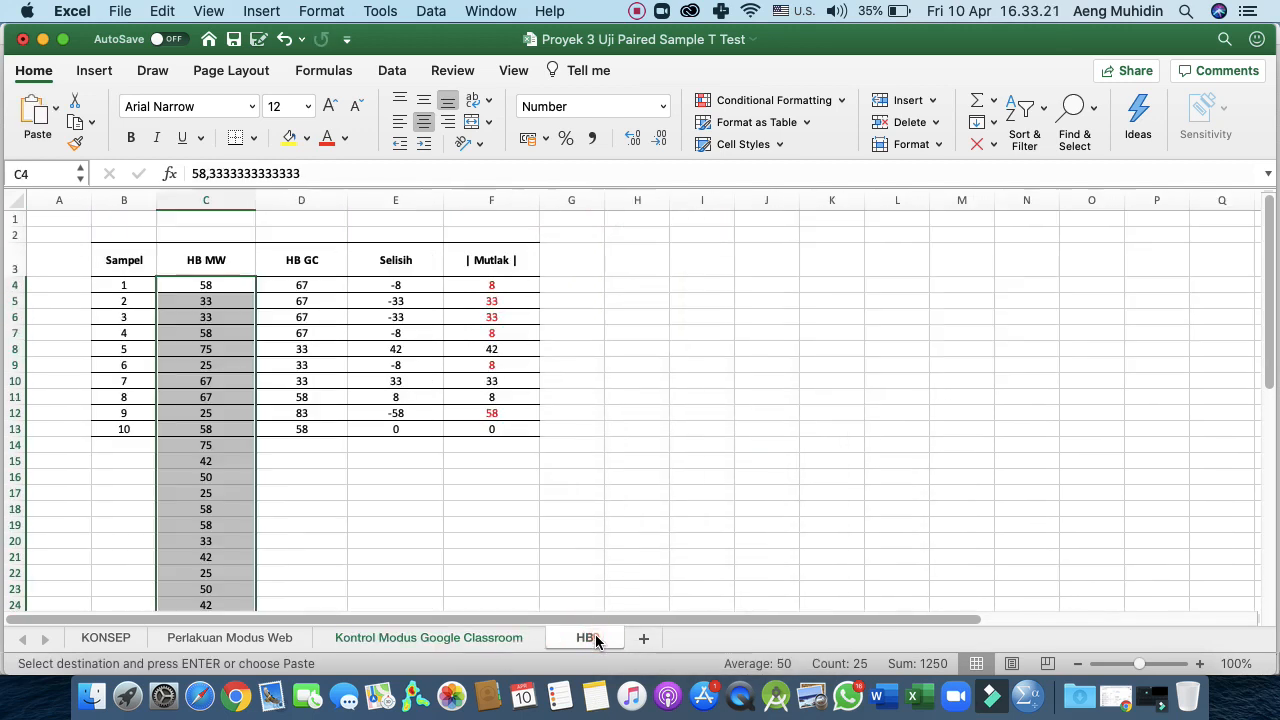
click(298, 285)
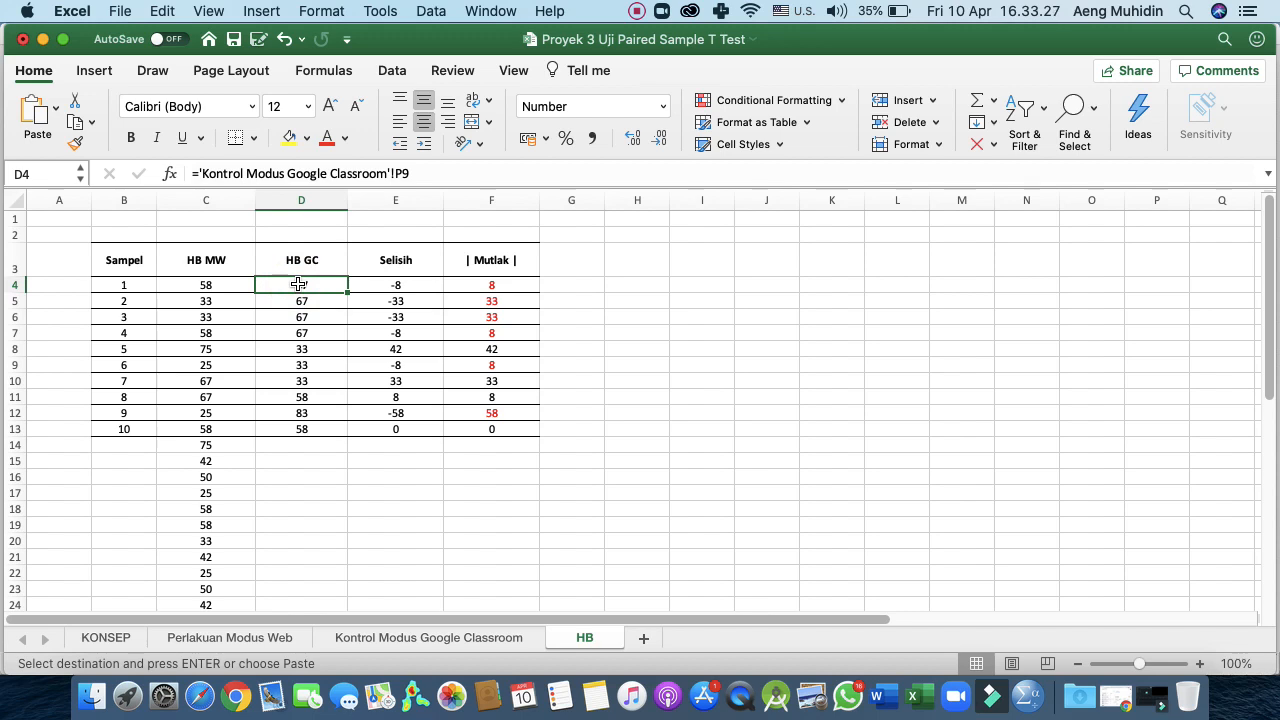
right_click(298, 285)
mouse_move(420, 317)
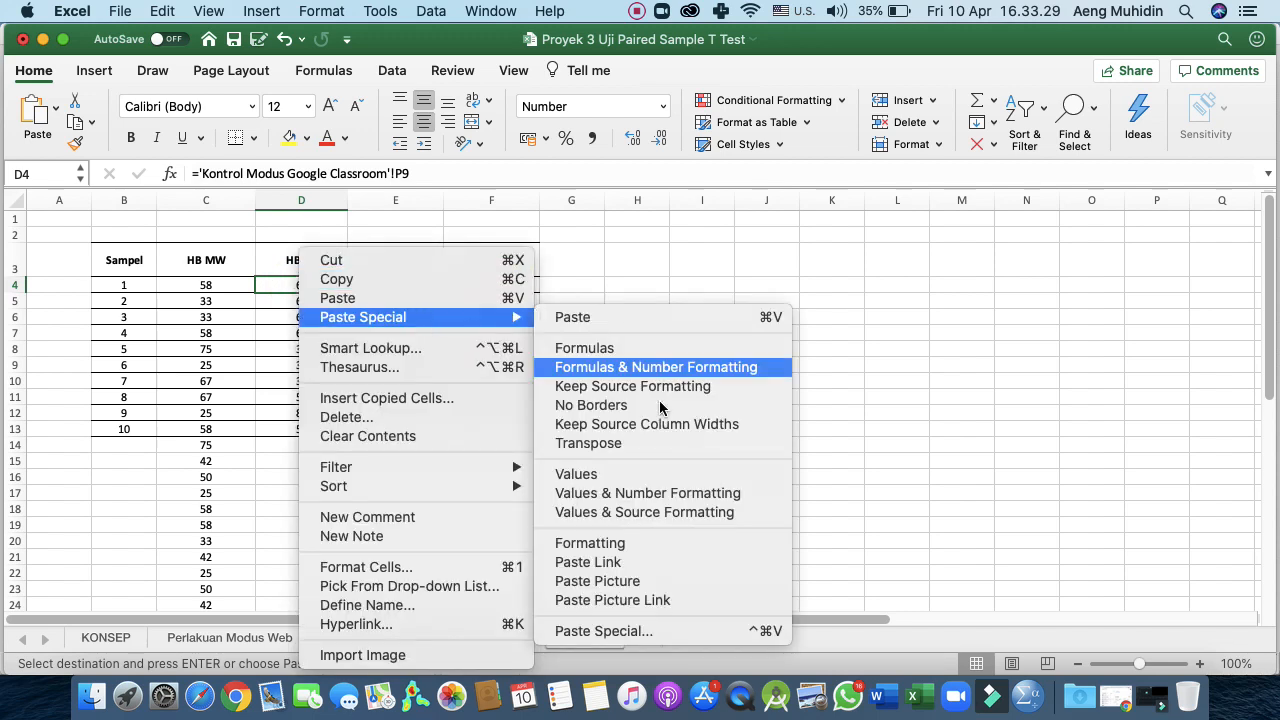
click(600, 474)
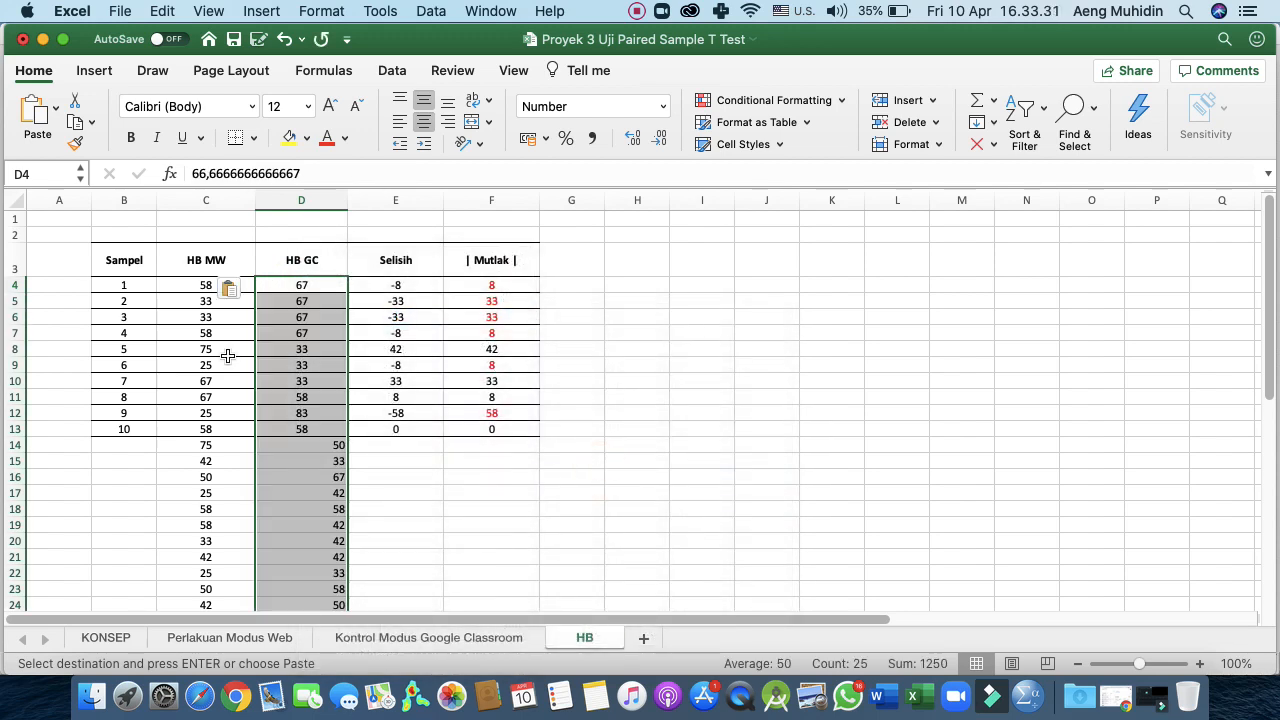
Step: Extend the Sampel numbering from B4:B13 down to sample 25 in B28
click(131, 289)
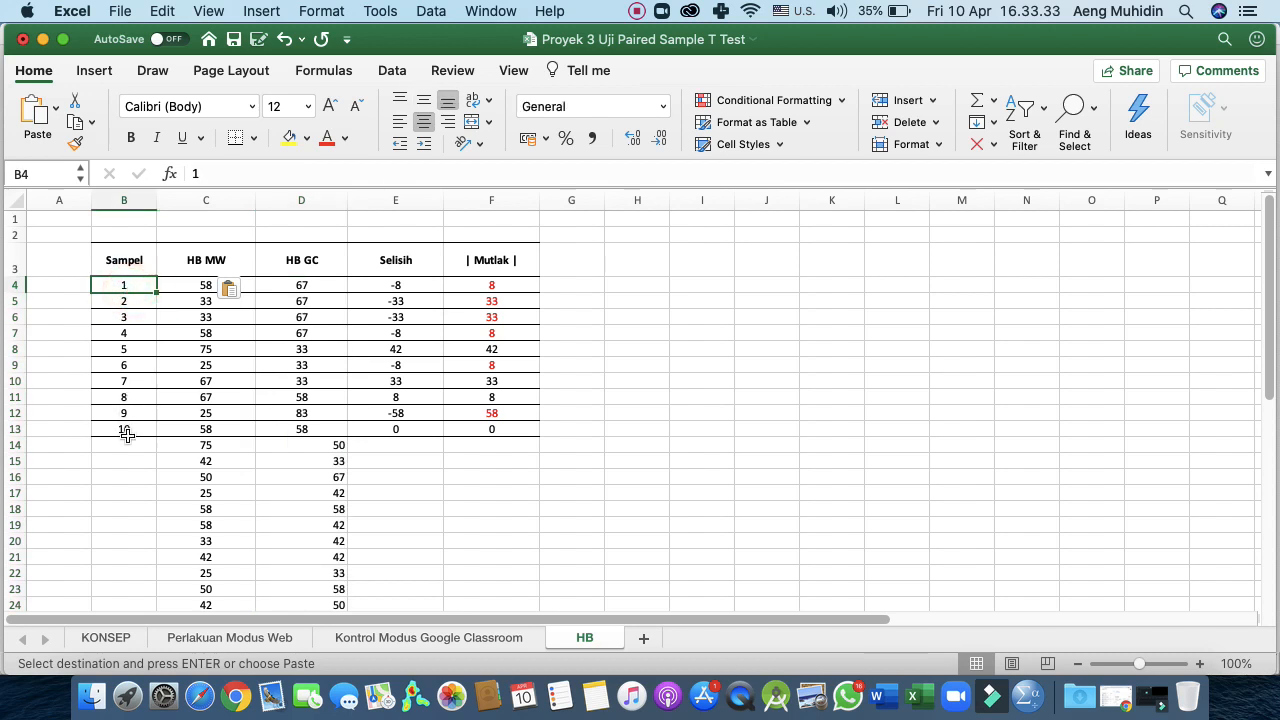
shift+click(126, 432)
double_click(153, 437)
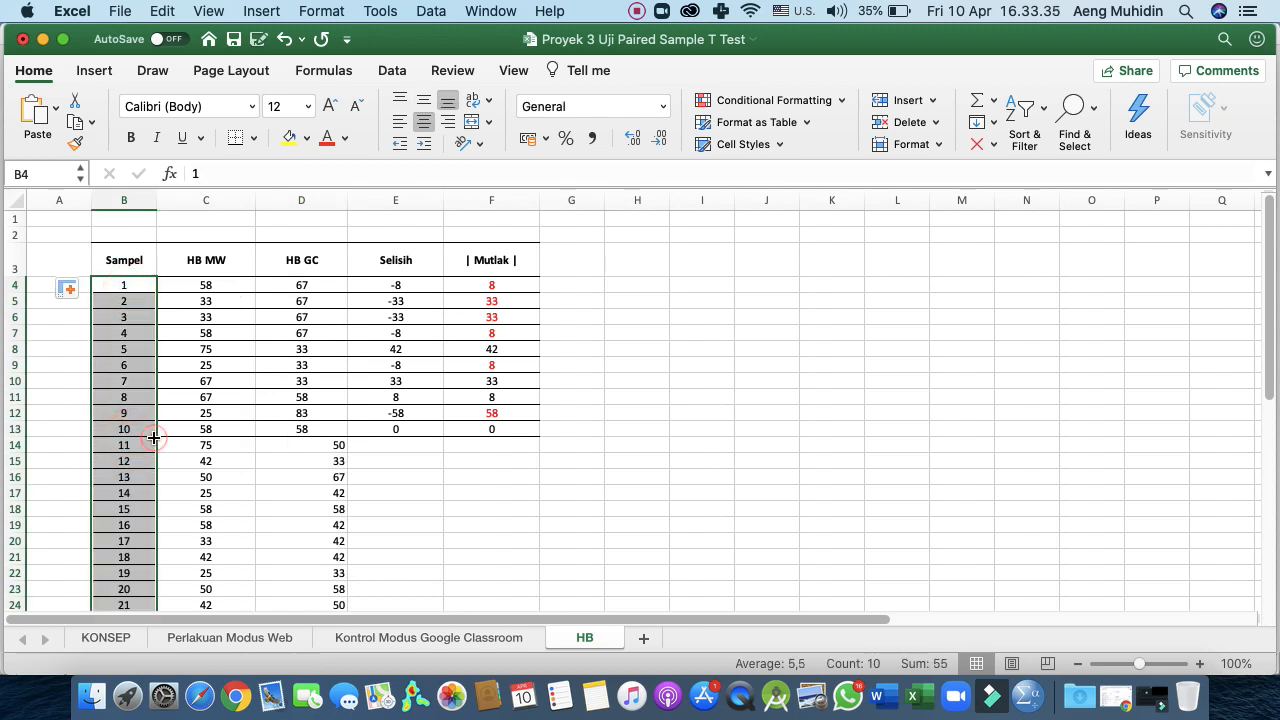
scroll(153, 437, down, 5)
scroll(153, 437, up, 5)
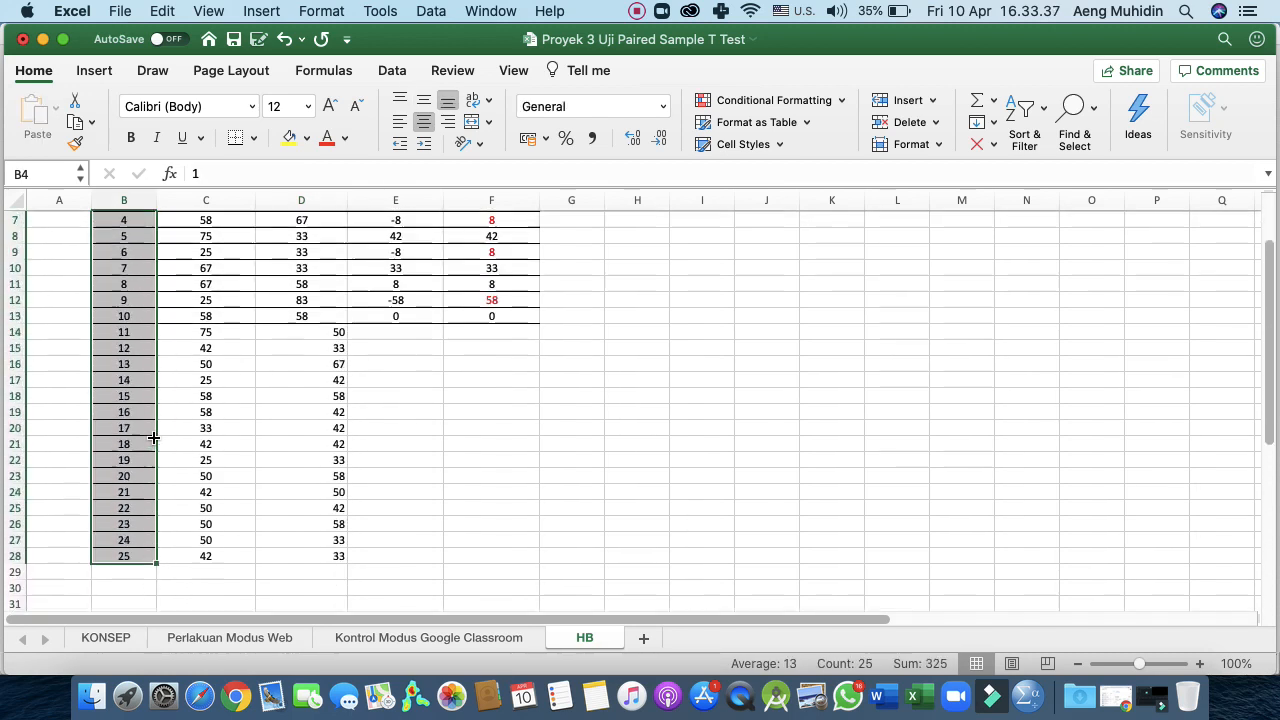
Step: Re-enter the Selisih formula =C4-D4 for sample 1 in E4
click(409, 277)
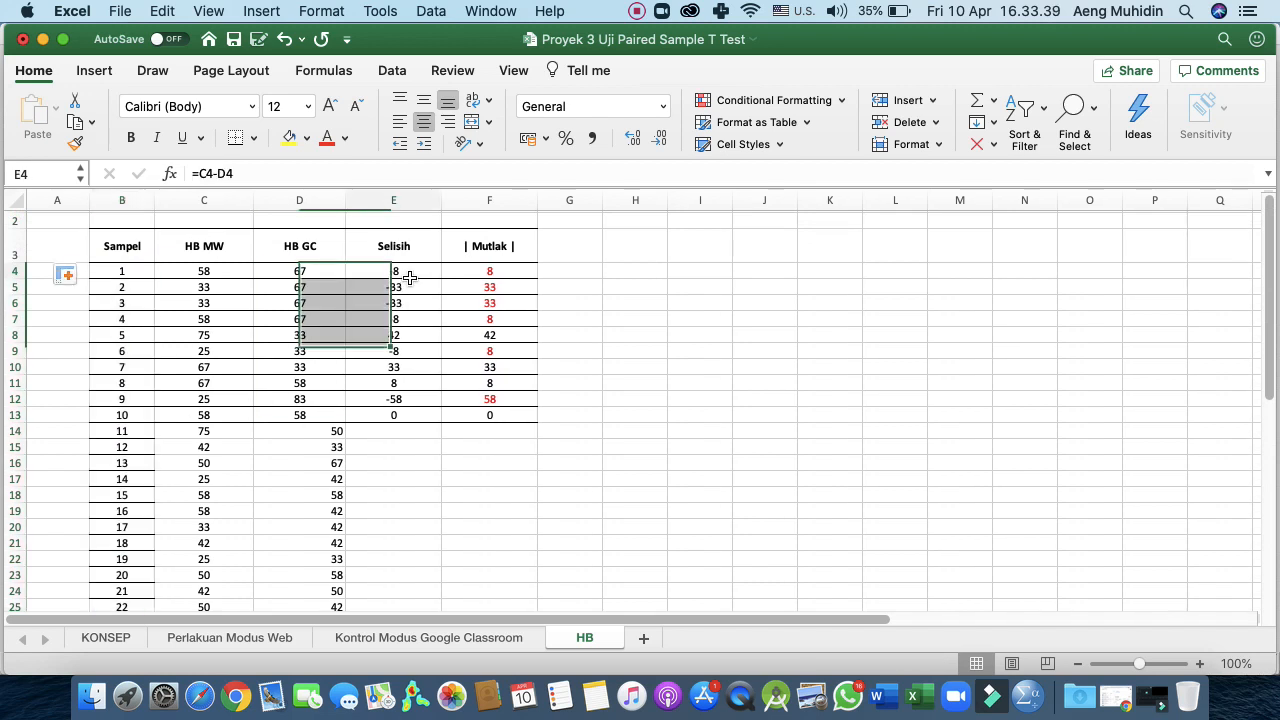
double_click(409, 277)
text(=)
click(183, 271)
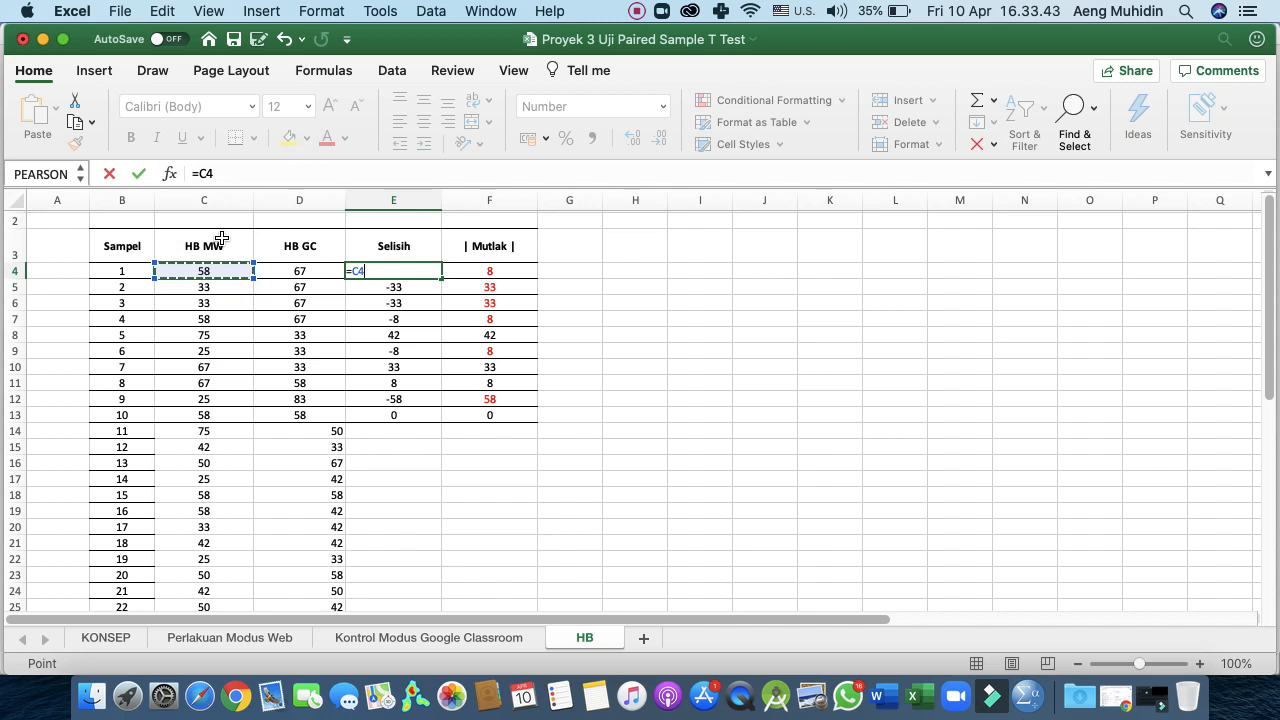
click(290, 271)
key(Return)
drag(396, 276, 396, 262)
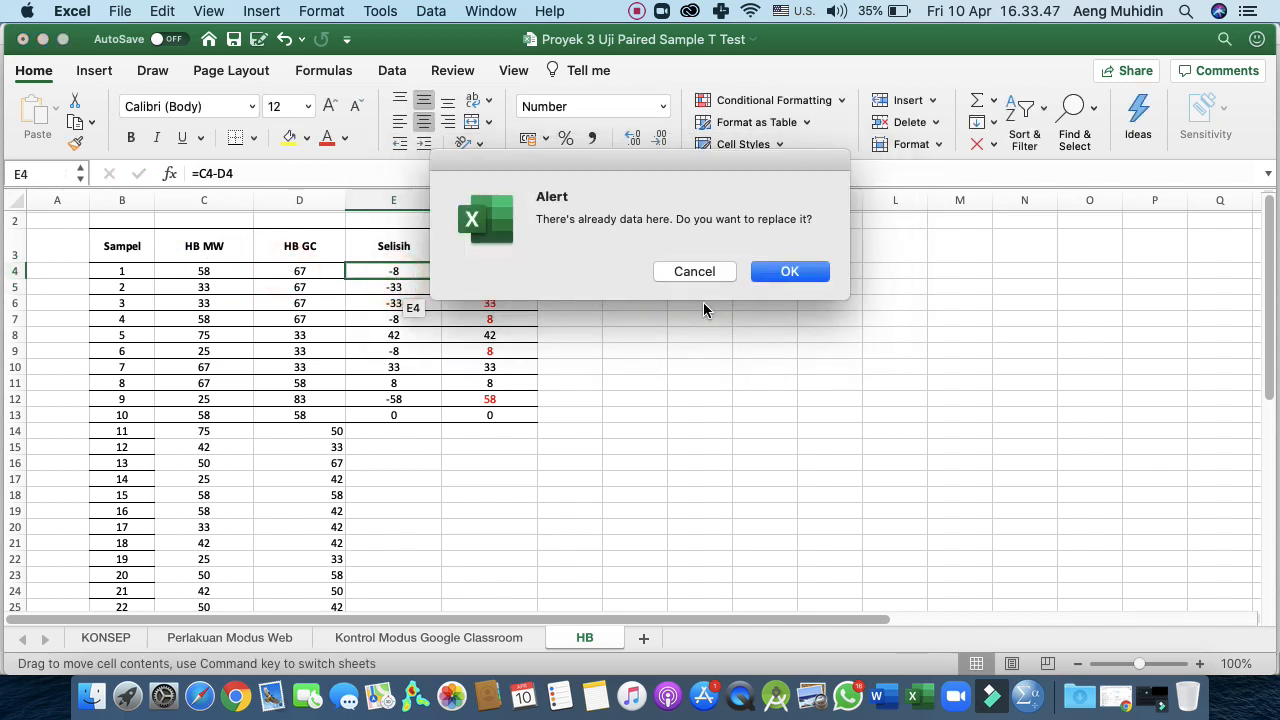
click(693, 271)
Step: Fill the Selisih formula from E4 down through sample 25 in E28
click(436, 273)
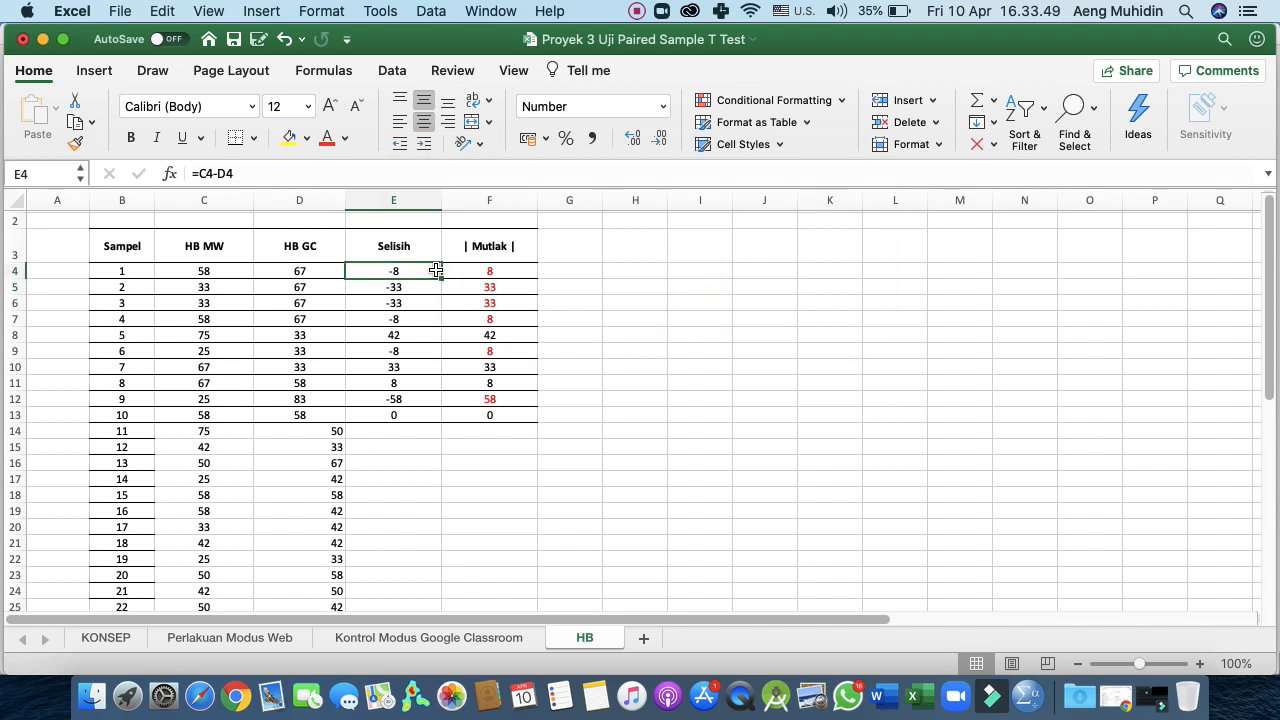
double_click(441, 277)
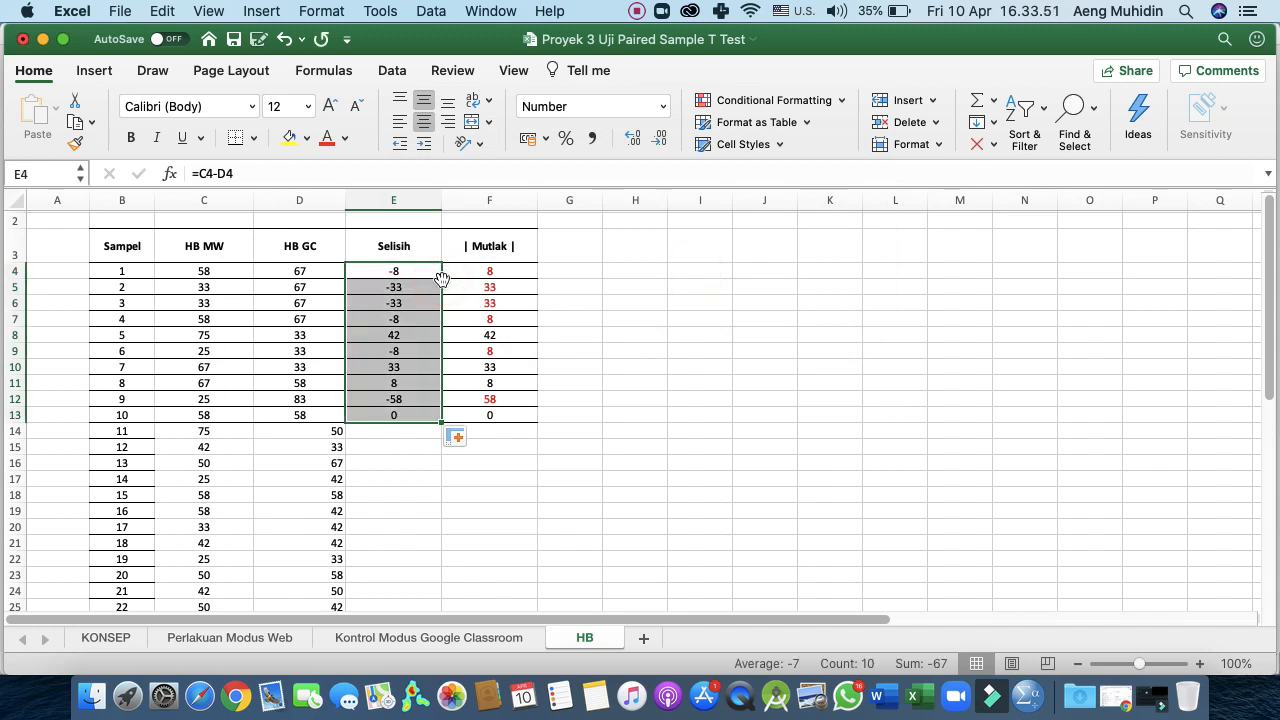
drag(441, 421, 394, 249)
scroll(449, 366, down, 10)
scroll(394, 250, up, 6)
scroll(394, 252, up, 3)
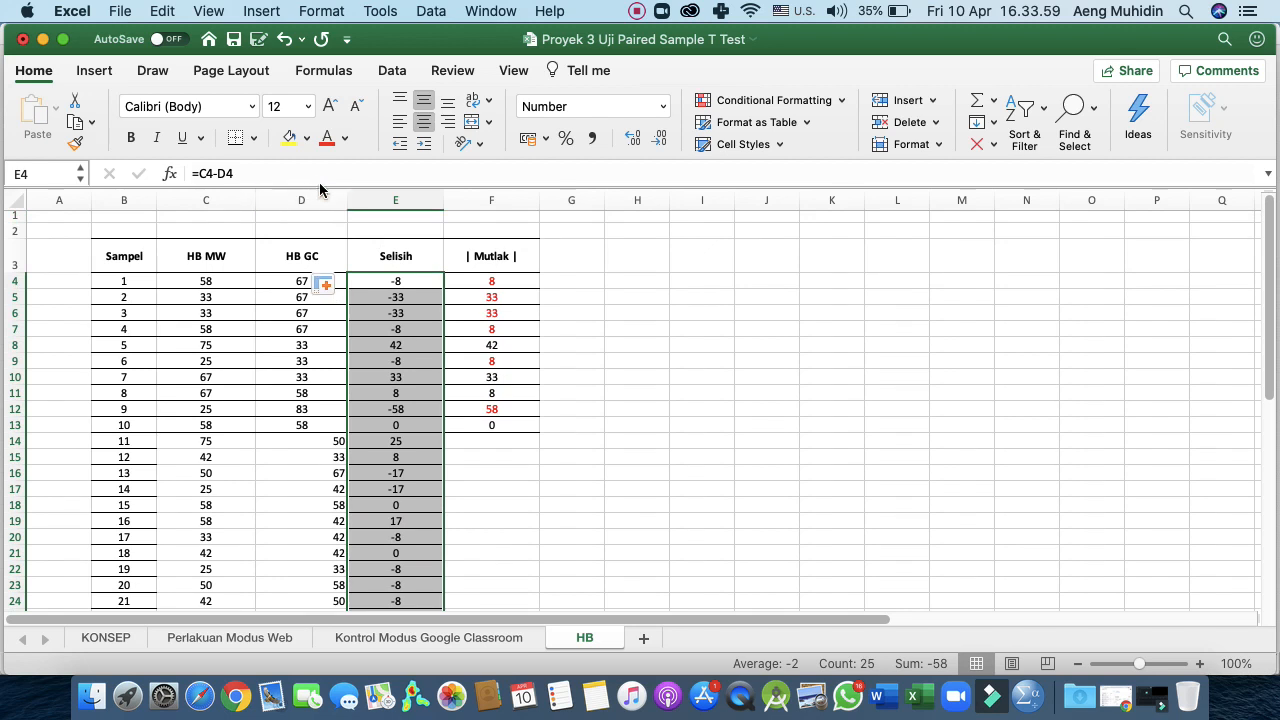
Step: Centre the HB GC column and fill the Mutlak formula =E4 from F4 down through F28
click(318, 199)
click(424, 121)
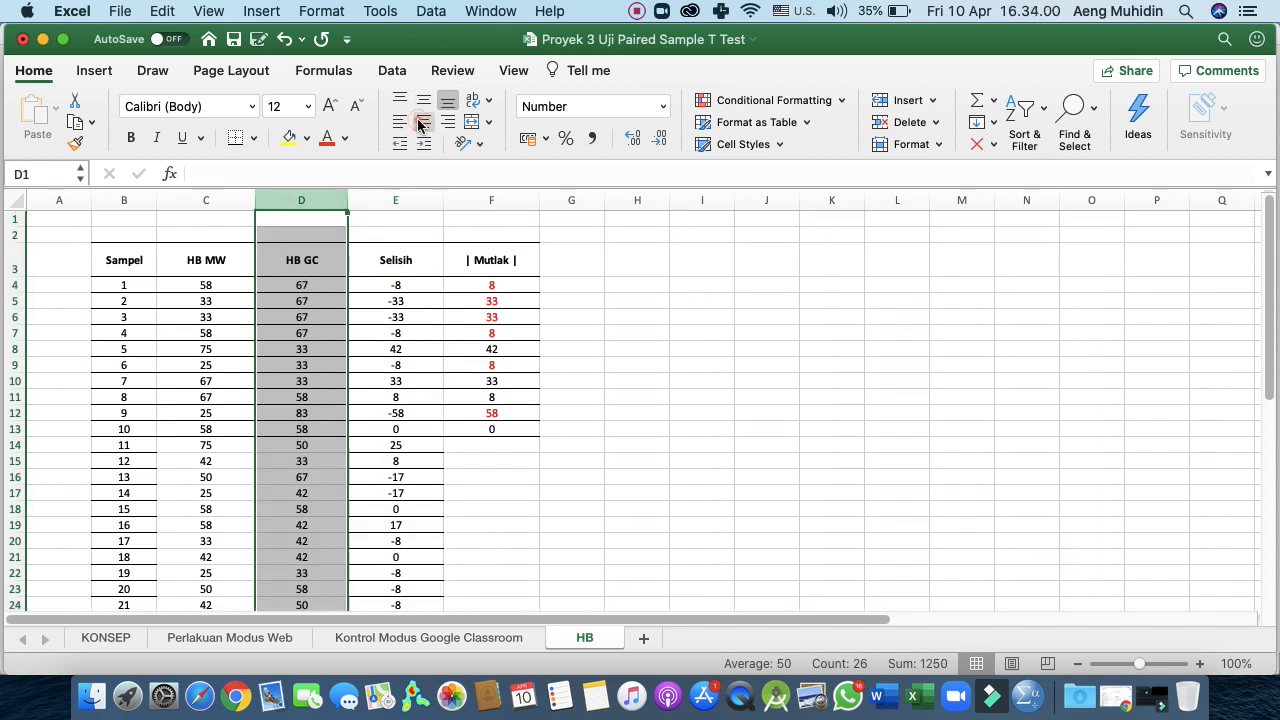
click(486, 291)
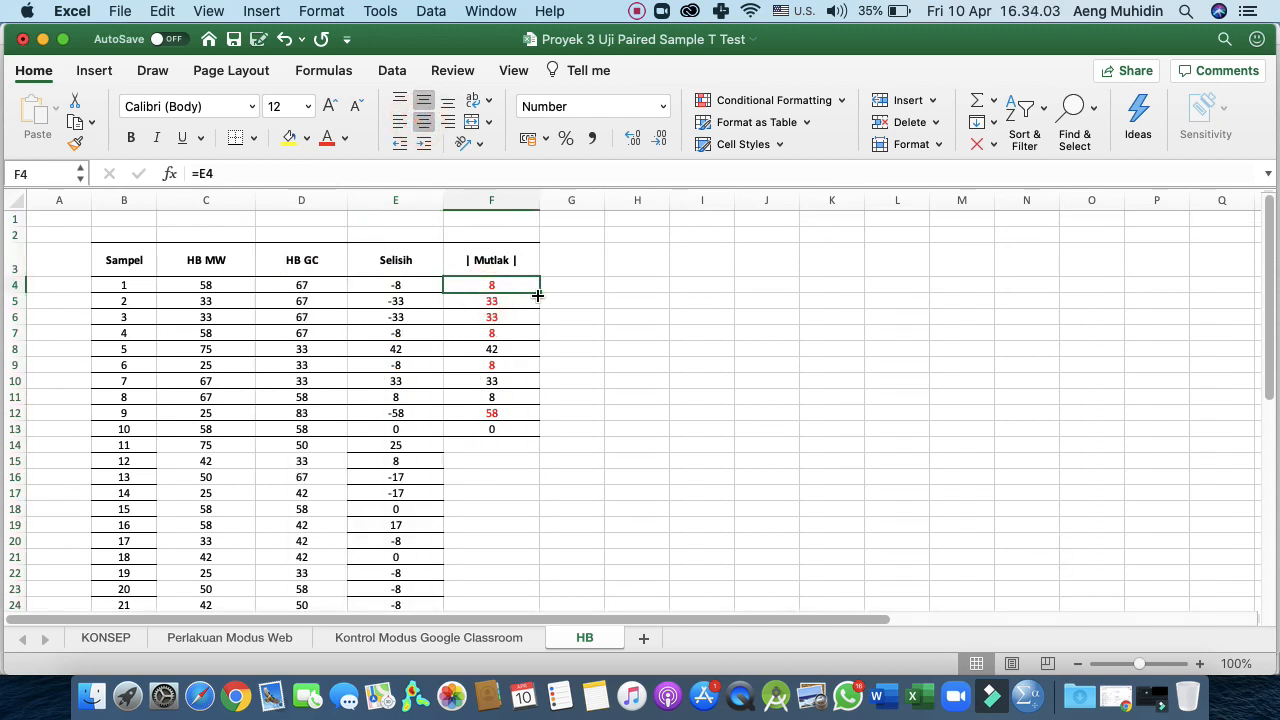
double_click(537, 295)
drag(537, 431, 517, 503)
scroll(644, 380, up, 5)
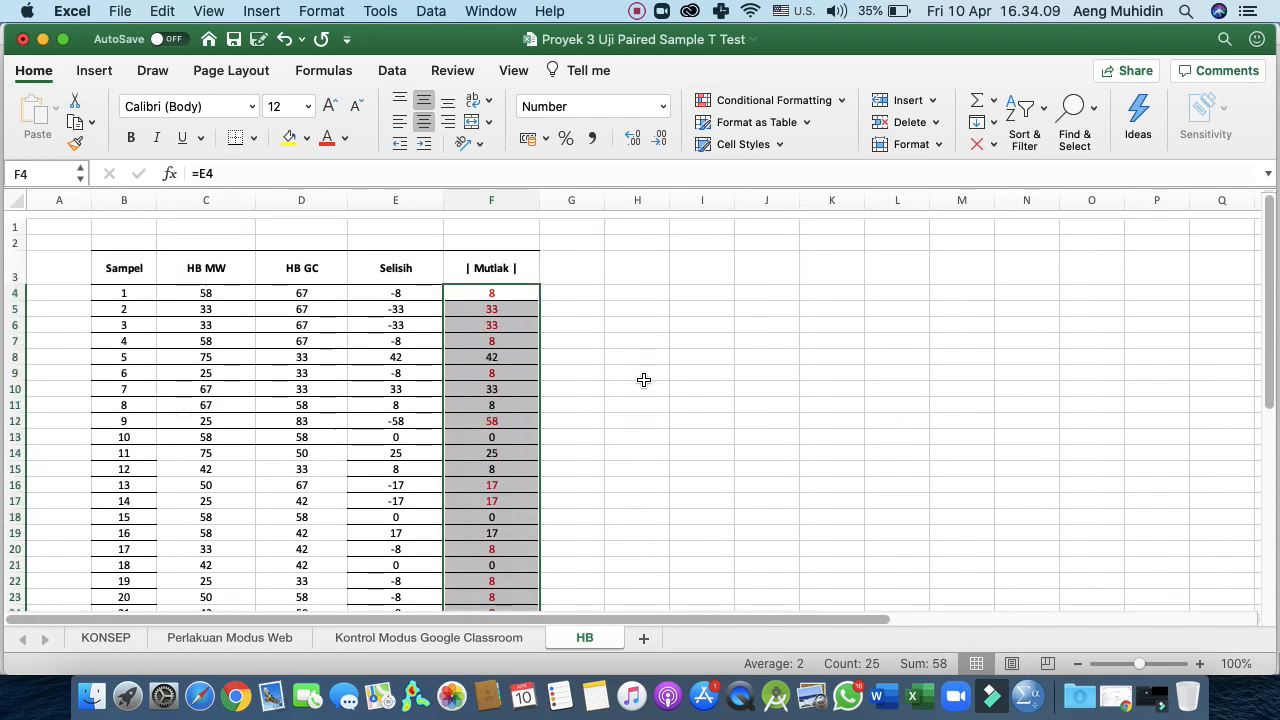
Step: Remove all borders from the HB table in B3:F28
drag(128, 259, 476, 523)
scroll(481, 517, down, 5)
scroll(481, 517, down, 1)
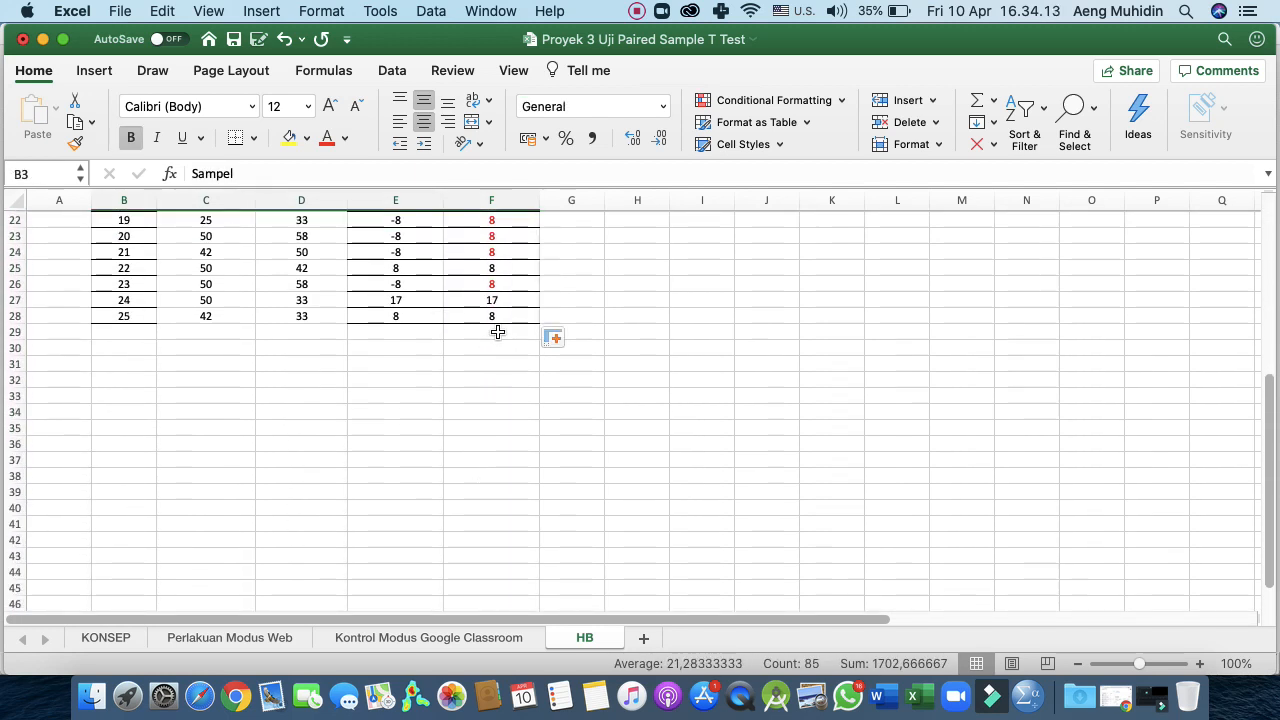
shift+click(503, 313)
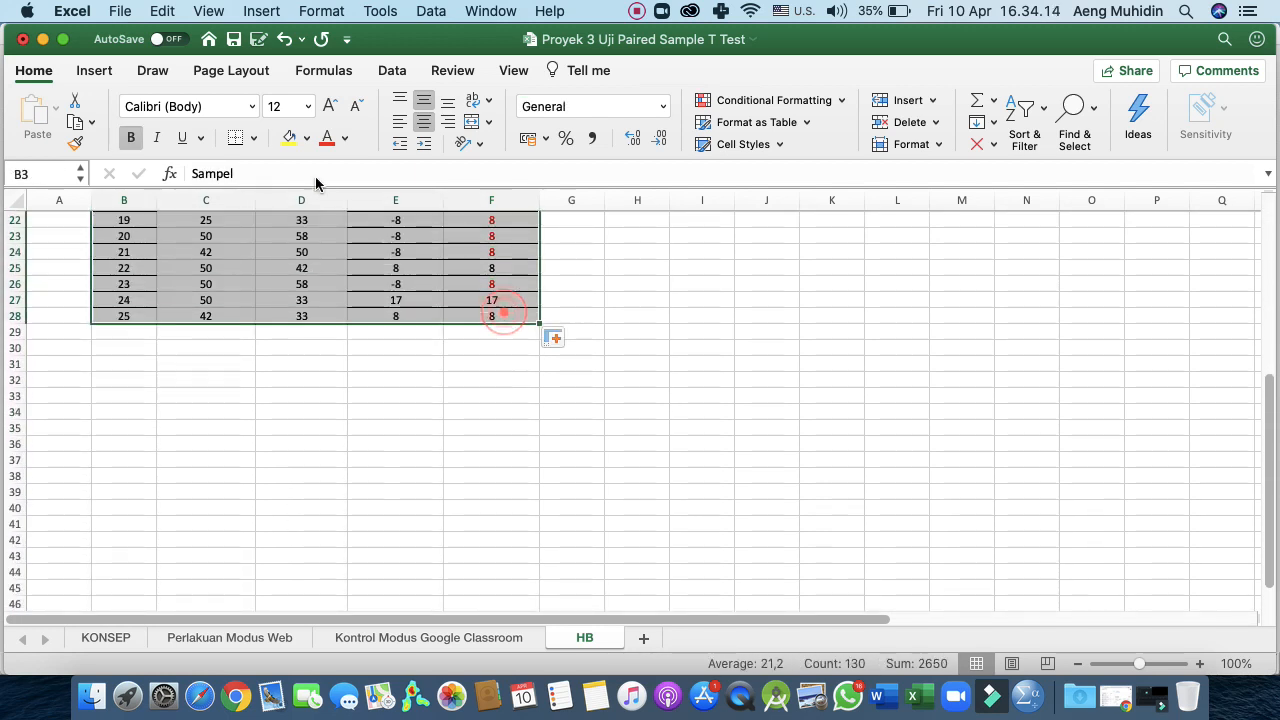
click(253, 137)
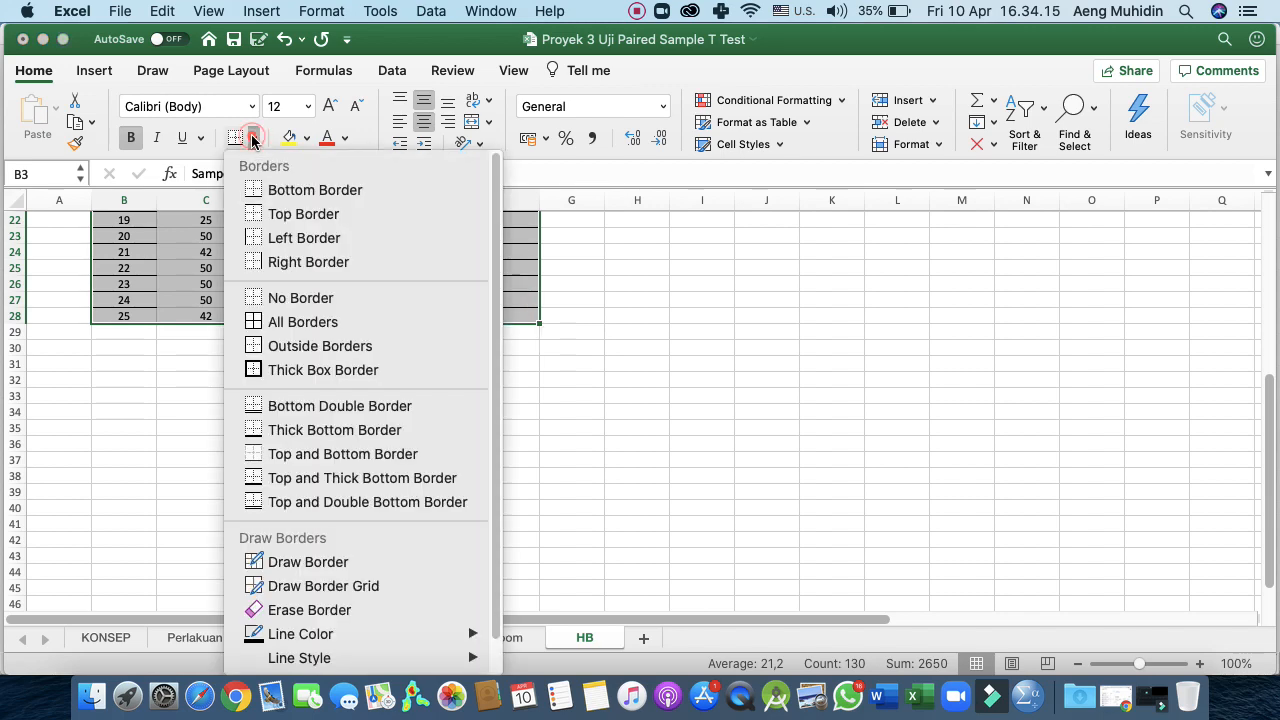
click(290, 297)
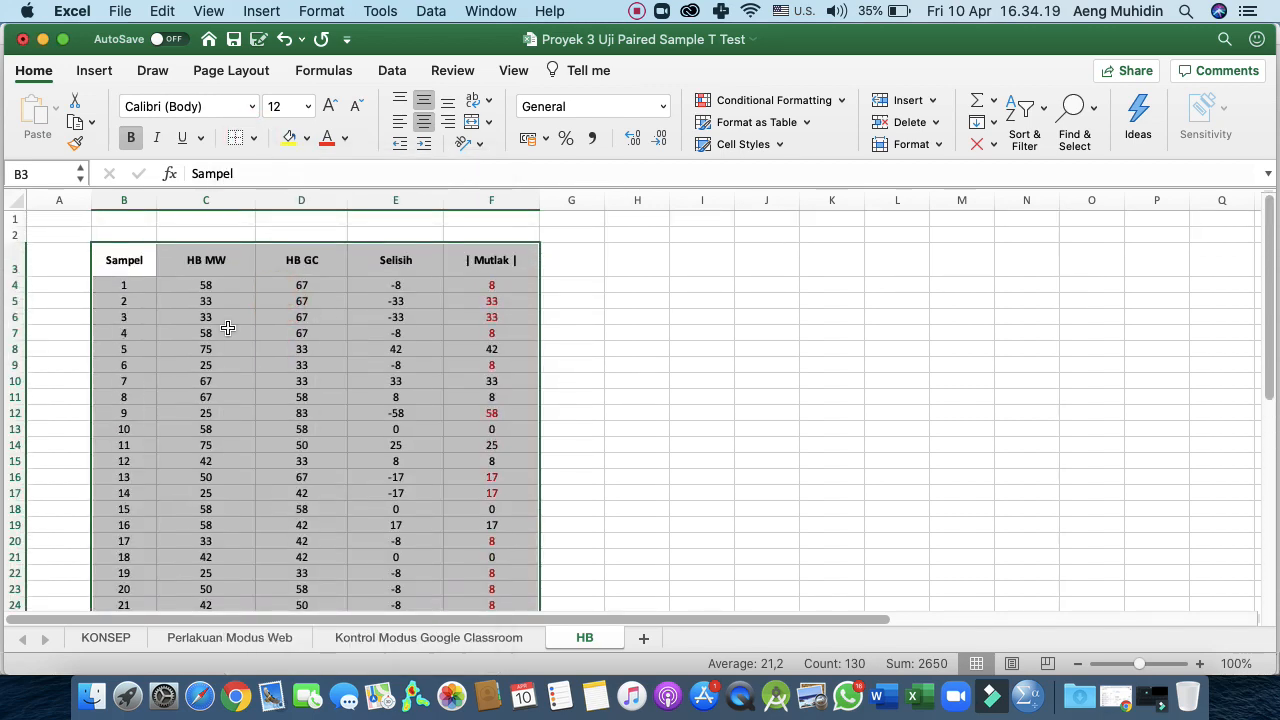
click(124, 259)
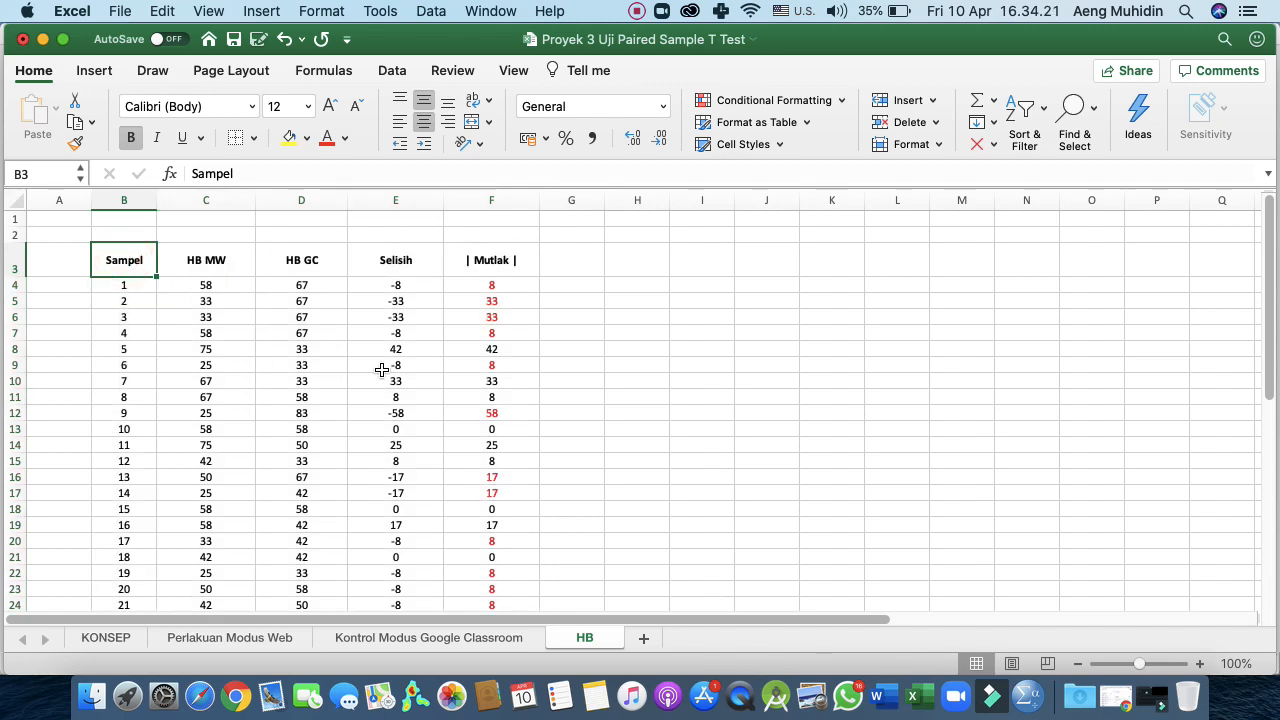
Step: Add thin solid horizontal borders above, between and below all rows of the HB table in B3:F28
scroll(463, 460, down, 5)
shift+click(505, 403)
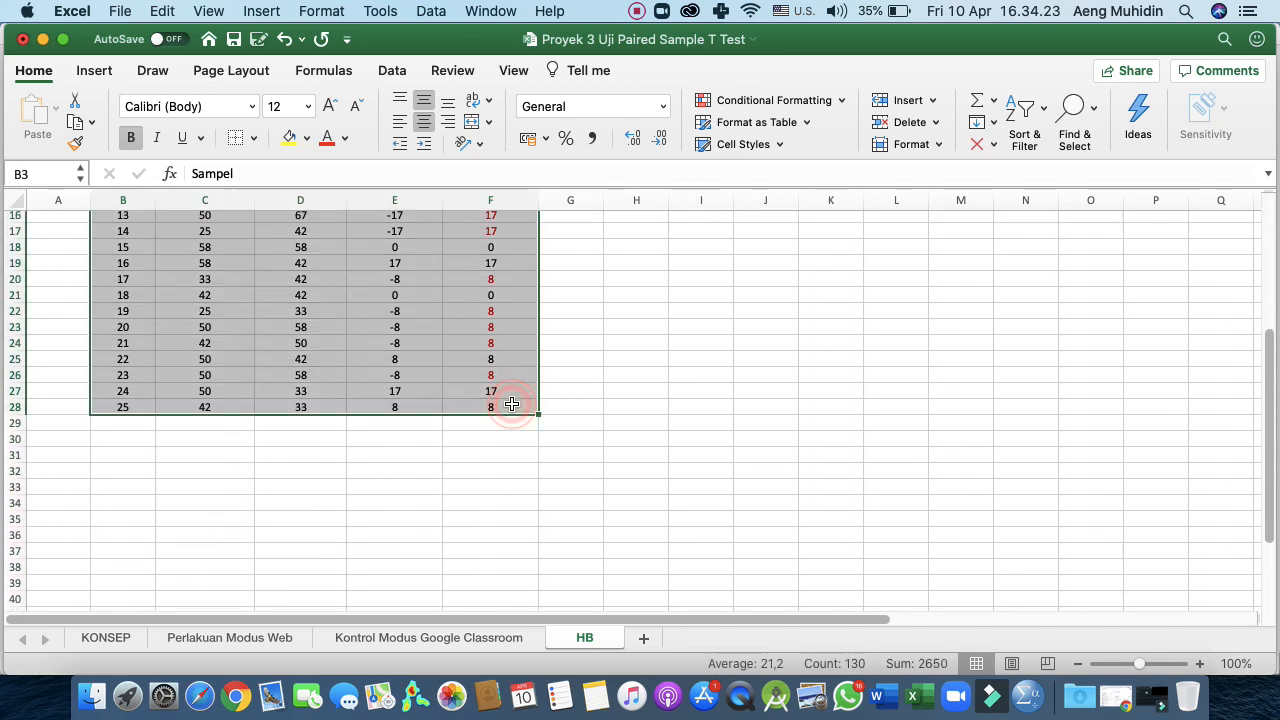
scroll(380, 360, up, 5)
click(121, 253)
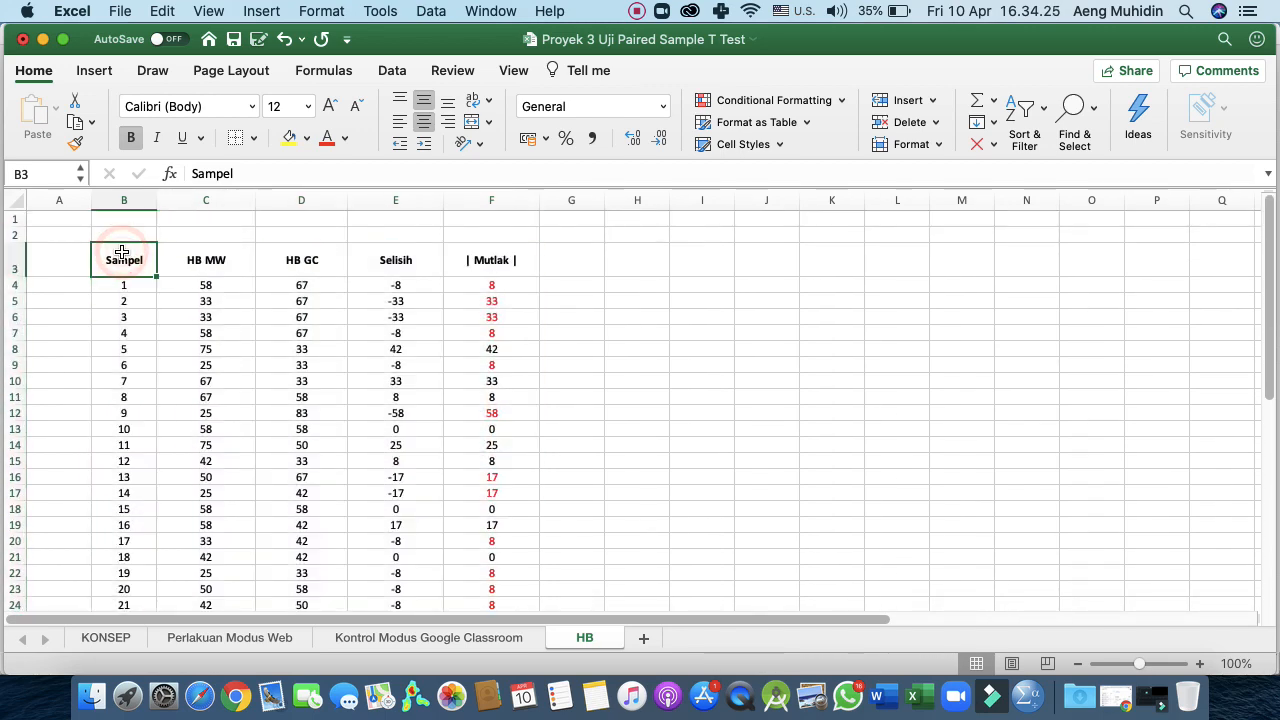
scroll(494, 389, down, 6)
shift+click(487, 363)
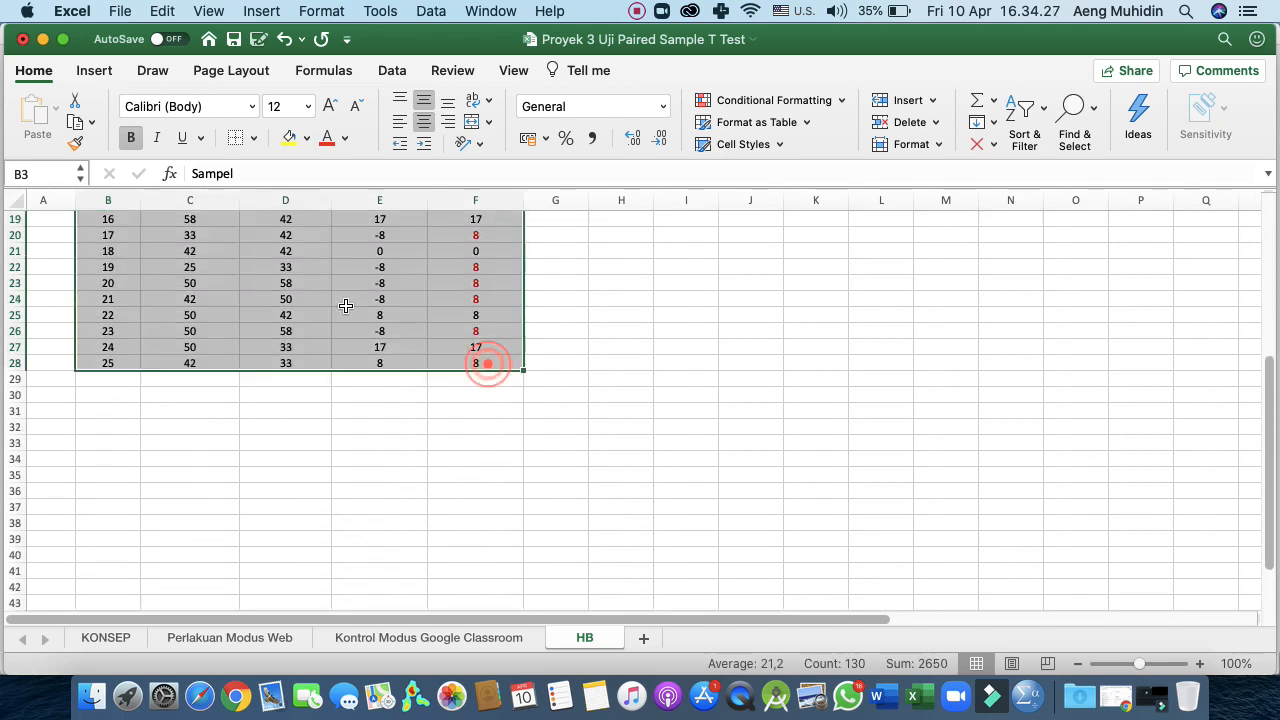
scroll(329, 297, up, 6)
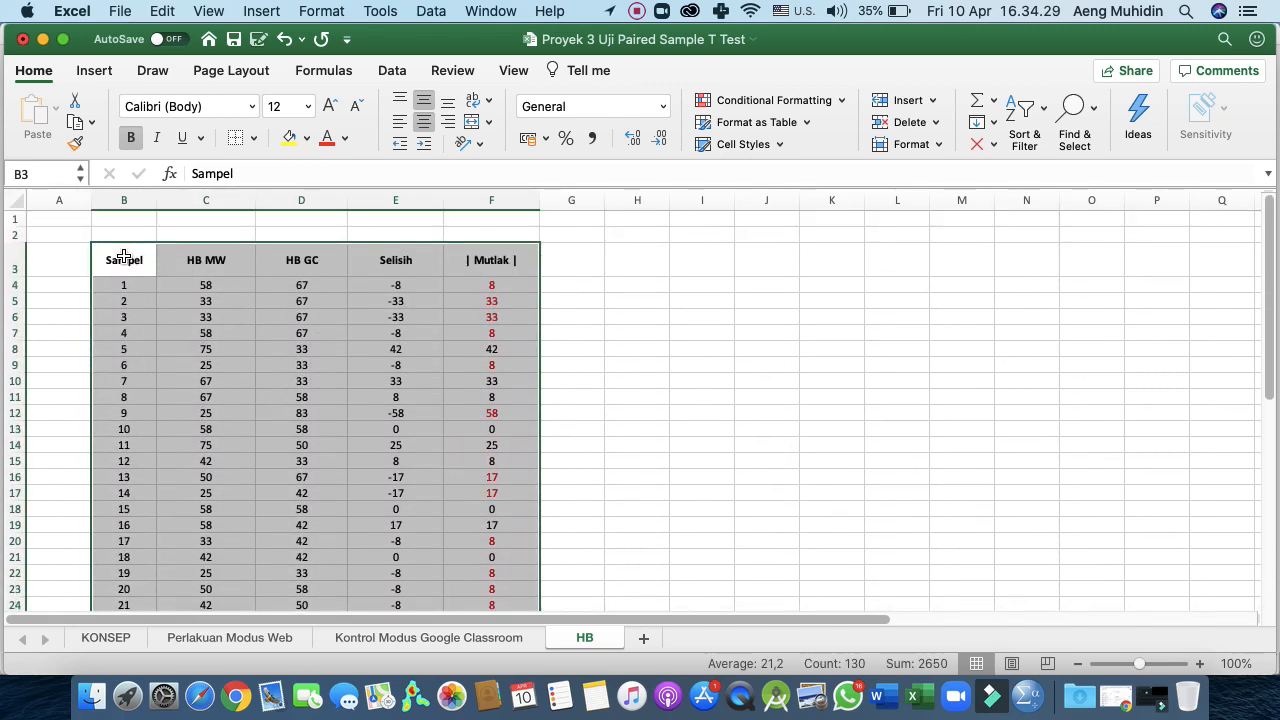
right_click(124, 257)
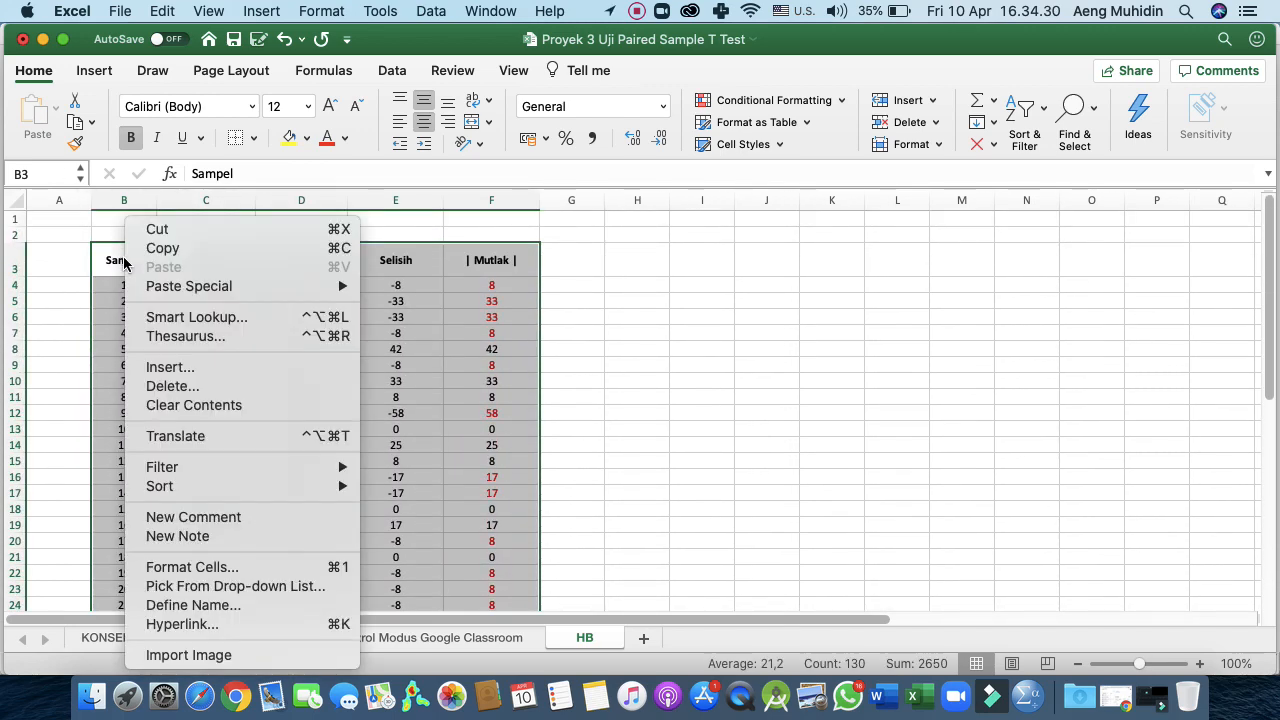
click(212, 567)
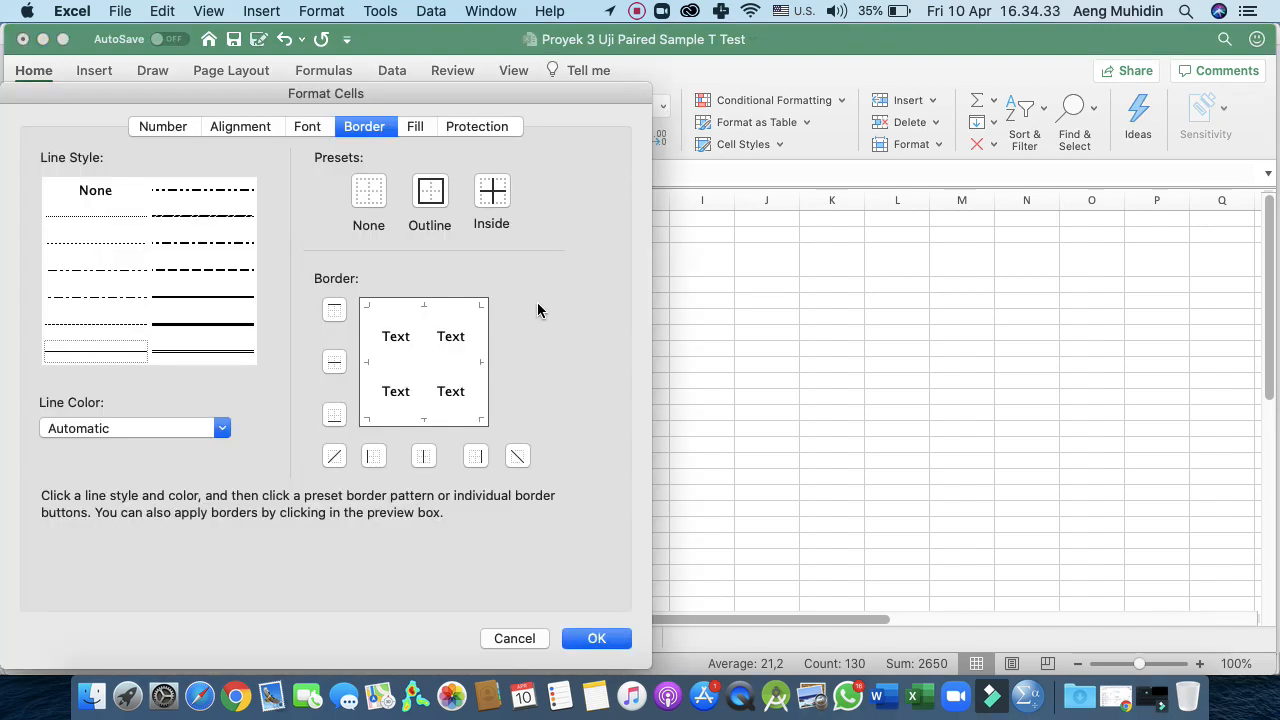
click(333, 307)
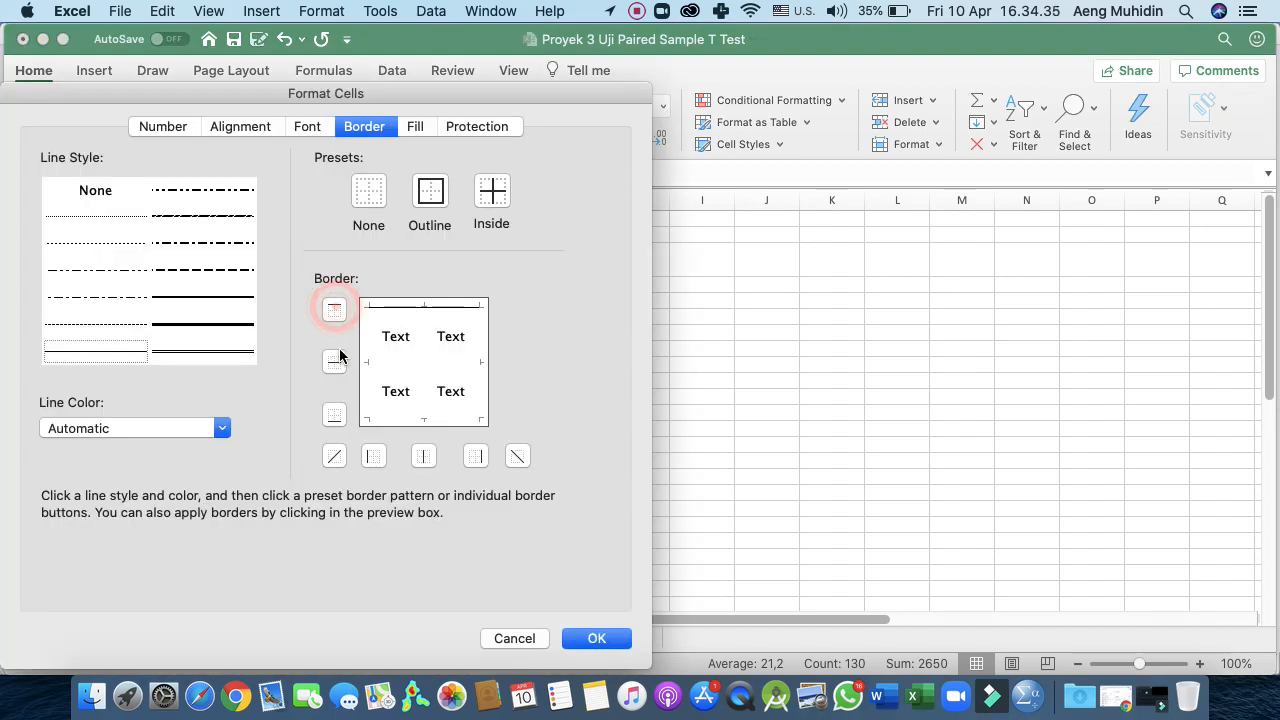
click(339, 366)
click(334, 414)
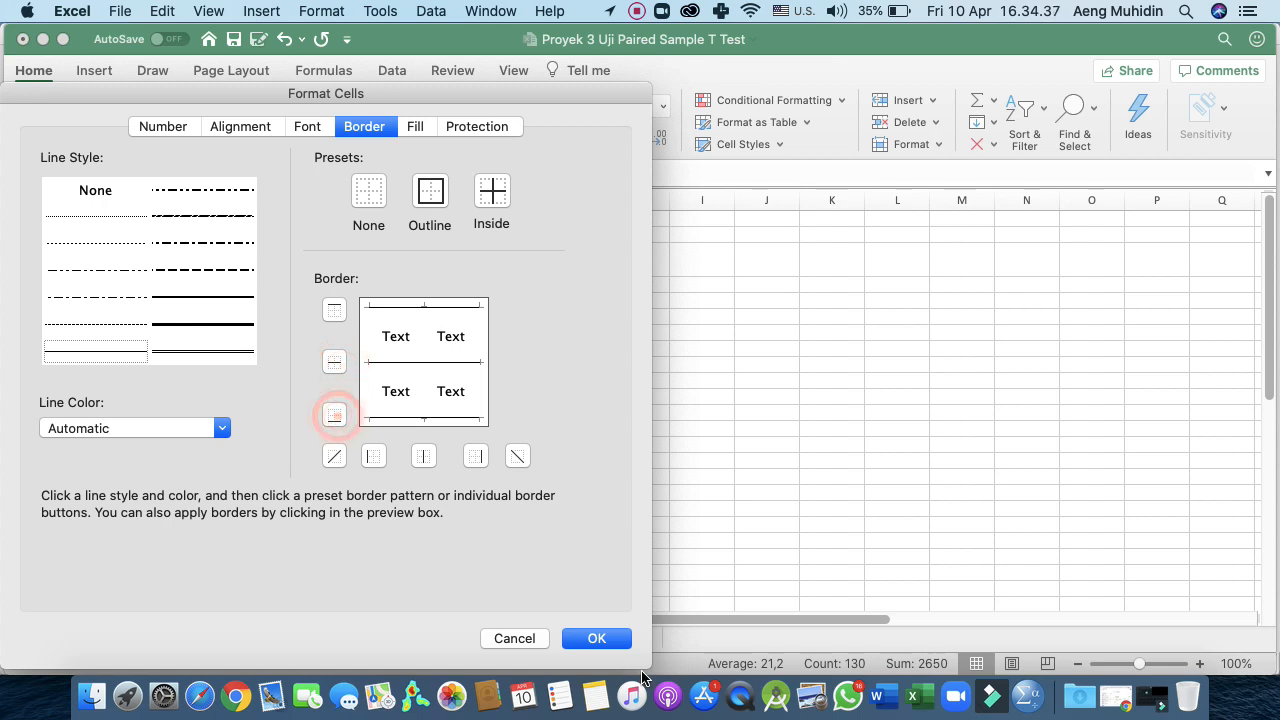
click(597, 638)
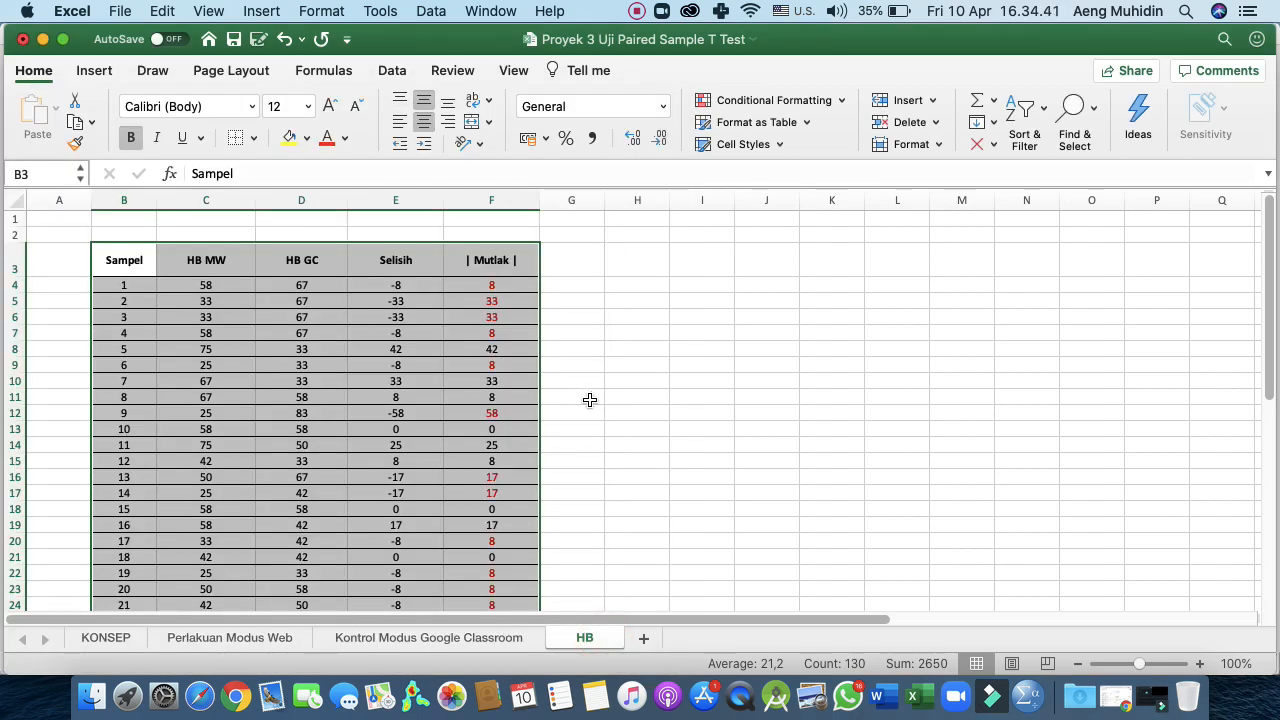
click(587, 350)
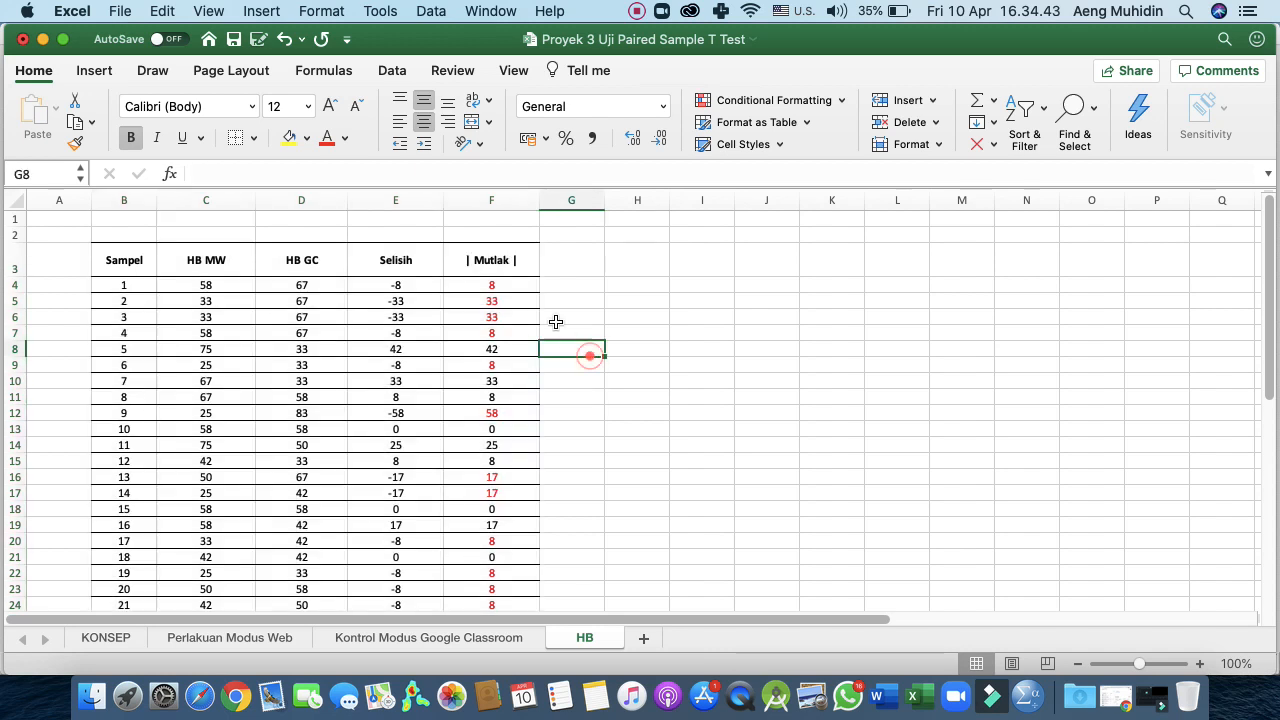
Step: Copy the Selisih results in E4:E28 and paste them as values only into the Mutlak column from F4
click(516, 286)
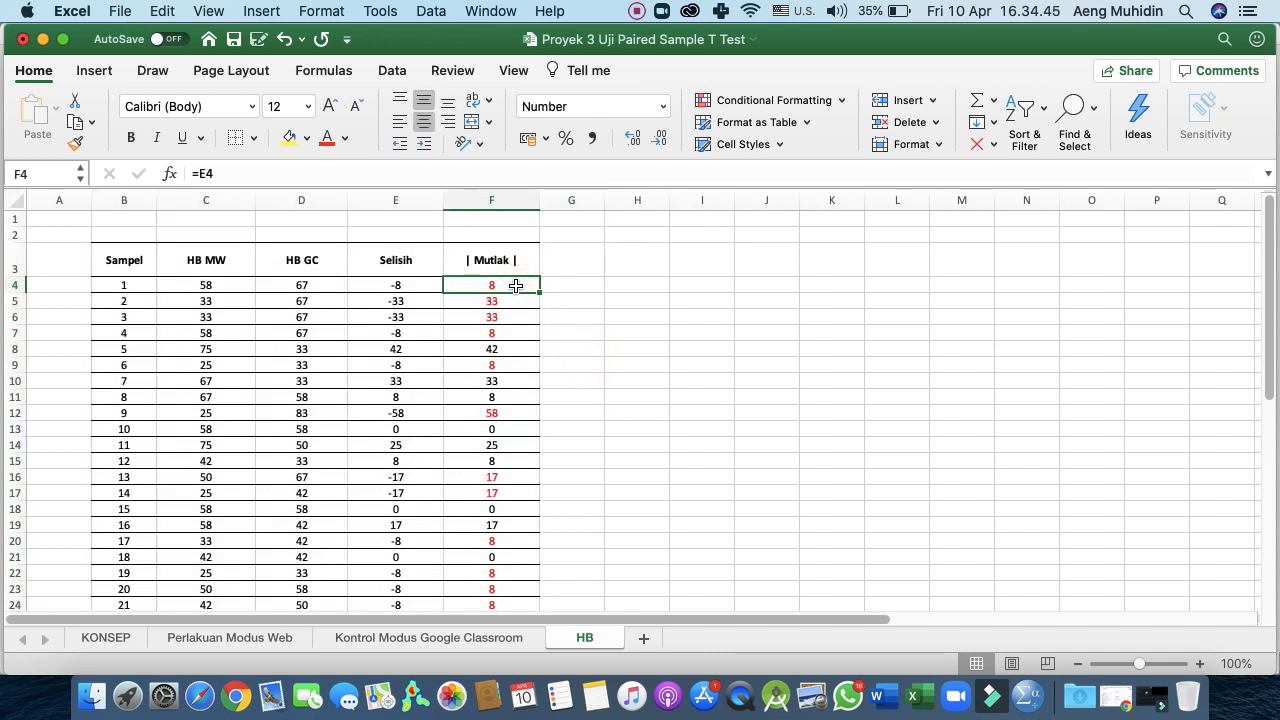
click(420, 285)
scroll(418, 284, down, 1)
scroll(418, 284, down, 5)
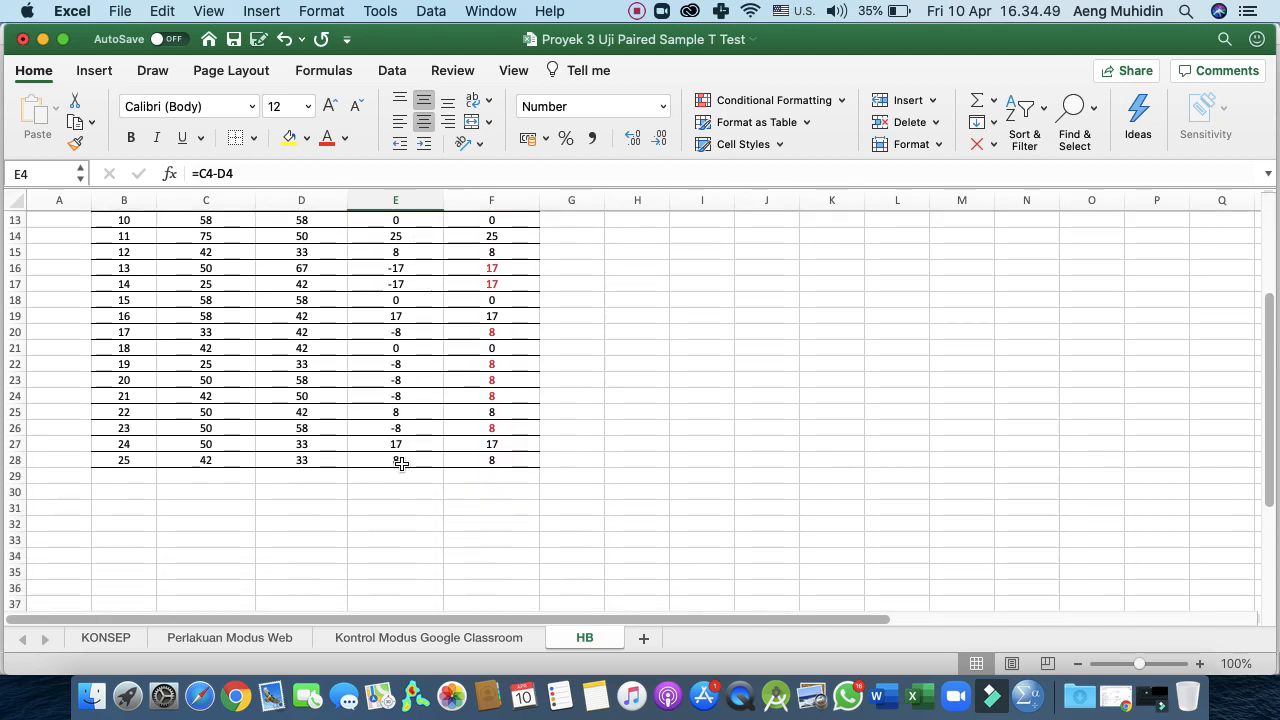
shift+click(400, 462)
scroll(400, 462, up, 5)
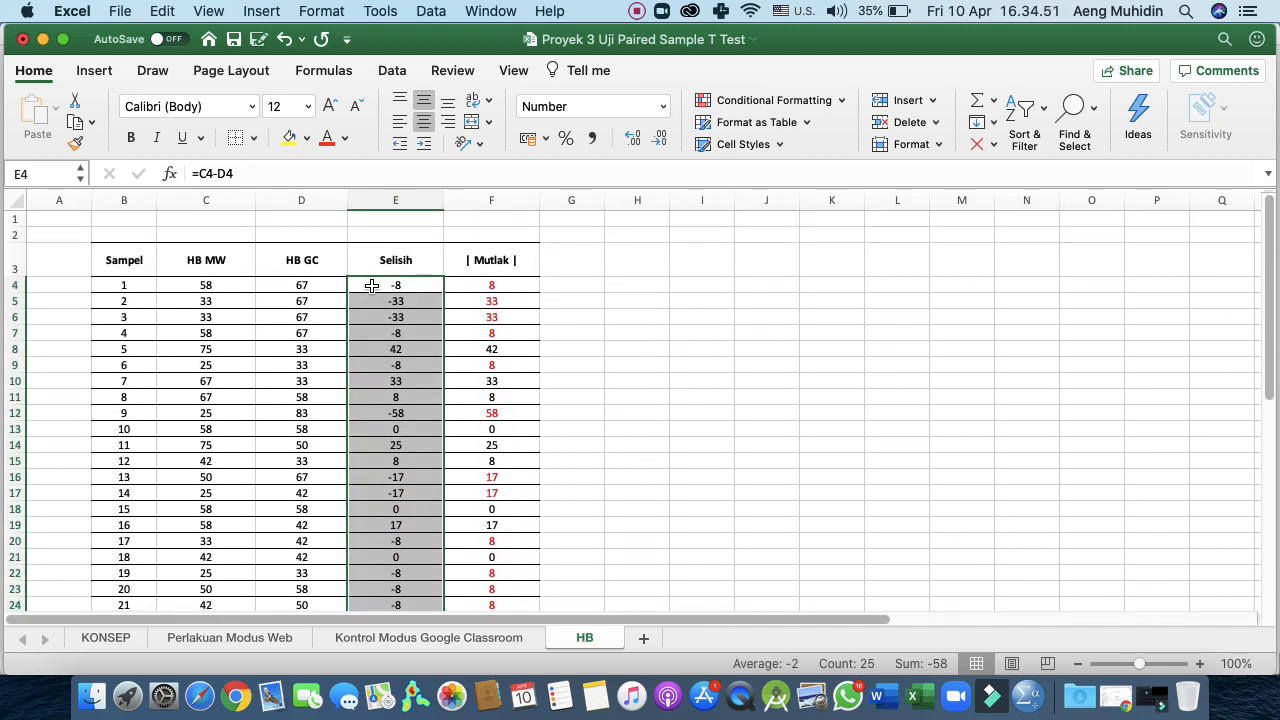
right_click(371, 290)
click(410, 279)
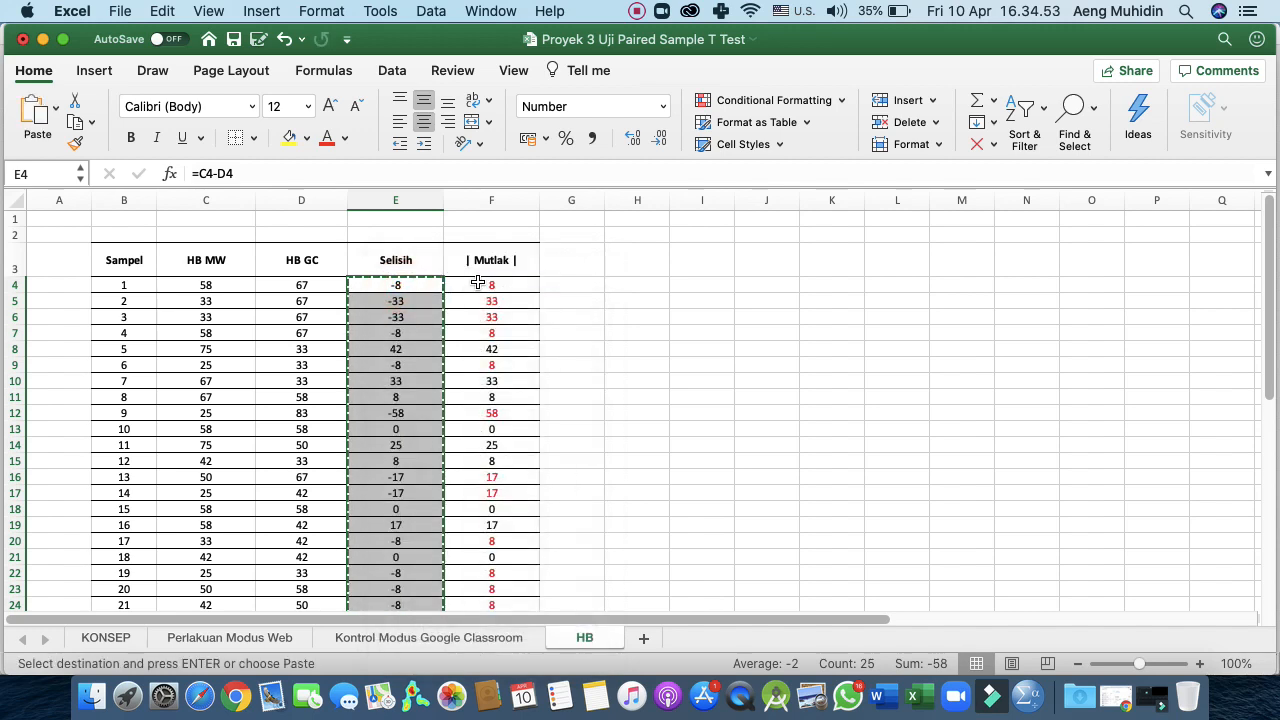
click(478, 283)
right_click(478, 283)
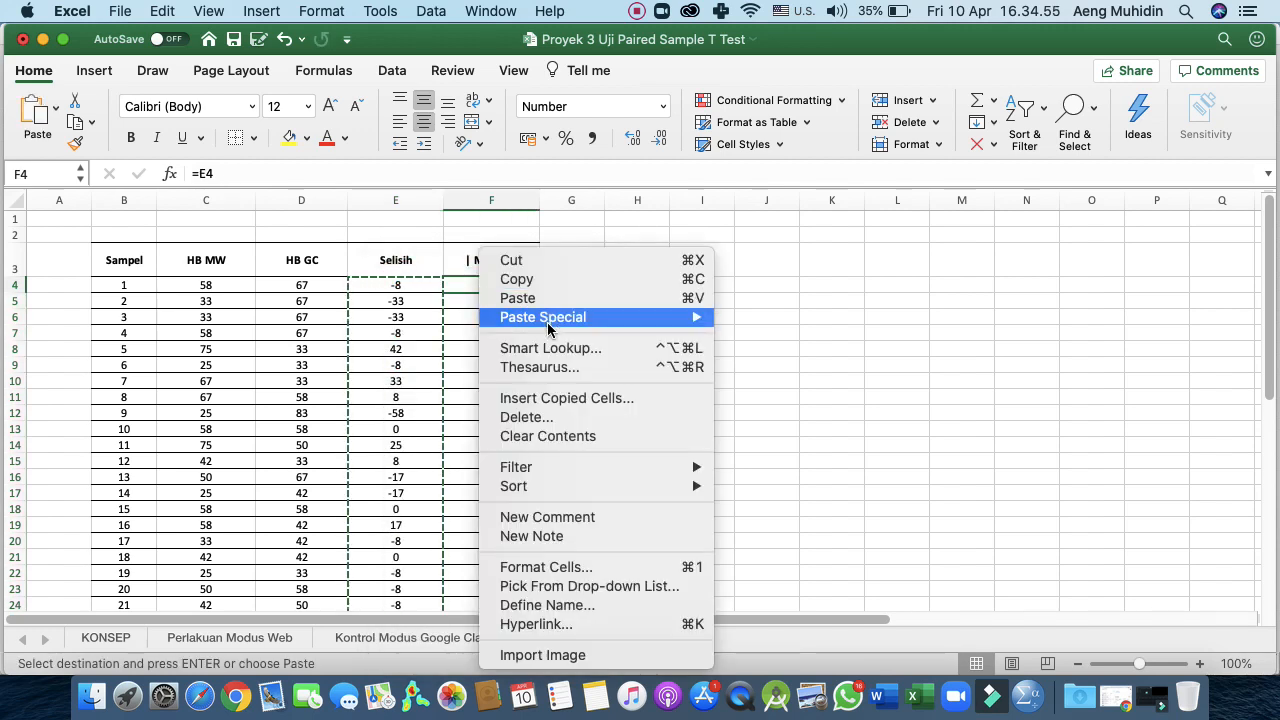
mouse_move(660, 318)
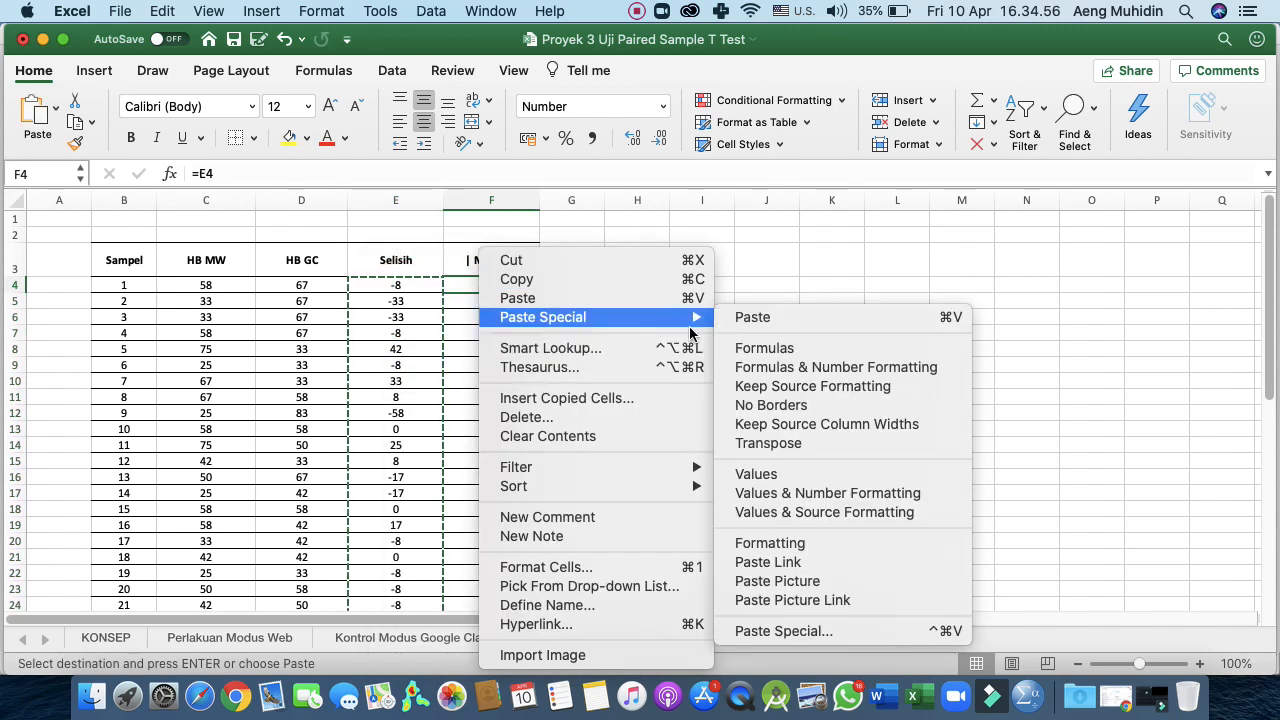
click(772, 476)
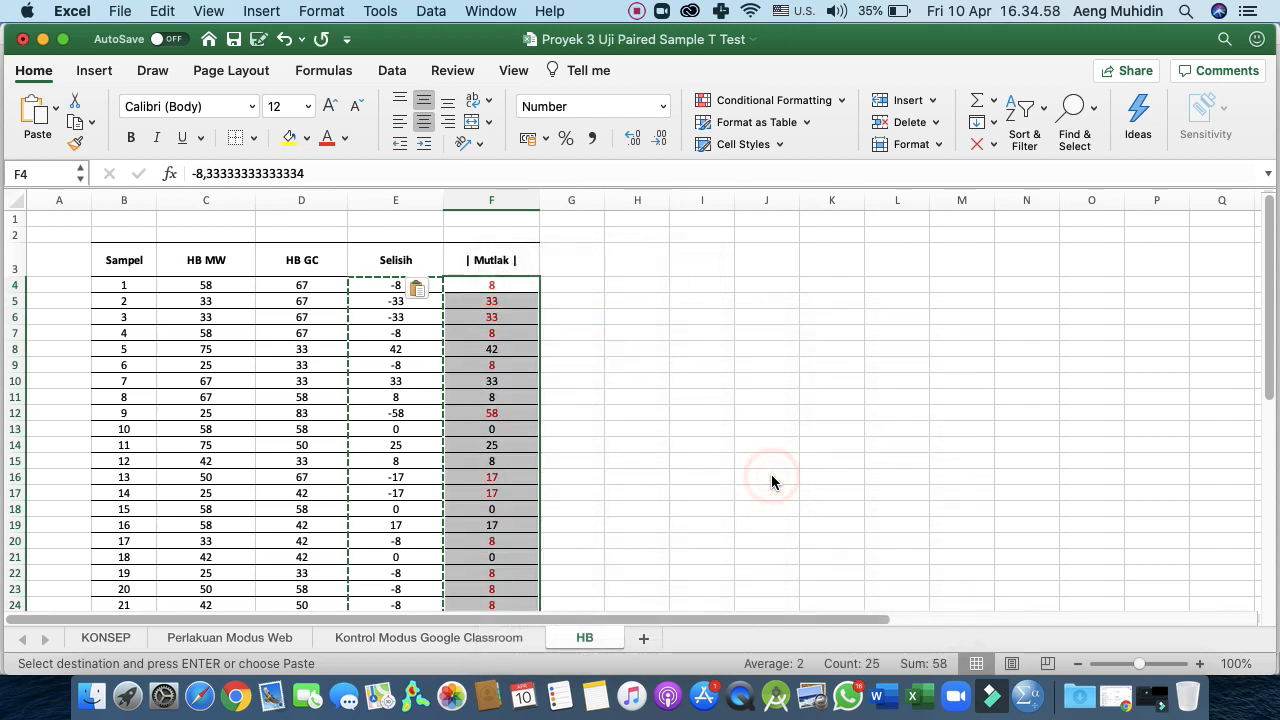
Step: Format the Mutlak cells as Number with 0 decimals and negatives in red without a minus sign, and check samples 2 and 3 against Selisih
right_click(519, 290)
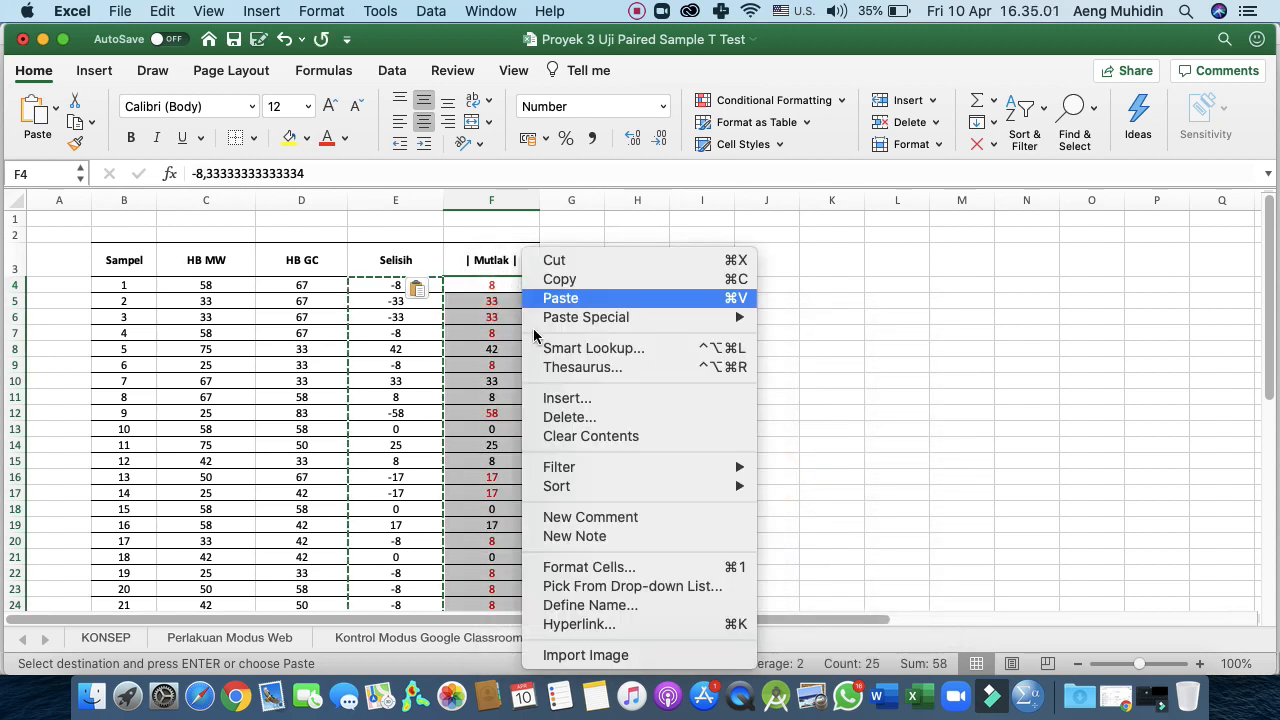
click(578, 566)
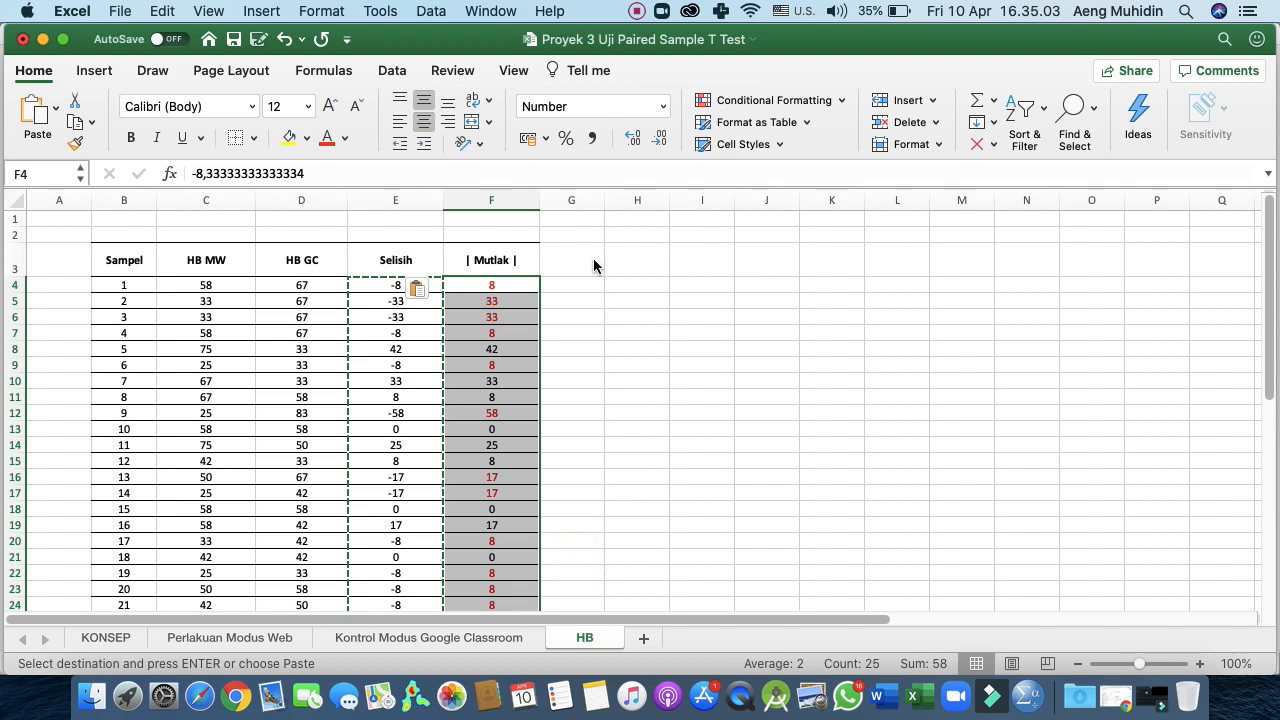
click(423, 126)
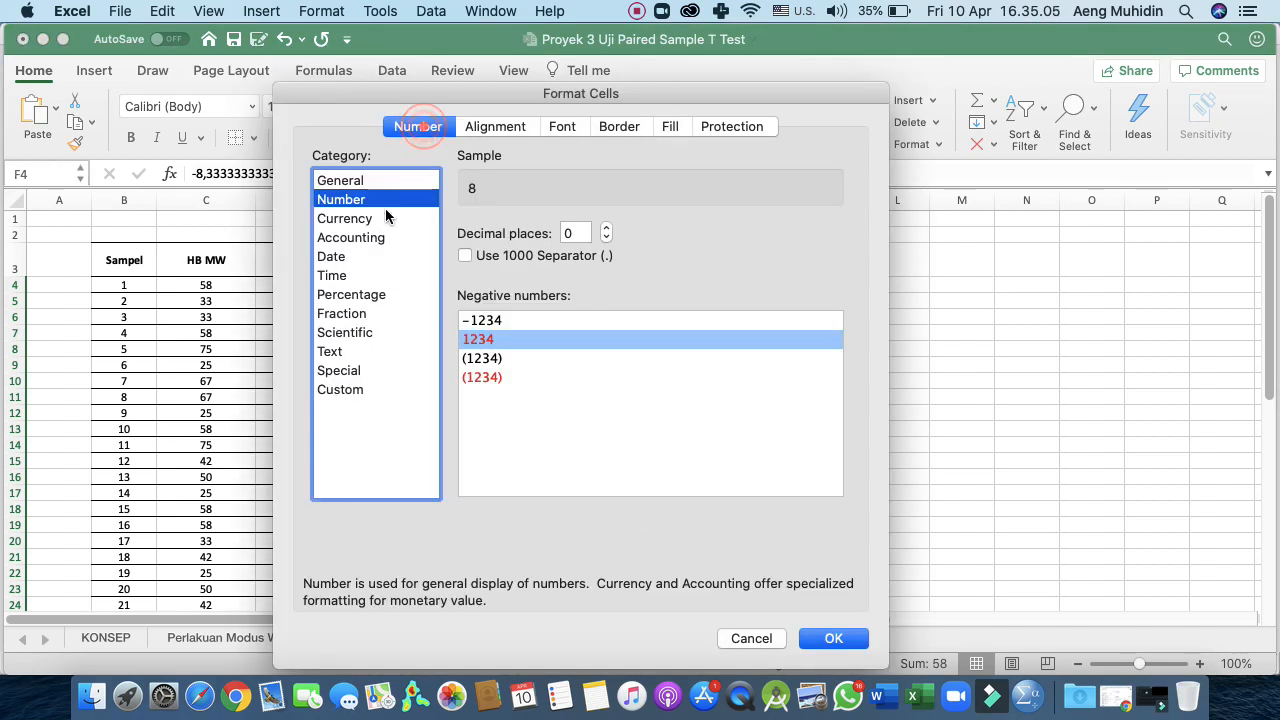
click(484, 340)
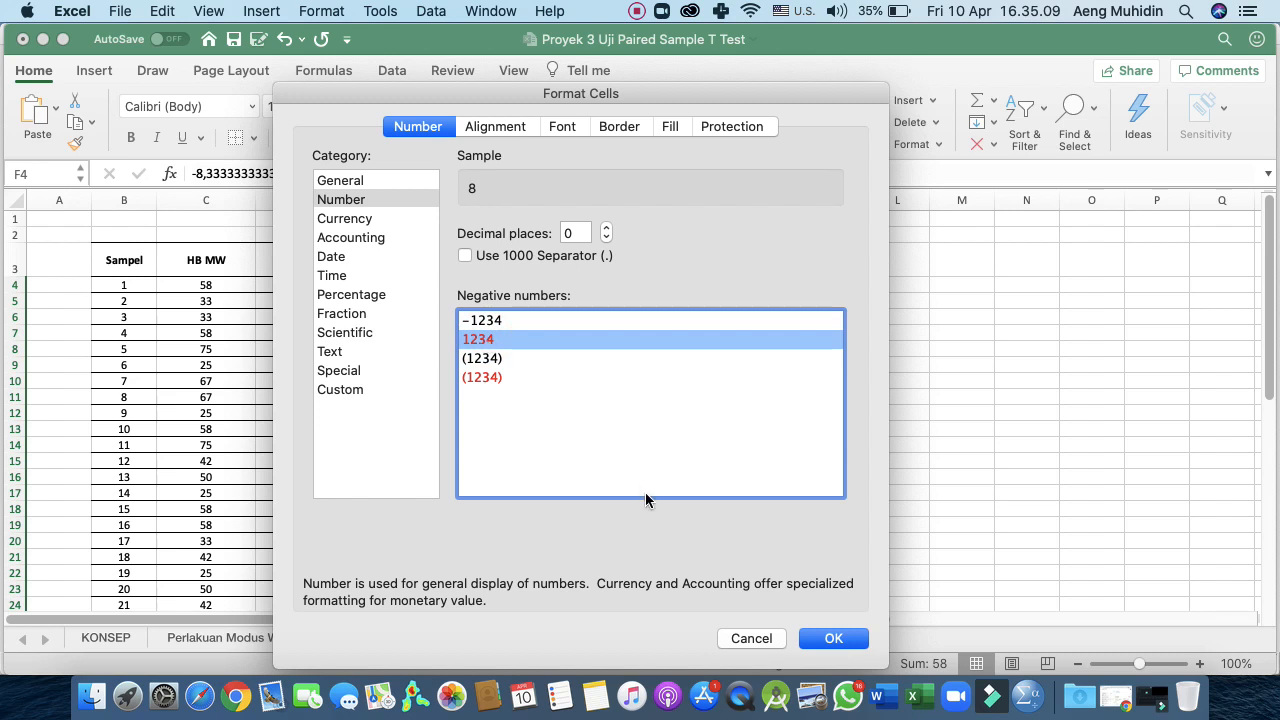
click(828, 637)
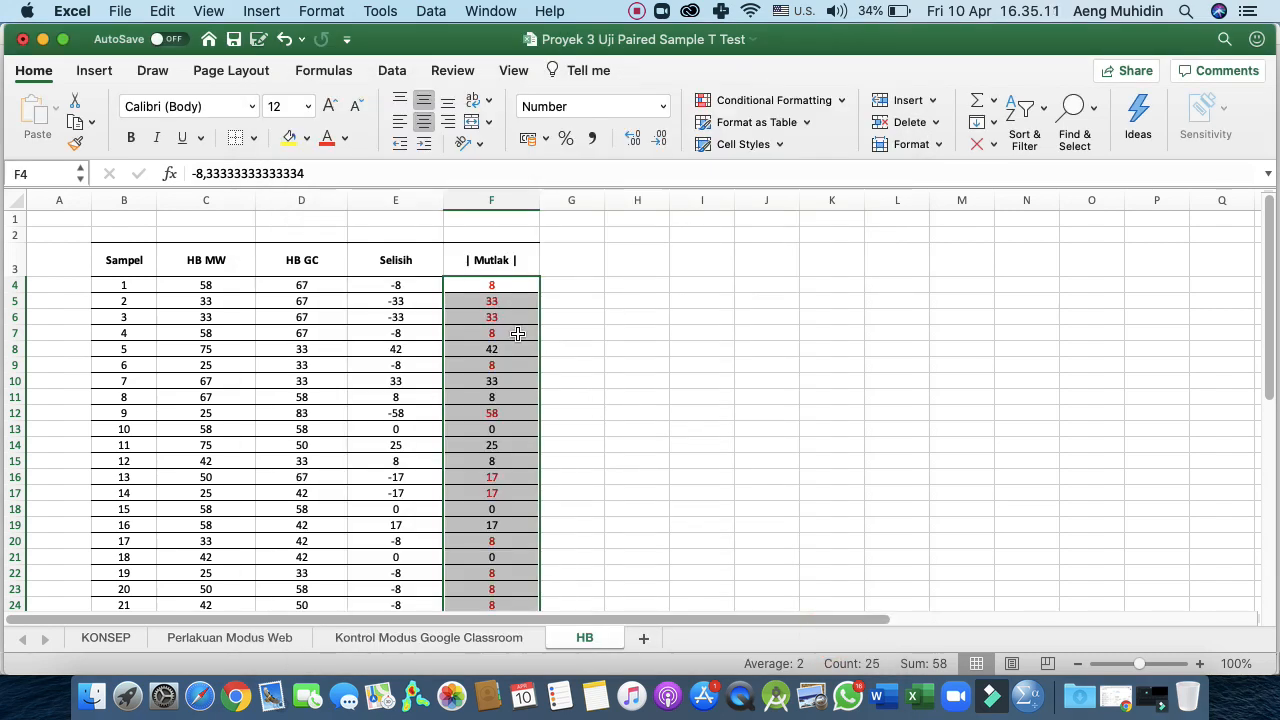
click(490, 316)
click(401, 317)
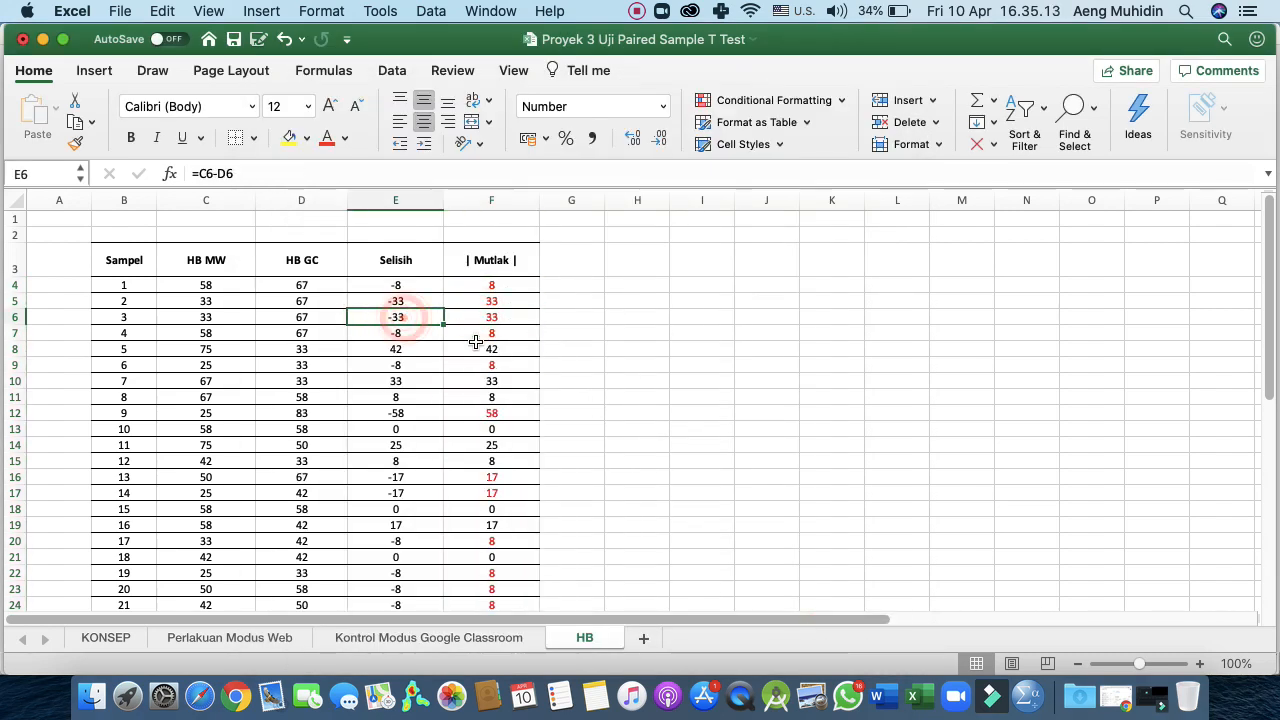
click(490, 300)
click(400, 298)
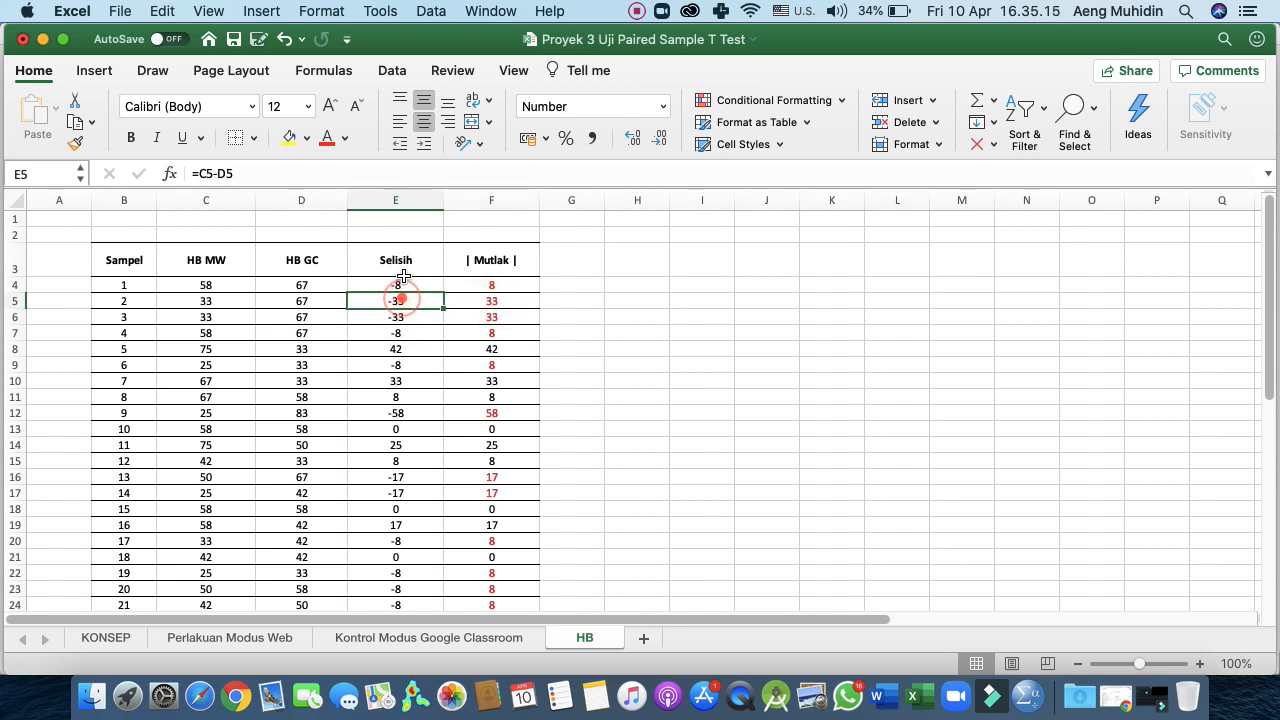
Step: Copy the Mutlak cells F4:F28, paste them back in place as values only, and save the workbook
click(501, 281)
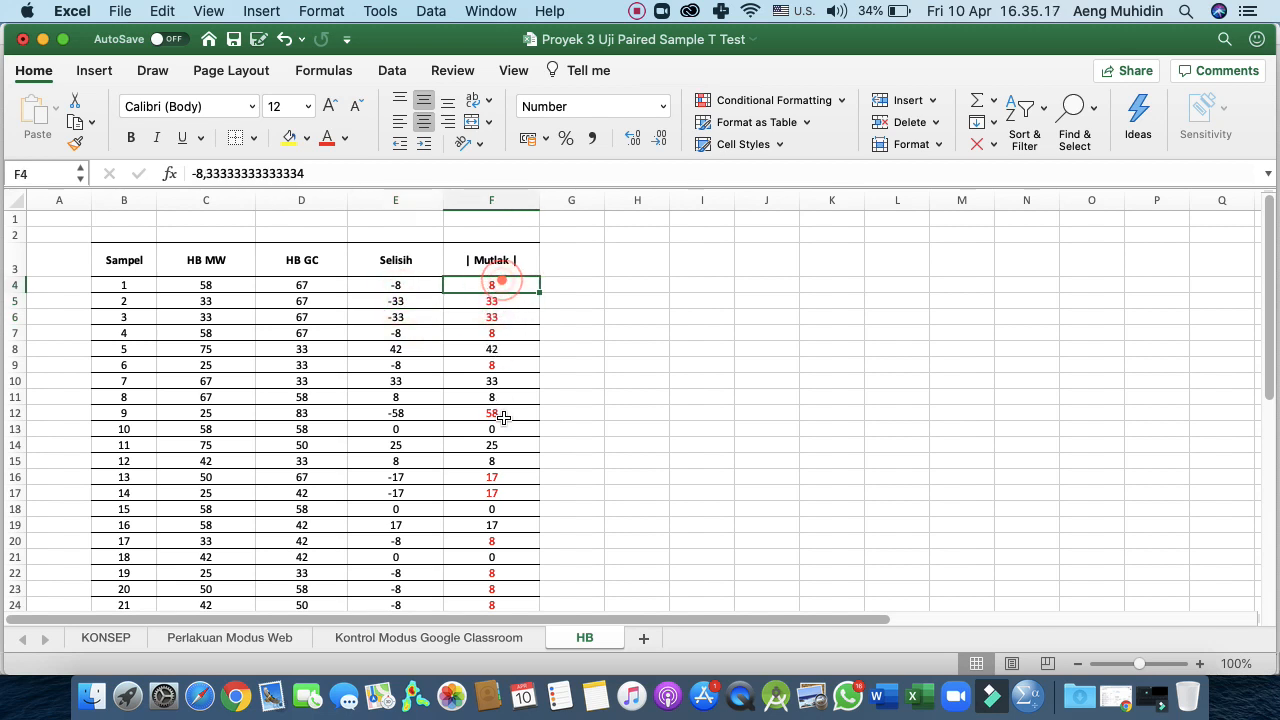
scroll(503, 418, down, 5)
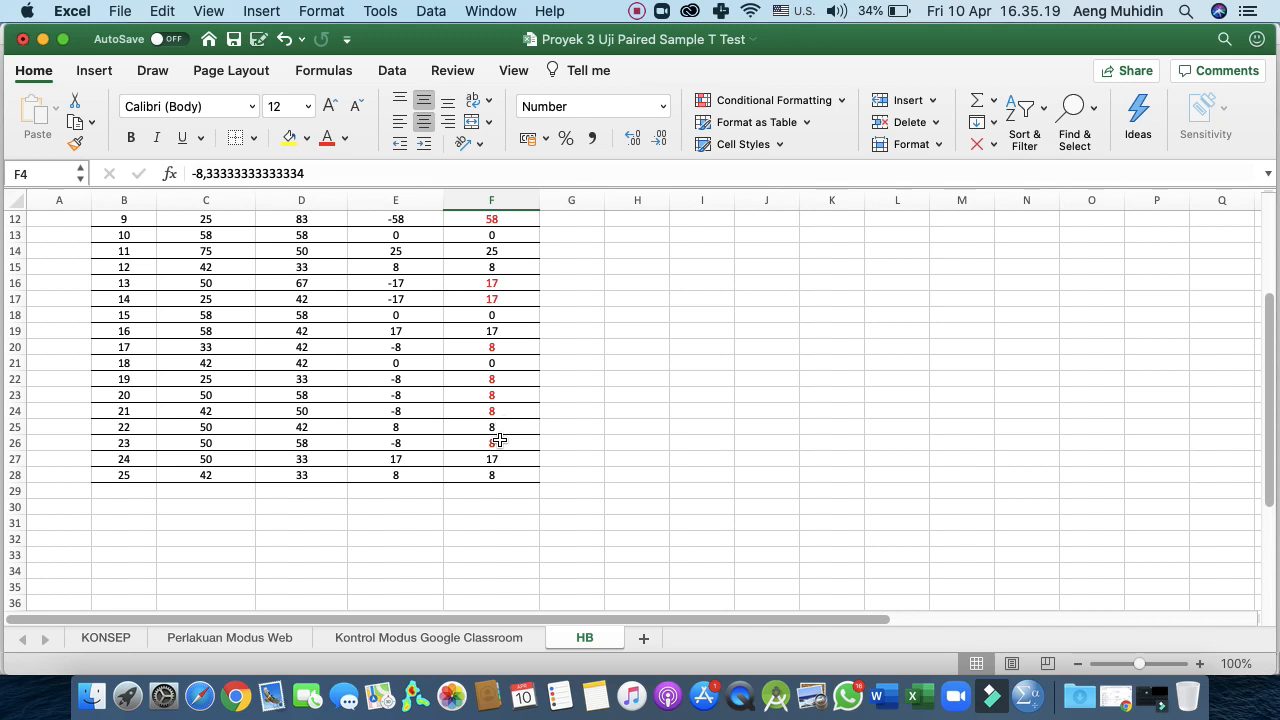
shift+click(493, 472)
scroll(493, 472, up, 5)
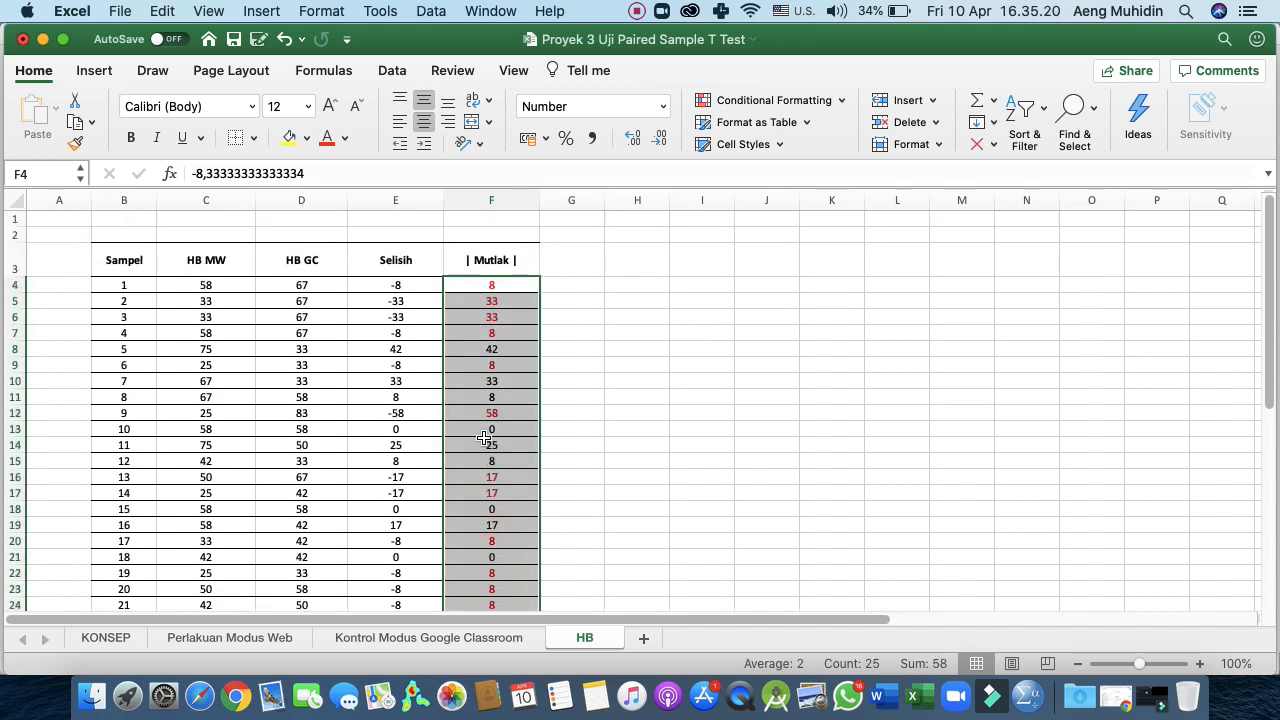
right_click(493, 285)
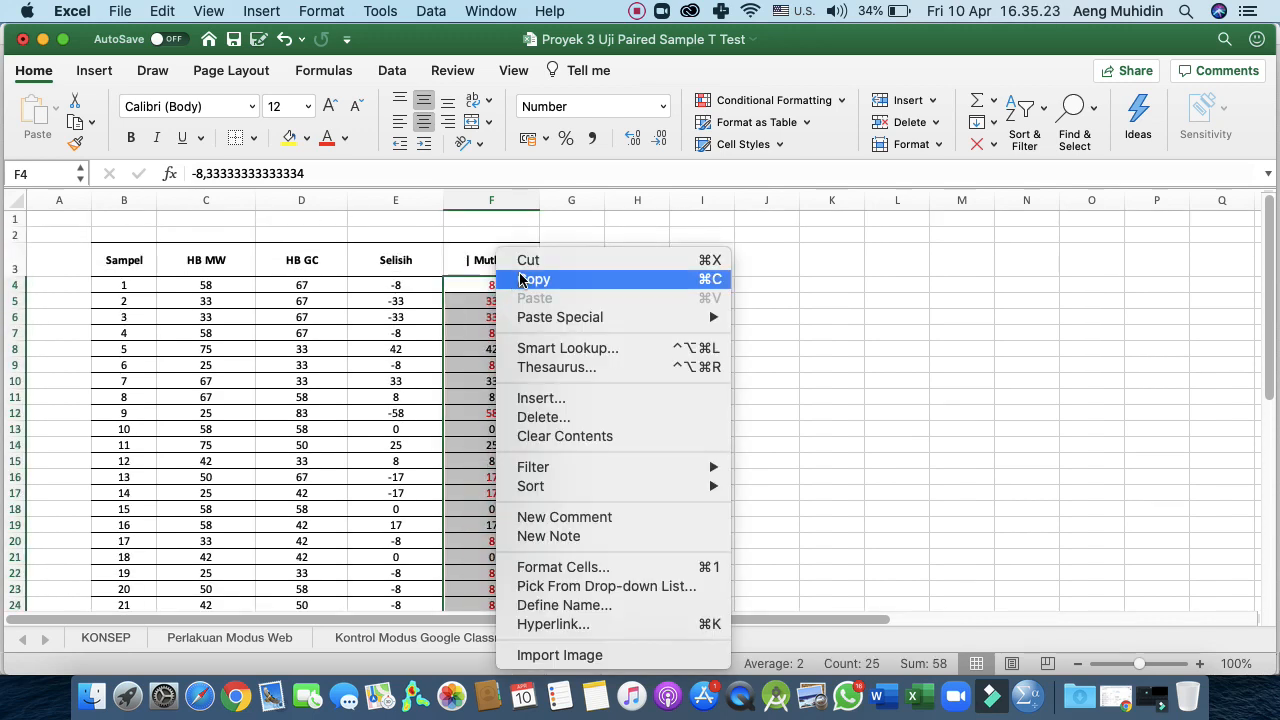
click(530, 277)
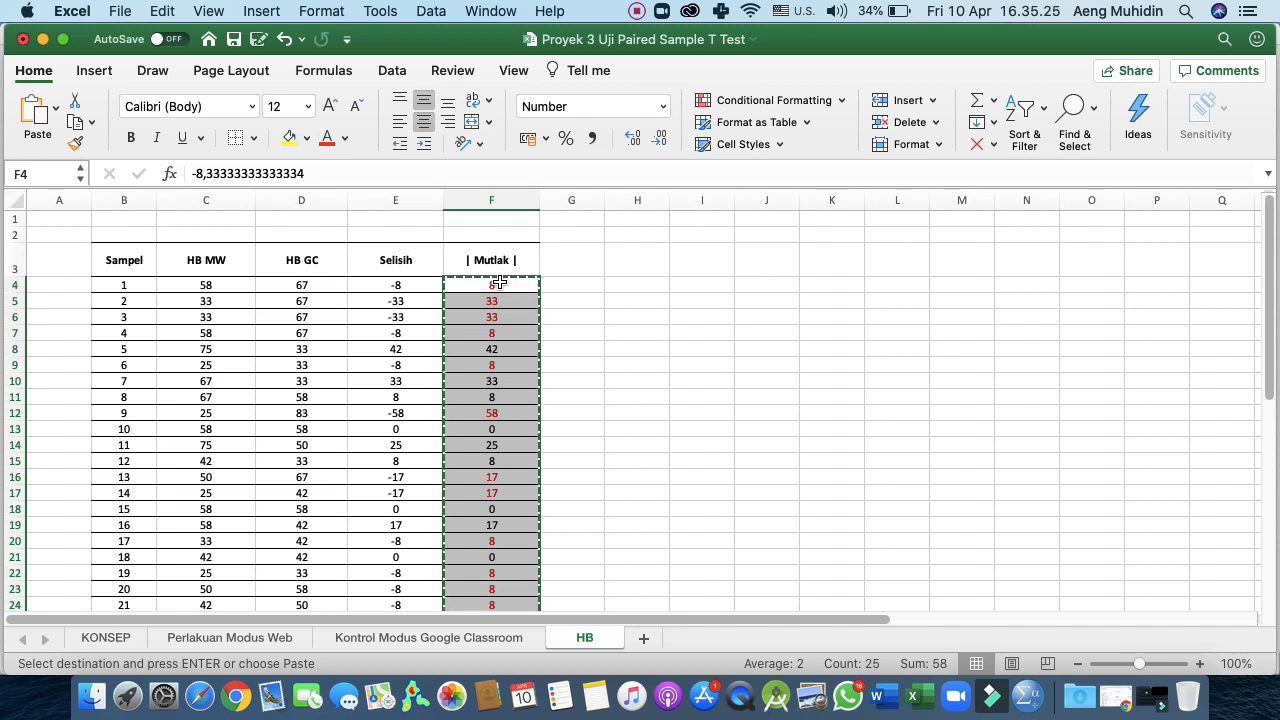
right_click(498, 283)
mouse_move(596, 320)
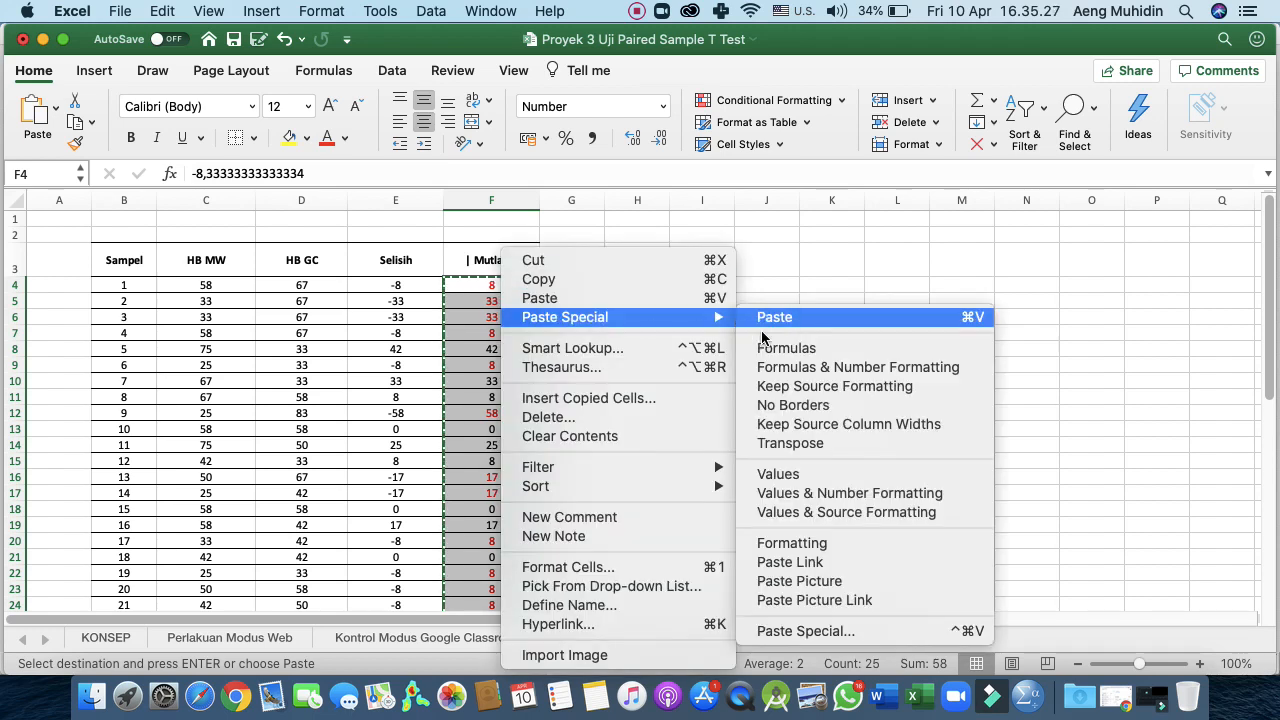
click(780, 472)
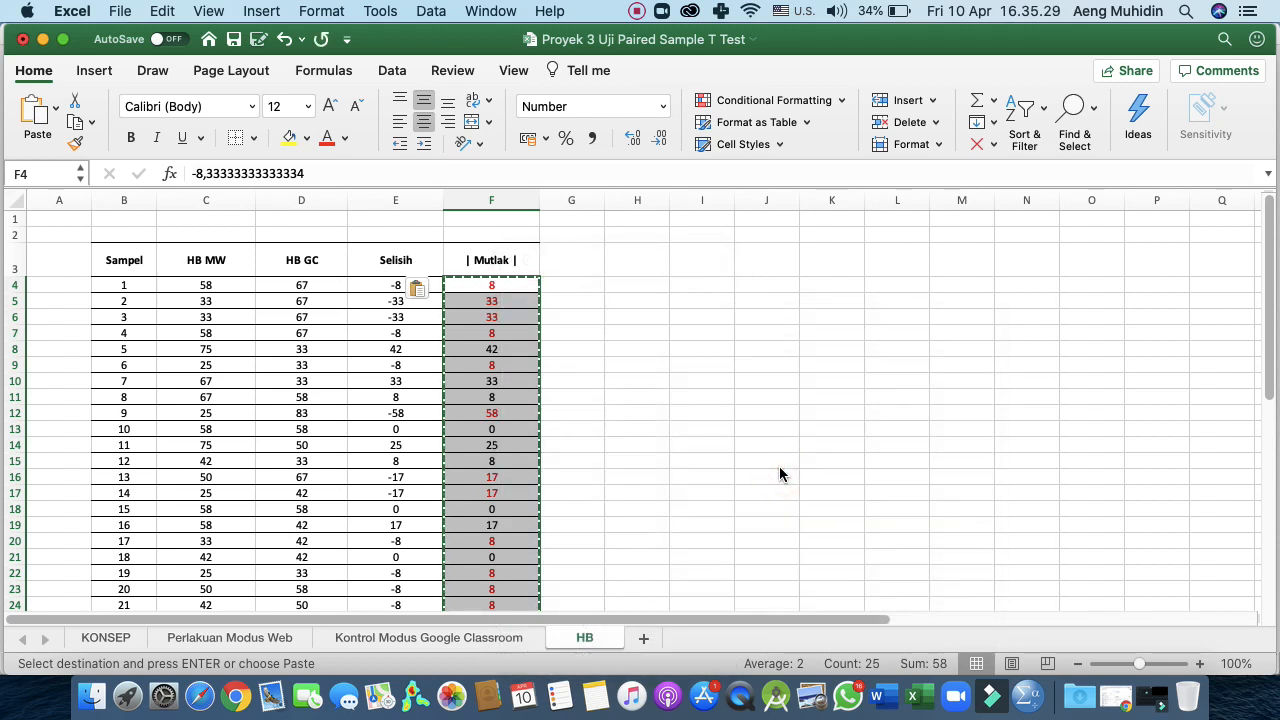
click(677, 380)
key(Escape)
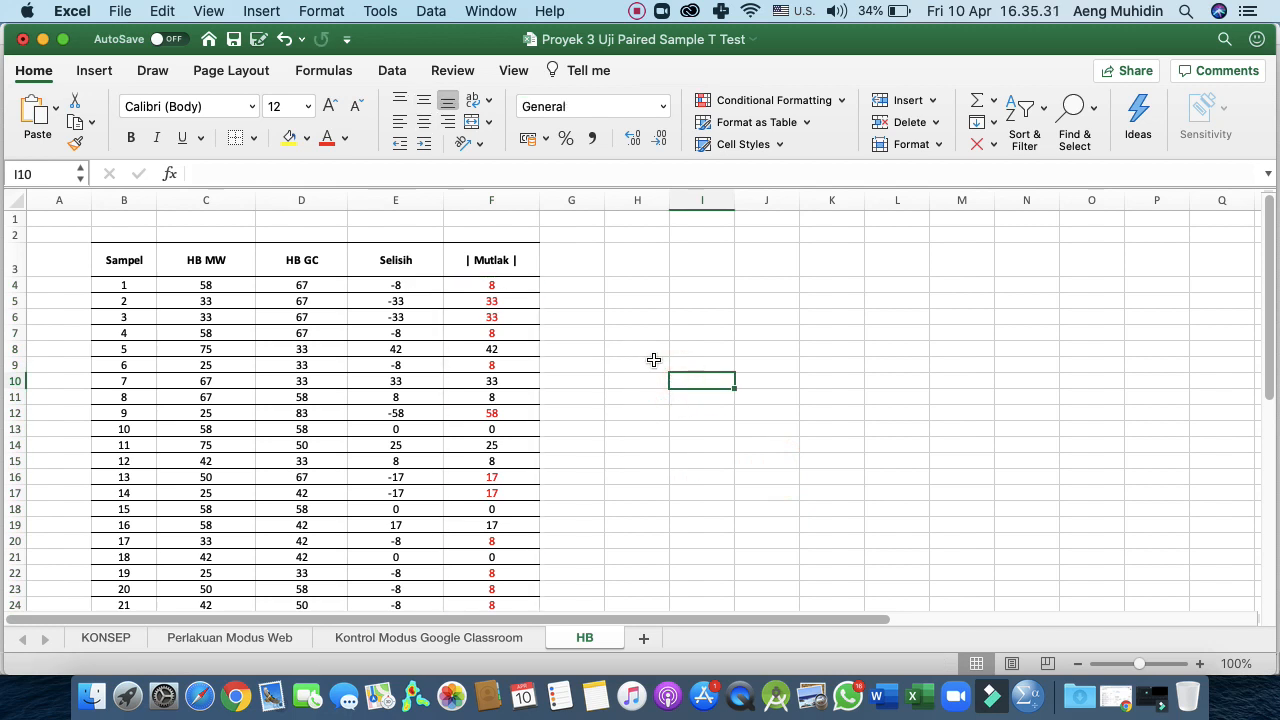
key(super+s)
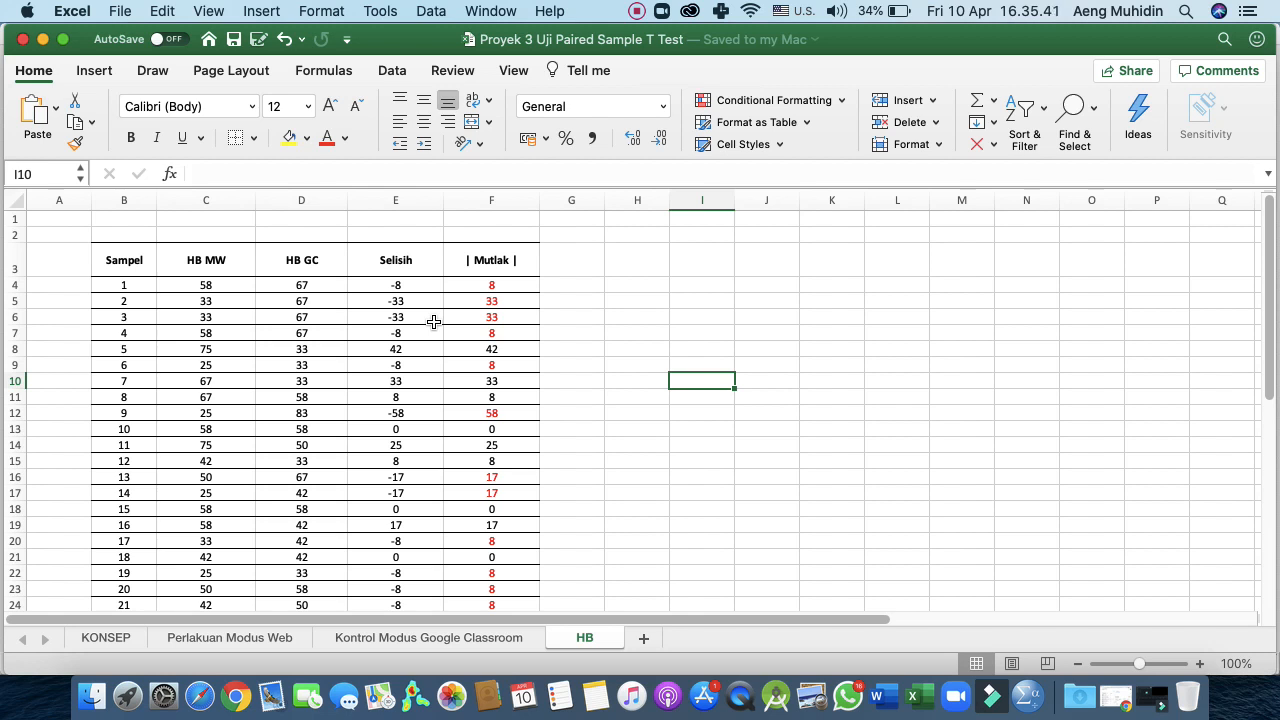
Step: Copy the HB MW and HB GC scores of all 25 samples in C4:D28
drag(204, 287, 285, 396)
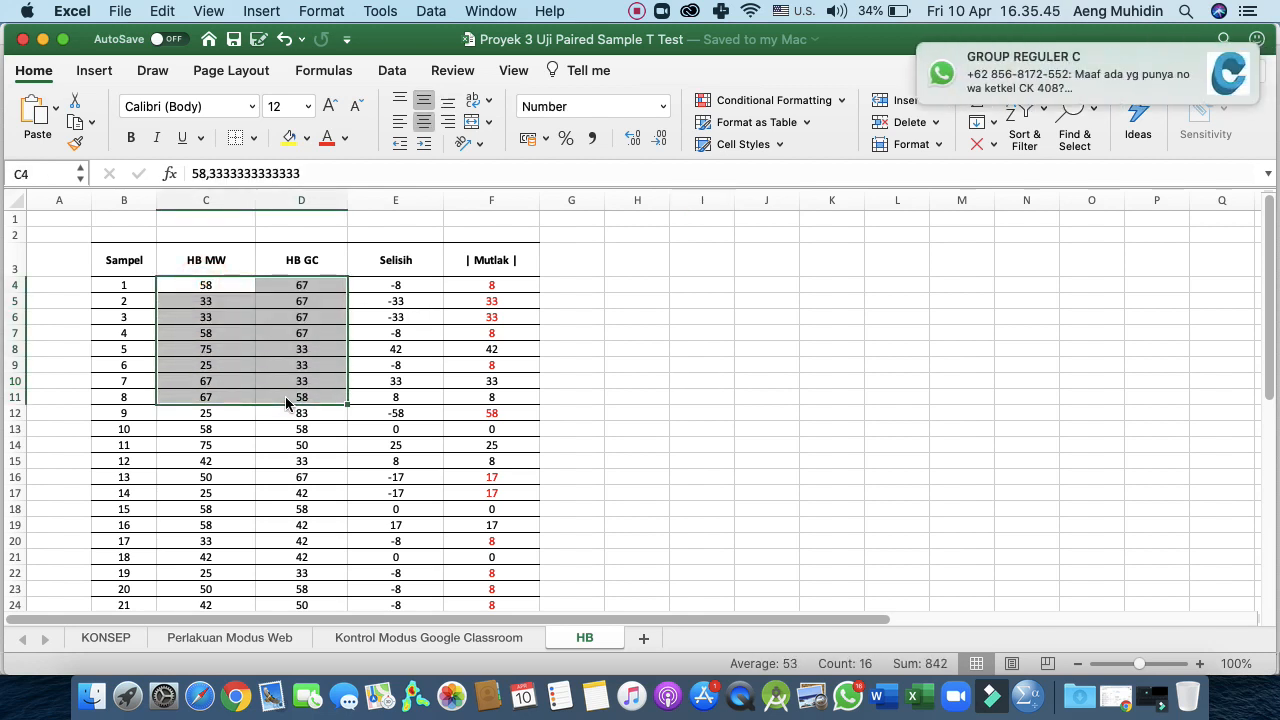
scroll(264, 366, down, 5)
shift+click(295, 471)
scroll(292, 478, up, 5)
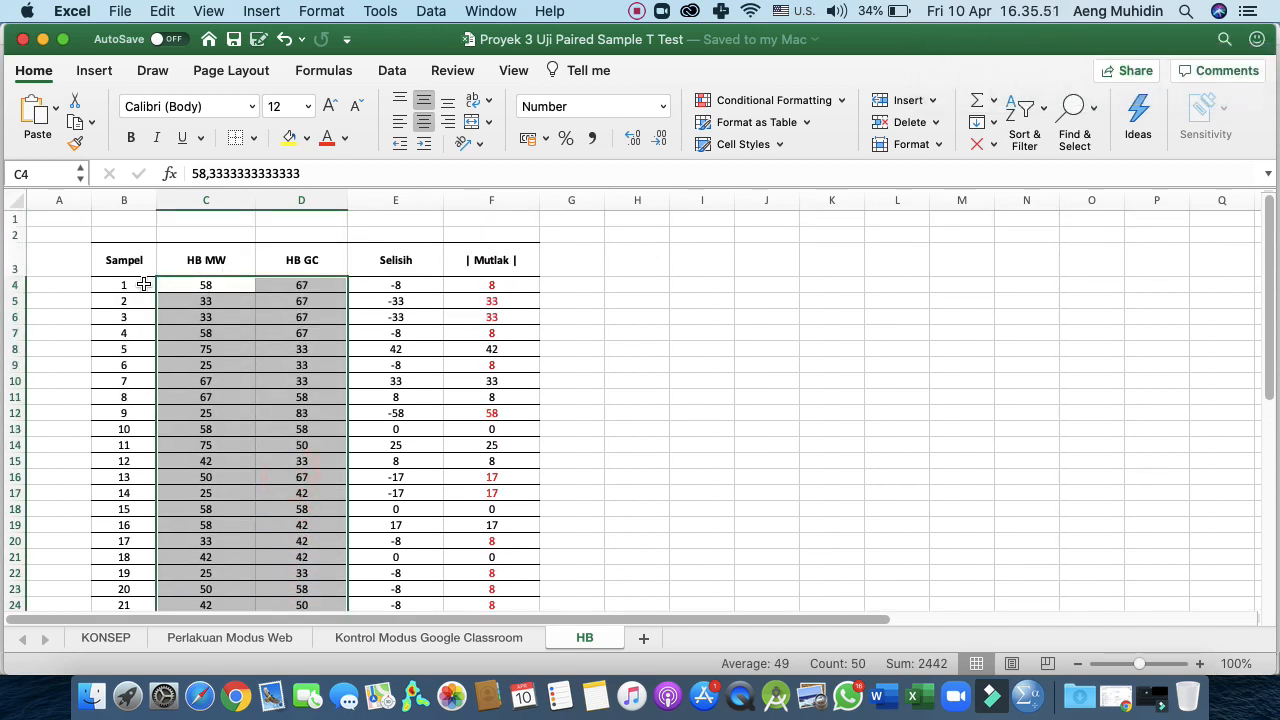
scroll(246, 483, down, 7)
scroll(246, 483, up, 5)
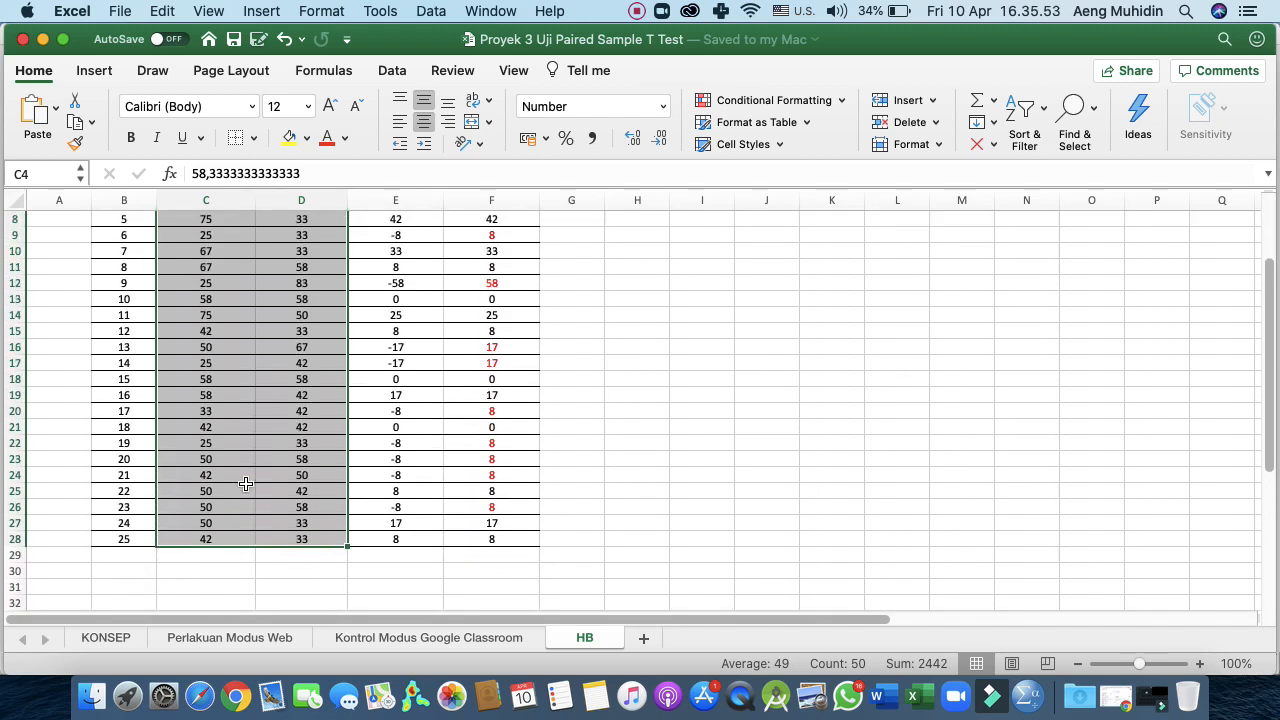
scroll(246, 483, up, 3)
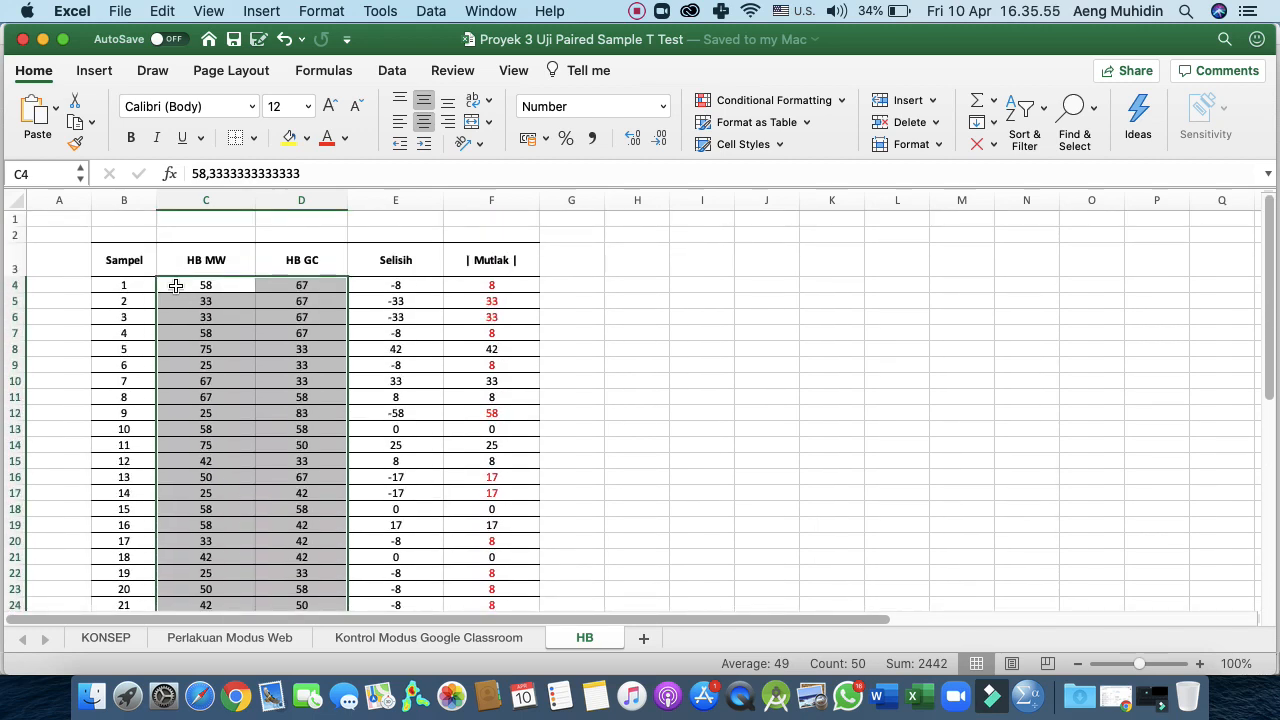
right_click(175, 287)
click(208, 283)
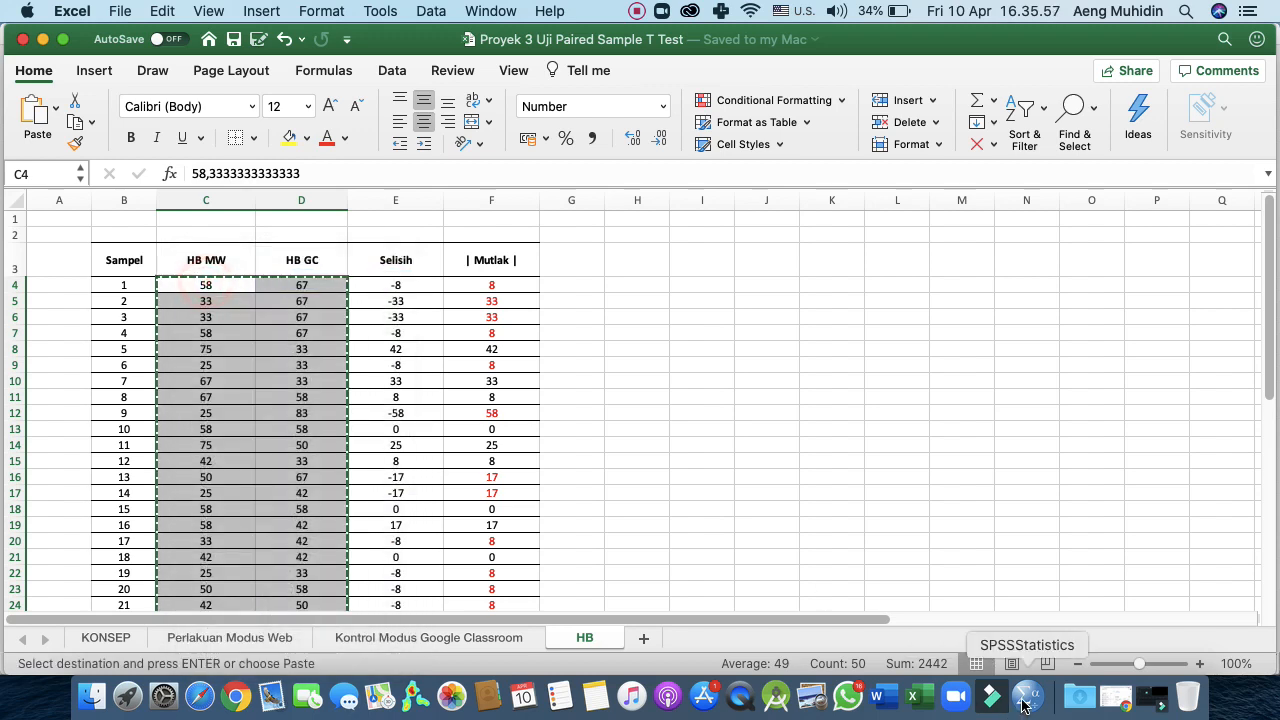
Step: Switch to SPSS Statistics, paste the copied scores from the first cell of the empty dataset, and check the rows down to case 25
click(1025, 705)
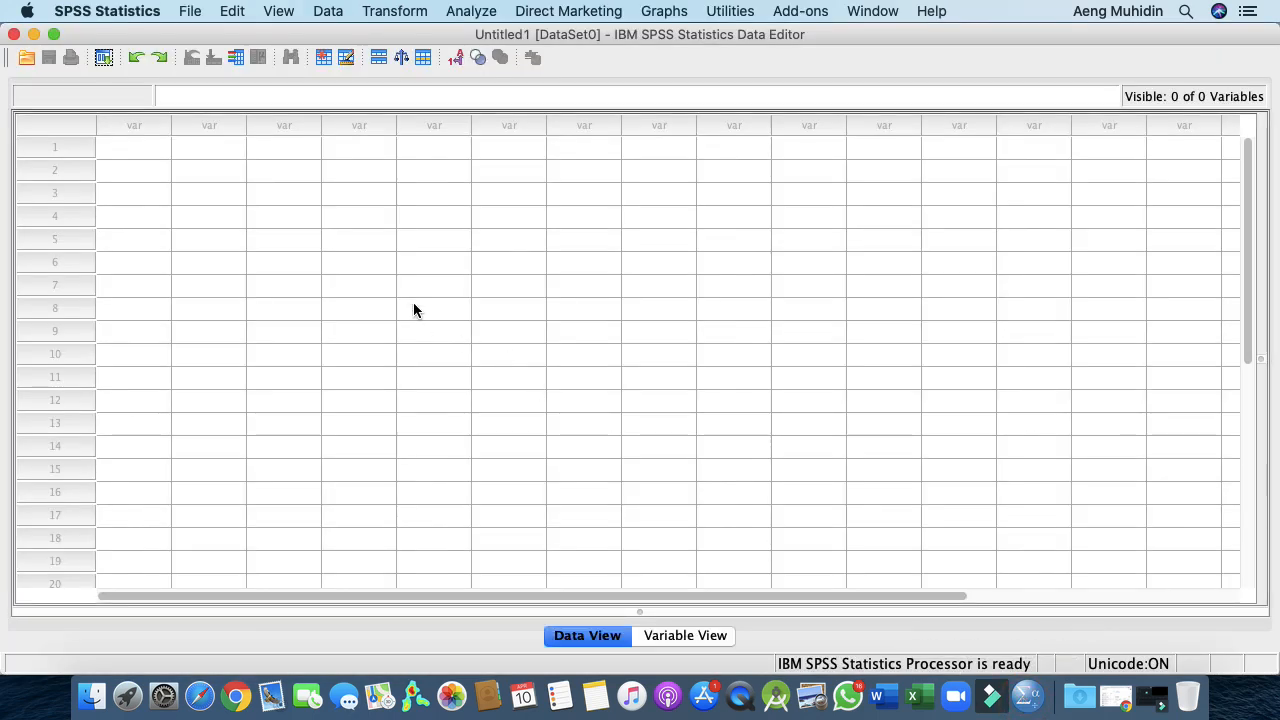
click(137, 146)
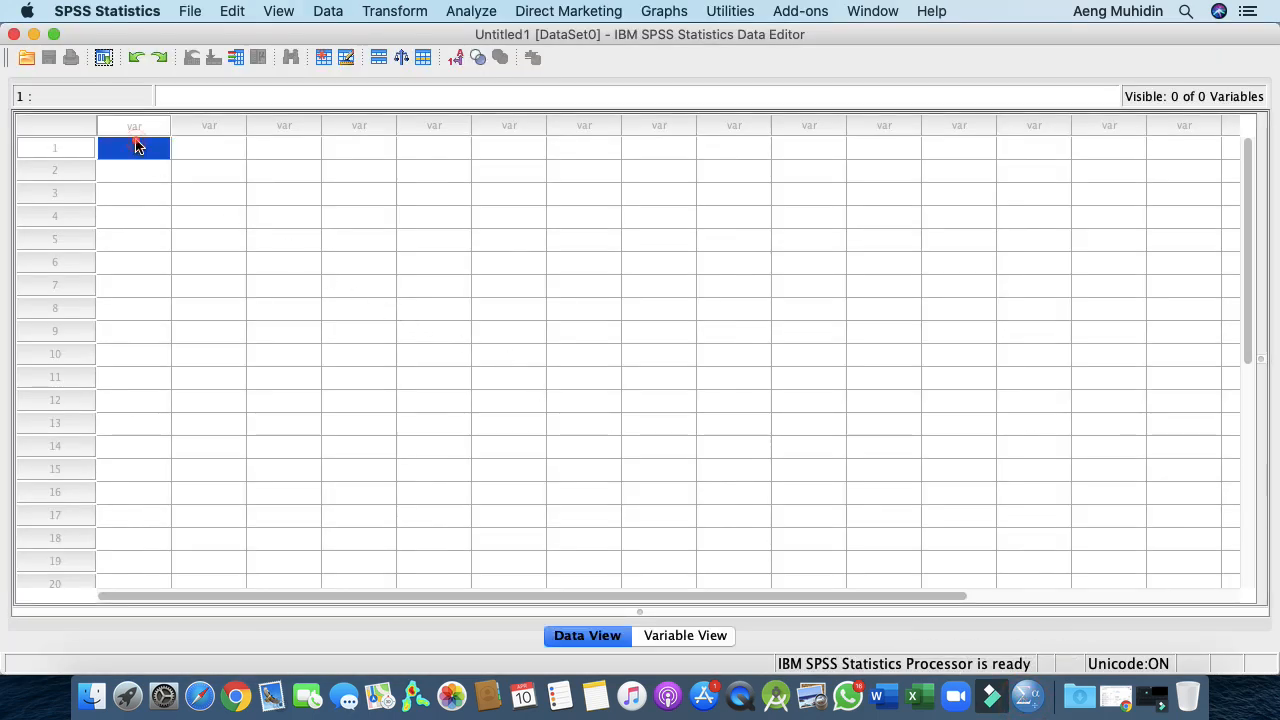
click(232, 11)
click(269, 115)
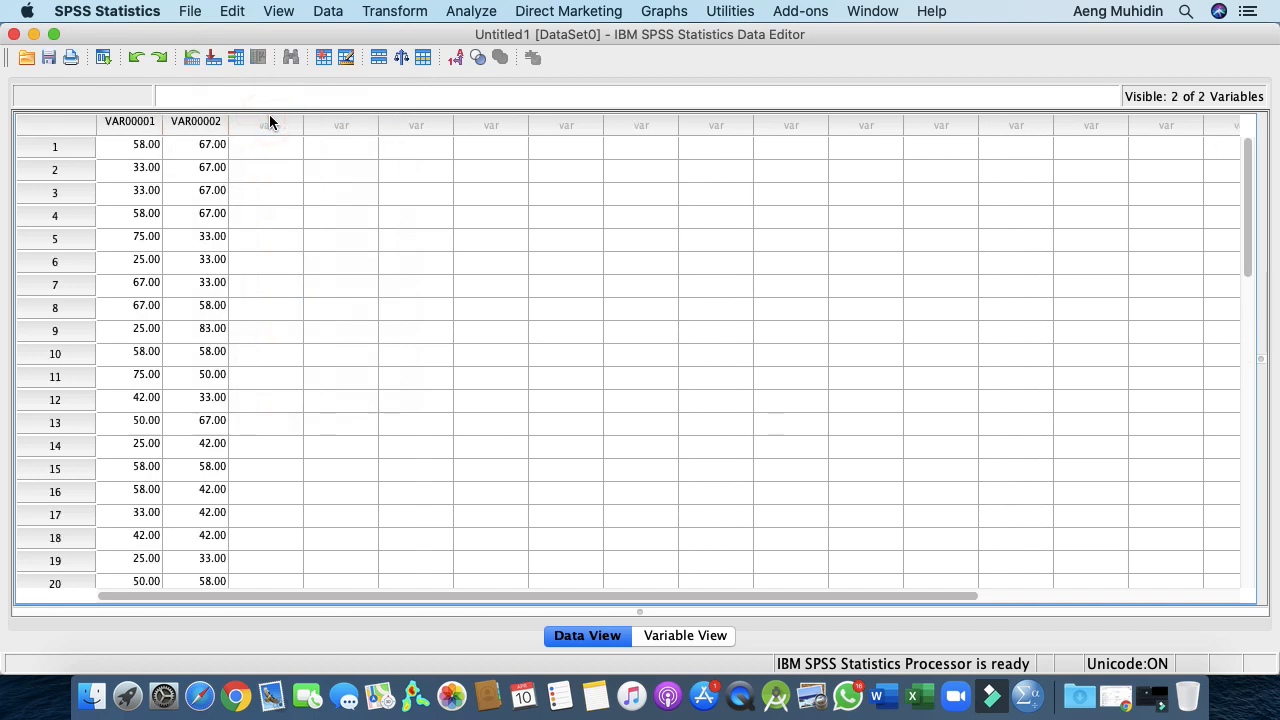
click(135, 148)
scroll(161, 310, down, 15)
scroll(157, 356, up, 10)
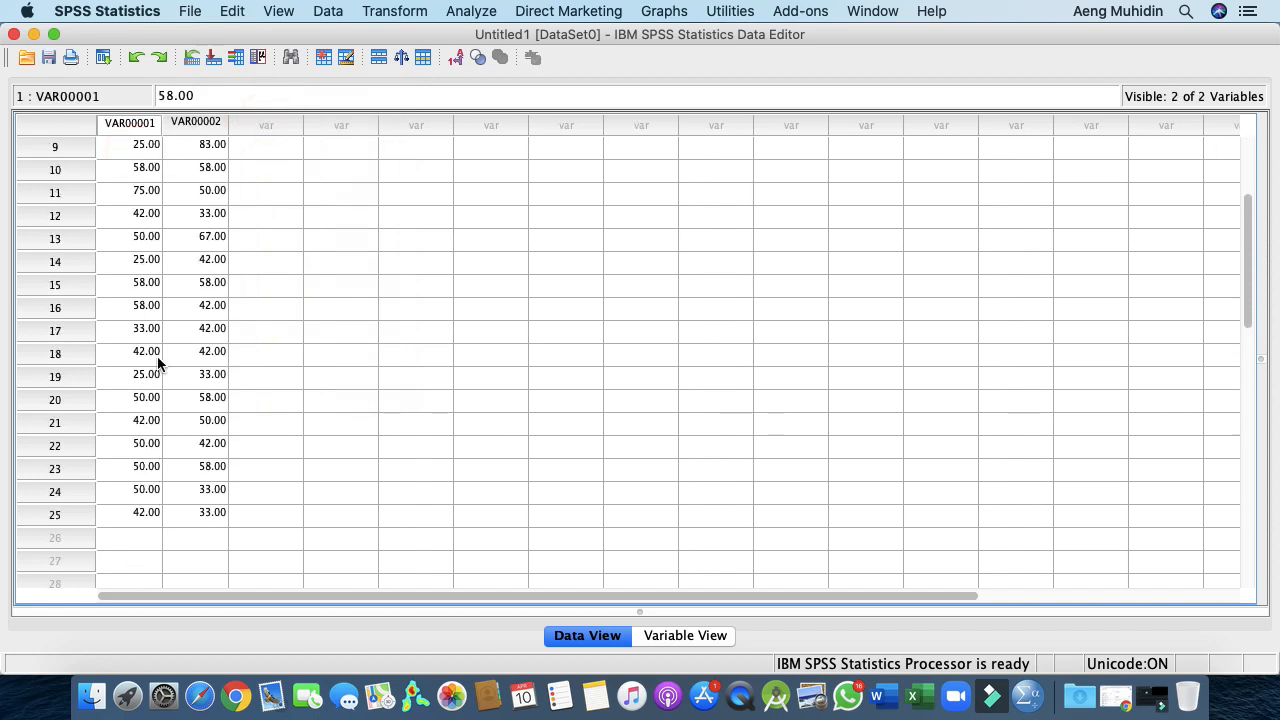
click(196, 511)
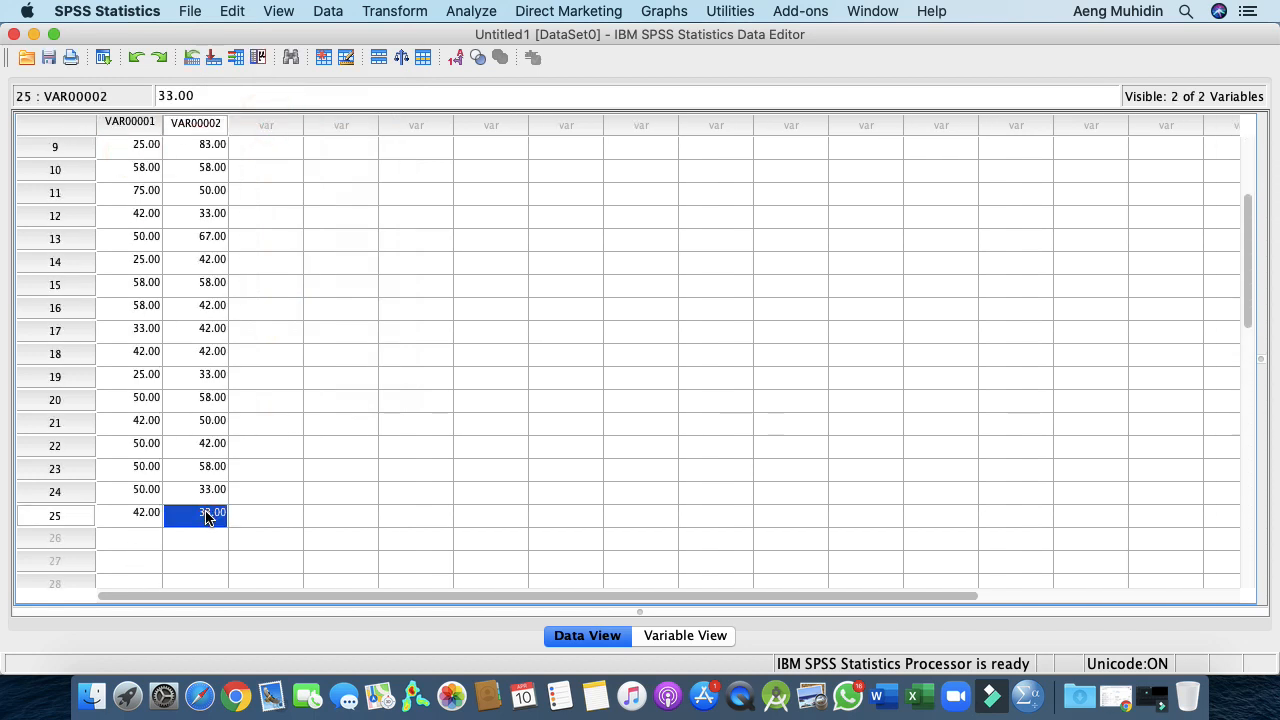
Step: Show the variable definitions and rename the first variable as HB
click(662, 638)
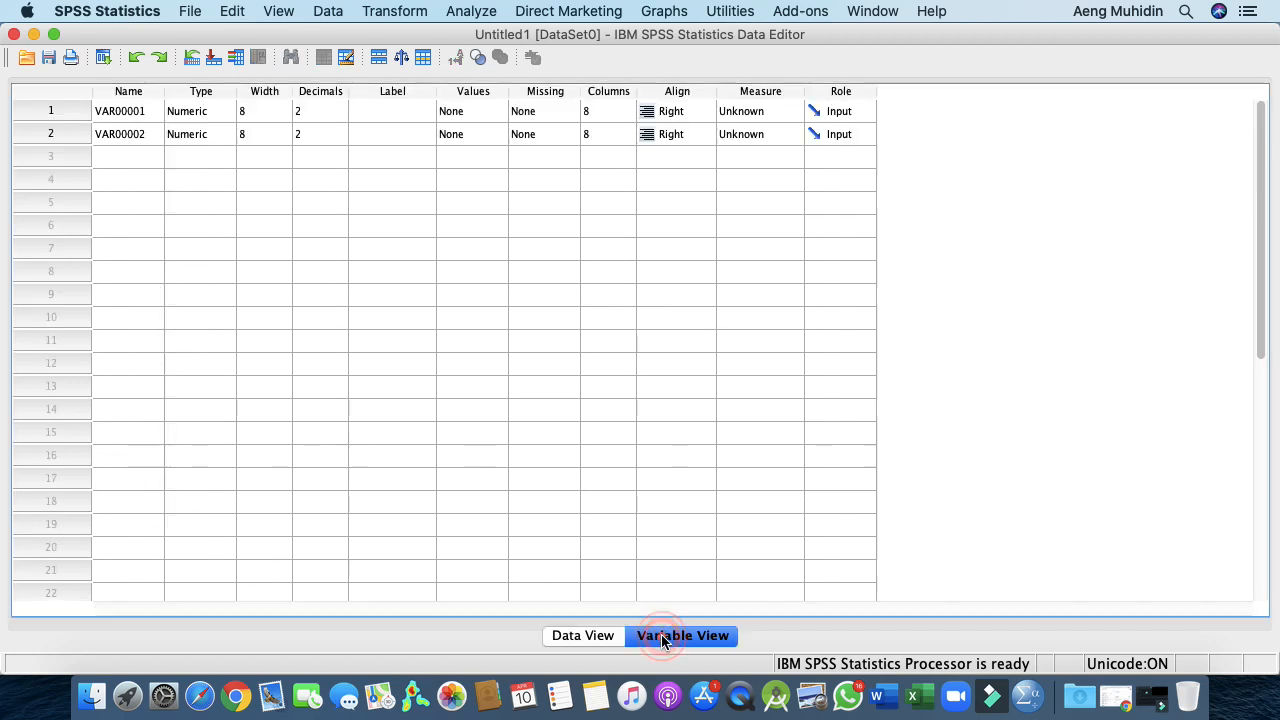
click(131, 115)
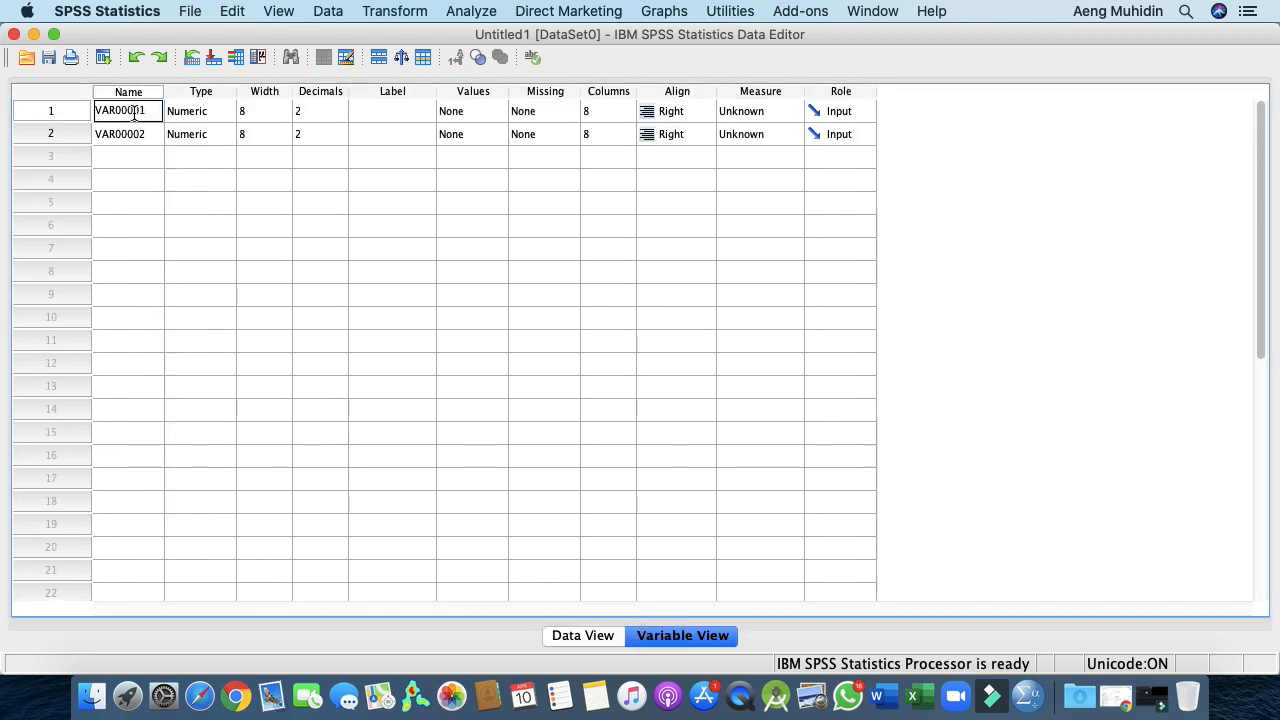
click(133, 114)
text(HB)
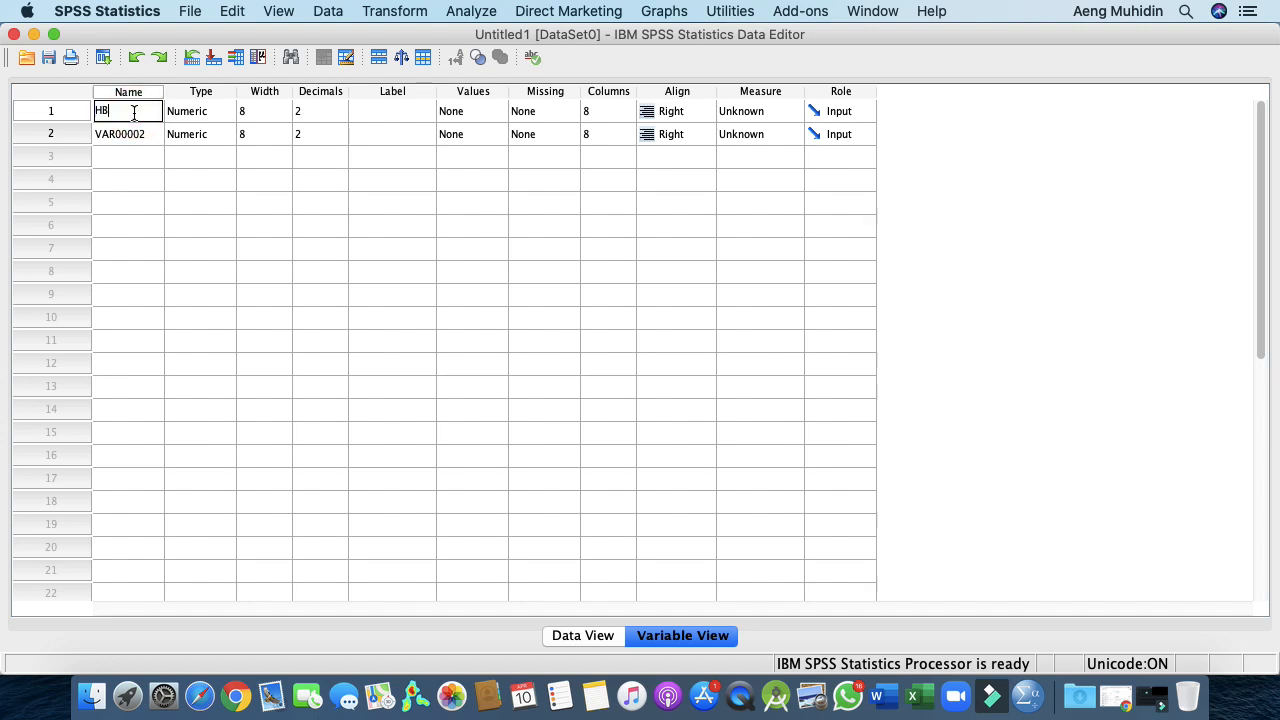
Step: Try to rename the second variable as "HB GC"
click(123, 136)
click(123, 136)
text(h)
text(H)
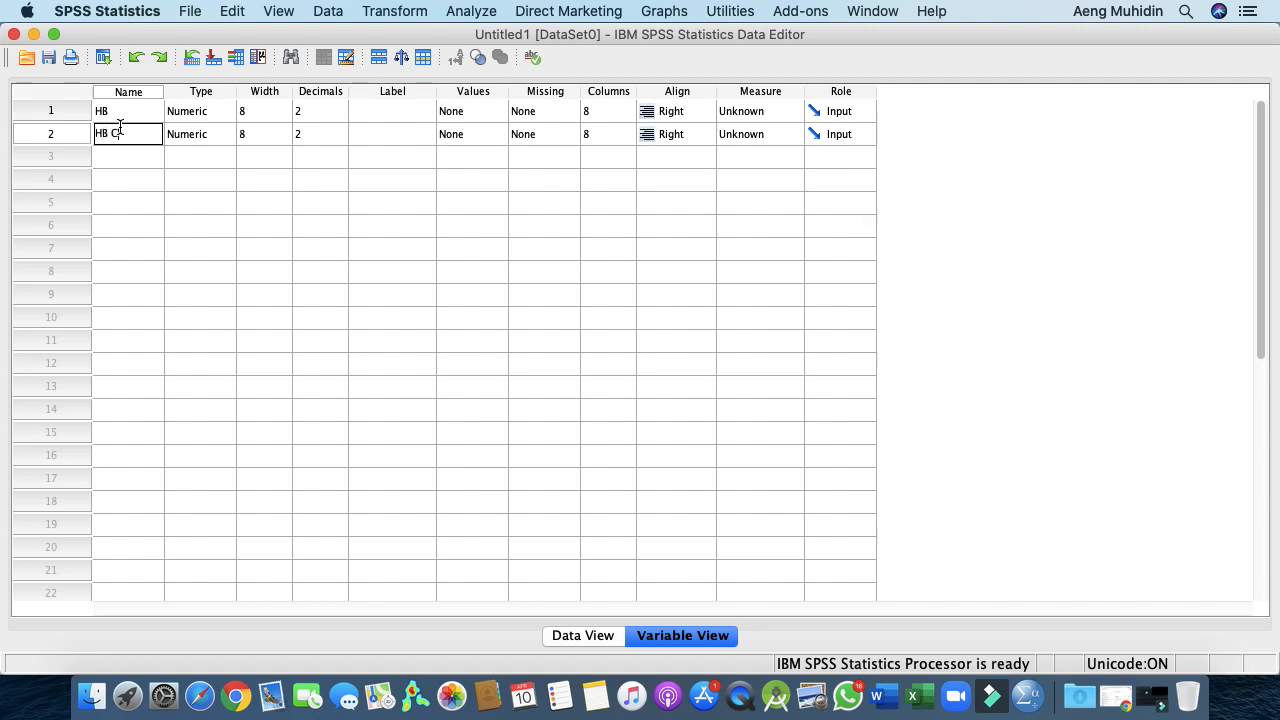
text(B GC)
click(120, 114)
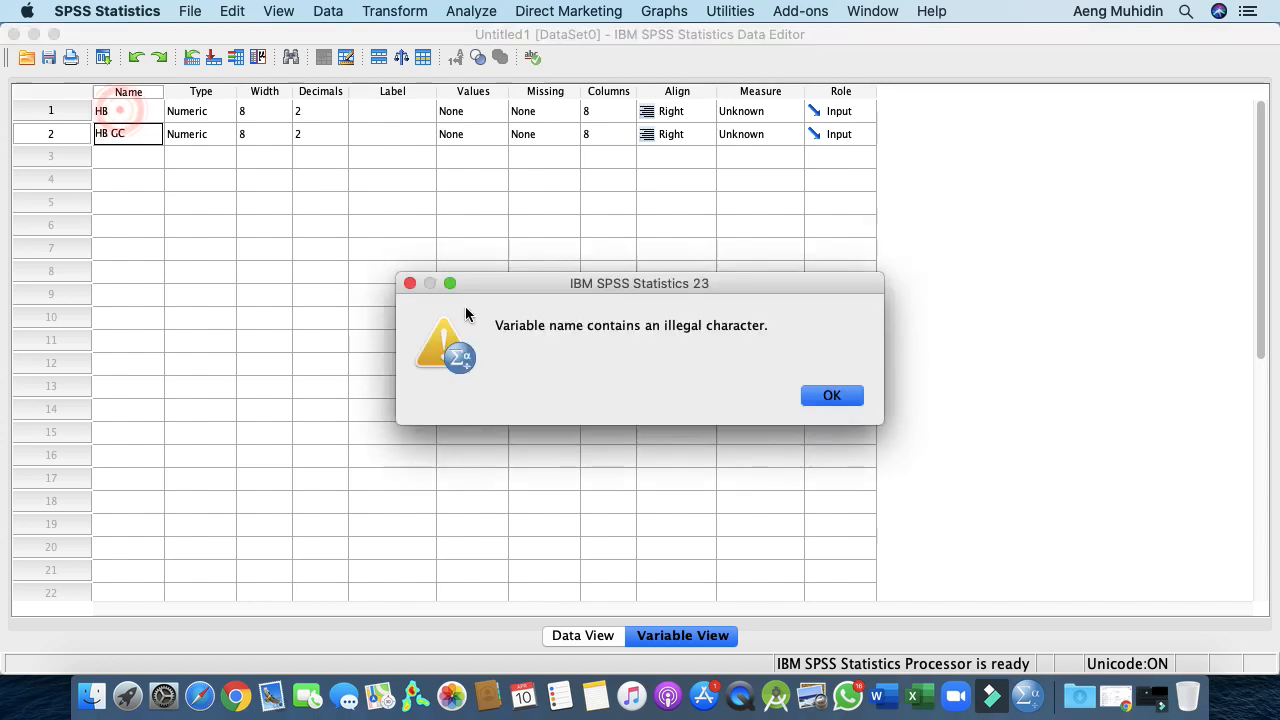
click(815, 396)
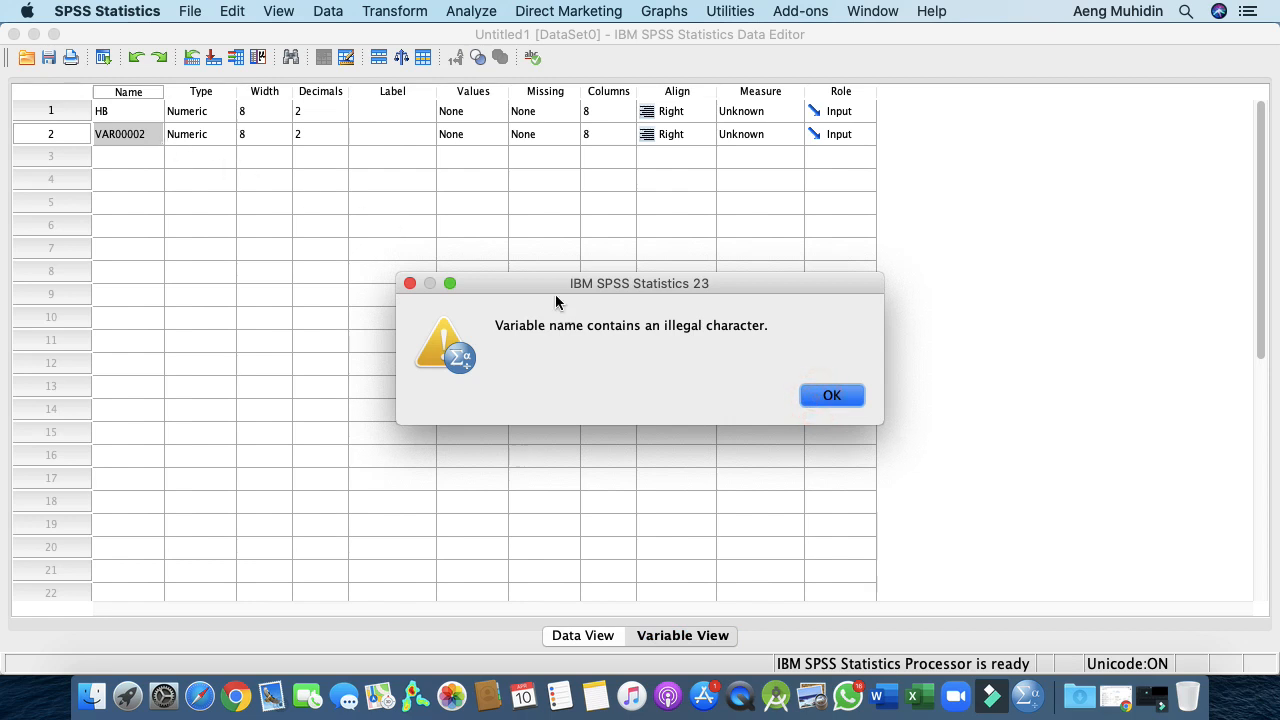
click(836, 390)
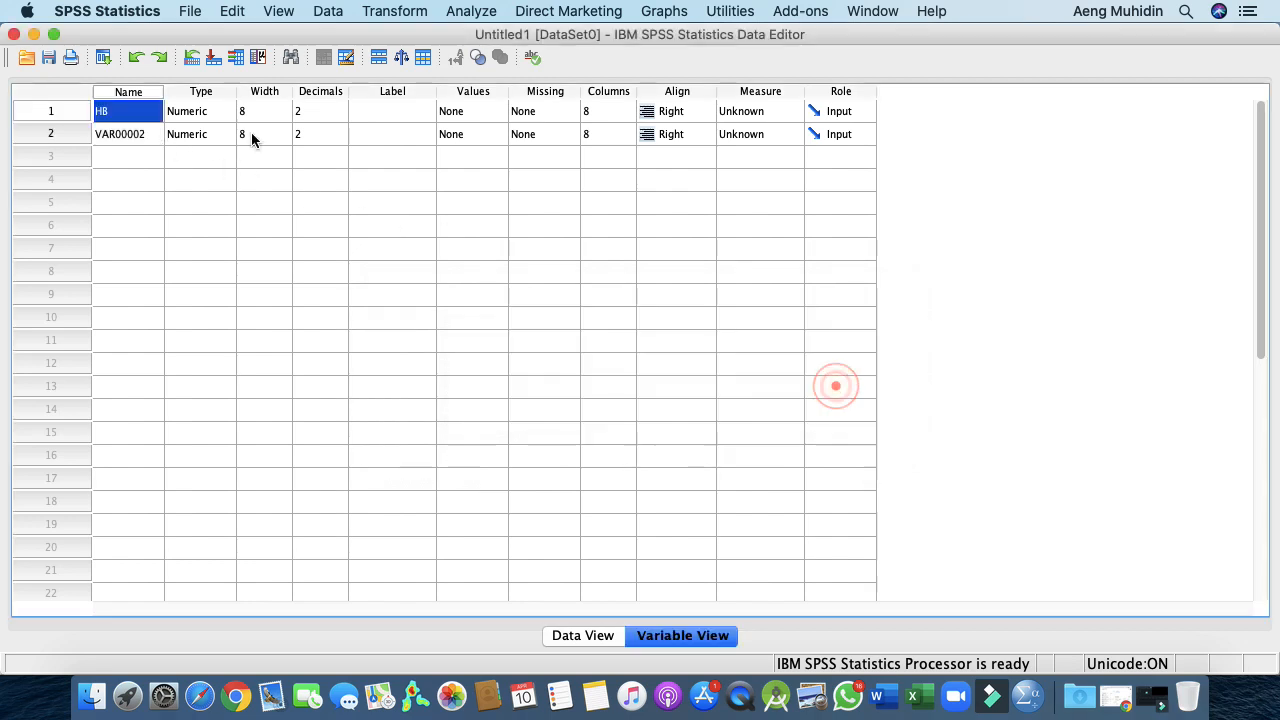
Step: Rename the first variable as HBMW and the second as HBGC, without spaces
double_click(146, 112)
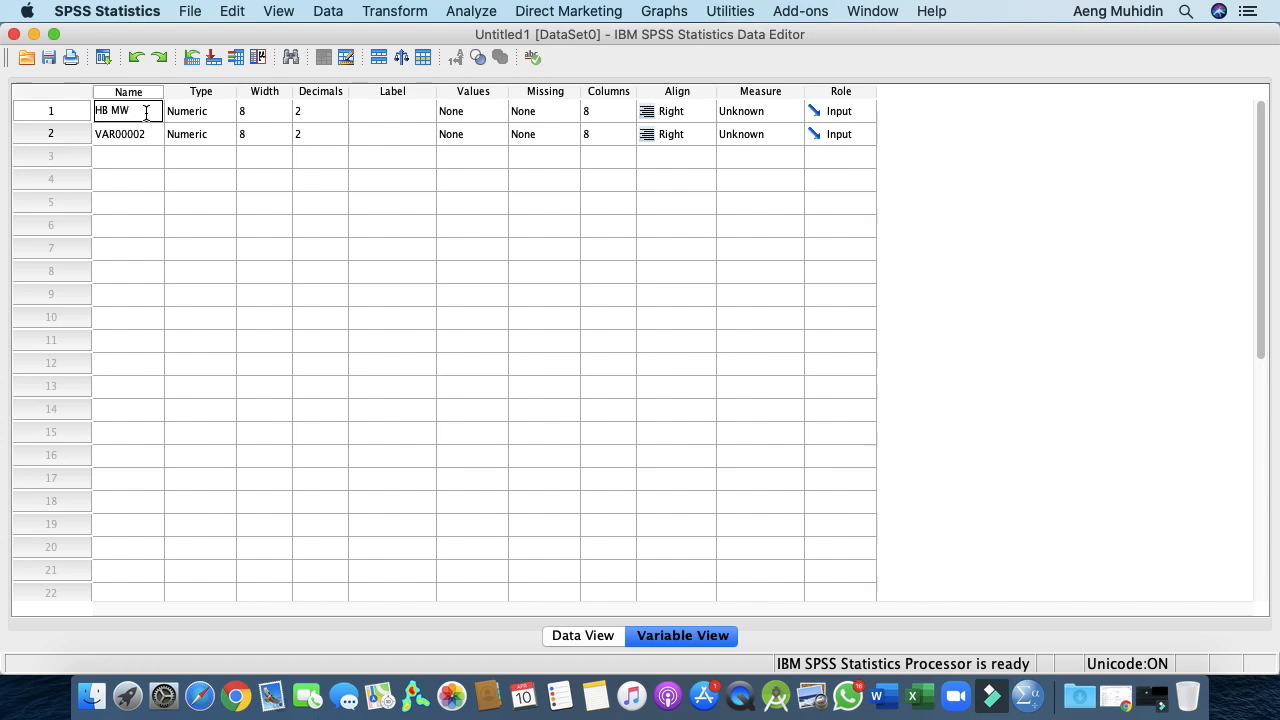
text(MW)
key(Return)
double_click(137, 135)
double_click(136, 135)
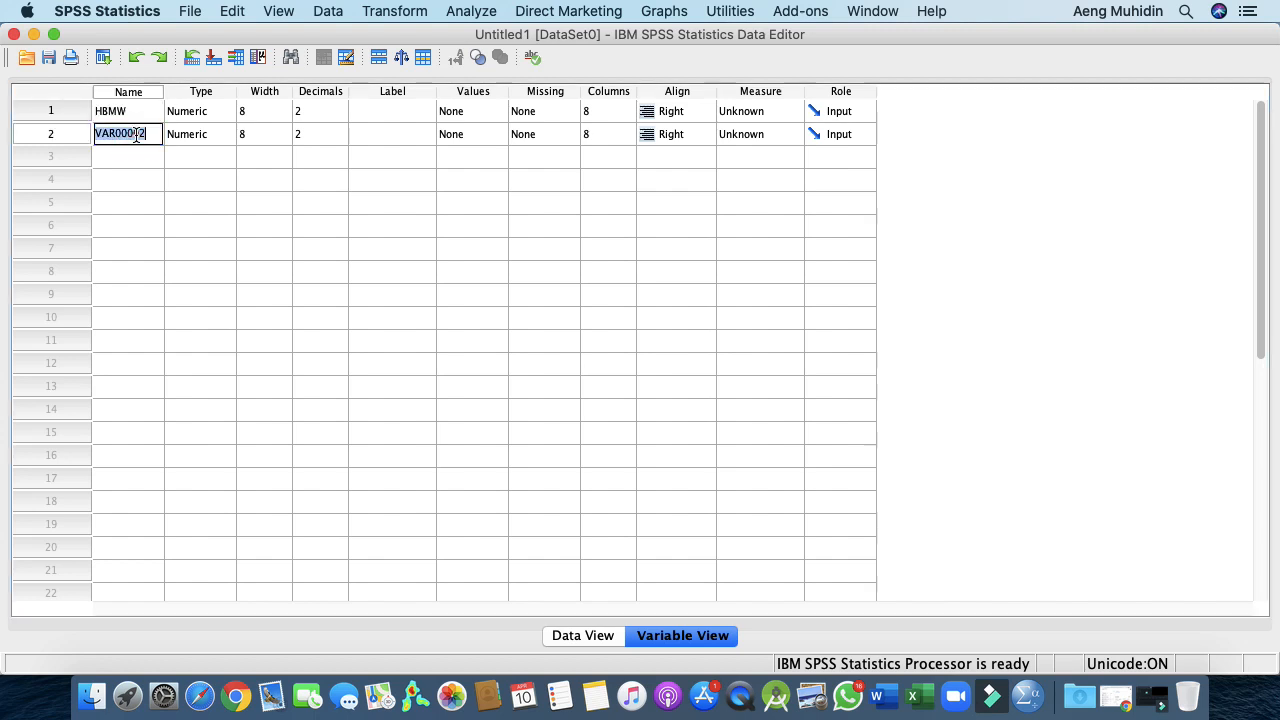
text(HBGC)
key(Return)
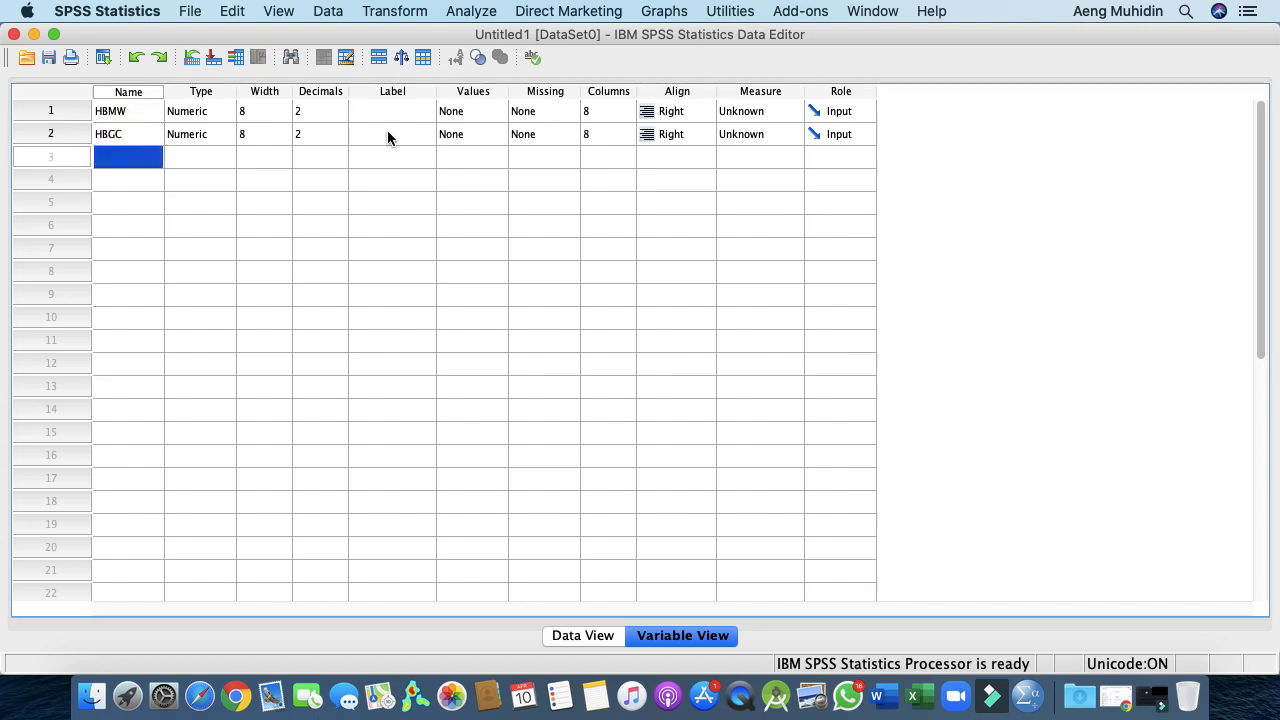
Step: Set the decimals of both HBMW and HBGC to 0
double_click(322, 111)
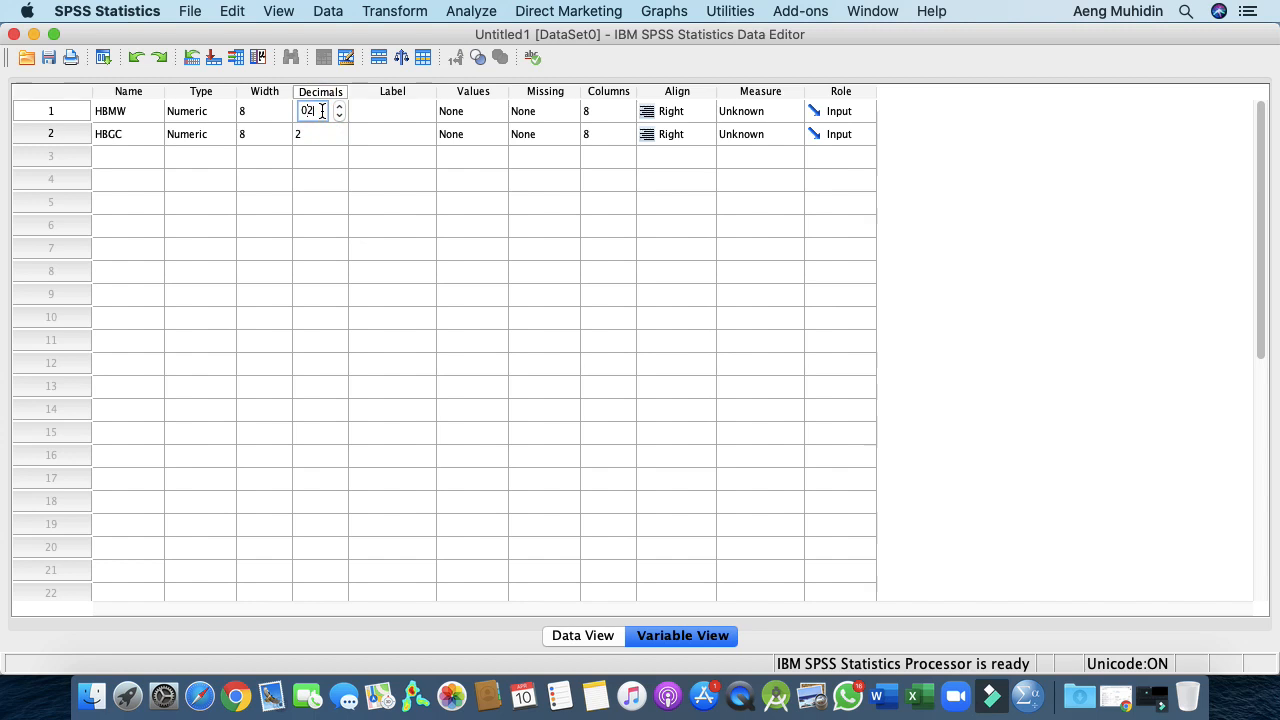
text(0)
key(Tab)
double_click(322, 126)
text(0)
key(Tab)
Step: Label the HBMW variable "Hasil Belajar Modus Web"
double_click(366, 108)
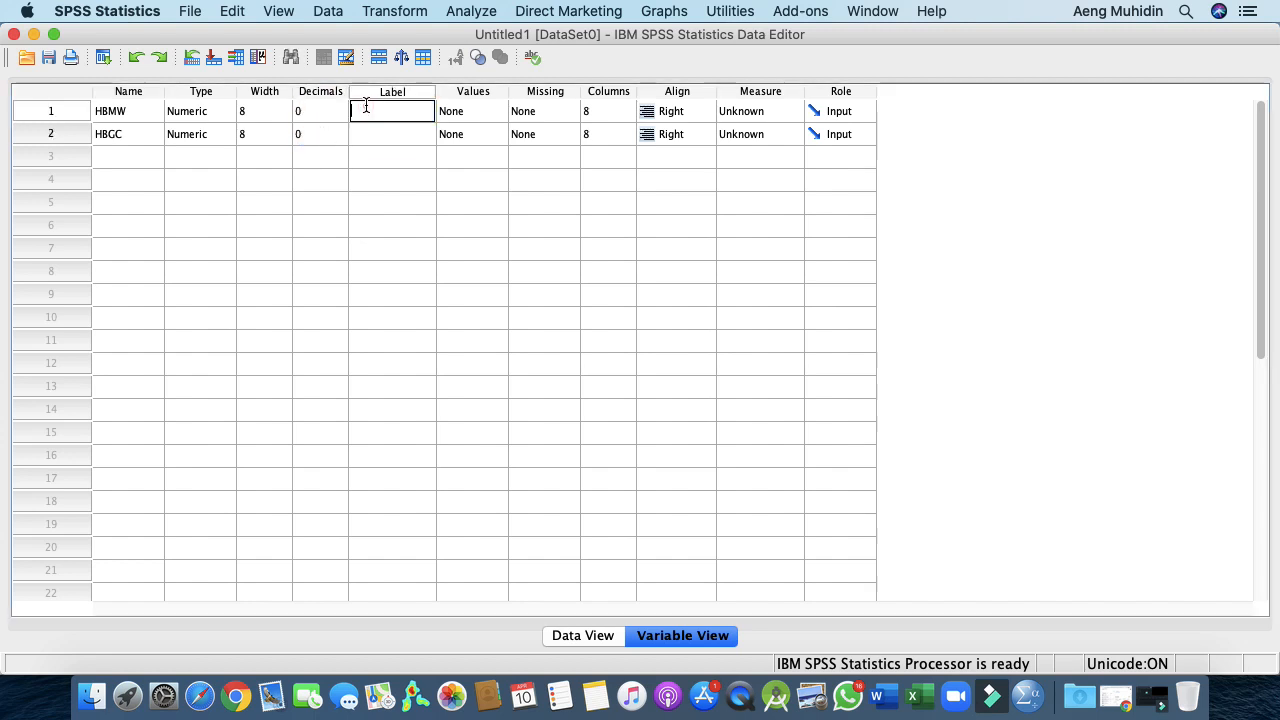
text(Hasil)
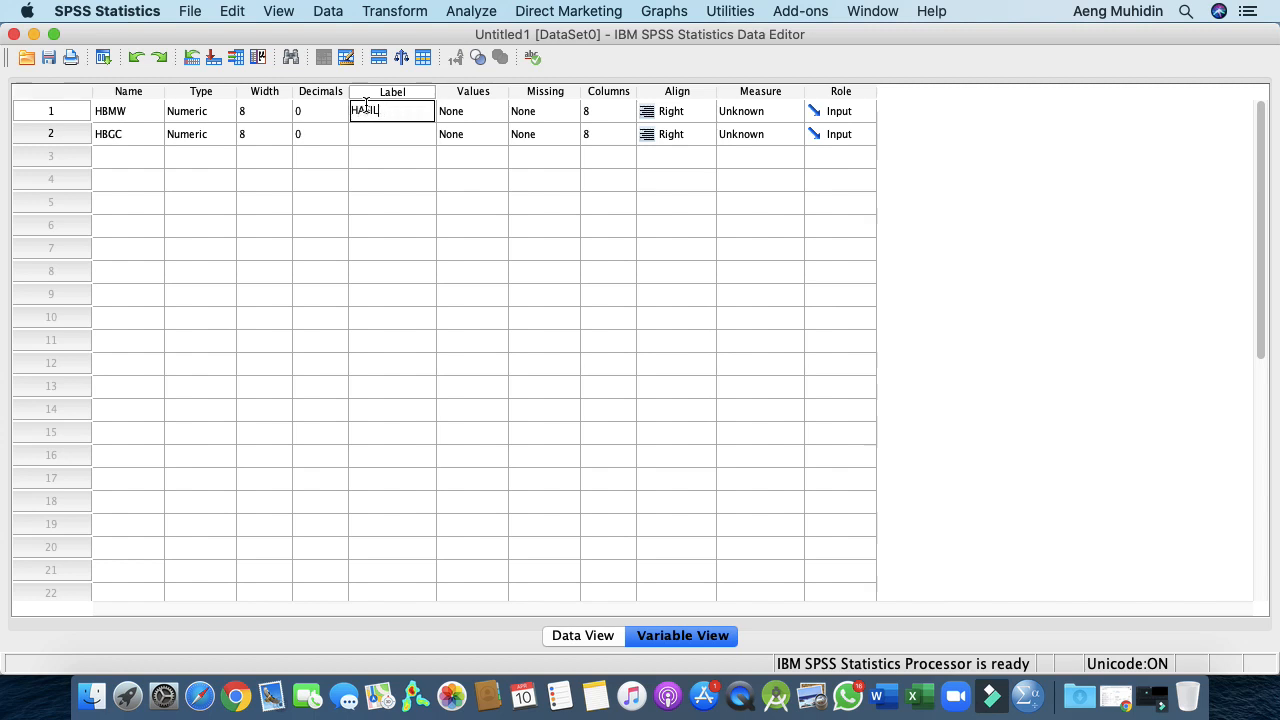
text(Belajar Modu)
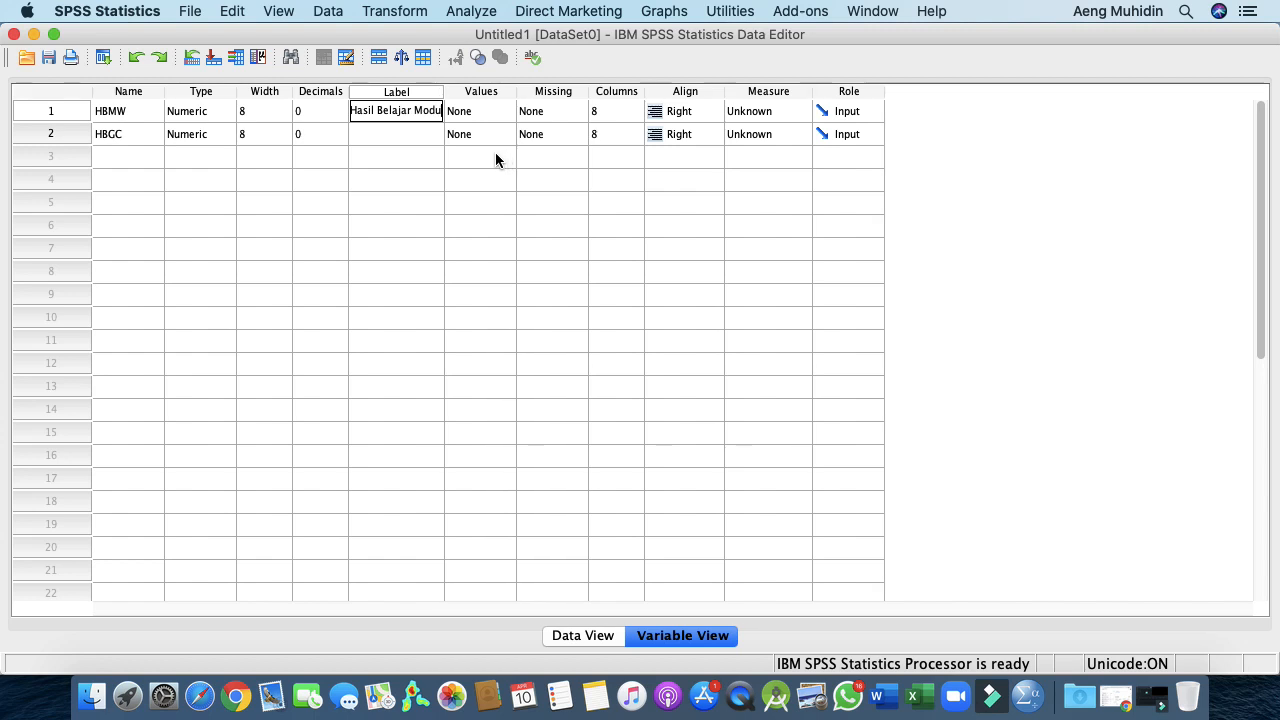
text(s Web)
key(Return)
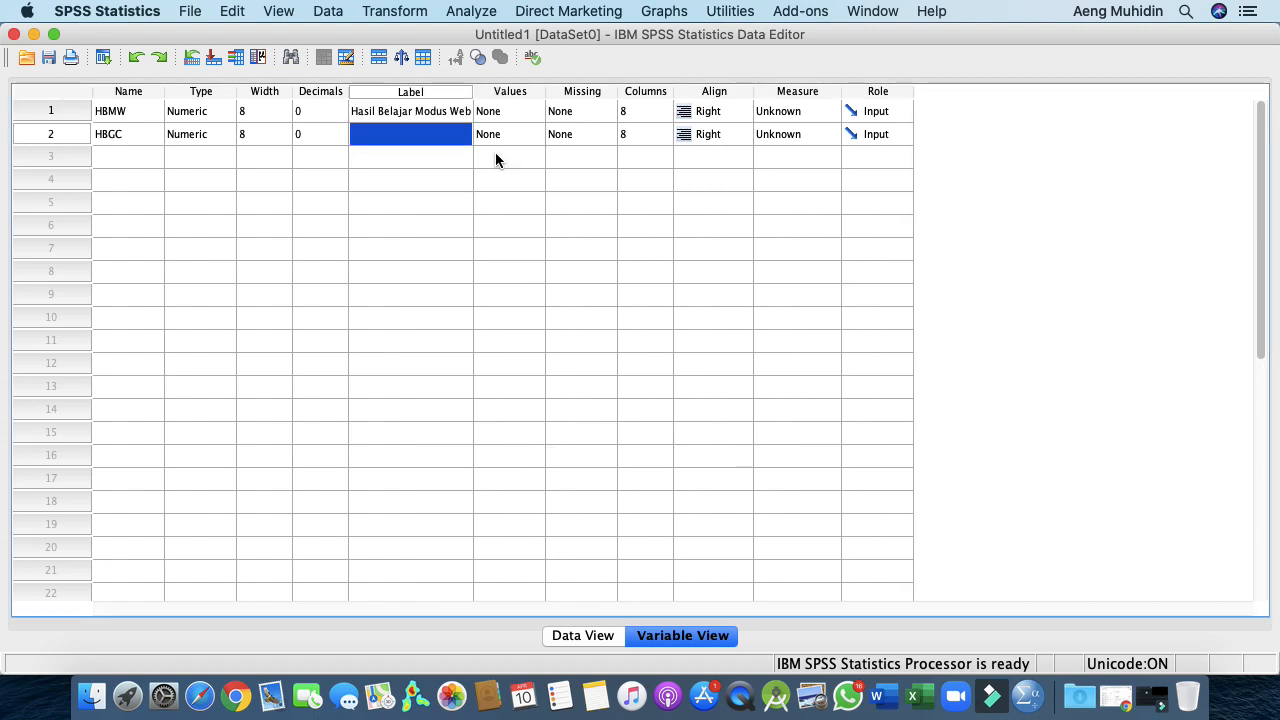
Step: Label the HBGC variable "Hasil Belajar Google Classroom"
text(Hasil Belajar)
text( MGo)
key(BackSpace)
text(Goo)
key(BackSpace)
key(BackSpace)
key(BackSpace)
key(BackSpace)
text(Google Classrom)
key(BackSpace)
text(om)
key(Return)
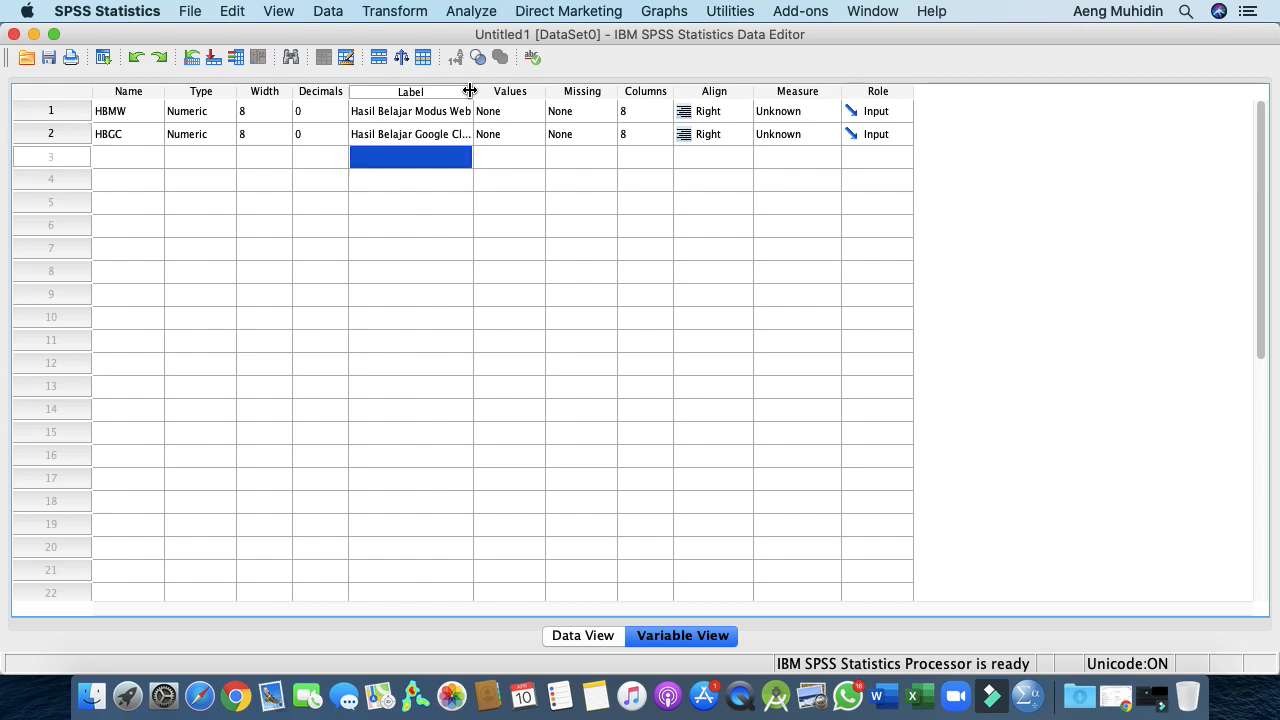
Step: Set the measurement level of both HBMW and HBGC to Scale
click(777, 112)
click(780, 111)
click(784, 135)
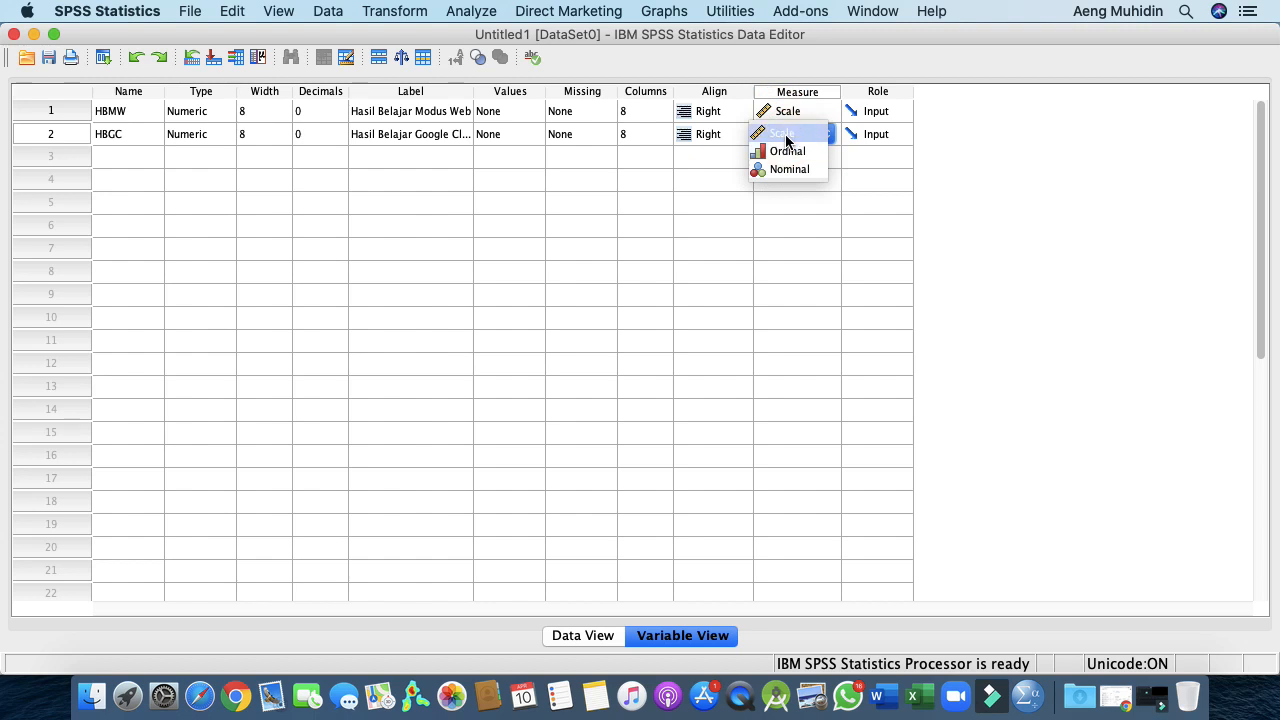
click(786, 134)
Step: Save the dataset to the Desktop as "Data Uji Paired Sample T-Test Proyek 3" and close the output viewer without saving it
click(48, 60)
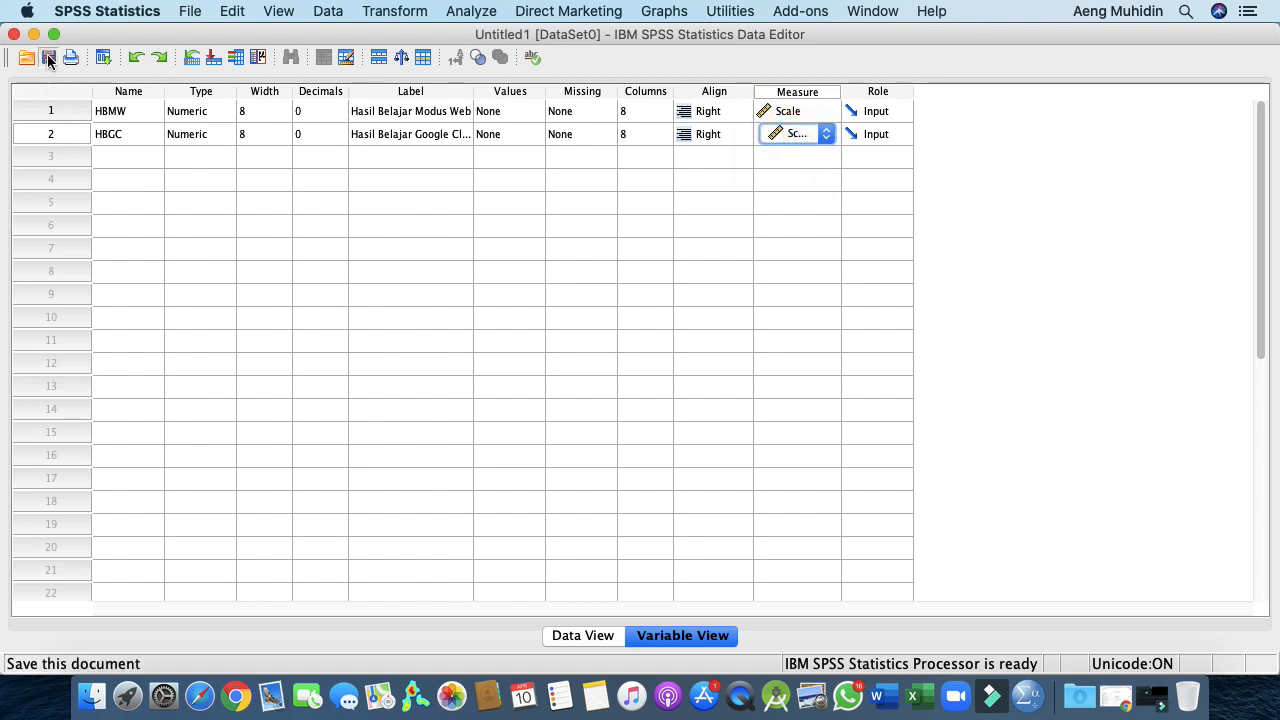
text(d)
key(BackSpace)
text(D)
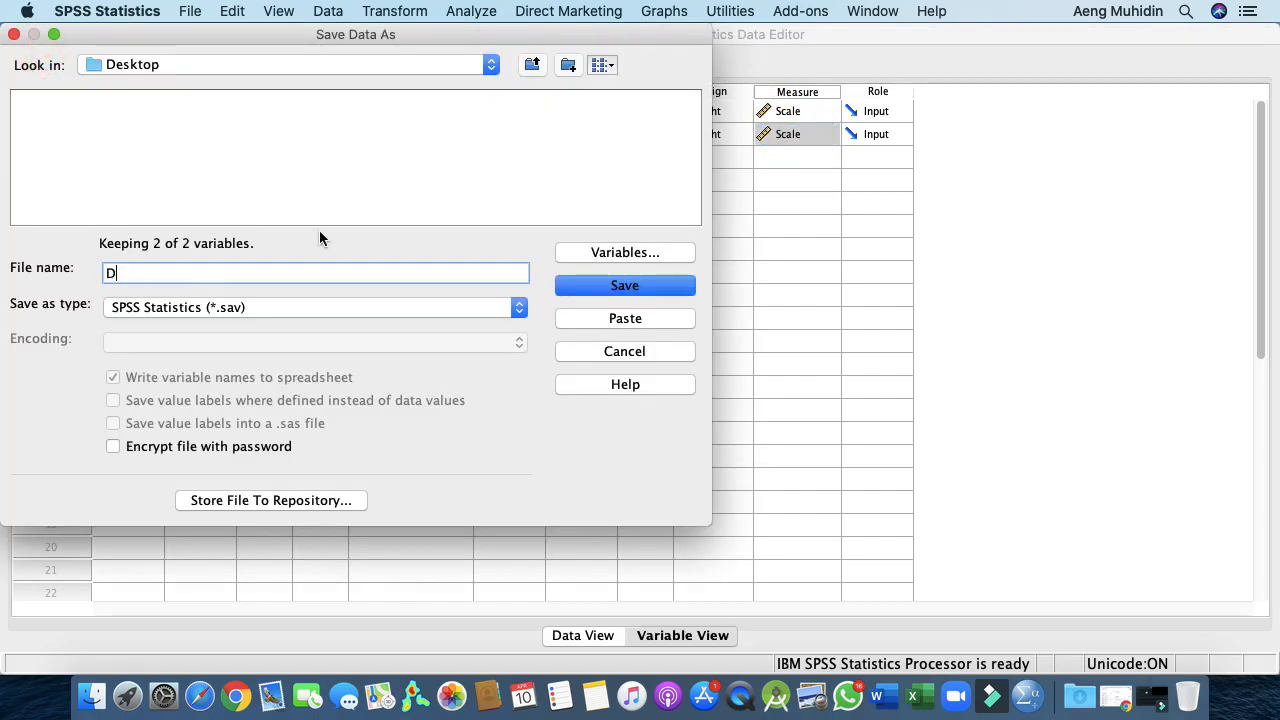
text(ata Uji Paired Sa)
key(BackSpace)
text(Sample T-Test)
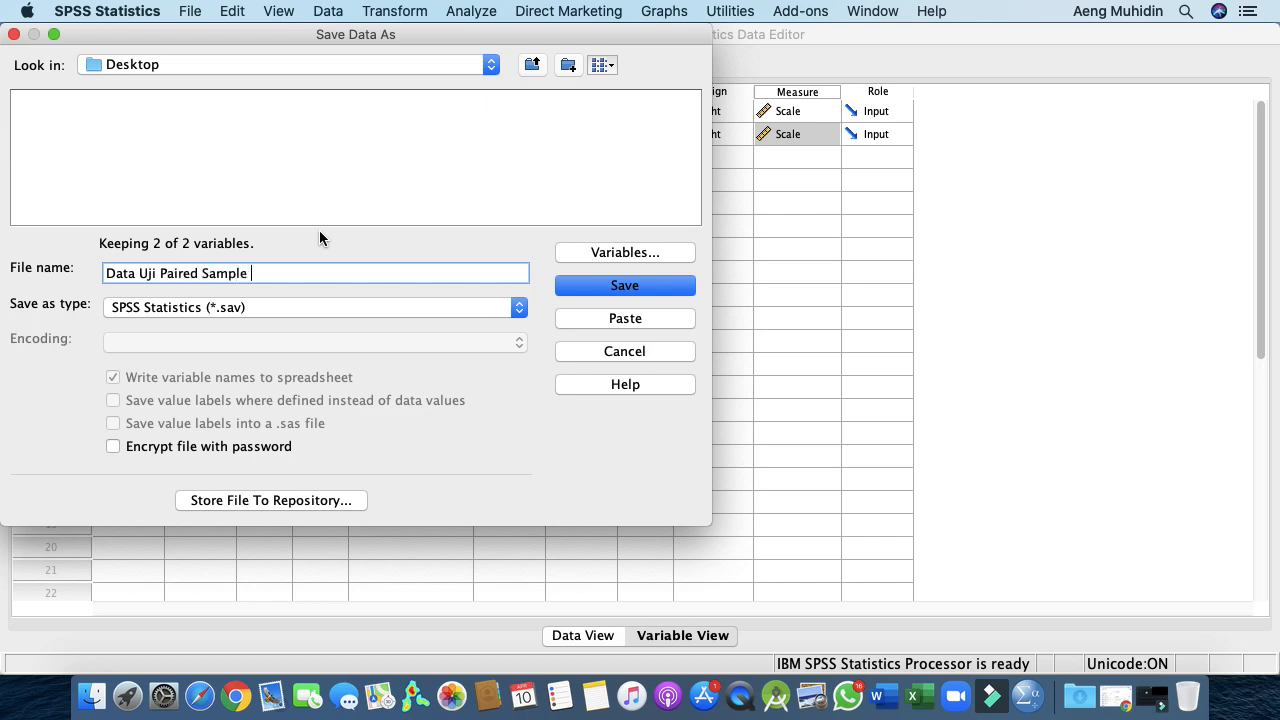
text( Proyek 3)
click(634, 288)
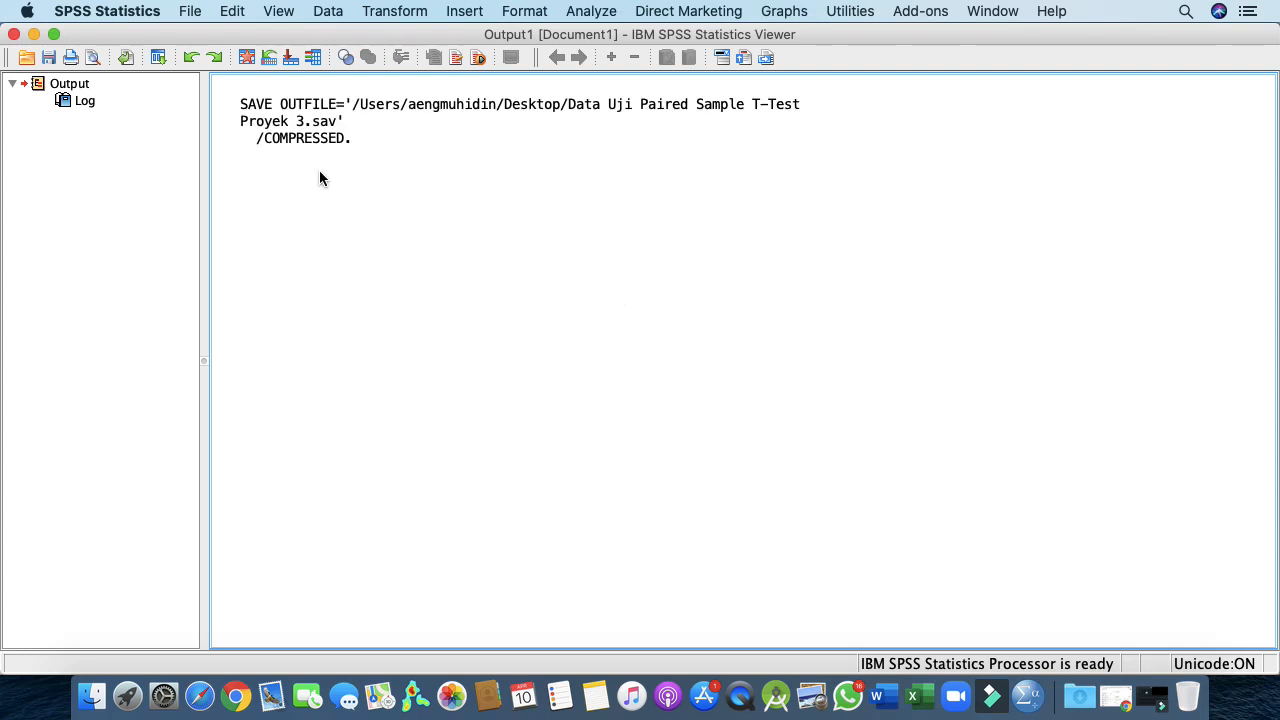
click(14, 34)
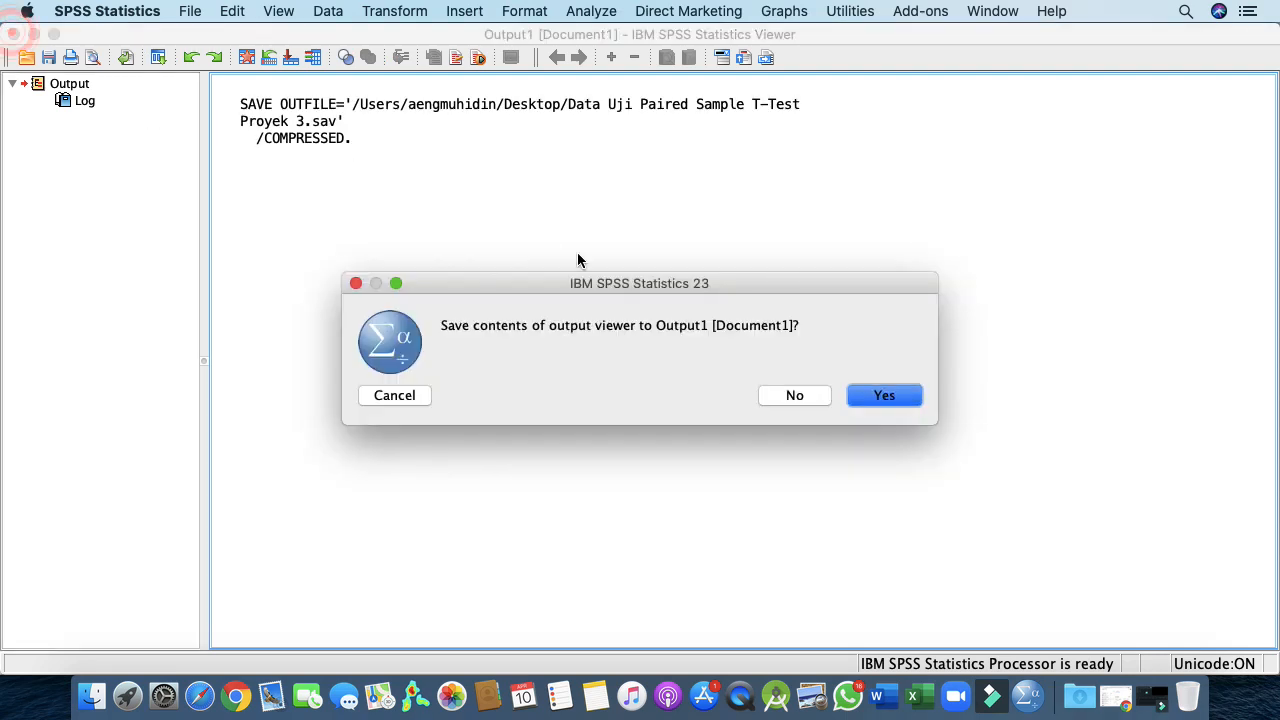
click(796, 396)
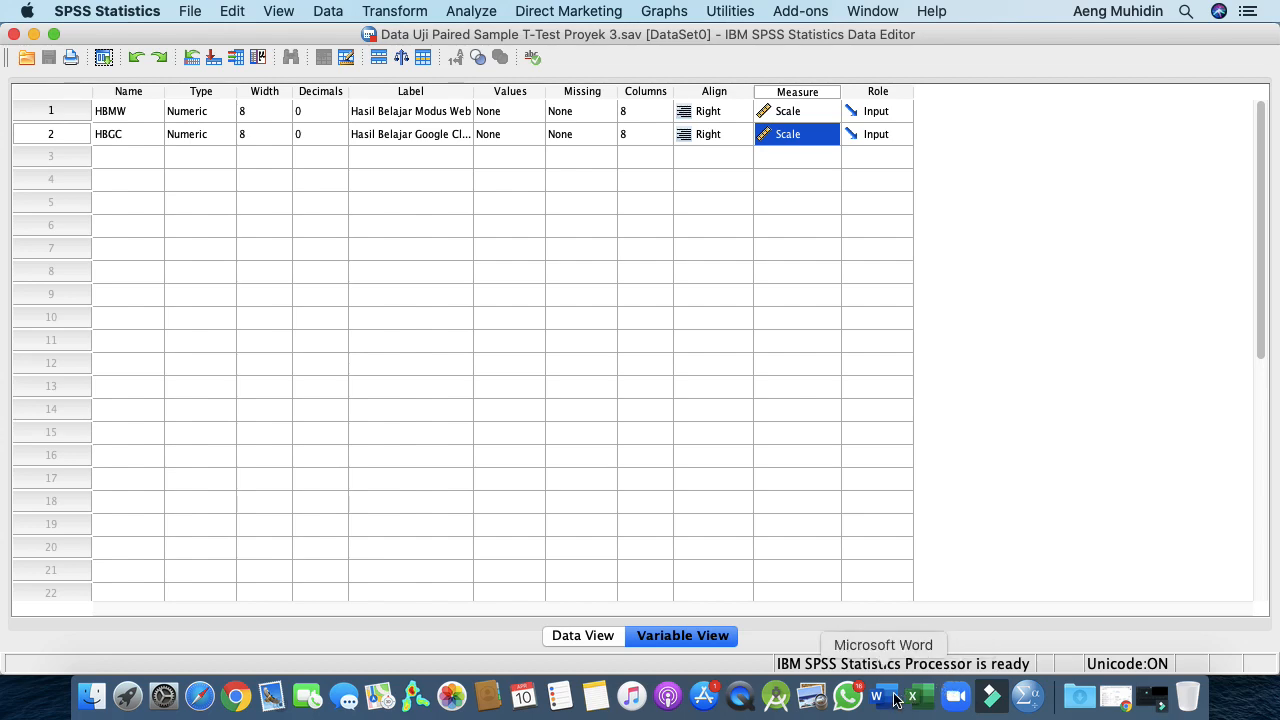
Step: Switch to Finder and open the Word document "Tugas Proyek 3 Uji Paired Sample T-Test" from the Format Tugas folder
click(82, 704)
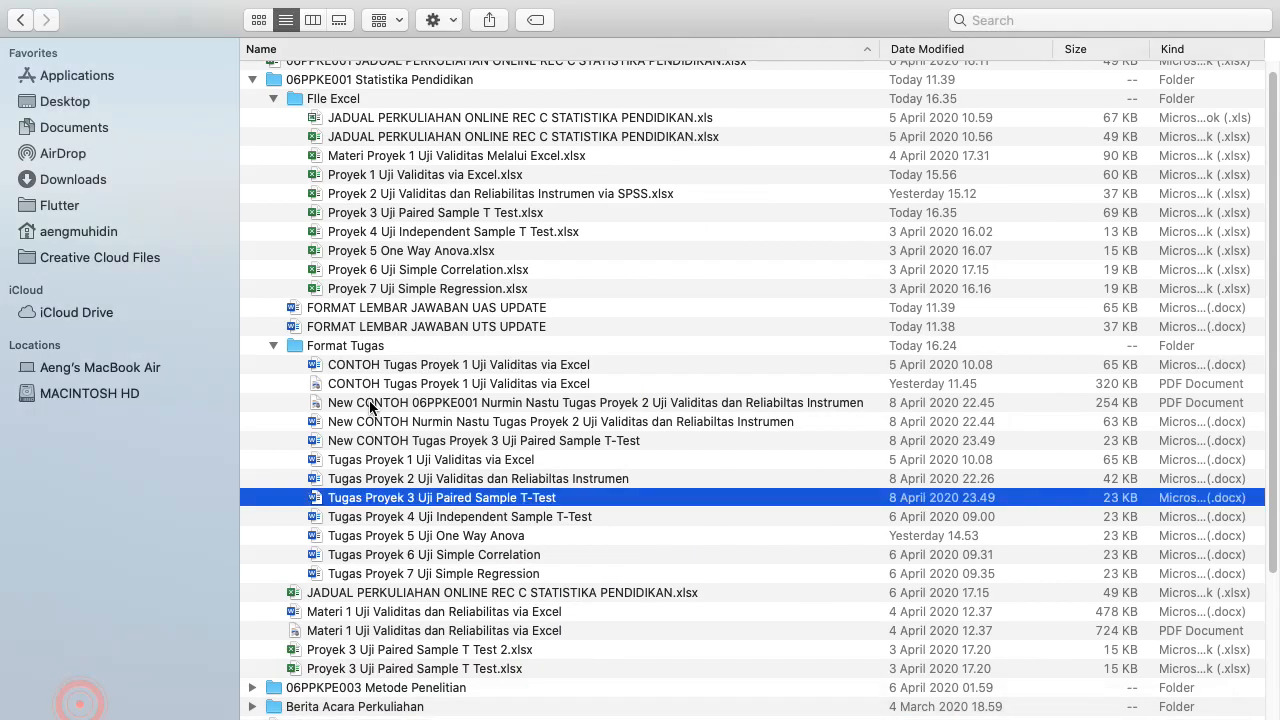
double_click(376, 497)
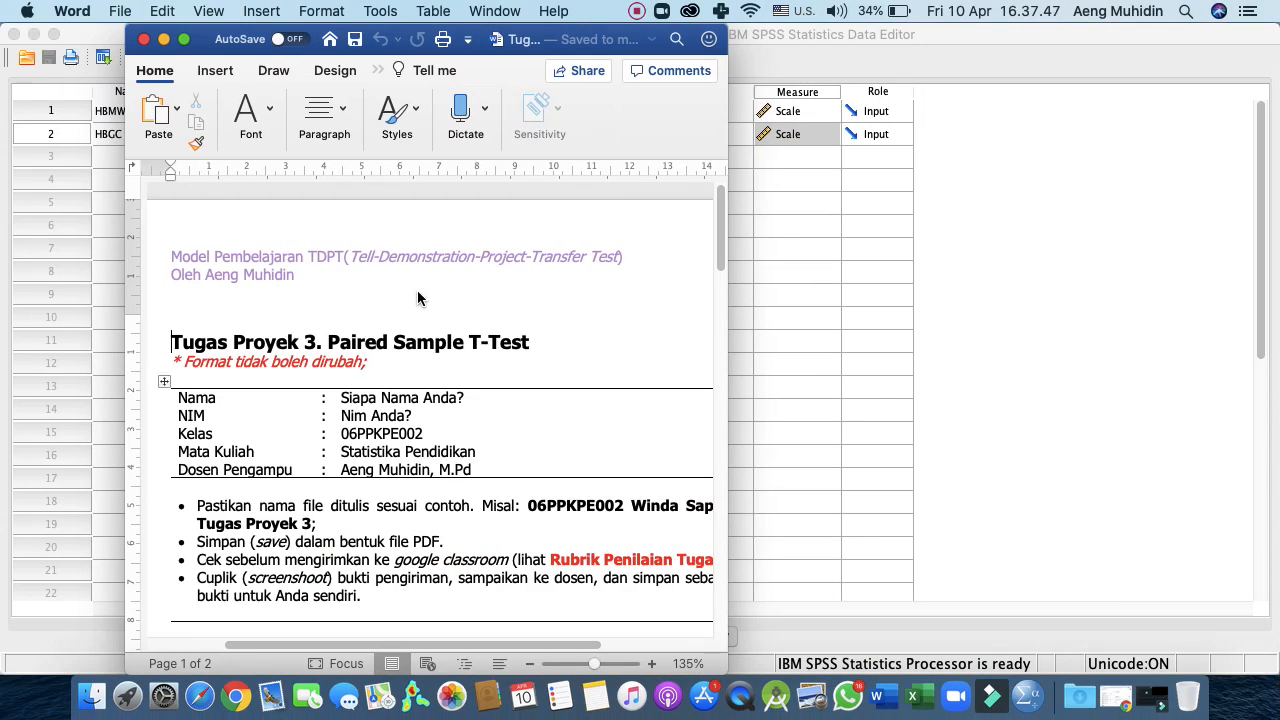
Step: Expand the Word document window and add blank lines below the Tabel 3.1 caption in the Data Excel section
click(183, 42)
scroll(520, 334, down, 15)
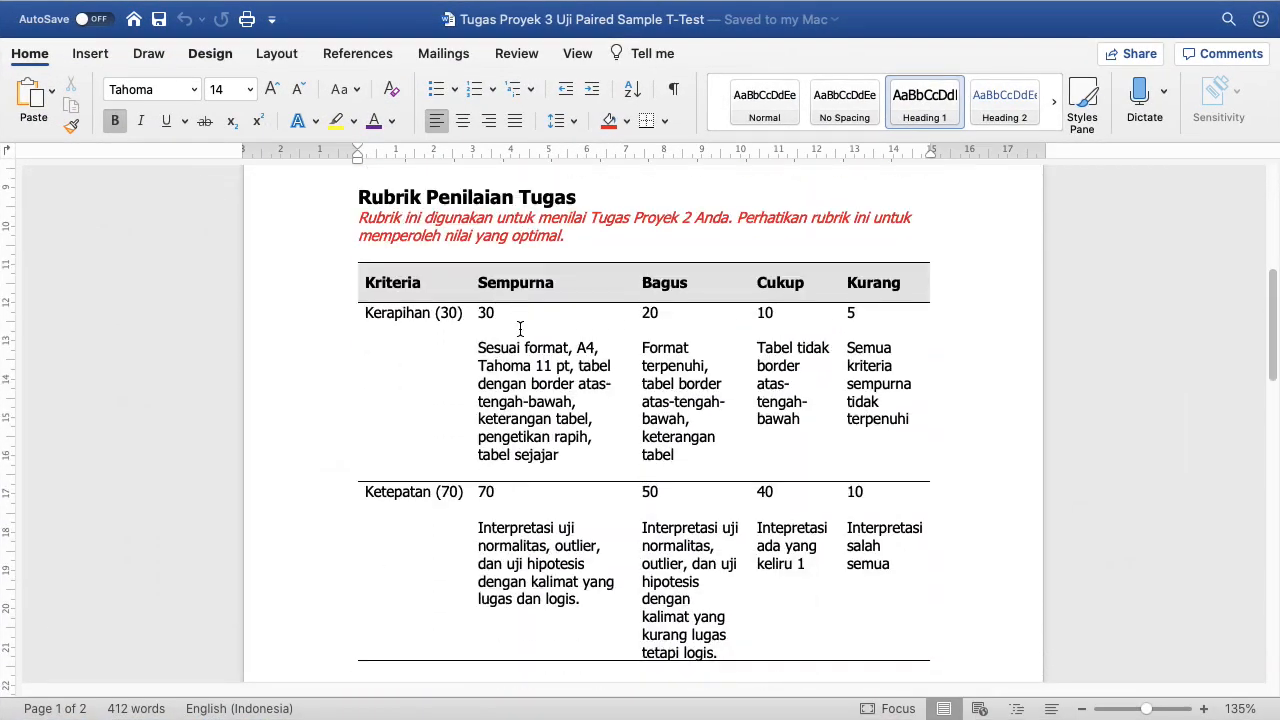
scroll(520, 334, down, 10)
scroll(520, 330, up, 3)
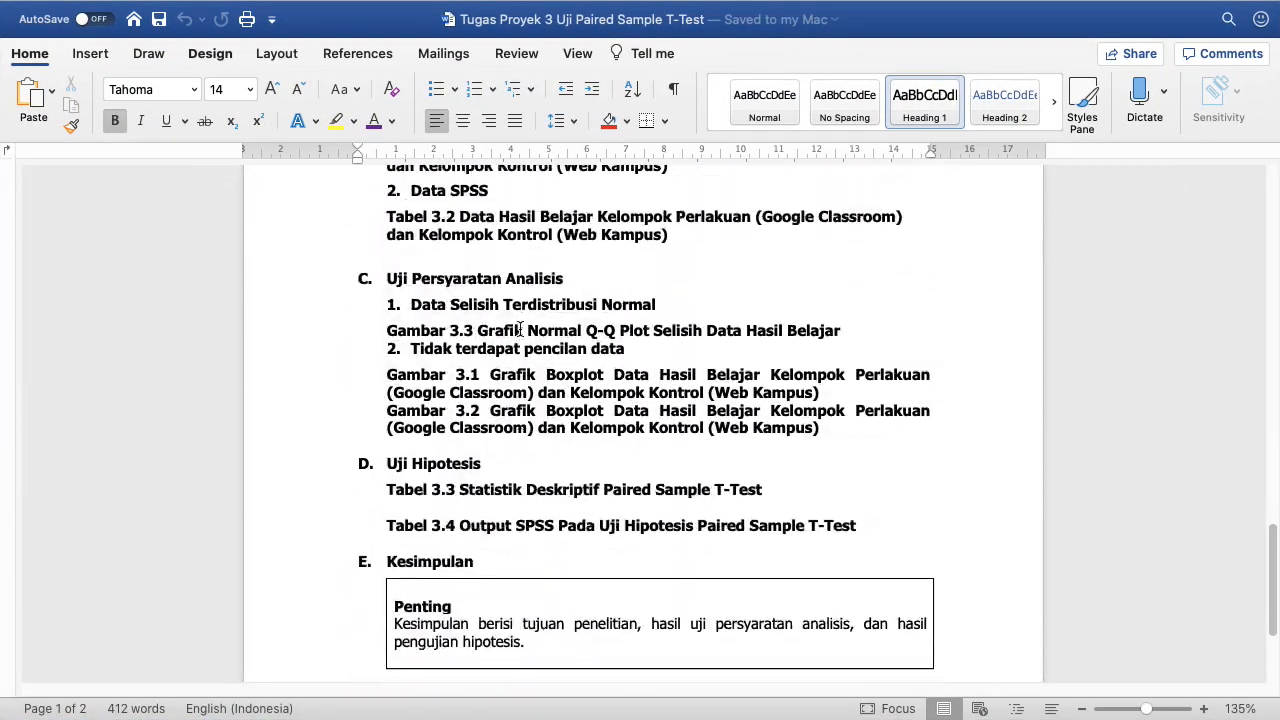
scroll(520, 329, up, 1)
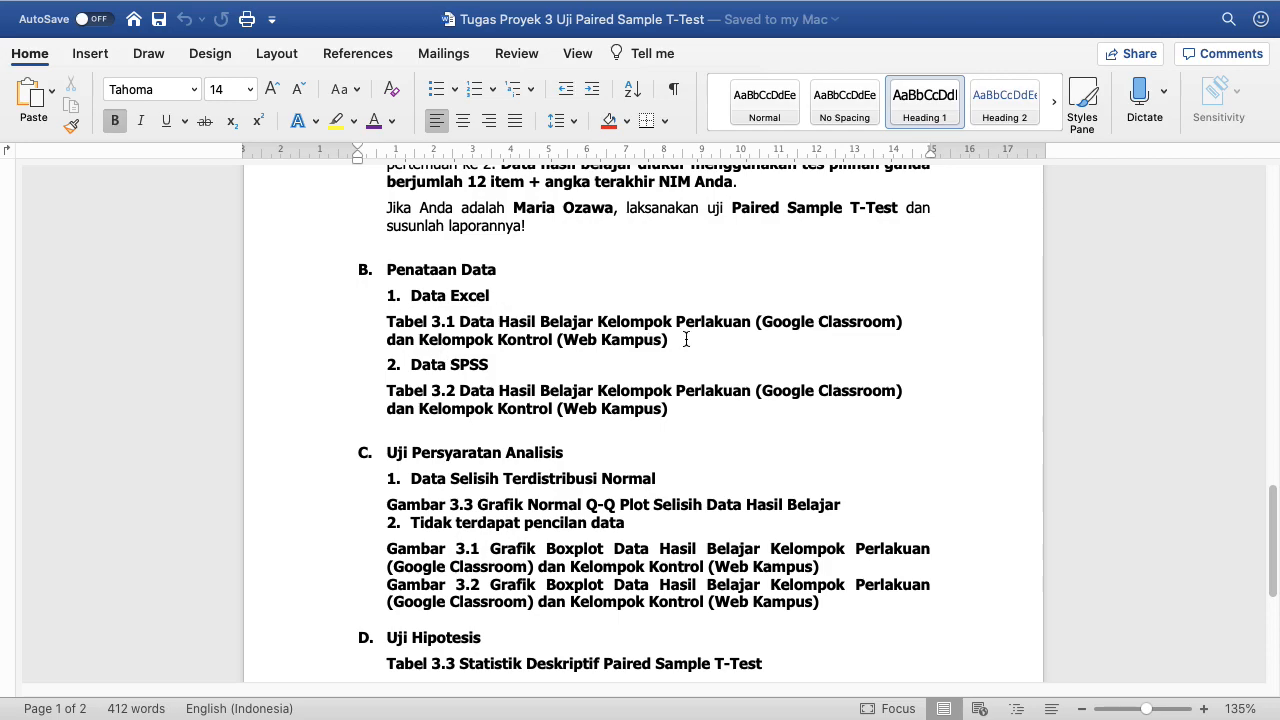
key(Return)
key(Return)
key(Return)
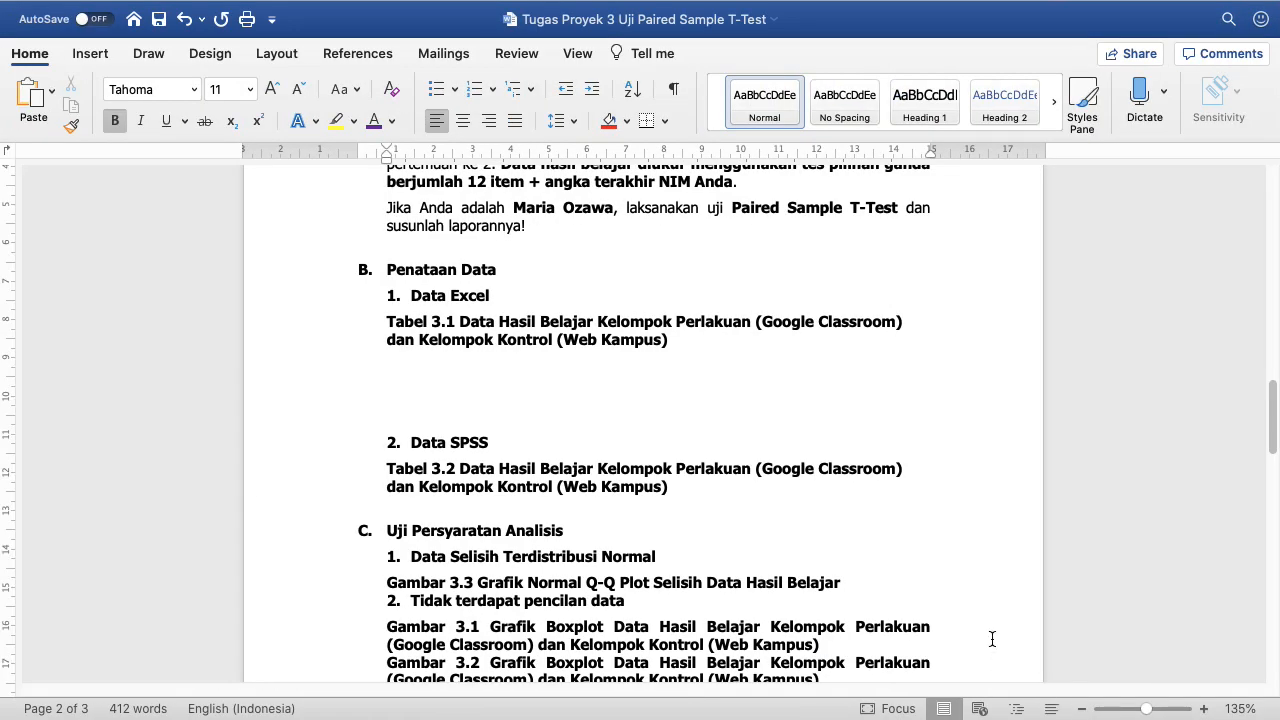
Step: Switch to Excel, copy the Sampel, HB MW and HB GC columns (B3:D28) from the HB sheet, and return to the Word document
click(992, 645)
key(super+Tab)
key(super+Tab)
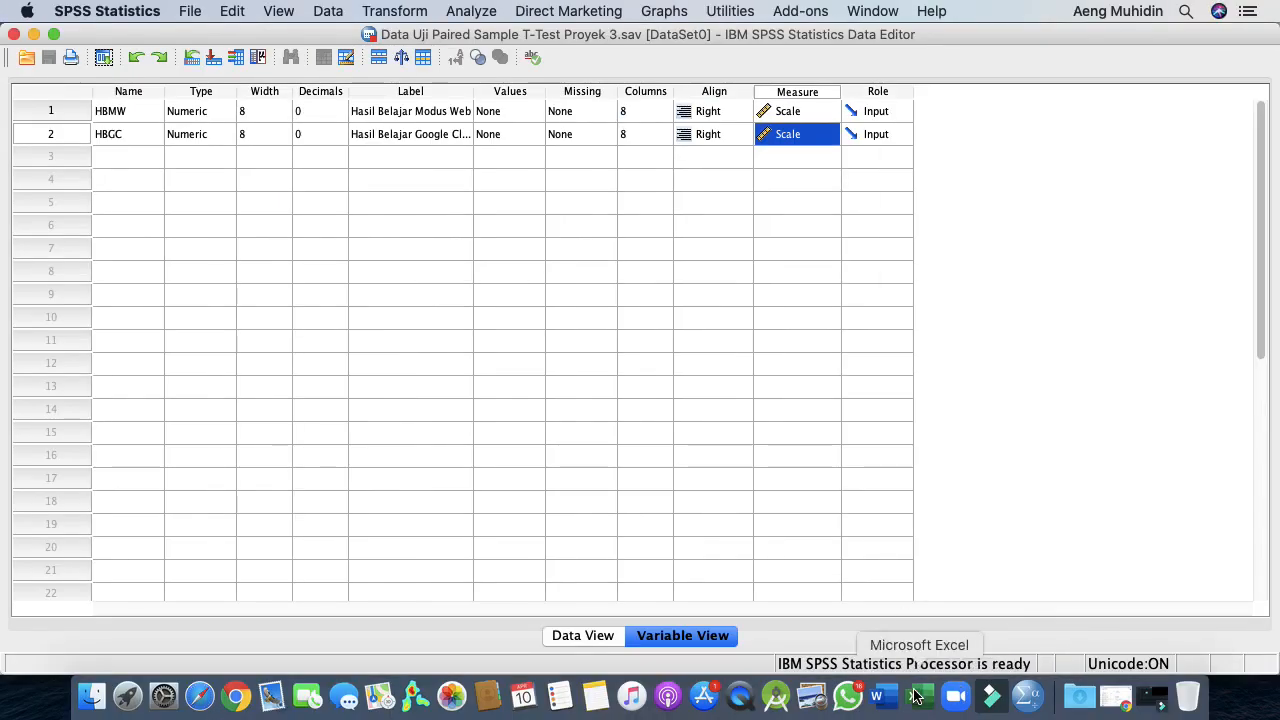
click(916, 695)
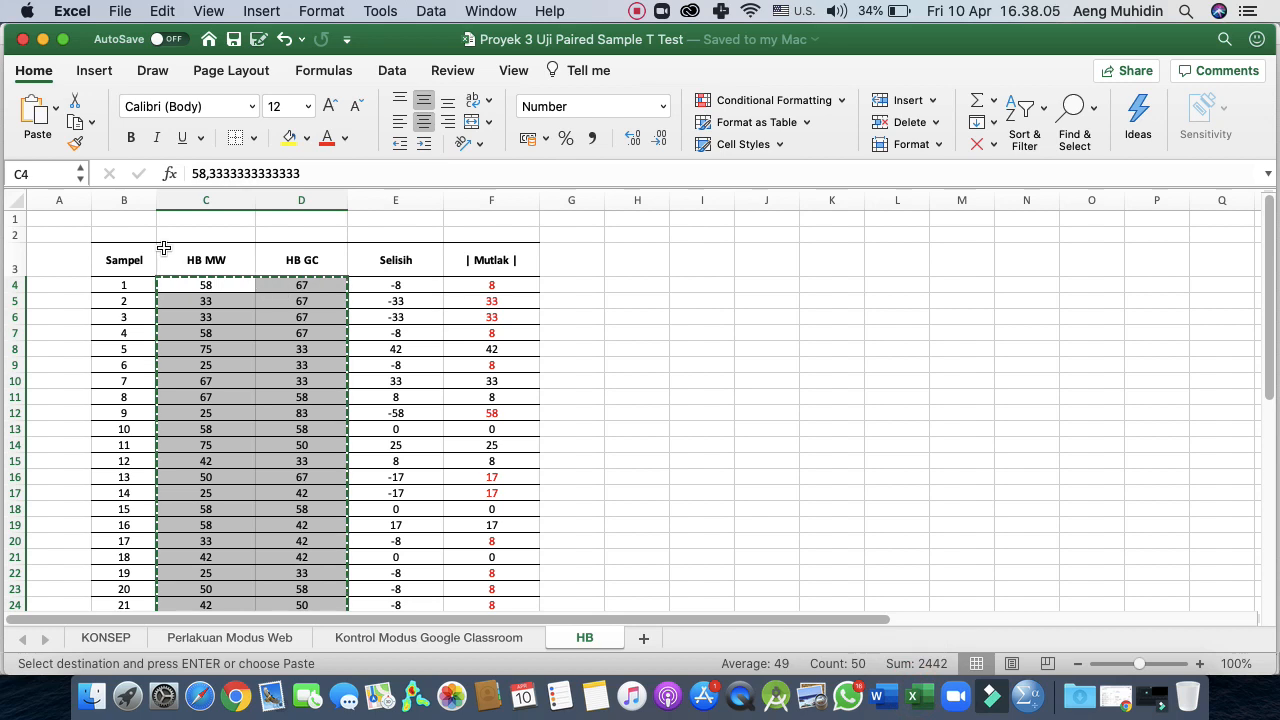
click(125, 258)
drag(125, 258, 302, 387)
scroll(302, 387, down, 6)
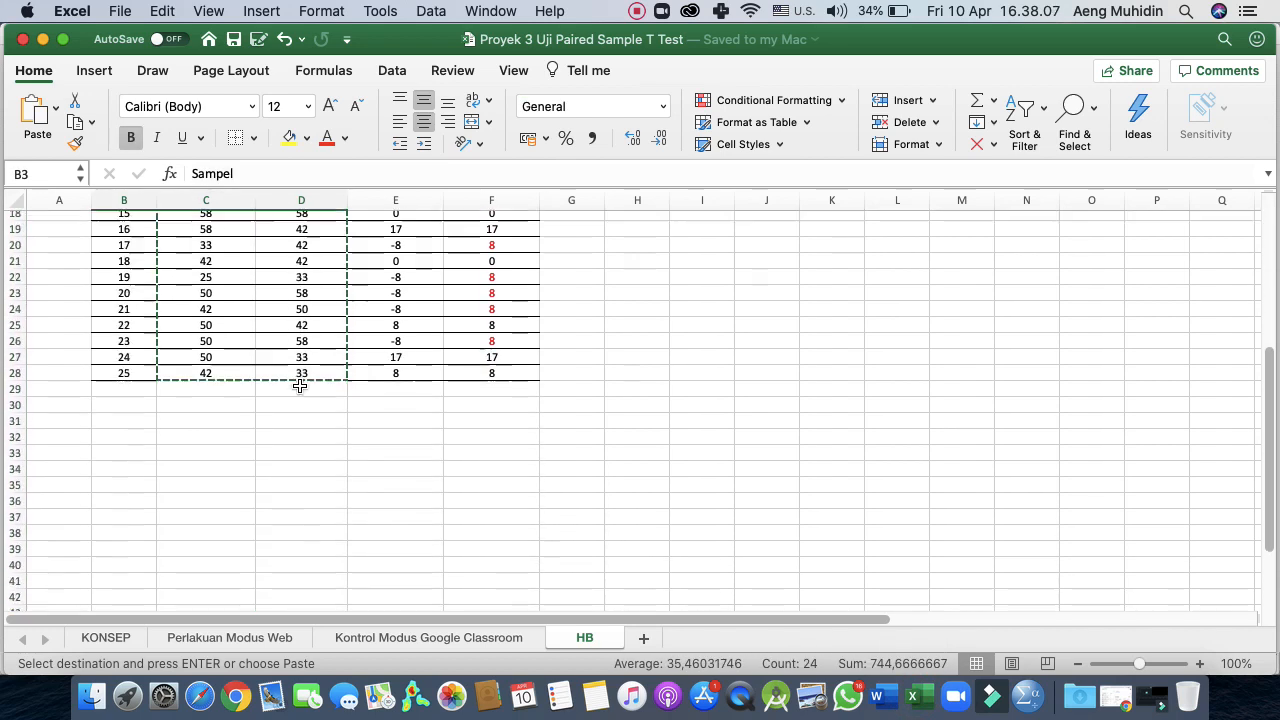
shift+click(325, 355)
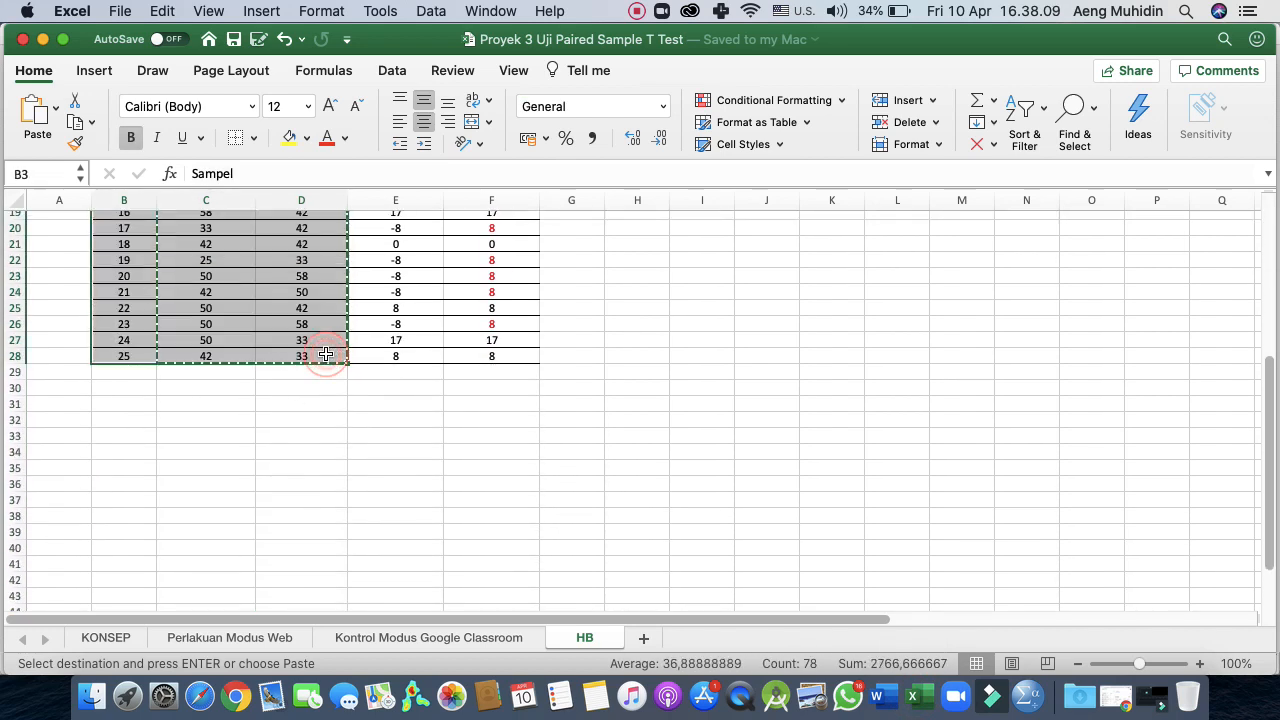
scroll(323, 349, up, 6)
right_click(129, 257)
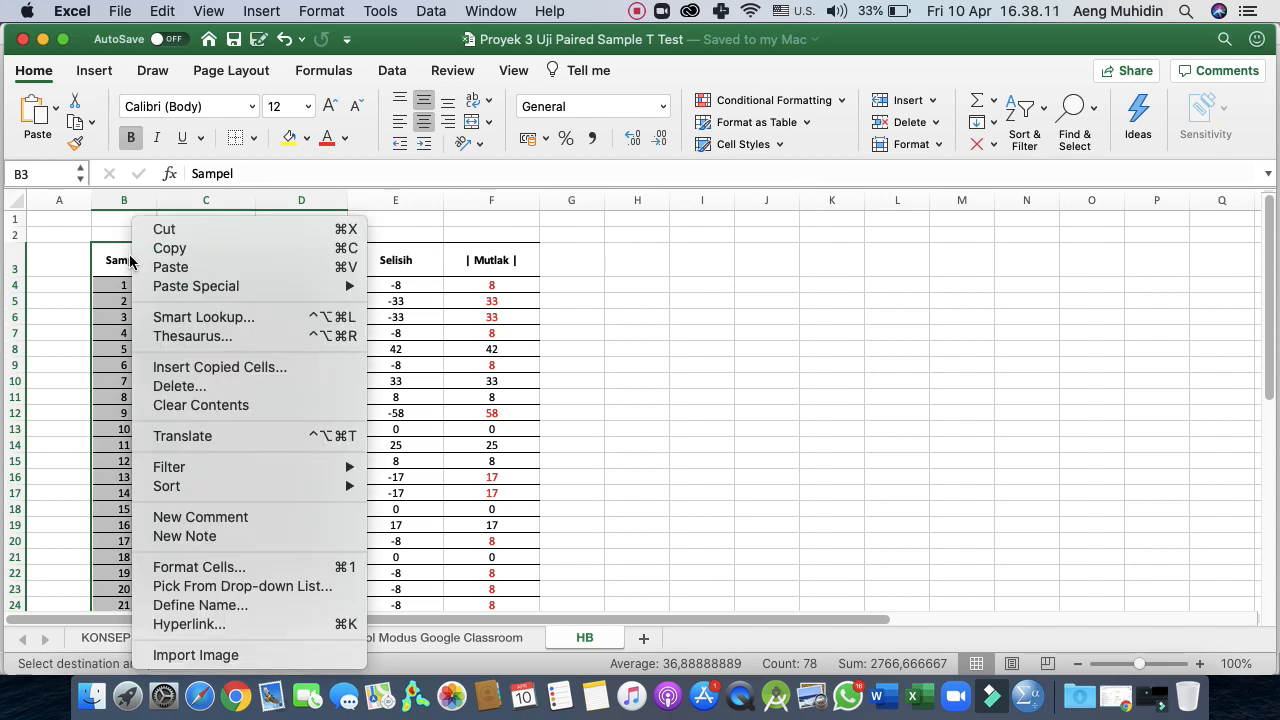
click(165, 249)
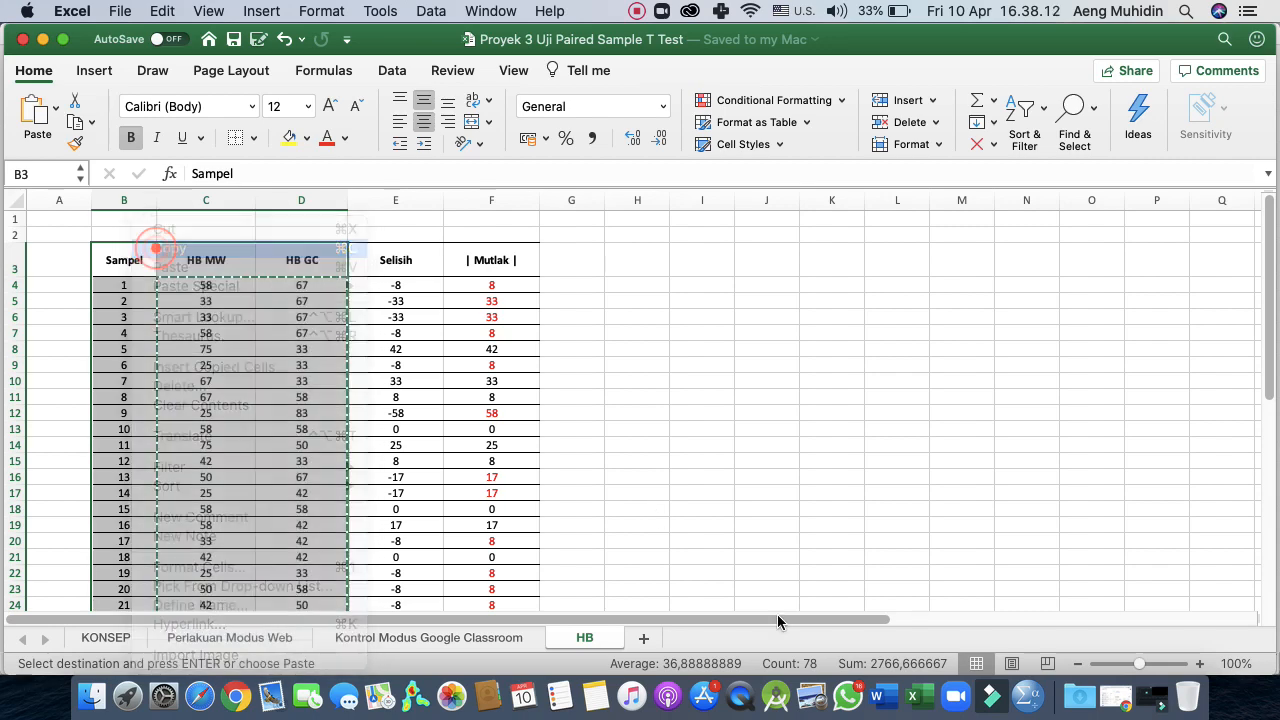
click(886, 697)
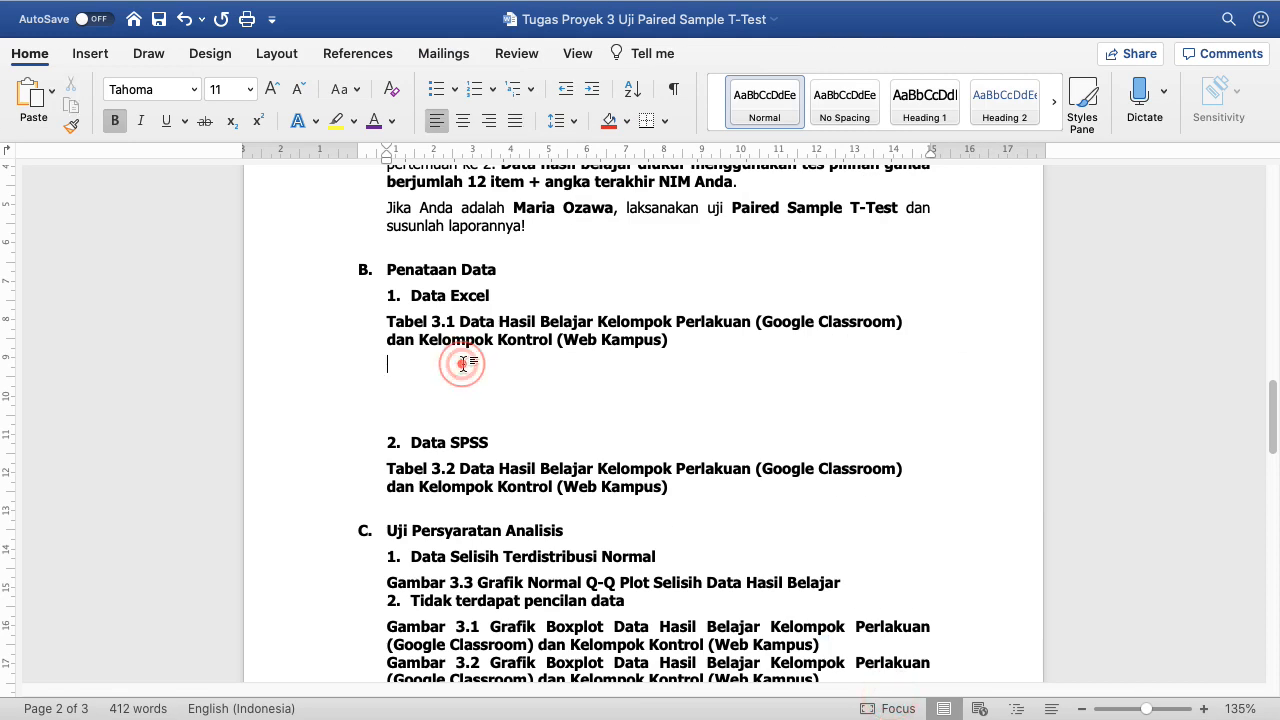
key(super+v)
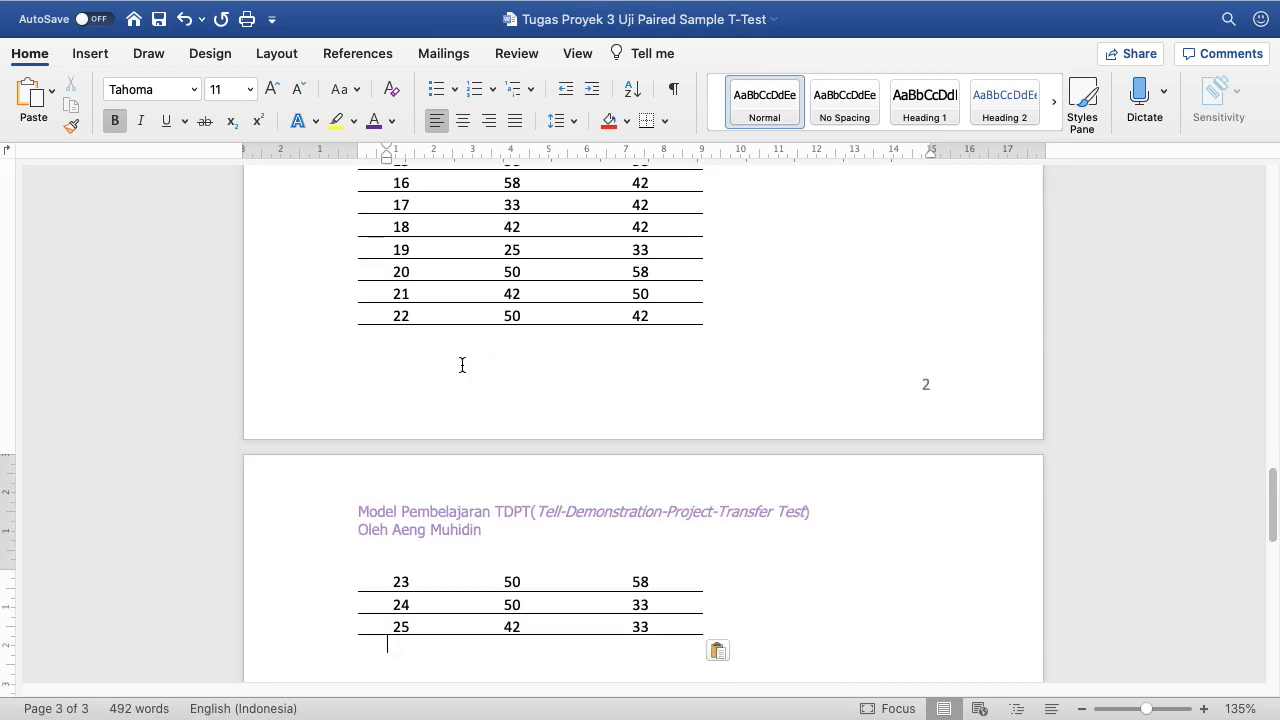
scroll(462, 363, up, 5)
scroll(462, 363, up, 1)
key(super+z)
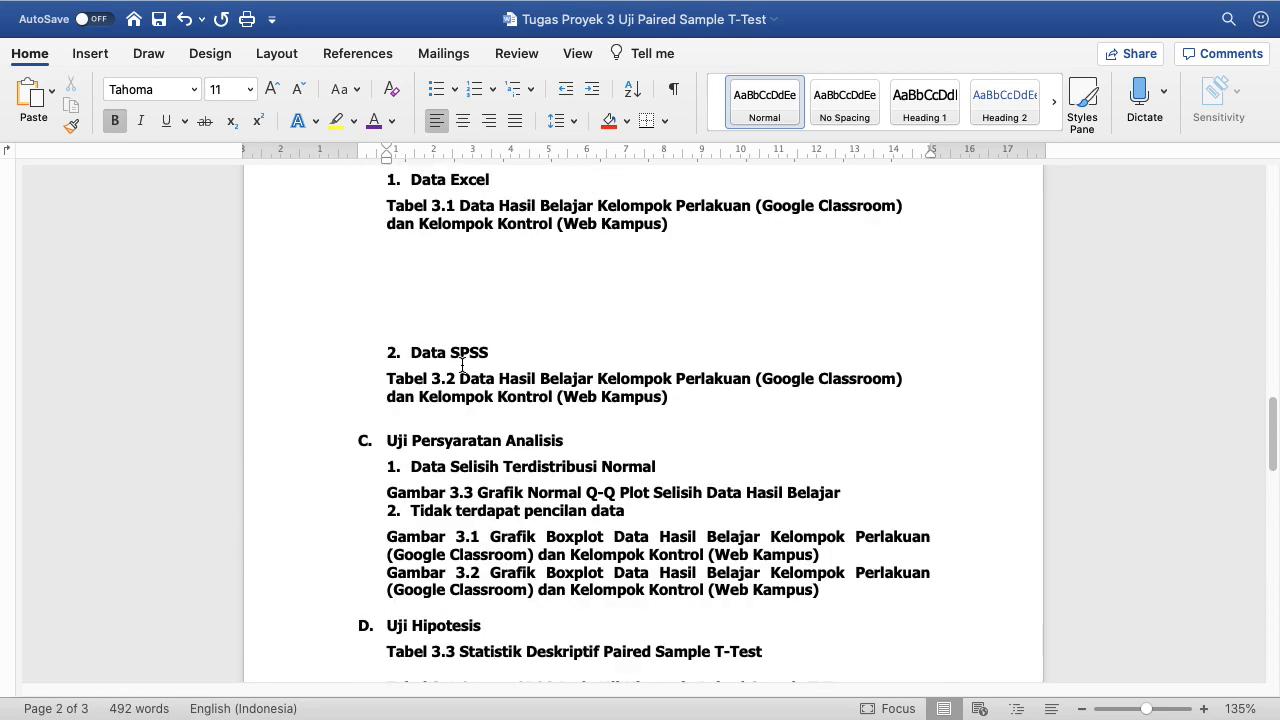
Step: Paste the copied score table in the blank area below the Tabel 3.1 caption
right_click(393, 271)
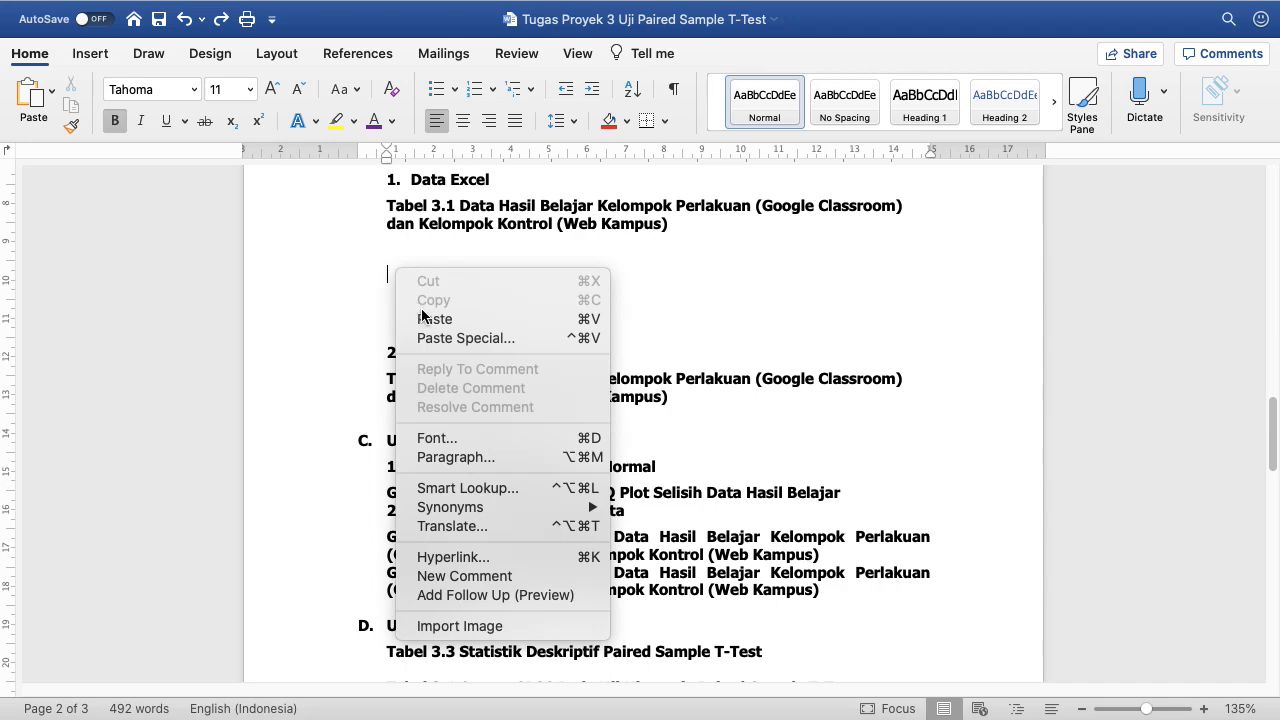
click(418, 316)
scroll(424, 314, down, 5)
scroll(424, 314, up, 6)
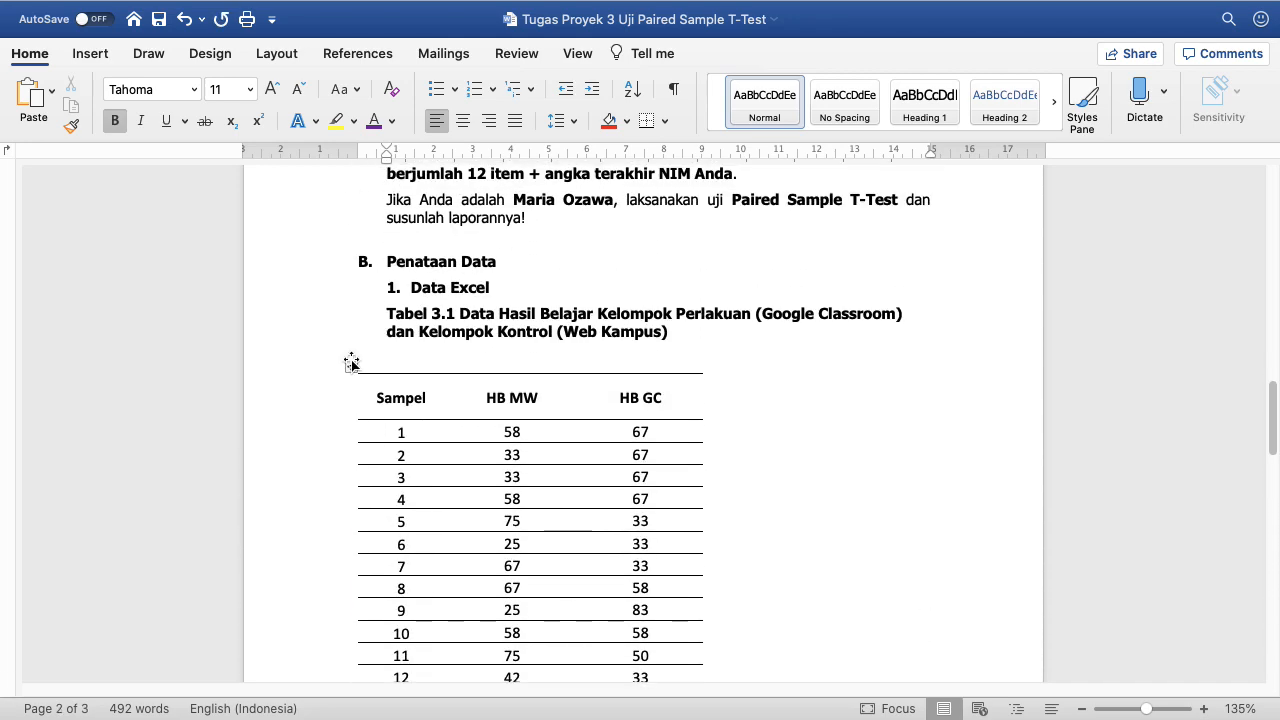
Step: Autofit the whole pasted table to its contents and then to the window width
click(351, 364)
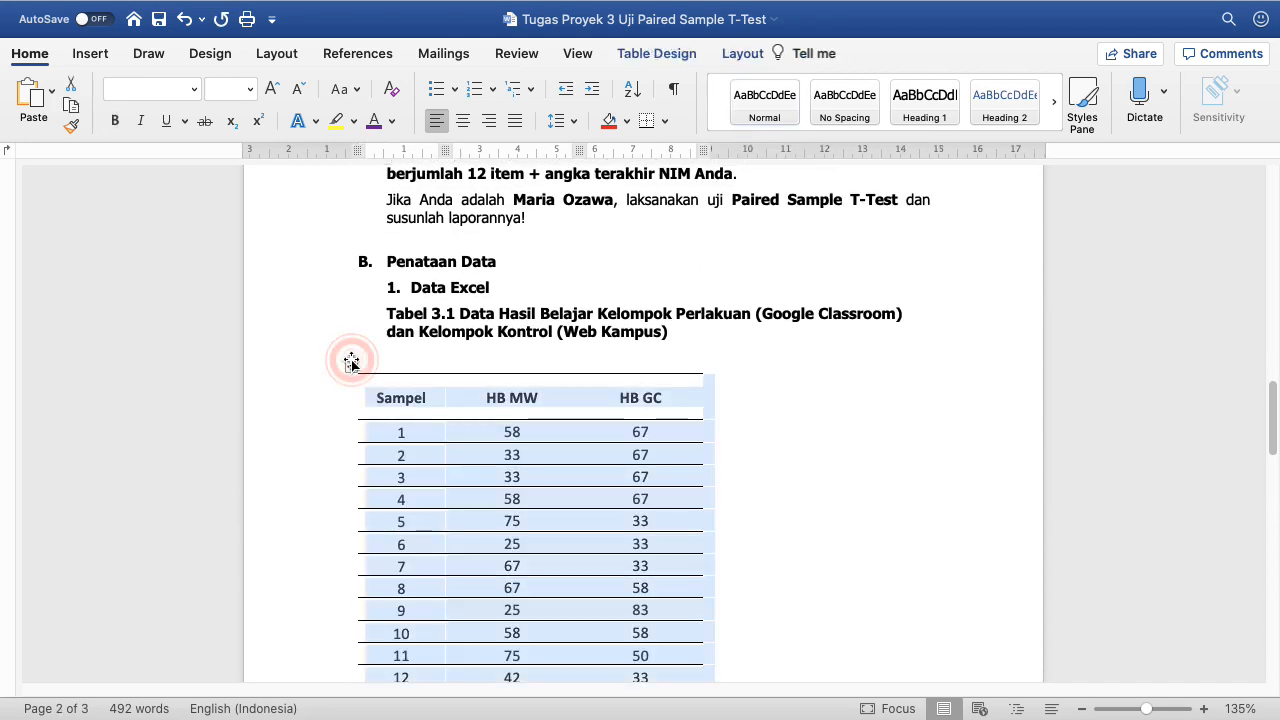
click(744, 55)
click(588, 100)
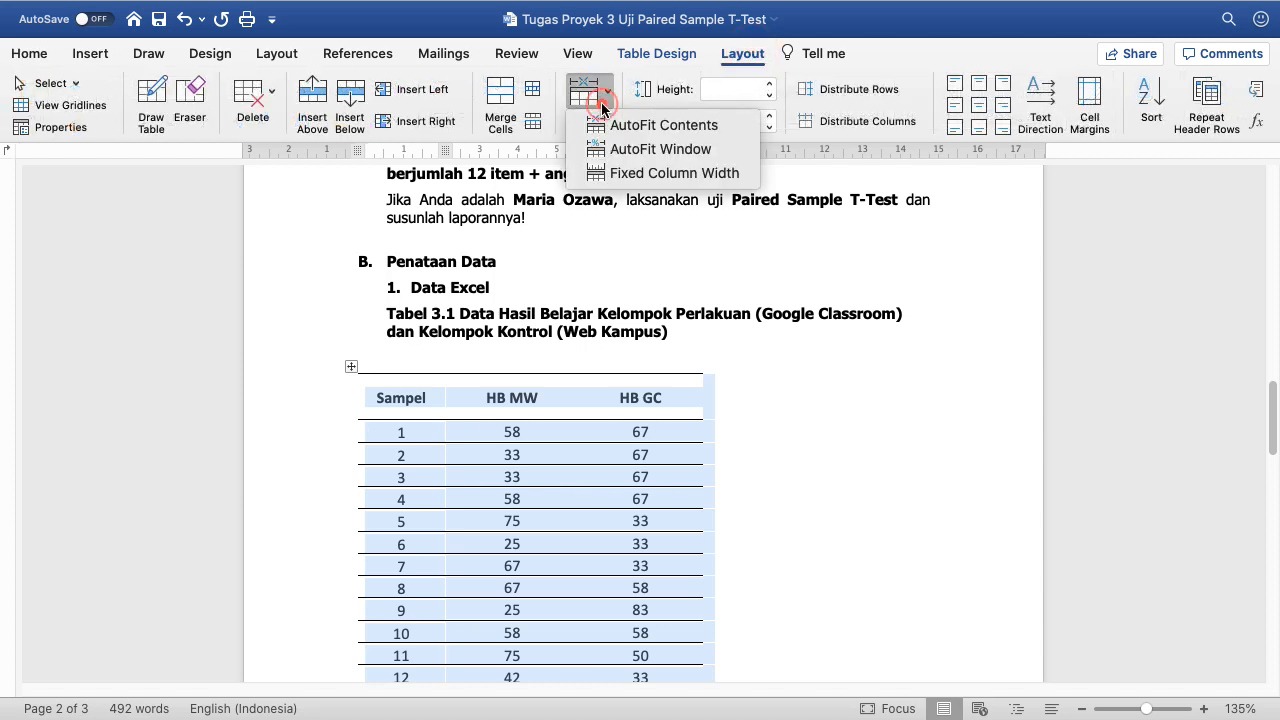
click(622, 126)
click(590, 95)
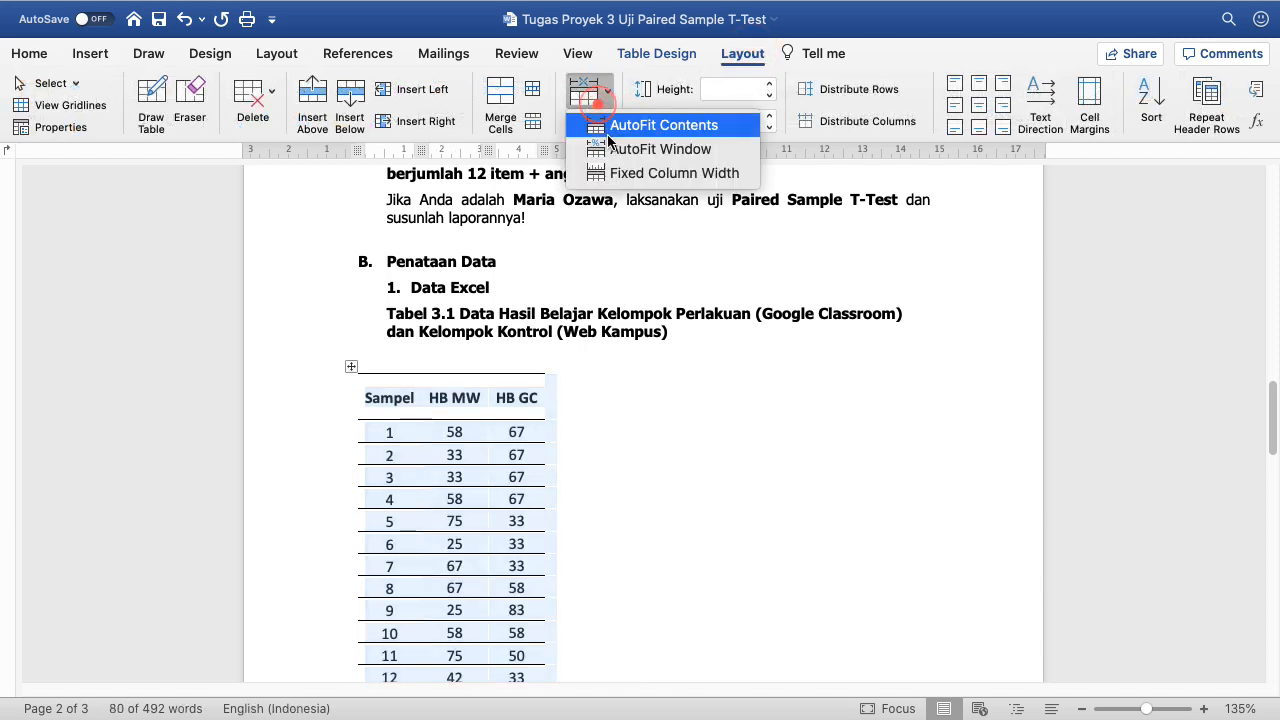
click(618, 150)
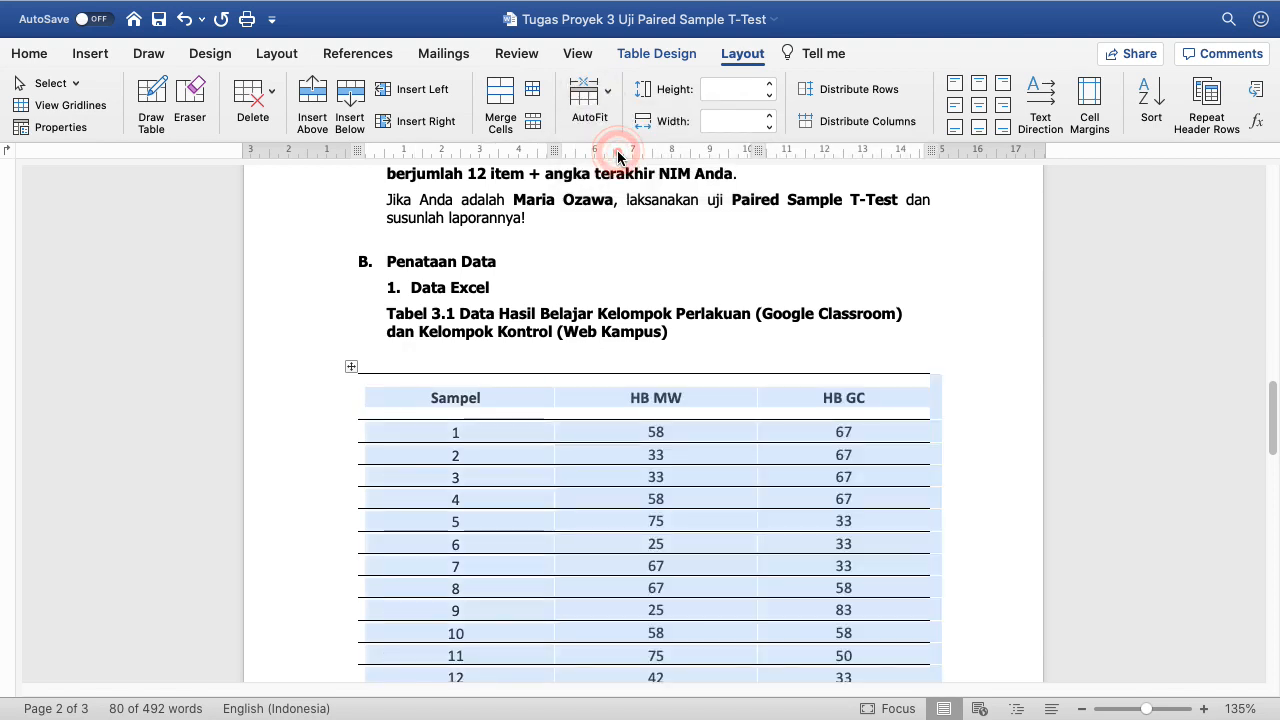
Step: Align the table's left edge with the Tabel 3.1 caption and delete the empty line between caption and table
click(435, 402)
drag(356, 401, 386, 401)
click(408, 359)
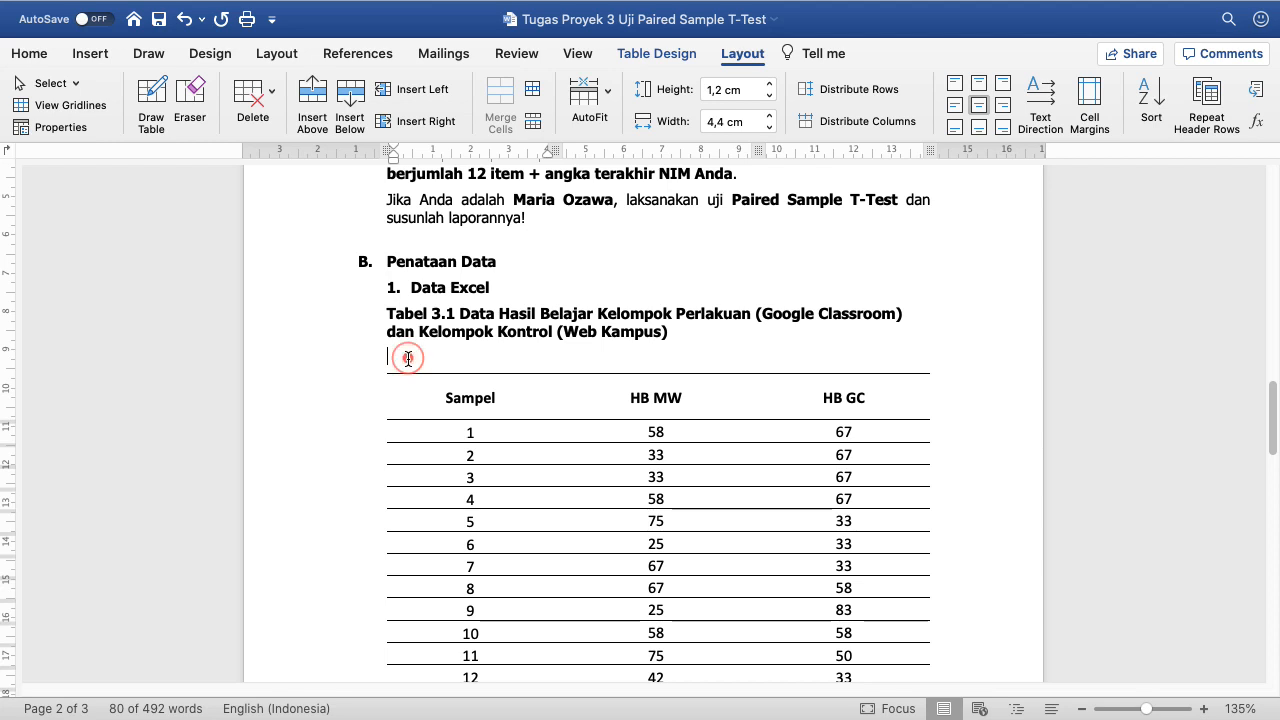
key(Delete)
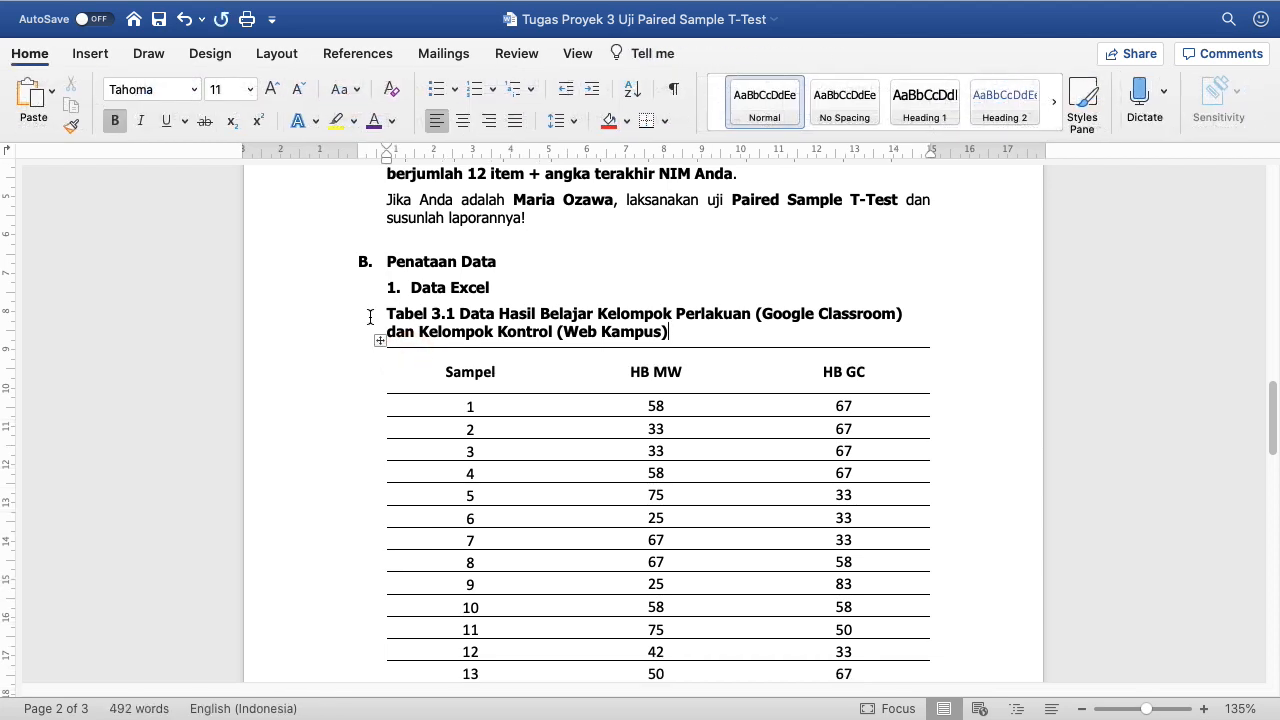
Step: Set the Sampel, HB MW and HB GC row to repeat as the header row at the top of each page
scroll(388, 374, down, 2)
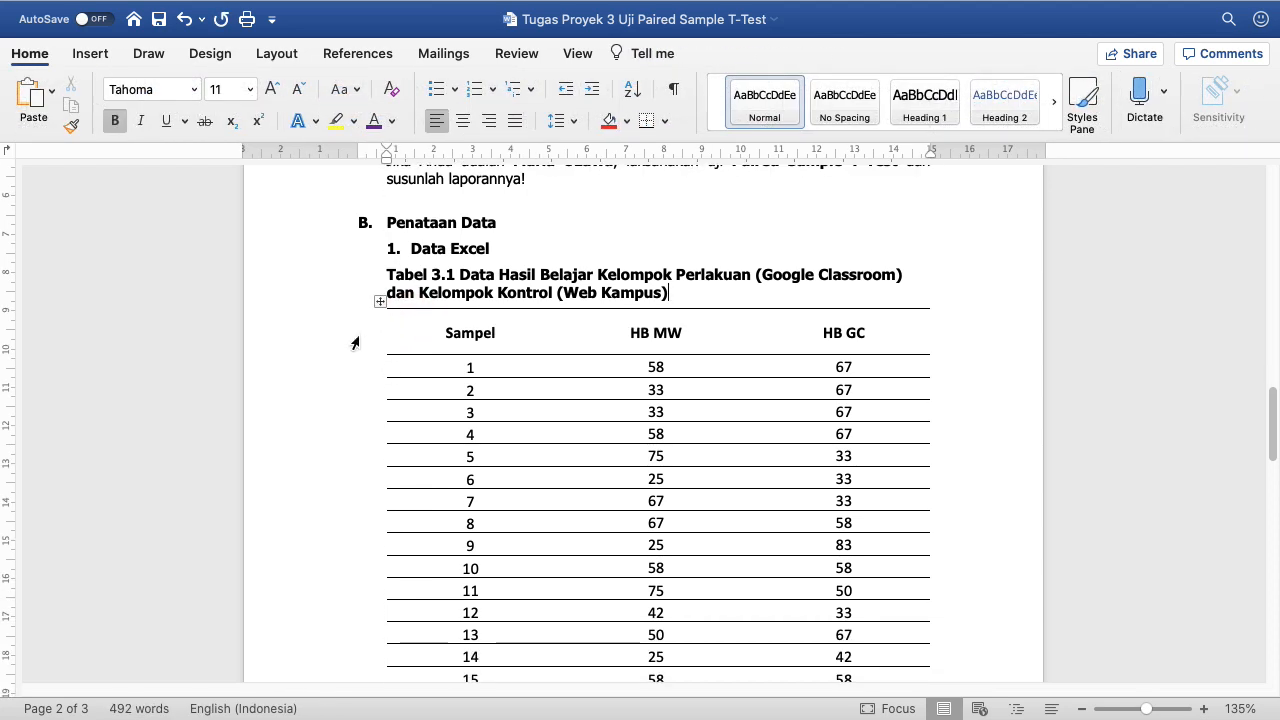
click(350, 343)
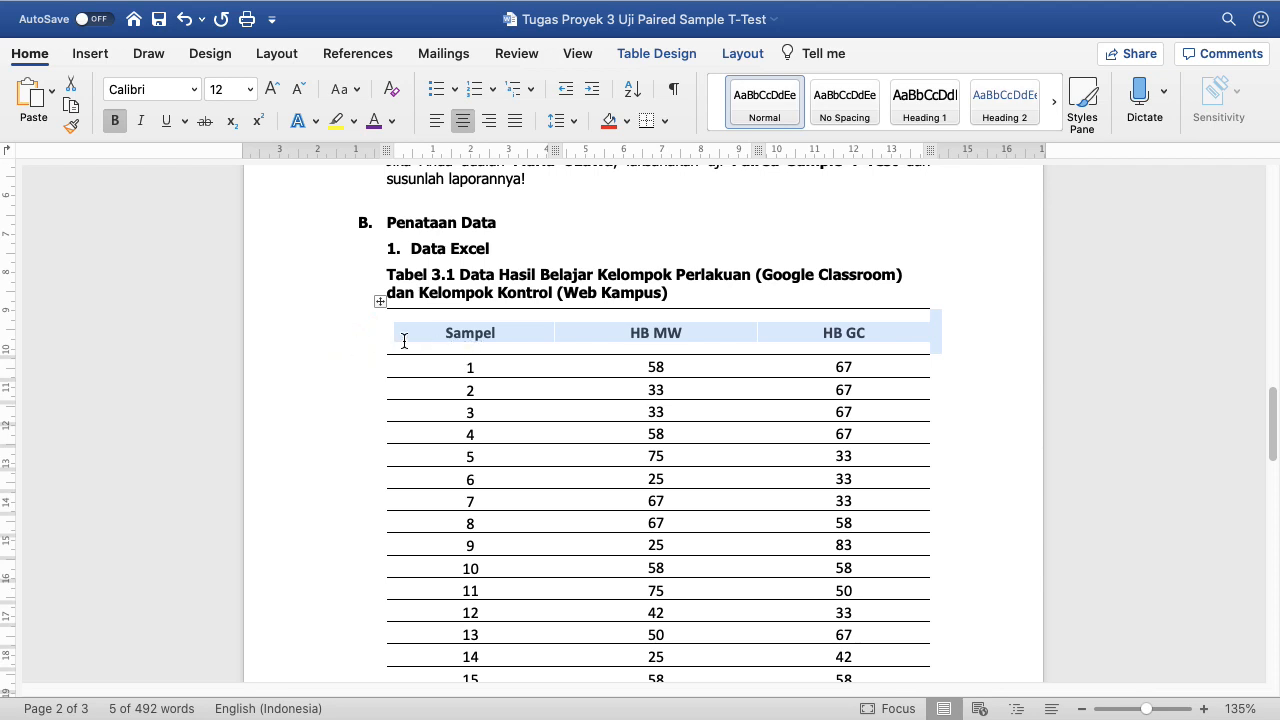
right_click(363, 342)
click(420, 477)
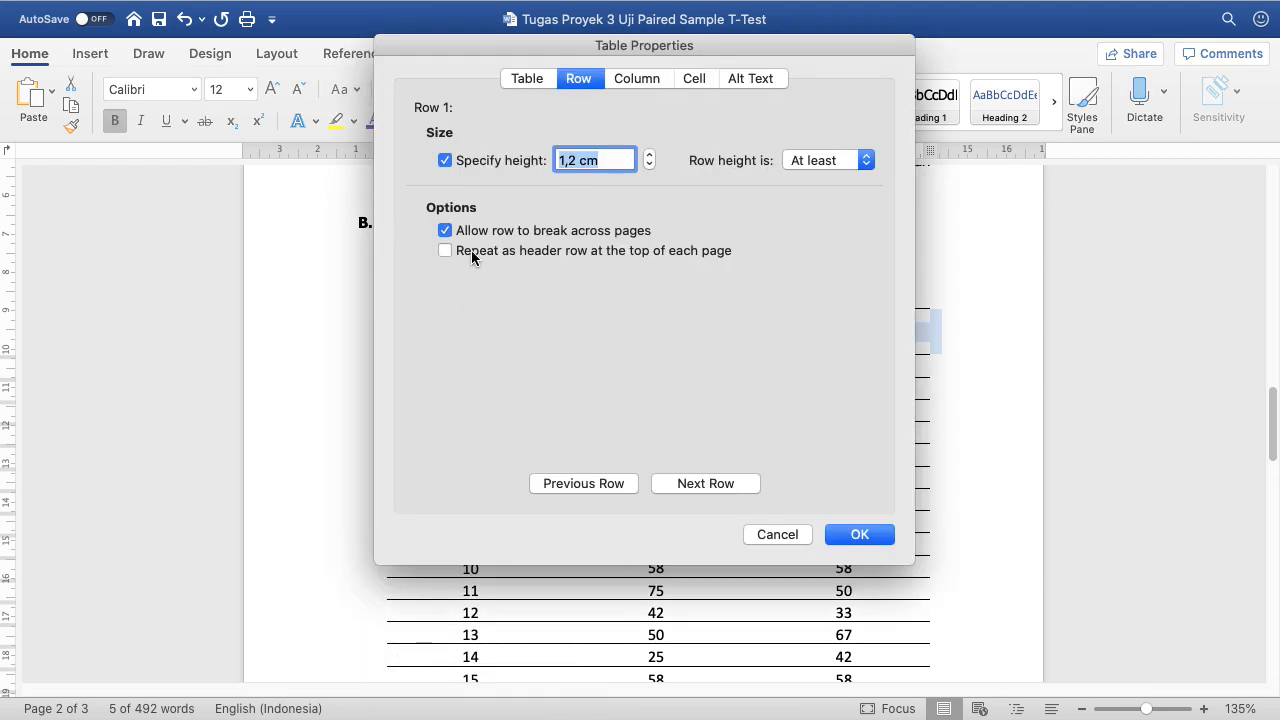
click(470, 254)
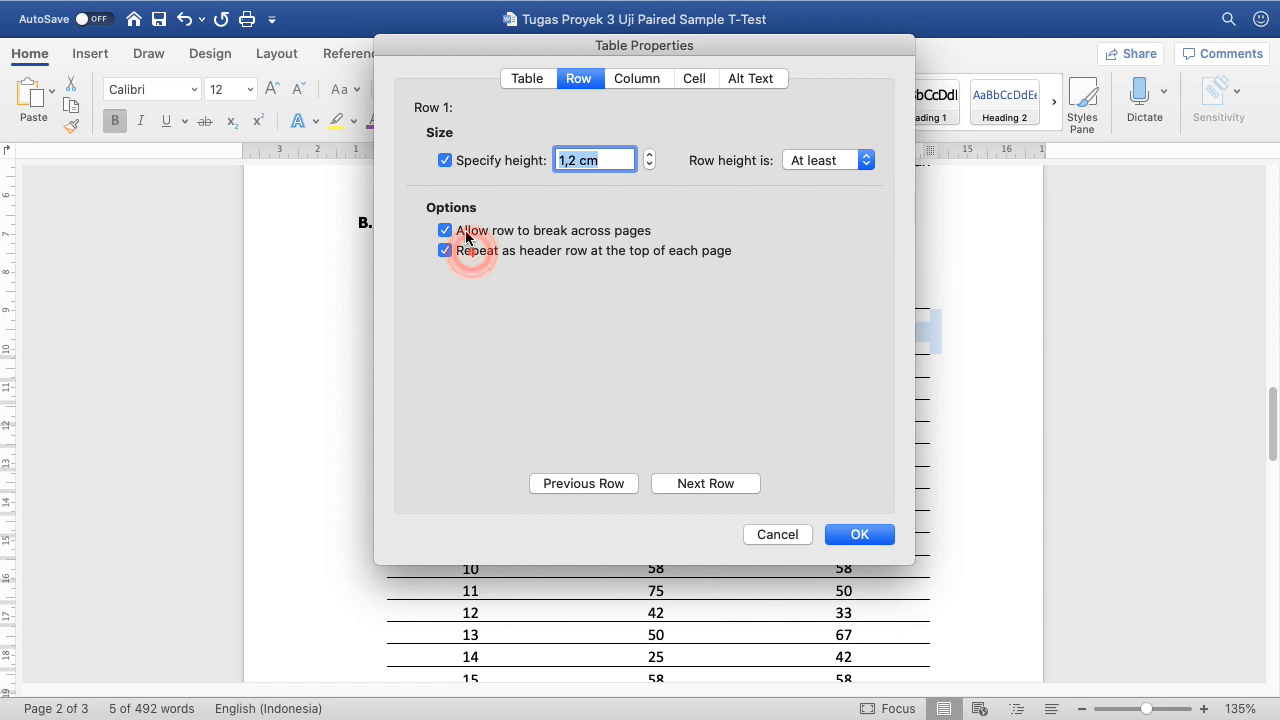
click(846, 535)
Step: Review the Tabel 3.1 table from its caption to its last rows, including the header row on the following page
scroll(634, 433, down, 10)
scroll(634, 437, down, 2)
click(362, 458)
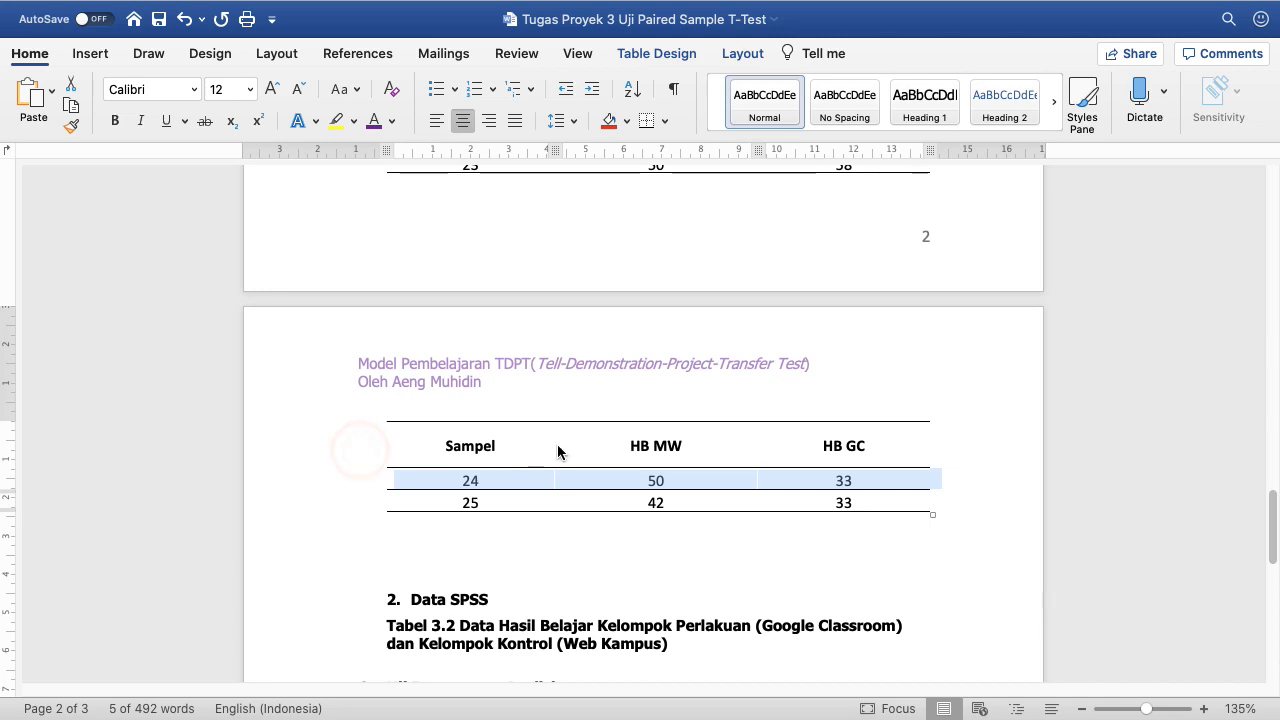
scroll(731, 442, up, 15)
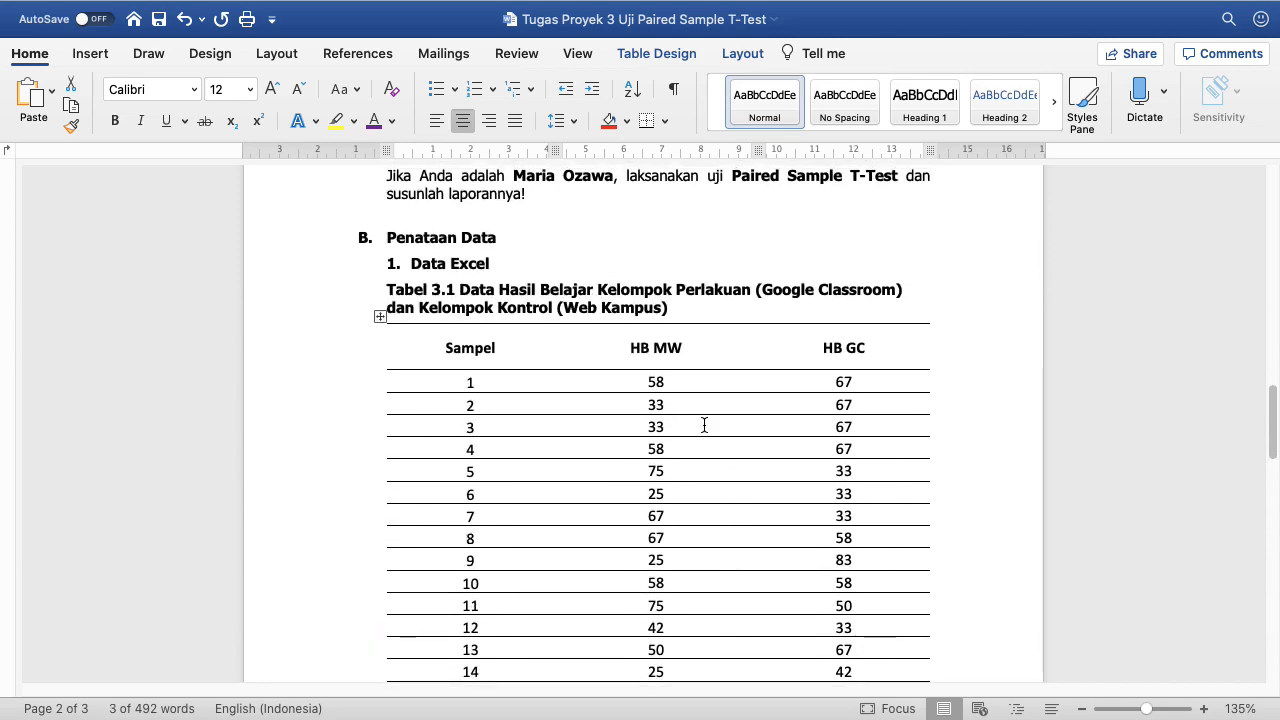
click(552, 318)
scroll(552, 318, down, 7)
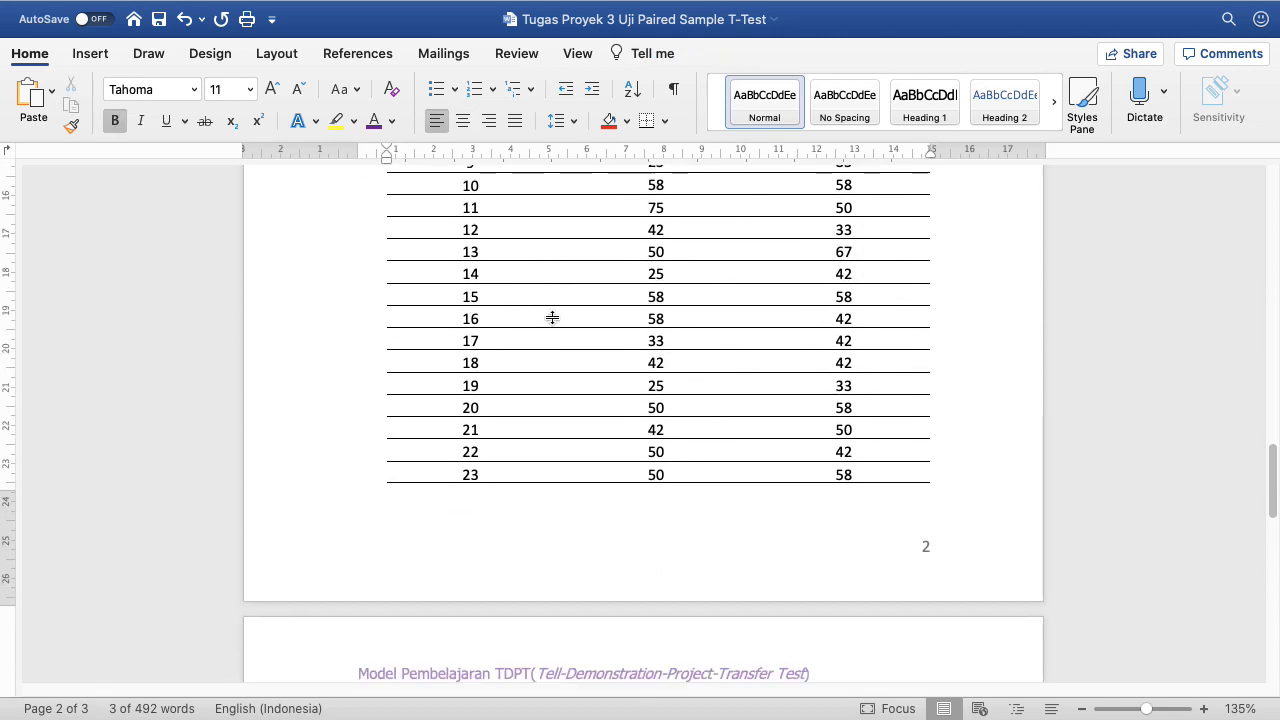
scroll(552, 317, up, 10)
scroll(552, 317, down, 10)
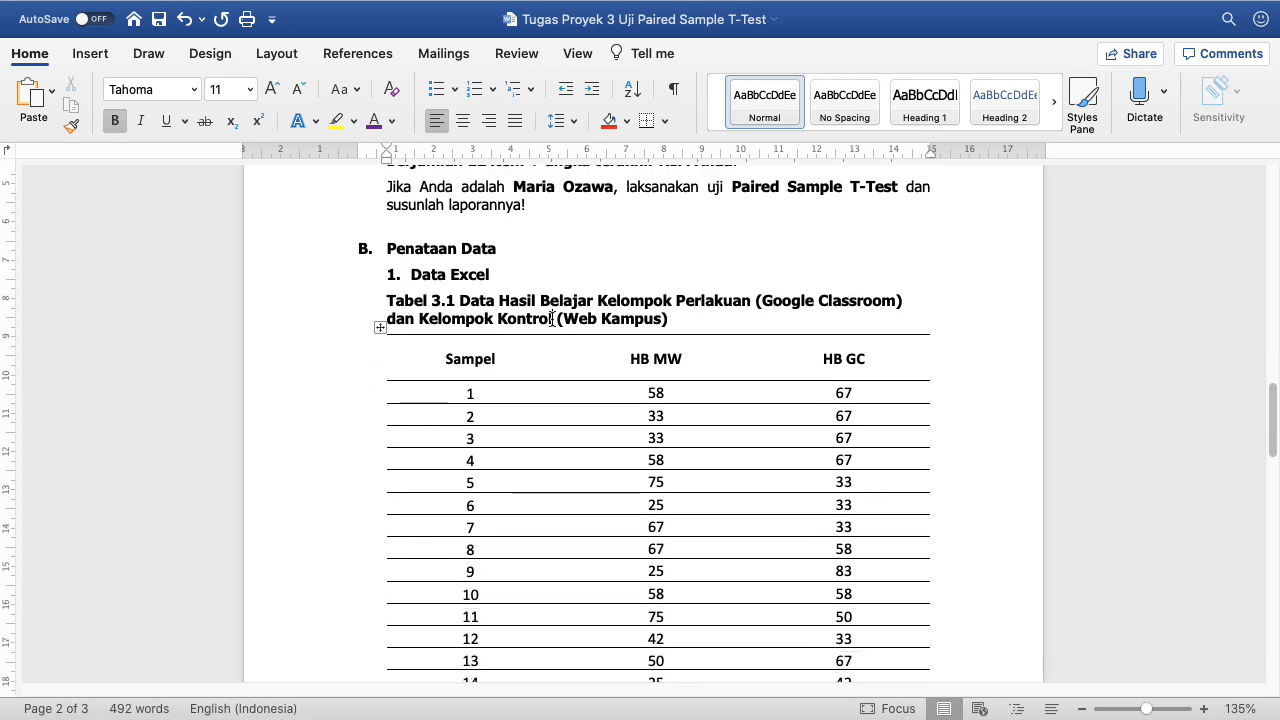
scroll(551, 317, down, 11)
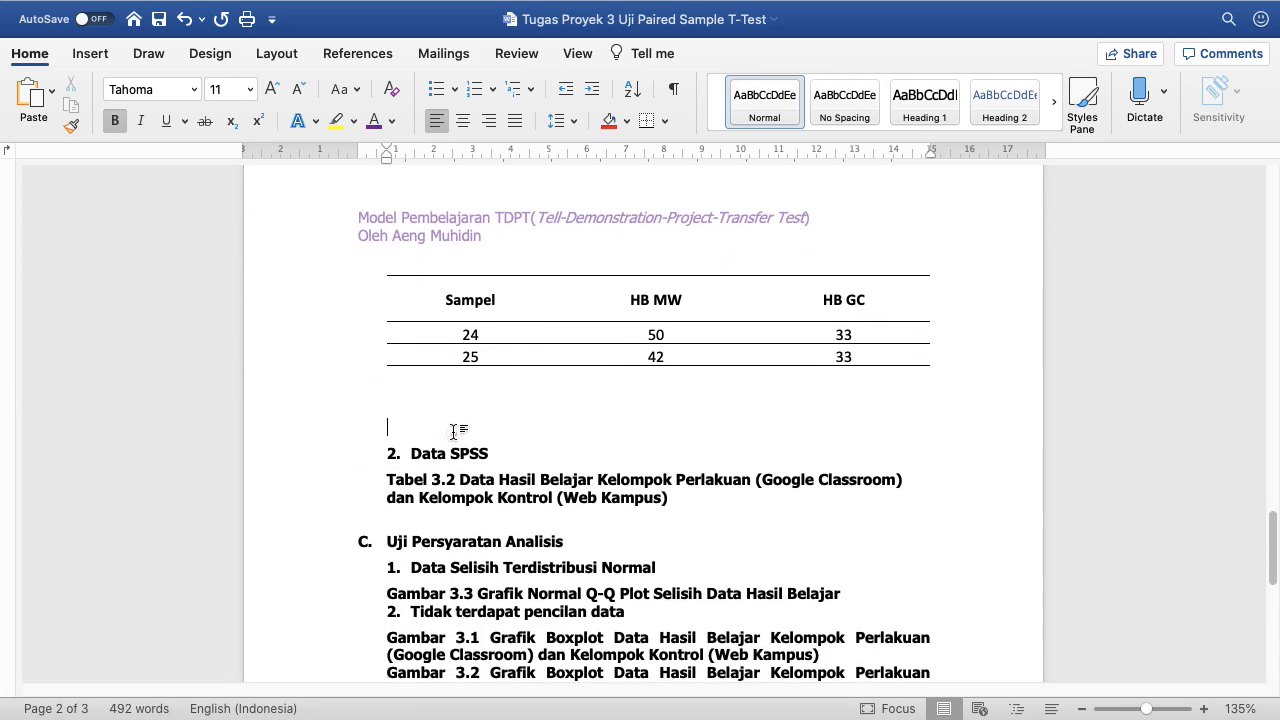
Step: Remove one blank line above the Data SPSS heading and add a blank line below the Tabel 3.2 caption
click(453, 430)
key(BackSpace)
key(Down)
key(Down)
key(Down)
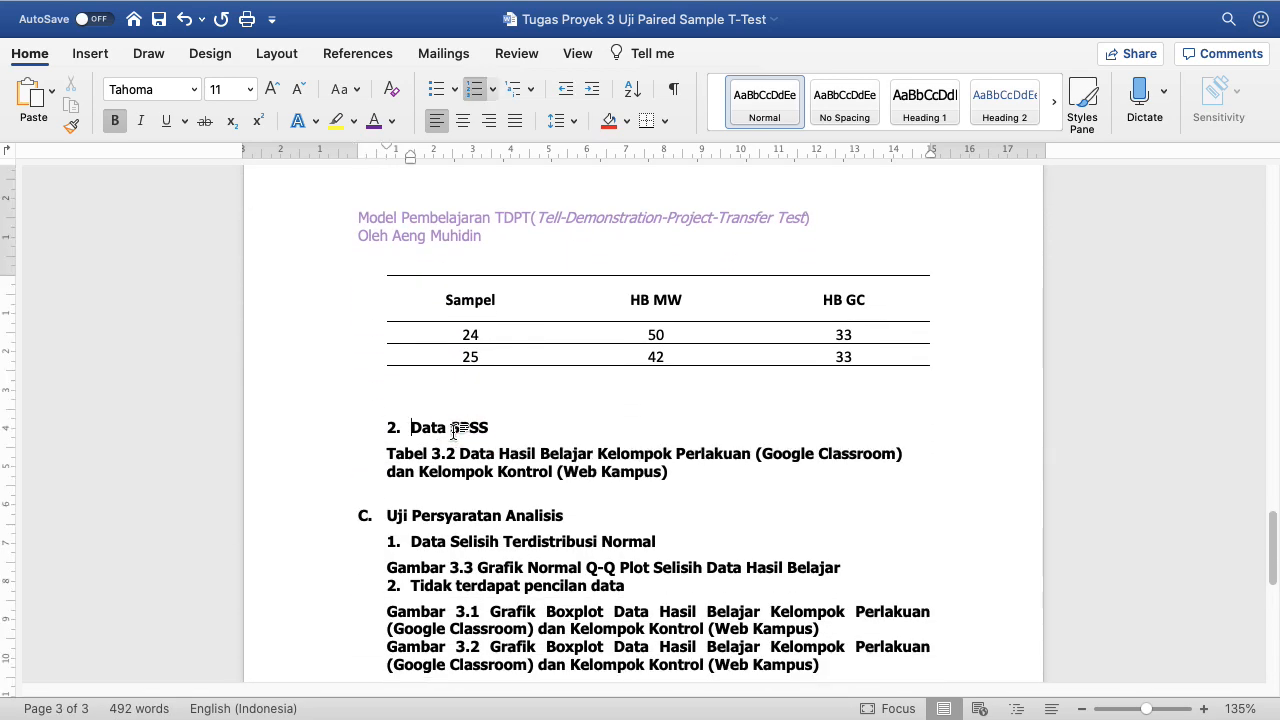
key(Return)
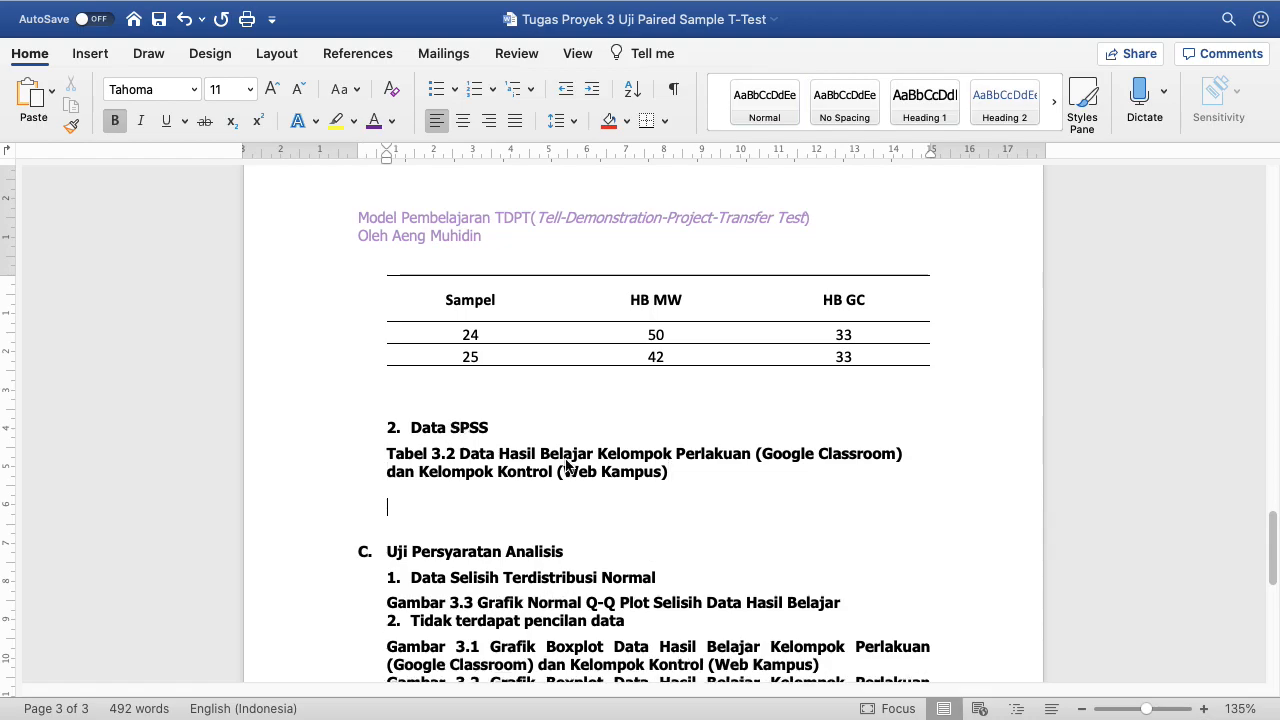
Step: Switch to SPSS and show the HBMW and HBGC scores in Data View from the first row
key(ctrl+Left)
click(1026, 698)
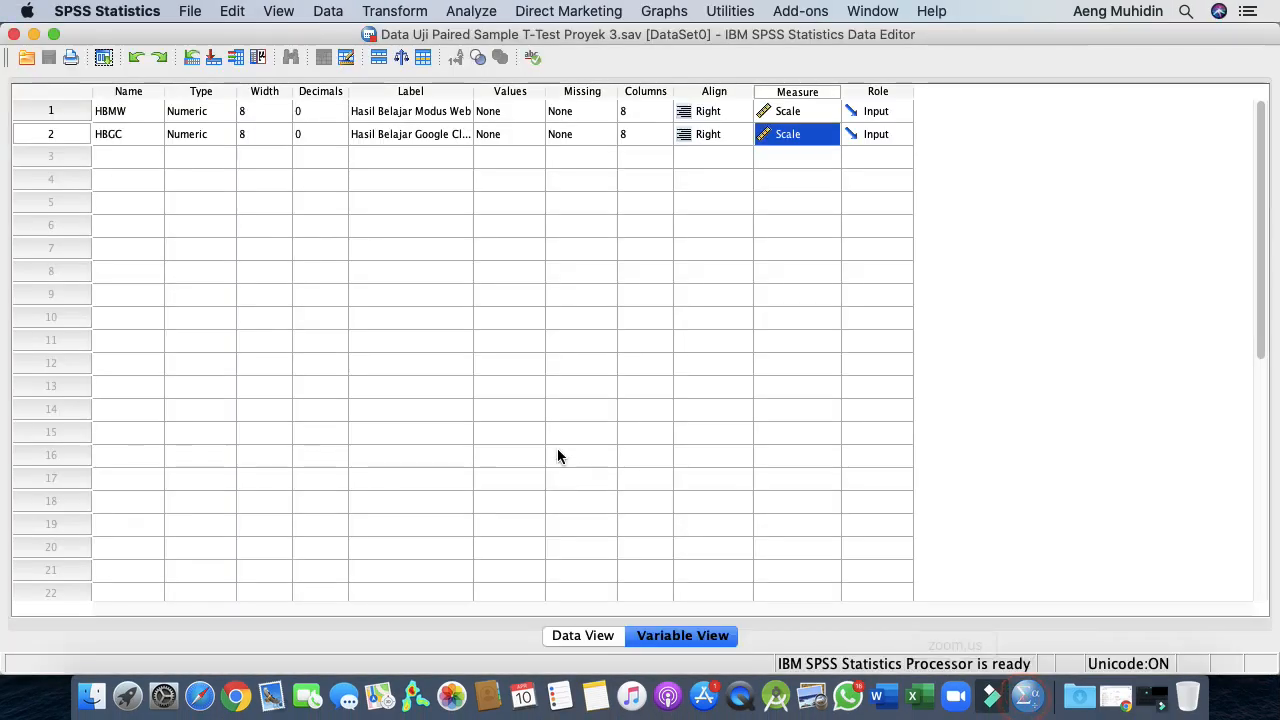
click(587, 637)
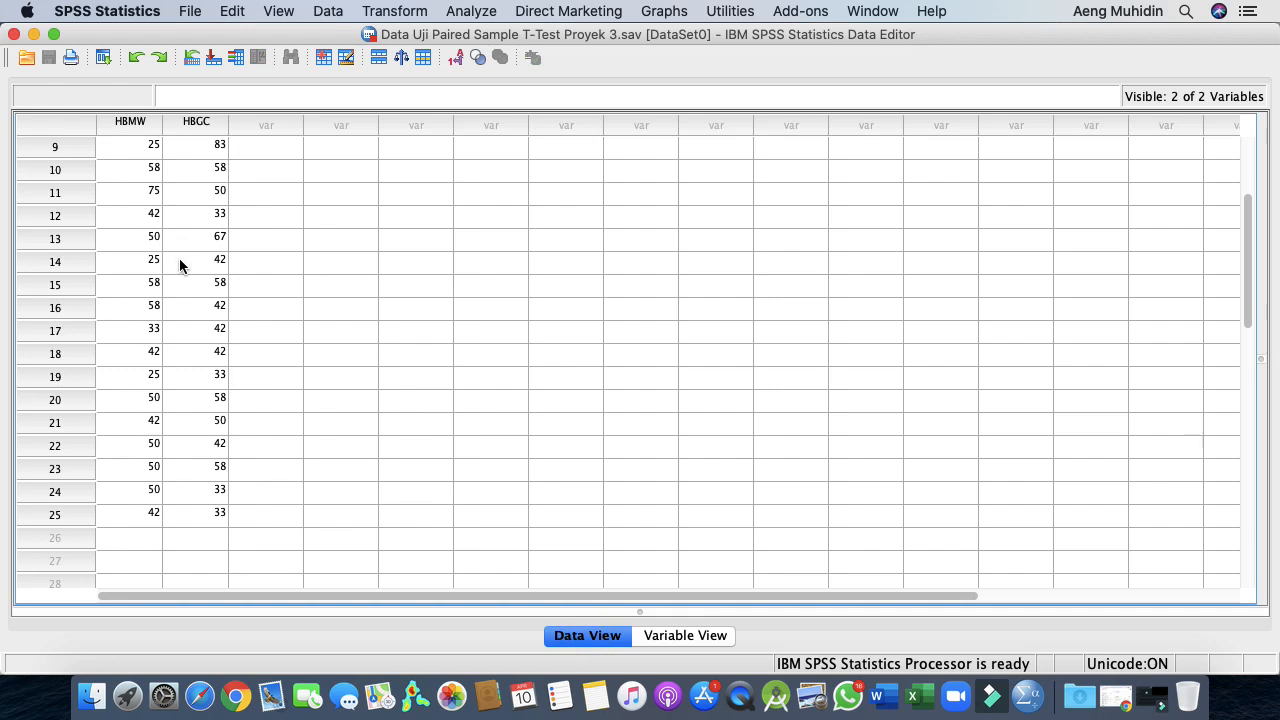
scroll(180, 260, up, 3)
scroll(185, 270, right, 3)
scroll(185, 272, left, 2)
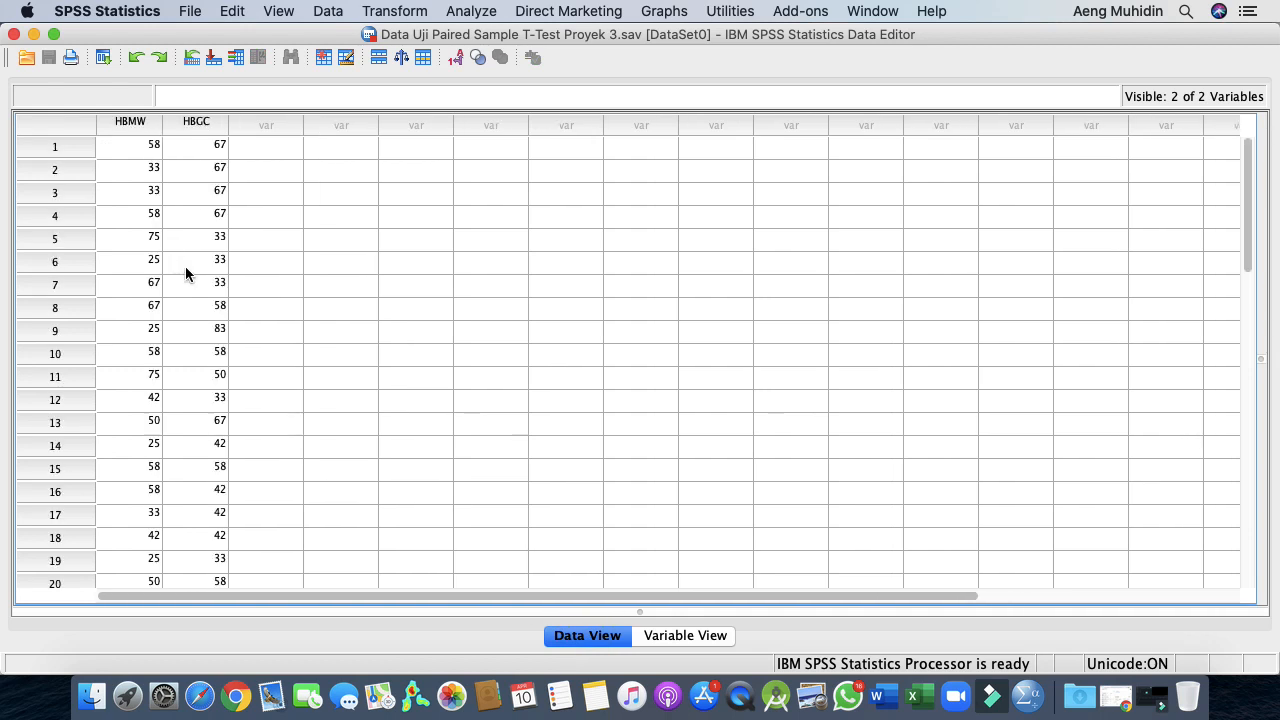
click(131, 148)
scroll(213, 323, down, 5)
scroll(213, 323, up, 1)
scroll(213, 326, up, 4)
shift+click(217, 461)
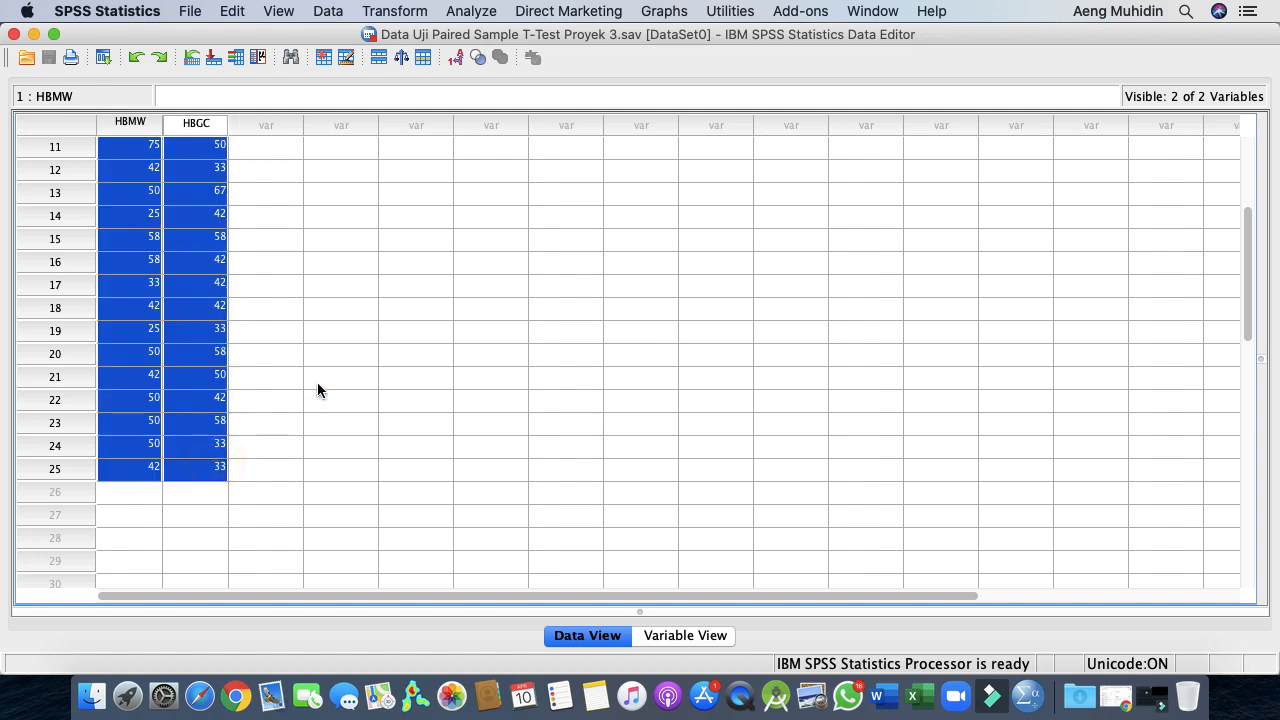
scroll(318, 390, up, 4)
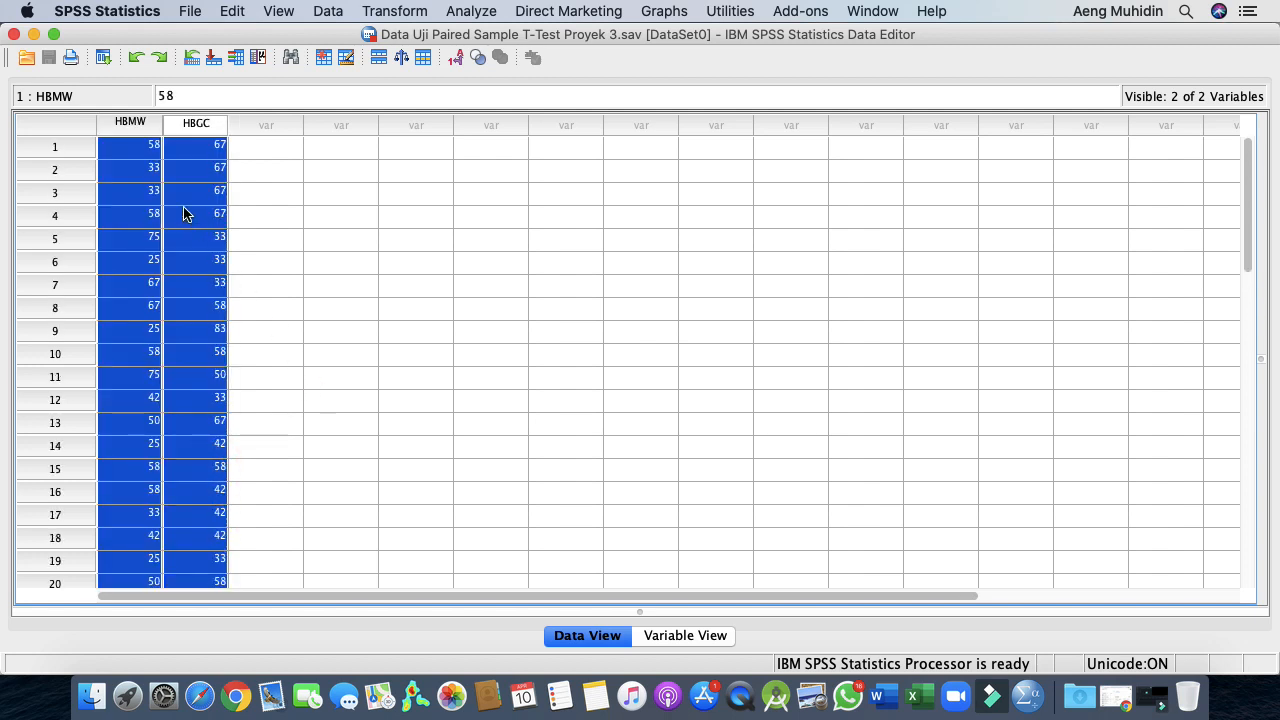
Step: Copy the HBMW and HBGC scores of all 25 rows in Data View
click(133, 148)
scroll(205, 330, down, 5)
scroll(205, 330, up, 2)
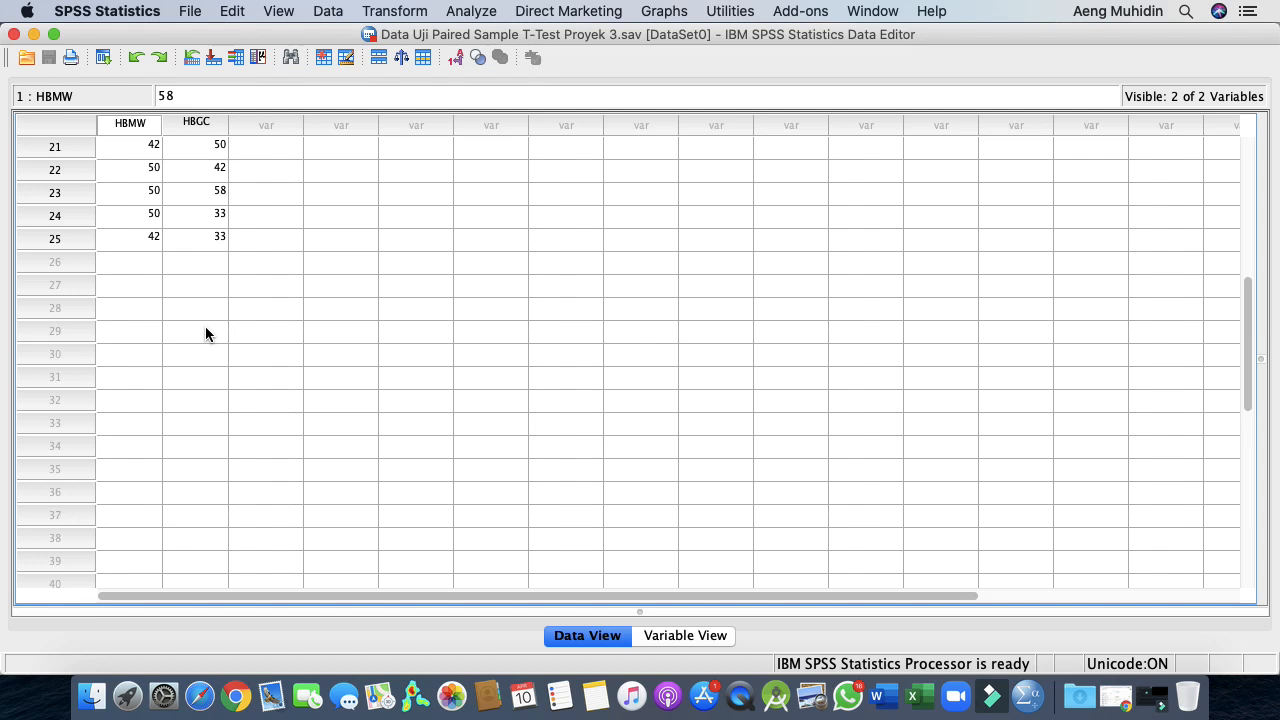
shift+click(220, 243)
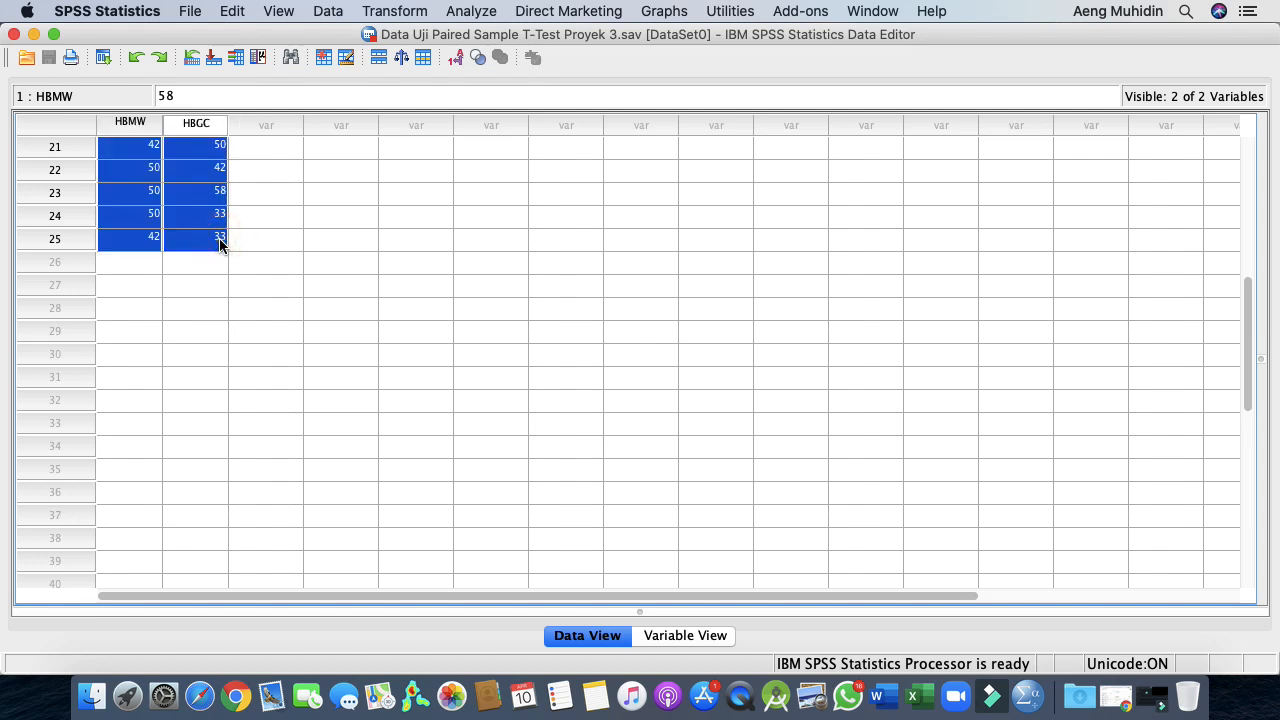
click(232, 12)
click(263, 98)
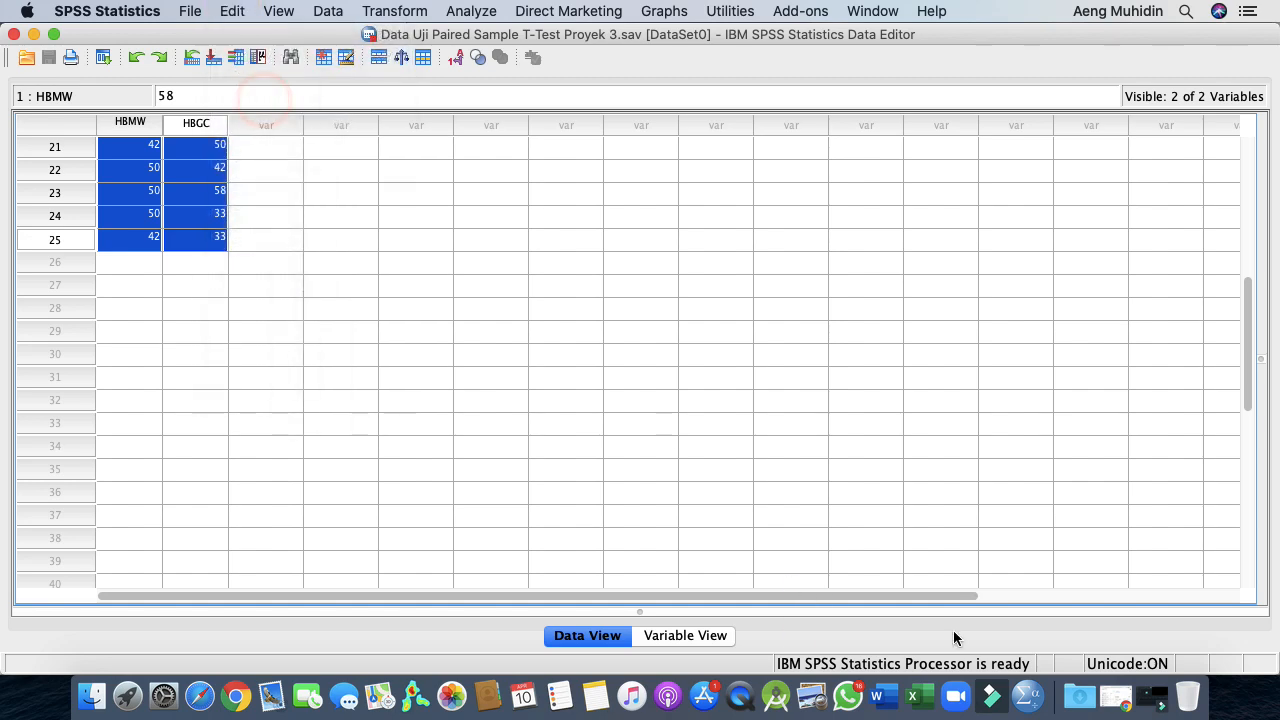
Step: Switch to Word, add two blank lines below the Tabel 3.2 caption and paste the copied scores there
click(876, 695)
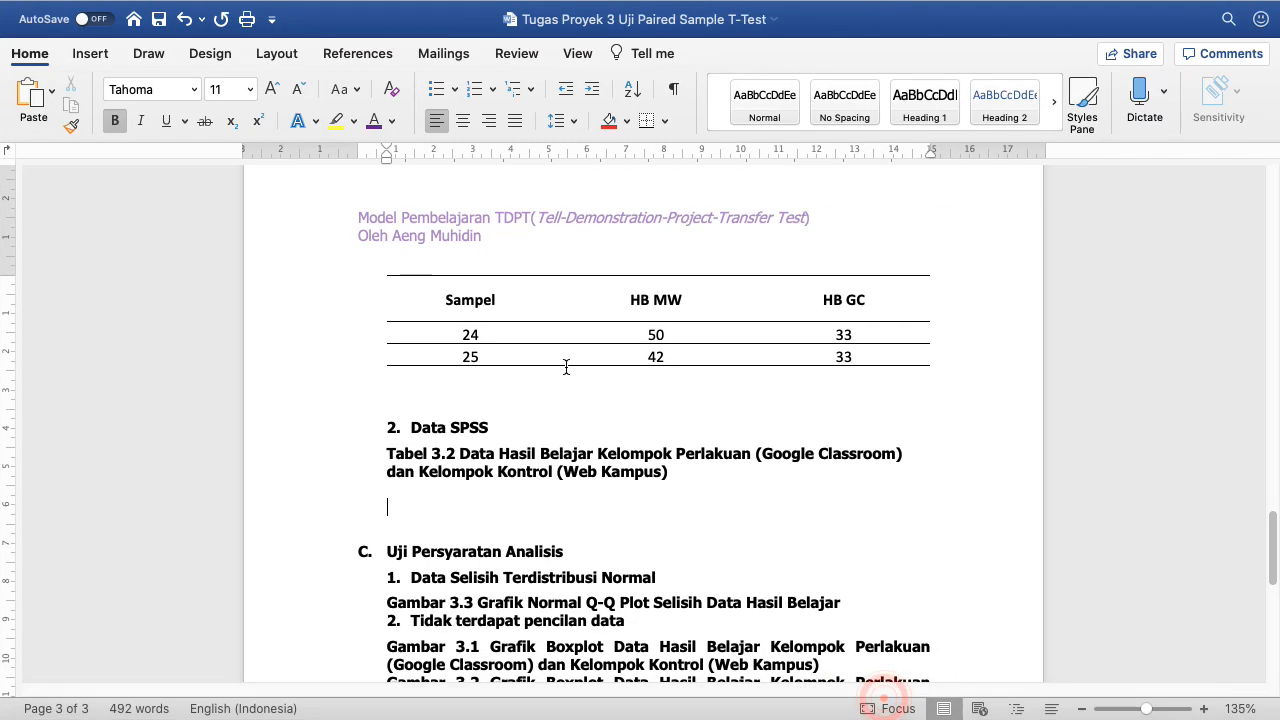
key(Return)
key(Return)
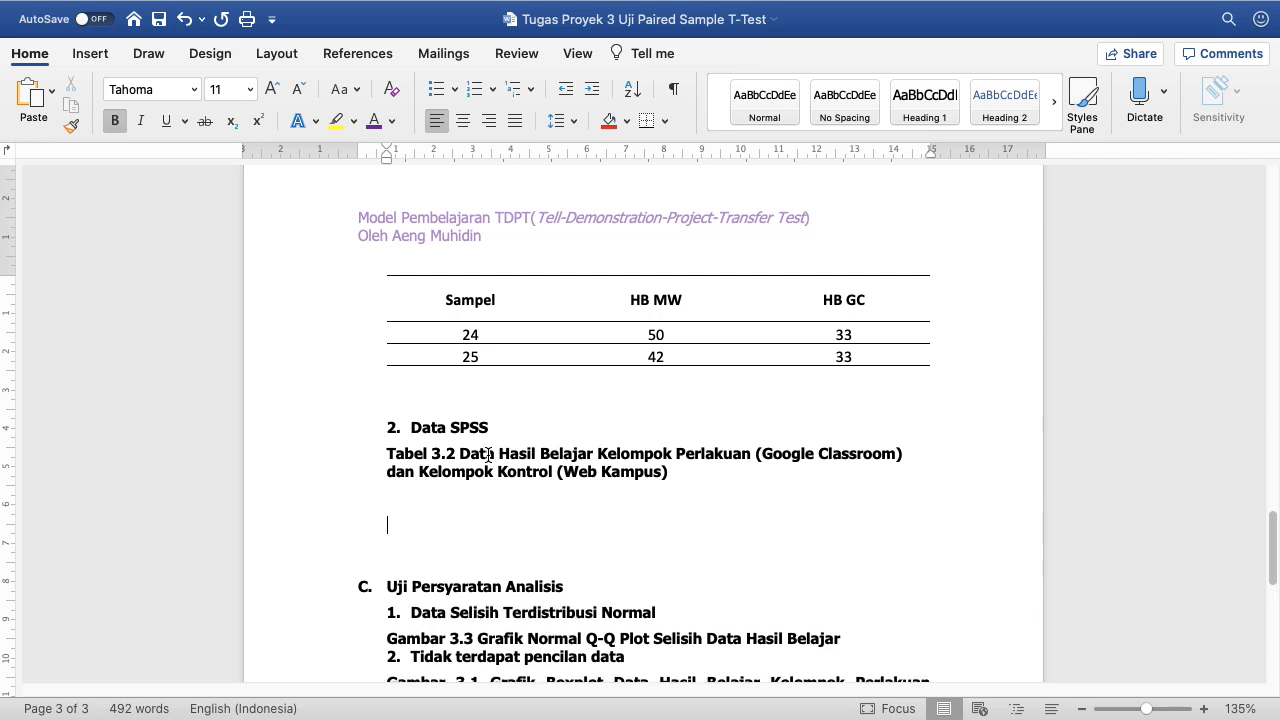
key(super+v)
Step: Turn the pasted scores under the Tabel 3.2 caption into a two-column table and remove their bold formatting
scroll(488, 455, up, 10)
scroll(488, 457, down, 3)
triple_click(383, 531)
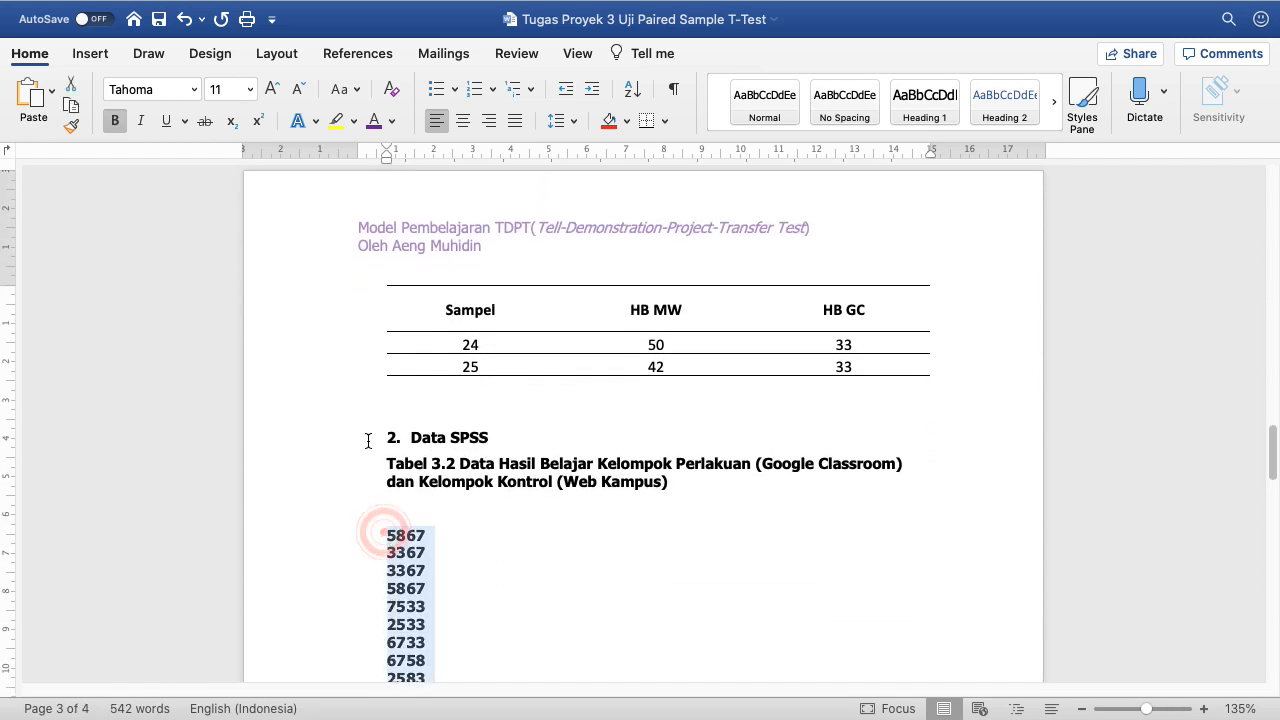
click(77, 56)
click(97, 95)
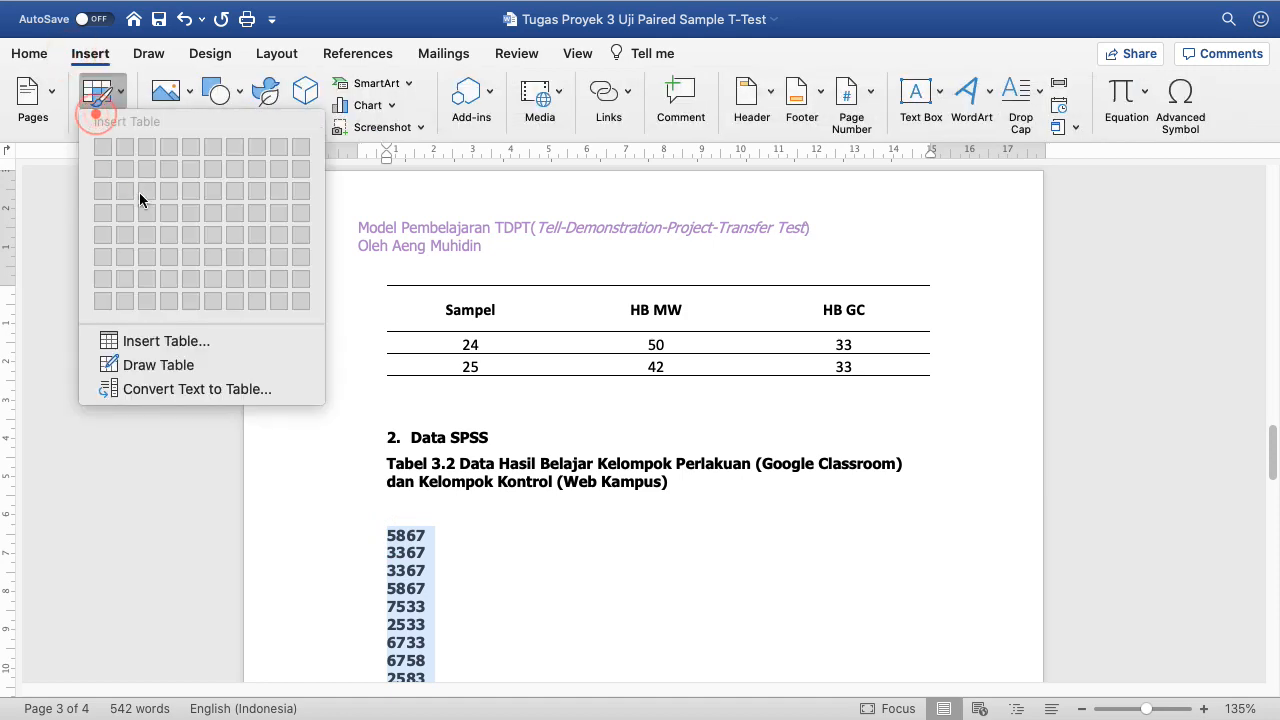
click(134, 340)
scroll(350, 503, down, 2)
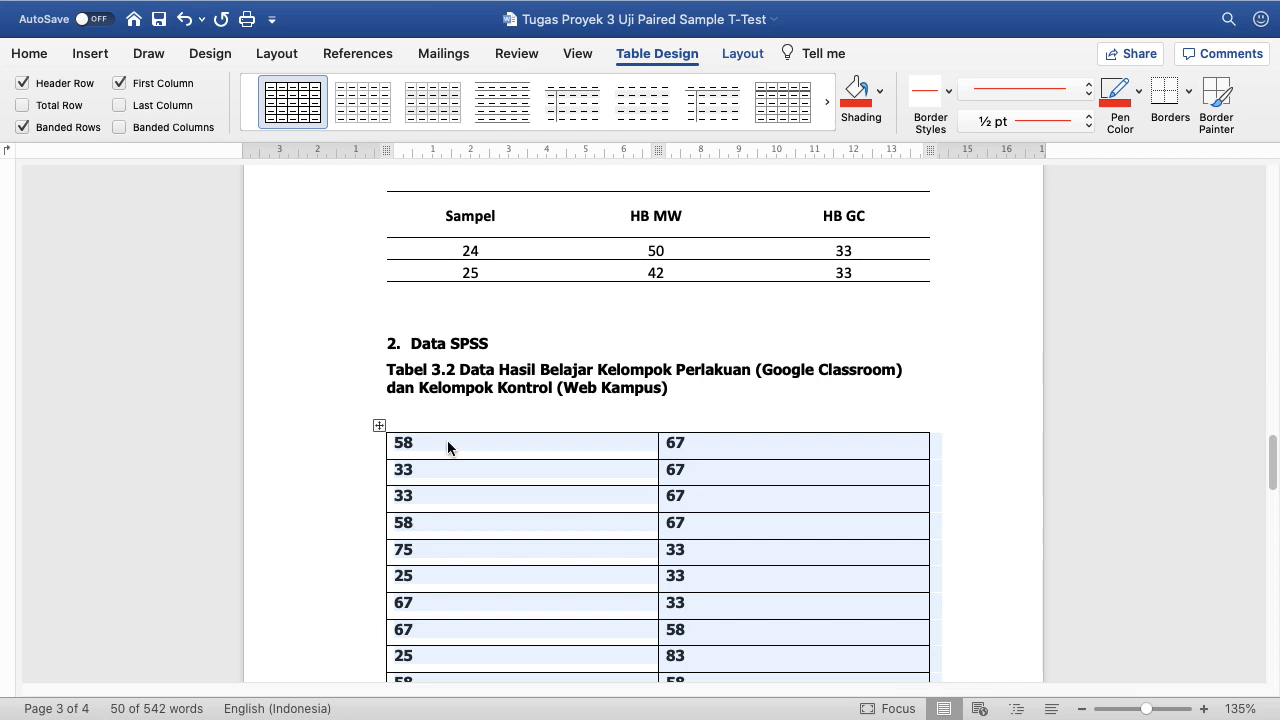
click(31, 55)
click(115, 119)
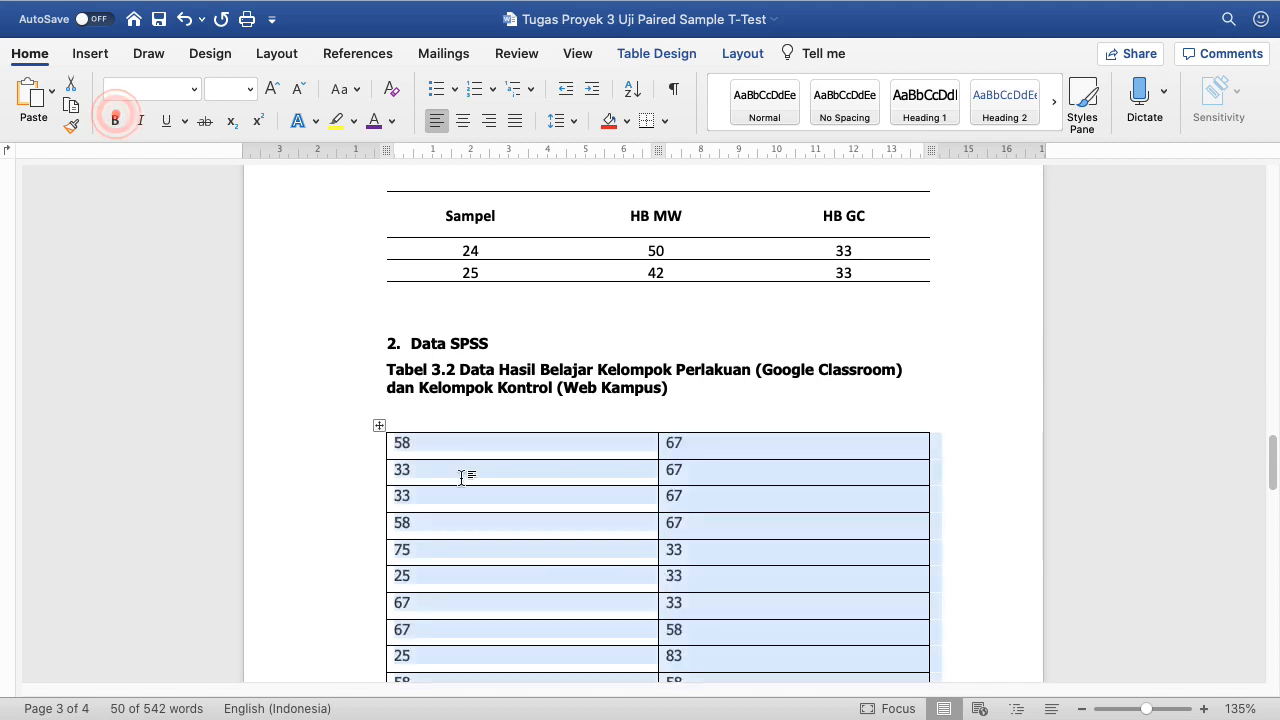
Step: Insert an empty row above the first row of the Tabel 3.2 score table
click(404, 443)
click(360, 448)
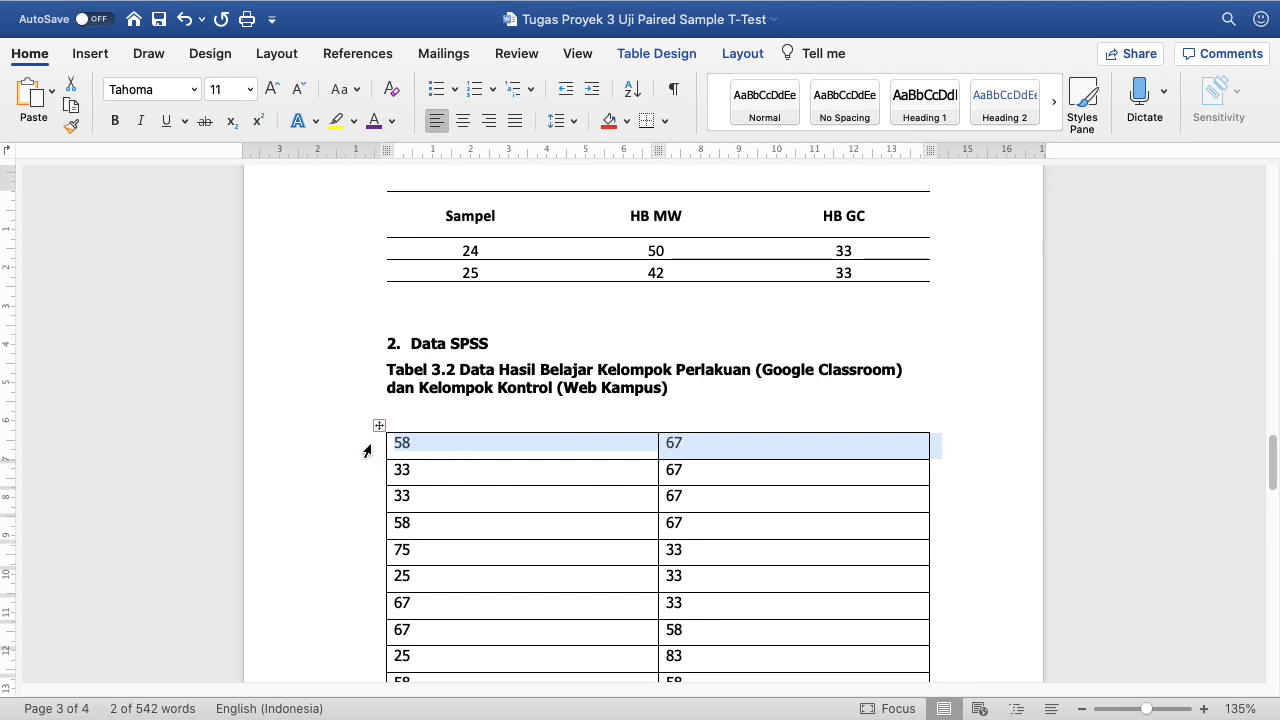
click(430, 446)
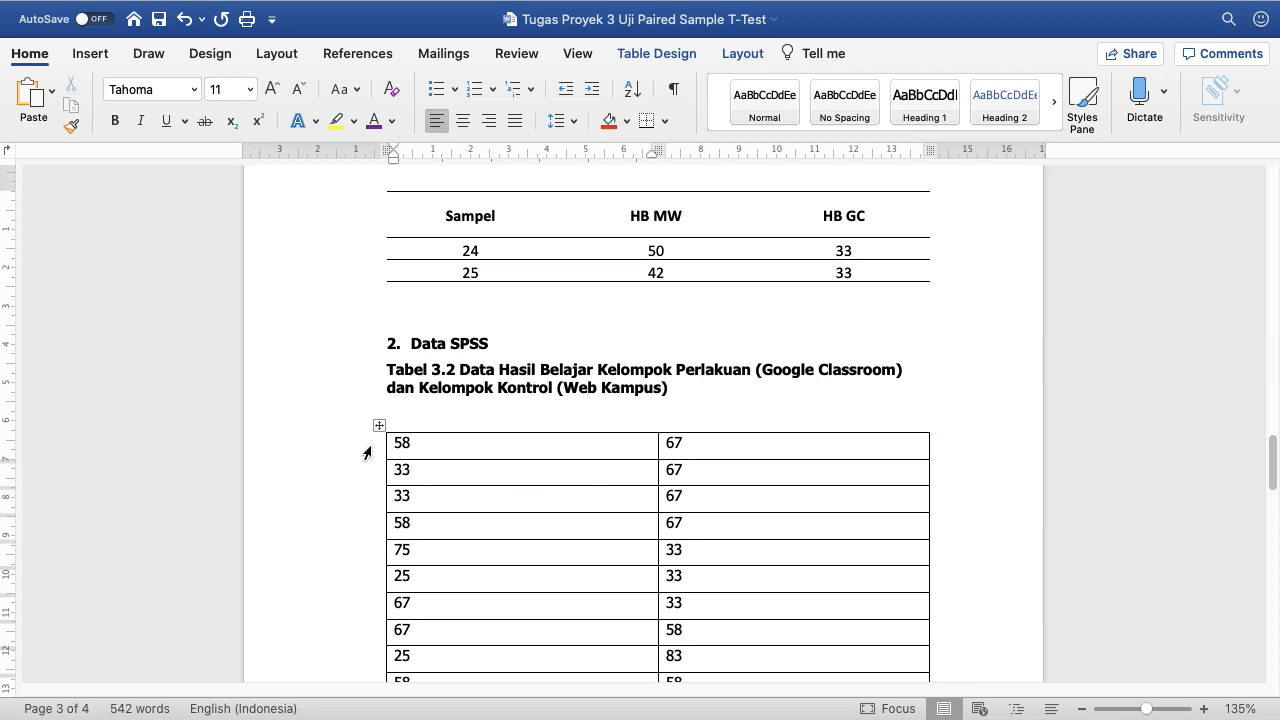
click(366, 453)
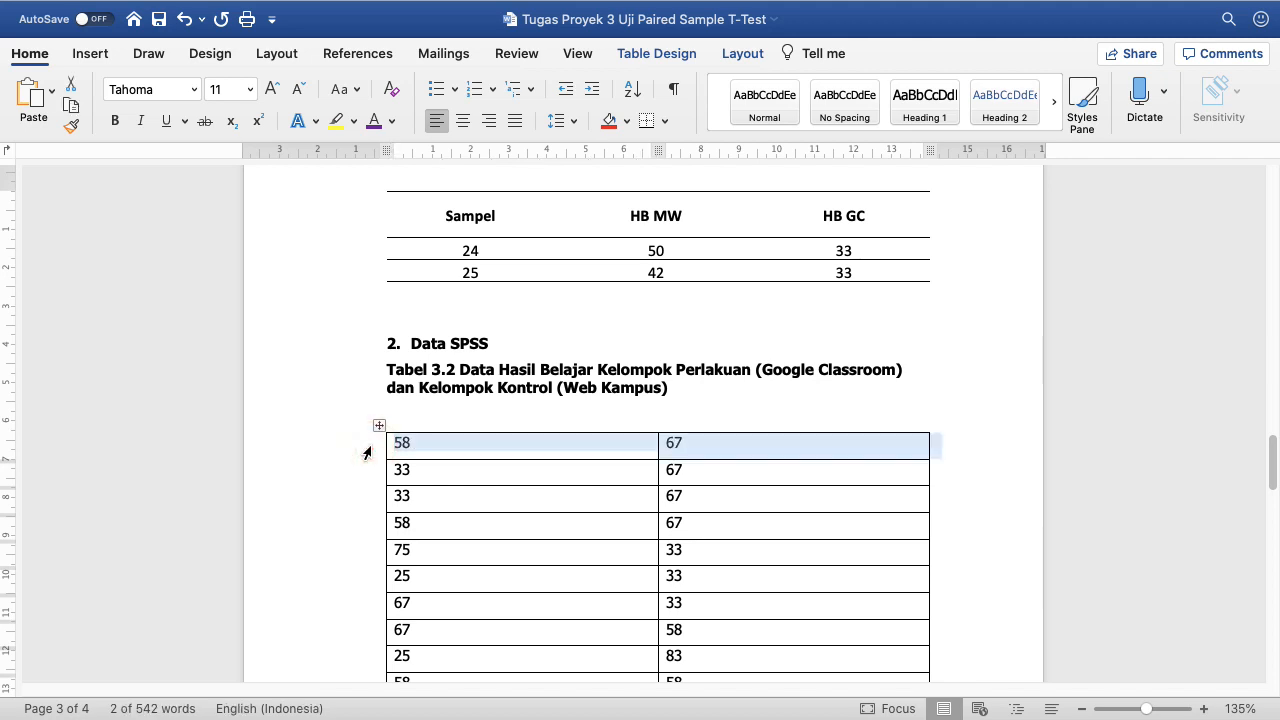
right_click(366, 453)
mouse_move(440, 437)
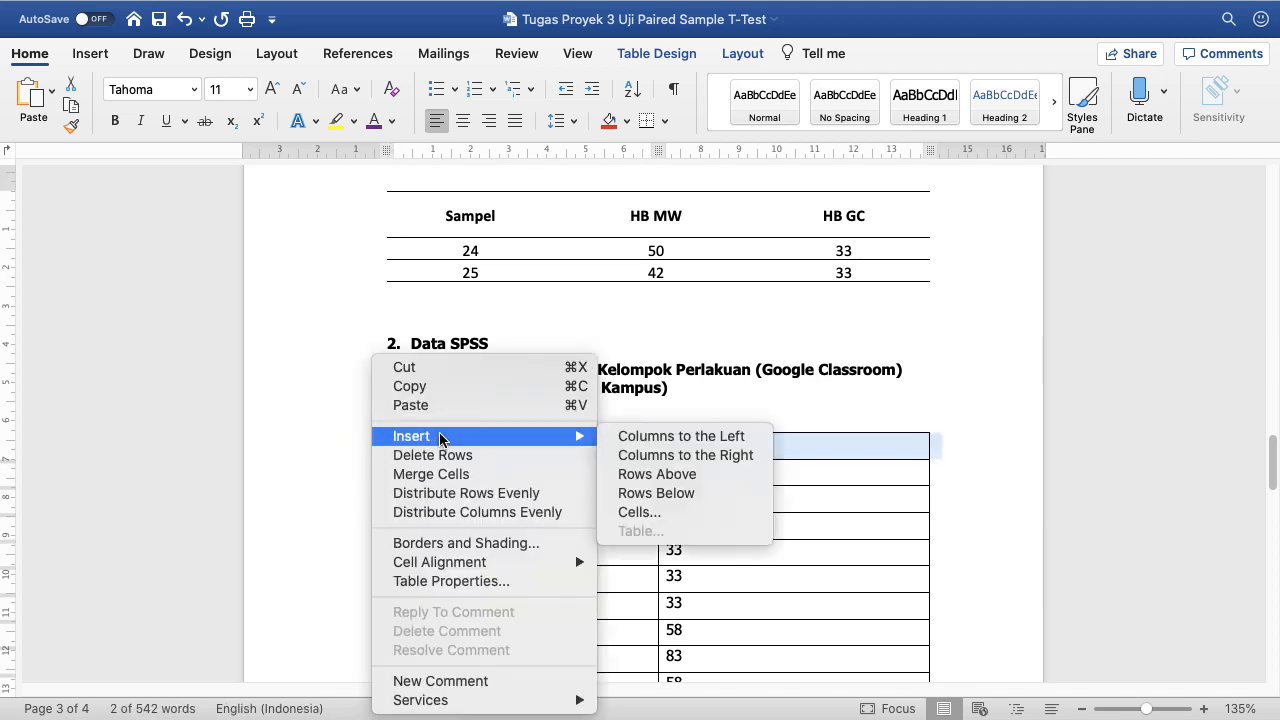
click(619, 476)
Step: Enter the column headings Hasil Belajar Modus Web and Hasil Belajar Google Classroom in the new first row
click(486, 442)
text(Hasil Belajar)
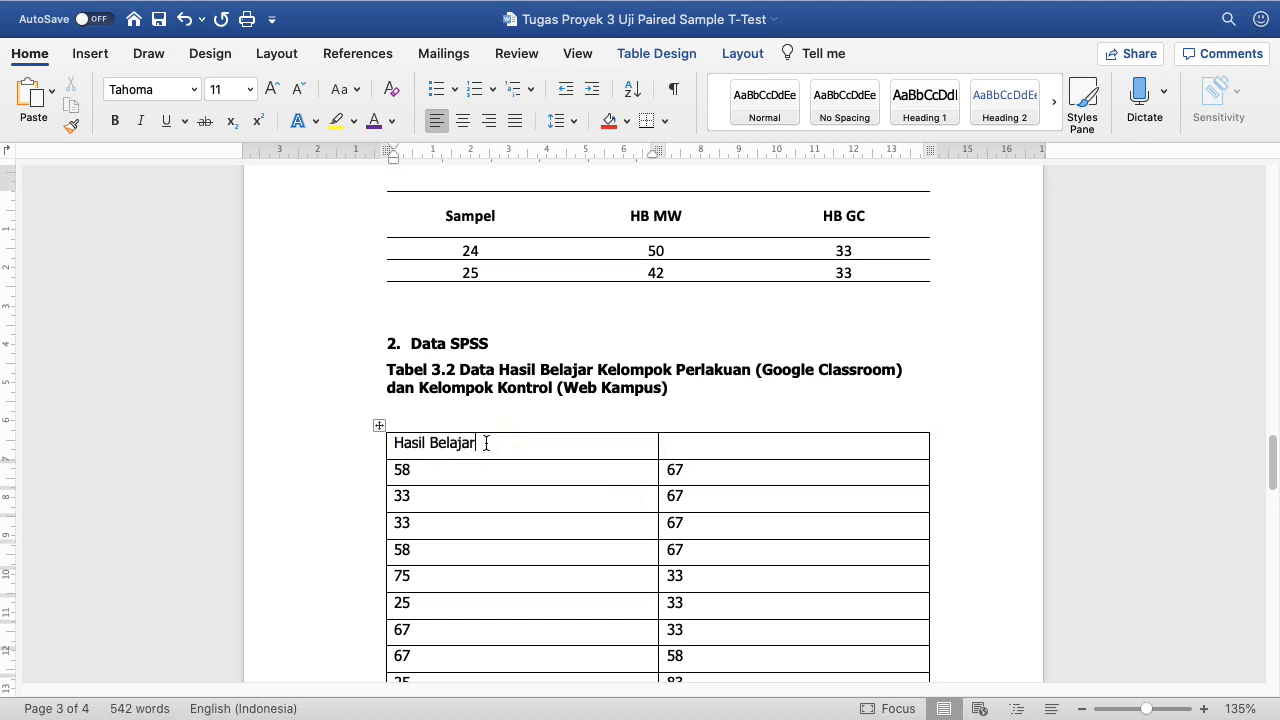
key(BackSpace)
key(BackSpace)
key(BackSpace)
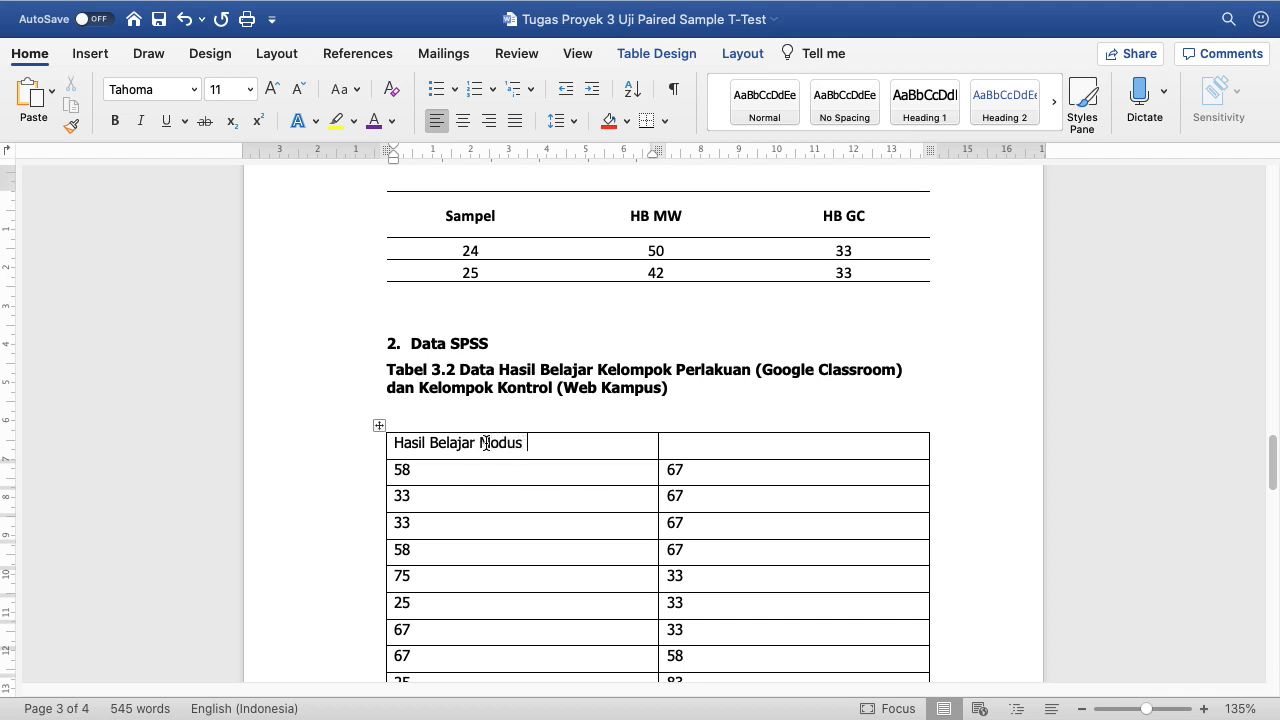
key(Tab)
text(Hasi)
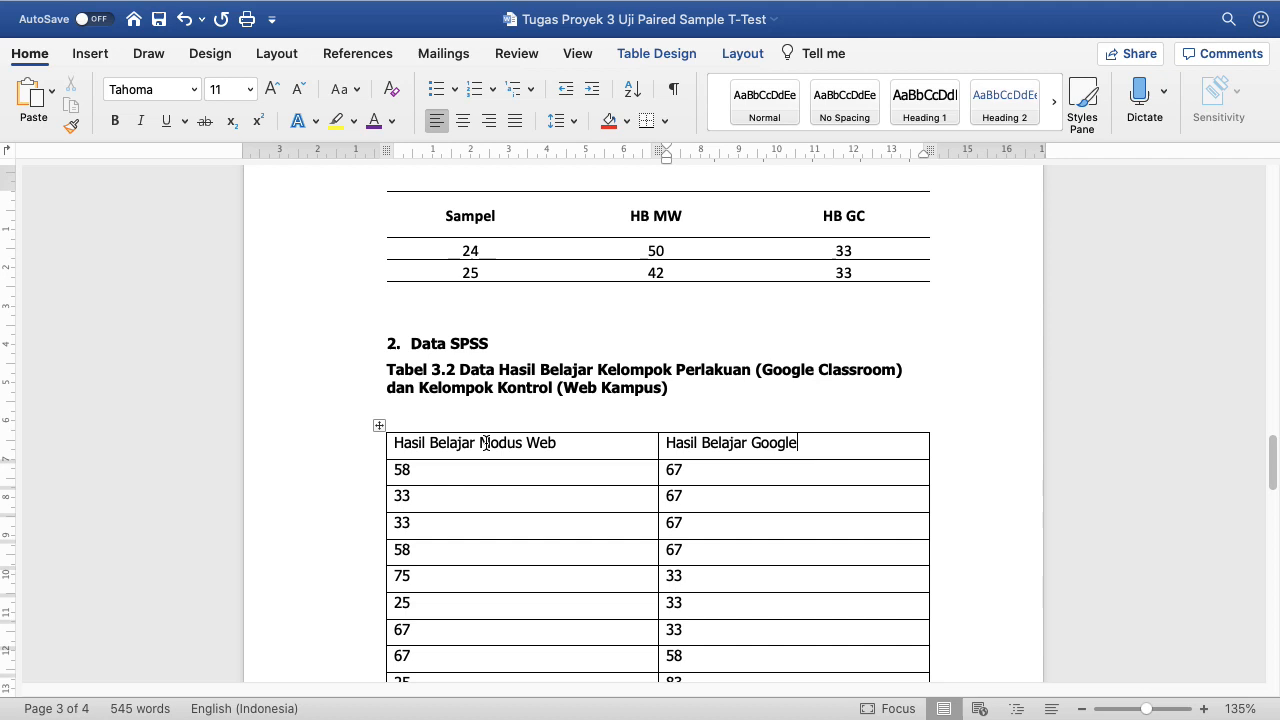
text(room)
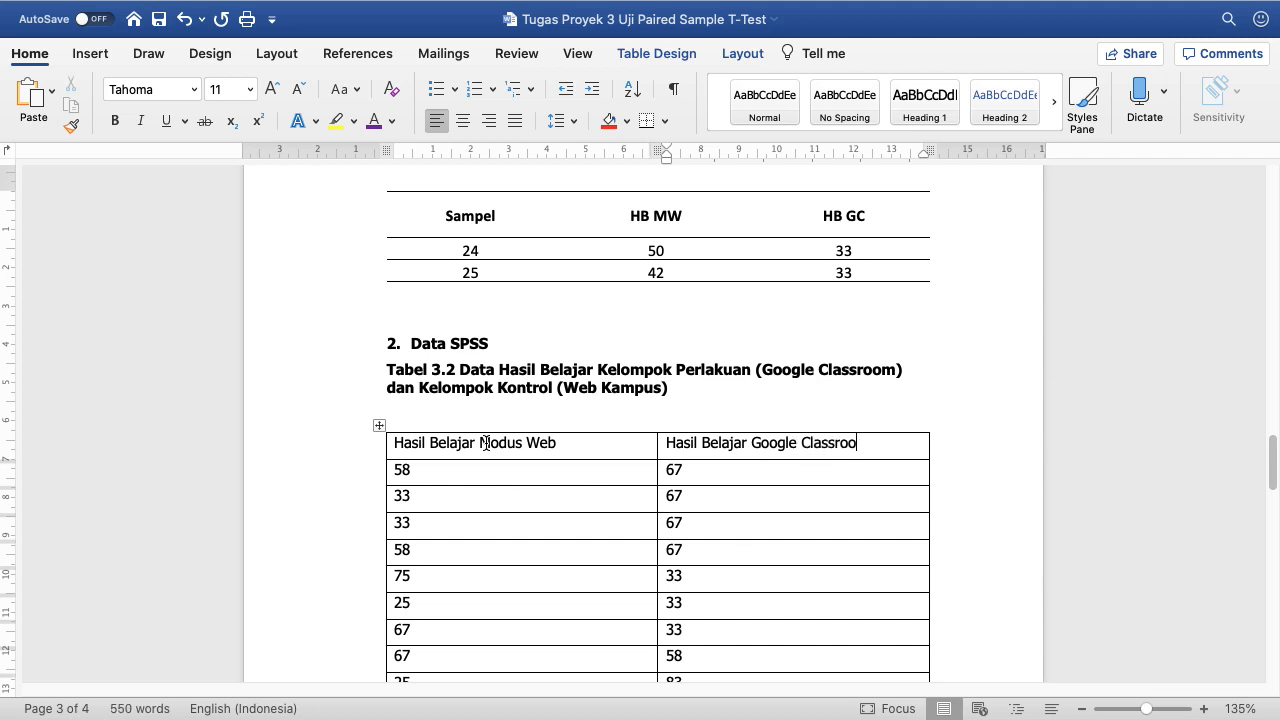
Step: Set the Hasil Belajar heading row to repeat as the header row at the top of each page
click(363, 453)
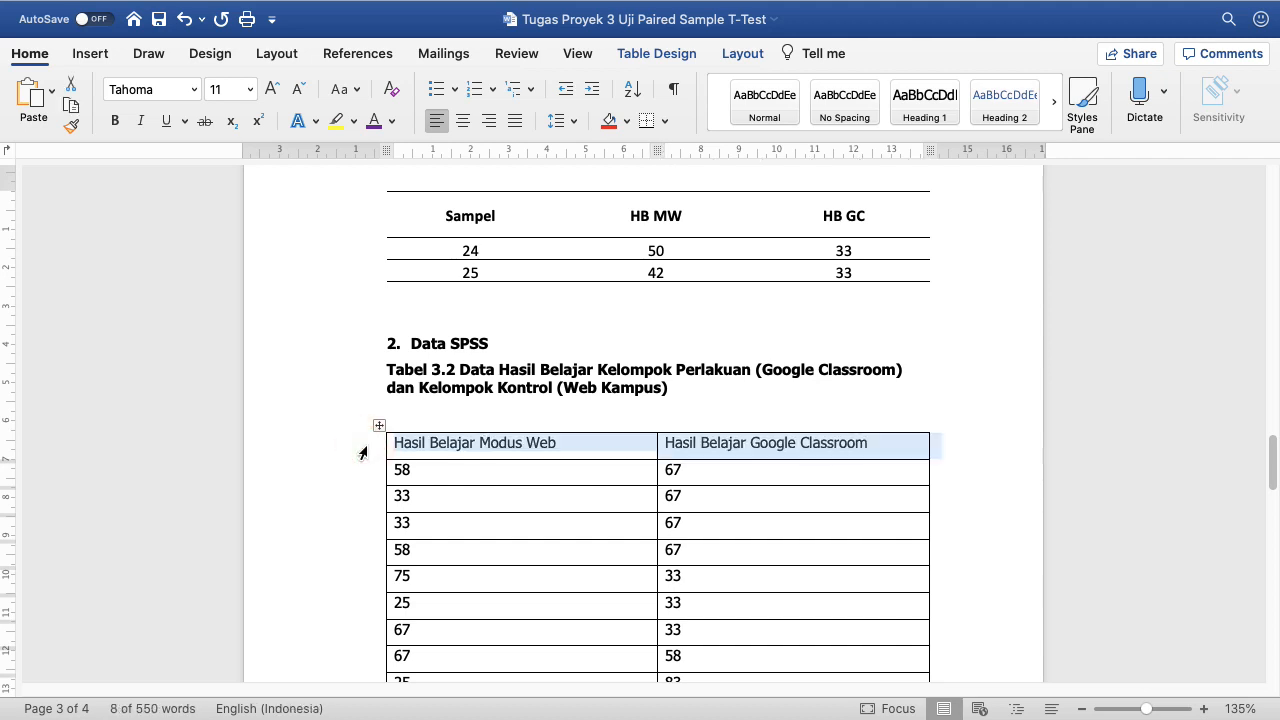
right_click(363, 453)
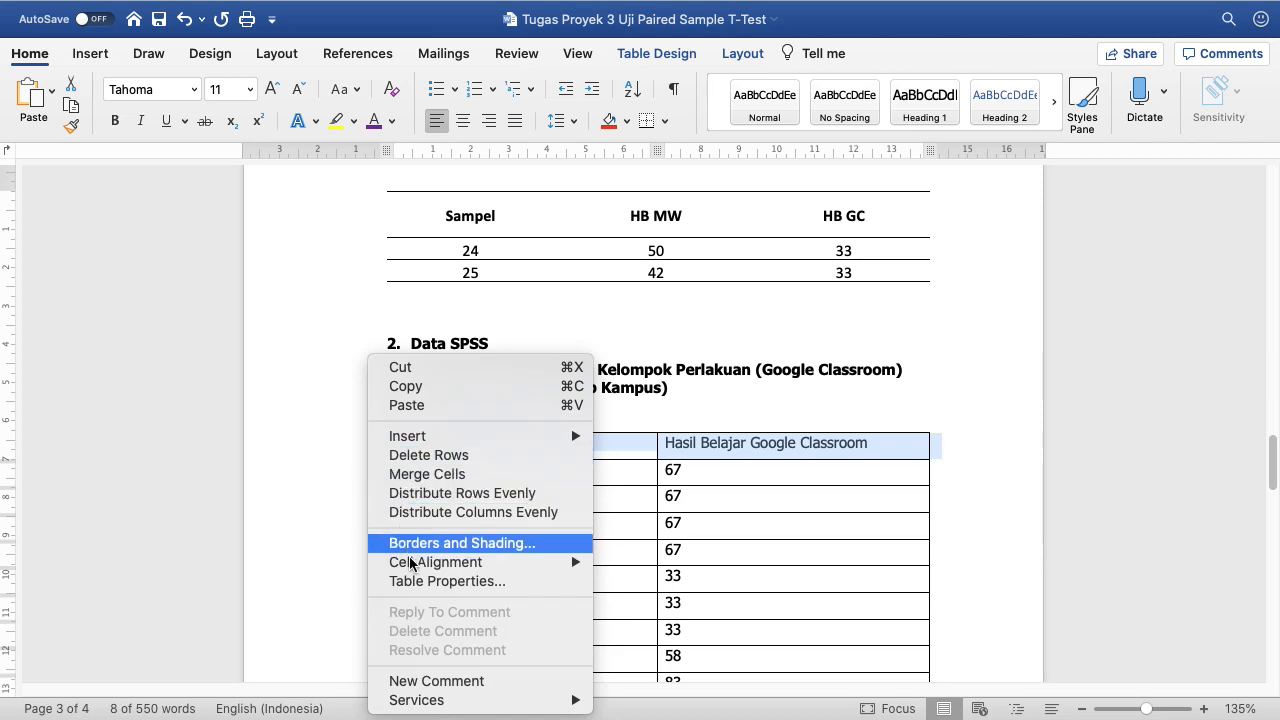
click(415, 581)
click(469, 250)
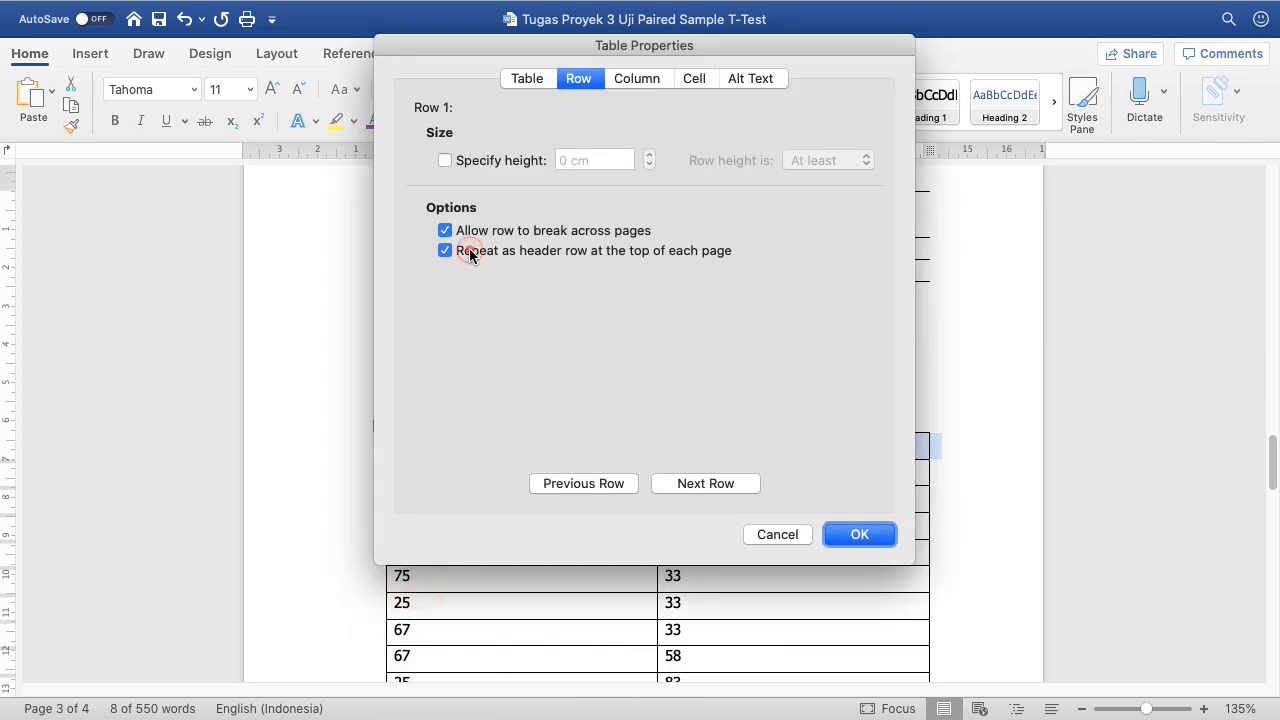
click(857, 537)
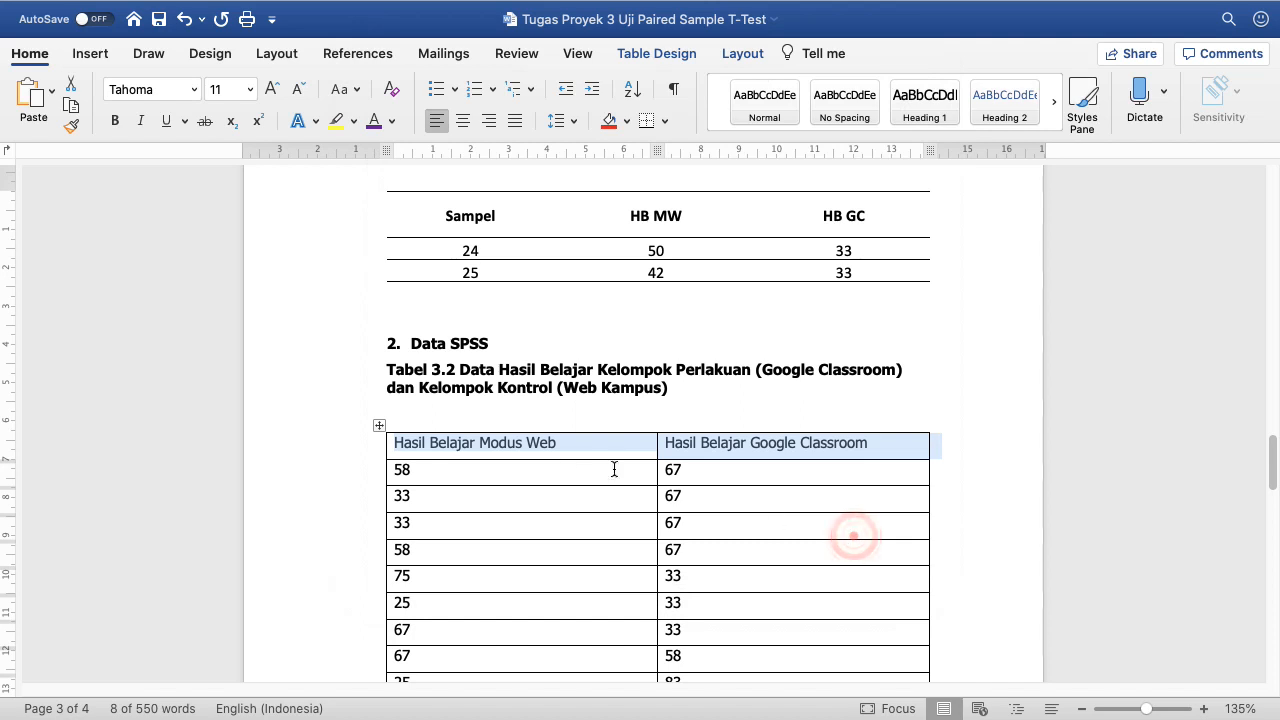
Step: Remove all borders from the Tabel 3.2 table and apply only bottom, top and inside horizontal borders
click(379, 425)
click(664, 121)
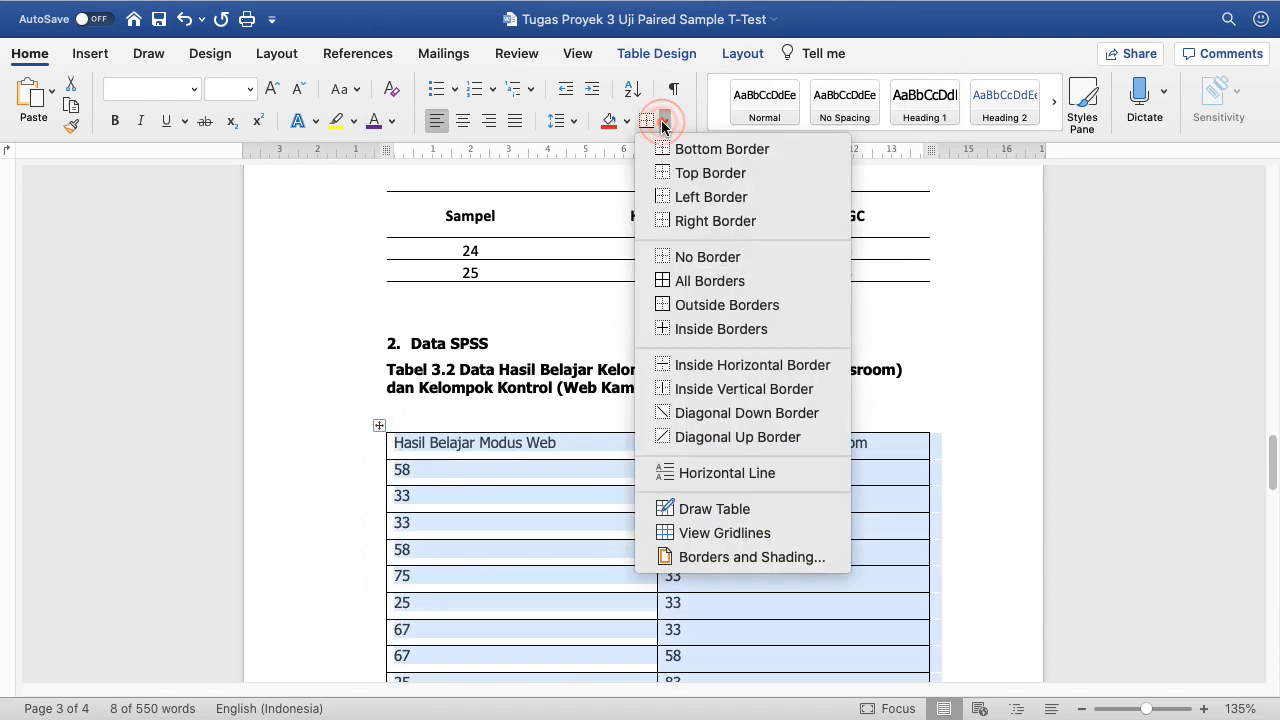
click(675, 257)
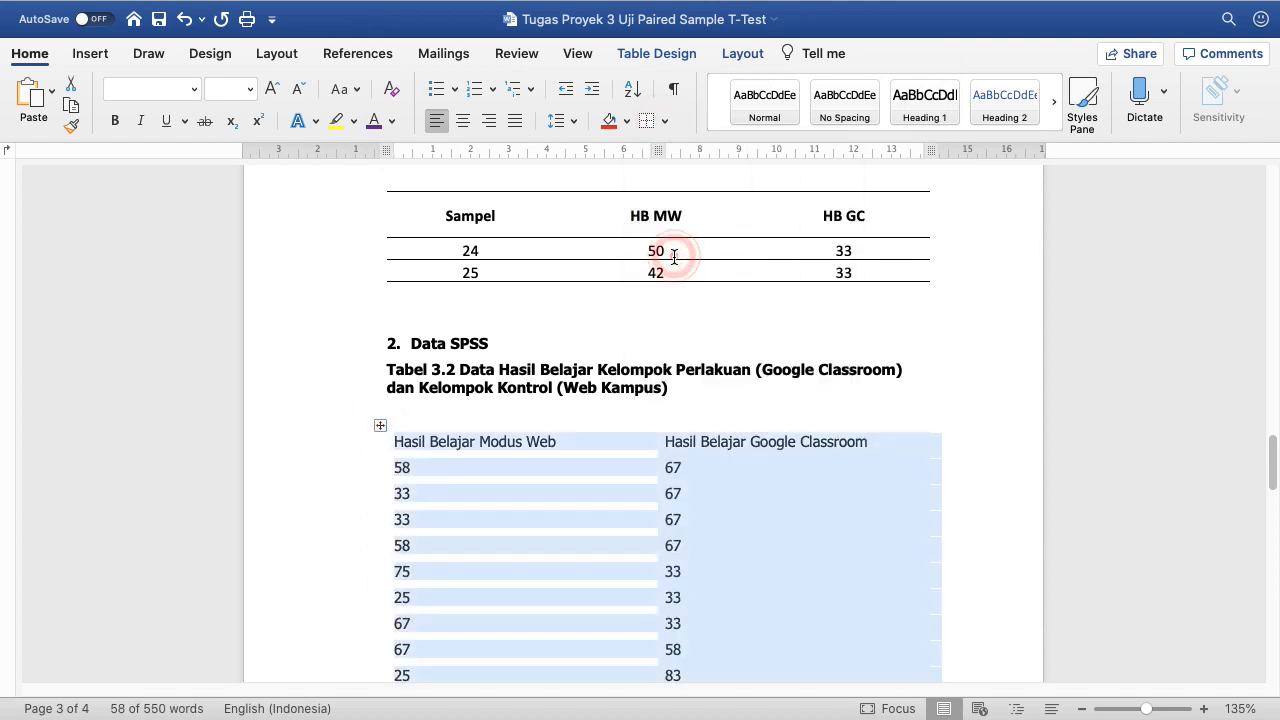
click(664, 121)
click(690, 149)
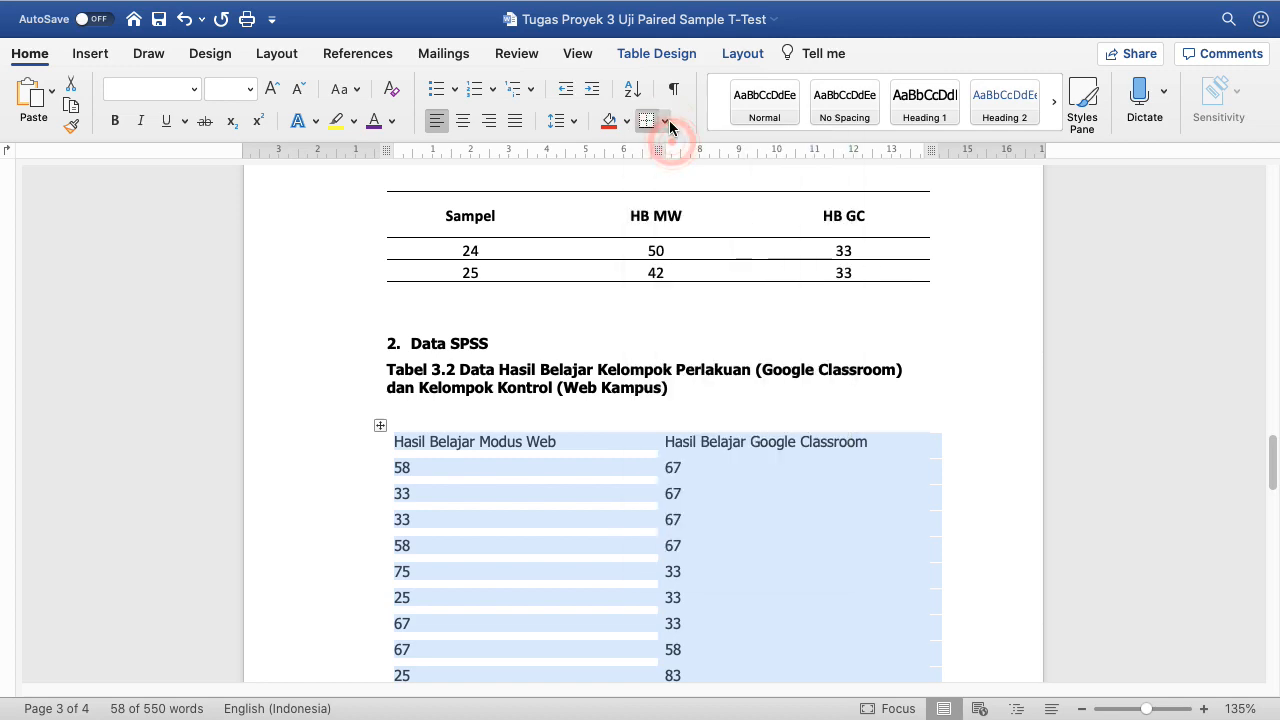
click(666, 121)
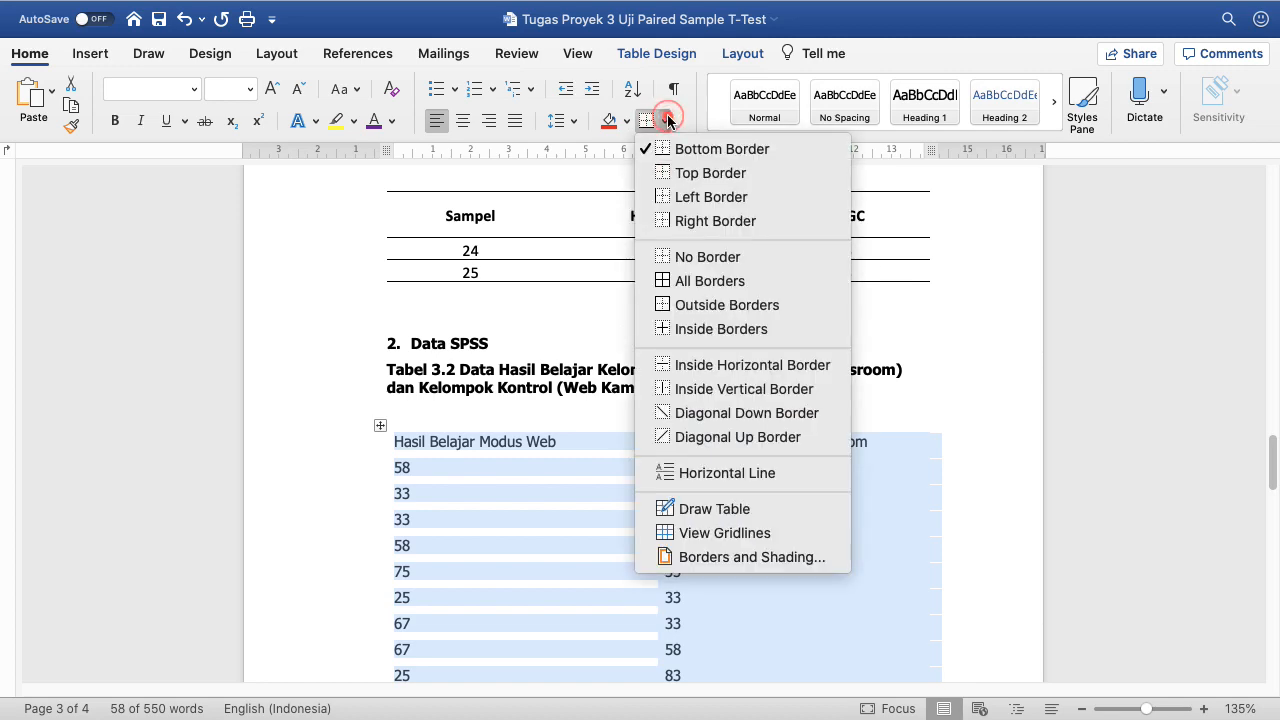
click(673, 174)
click(664, 121)
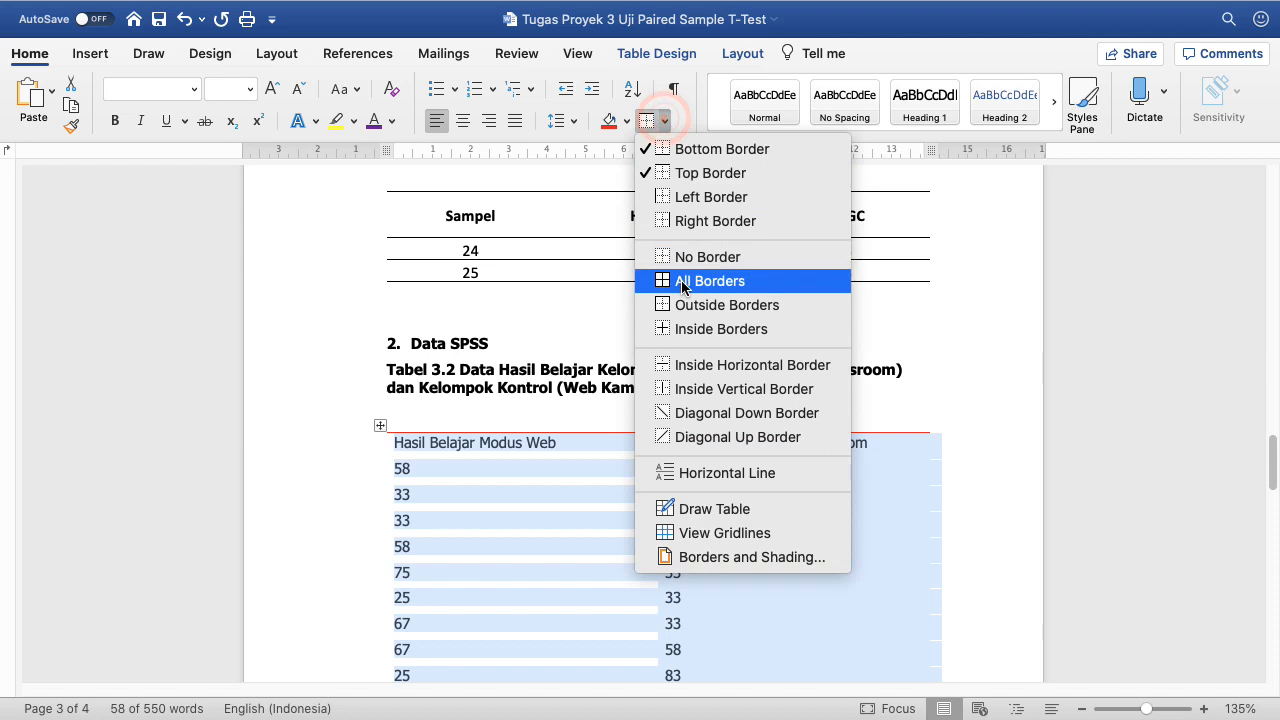
click(690, 366)
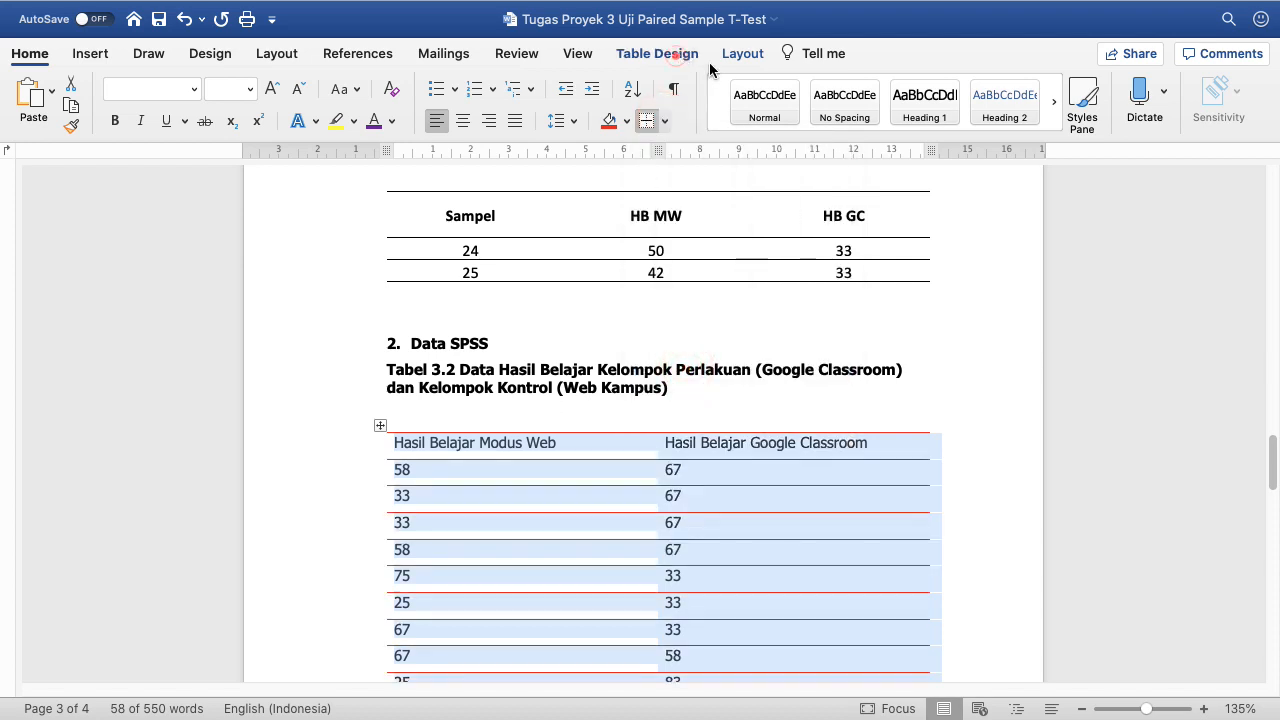
Step: Set the border pen colour to black and reapply the Tabel 3.2 table's bottom, top and inside horizontal borders
click(674, 57)
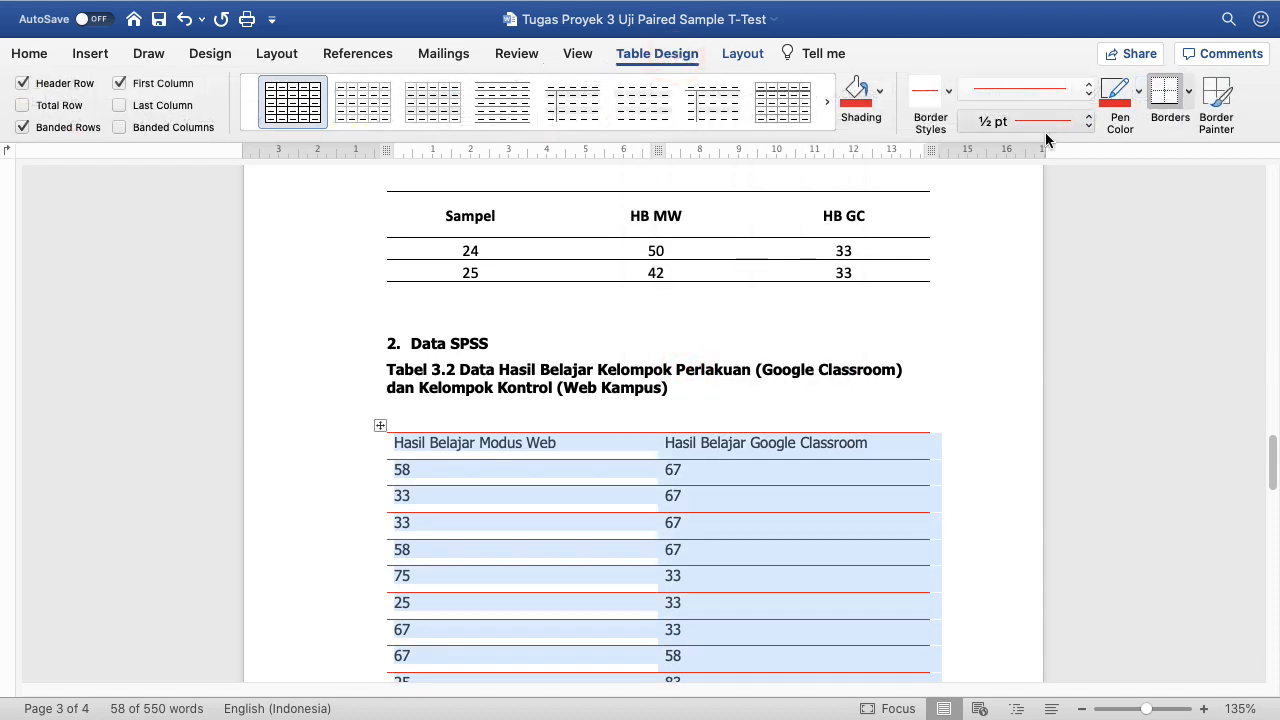
click(1139, 92)
click(1117, 187)
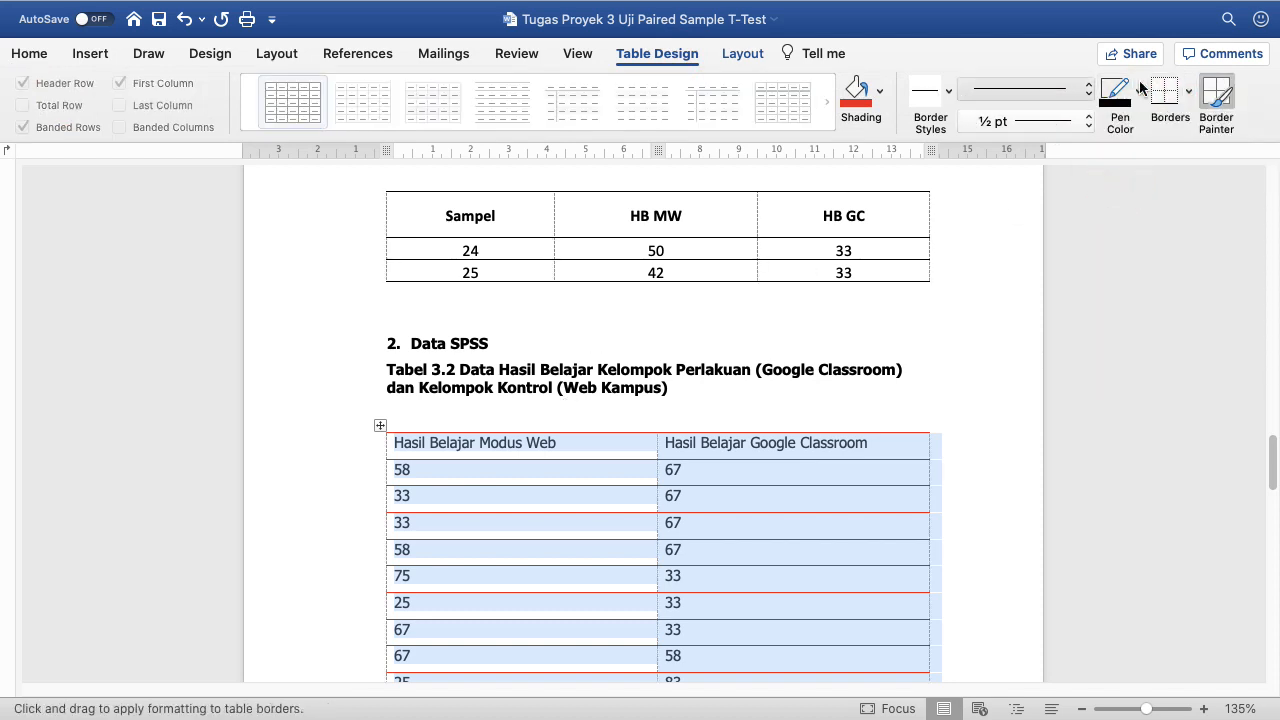
click(1187, 96)
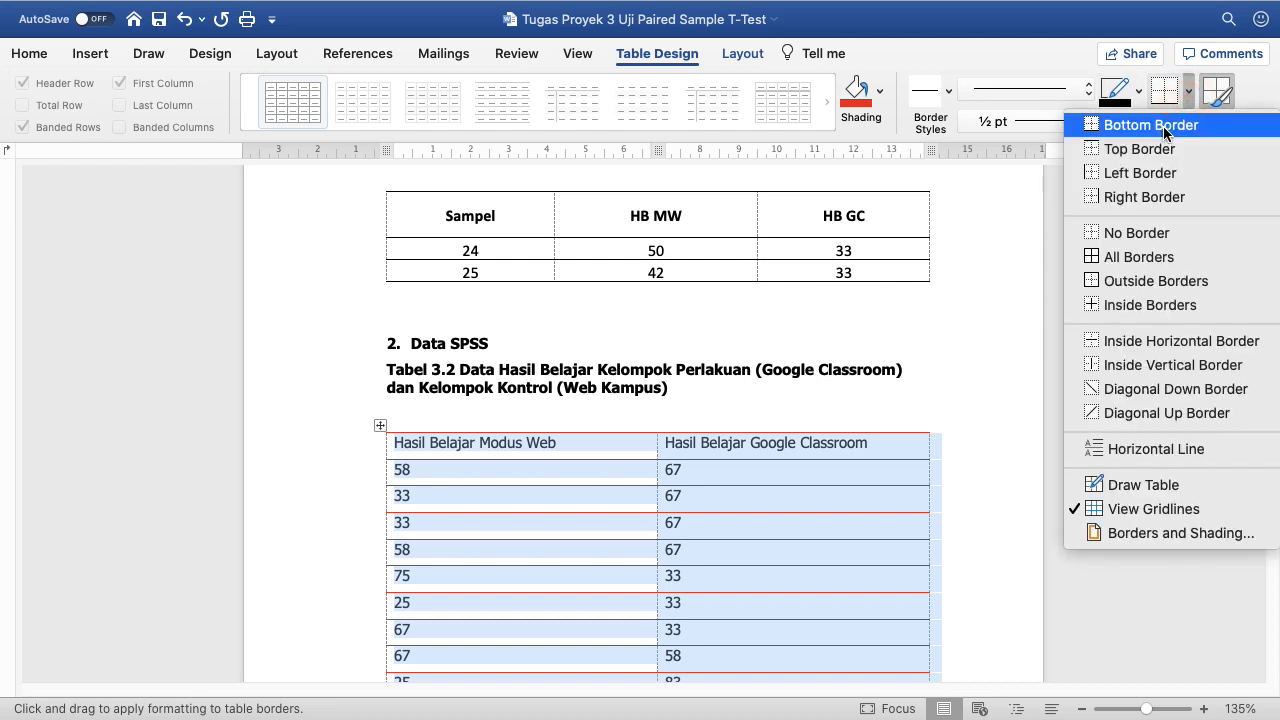
click(1185, 122)
click(1185, 100)
click(1140, 149)
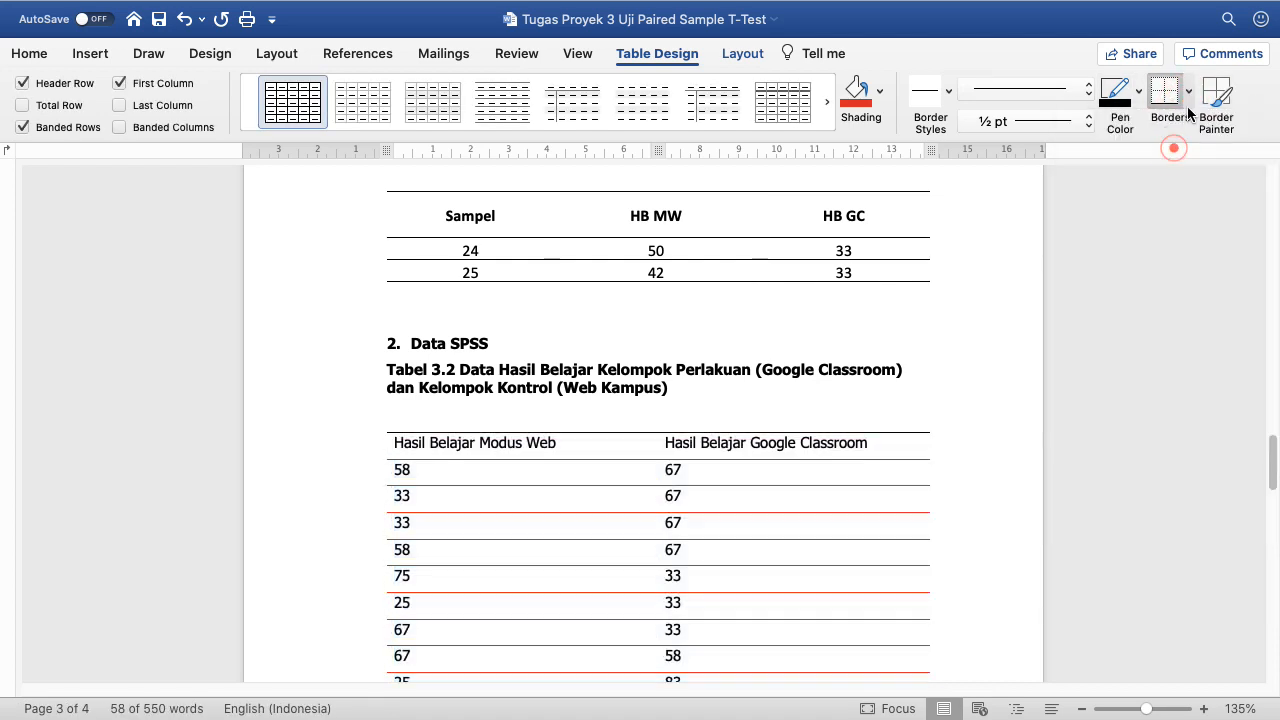
click(1189, 96)
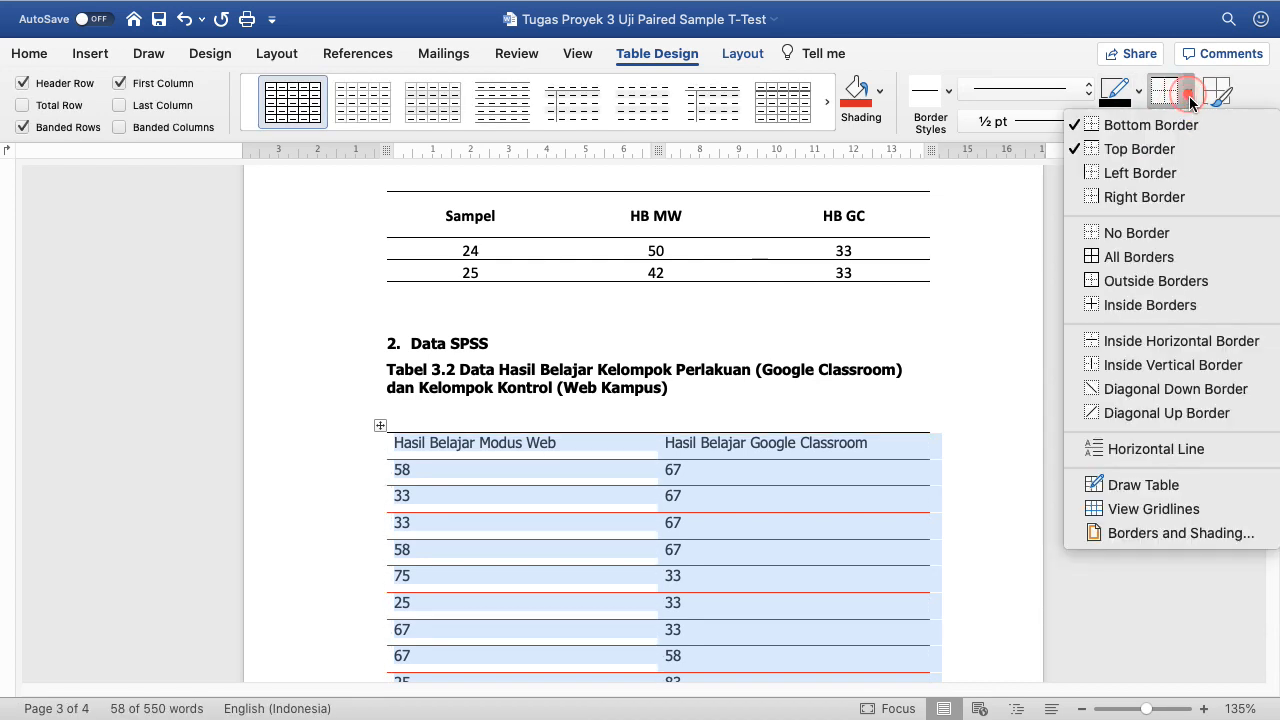
click(1140, 341)
click(476, 413)
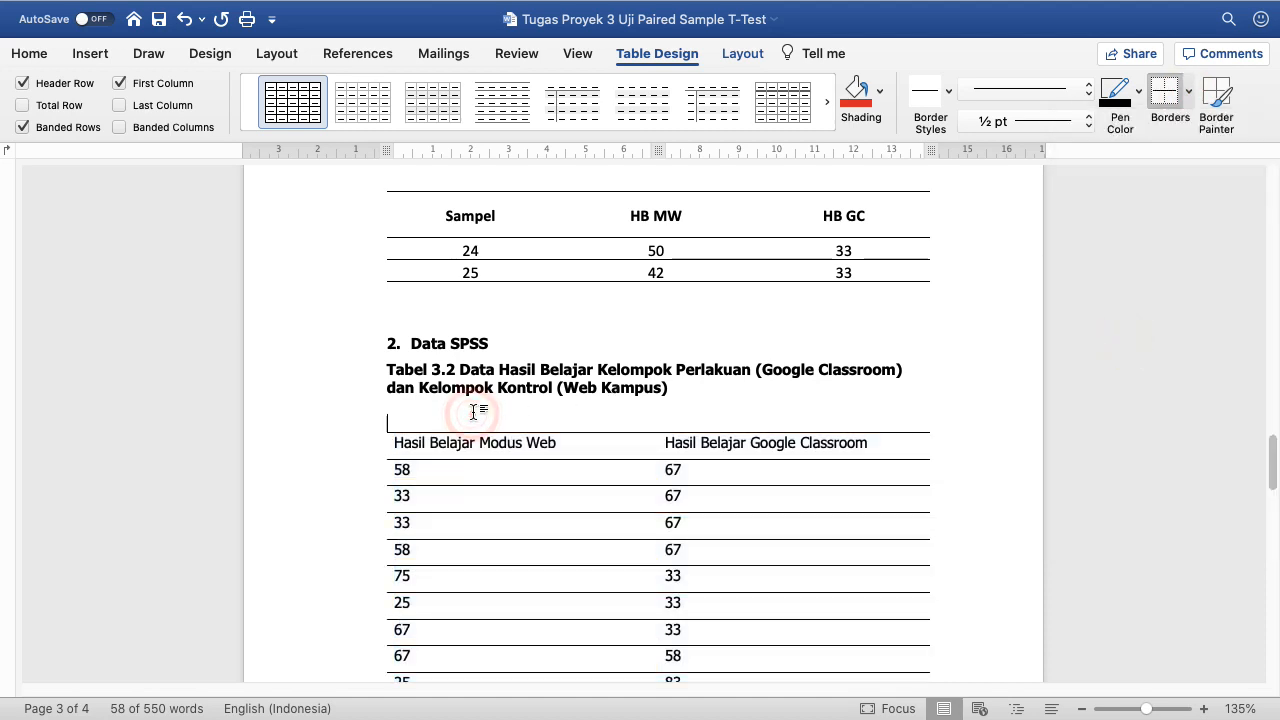
Step: Remove the blank line between the Tabel 3.2 caption and its table, and make the table's heading row bold
key(BackSpace)
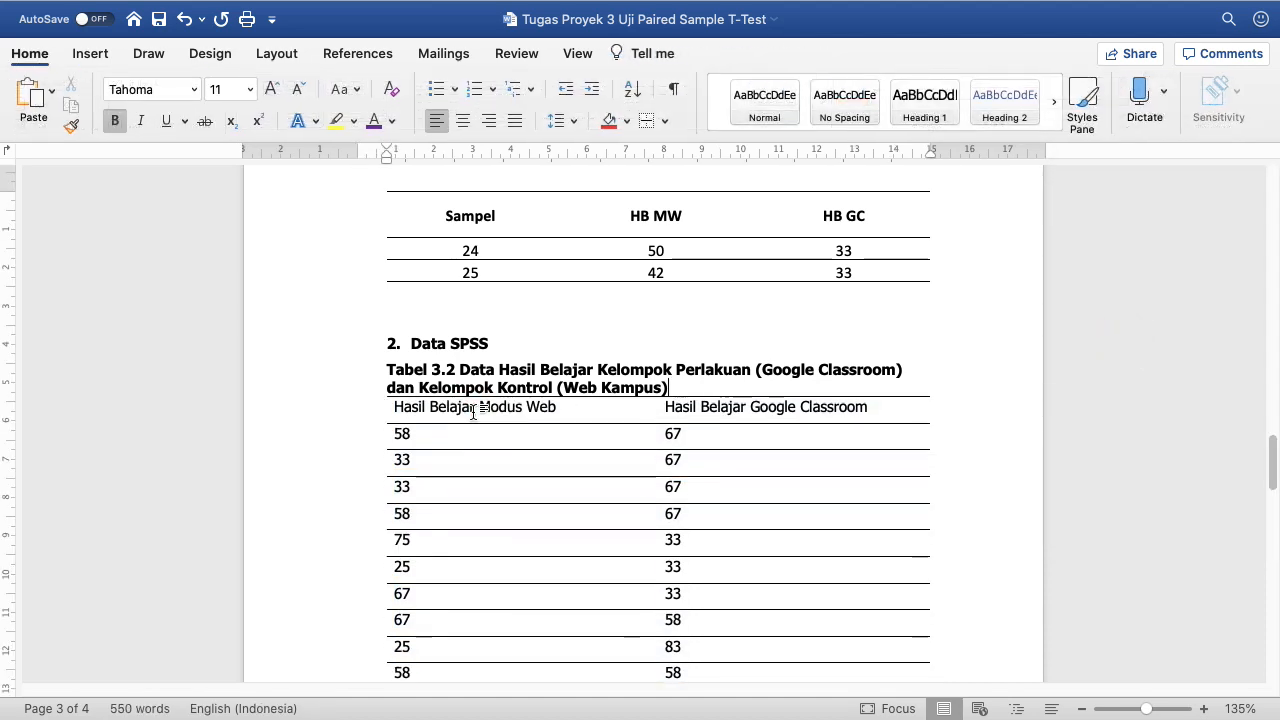
click(342, 419)
key(super+b)
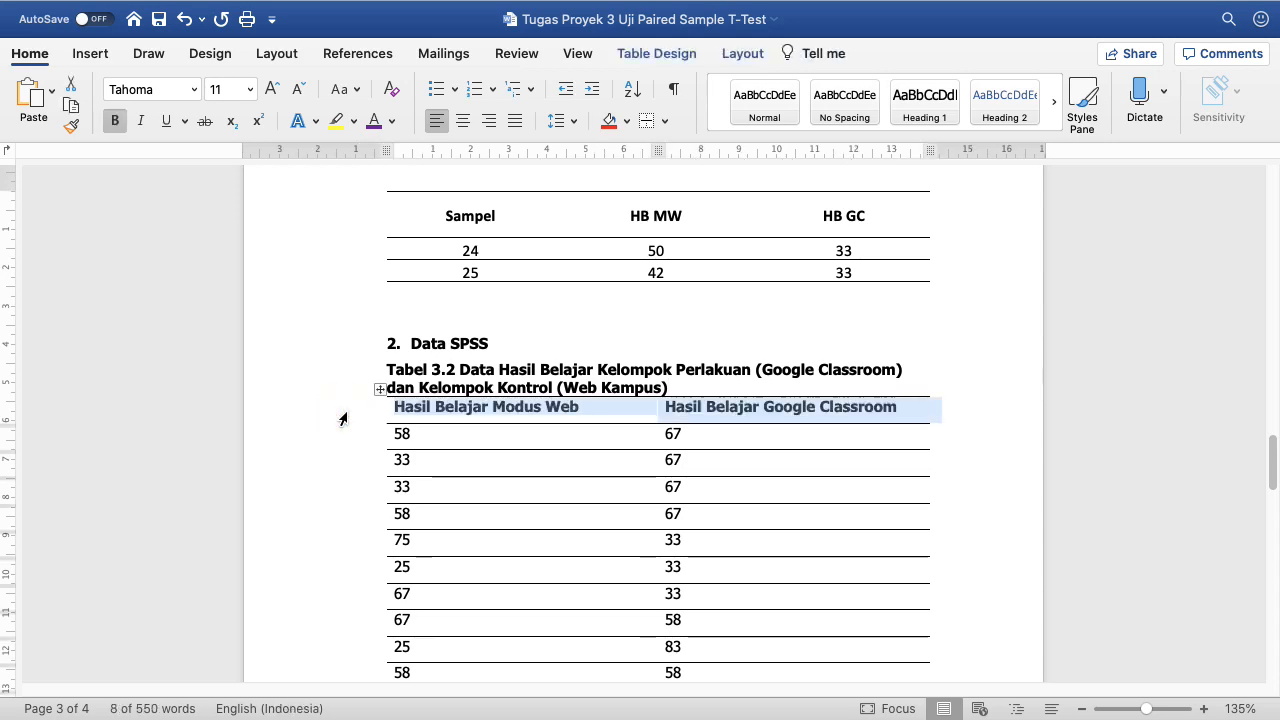
scroll(342, 419, down, 5)
scroll(342, 419, down, 10)
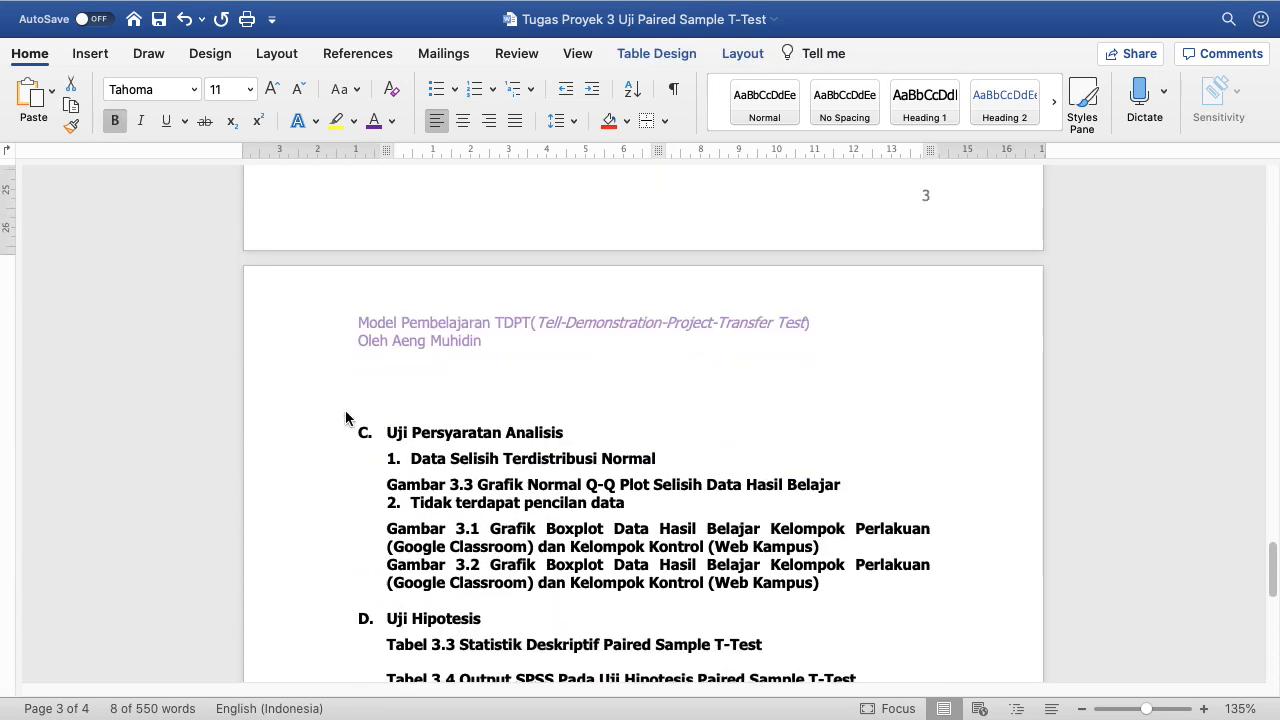
scroll(342, 419, up, 15)
scroll(342, 419, up, 3)
scroll(471, 471, down, 2)
click(471, 472)
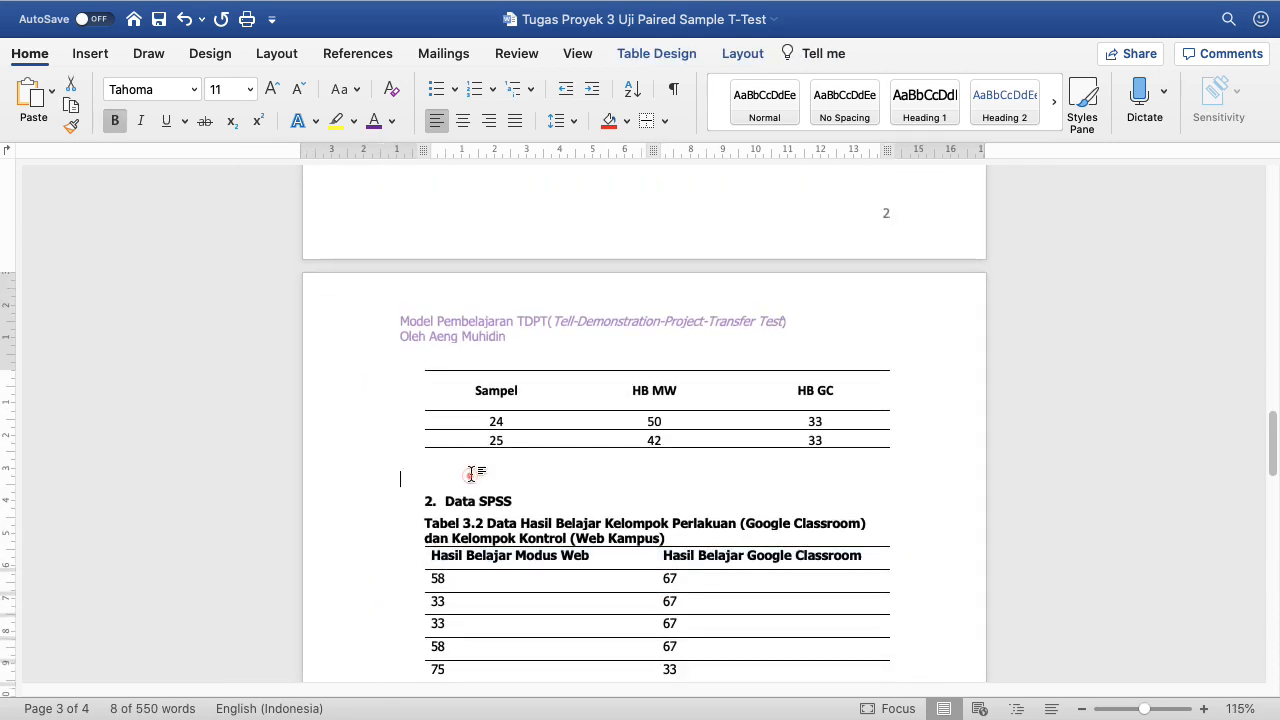
scroll(471, 472, down, 1)
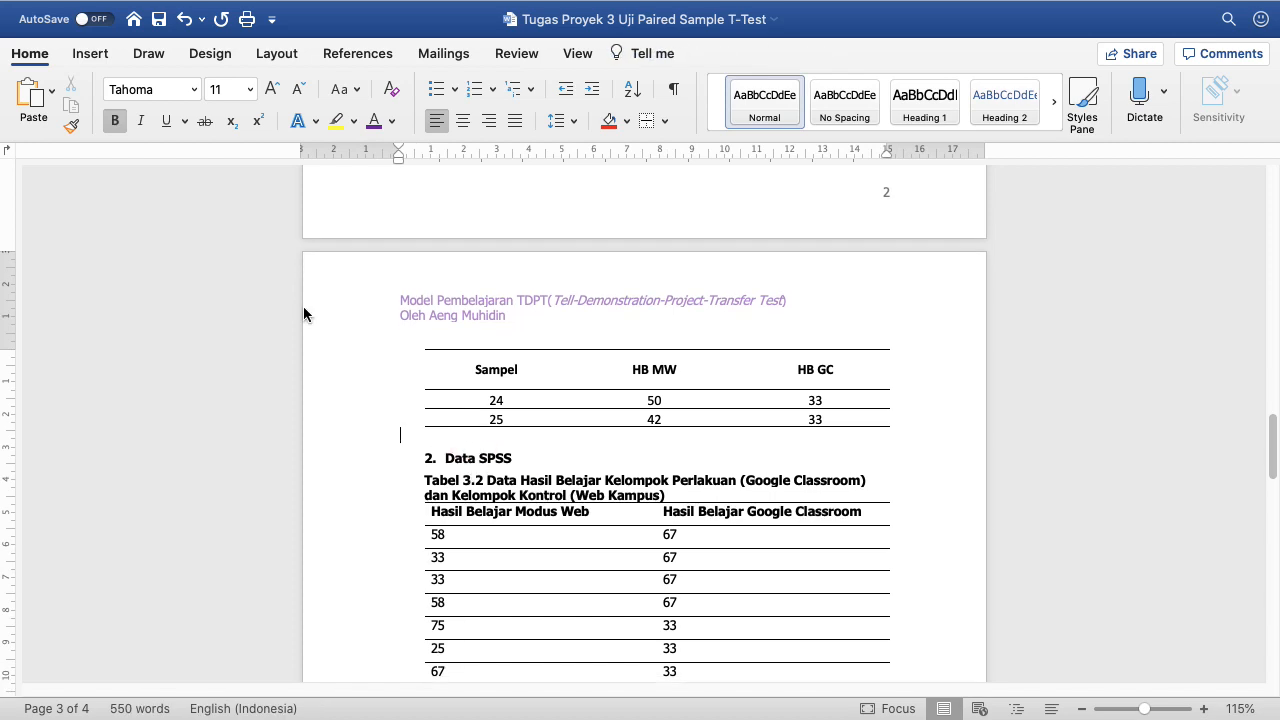
key(Tab)
key(Return)
key(Return)
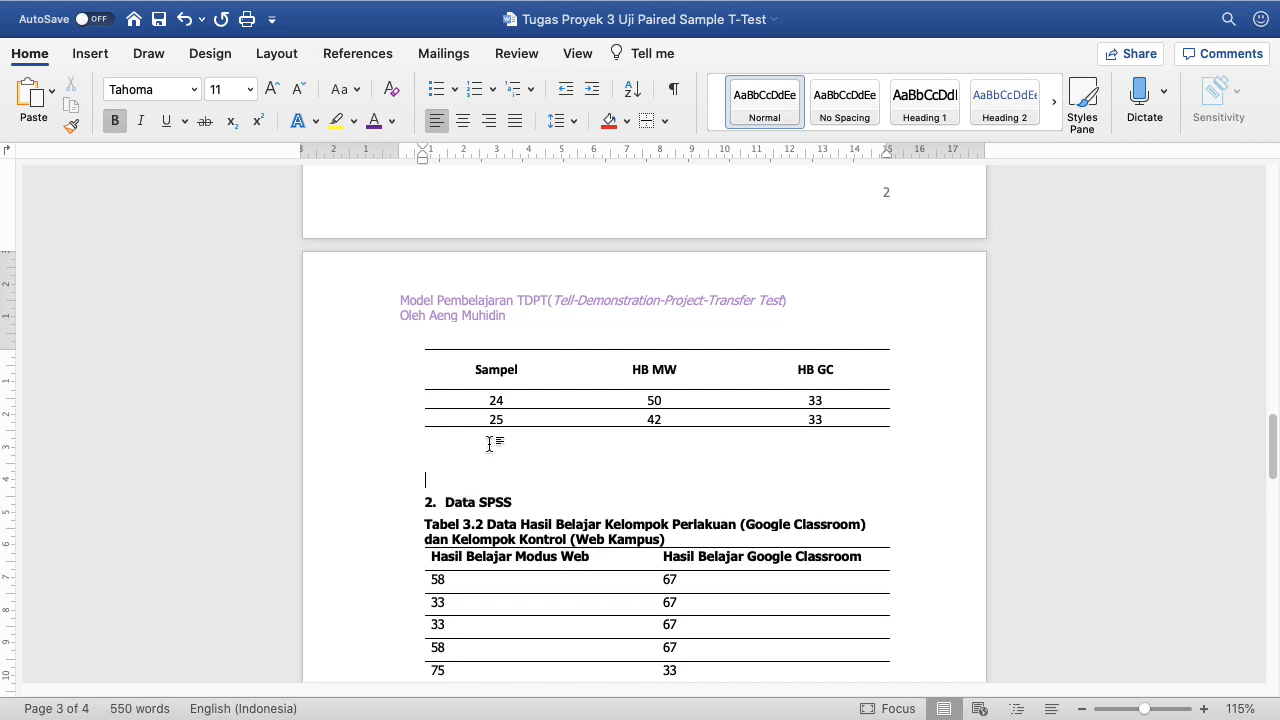
key(BackSpace)
key(BackSpace)
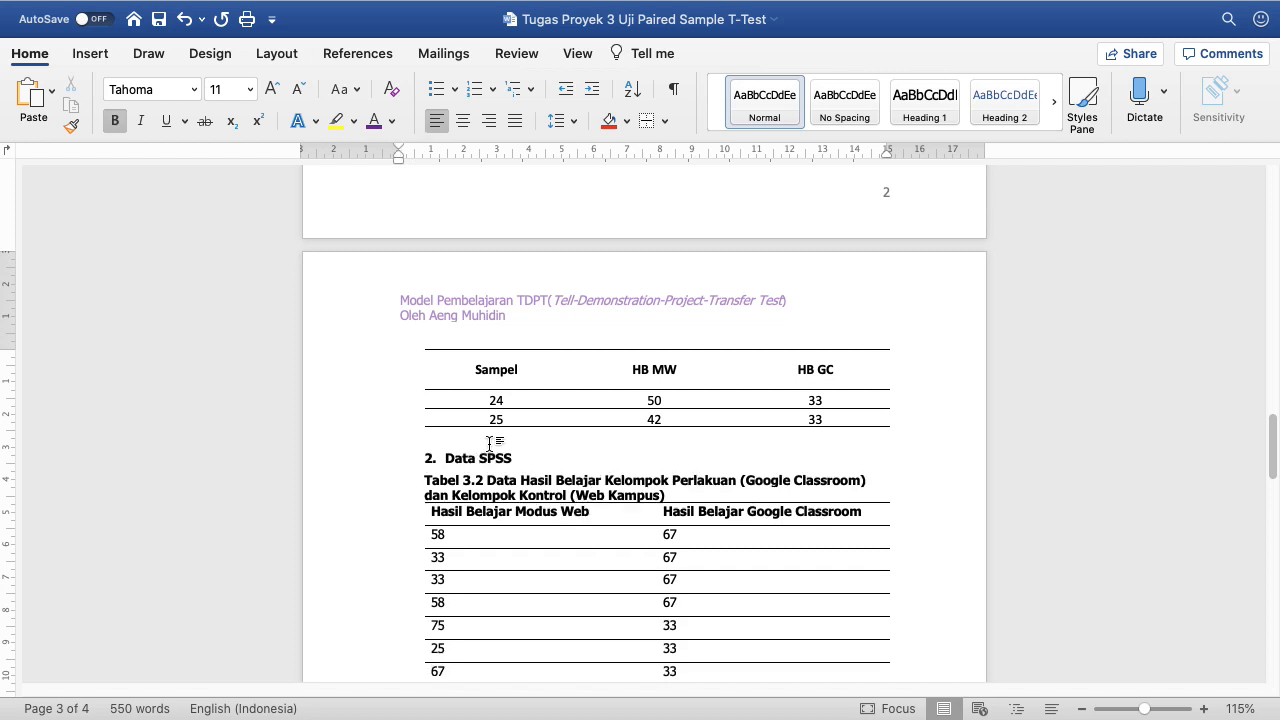
Step: Insert blank lines before and after the heading Tidak terdapat pencilan data in section C
scroll(490, 443, down, 5)
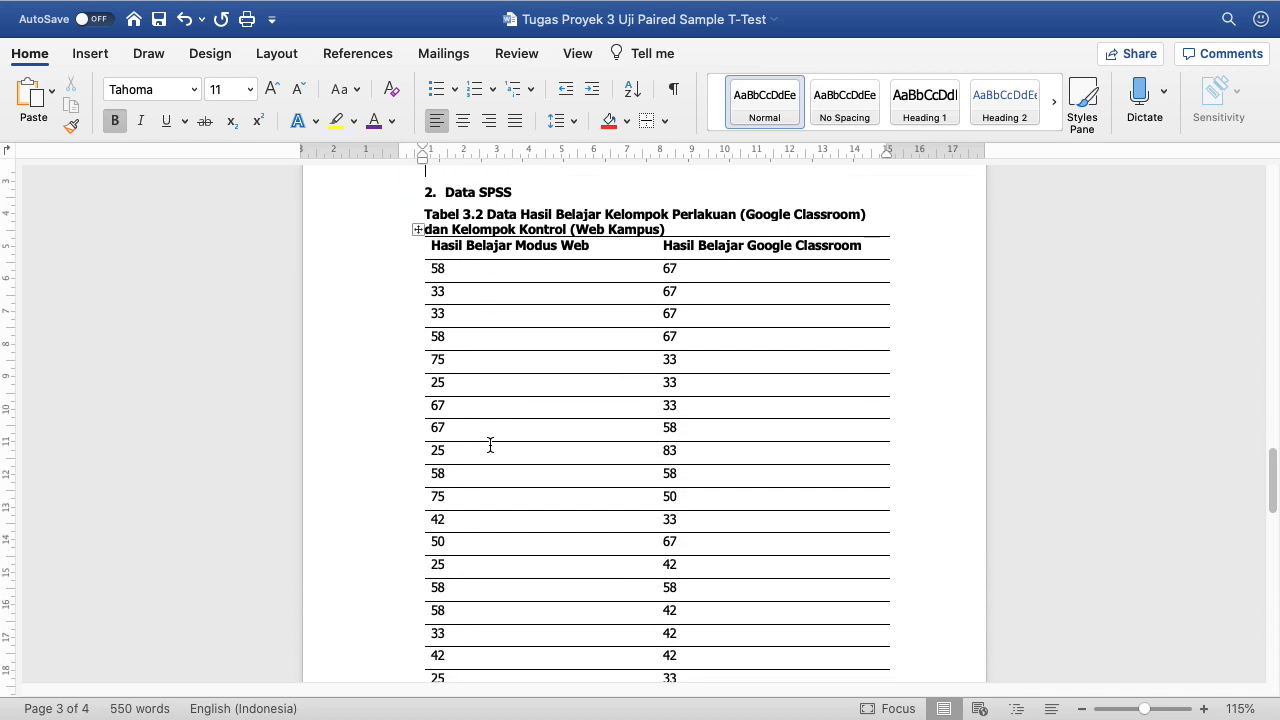
scroll(490, 445, down, 8)
click(477, 305)
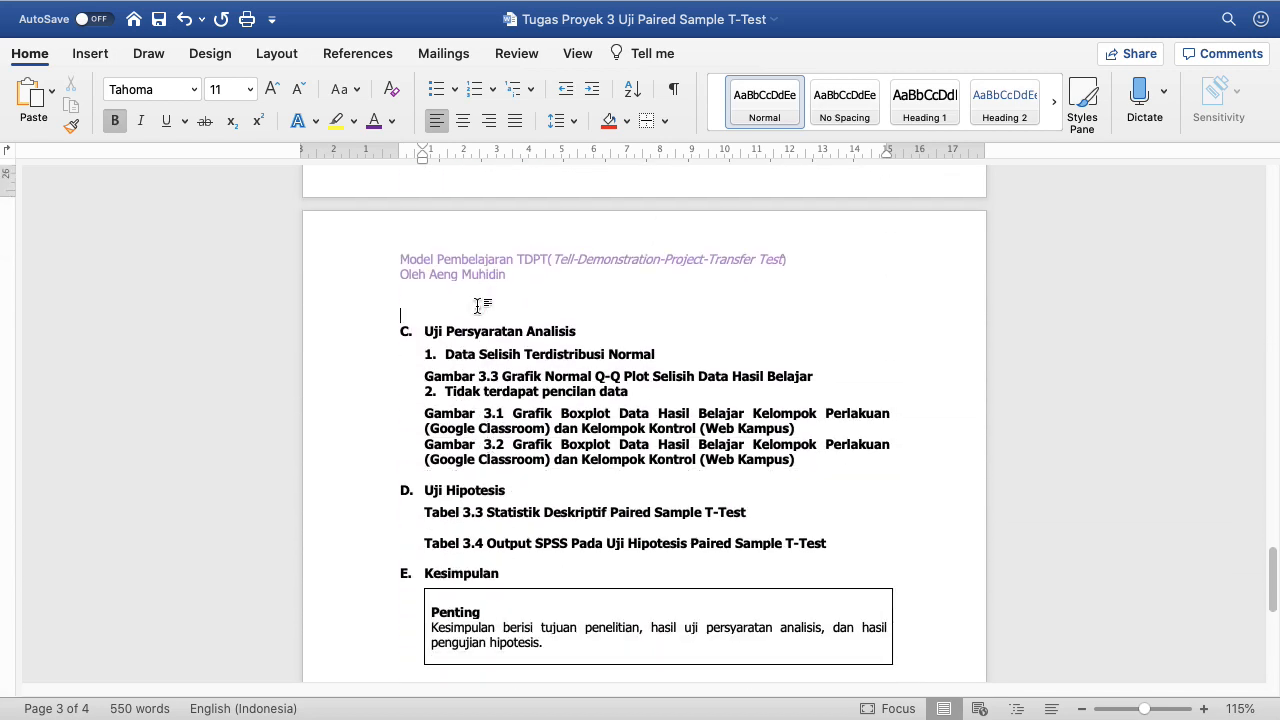
scroll(490, 305, down, 2)
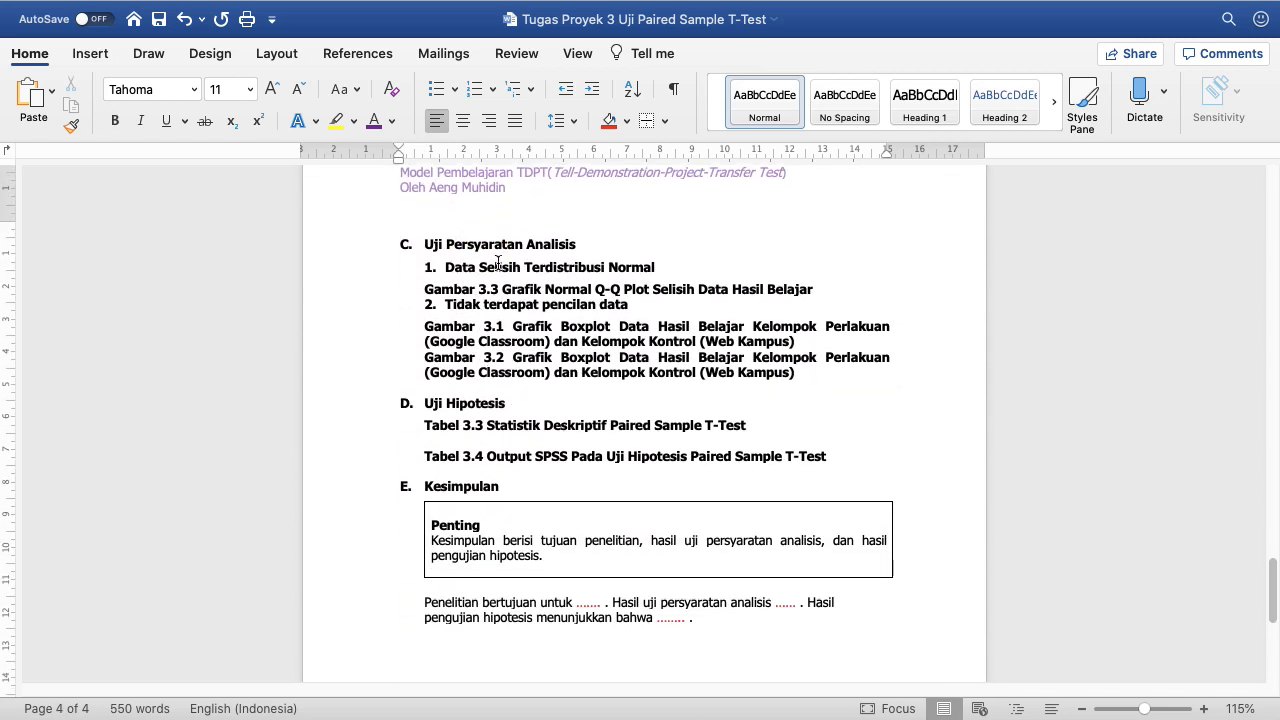
click(504, 264)
double_click(502, 266)
click(650, 305)
key(Return)
key(Return)
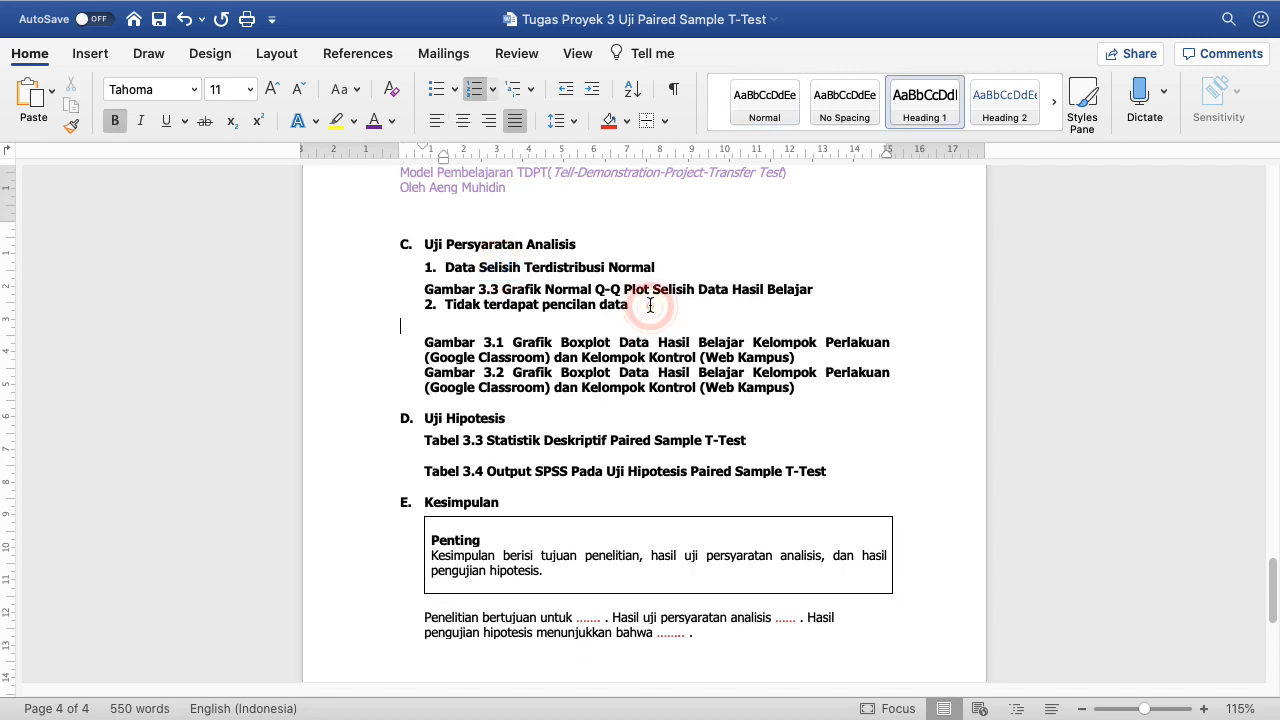
key(Return)
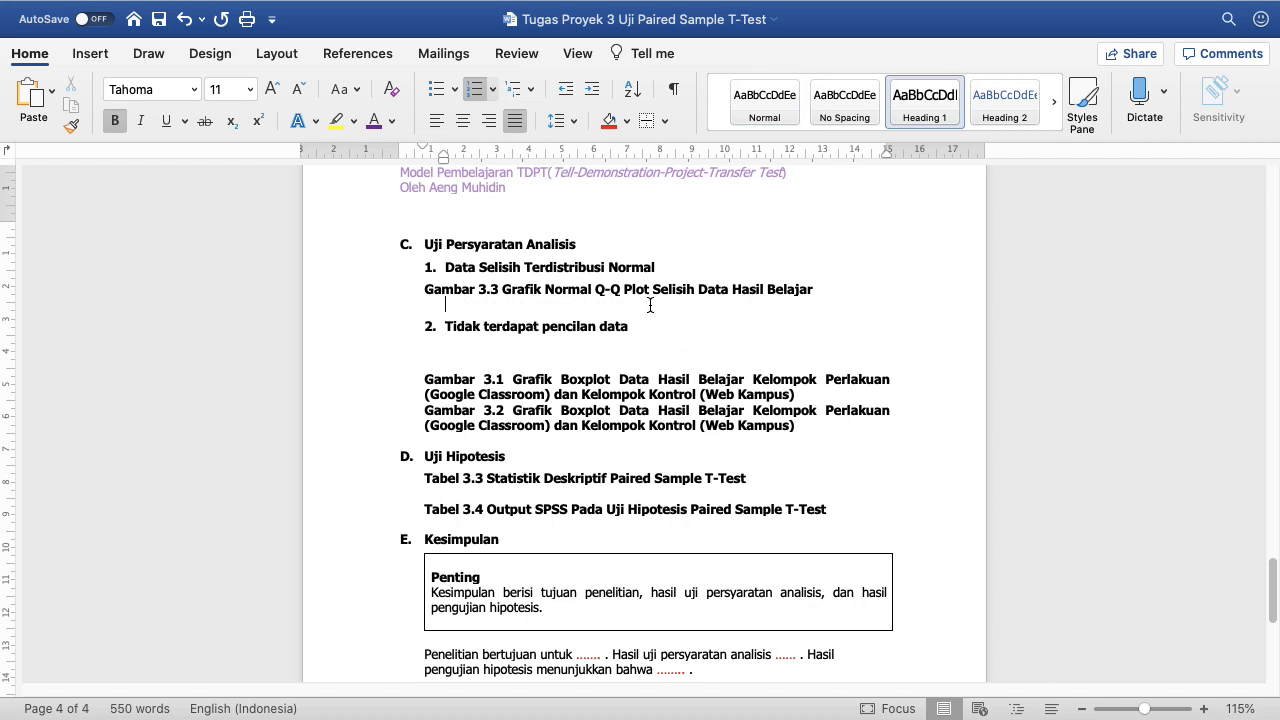
key(Return)
click(650, 305)
key(Return)
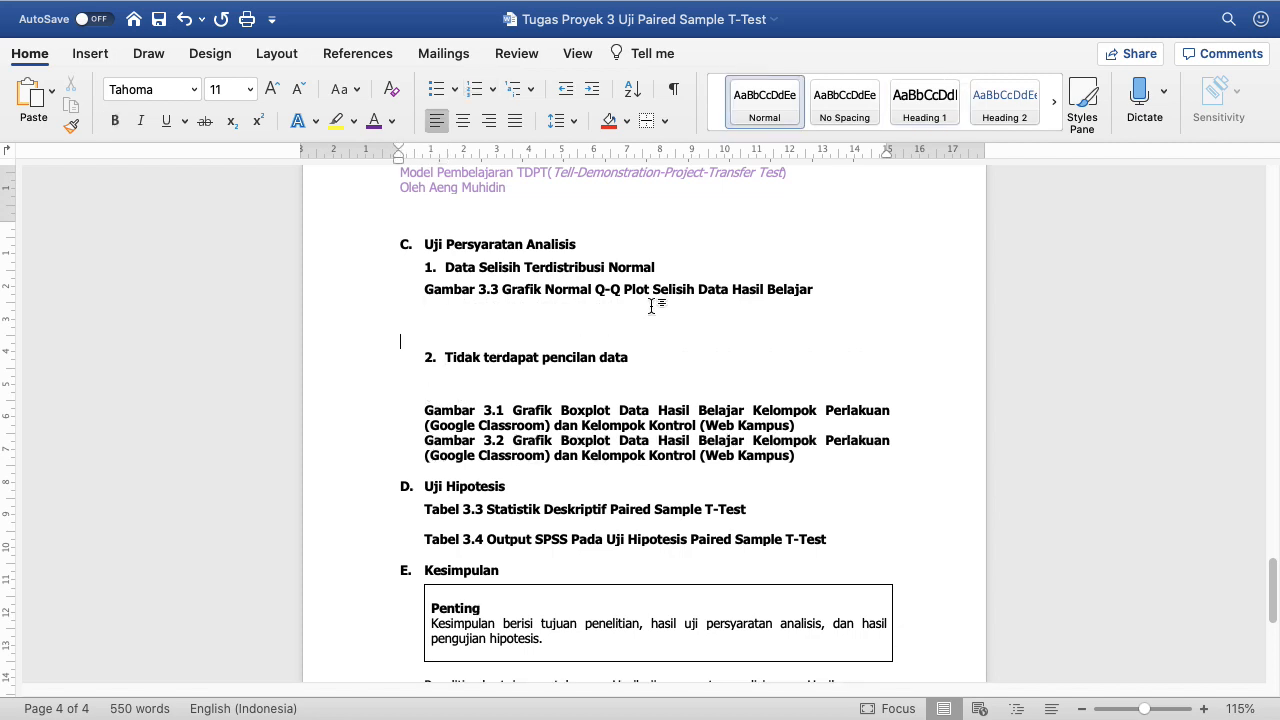
Step: Delete the word Selisih from the section C heading Data Selisih Terdistribusi Normal and add a blank line below the Gambar 3.3 caption
double_click(496, 268)
key(BackSpace)
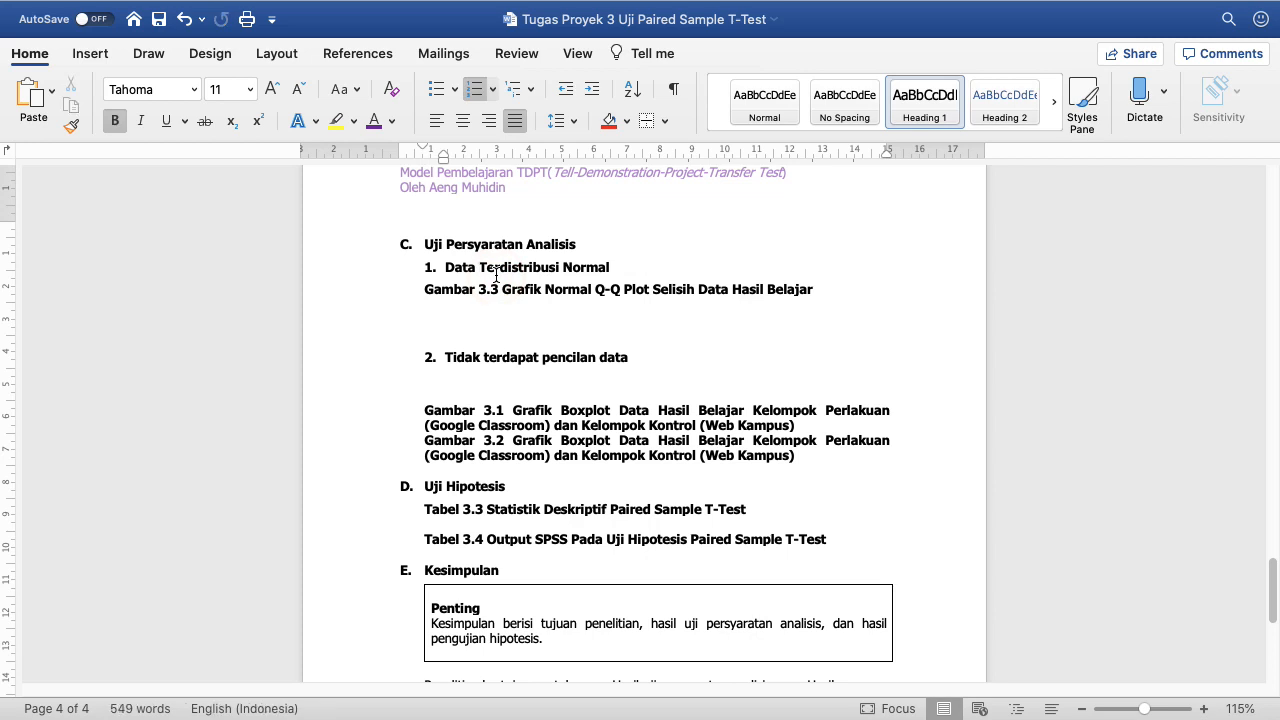
key(super+z)
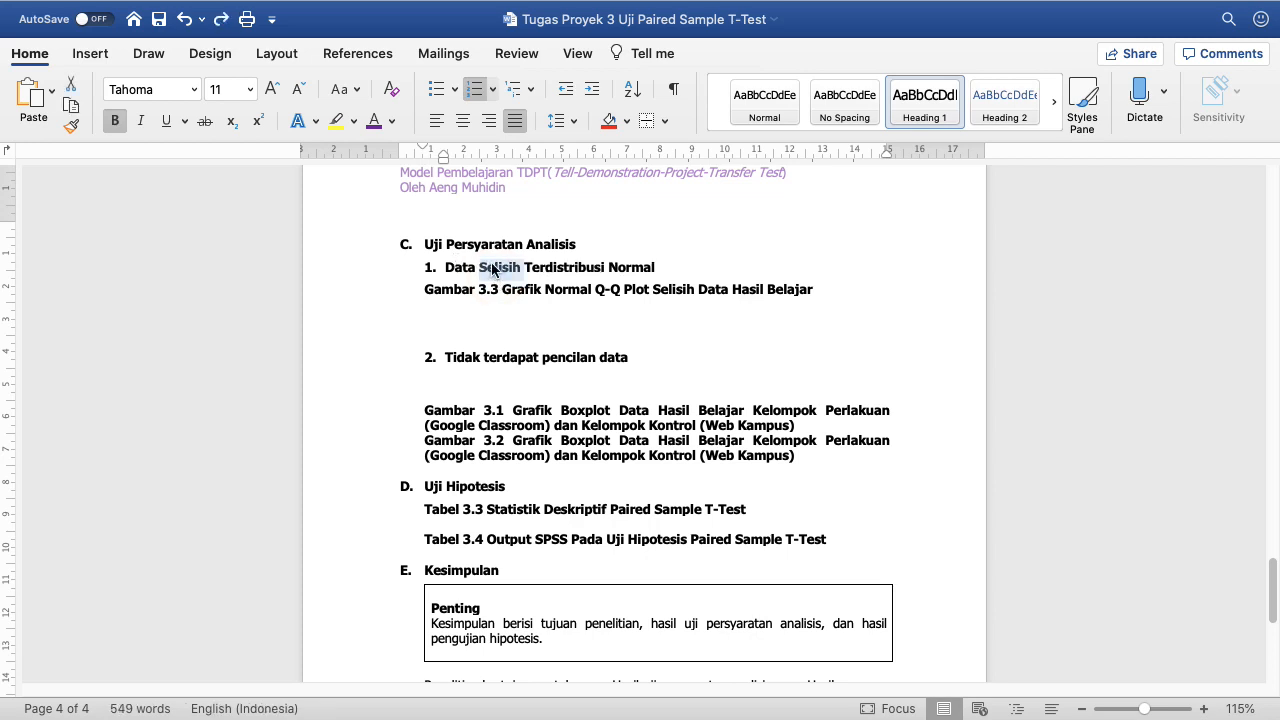
key(BackSpace)
click(478, 302)
key(Return)
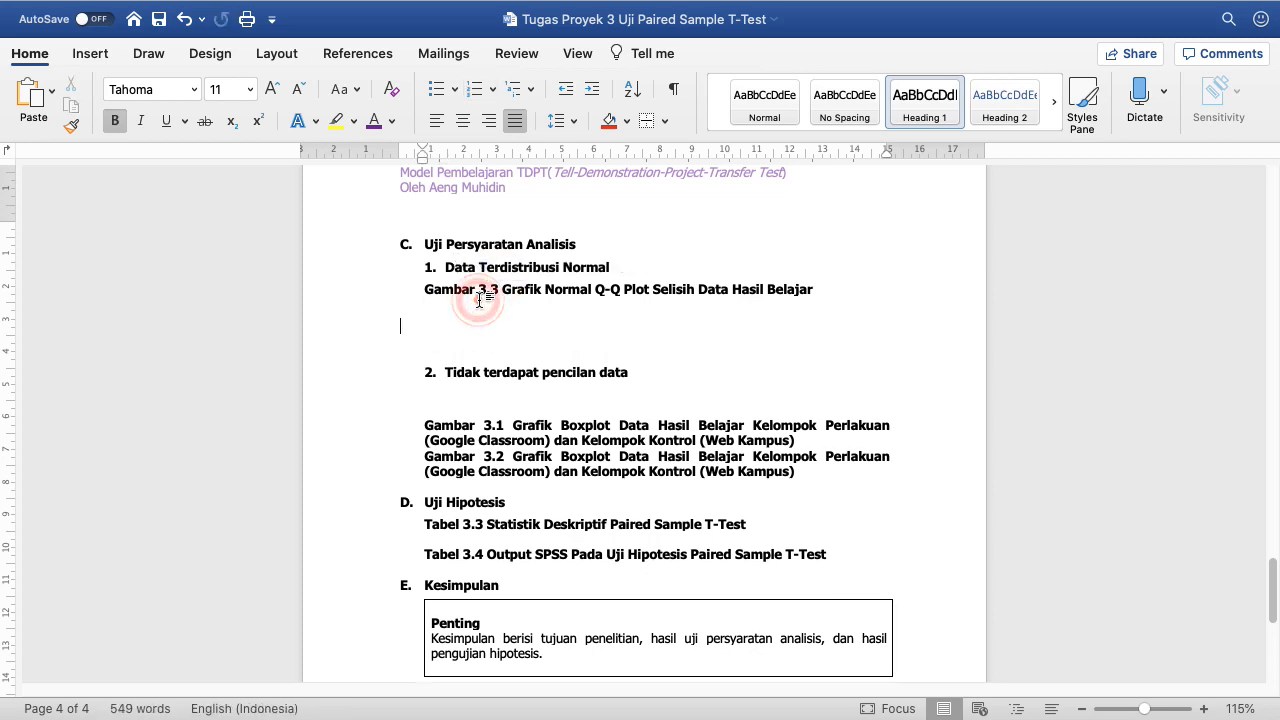
Step: Change the font colour of the heading Data Terdistribusi Normal to red
click(396, 262)
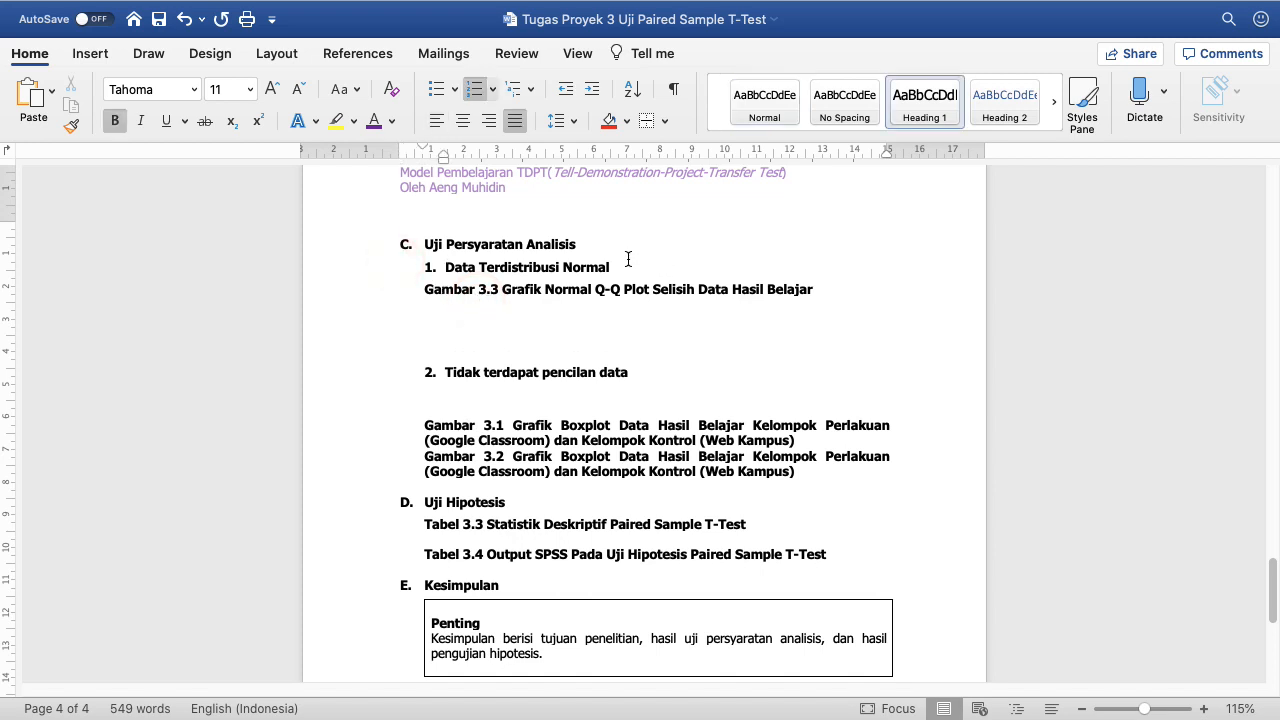
shift+click(628, 262)
click(390, 121)
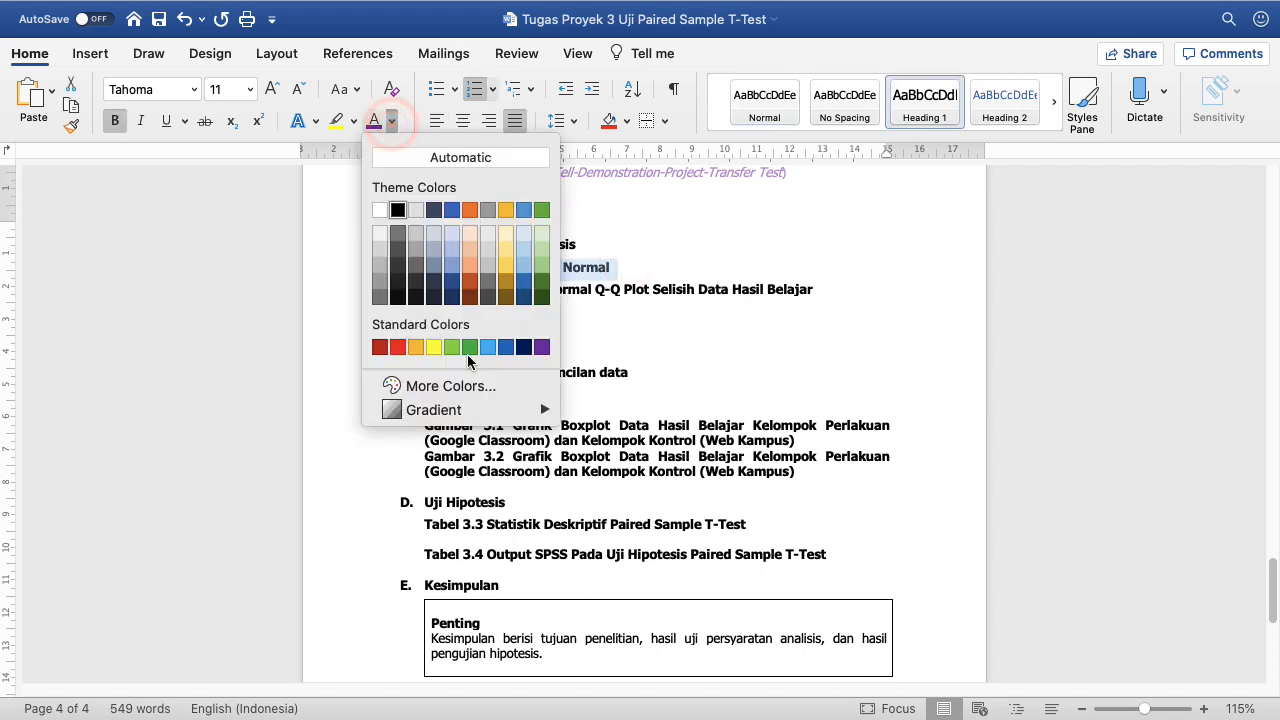
click(397, 347)
click(474, 313)
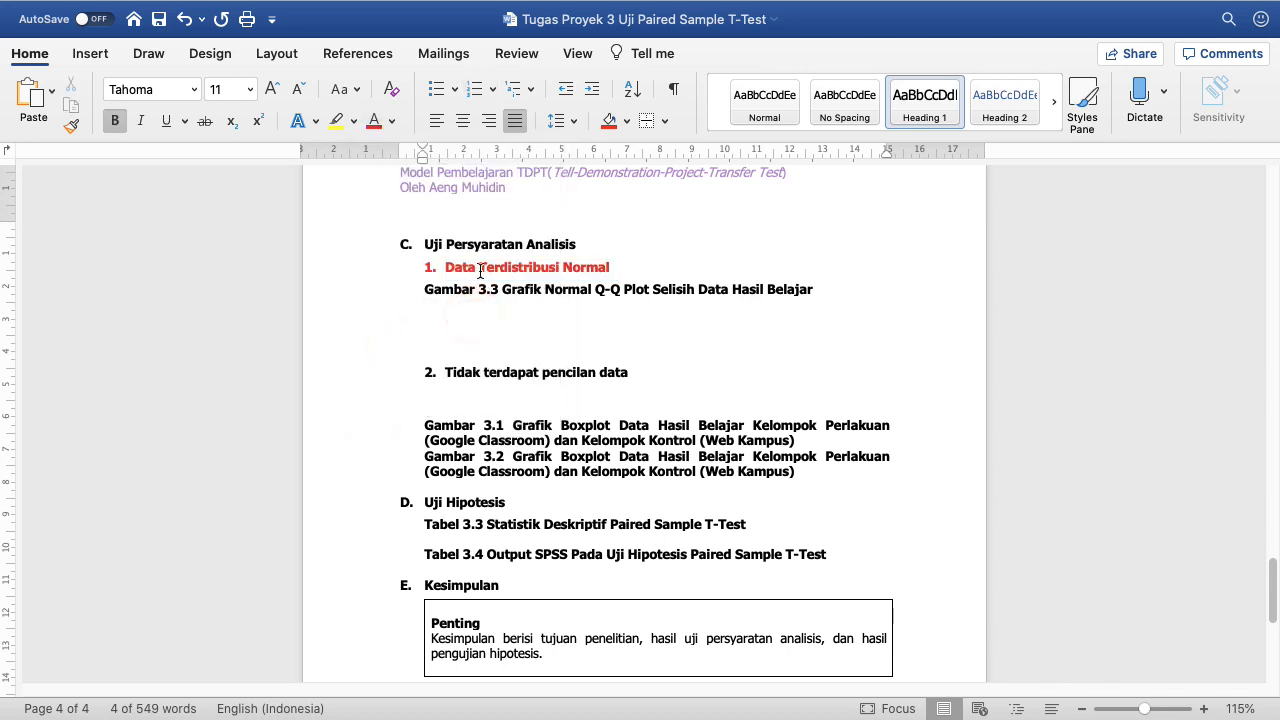
click(480, 268)
text(Selisih)
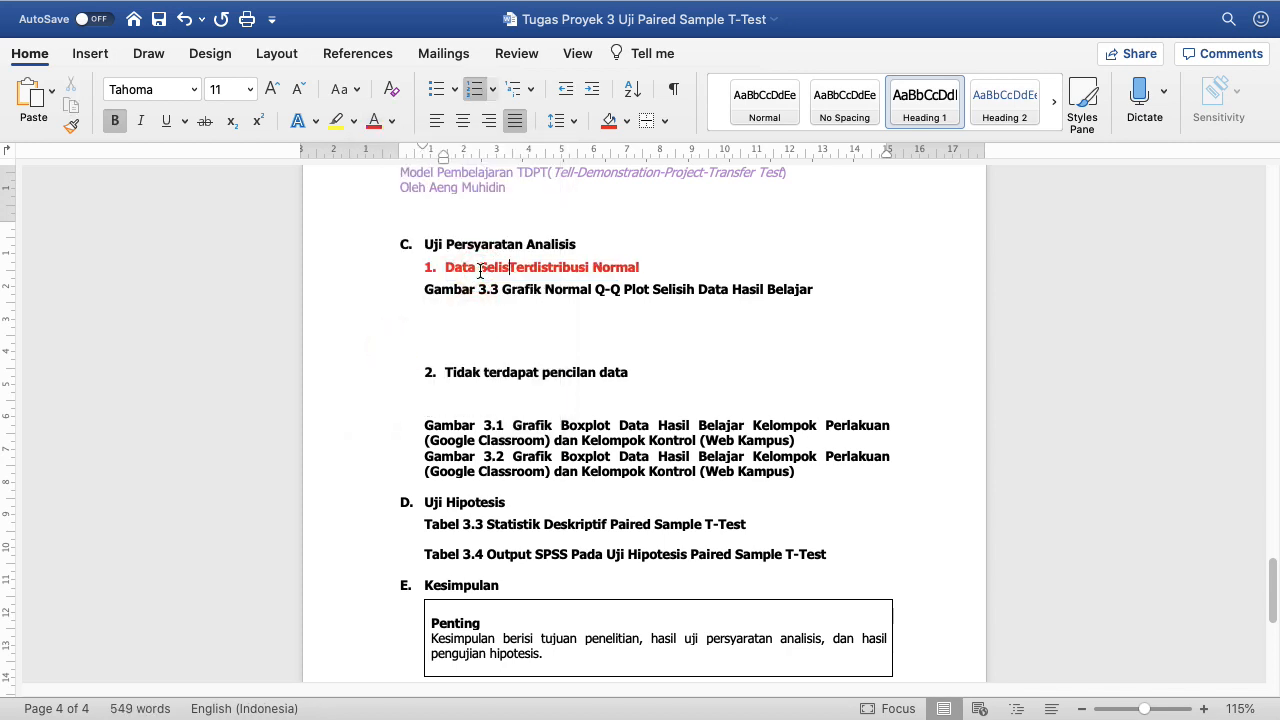
key(BackSpace)
key(BackSpace)
key(BackSpace)
key(BackSpace)
key(BackSpace)
key(BackSpace)
key(BackSpace)
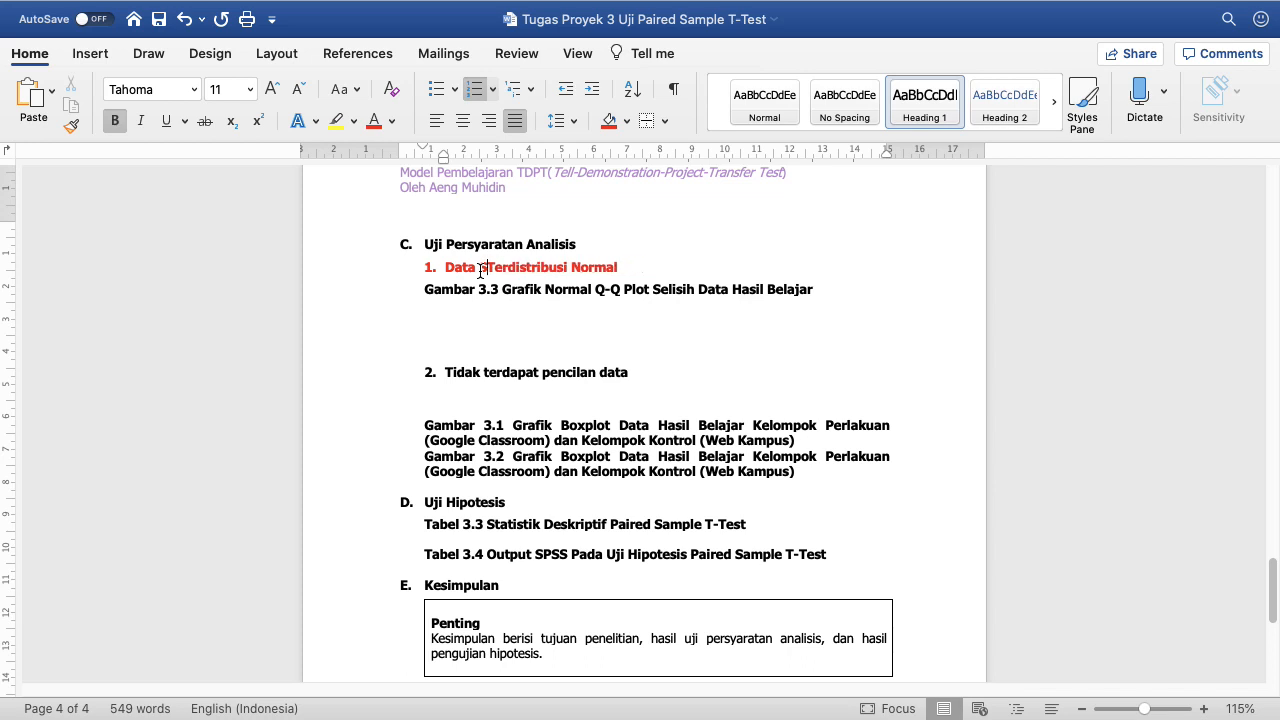
click(472, 317)
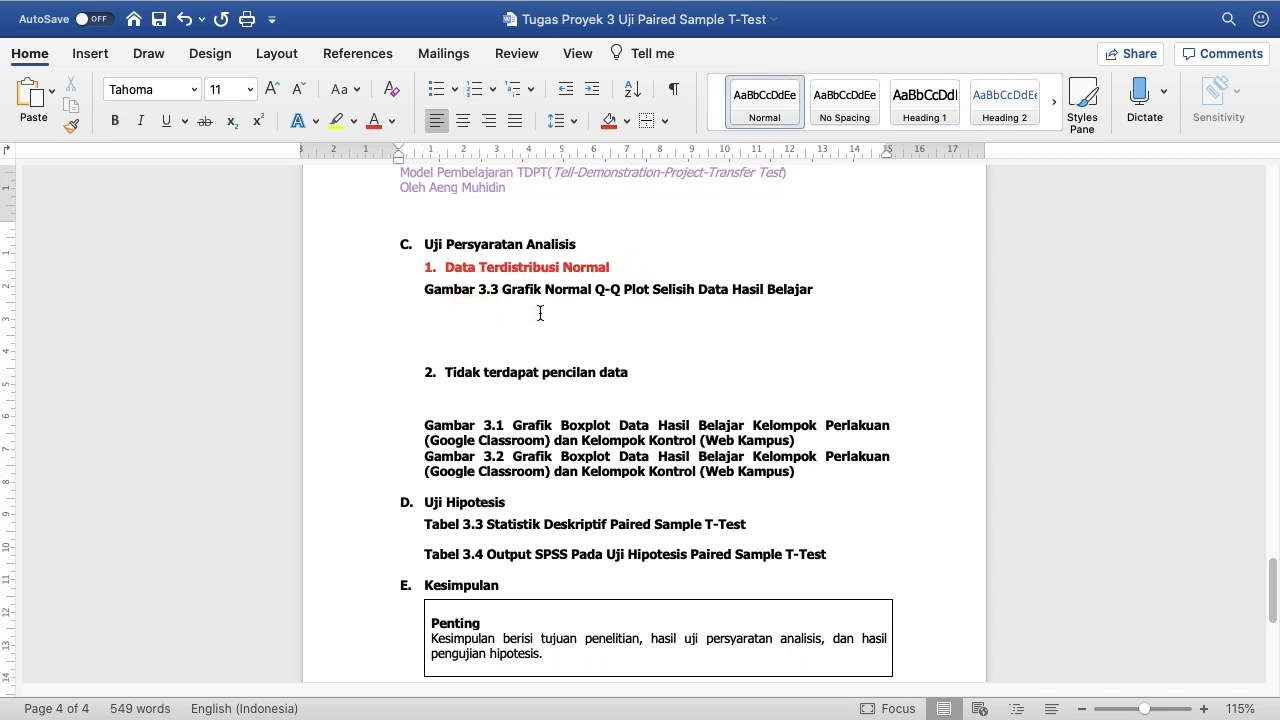
Step: Switch to the SPSS data set and open the descriptive Explore analysis, widening its dialog to show full variable names
key(ctrl+Left)
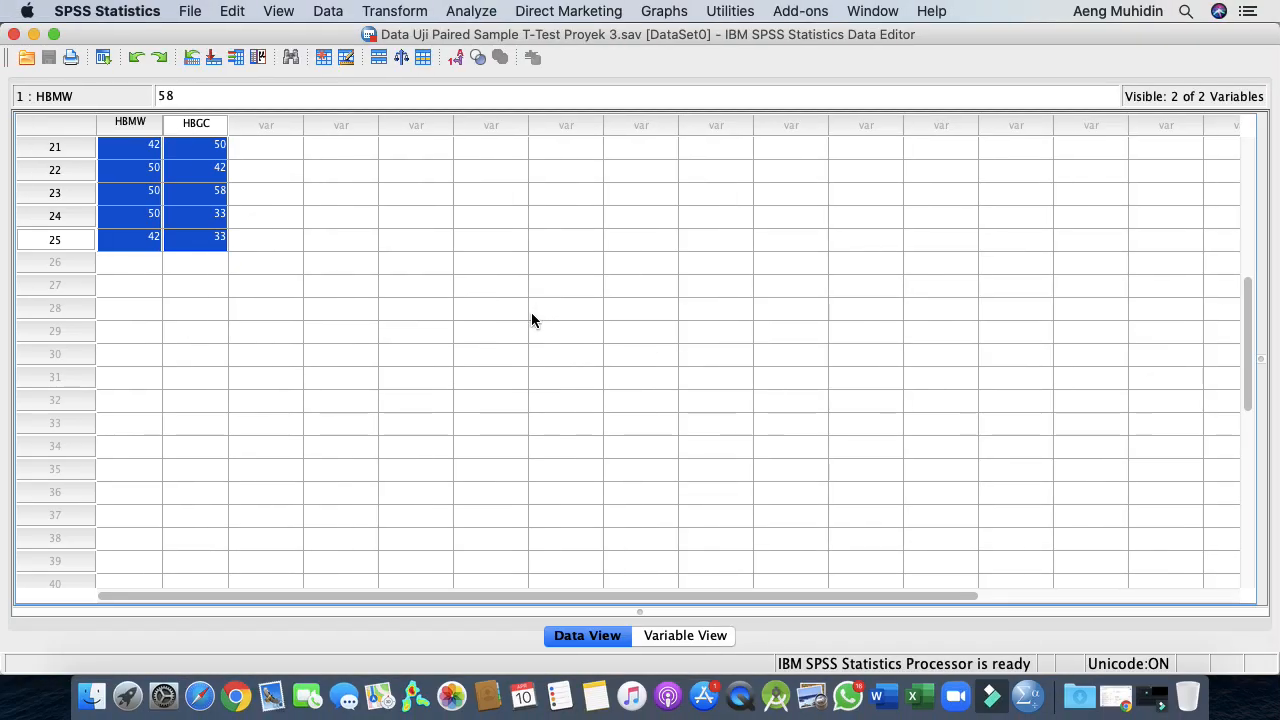
scroll(531, 314, up, 8)
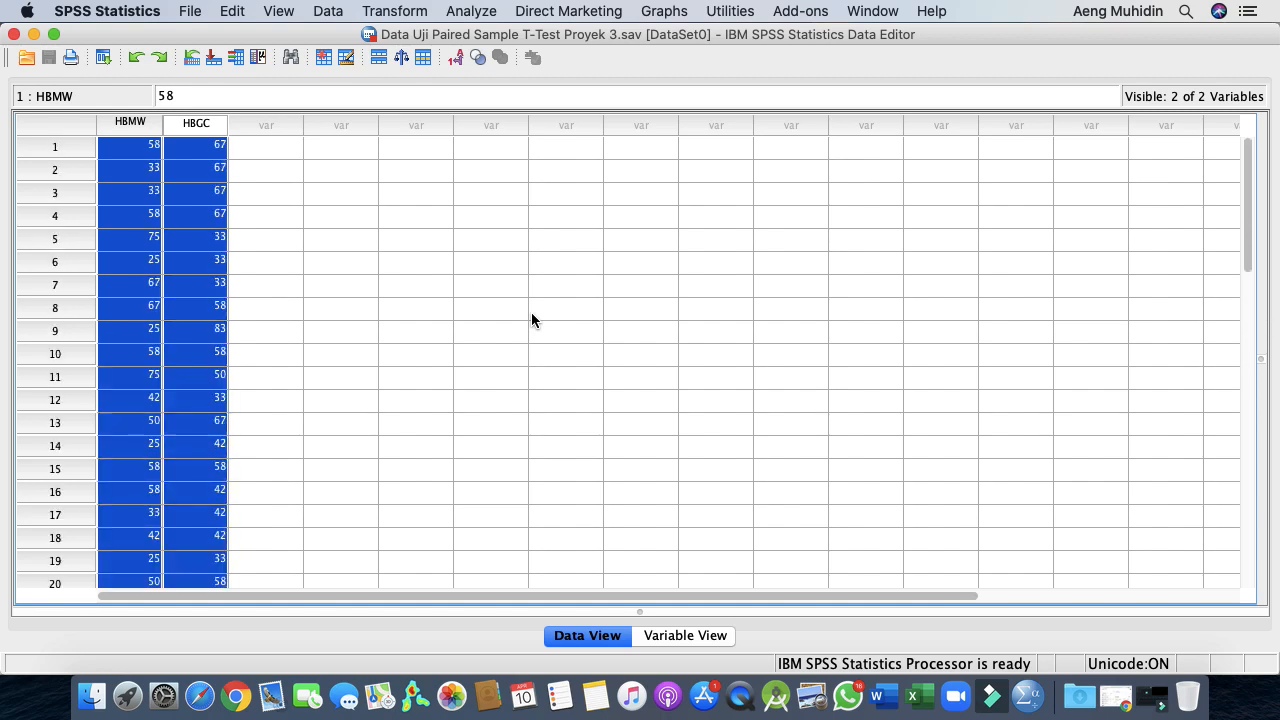
click(469, 11)
mouse_move(600, 54)
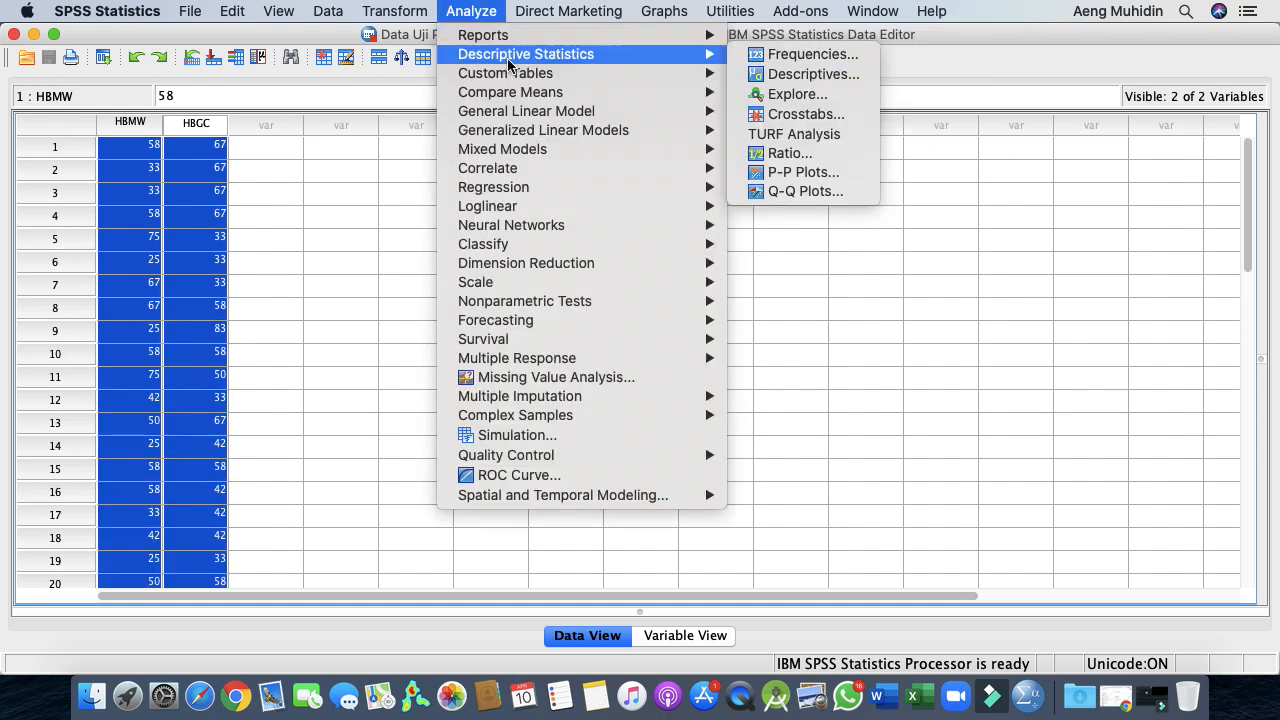
click(815, 94)
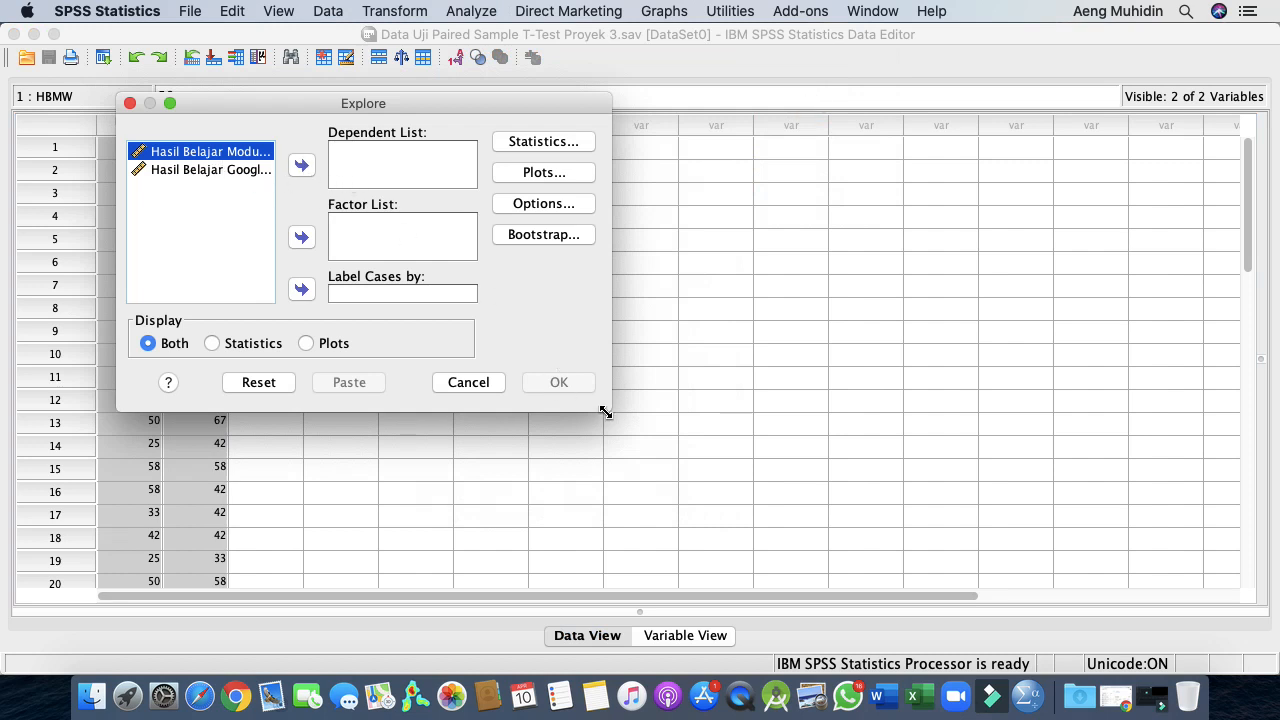
drag(622, 411, 920, 403)
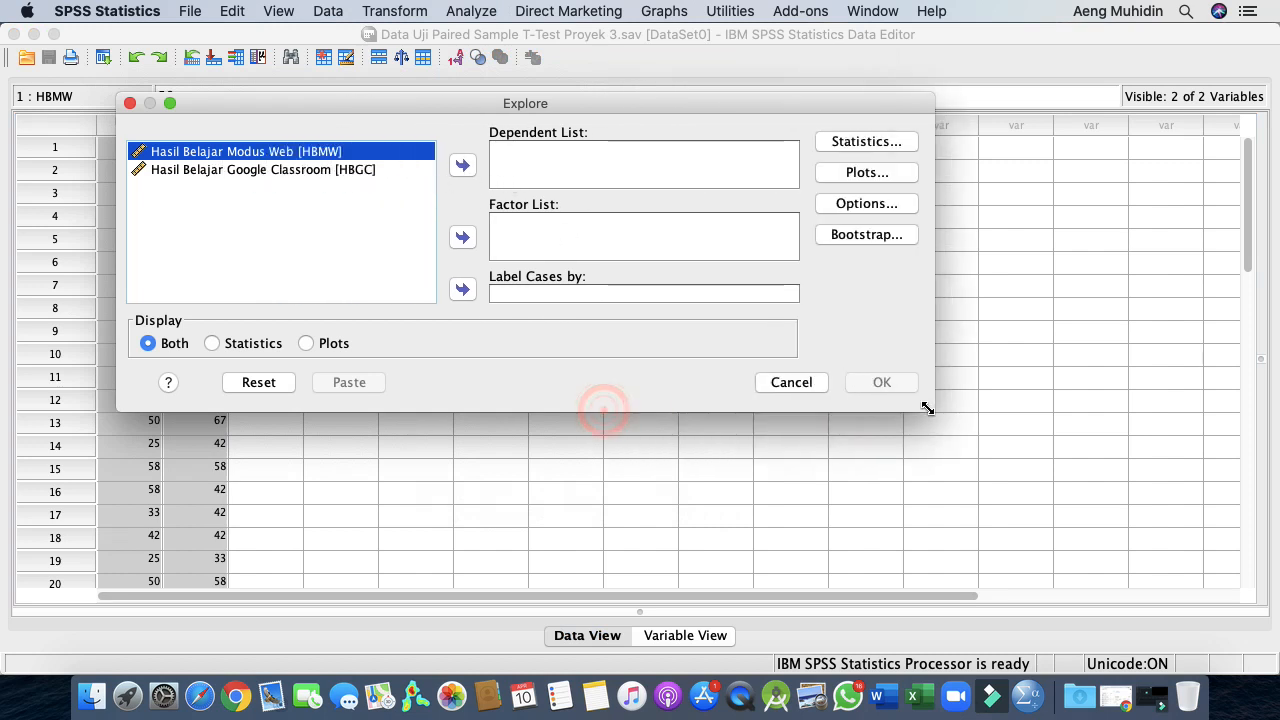
shift+click(320, 175)
click(292, 217)
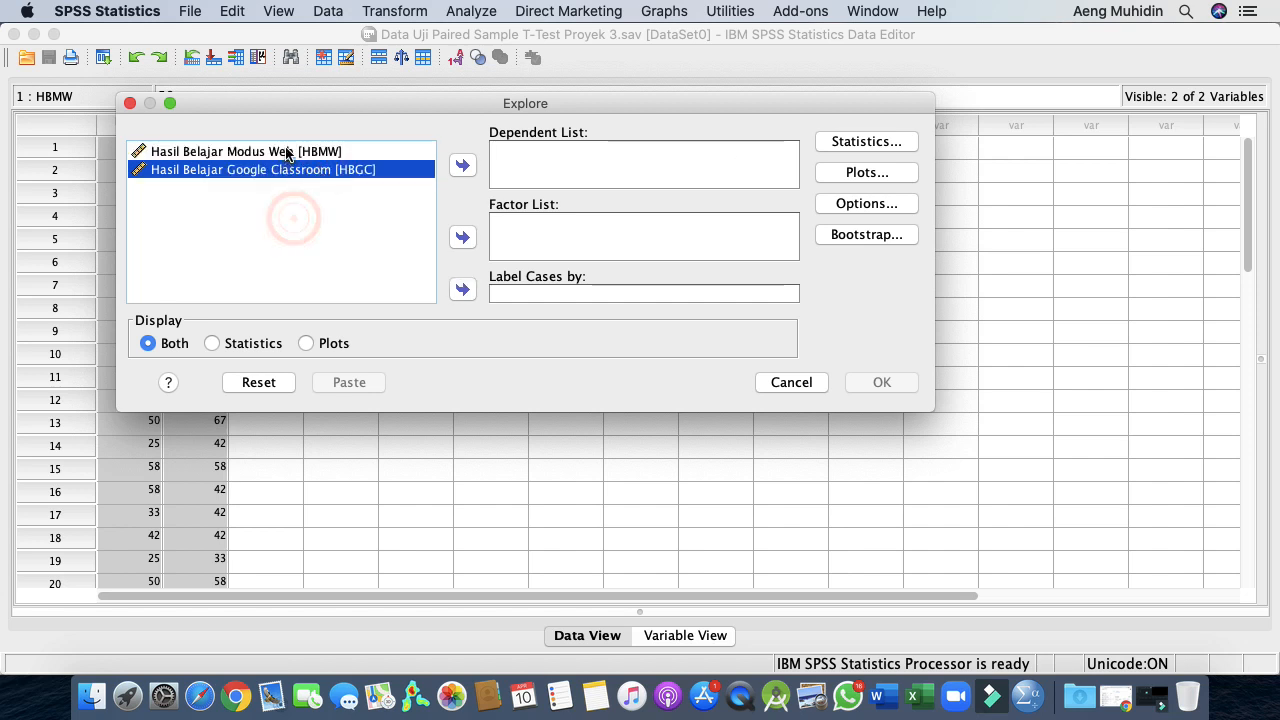
click(287, 152)
click(462, 165)
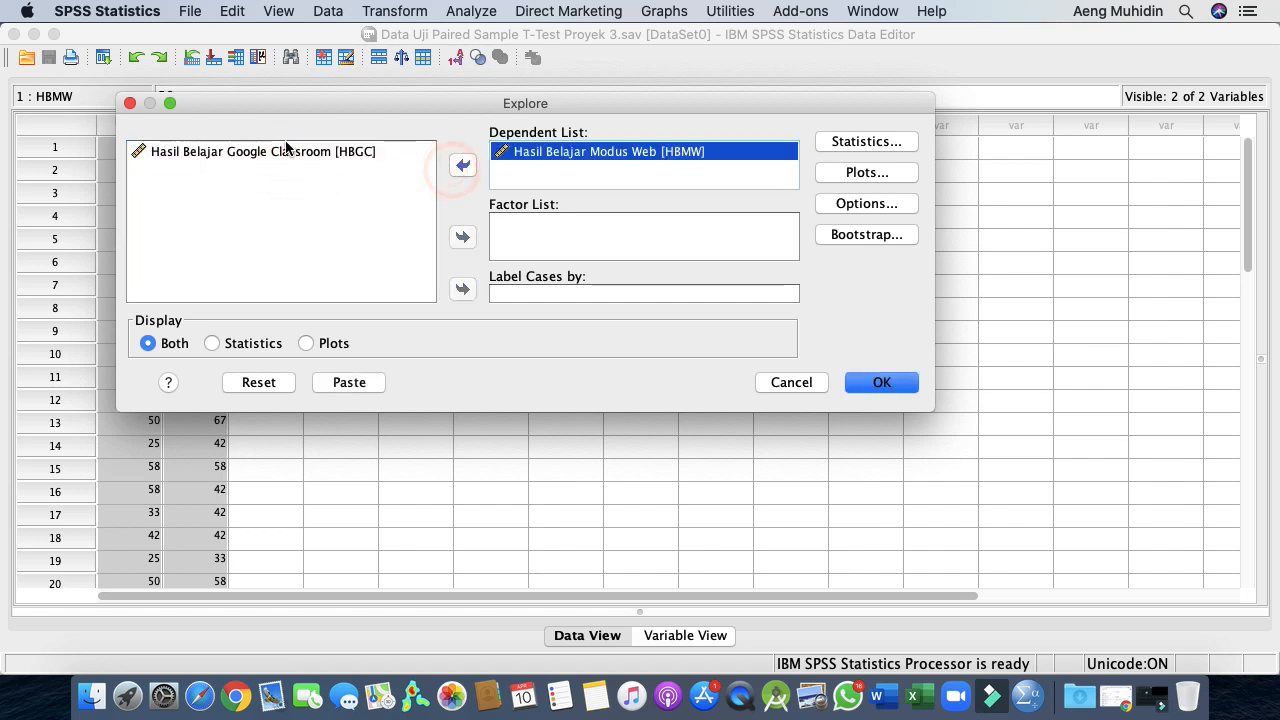
click(287, 150)
click(462, 165)
shift+click(540, 152)
click(462, 165)
Step: Add both Hasil Belajar Modus Web and Hasil Belajar Google Classroom to the Explore analysis as dependent variables
click(338, 220)
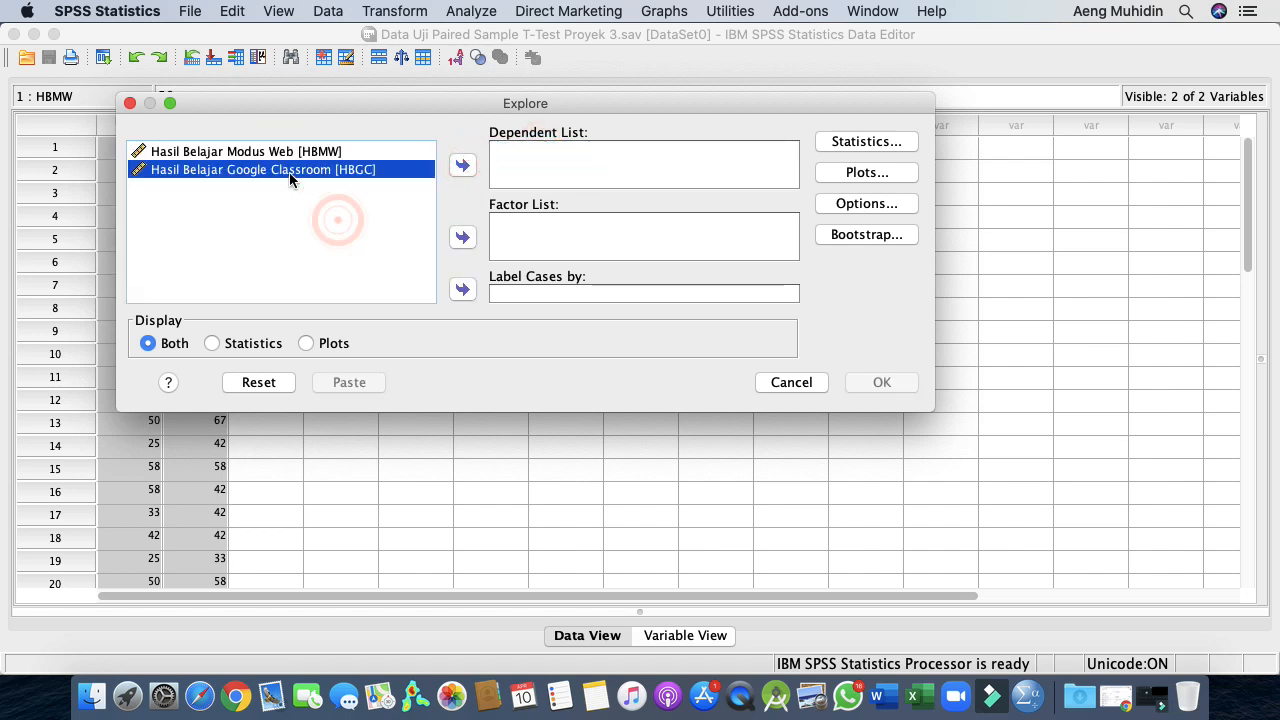
shift+click(289, 155)
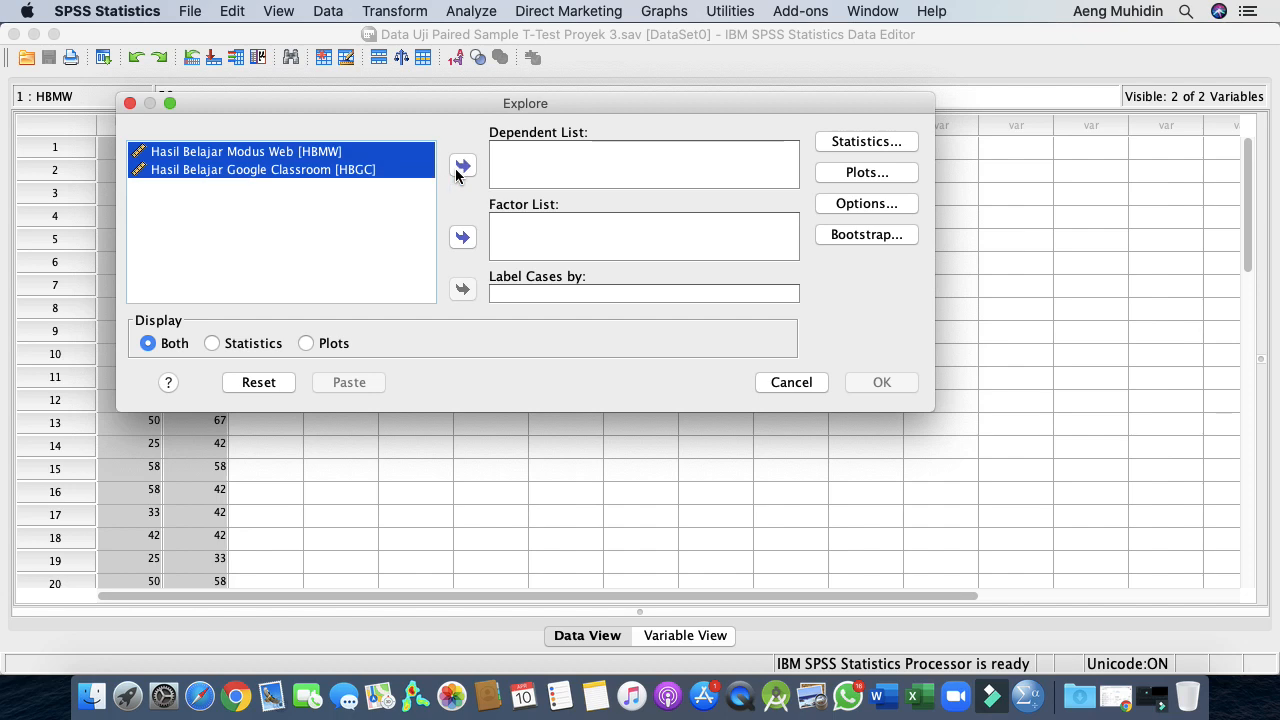
click(462, 165)
Step: Enable the histogram and normality plots with tests in the Explore plot options
click(849, 172)
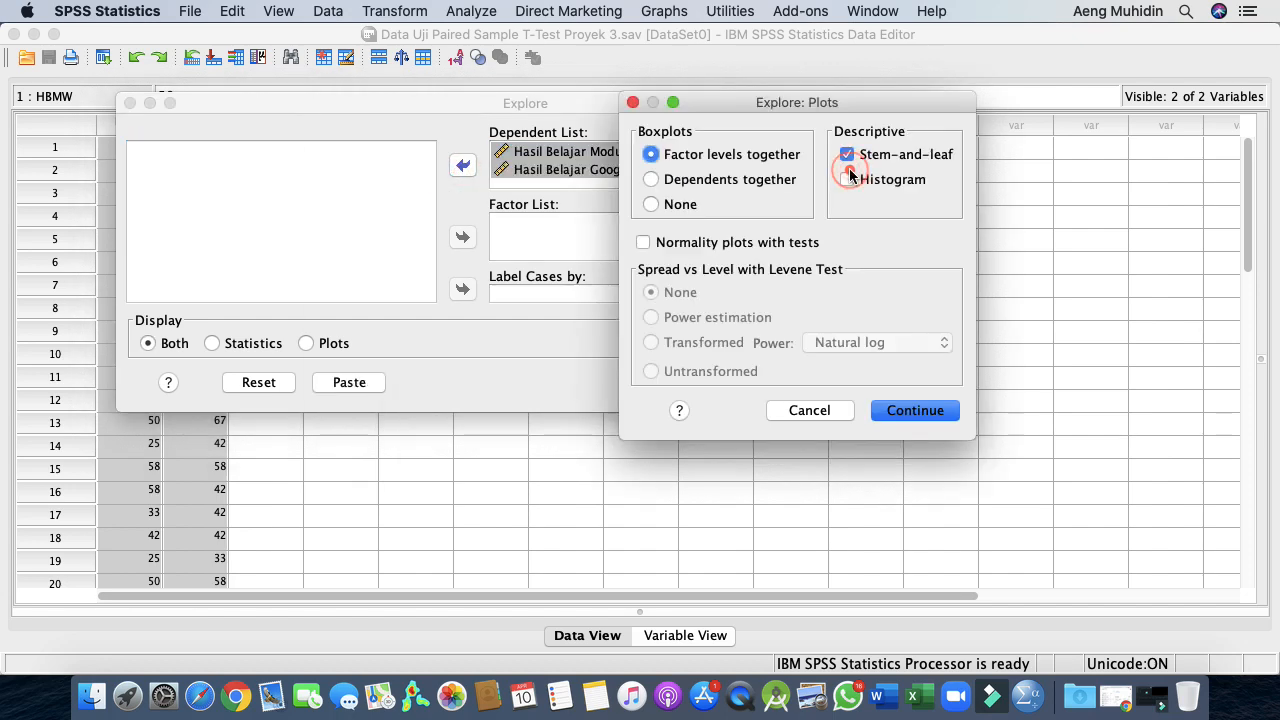
drag(820, 102, 1092, 107)
click(1152, 188)
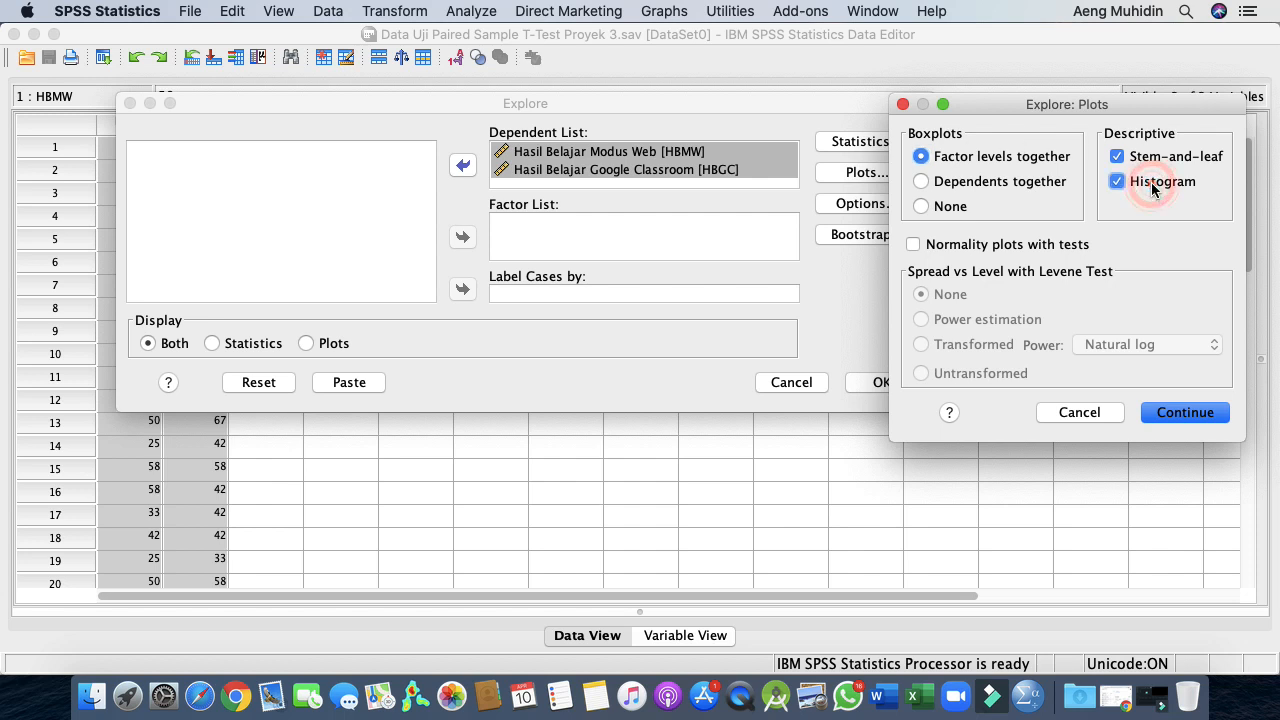
click(958, 244)
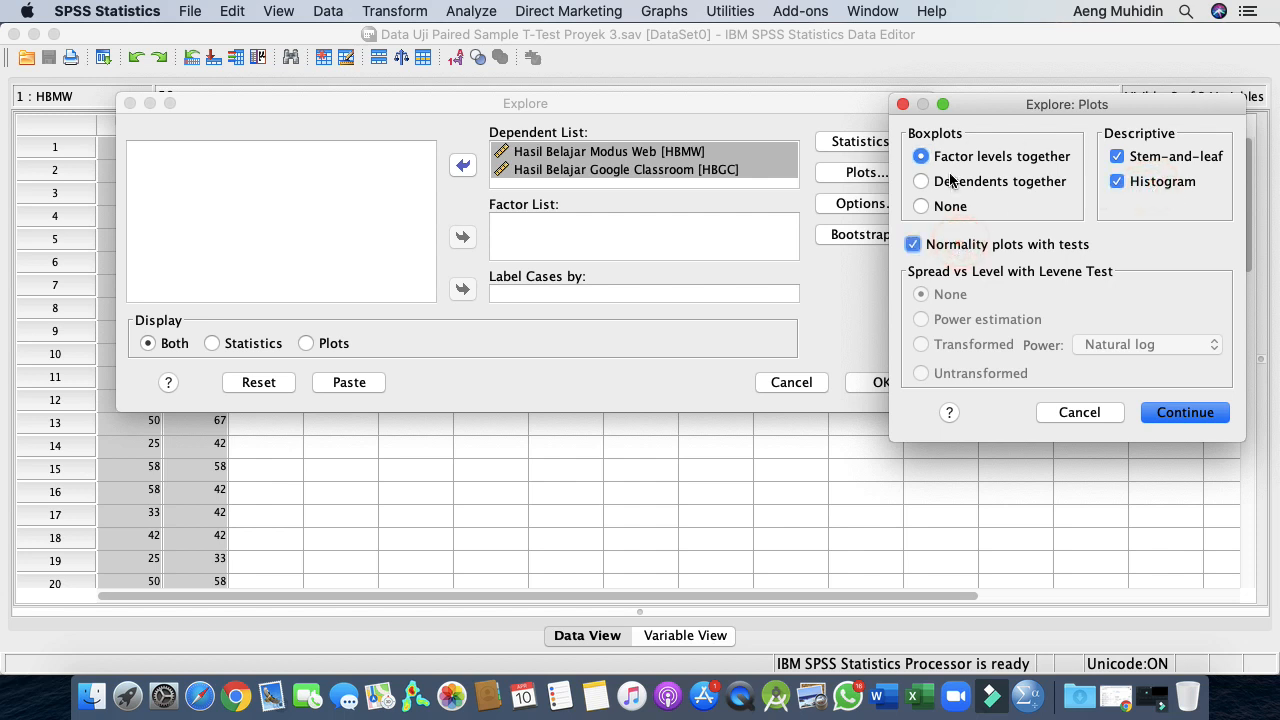
click(1186, 424)
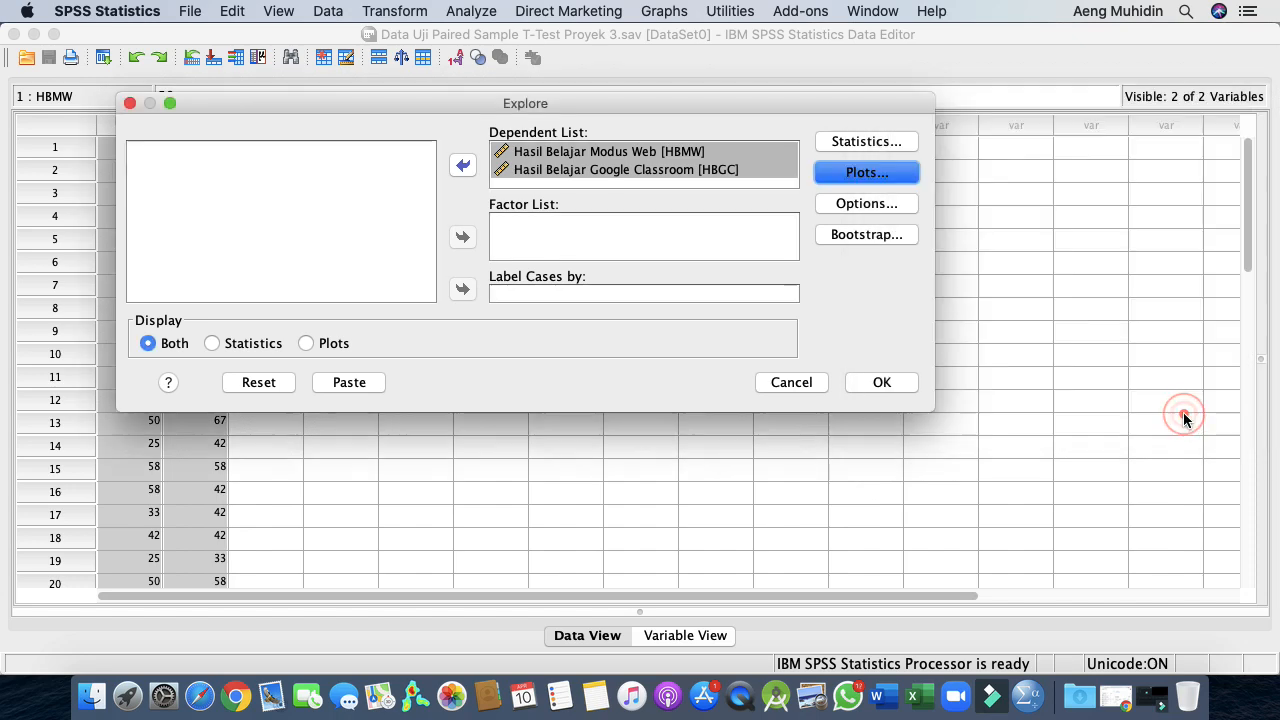
Step: Run the Explore analysis and inspect the Tests of Normality table and the Normal Q-Q plots of both variables
click(867, 384)
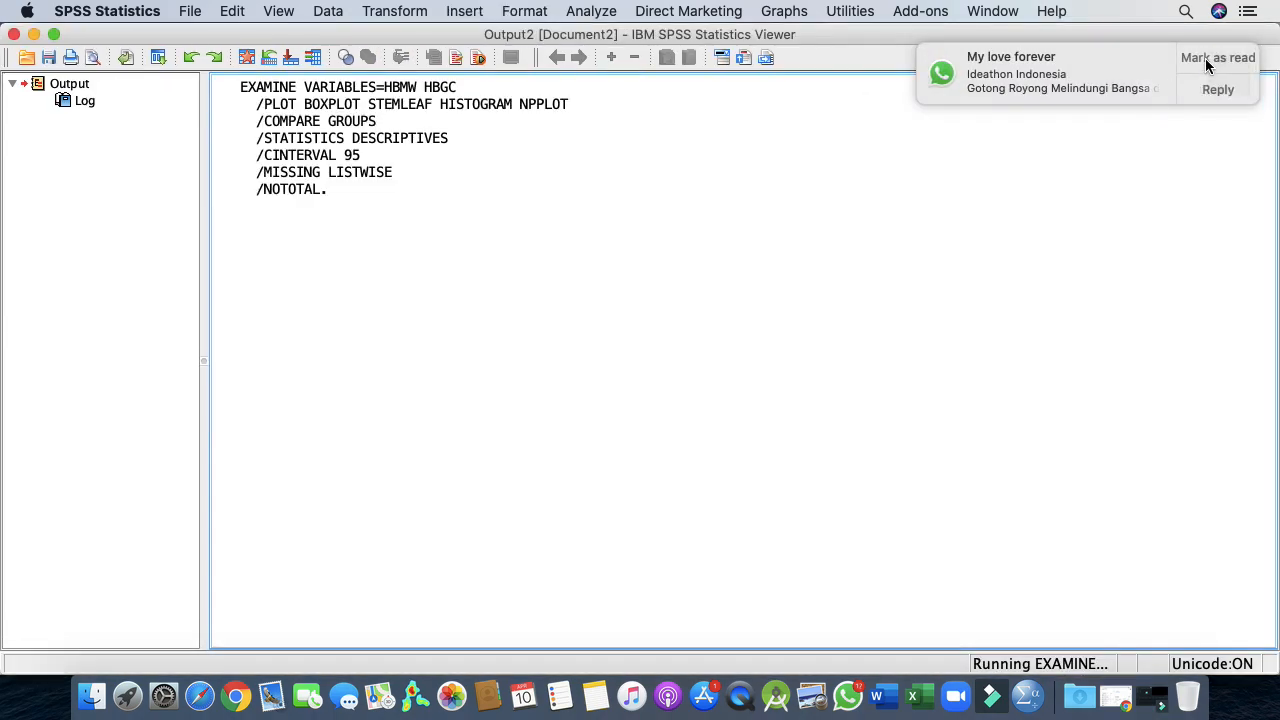
click(1205, 58)
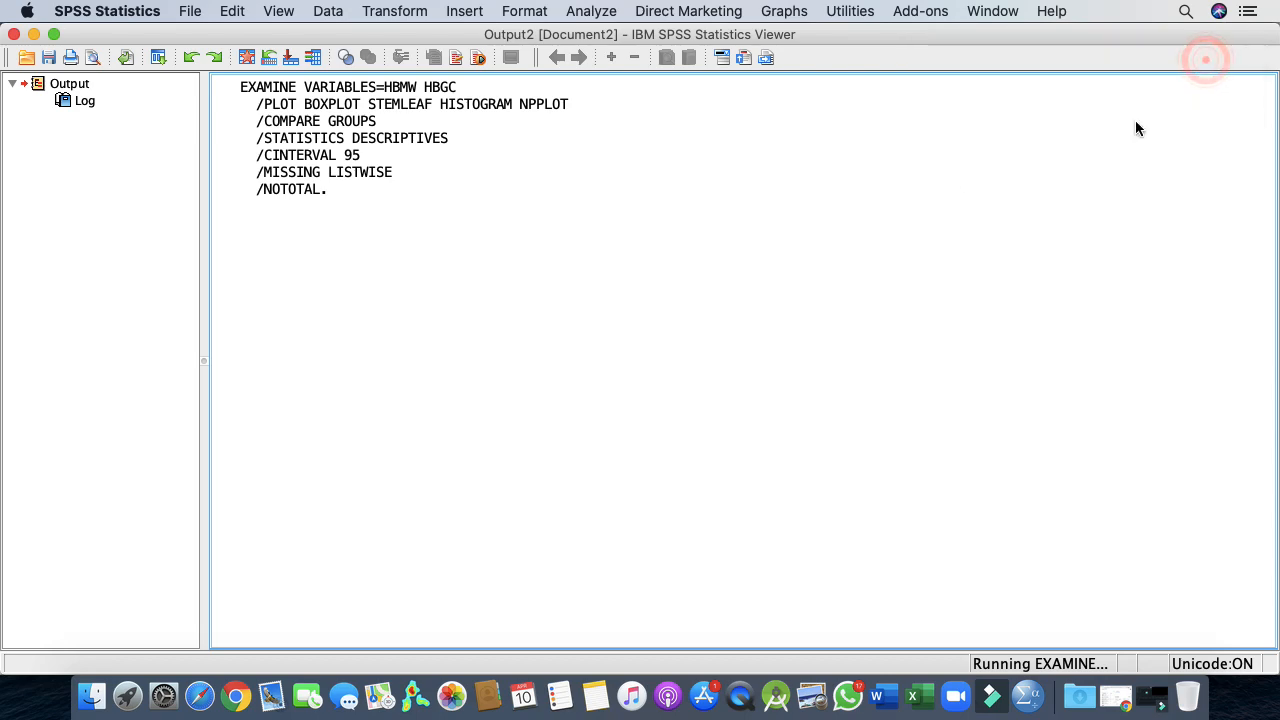
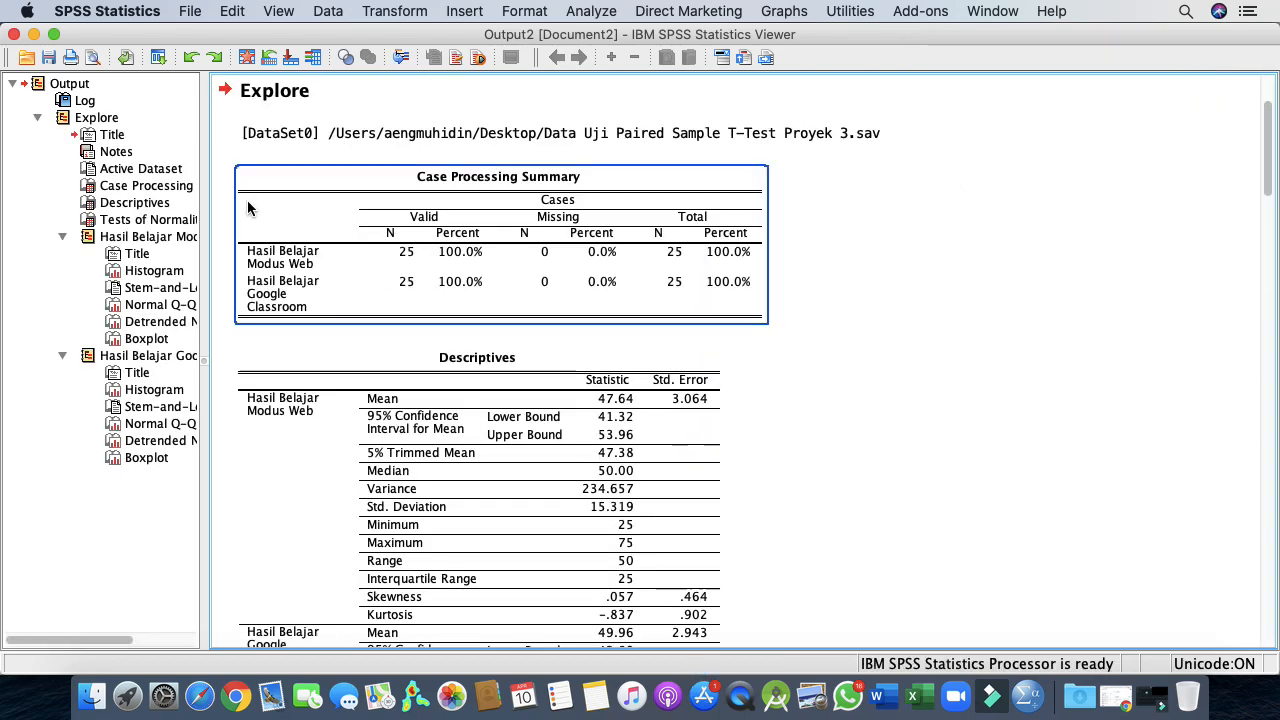
click(150, 220)
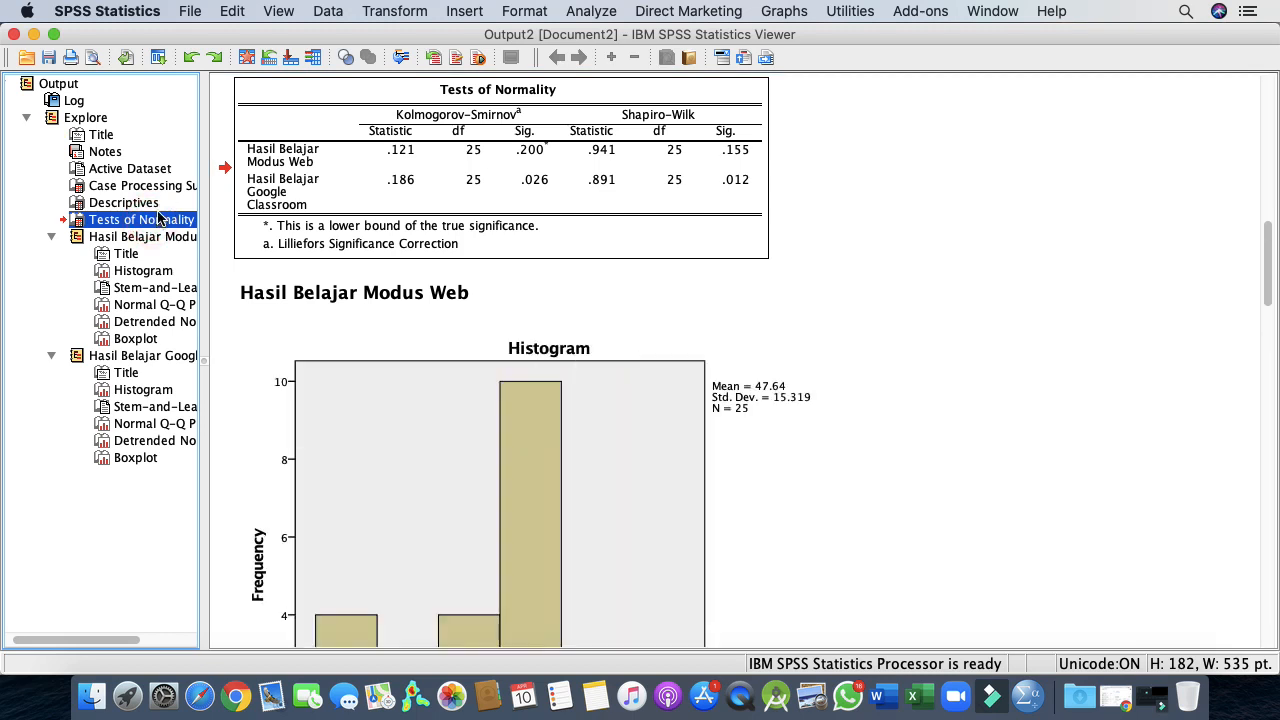
click(140, 307)
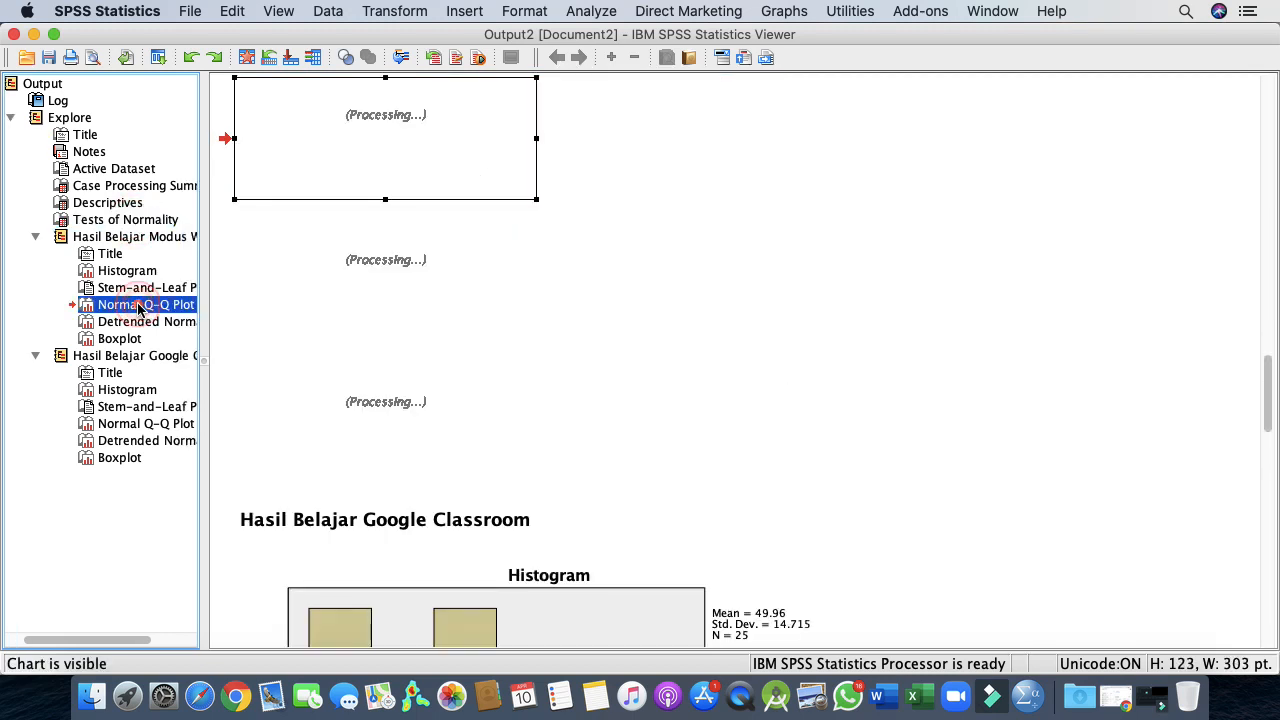
click(127, 424)
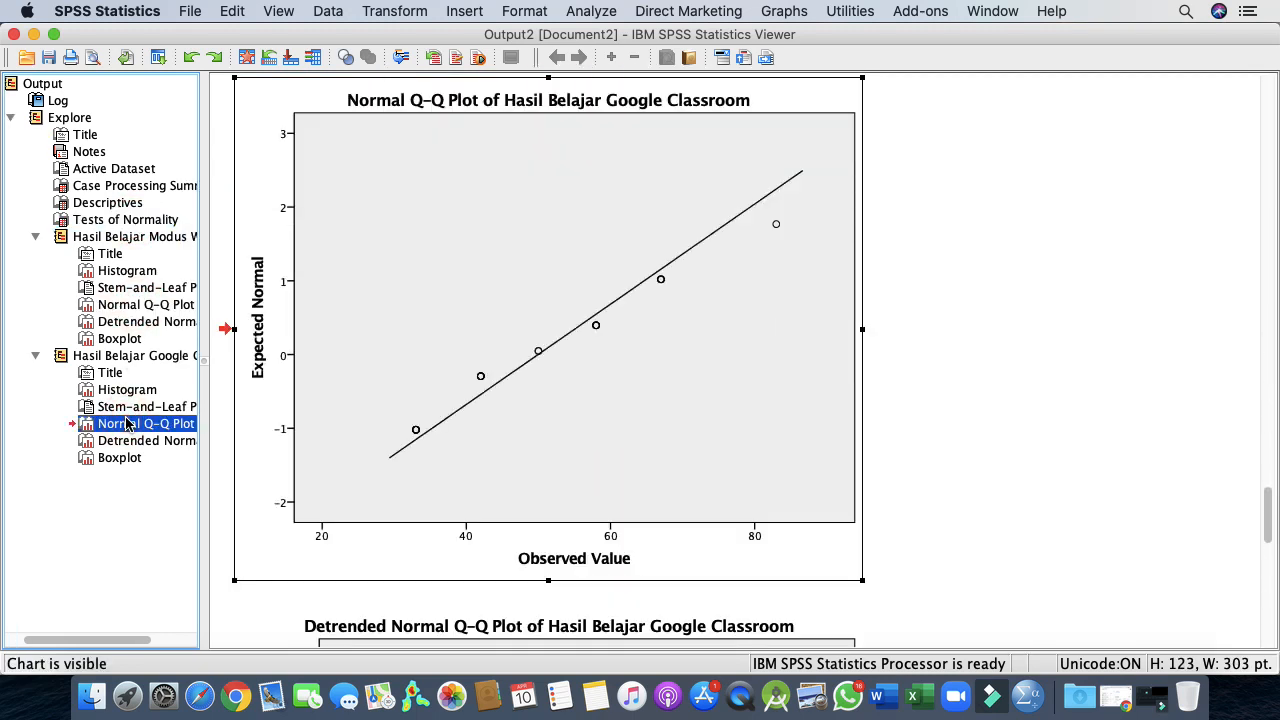
Step: Copy the Tests of Normality table from the Explore output
click(133, 221)
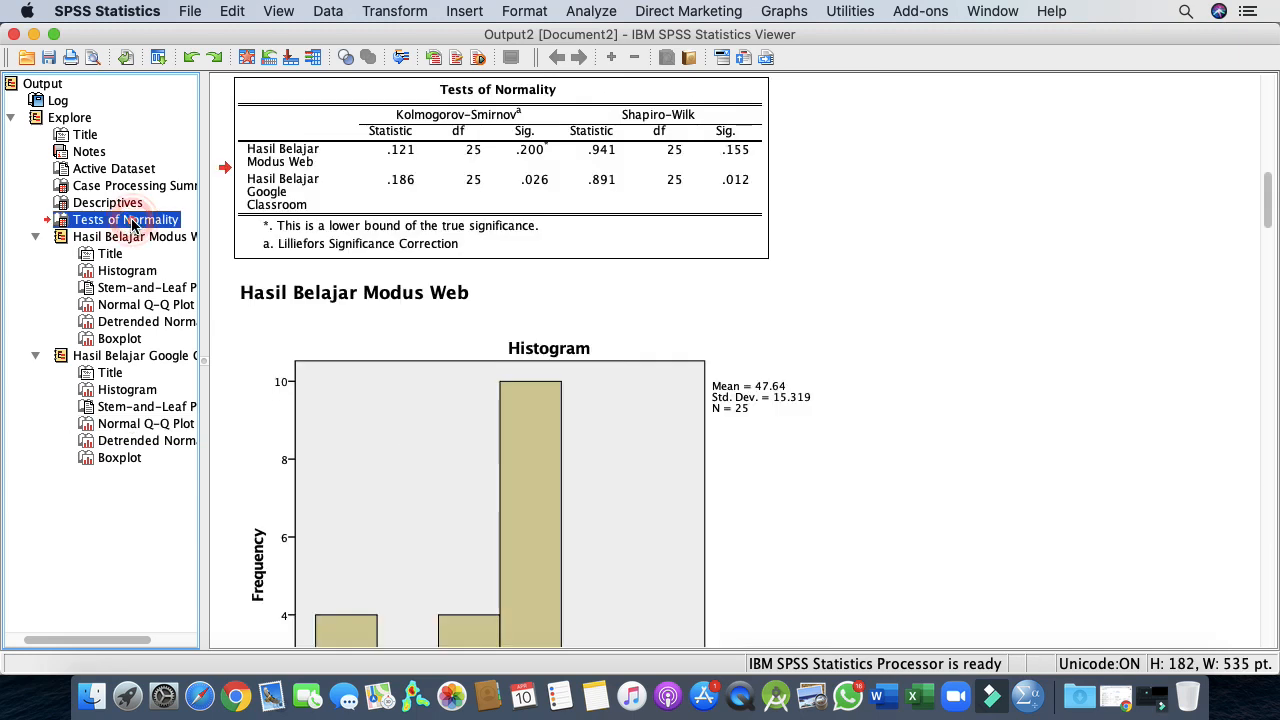
right_click(331, 97)
click(366, 123)
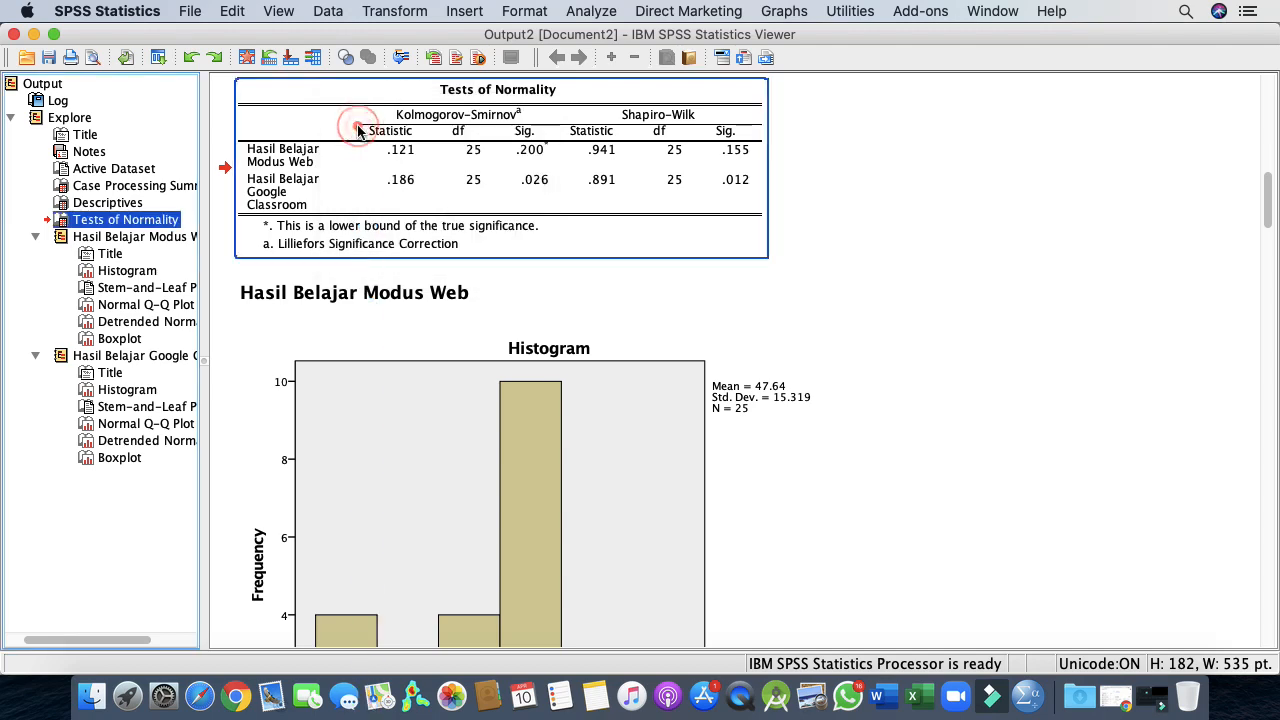
right_click(297, 85)
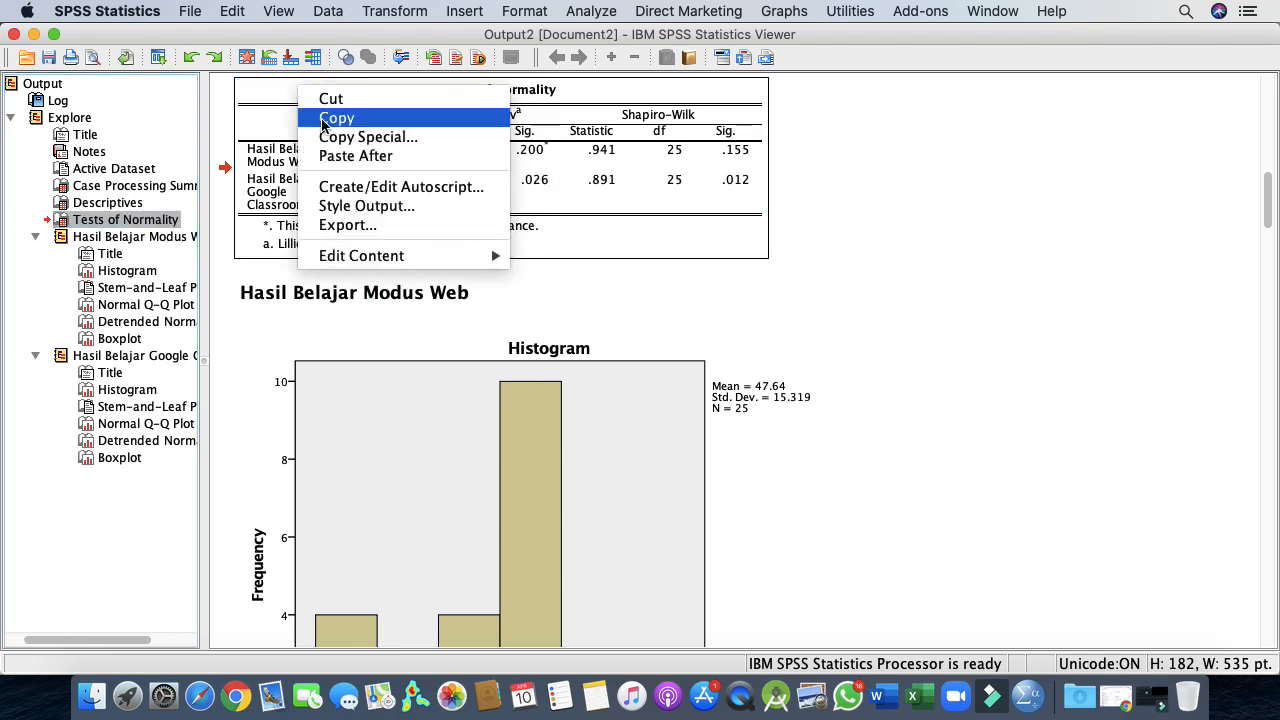
click(322, 120)
Step: Switch to the Word report and add the caption "Tabel 3.3 Output SPSS Pada Uji Normalitas" below the heading Data Terdistribusi Normal
click(877, 697)
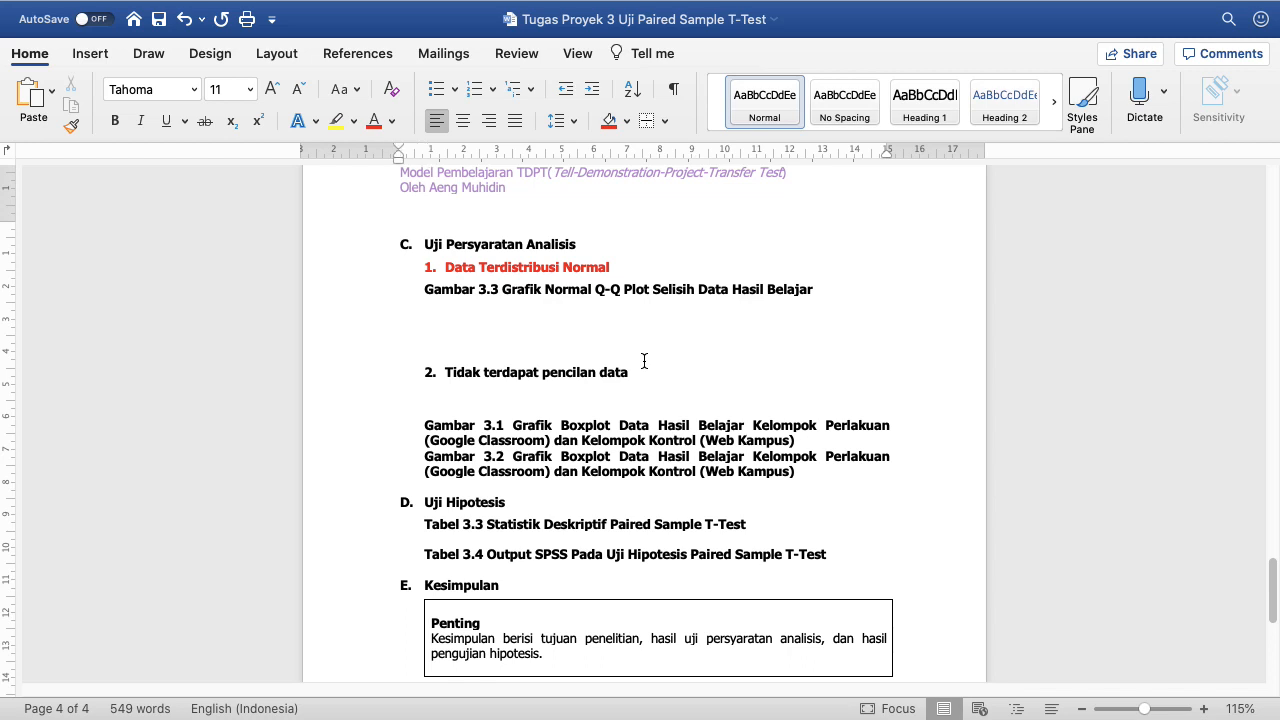
key(BackSpace)
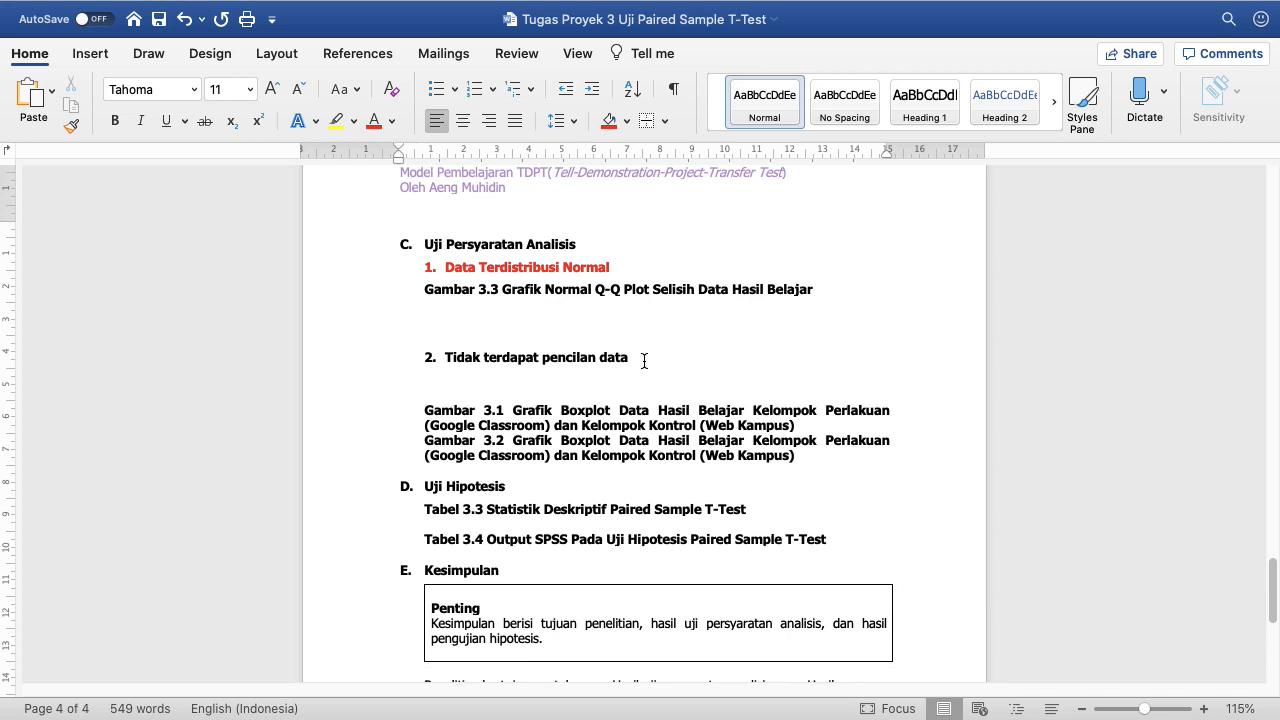
key(Up)
key(Up)
key(Up)
key(Down)
key(Up)
key(Up)
key(Down)
key(Return)
text(Tabel 3.3)
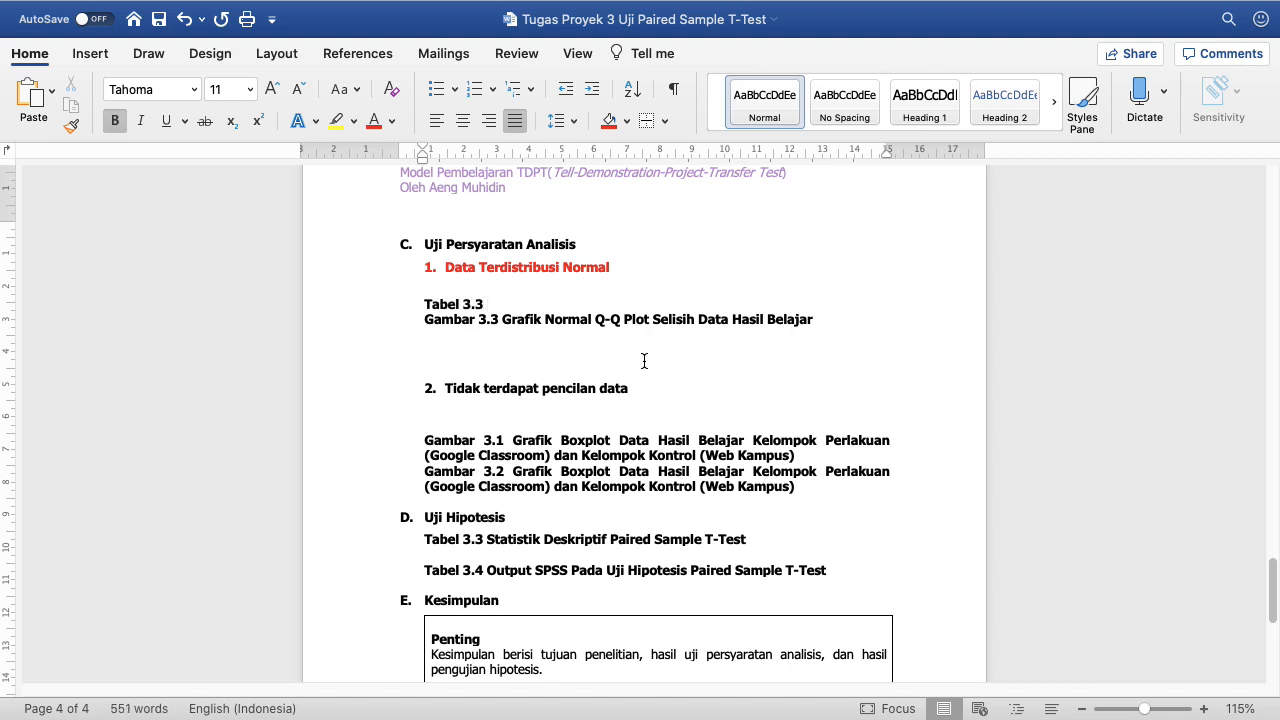
text( Output SPSS Pada Uji Normalitas)
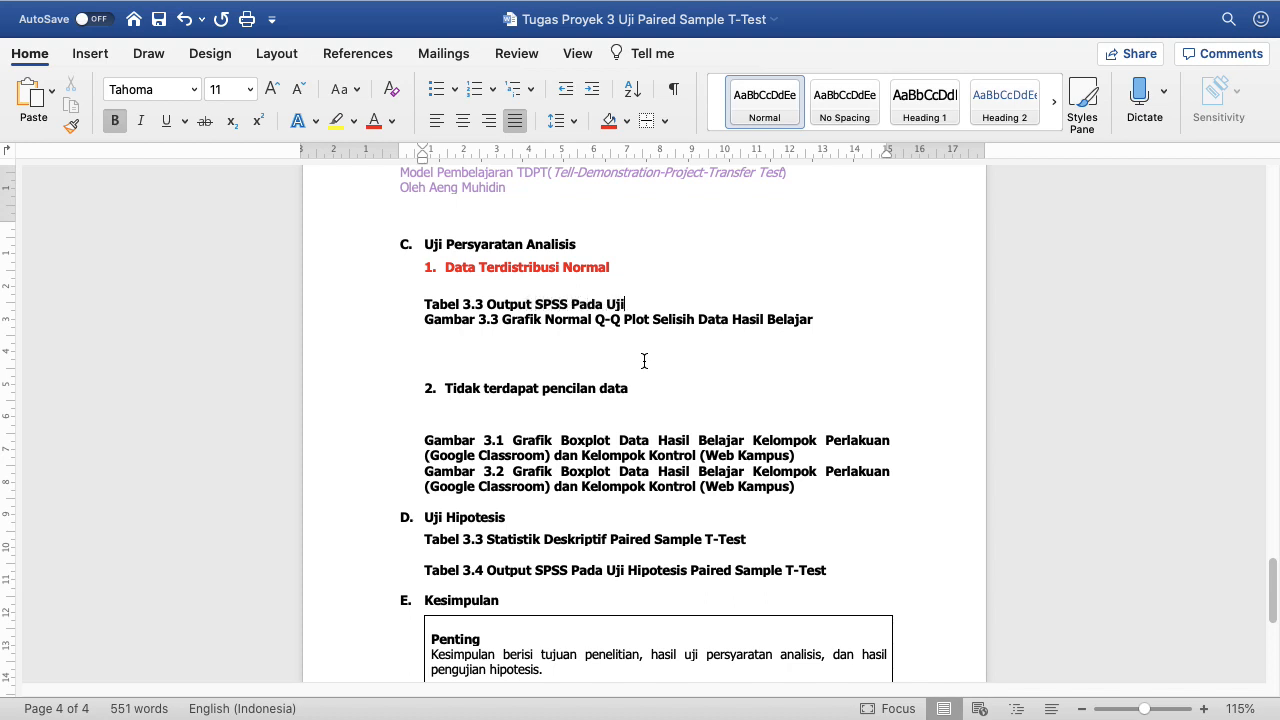
Step: Paste the Tests of Normality table below the Tabel 3.3 caption with blank lines around it, and select the whole table
key(Return)
key(Return)
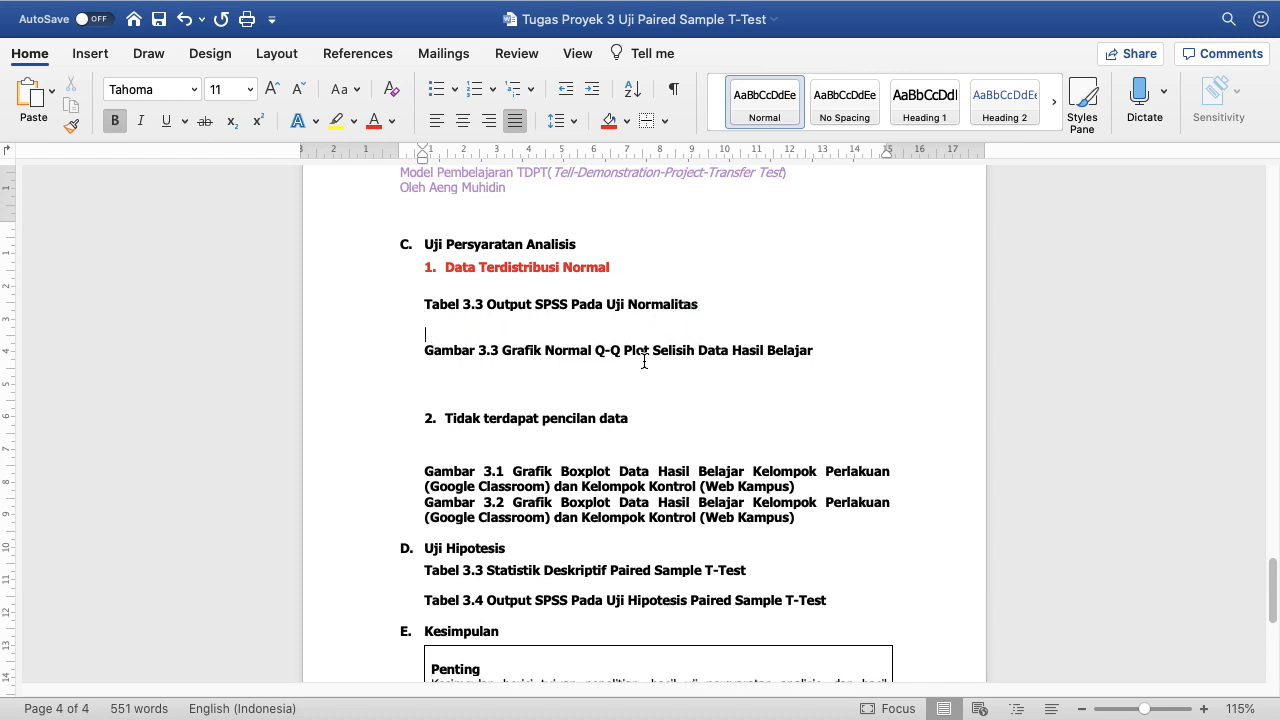
key(Return)
key(Return)
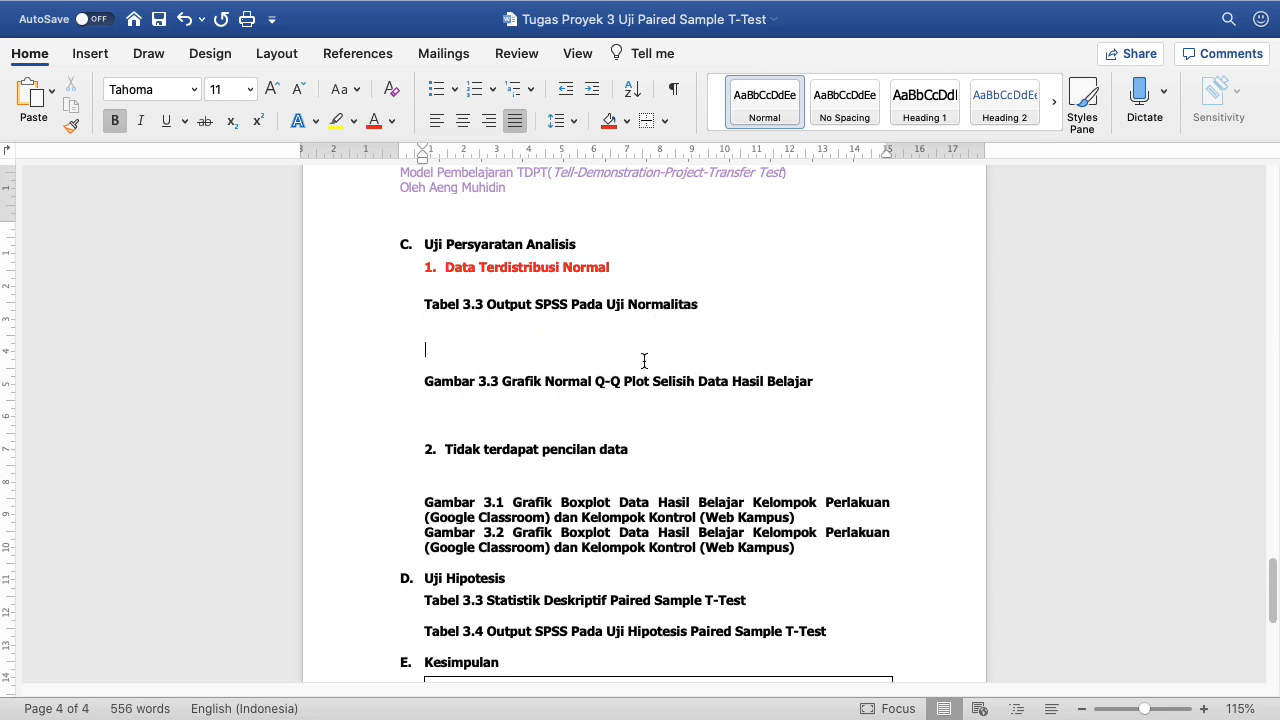
key(super+v)
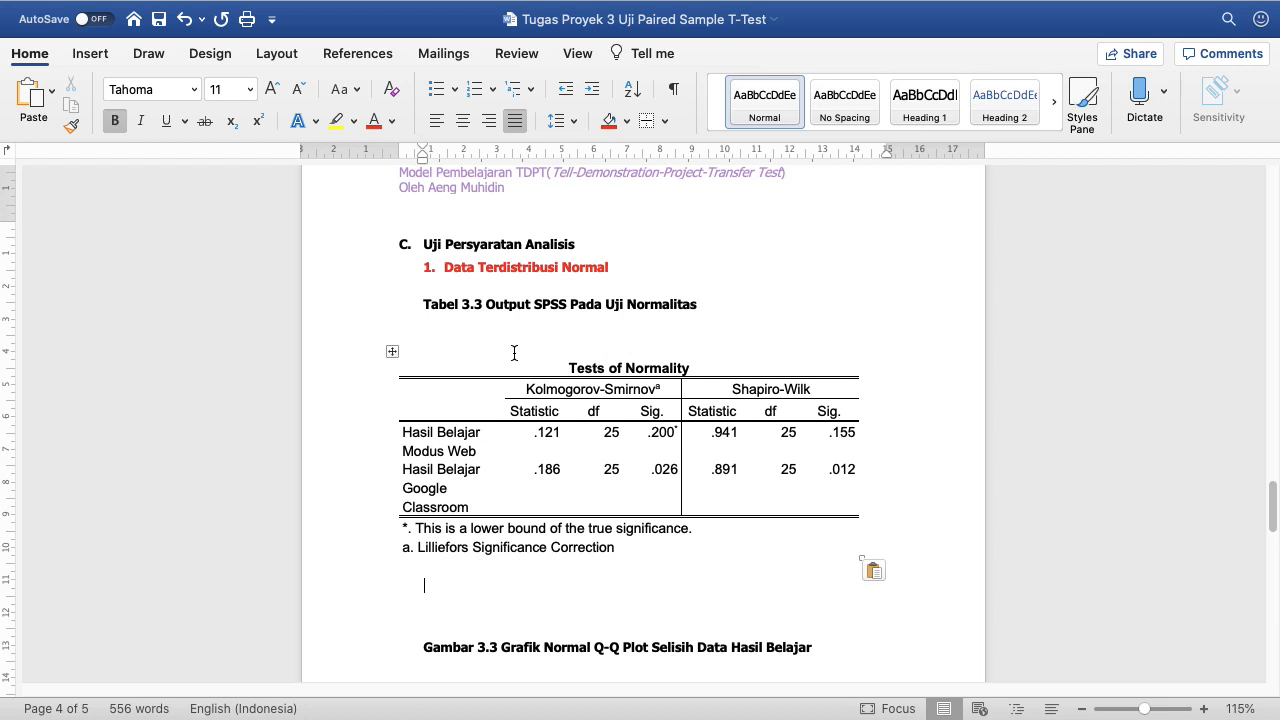
click(391, 352)
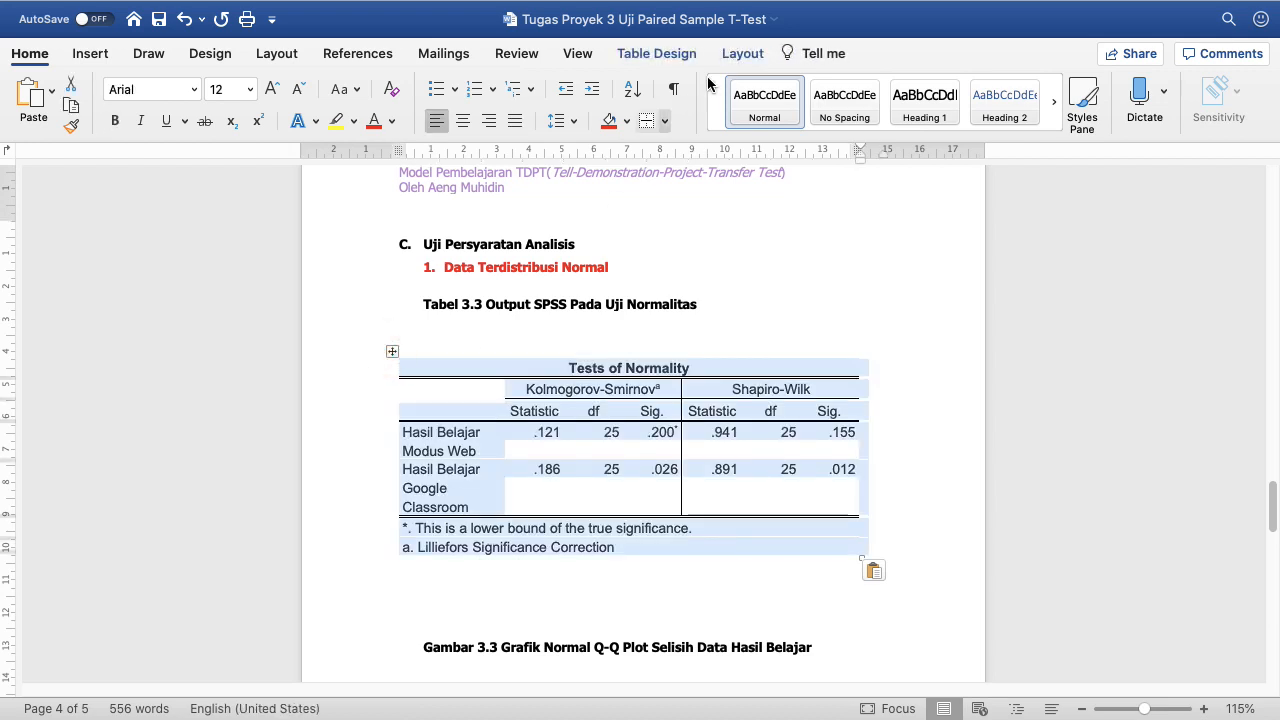
click(744, 55)
click(502, 112)
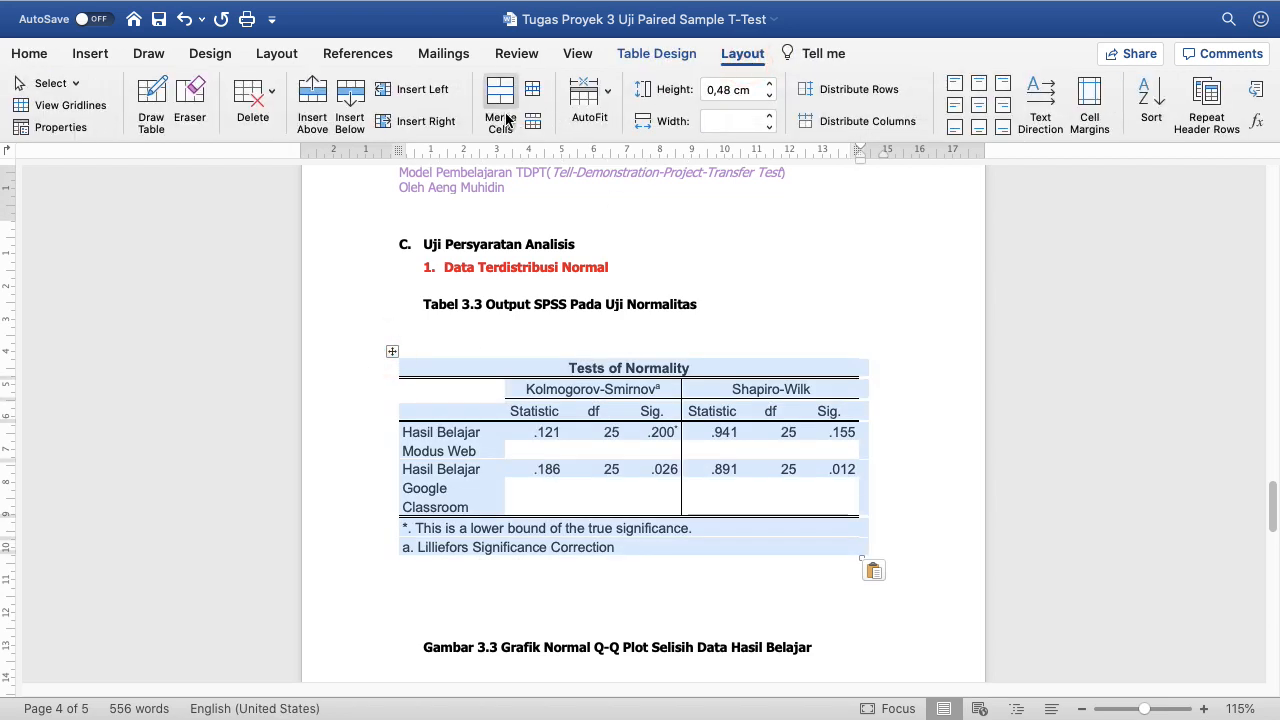
click(586, 117)
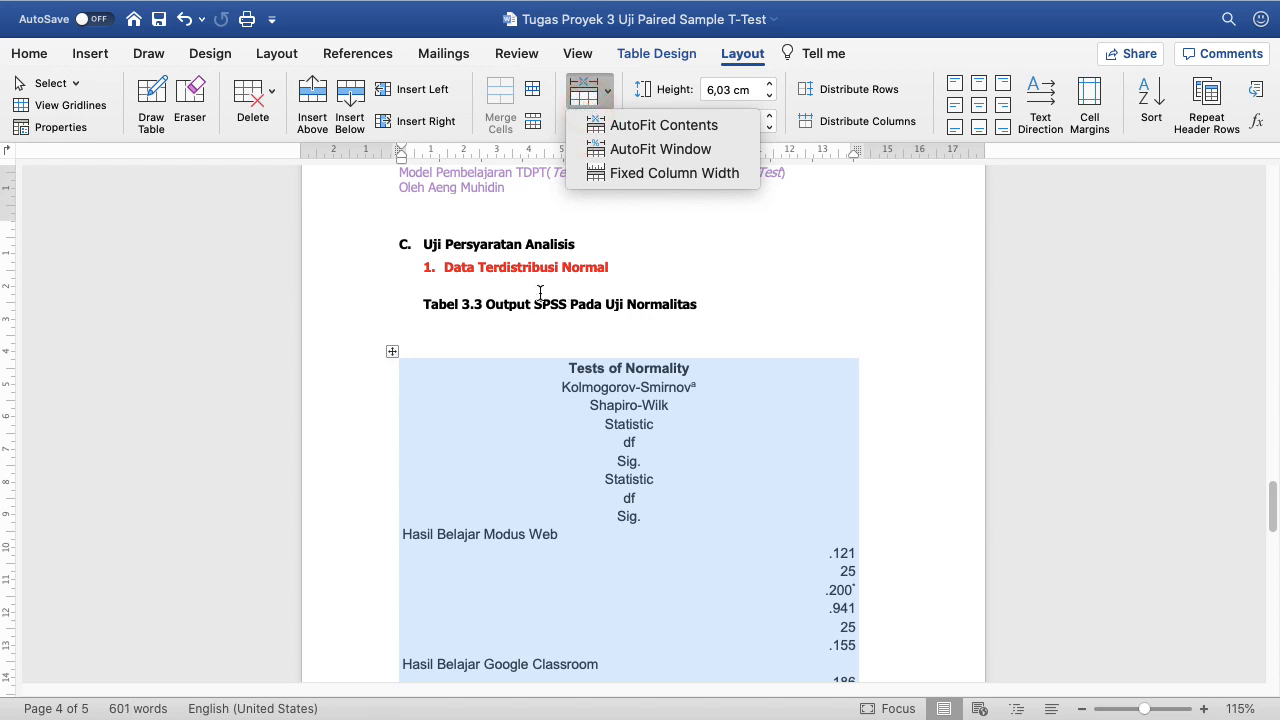
click(526, 291)
key(super+z)
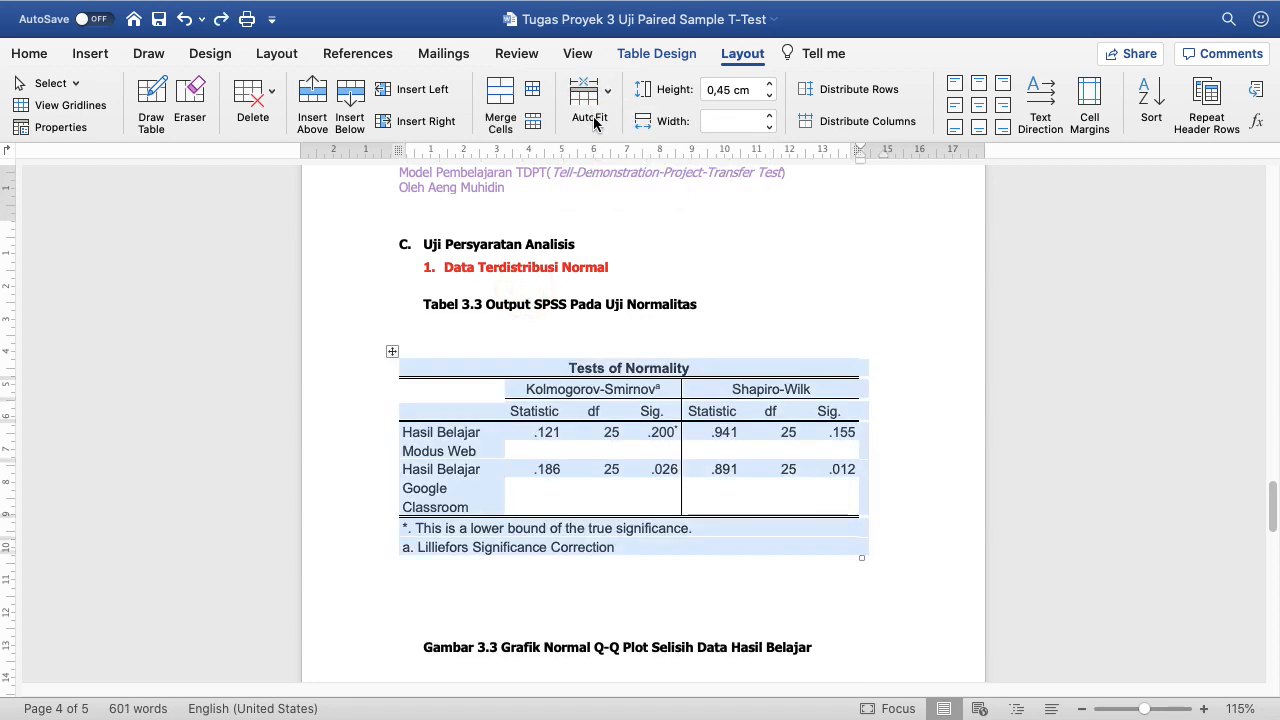
Step: Autofit the Tests of Normality table to the window width
click(594, 121)
click(610, 125)
click(596, 102)
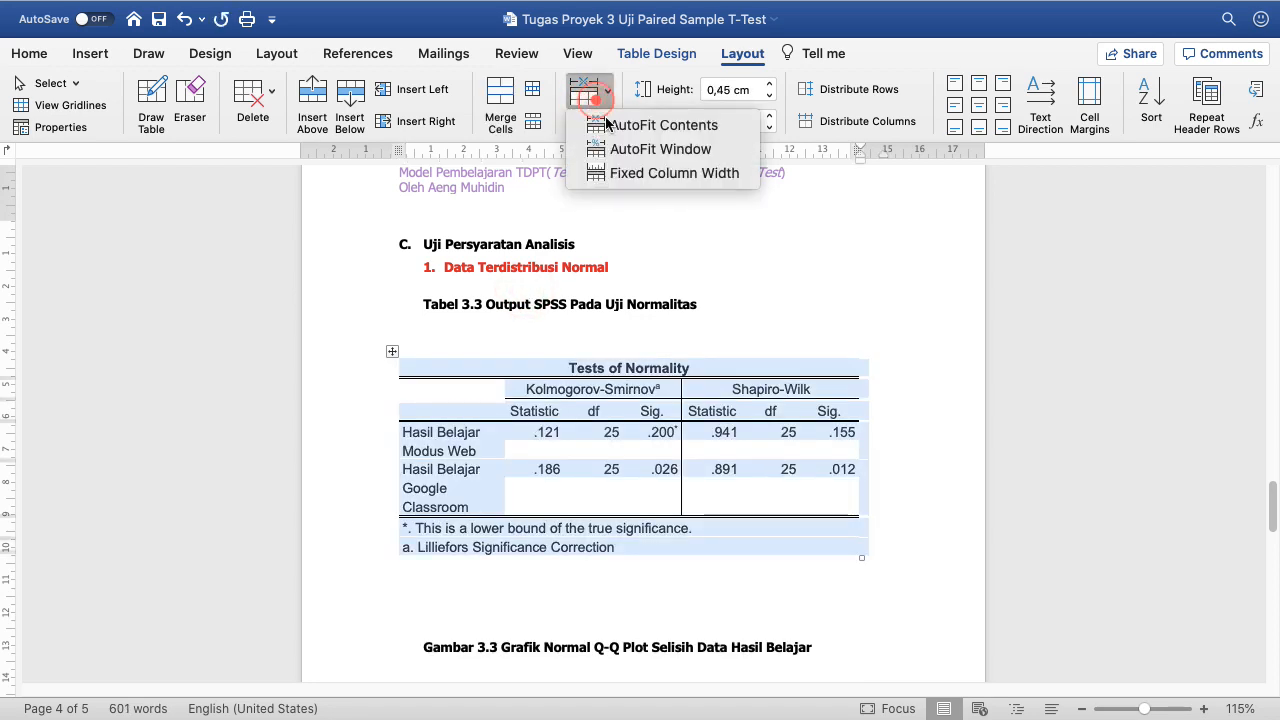
click(617, 149)
click(465, 348)
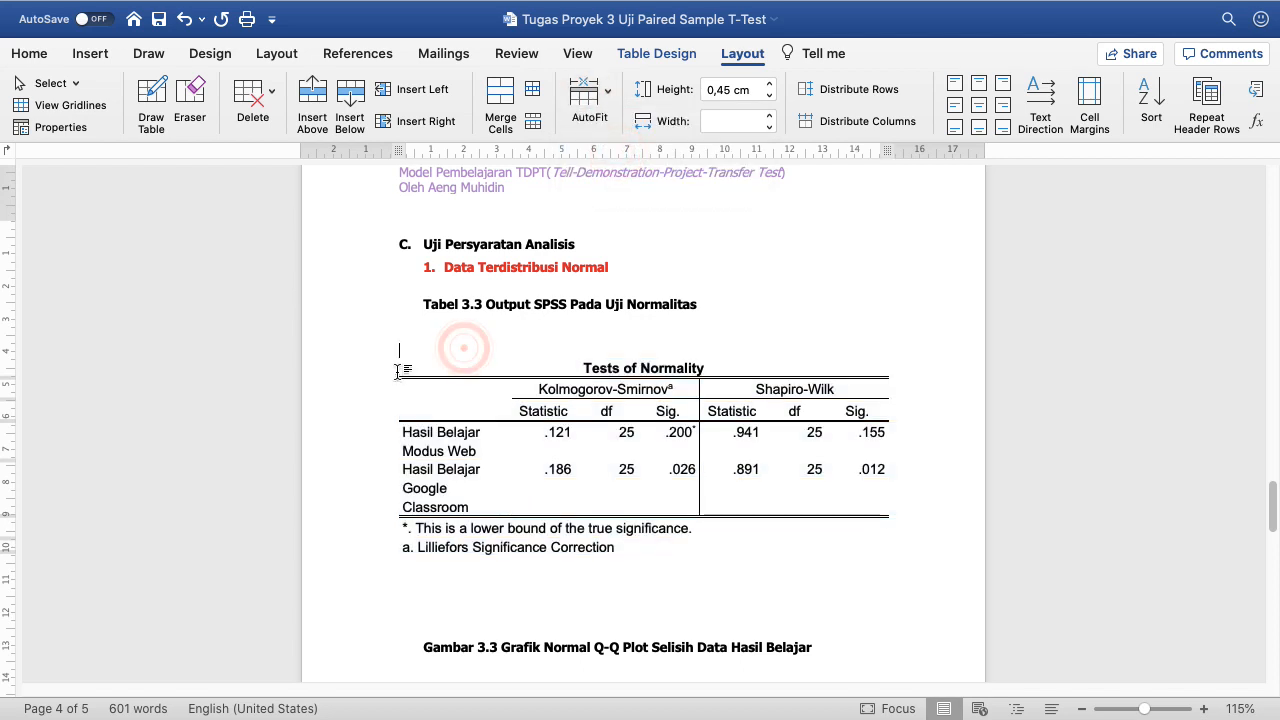
Step: Line up the left edge of the normality table with its caption and delete the blank lines between them
drag(397, 372, 424, 372)
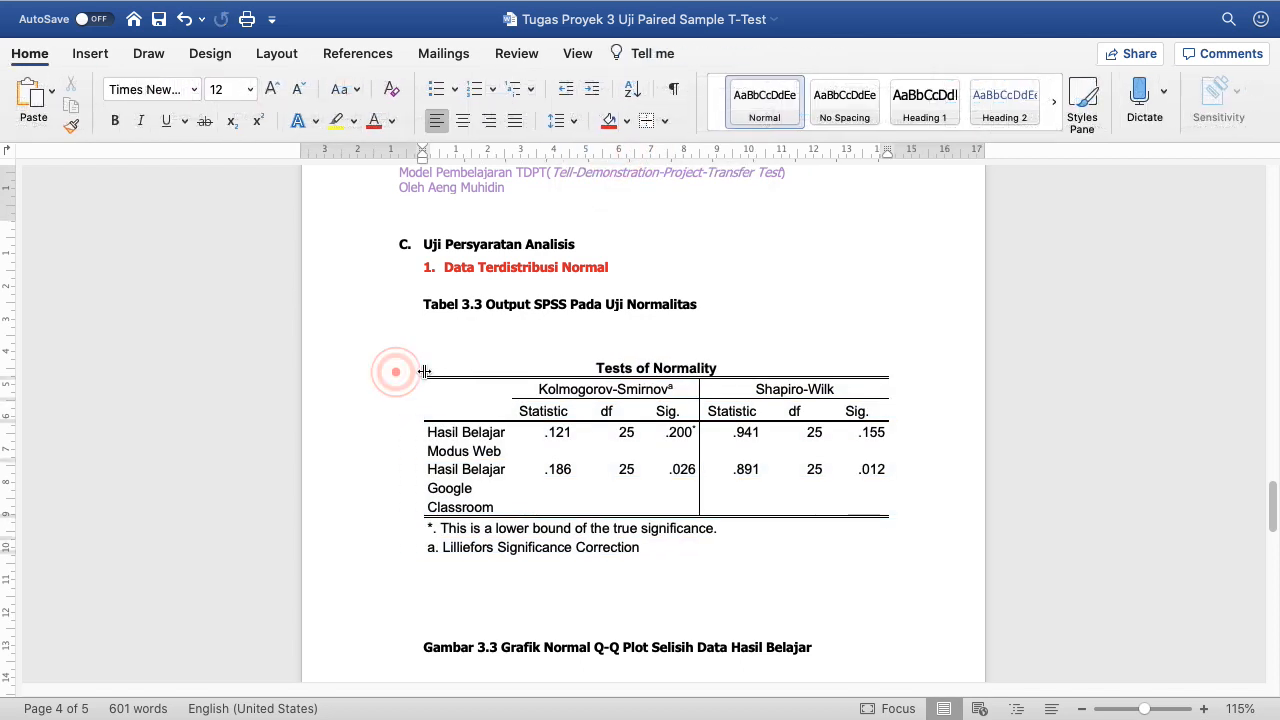
click(462, 333)
key(Delete)
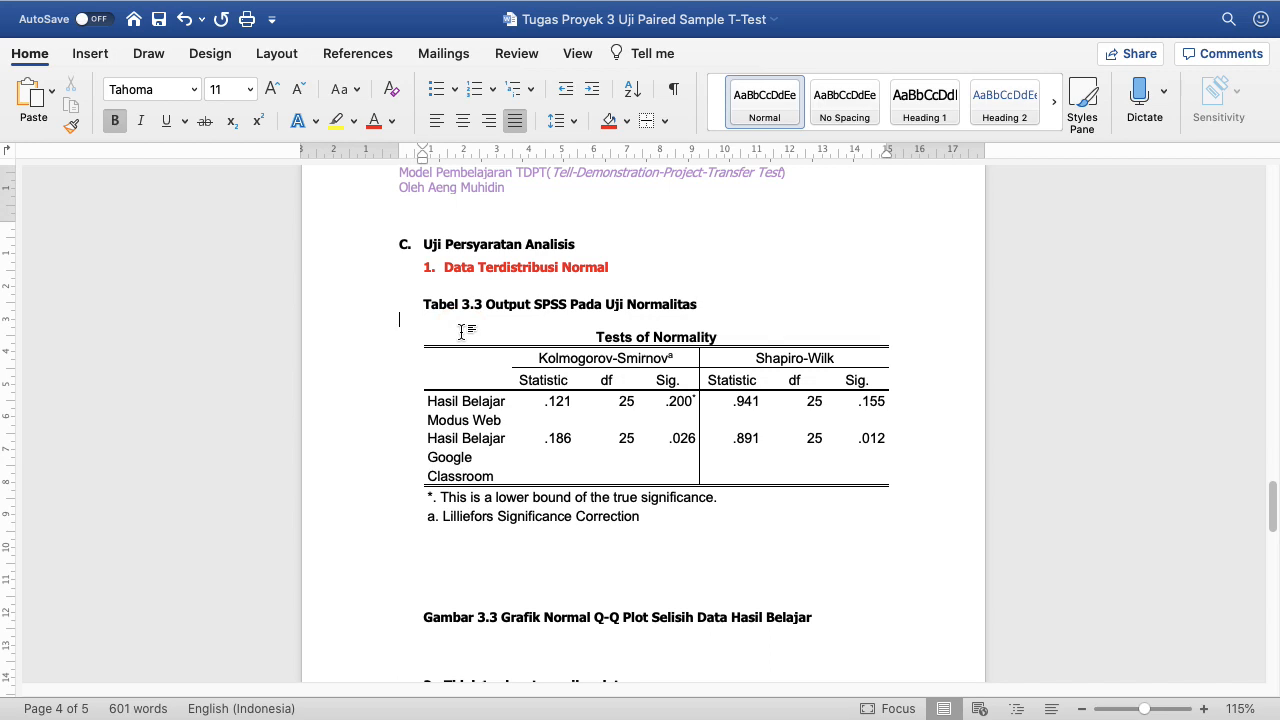
Step: Fine-tune the normality table's left edge against the caption and save the document
click(416, 304)
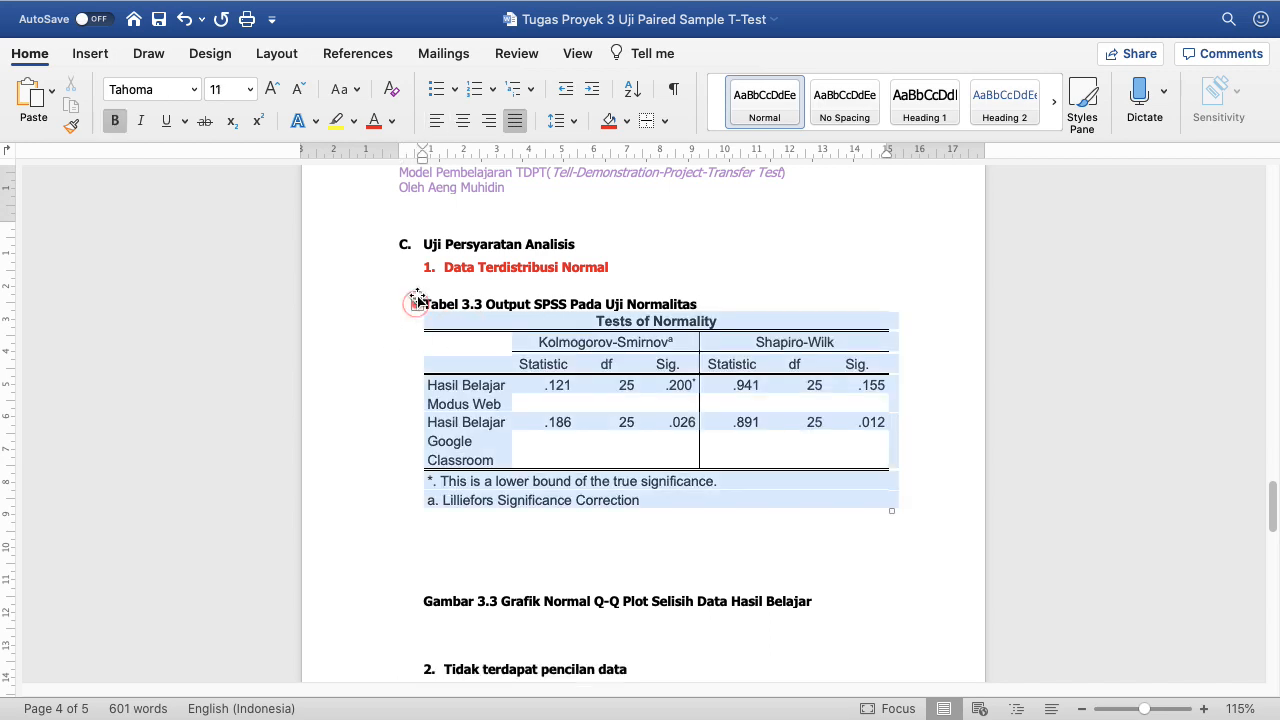
drag(424, 153, 426, 154)
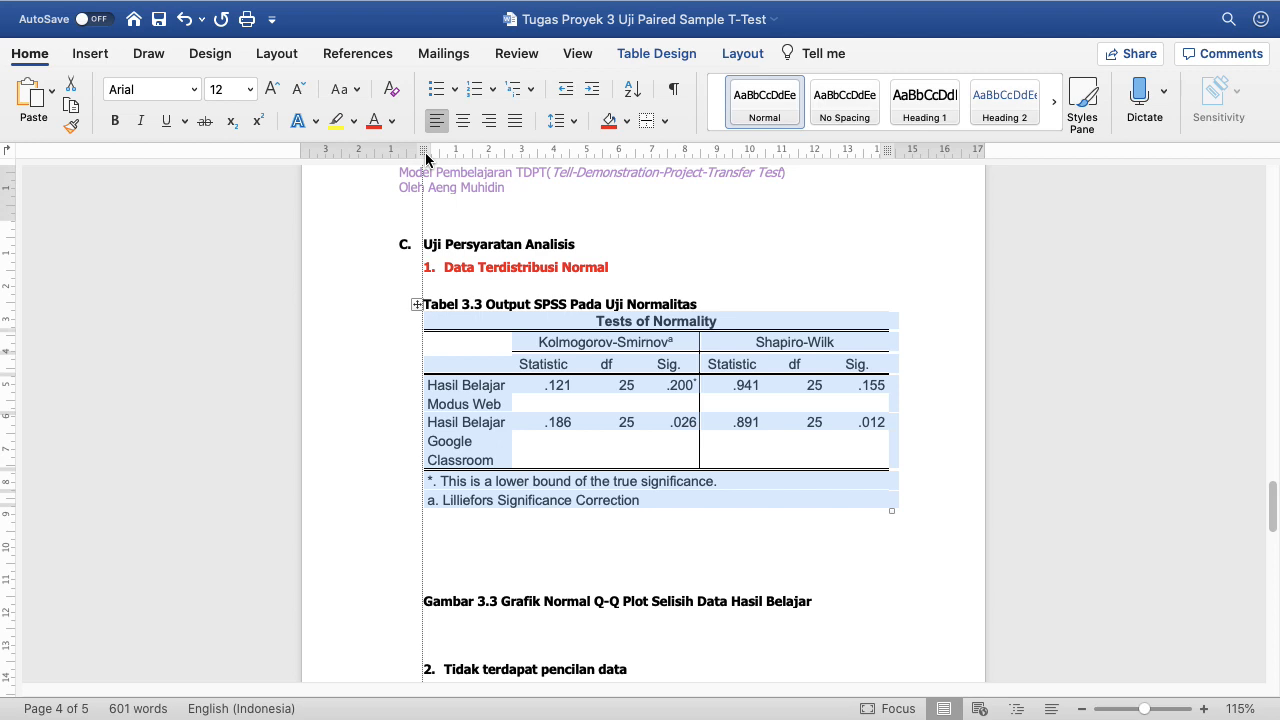
drag(426, 157, 426, 157)
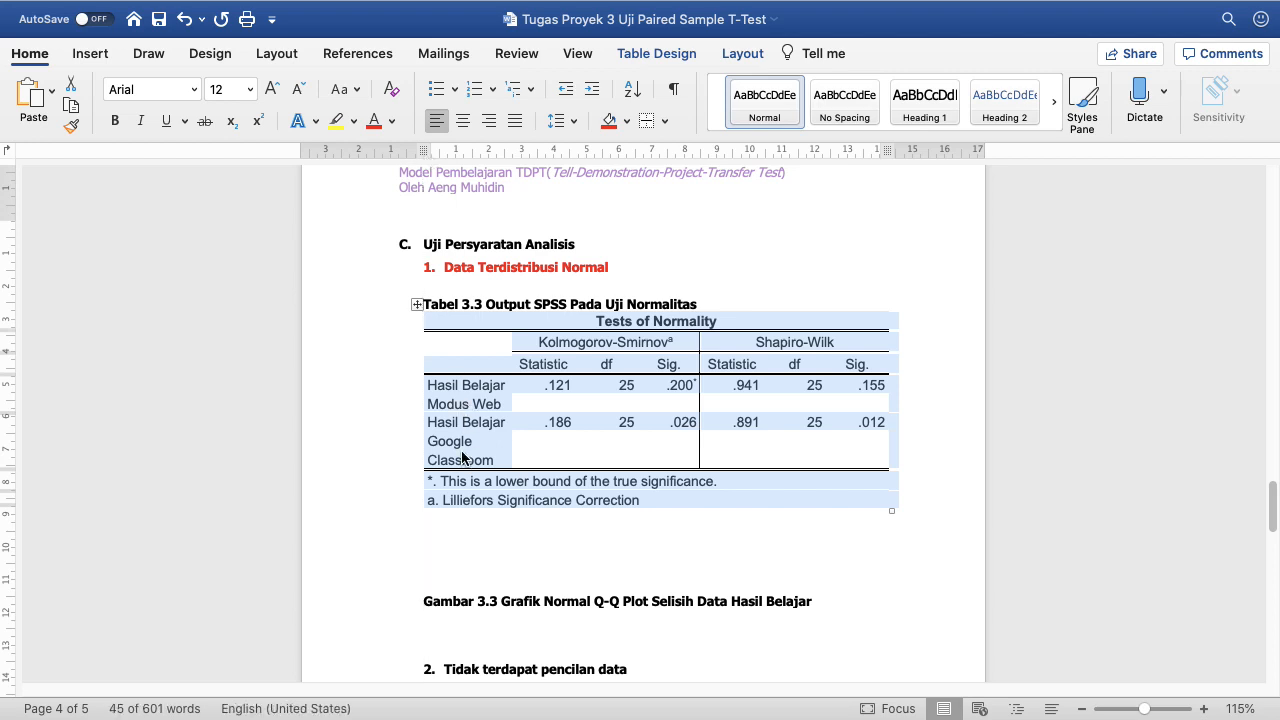
click(454, 545)
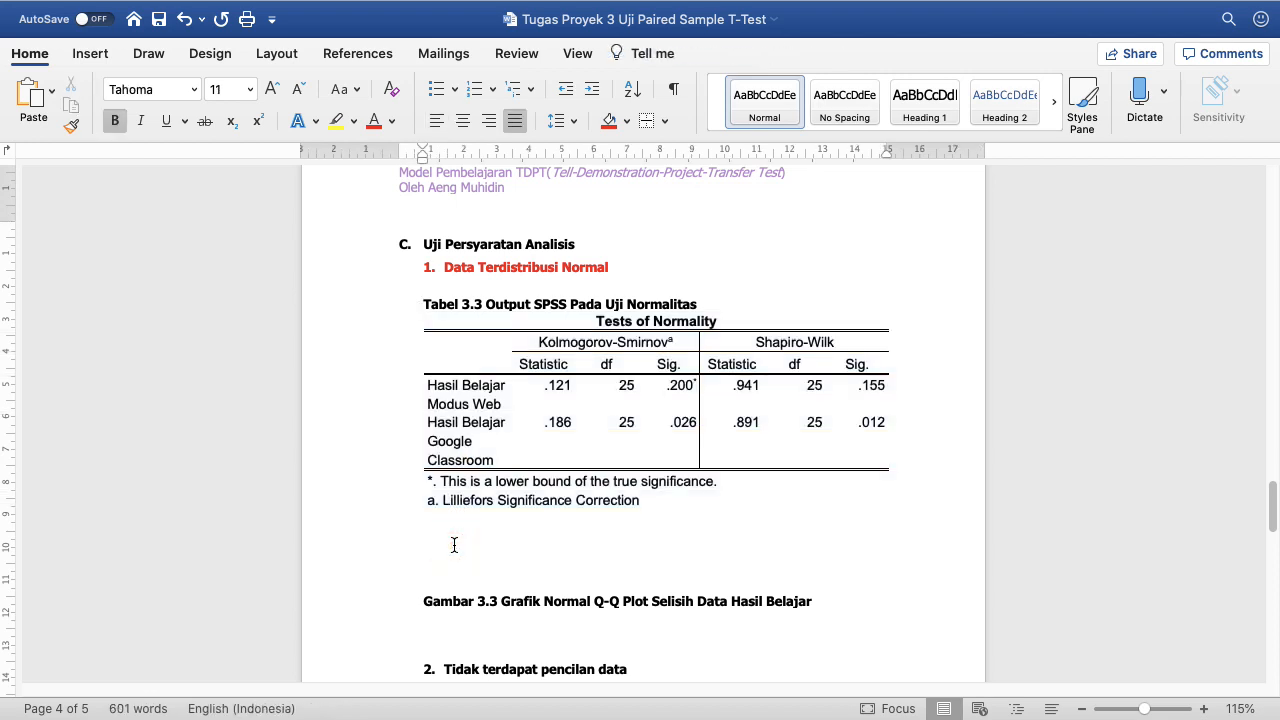
key(super+s)
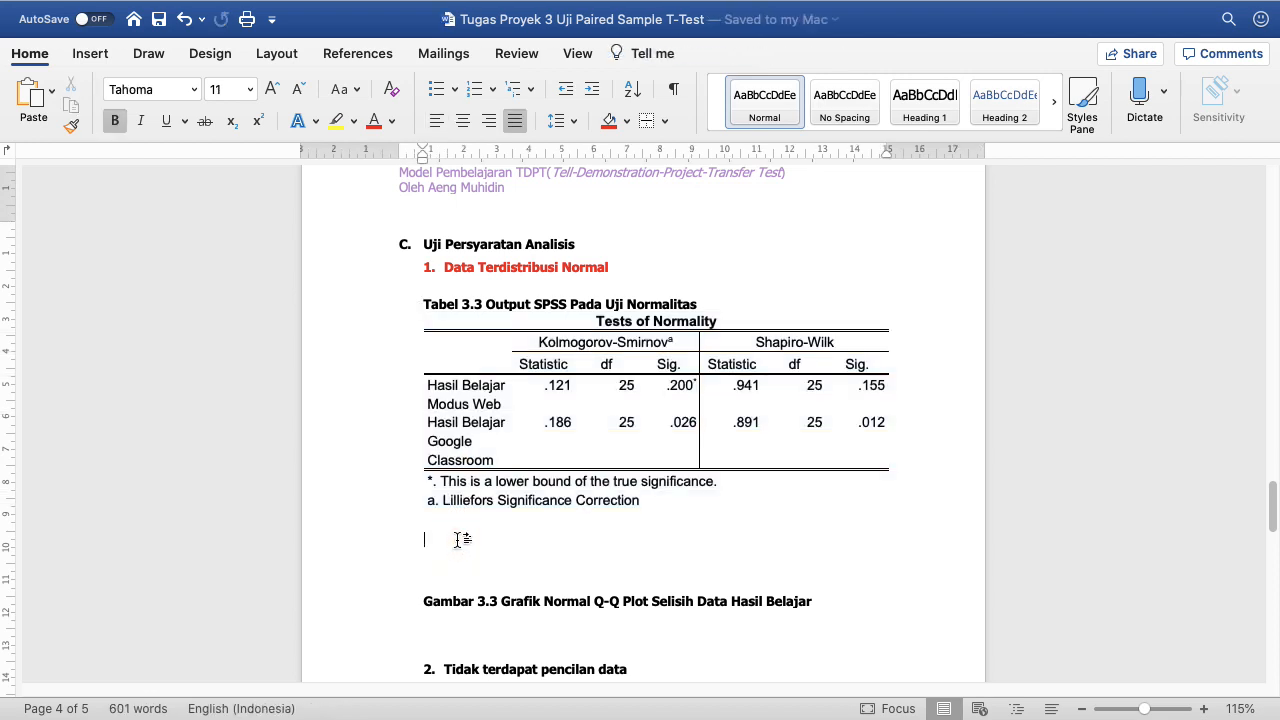
Step: Below the table, write "Interpertasikan:" and start its paragraph "Berdasarkan Tabel 3.3 diketahui bhawa data hasil belajar untuk kelompok modus web terdistribusi normal (Sig."
text(I)
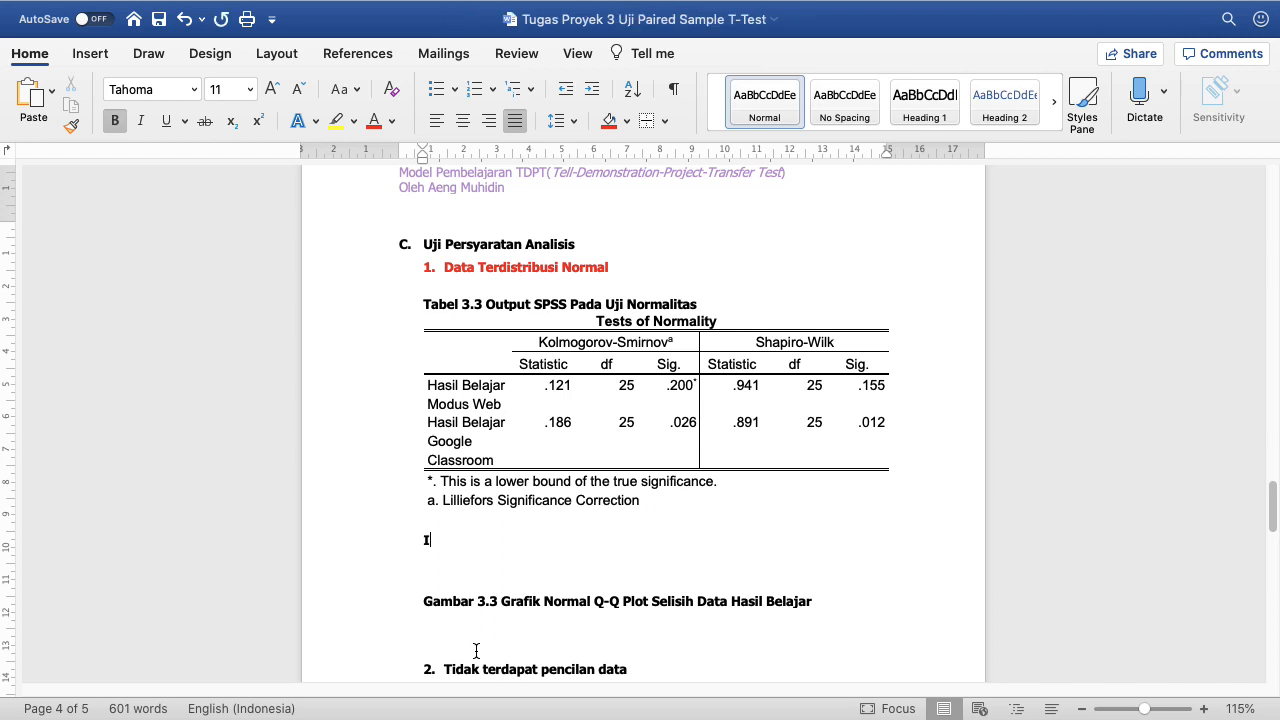
text(nterpertasikan:)
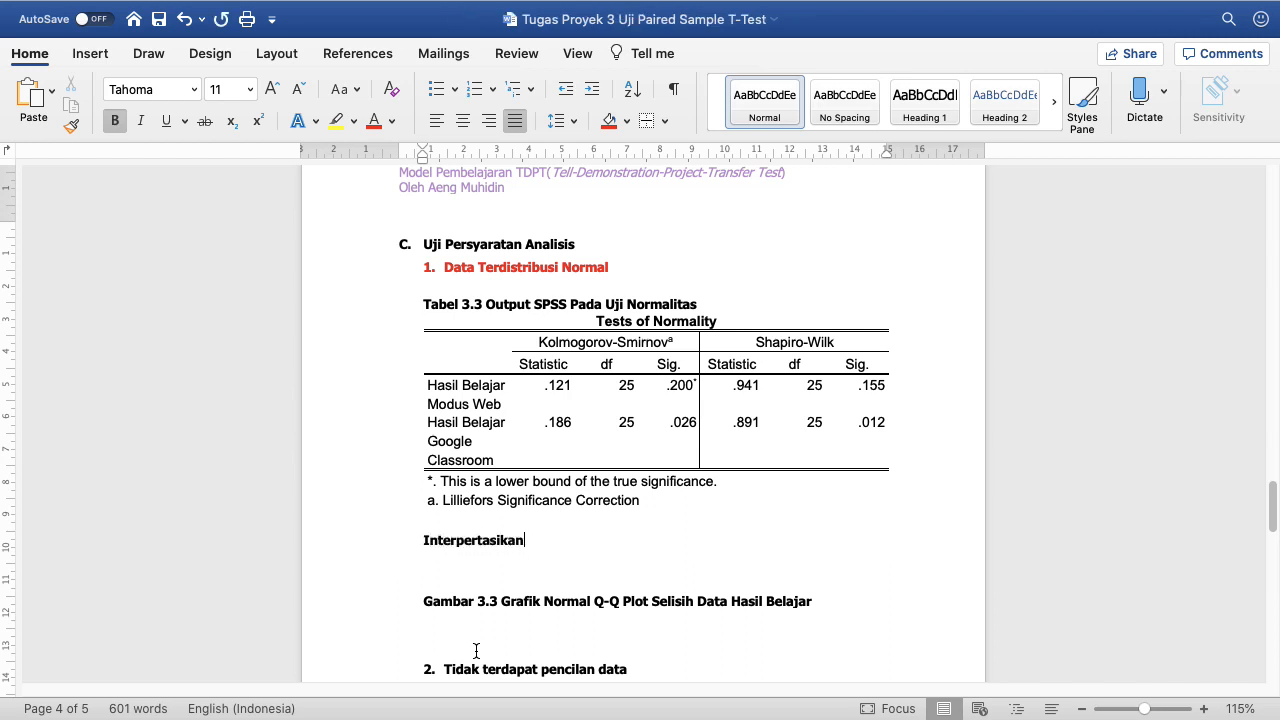
key(Return)
text(Berdasarkan)
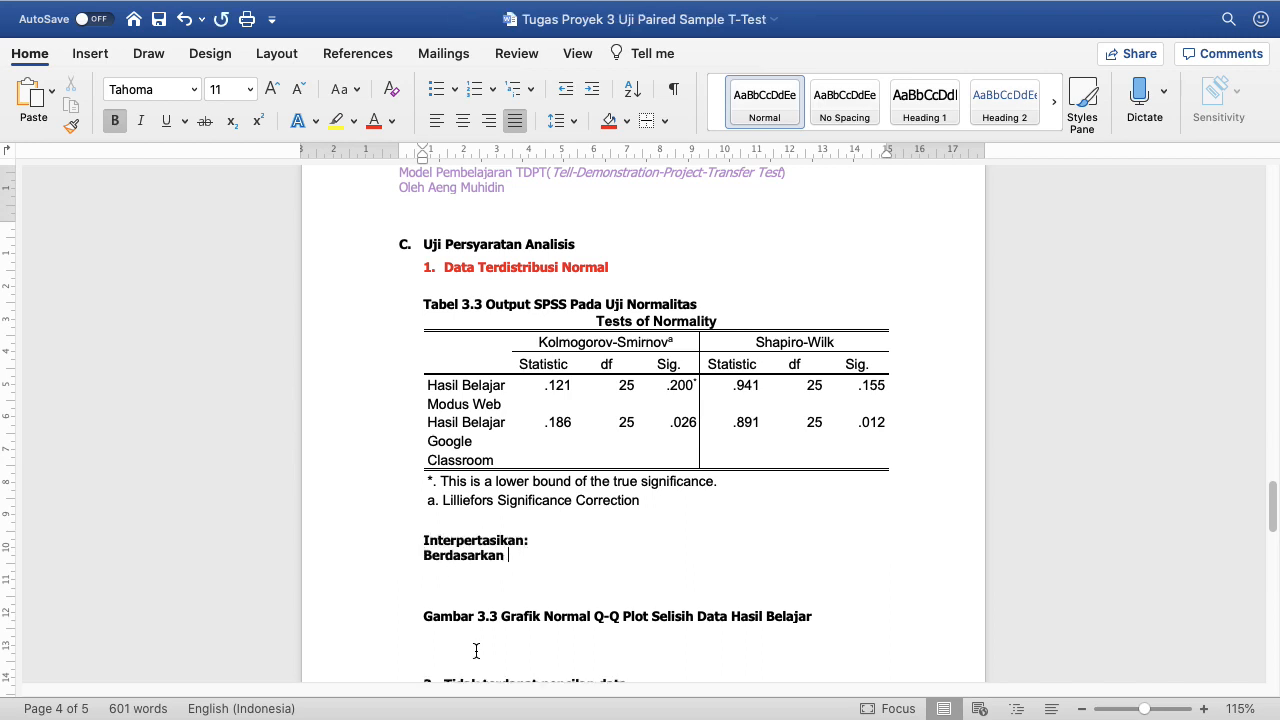
text( Tabel 3.3 diekta)
text(etahui bhawa)
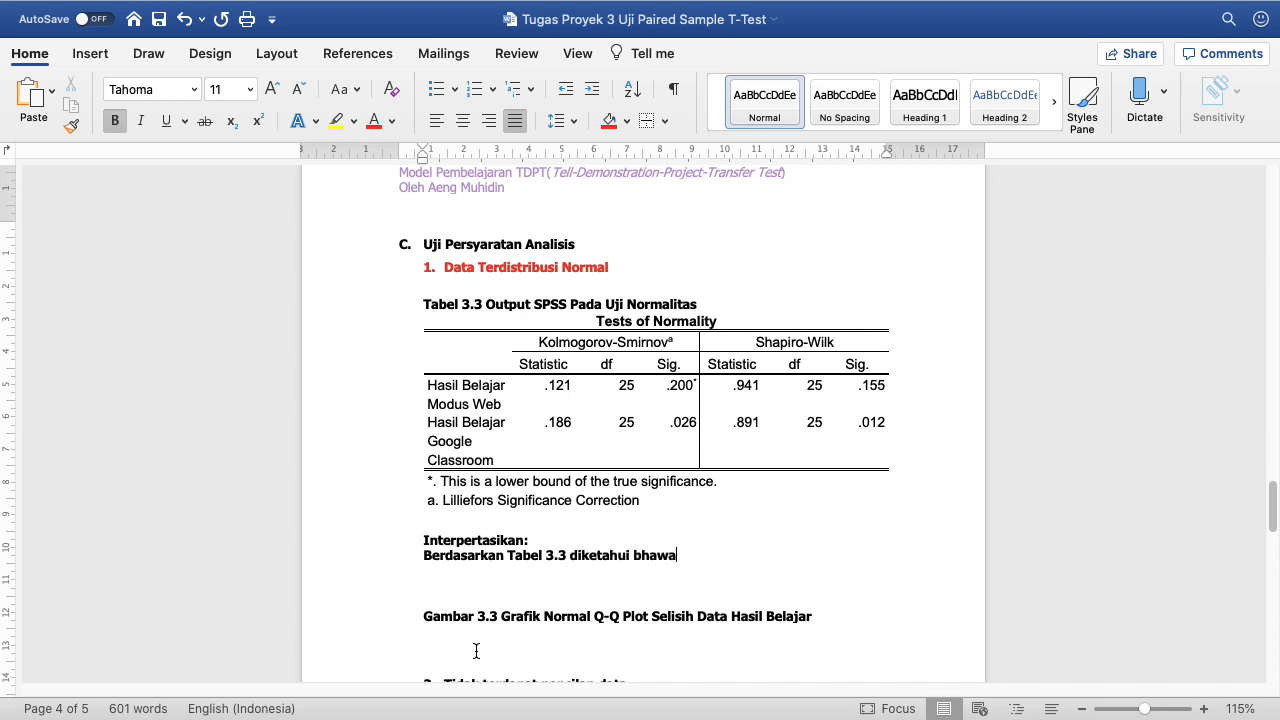
text( data hasil belajar untuk kelompok)
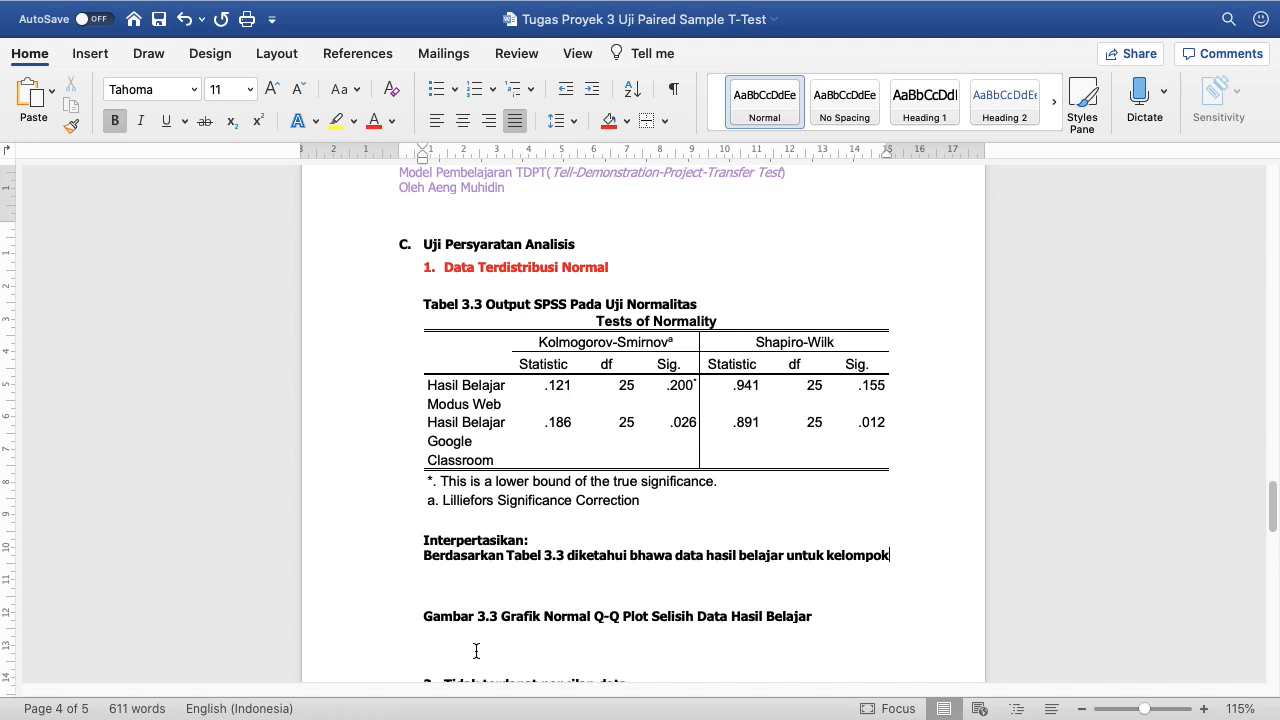
text( modus web terdistribu)
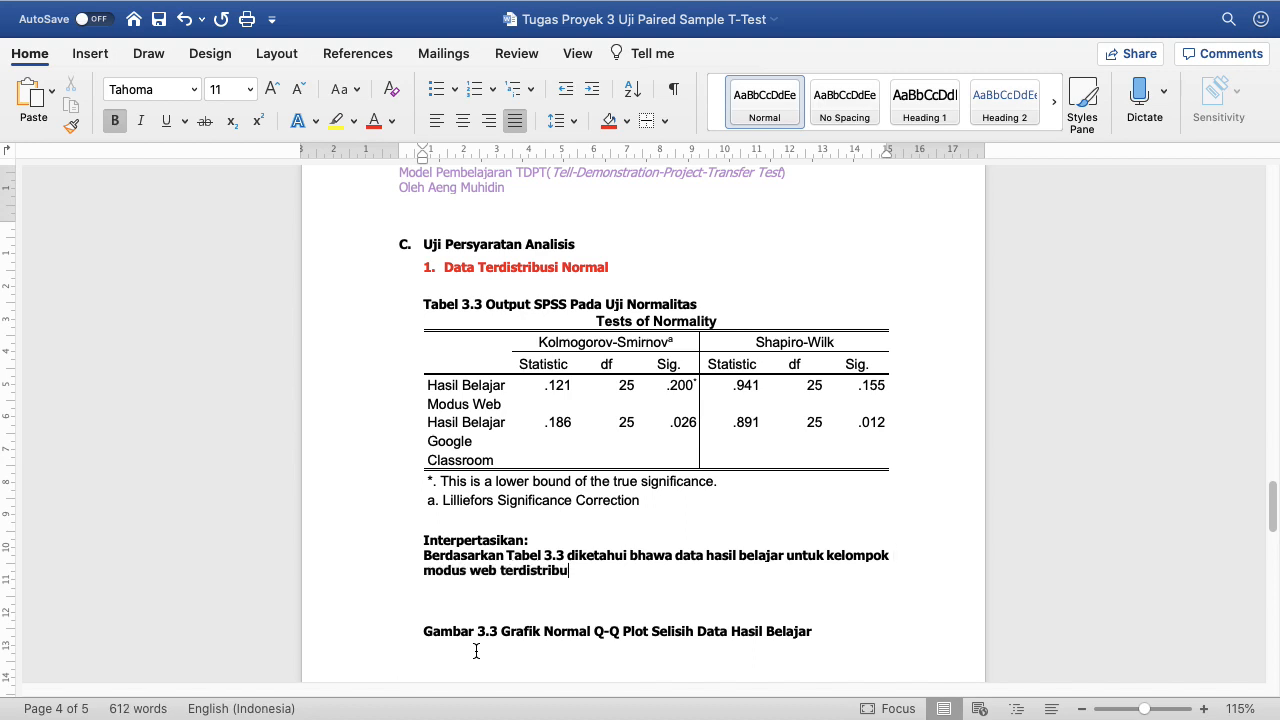
text(si normal (Sig.)
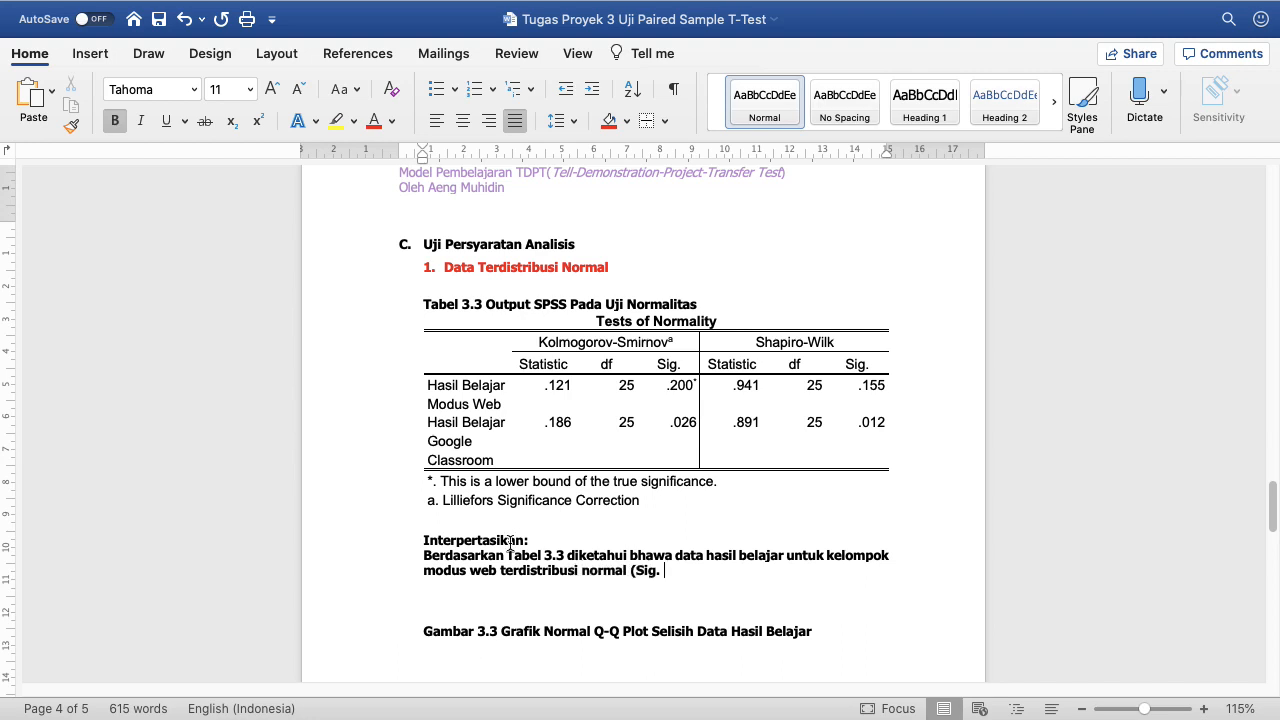
Step: Shade the Shapiro-Wilk Sig. cell of Hasil Belajar Modus Web red and continue the interpretation with "= 0.155 > 0.05). Sedangkan"
click(870, 385)
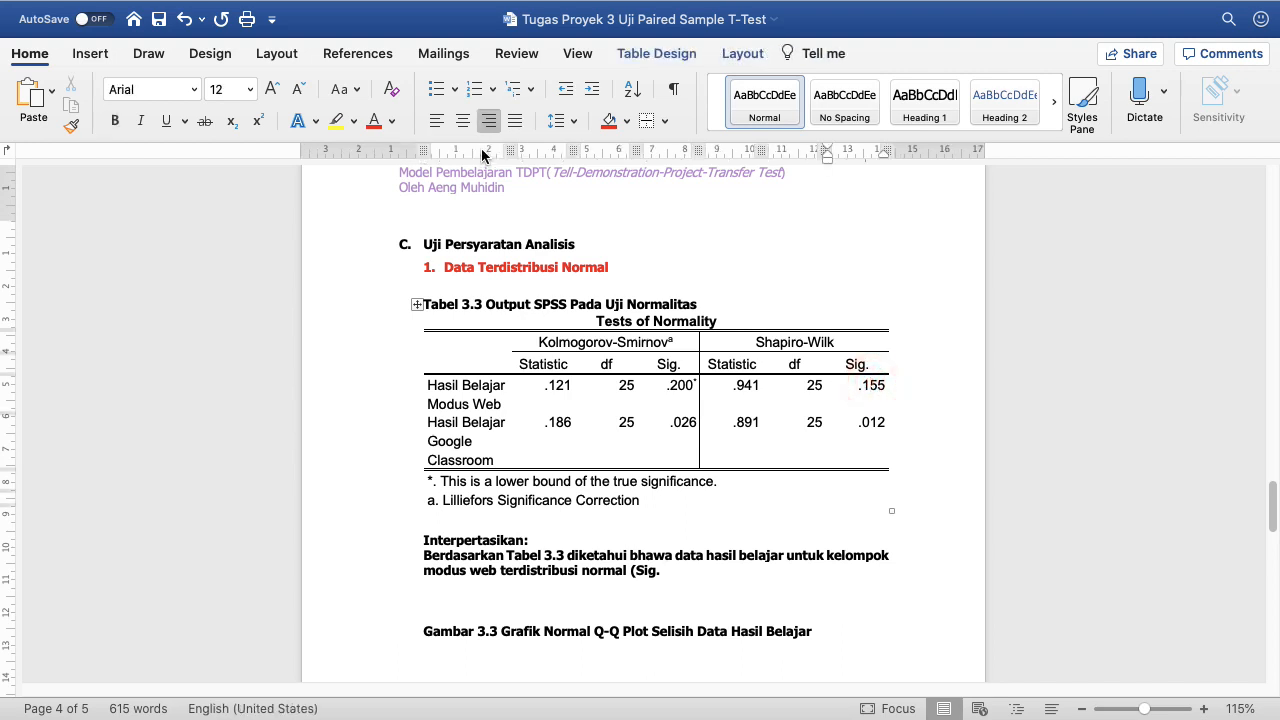
click(609, 120)
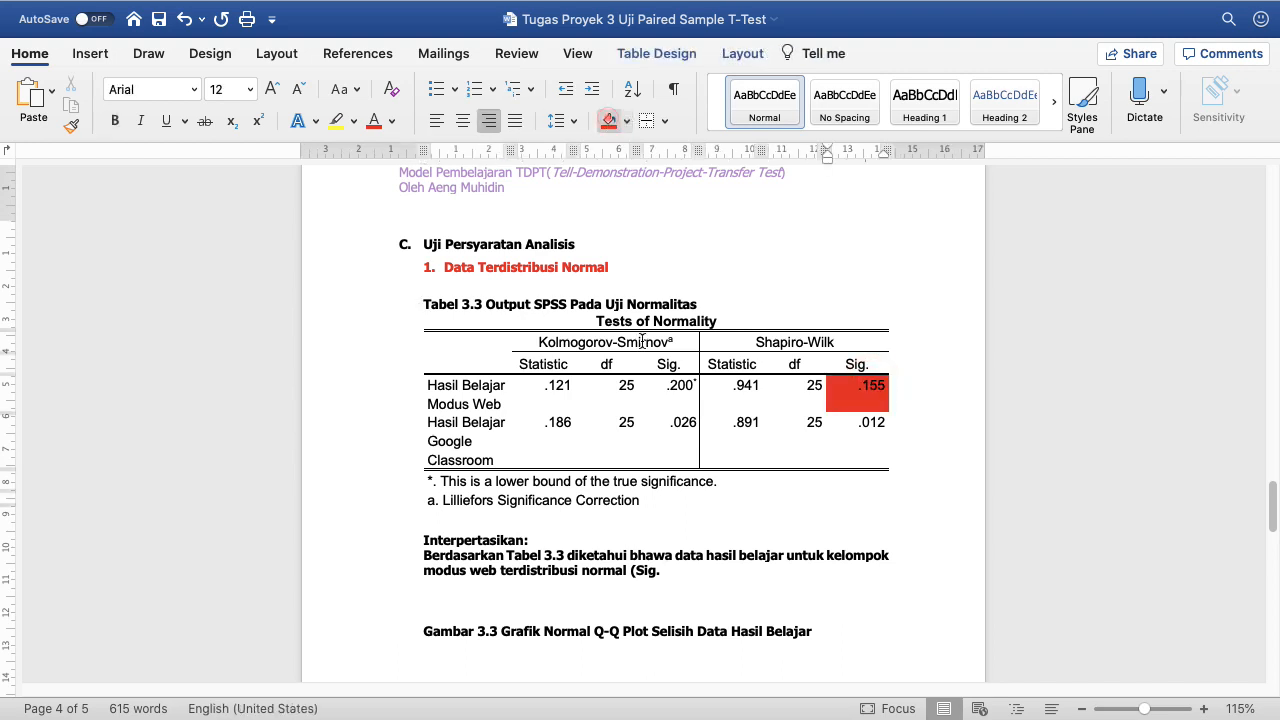
click(724, 583)
text(= 0.155 > 0.05)
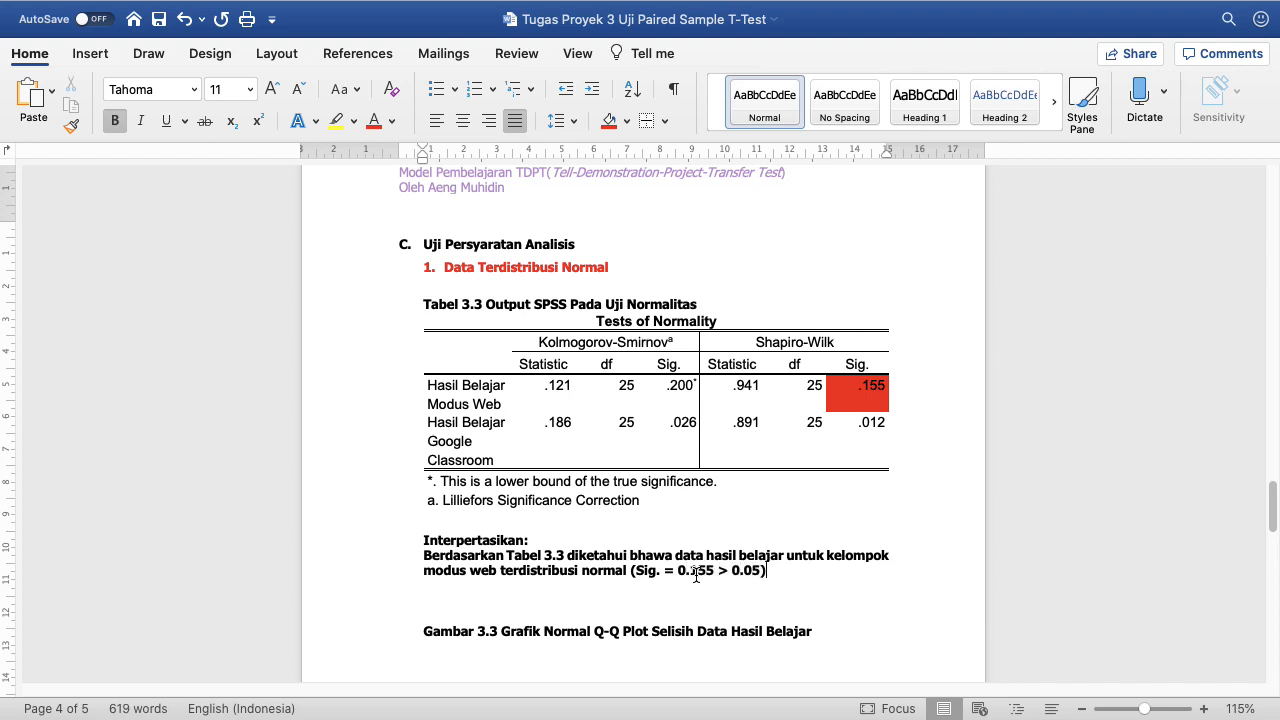
text(edangkan)
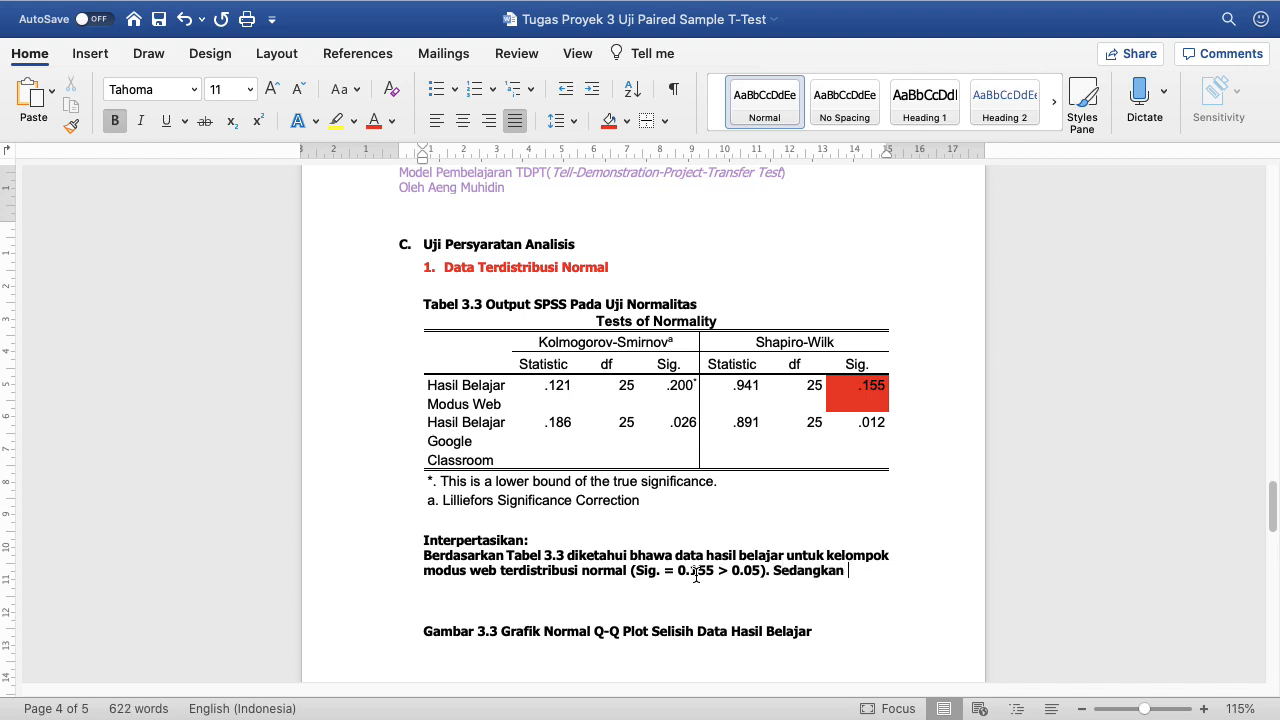
Step: Continue the interpretation below Tabel 3.3 after "Sedangkan" with "data hasil belajar untuk kelompok"
text( data hasul bela)
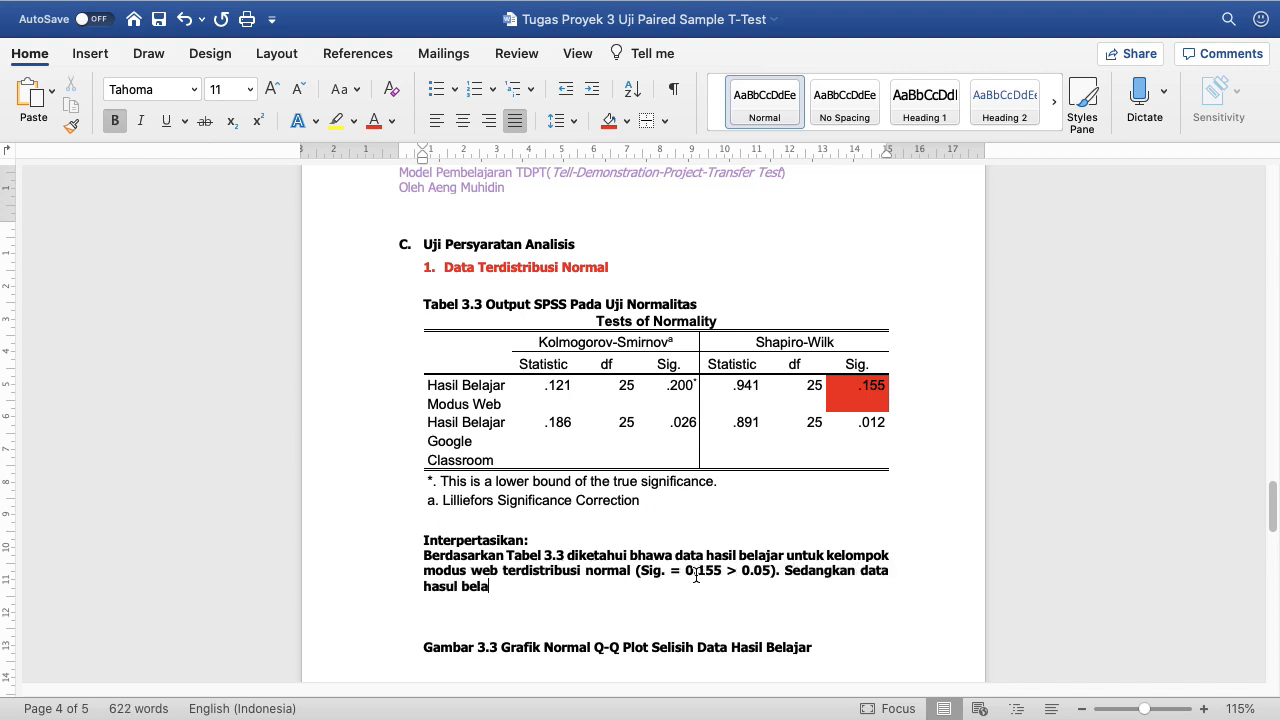
key(BackSpace)
key(BackSpace)
key(BackSpace)
key(BackSpace)
text(belajar un)
key(BackSpace)
key(BackSpace)
key(BackSpace)
key(BackSpace)
text(lompok)
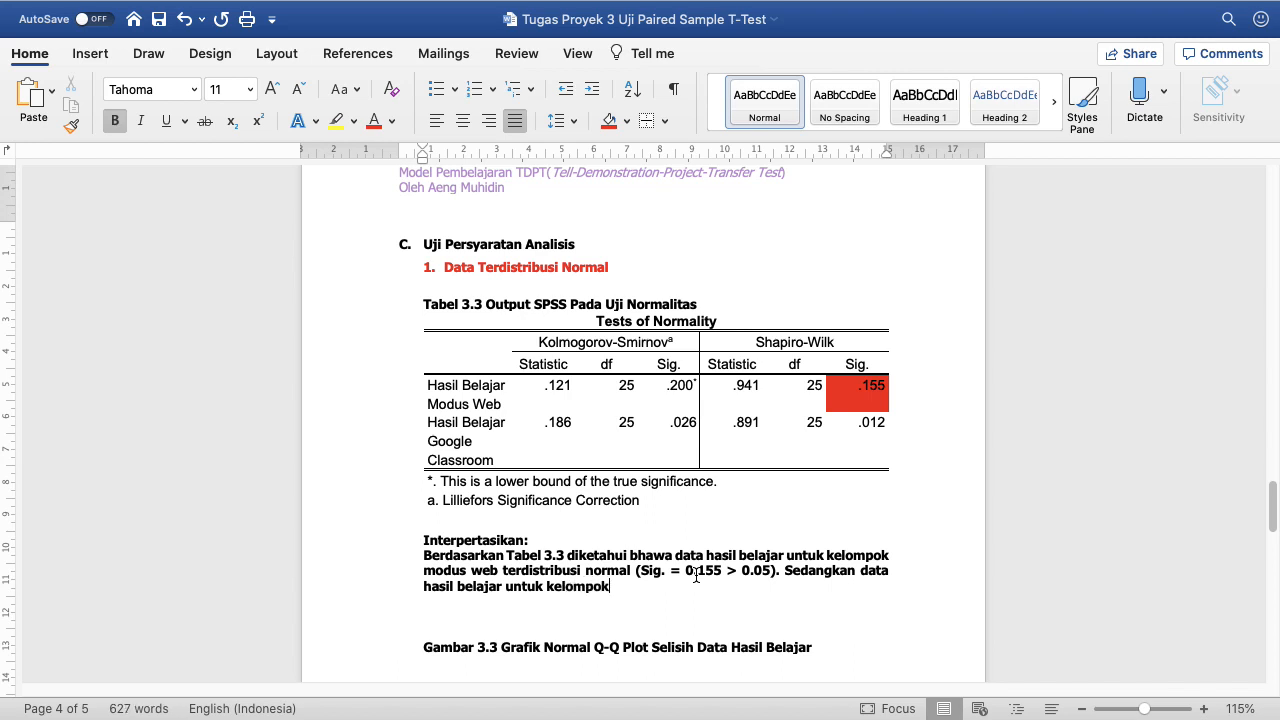
Step: Complete the interpretation sentence with "modus google classroom tidak terdistribusi normal (Sig. = 0.012 < 0.05)"
text( modus google classro)
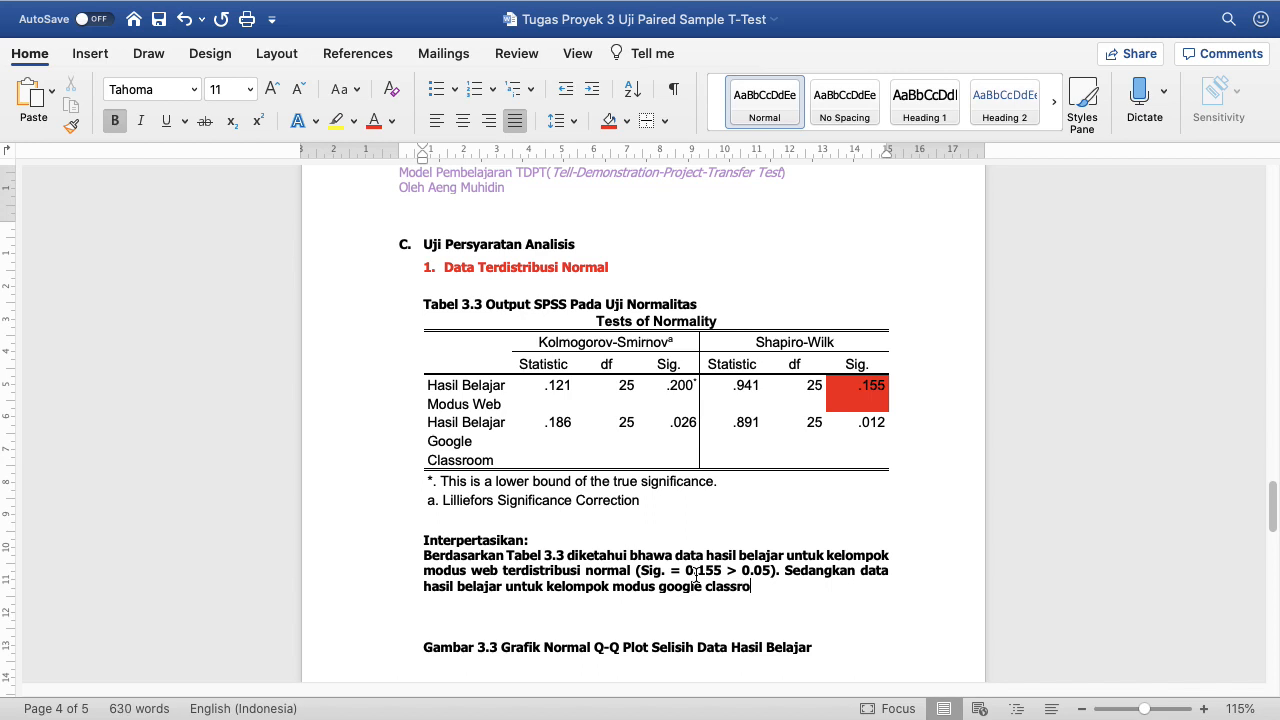
text(om tidak terdistribus)
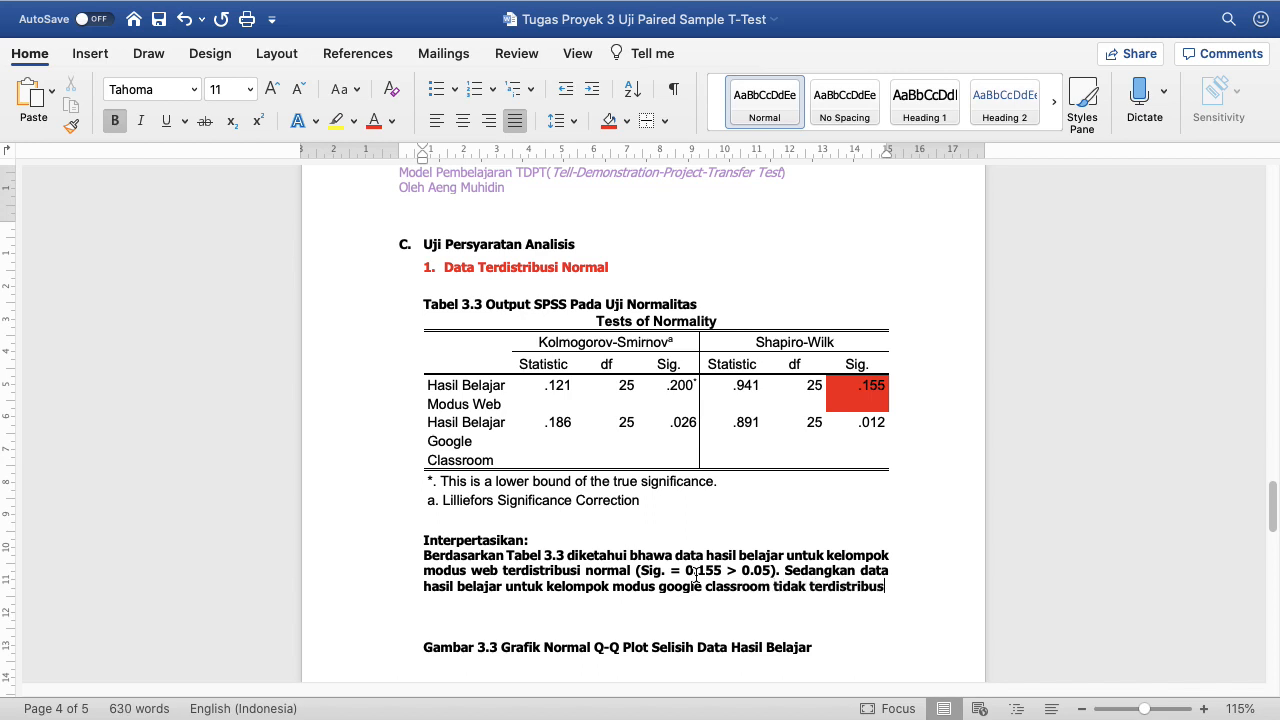
text(i )
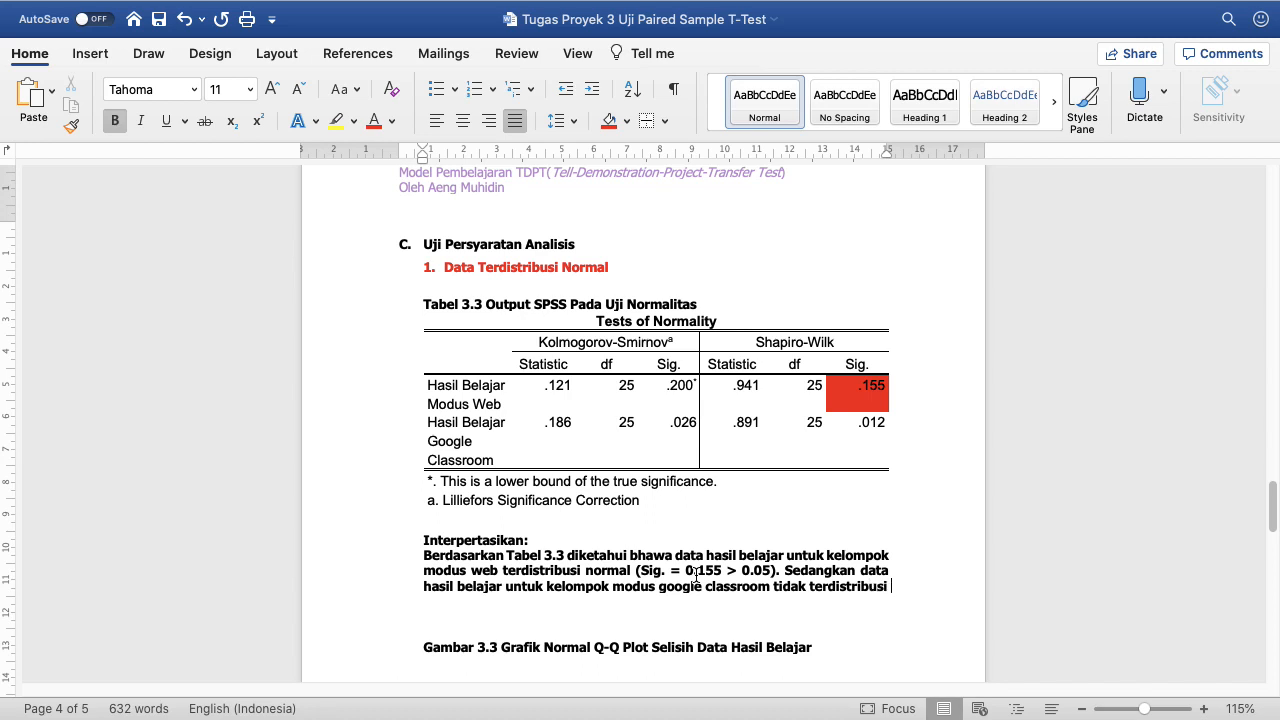
text(normal (Sig. = 0.012 < 0.05)
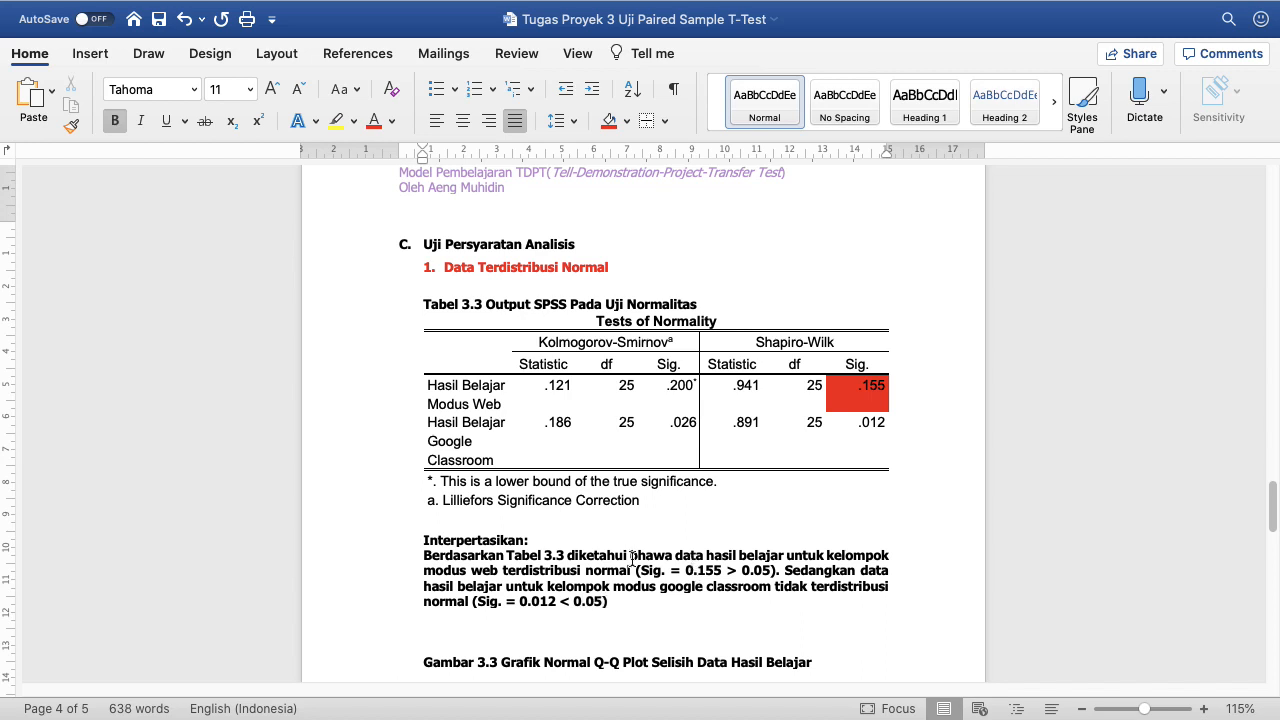
Step: Remove bold from the interpretation paragraph and delete the "Interpertasikan:" line above it
triple_click(411, 560)
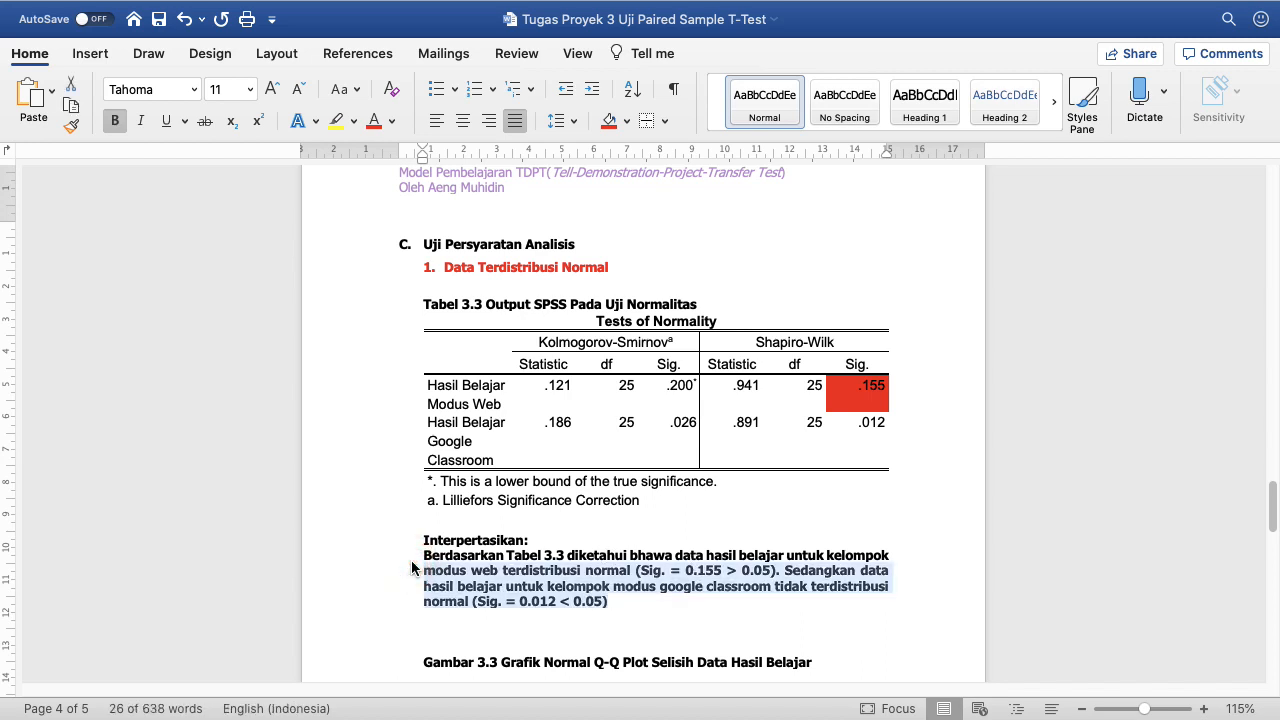
key(super+b)
click(528, 600)
click(352, 540)
key(BackSpace)
scroll(350, 544, down, 3)
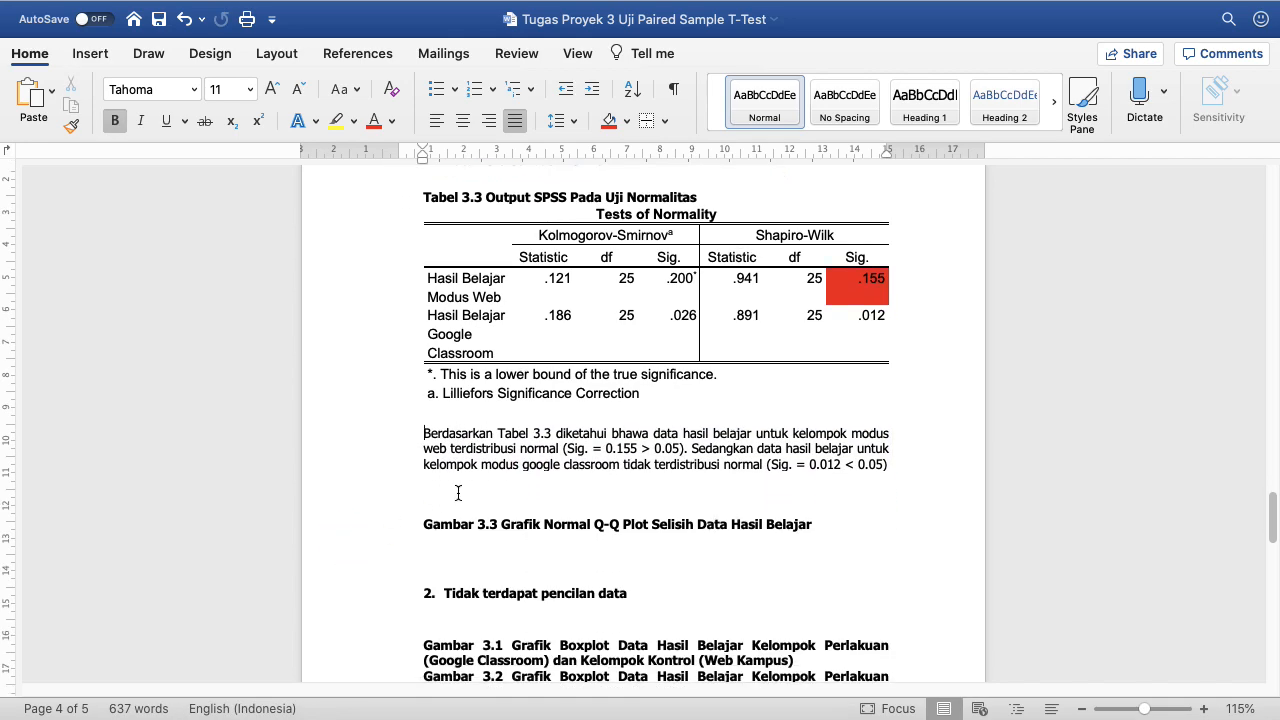
Step: Change the Gambar 3.3 caption to "Gambar 3.1 Grafik Normal Q-Q Plot Data Hasil Belajar Modus Web"
click(458, 490)
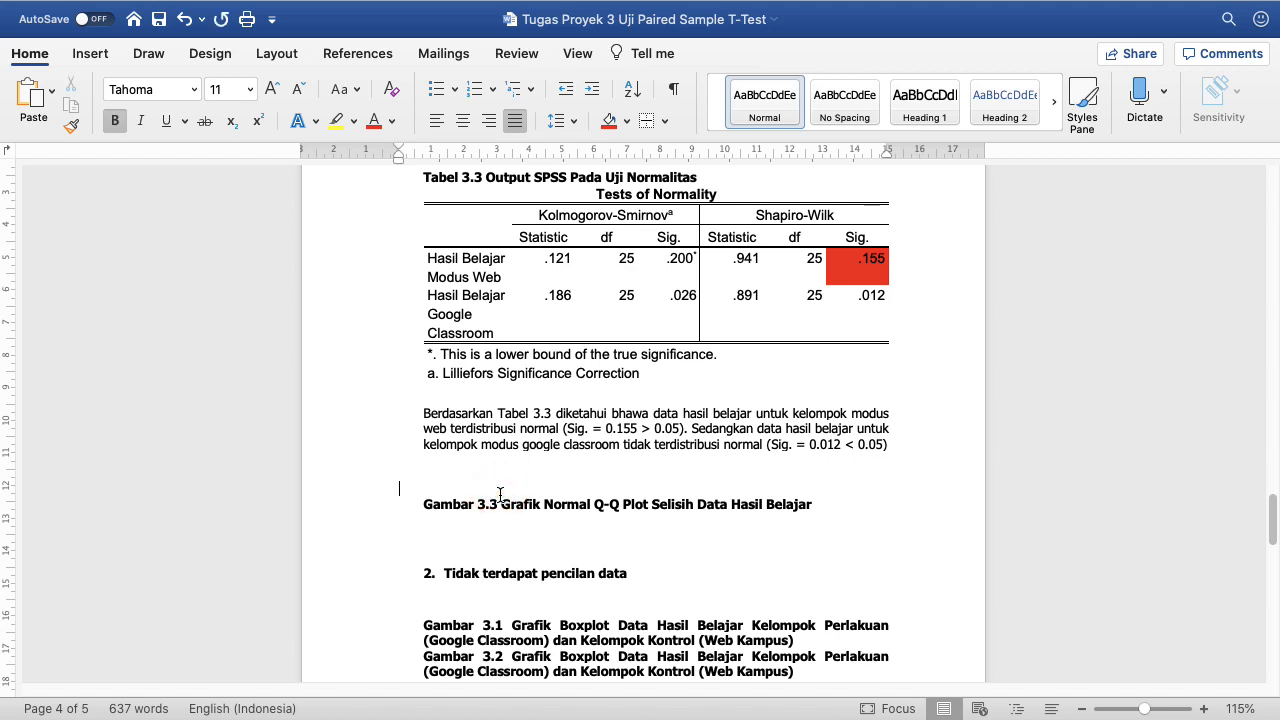
click(500, 494)
click(490, 499)
key(BackSpace)
text(1)
double_click(676, 509)
key(BackSpace)
click(790, 492)
text(Modus Web)
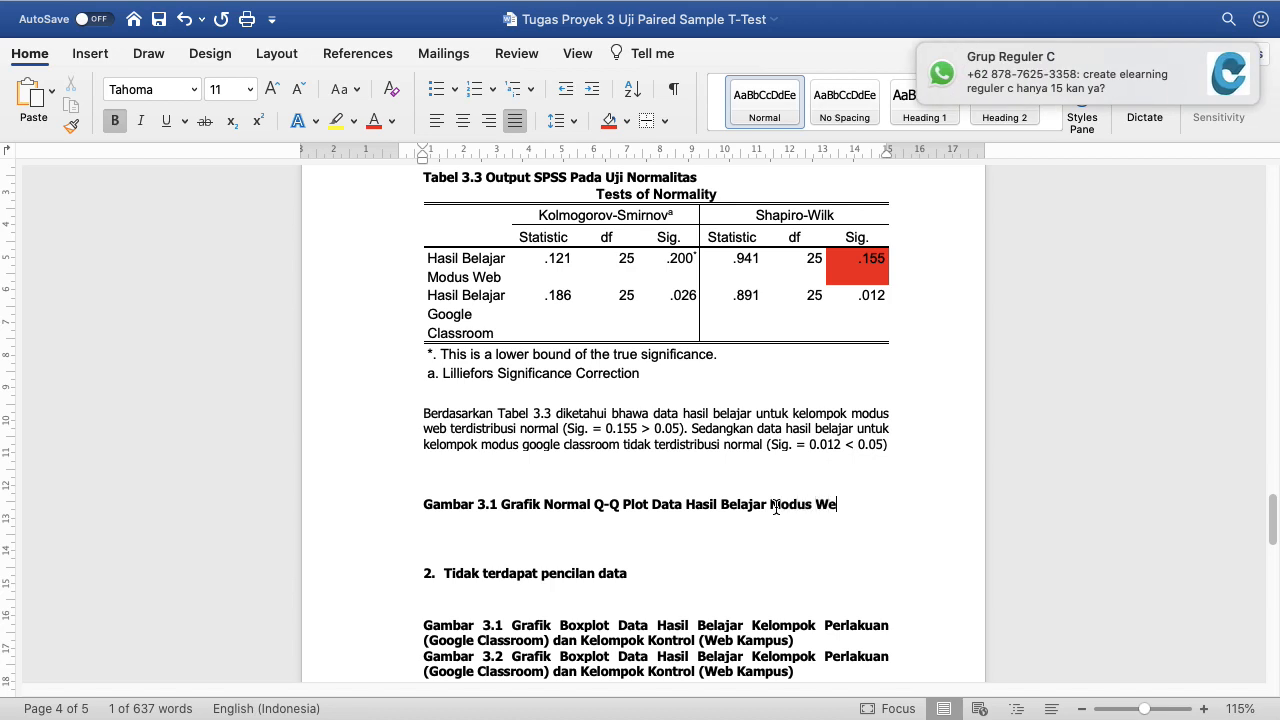
Step: Duplicate the Gambar 3.1 Q-Q plot caption on a new line below the original
key(Return)
key(Up)
key(shift+End)
key(ctrl+c)
key(Down)
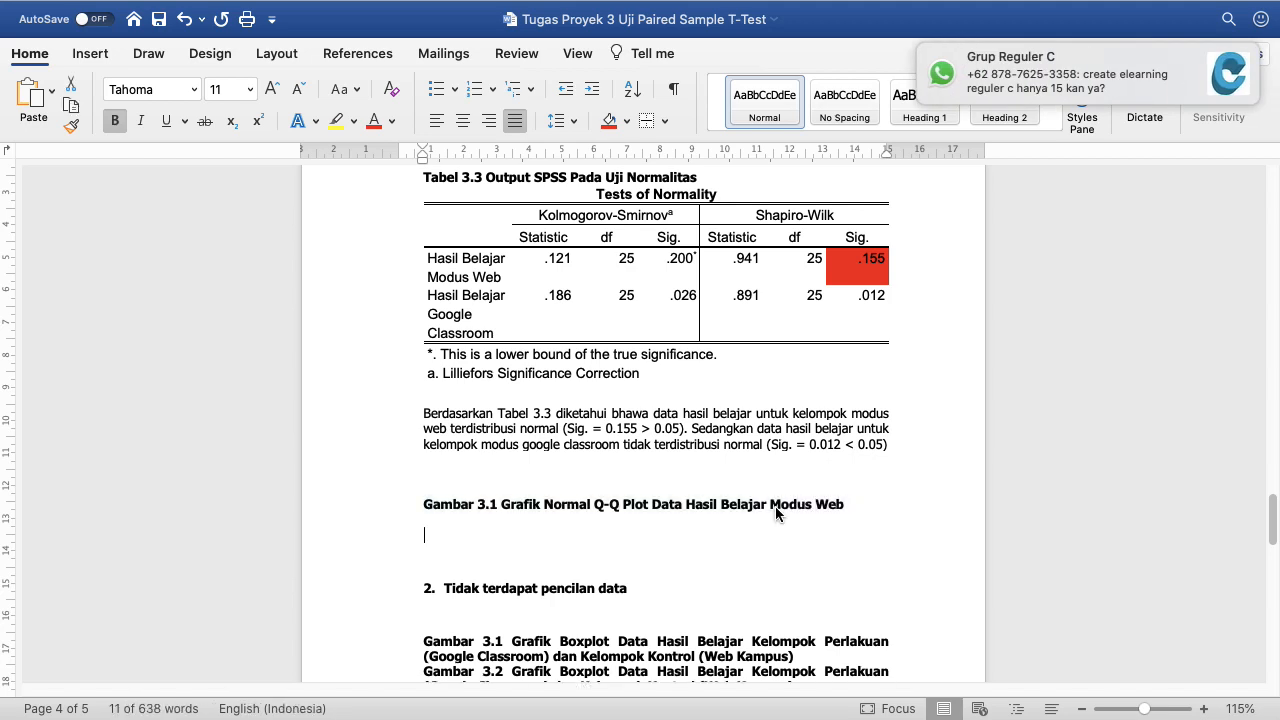
key(ctrl+v)
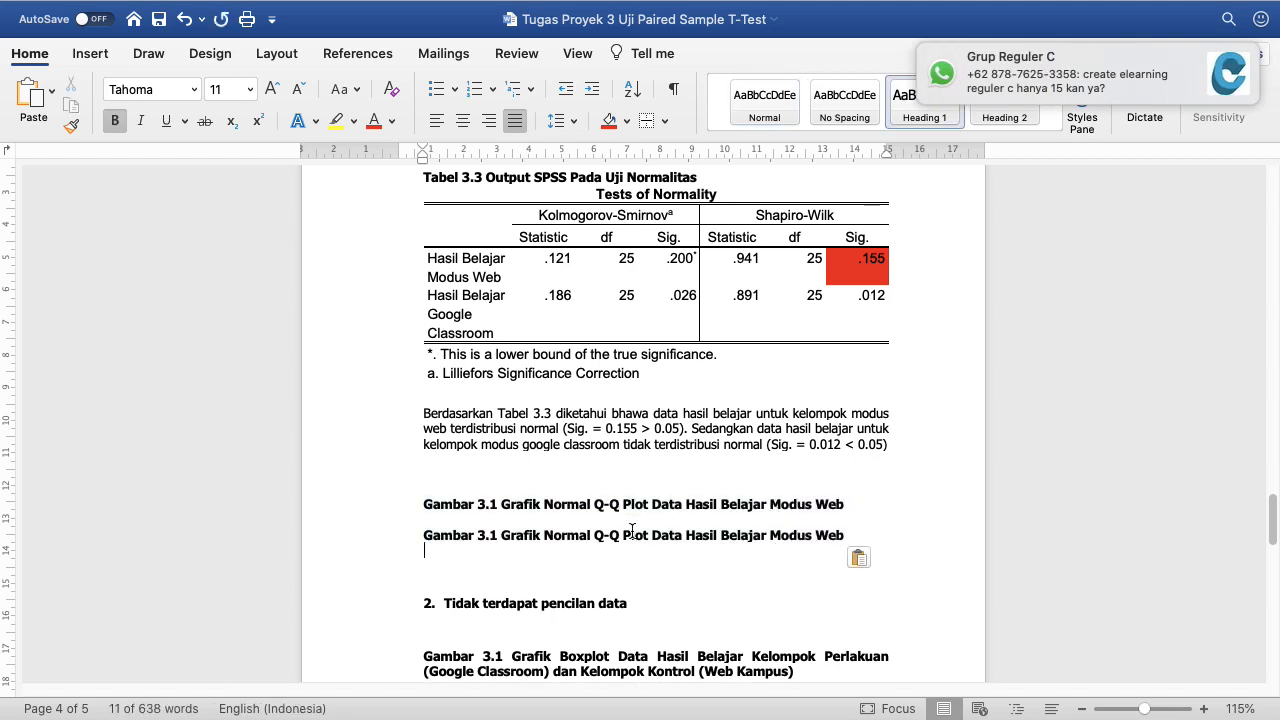
Step: Change the duplicated caption to "Gambar 3.2 Grafik Normal Q-Q Plot Data Hasil Belajar Modus Google Classroom"
click(496, 537)
key(BackSpace)
text(2)
double_click(826, 535)
text(Google Classroom)
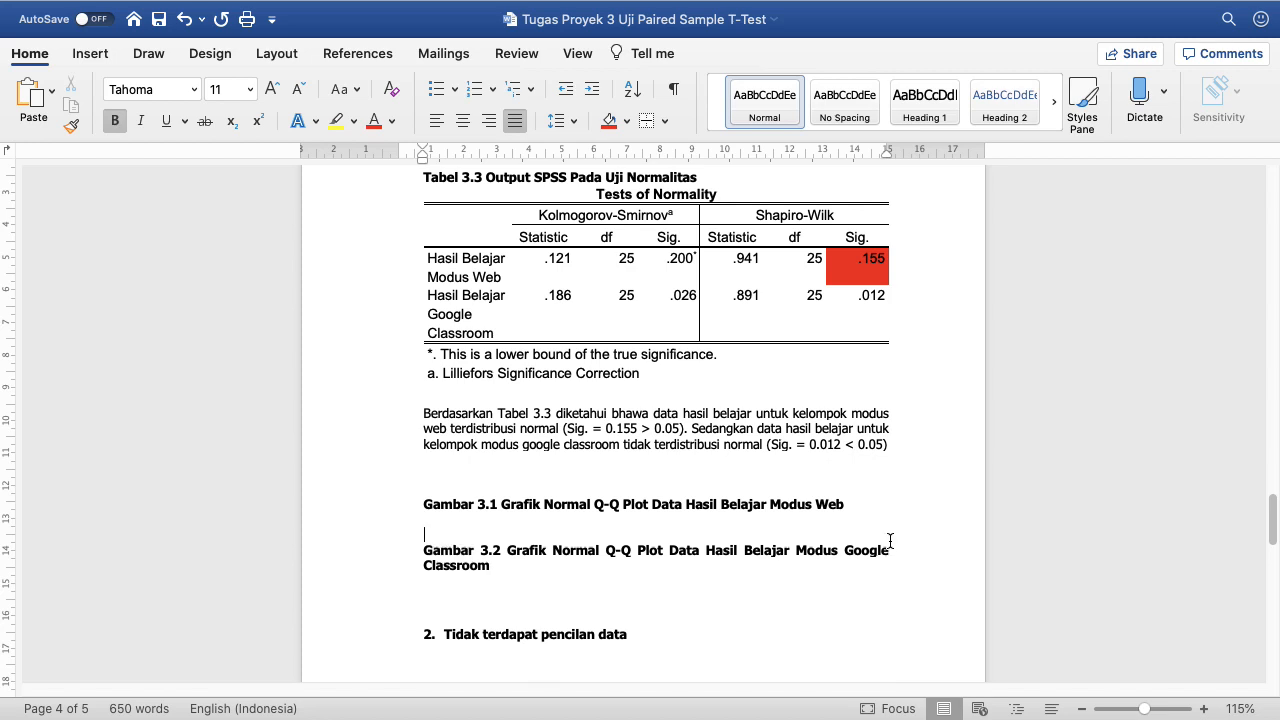
Step: Insert blank lines between the Gambar 3.1 and Gambar 3.2 Q-Q plot captions and save the document
key(Return)
key(super+s)
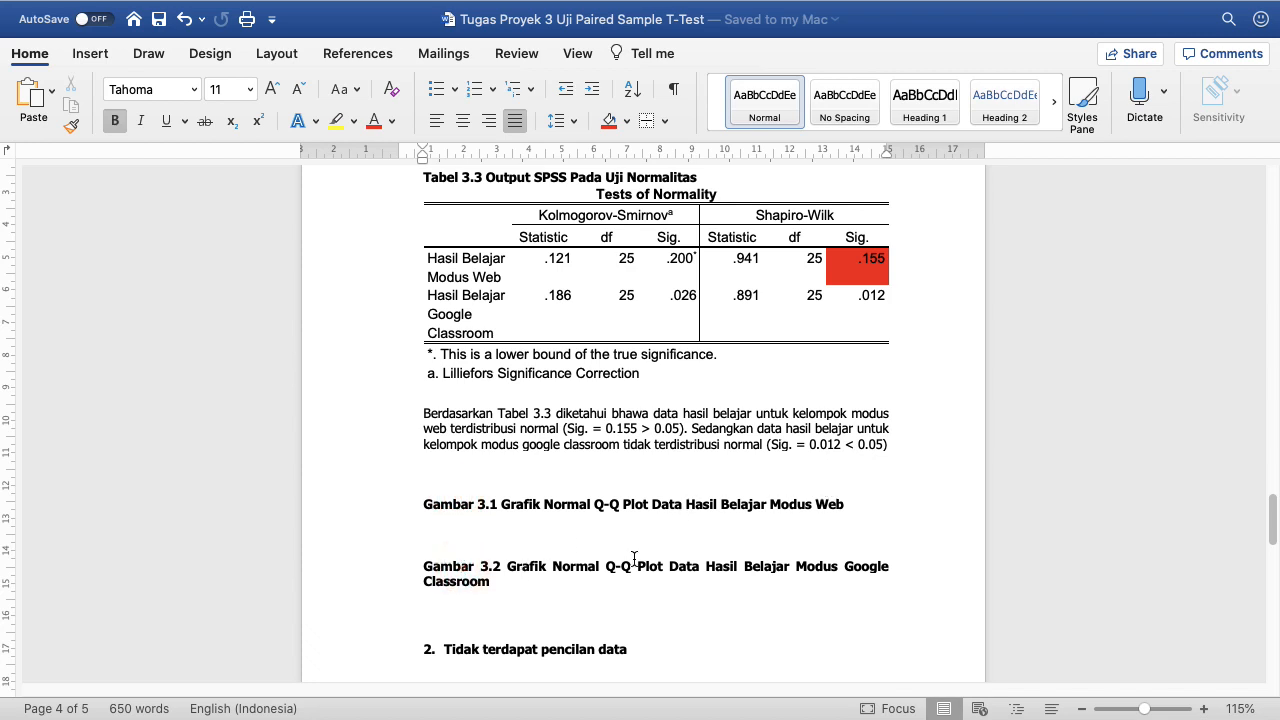
click(468, 519)
key(Return)
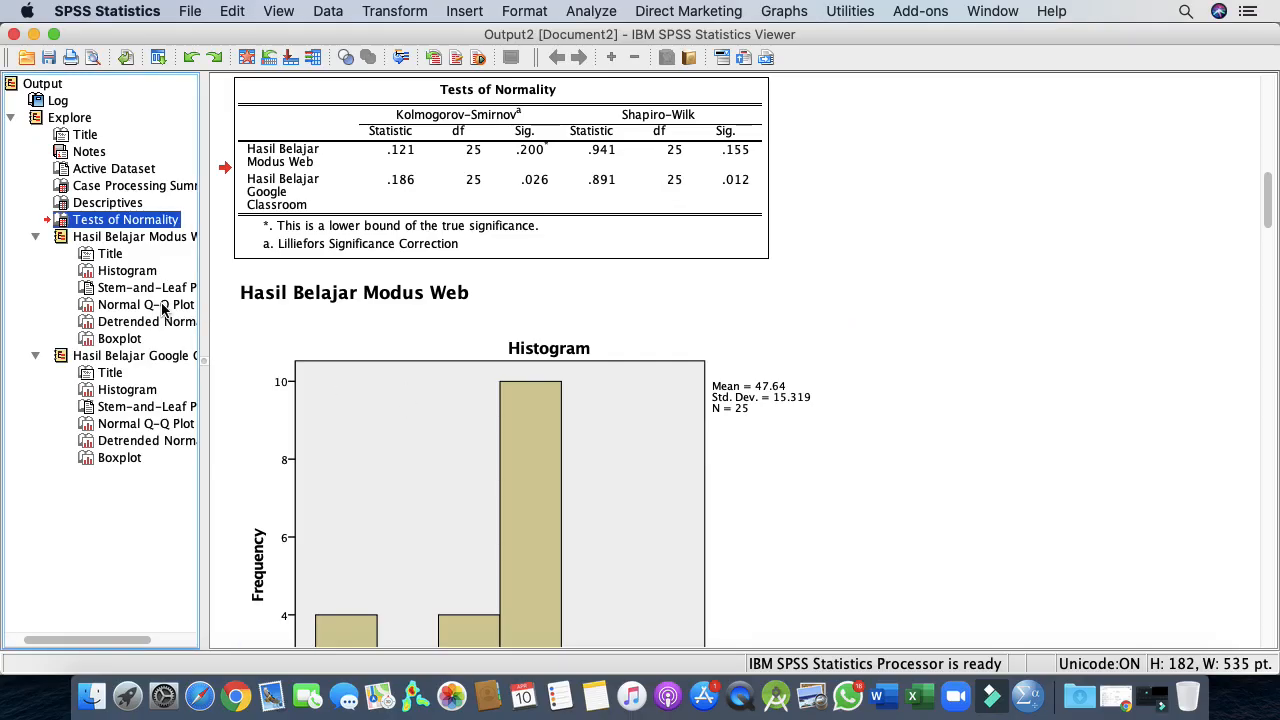
Step: In the SPSS output, widen the outline pane and copy the Normal Q-Q Plot of Hasil Belajar Modus Web
click(163, 309)
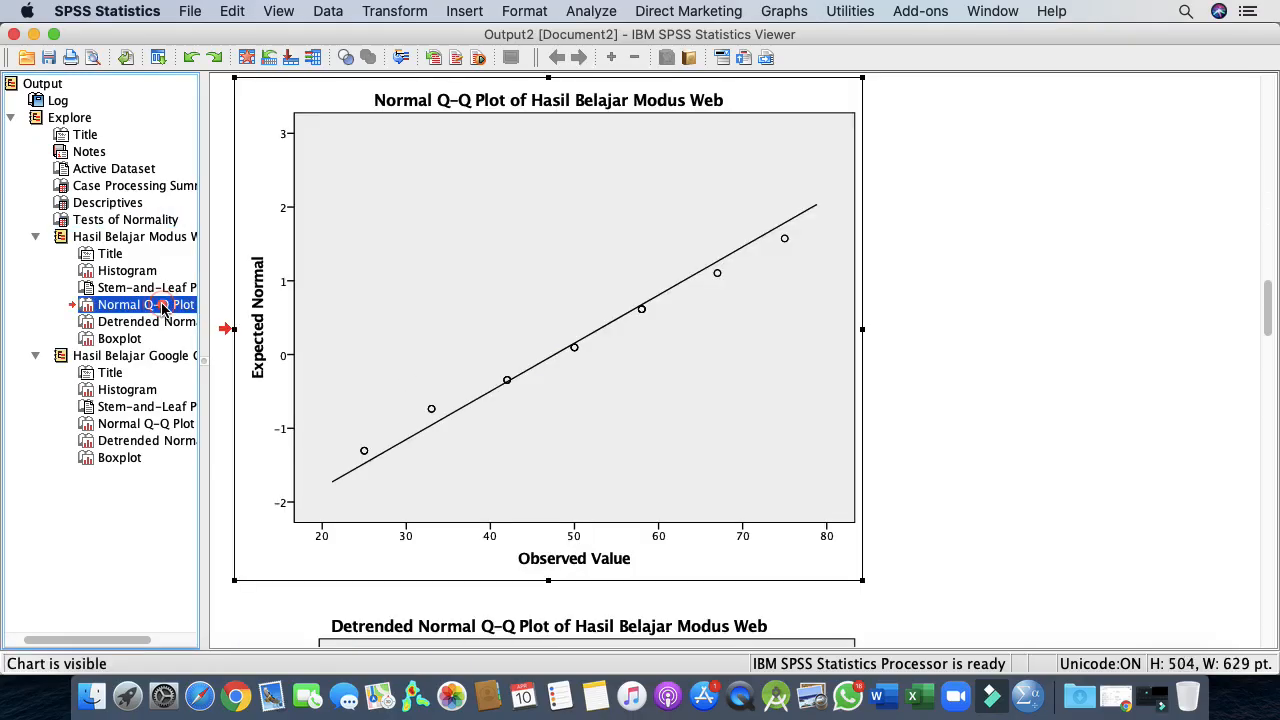
right_click(393, 188)
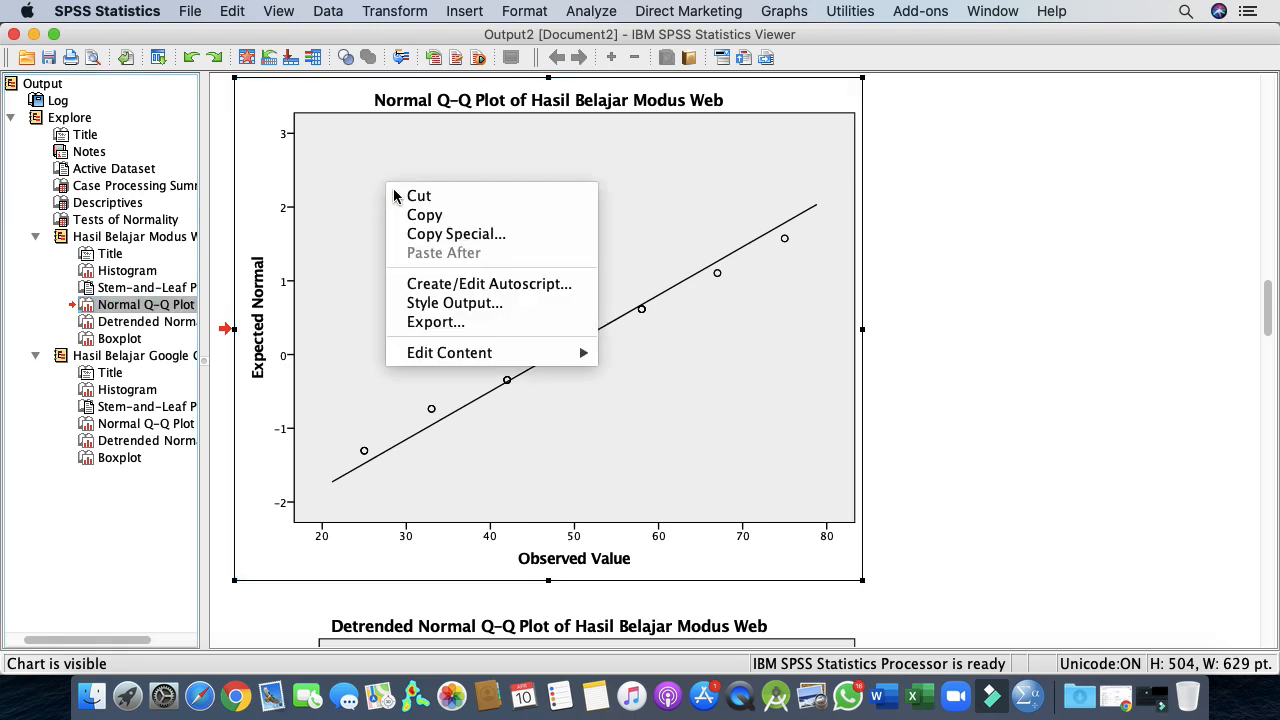
click(418, 212)
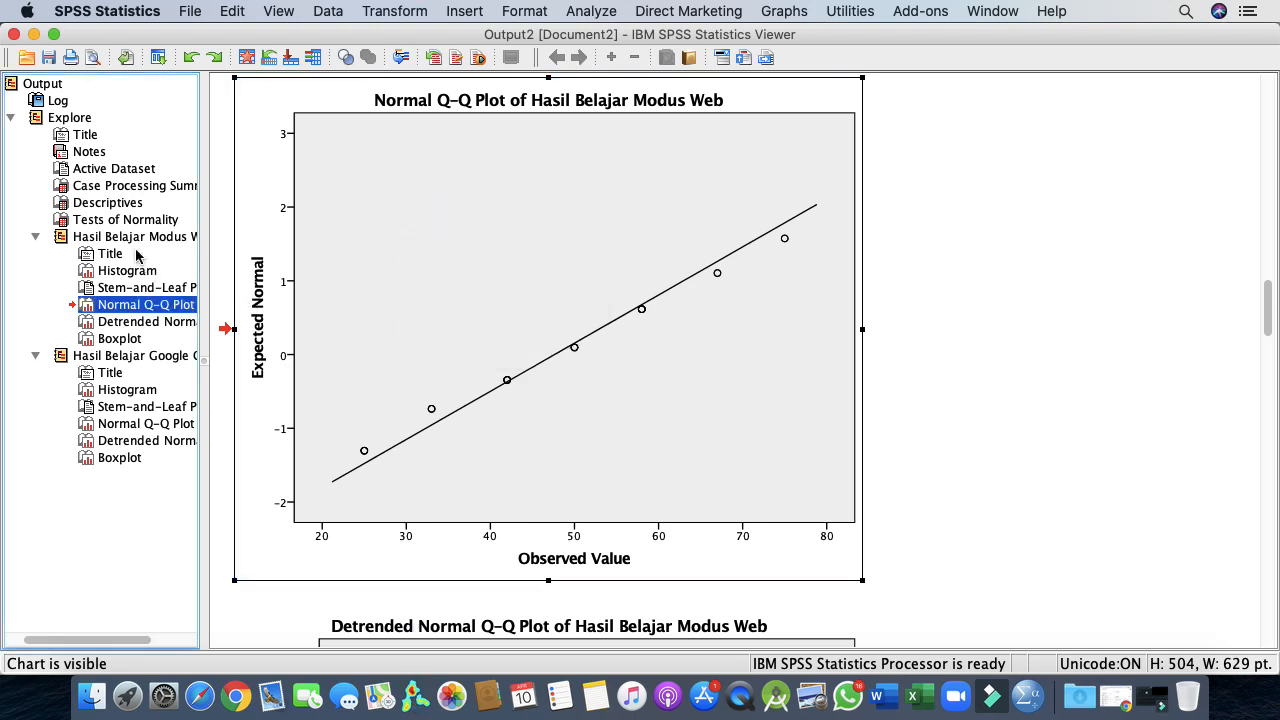
drag(201, 244, 331, 244)
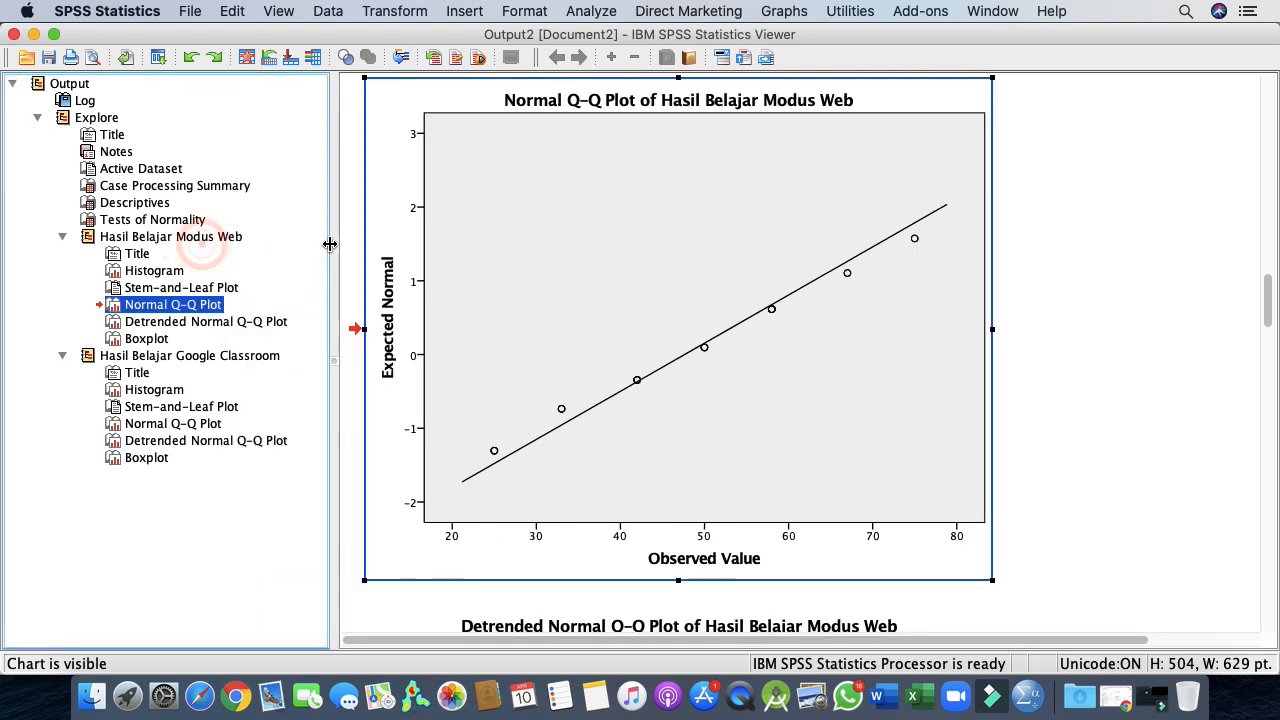
click(572, 204)
right_click(412, 107)
click(443, 131)
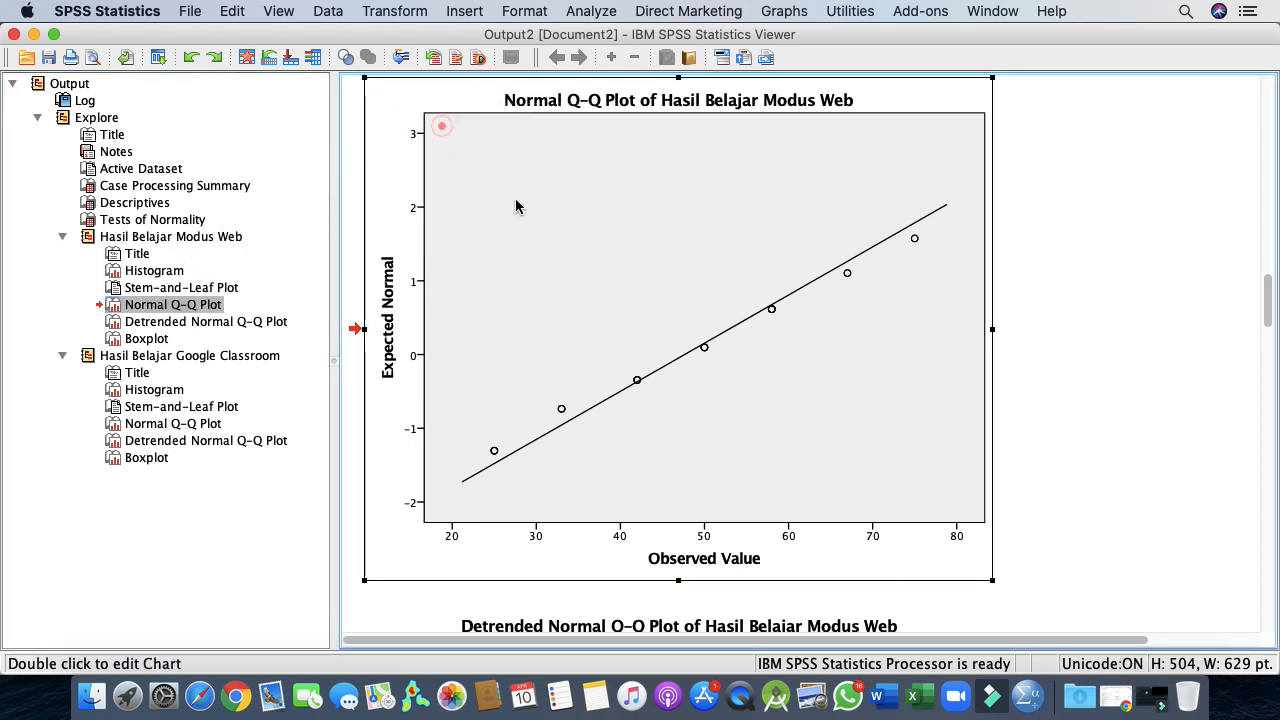
Step: Switch to the Word document and paste the copied Q-Q plot below the Gambar 3.1 caption
click(880, 697)
click(670, 538)
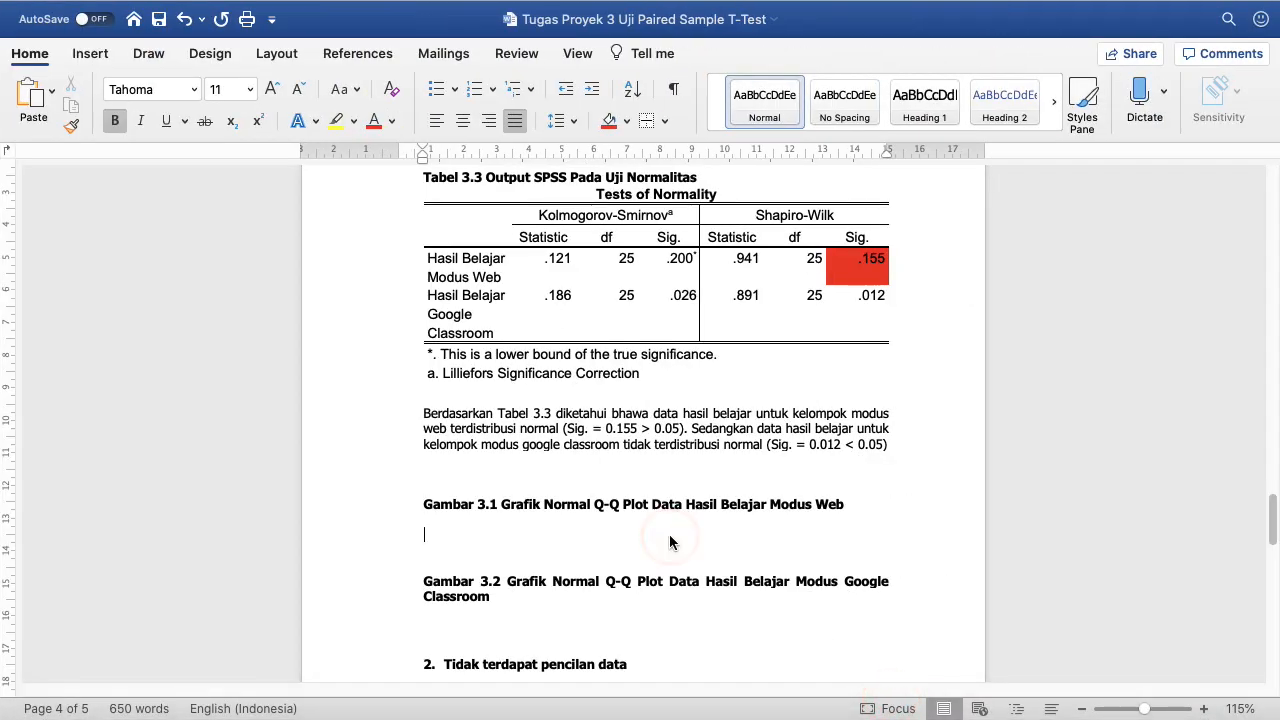
key(super+v)
Step: Shrink the pasted Modus Web plot proportionally to about half its width and center it on the page
click(762, 458)
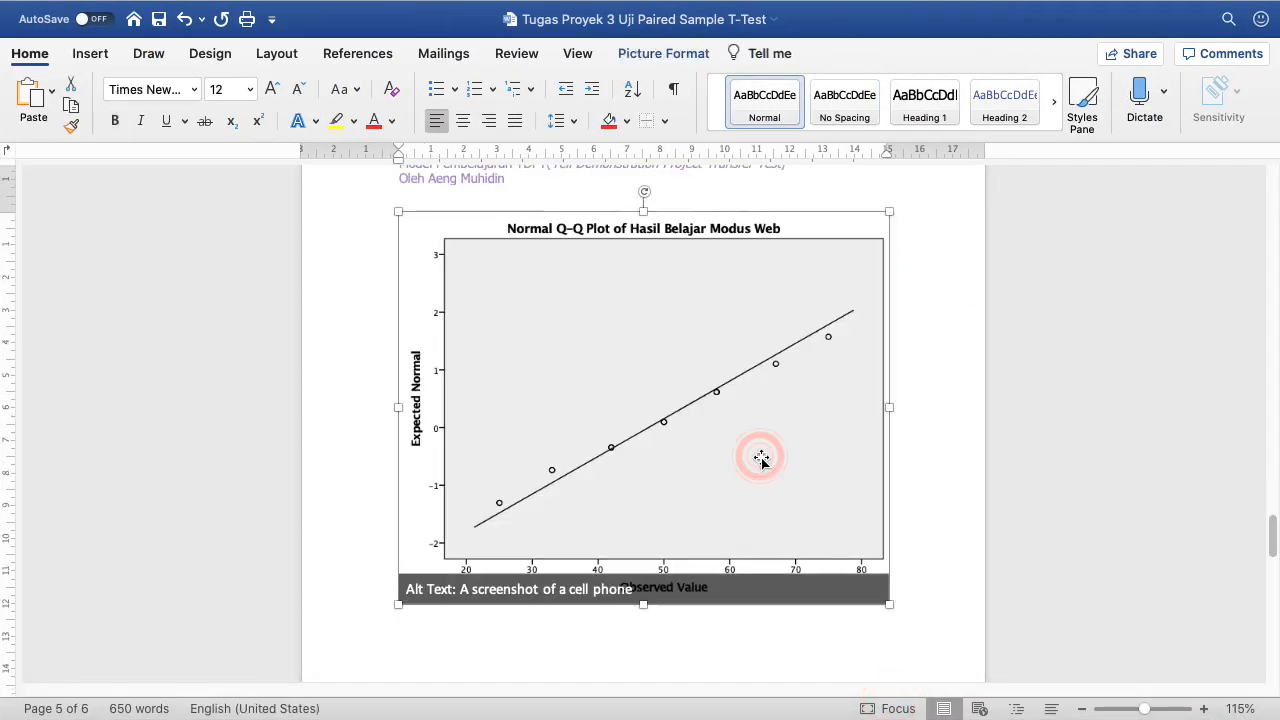
drag(889, 604, 666, 360)
key(super+e)
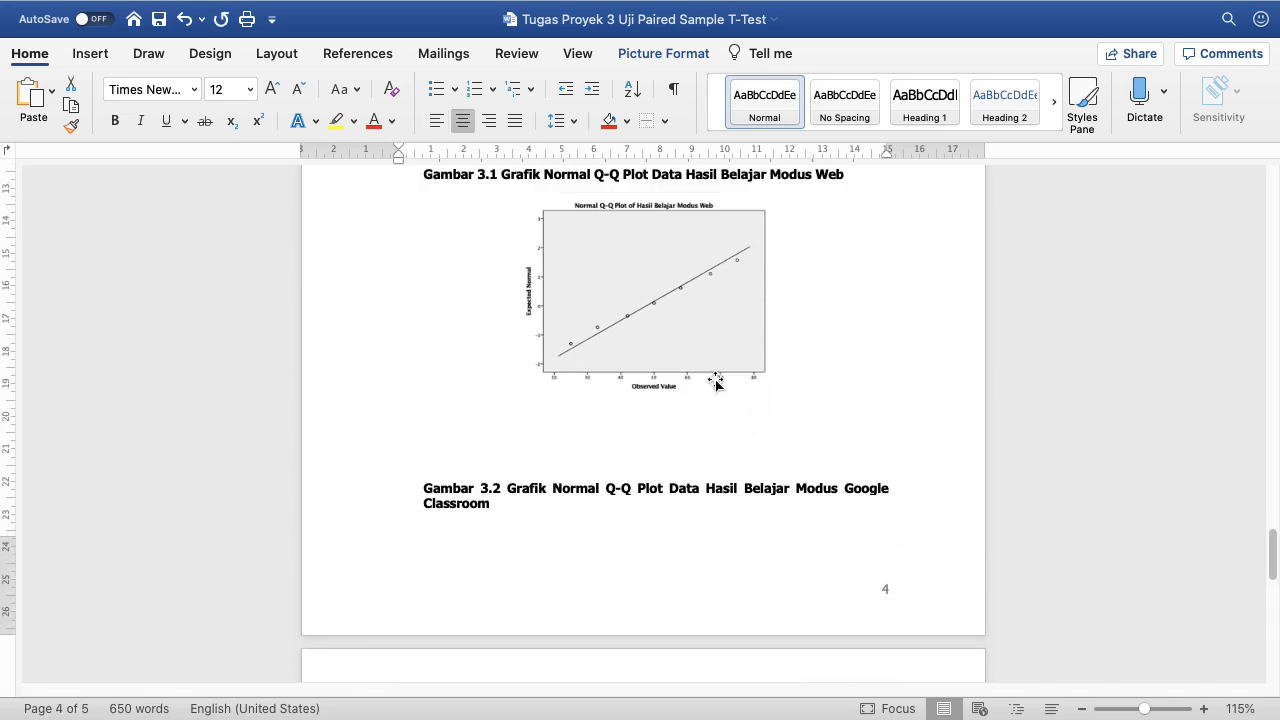
Step: Move the Modus Web plot to the blank line above the Gambar 3.1 caption and center it there
scroll(760, 420, up, 2)
click(822, 474)
click(650, 340)
key(super+x)
click(444, 228)
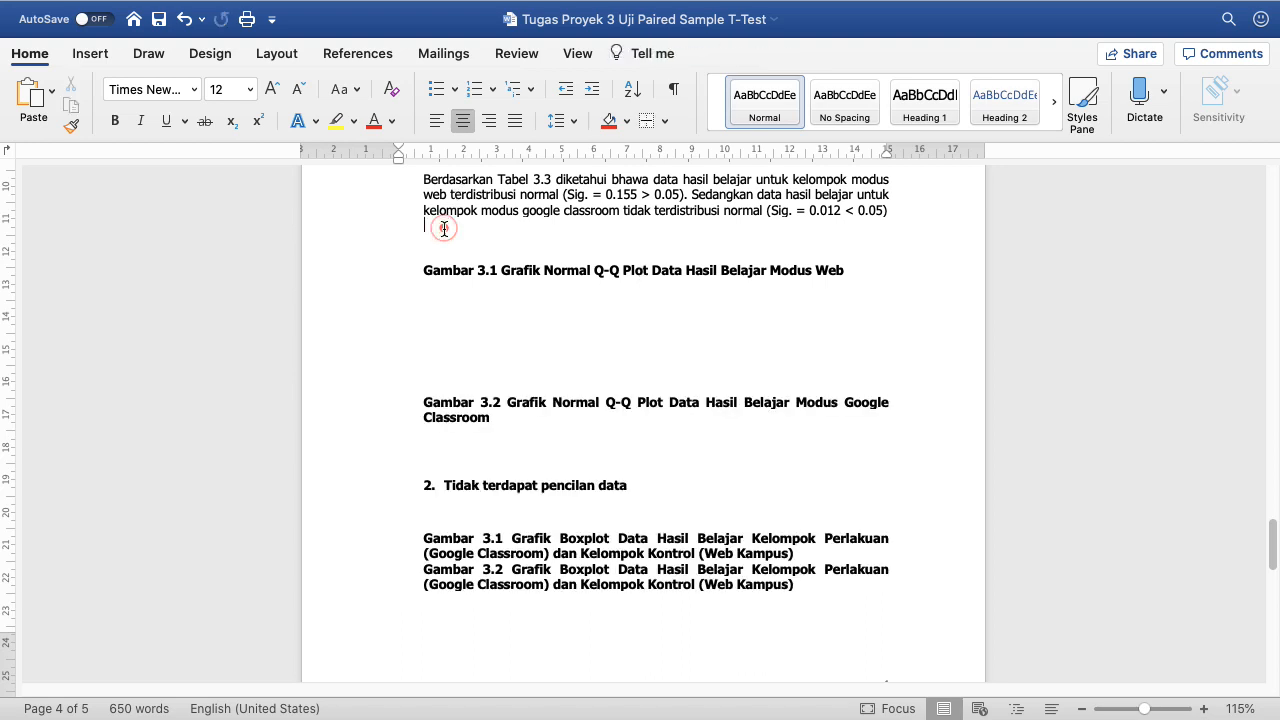
key(super+v)
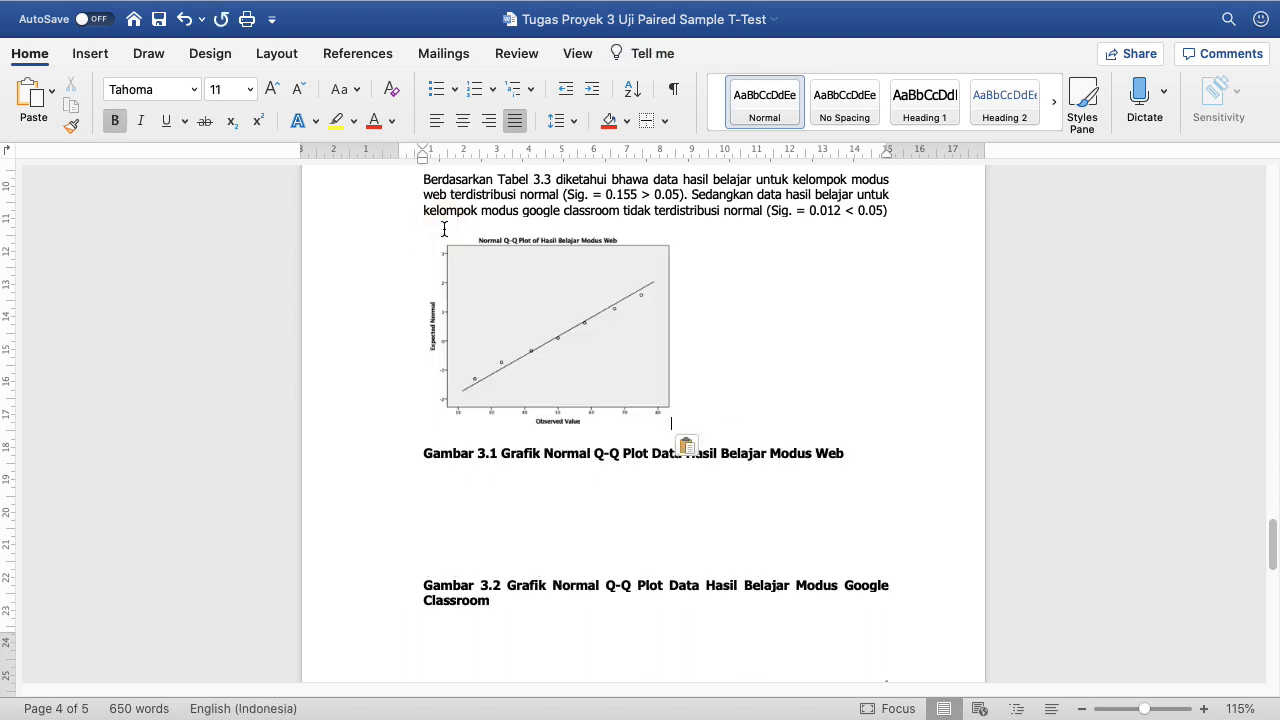
click(526, 354)
click(440, 121)
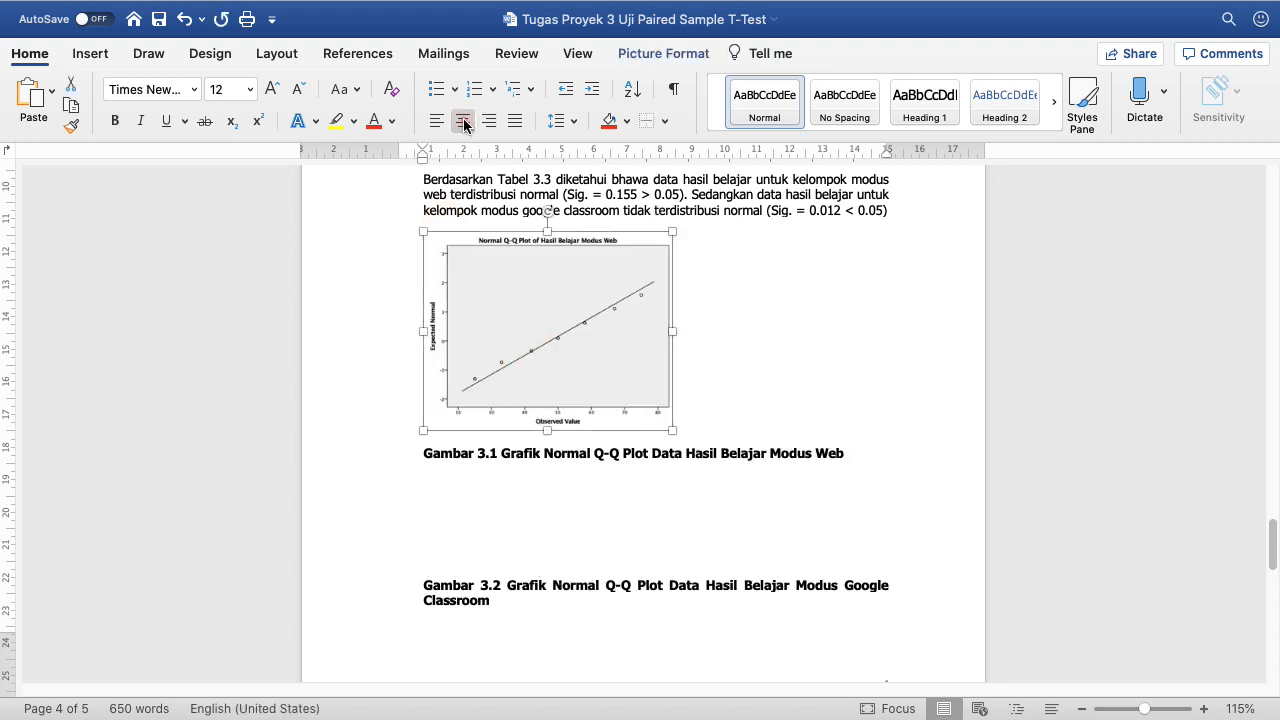
click(464, 121)
Step: Switch to the SPSS output and copy the Normal Q-Q Plot of Hasil Belajar Google Classroom
click(574, 514)
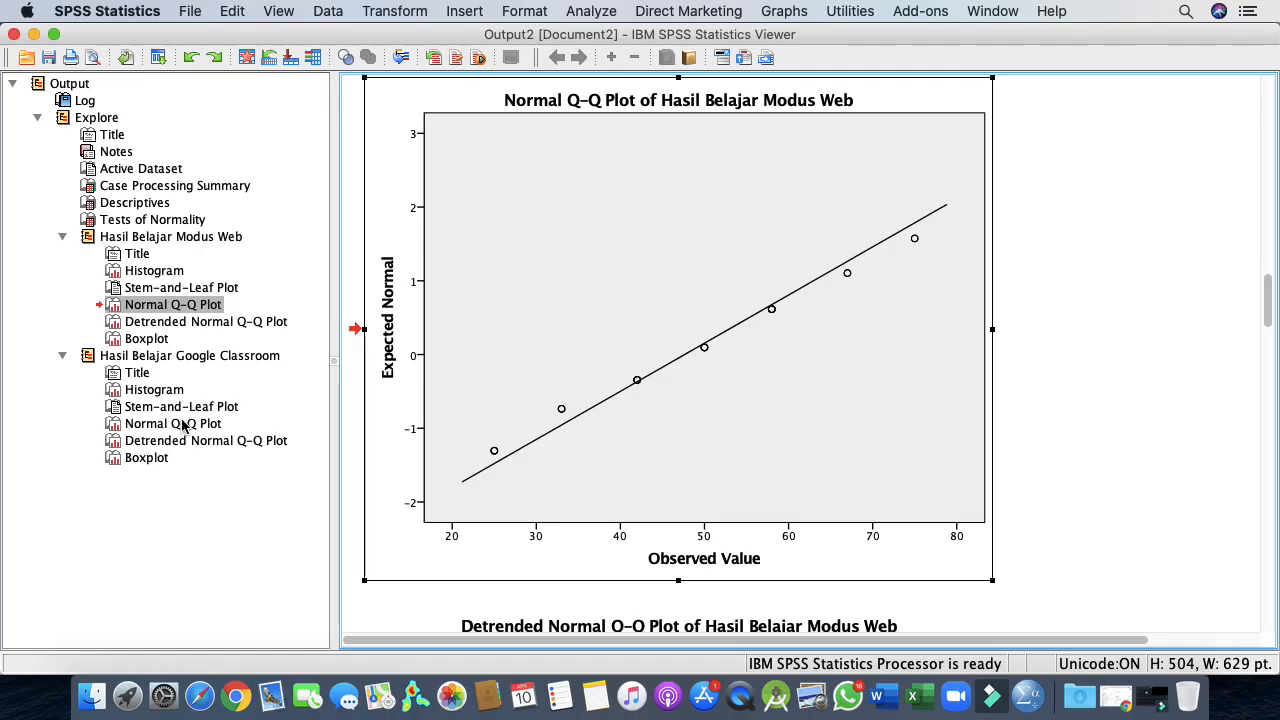
click(185, 424)
click(618, 214)
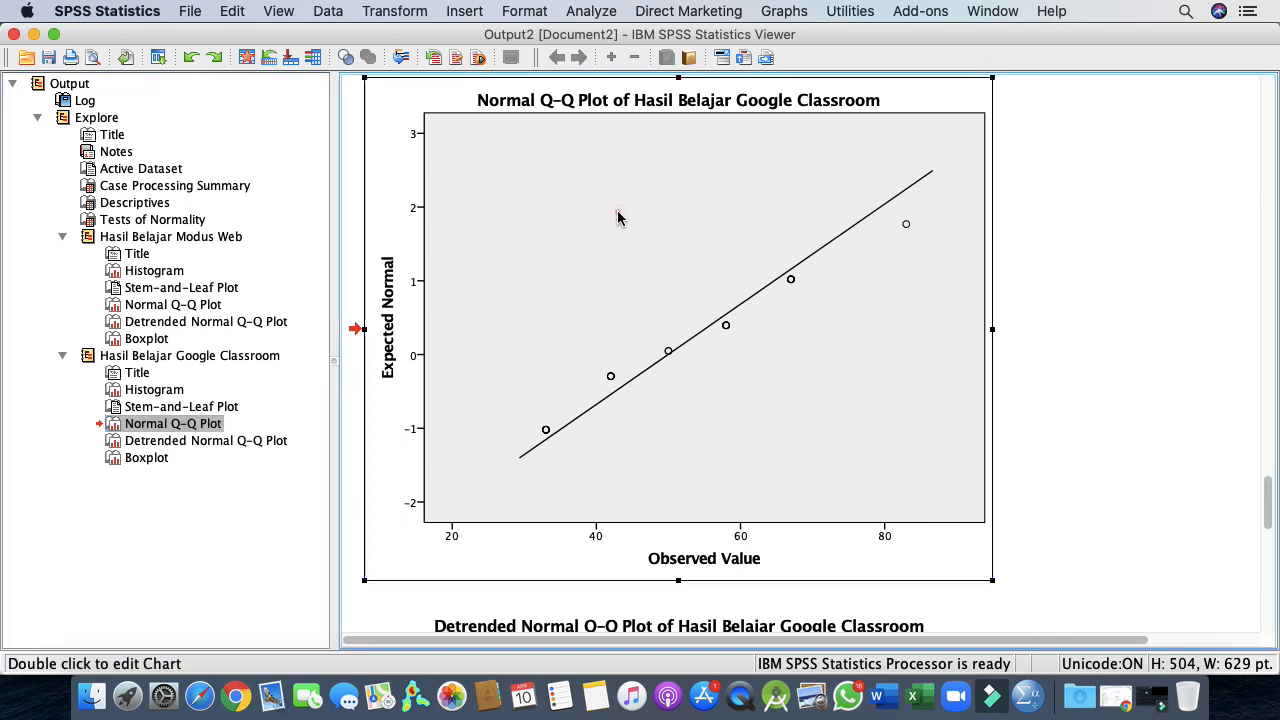
right_click(423, 97)
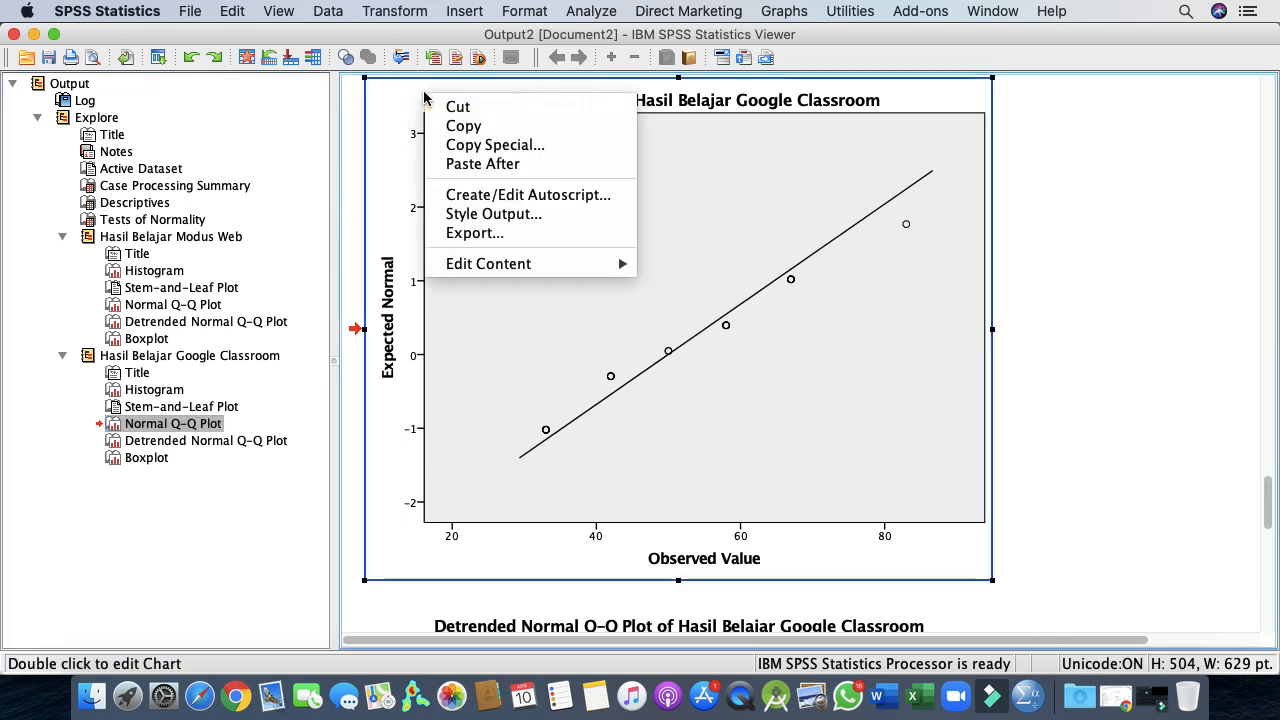
click(462, 127)
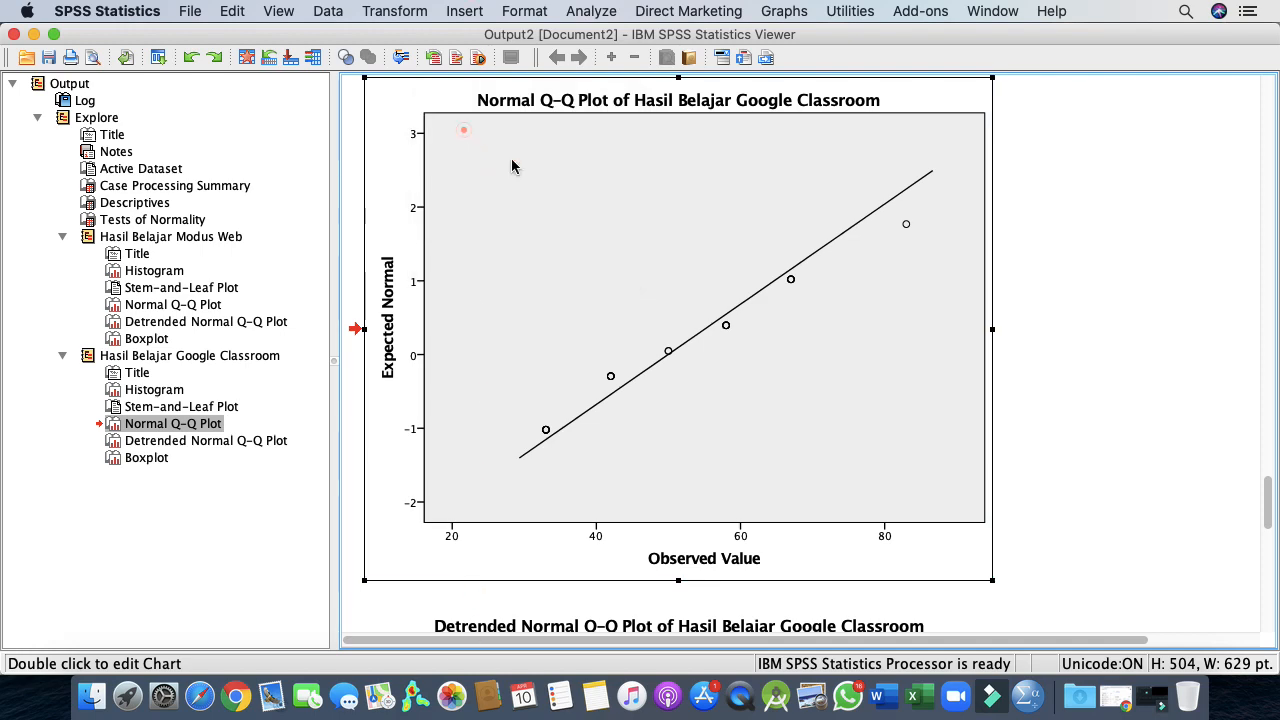
Step: Return to the Word document and paste the Google Classroom plot above the Gambar 3.2 caption
click(879, 694)
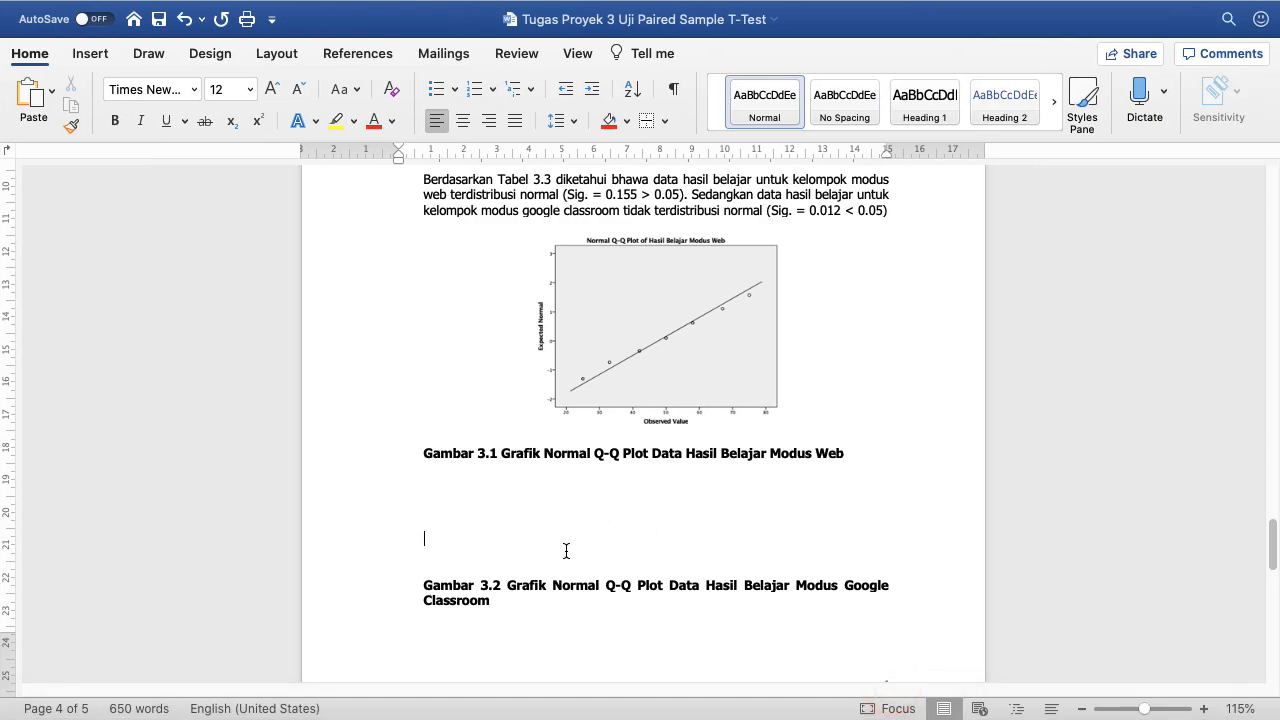
click(566, 551)
key(super+e)
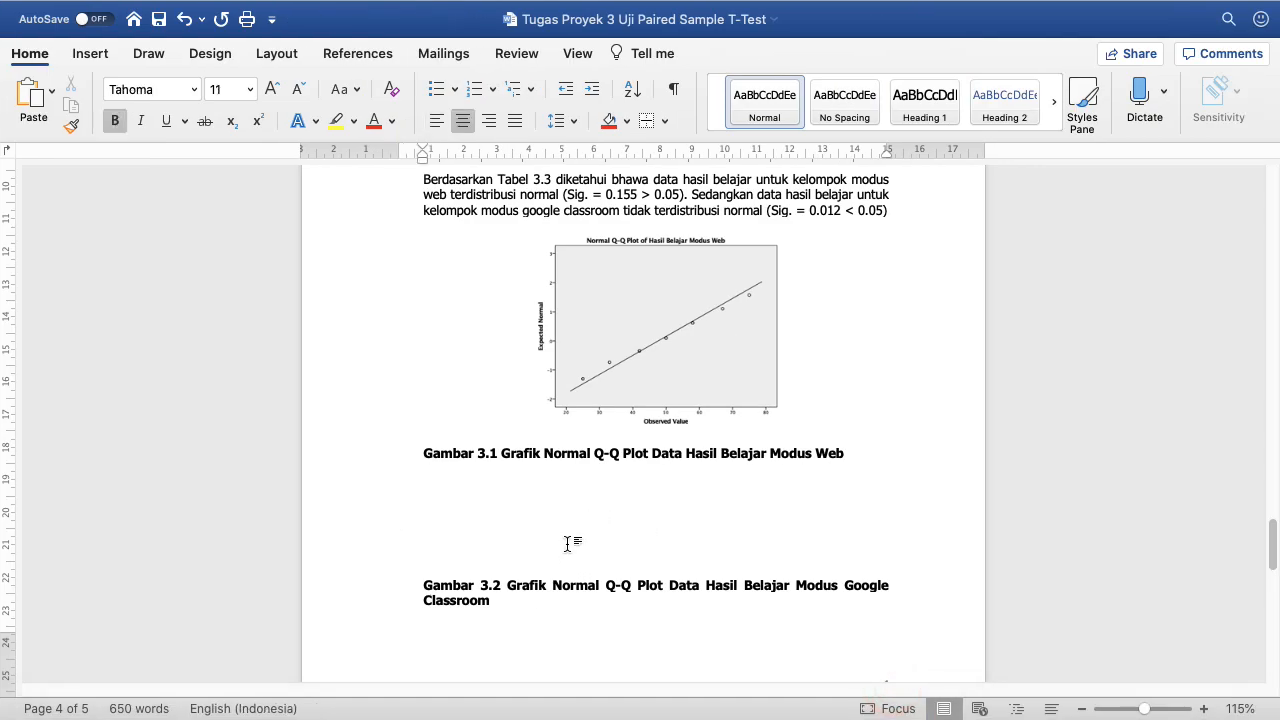
key(super+v)
click(630, 480)
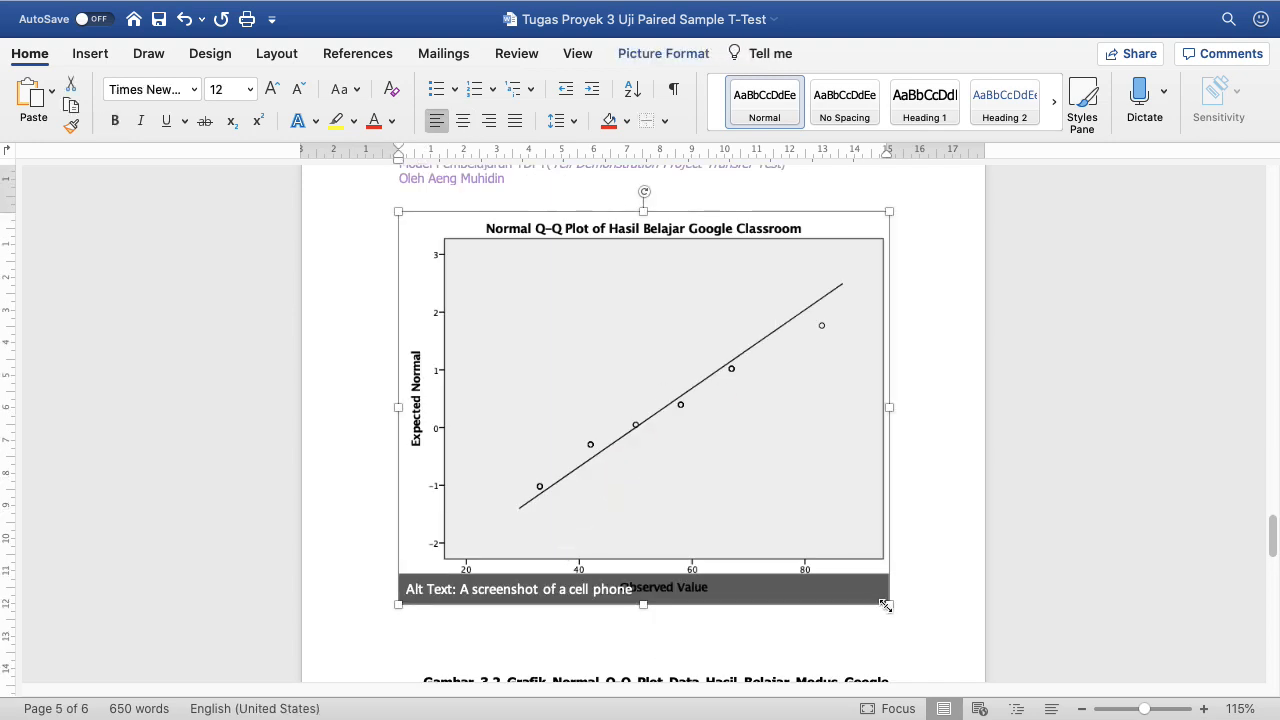
Step: Shrink the Google Classroom plot proportionally to slightly under half its width and center it on the page
drag(886, 604, 618, 388)
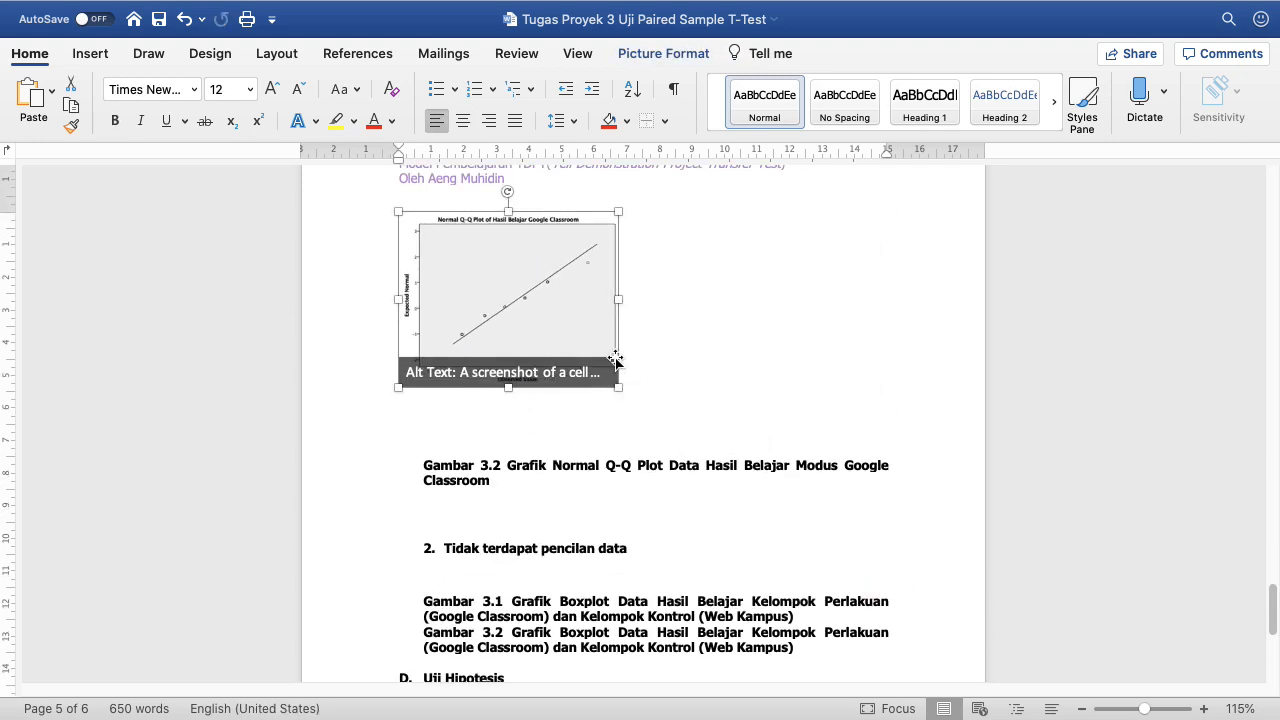
click(463, 120)
click(580, 443)
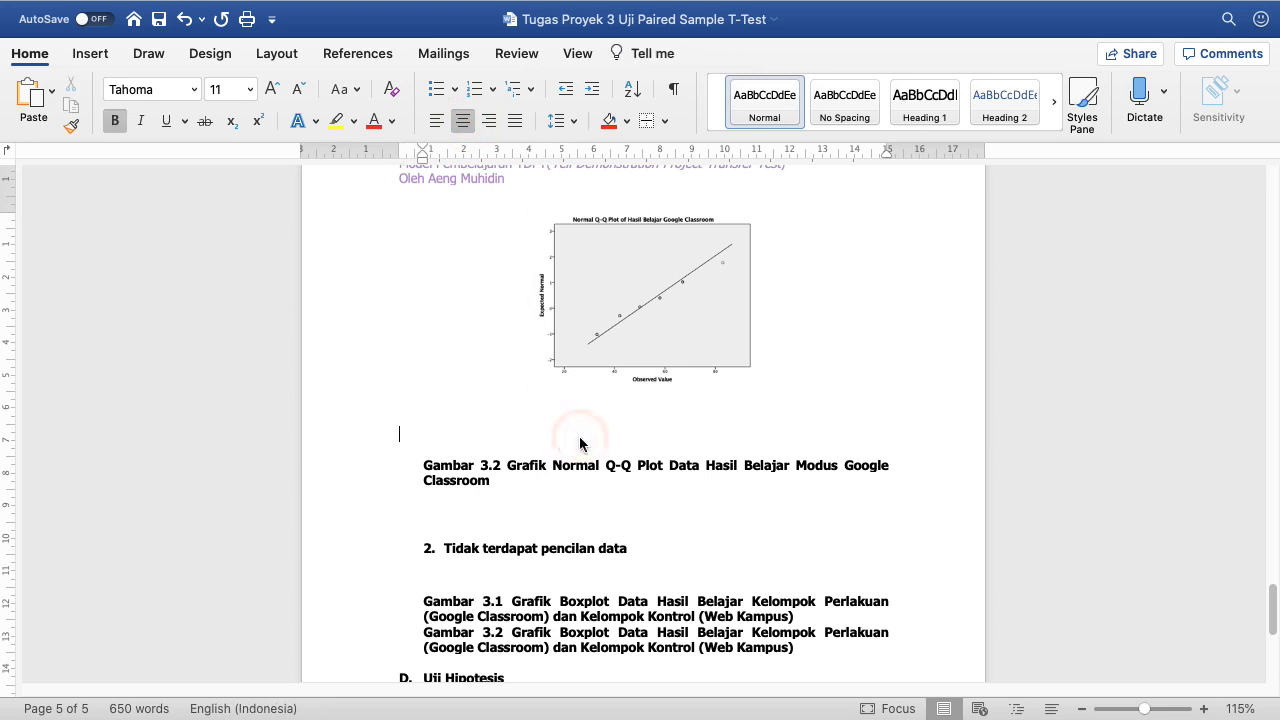
Step: Delete the extra blank lines between the Google Classroom plot and the Gambar 3.2 caption
key(BackSpace)
key(BackSpace)
key(BackSpace)
Step: Justify the blank line below the Gambar 3.1 caption and indent it to align with the caption text
scroll(581, 437, up, 5)
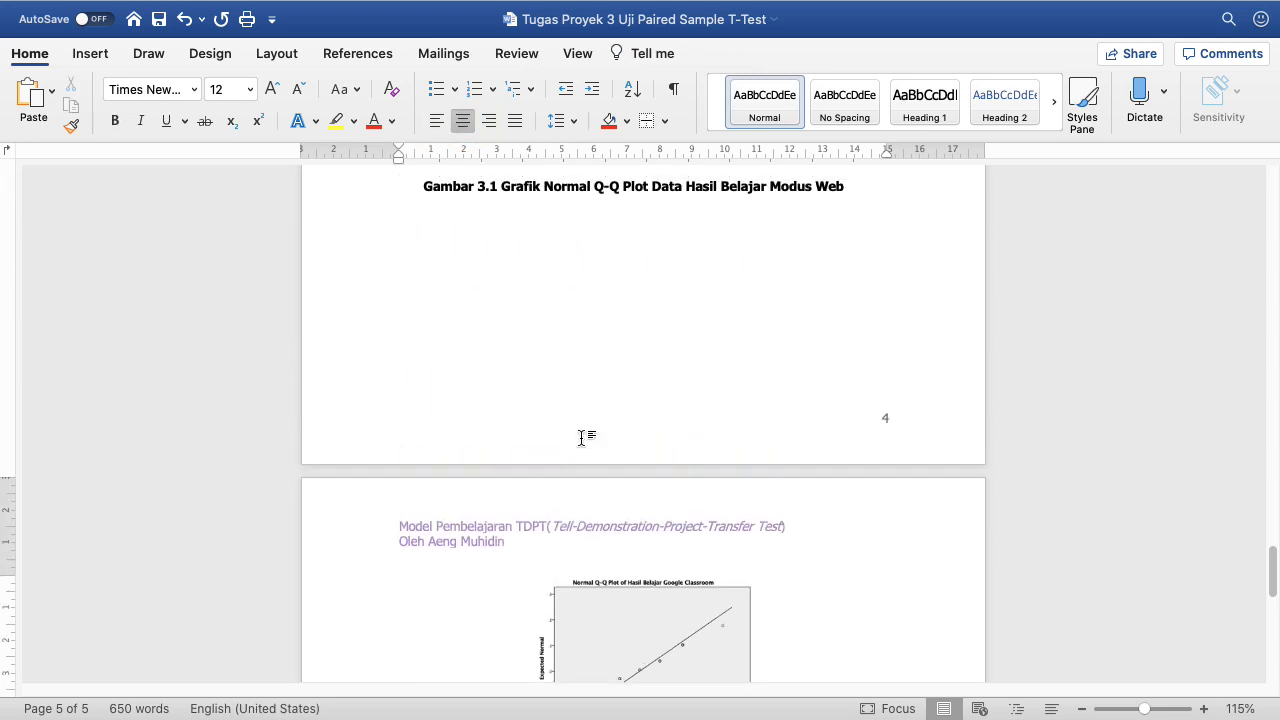
scroll(581, 437, up, 2)
scroll(531, 309, up, 3)
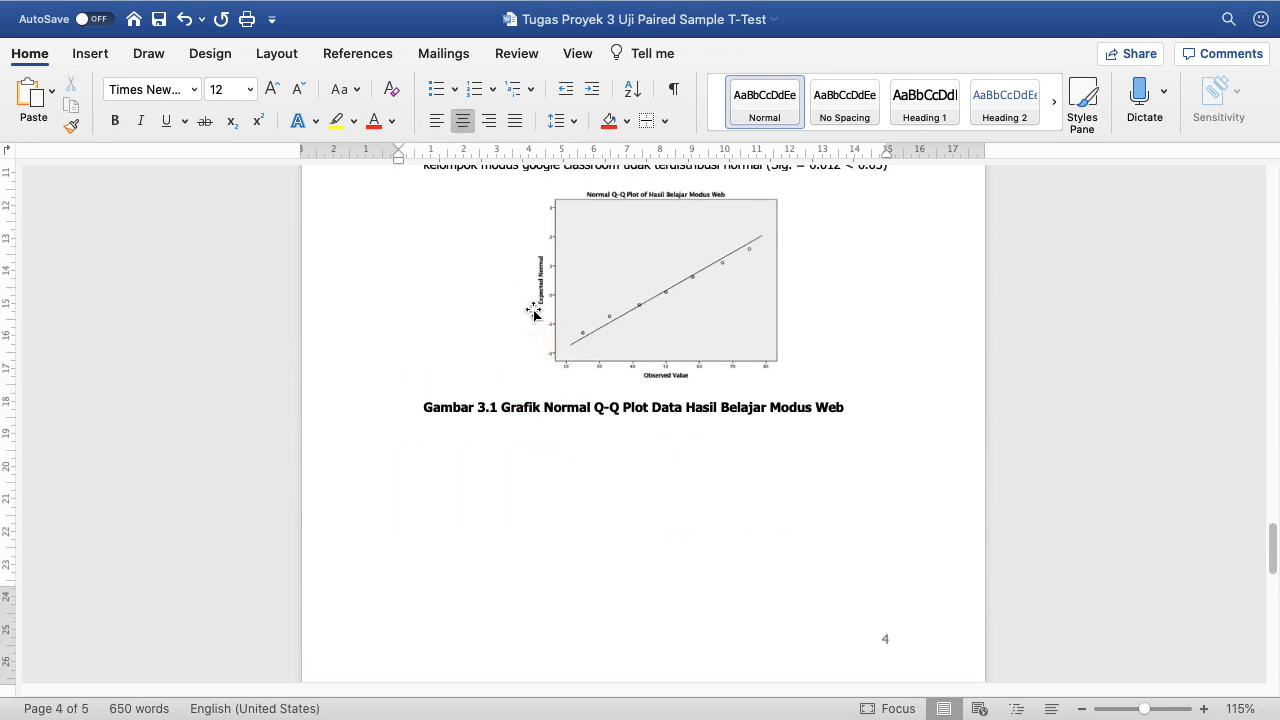
key(super+j)
scroll(531, 309, up, 3)
key(Tab)
drag(422, 158, 422, 158)
Step: Begin the paragraph below Gambar 3.1 with "Berdasarkan Gambar 3.1 diketahui bahwa data hasil belajar yang ditunjukkan oleh bulatan kecil berada di"
key(BackSpace)
key(BackSpace)
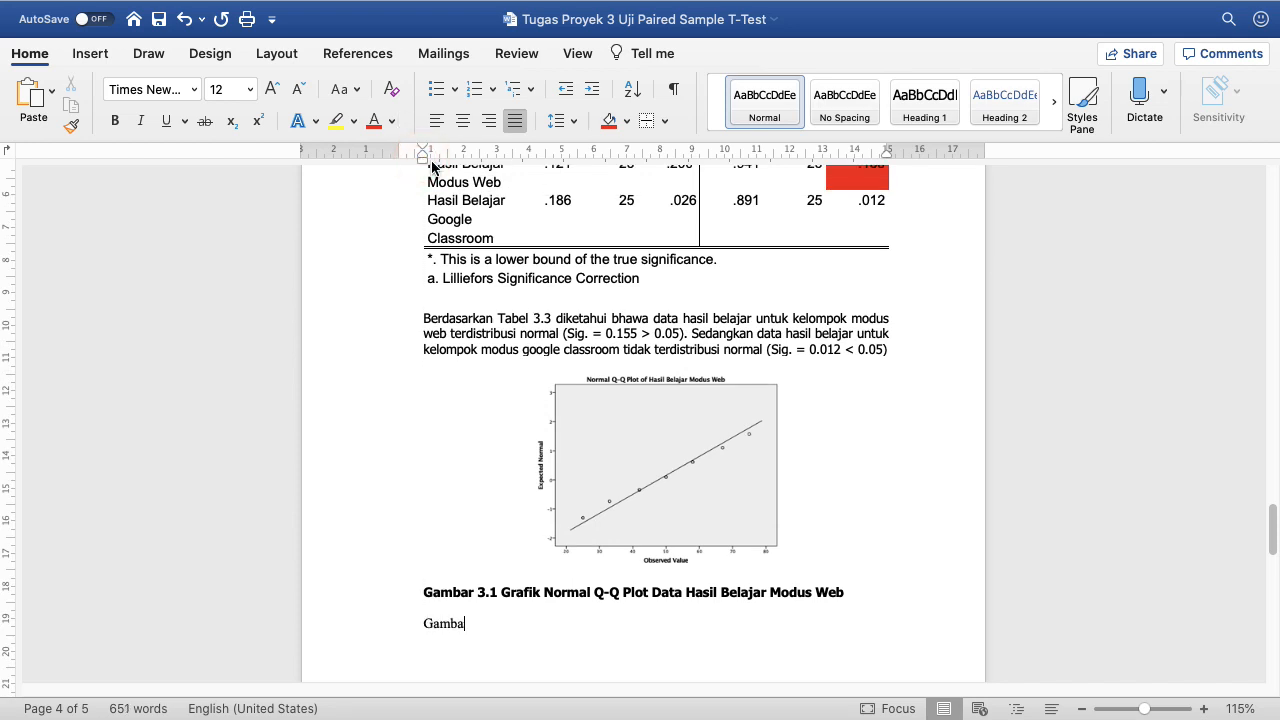
text(dasarkan Gambar )
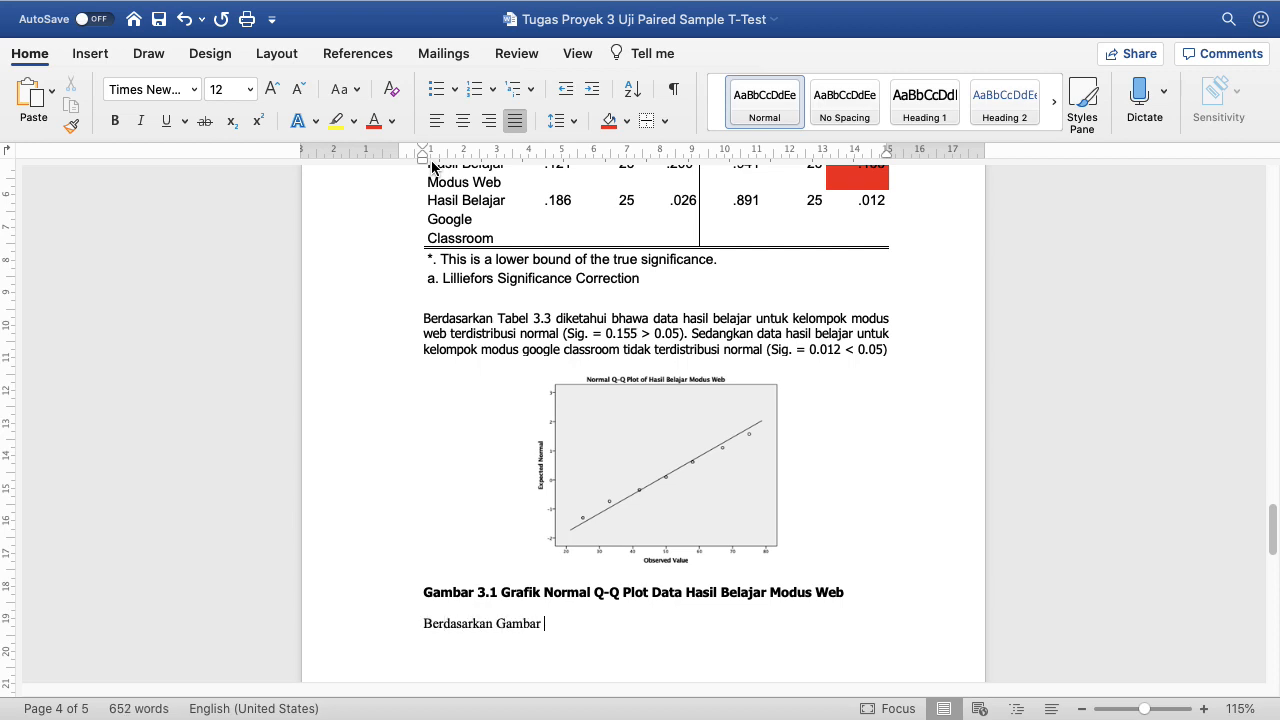
text(3.1 diketahui bahwa data hasil belajar yang ditunjukka)
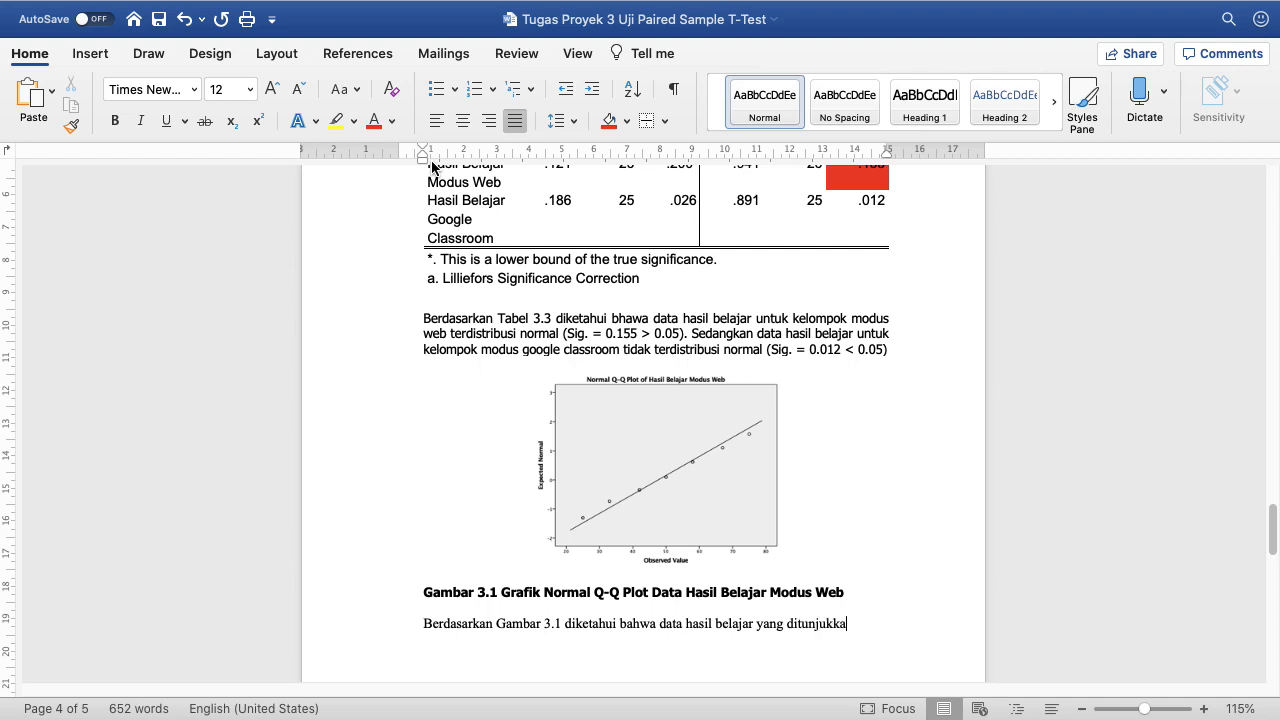
text(n oleh bulatan kecil berada di s)
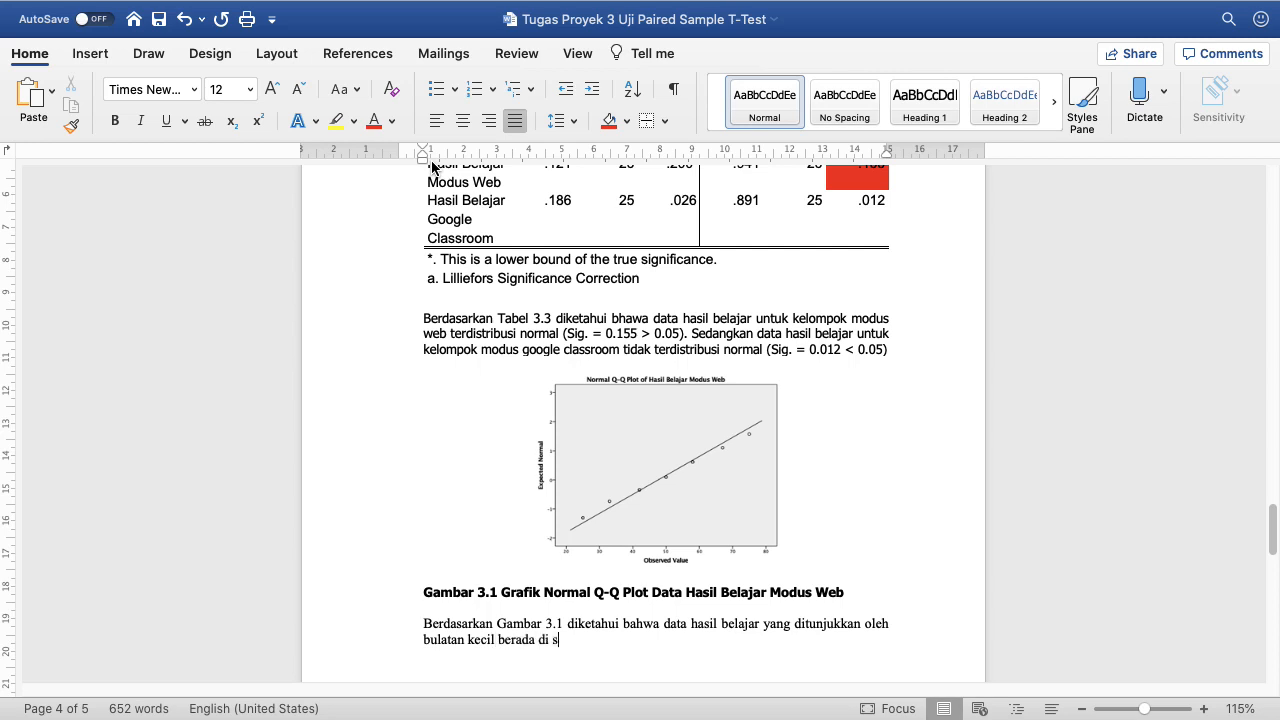
Step: Complete the paragraph with "sepanjang garis linear, terdistribusi di atas dan di bawah garis linear, itu berarti data terdistribusi normal."
key(BackSpace)
text(sepanjang garis linear, terdistri)
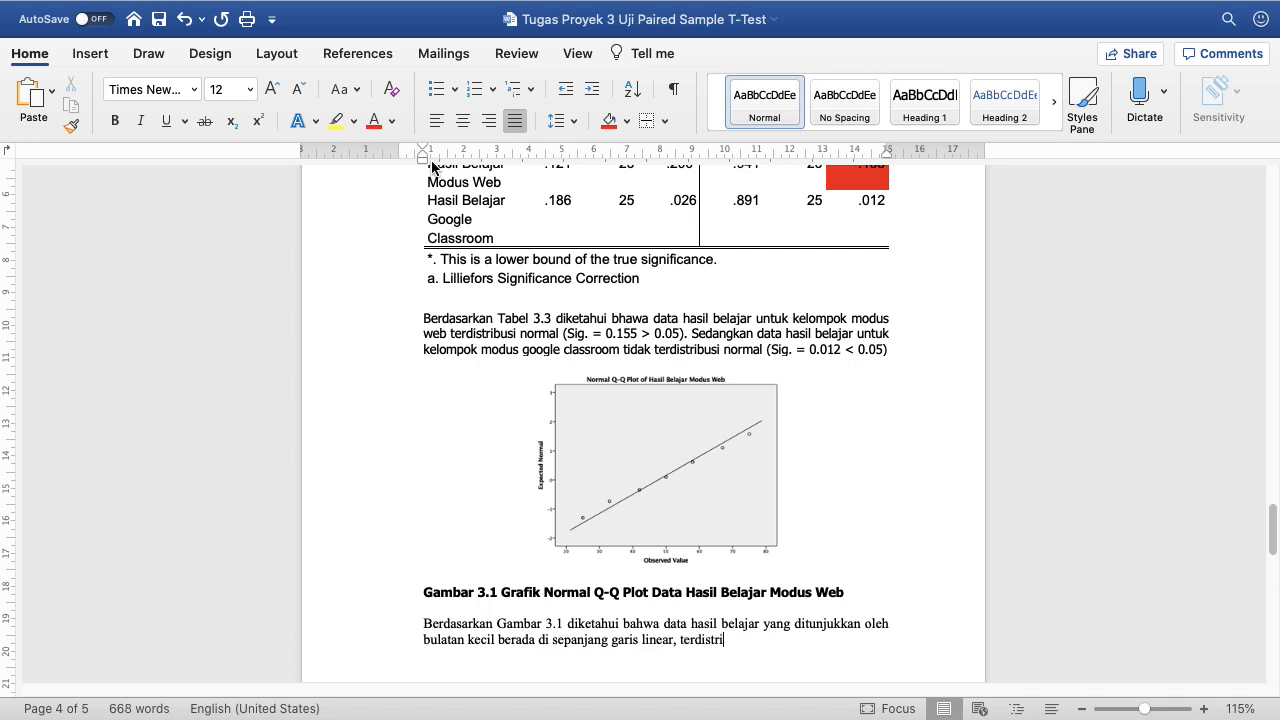
text(dan di bawah garis)
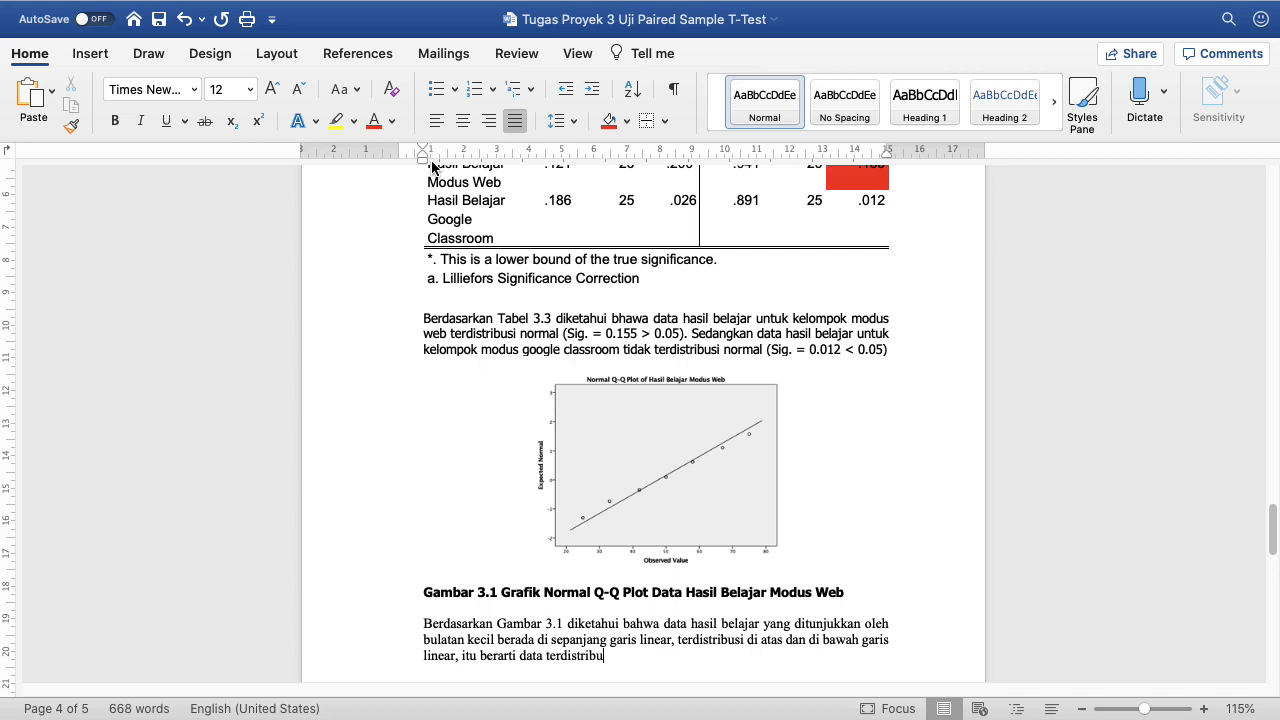
key(BackSpace)
text(ormal.)
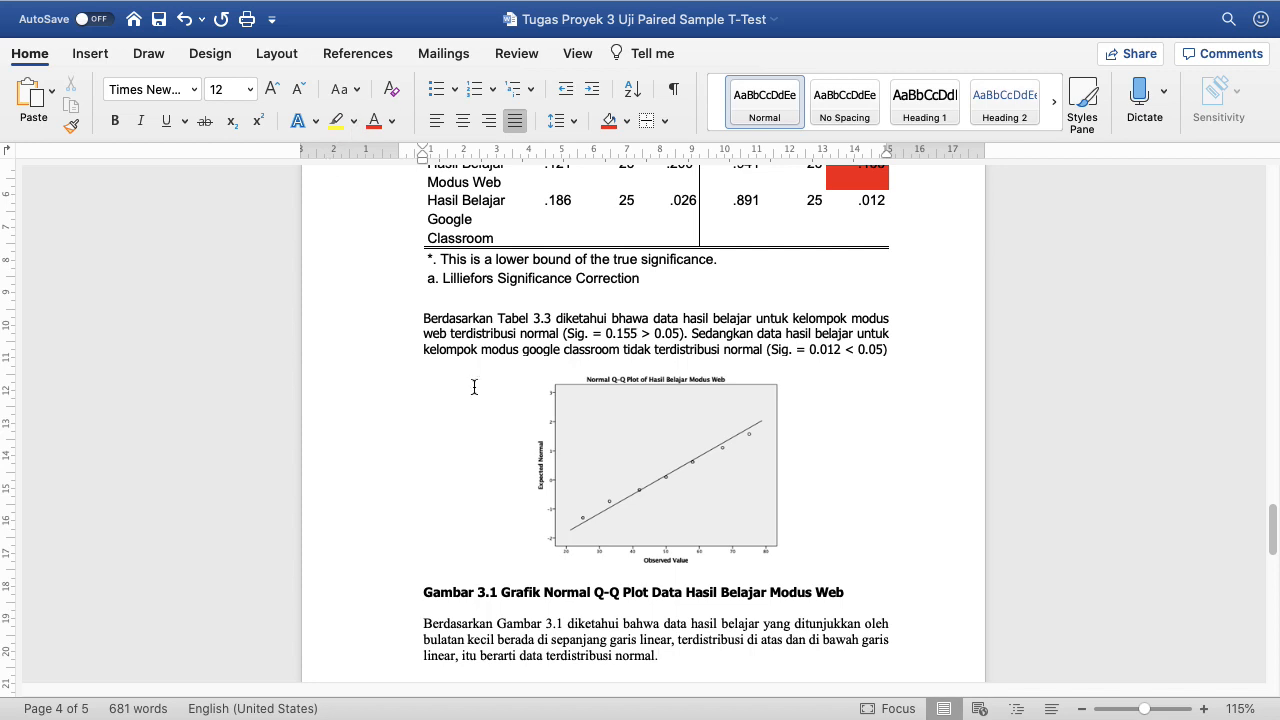
Step: Copy the Gambar 3.1 interpretation paragraph to below the Gambar 3.2 caption and change its figure reference to 3.2
scroll(474, 387, down, 3)
triple_click(422, 544)
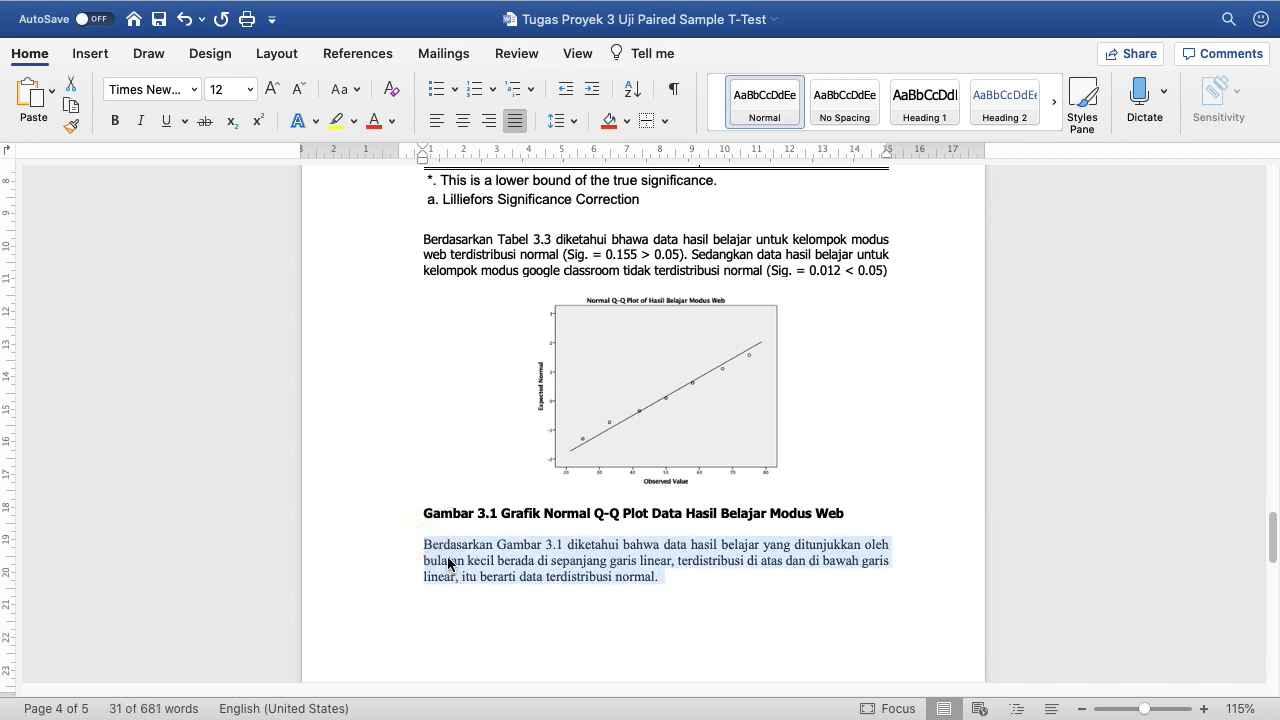
right_click(447, 563)
click(479, 386)
scroll(479, 387, down, 5)
scroll(479, 387, down, 4)
click(465, 479)
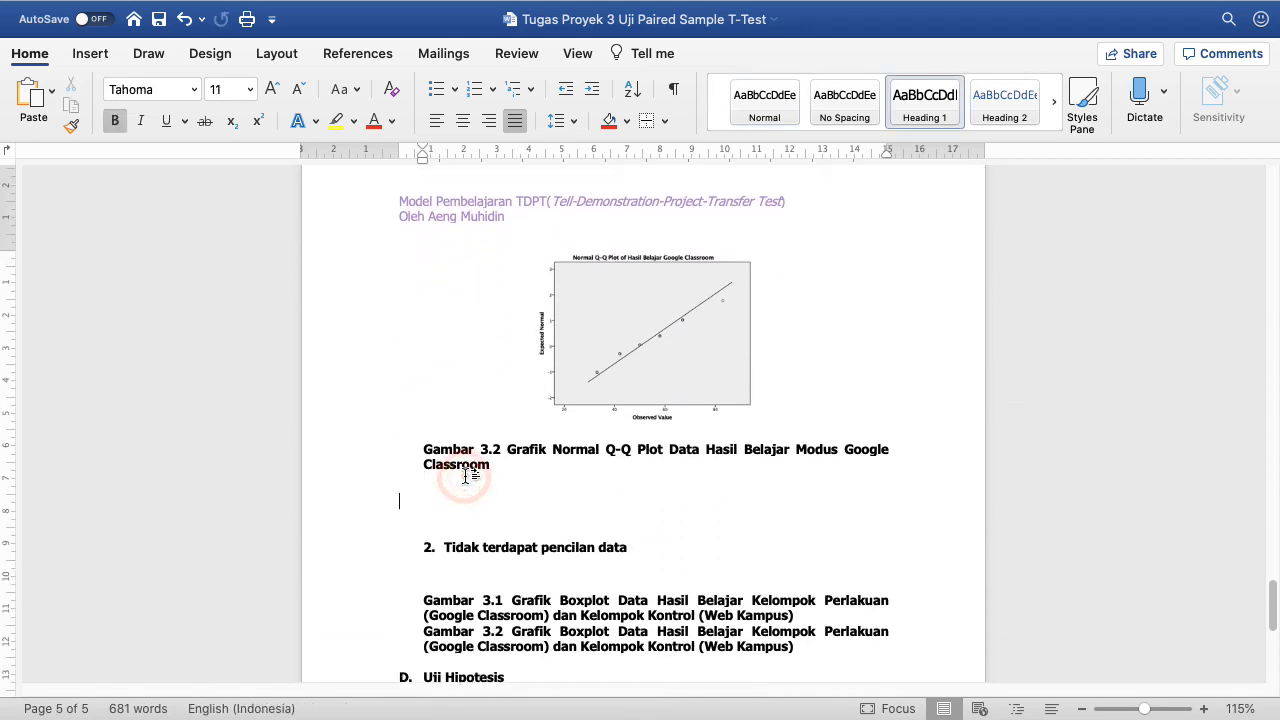
key(ctrl+v)
click(557, 500)
key(BackSpace)
text(2)
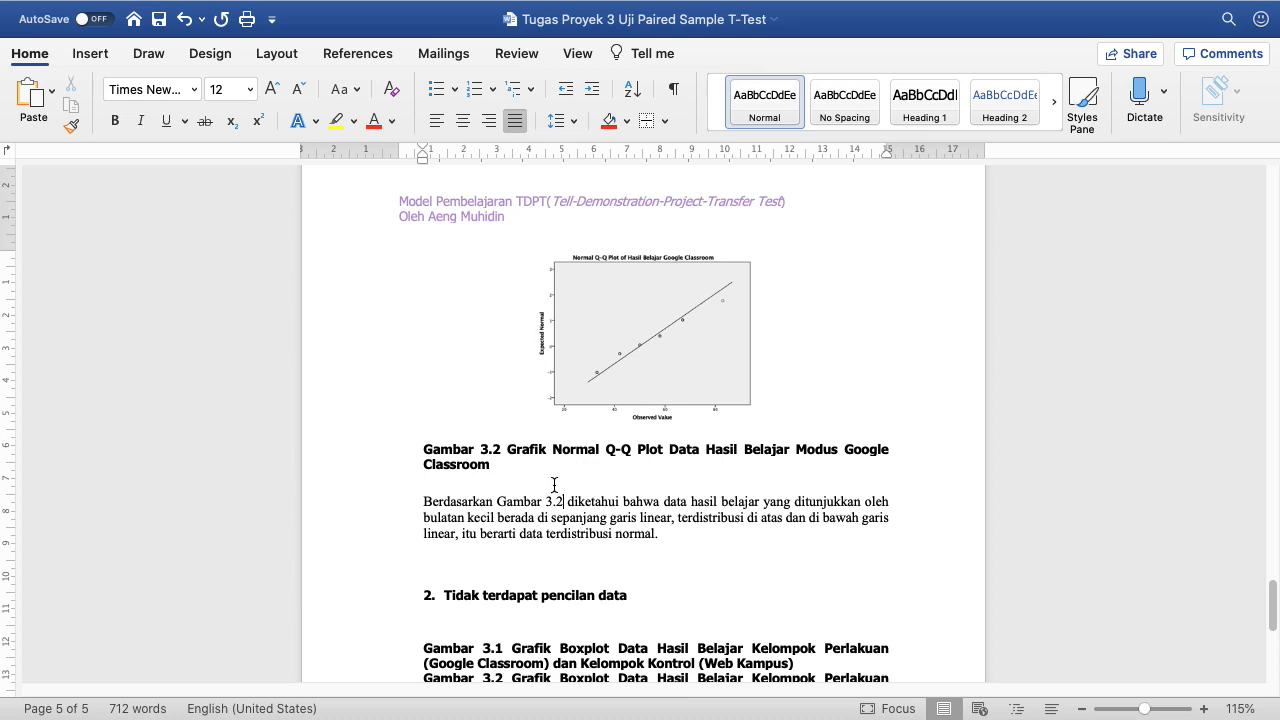
Step: Draw a small oval about 0.33 cm wide over the uppermost data point of the Google Classroom Q-Q plot
click(702, 296)
scroll(700, 291, up, 5)
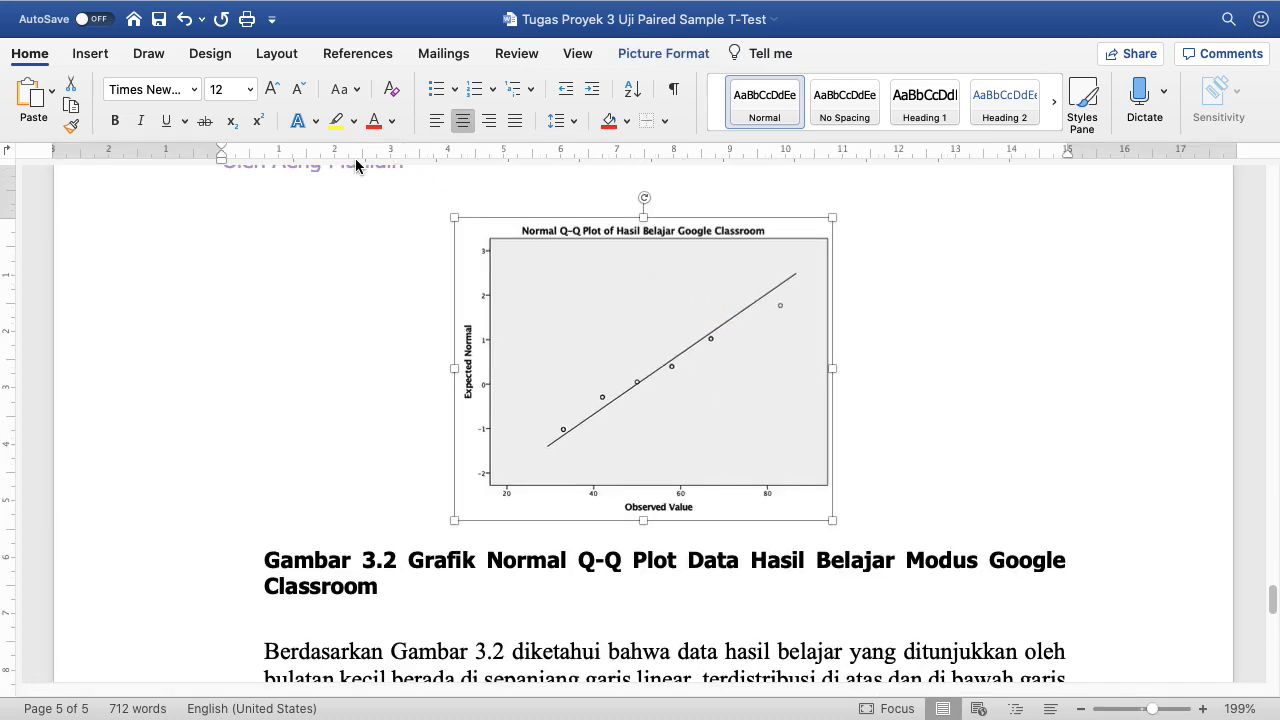
click(88, 54)
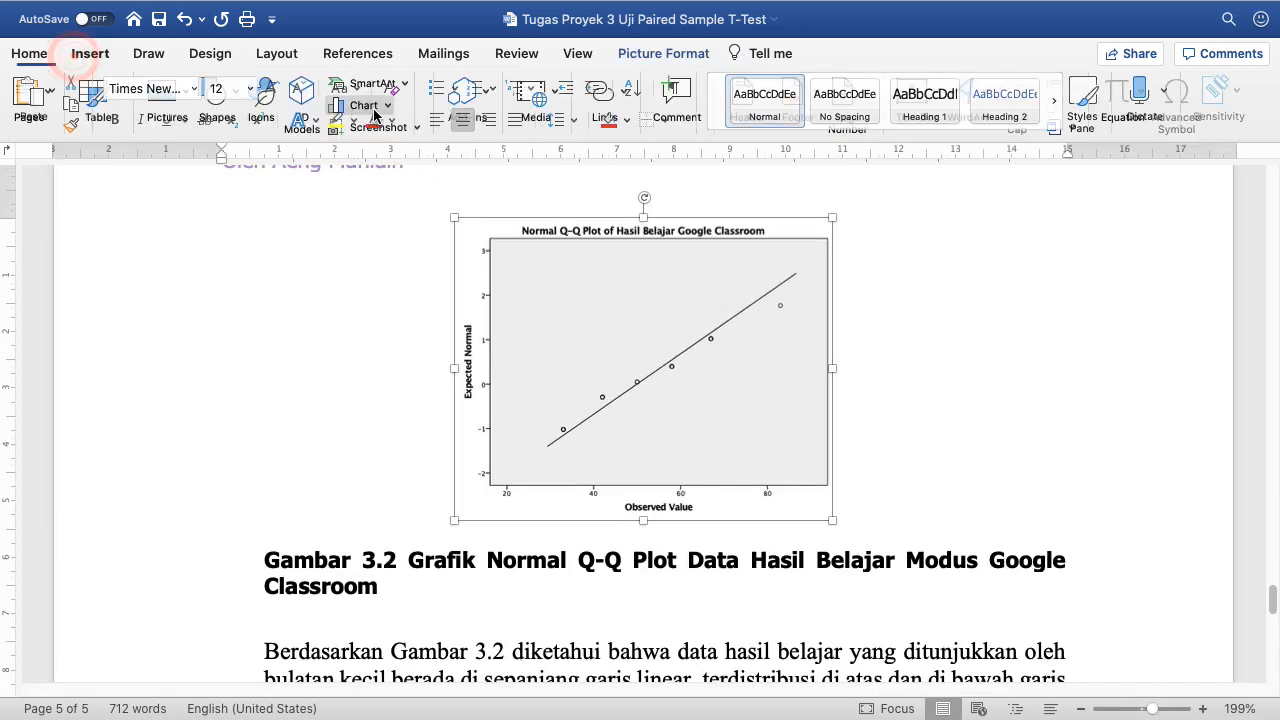
click(219, 110)
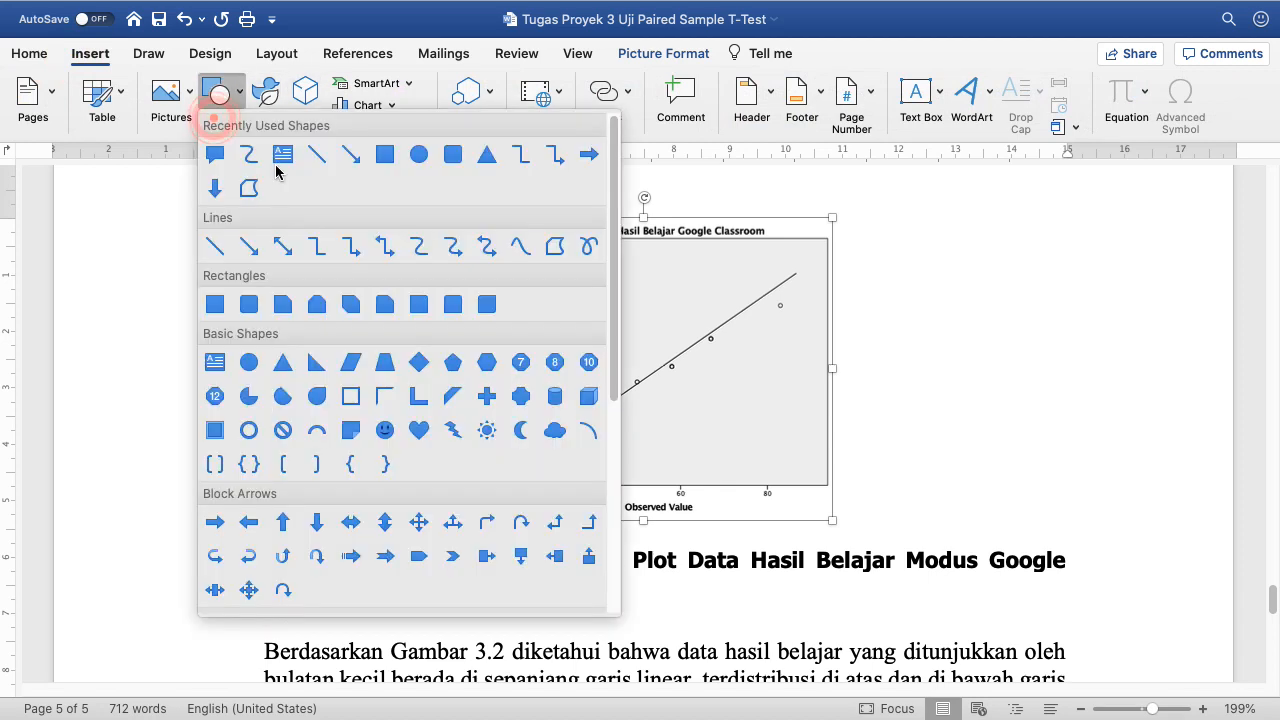
click(419, 155)
mouse_move(774, 297)
mouse_down()
mouse_move(805, 323)
mouse_move(790, 312)
mouse_up()
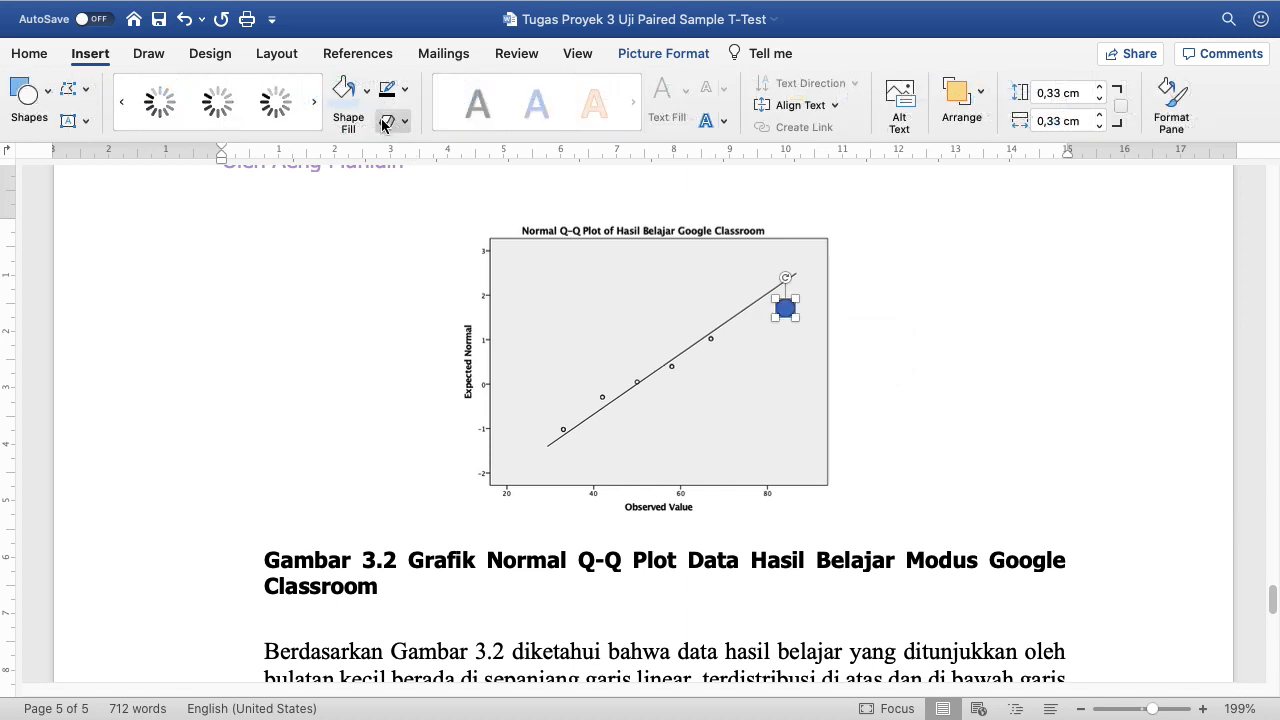
Step: Remove the oval's fill and give it a red outline
click(371, 92)
click(407, 135)
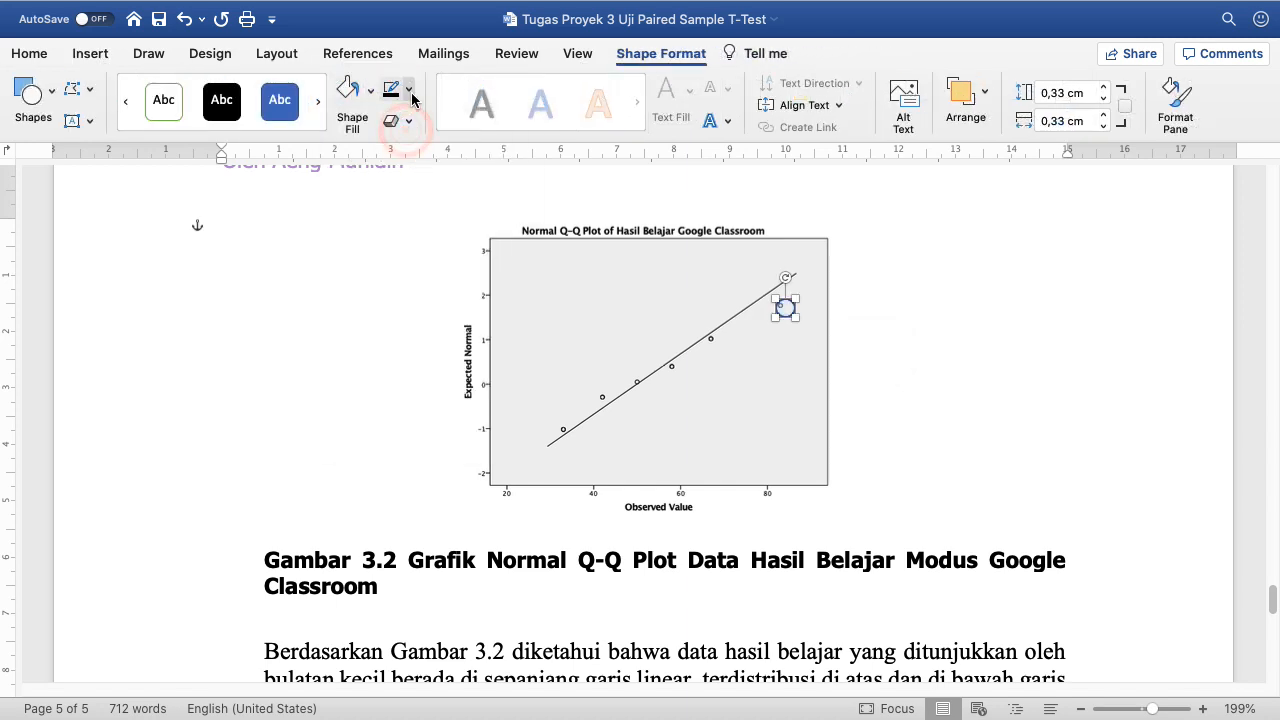
click(409, 89)
click(416, 316)
click(720, 566)
Step: Insert "tidak" before "terdistribusi di atas" and before "terdistribusi normal" in the Gambar 3.2 interpretation paragraph
scroll(720, 572, down, 1)
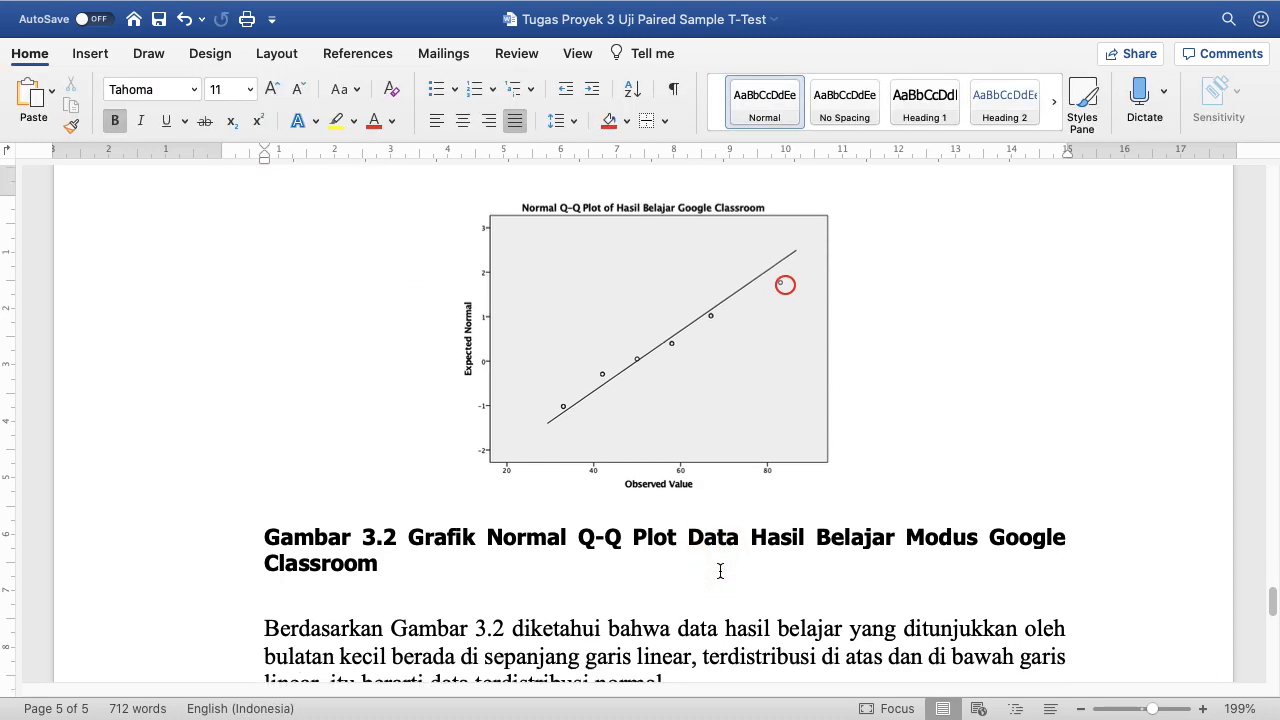
scroll(720, 572, down, 5)
scroll(720, 572, down, 4)
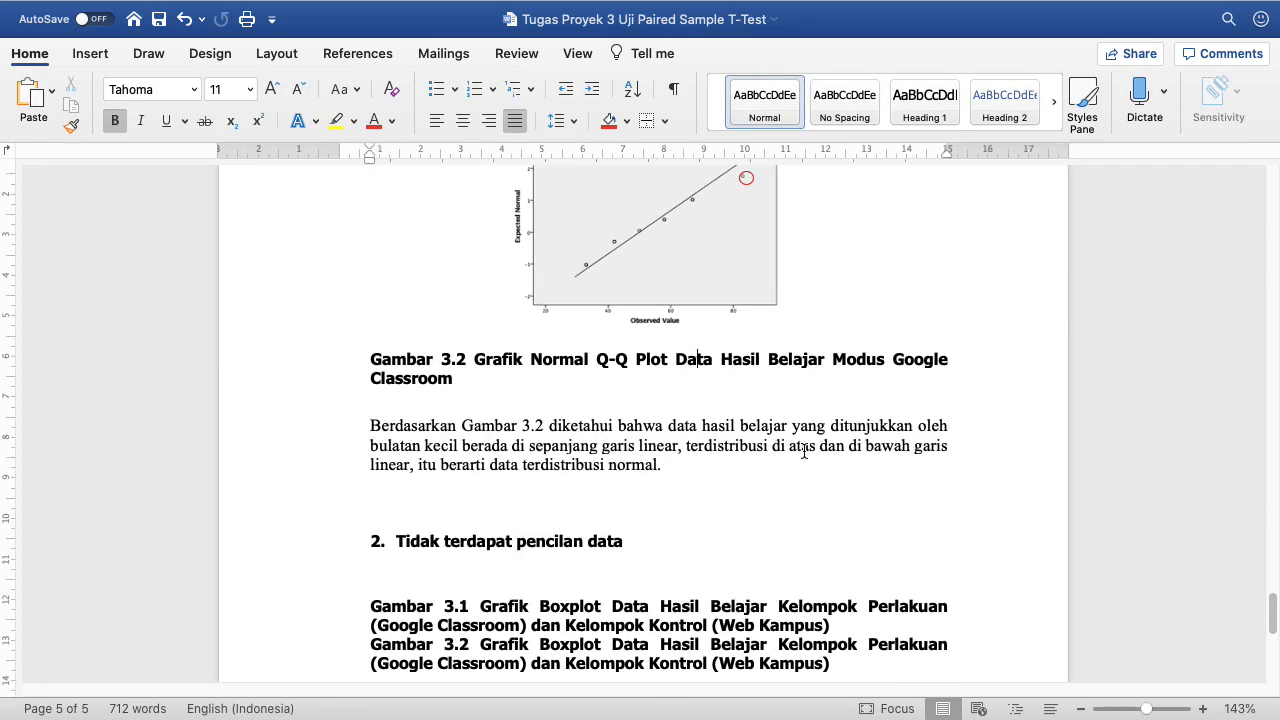
click(681, 449)
text(,)
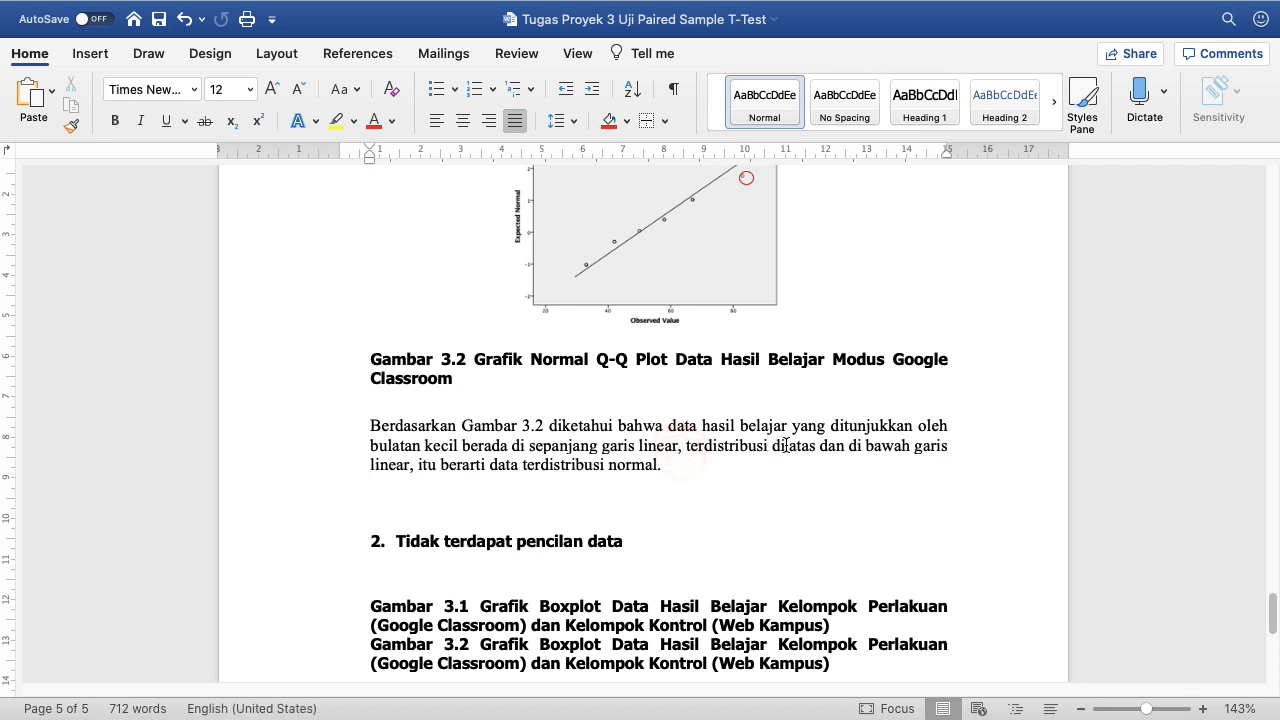
scroll(566, 503, up, 2)
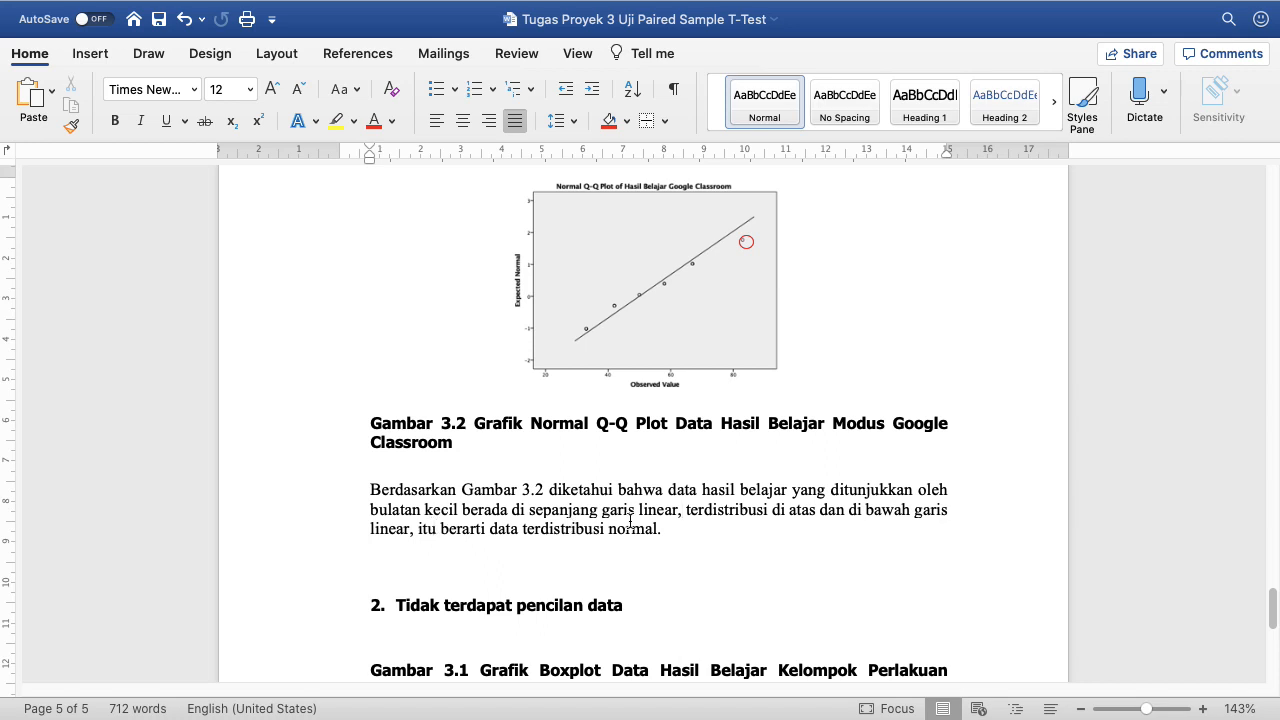
click(690, 511)
text(tidak t)
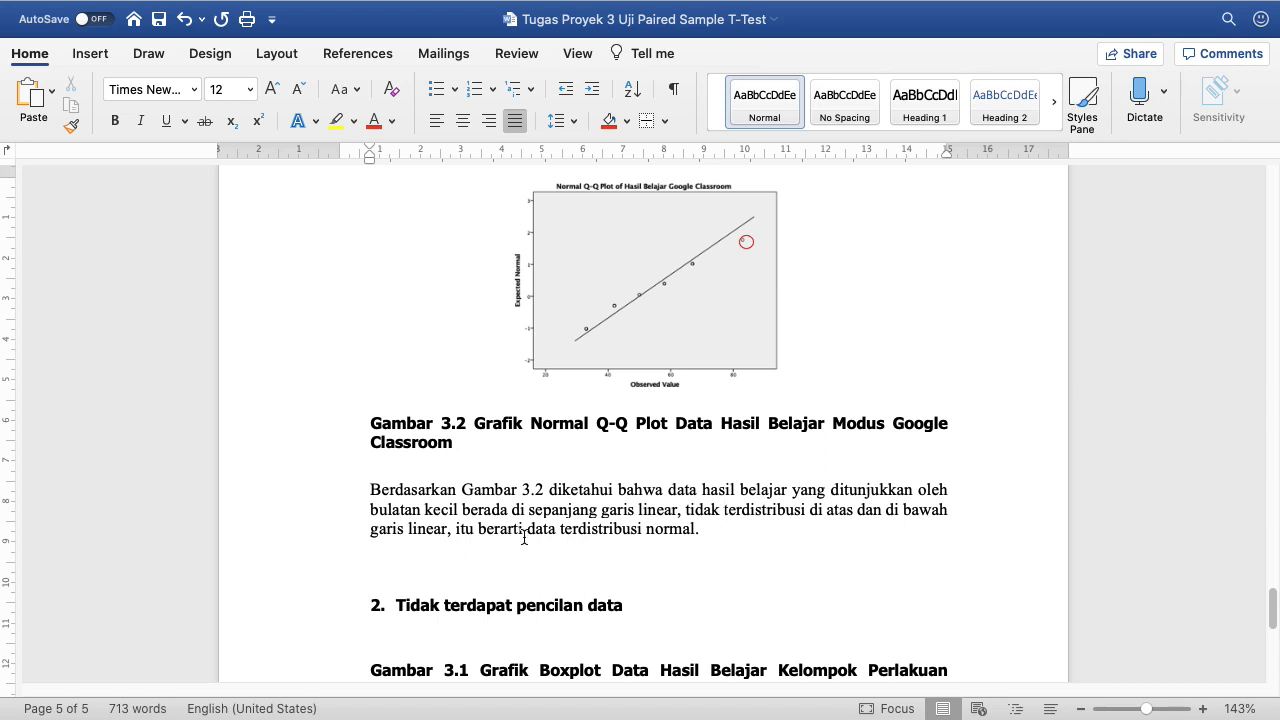
click(562, 530)
text(tidak)
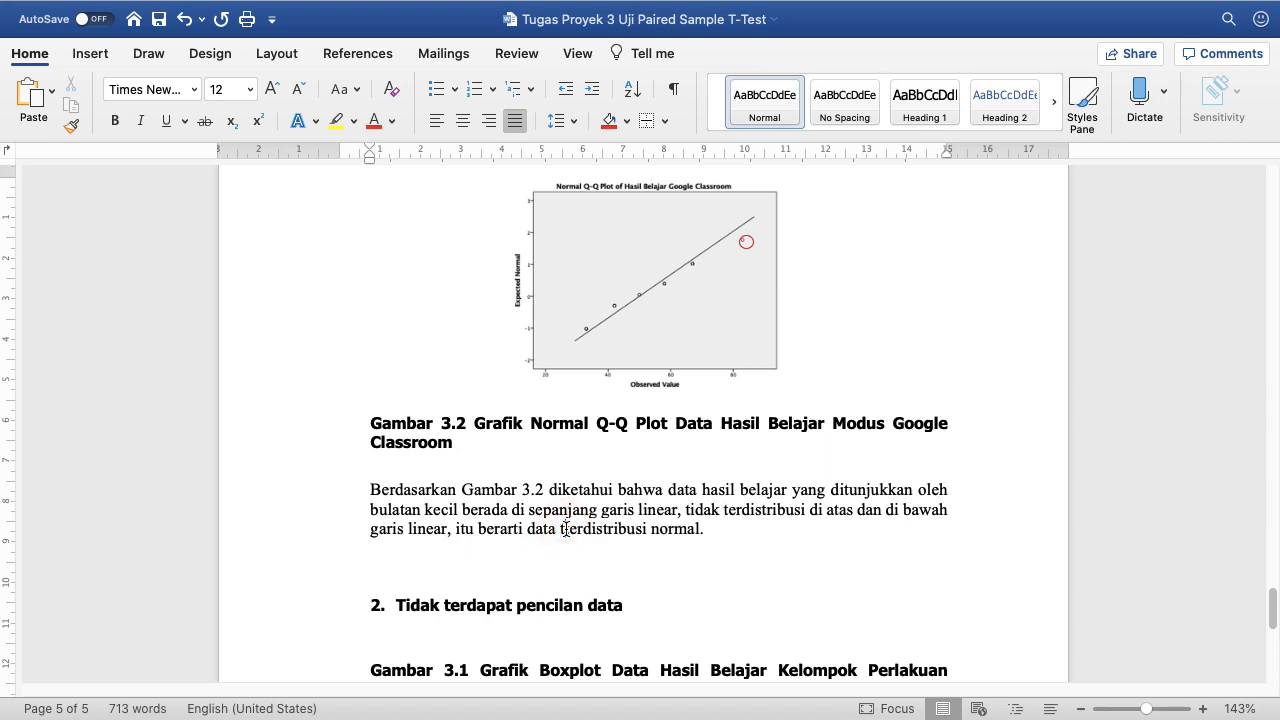
click(746, 241)
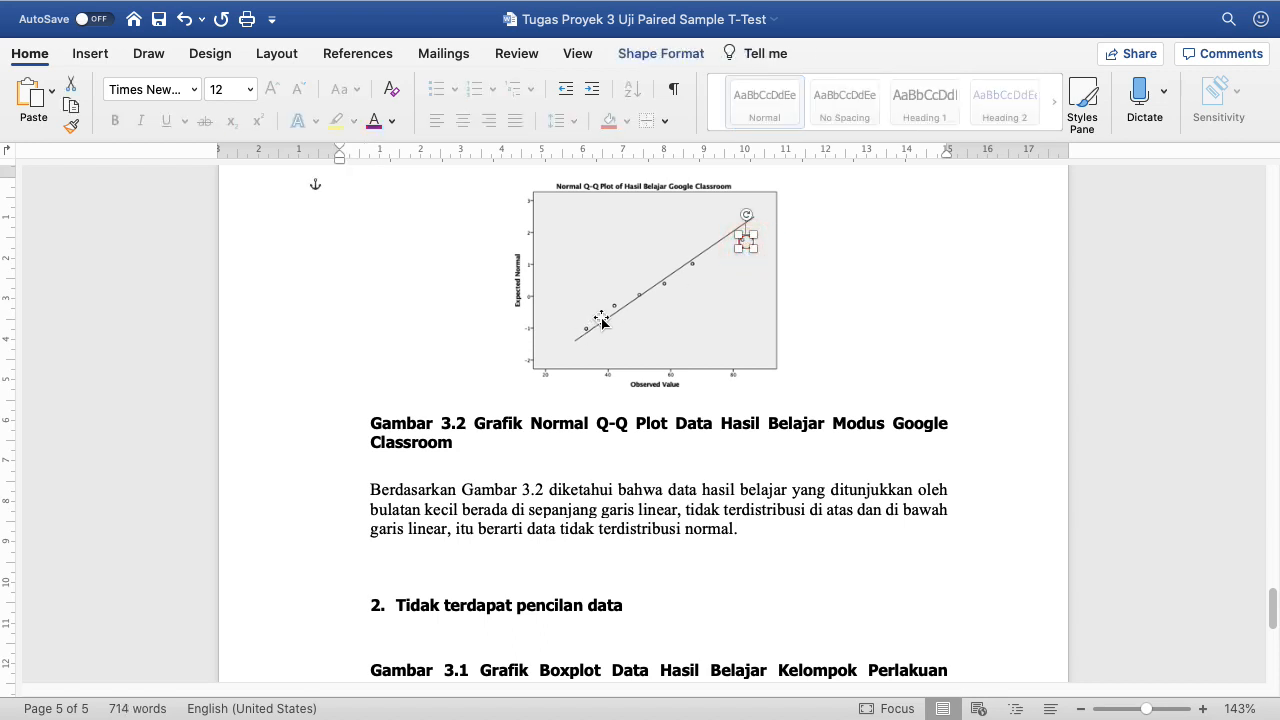
click(815, 252)
click(748, 243)
click(682, 478)
scroll(682, 478, down, 3)
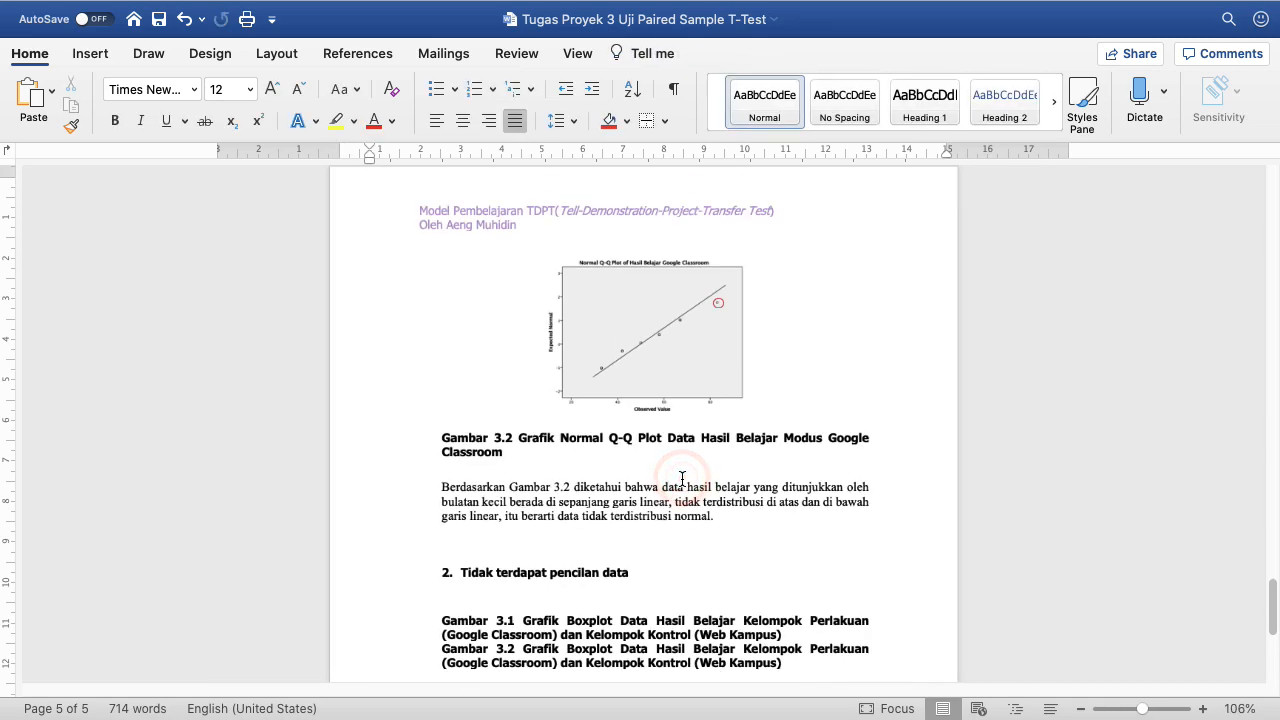
Step: Remove the blank lines above the first boxplot caption and add a blank line after each of the two boxplot captions
click(597, 531)
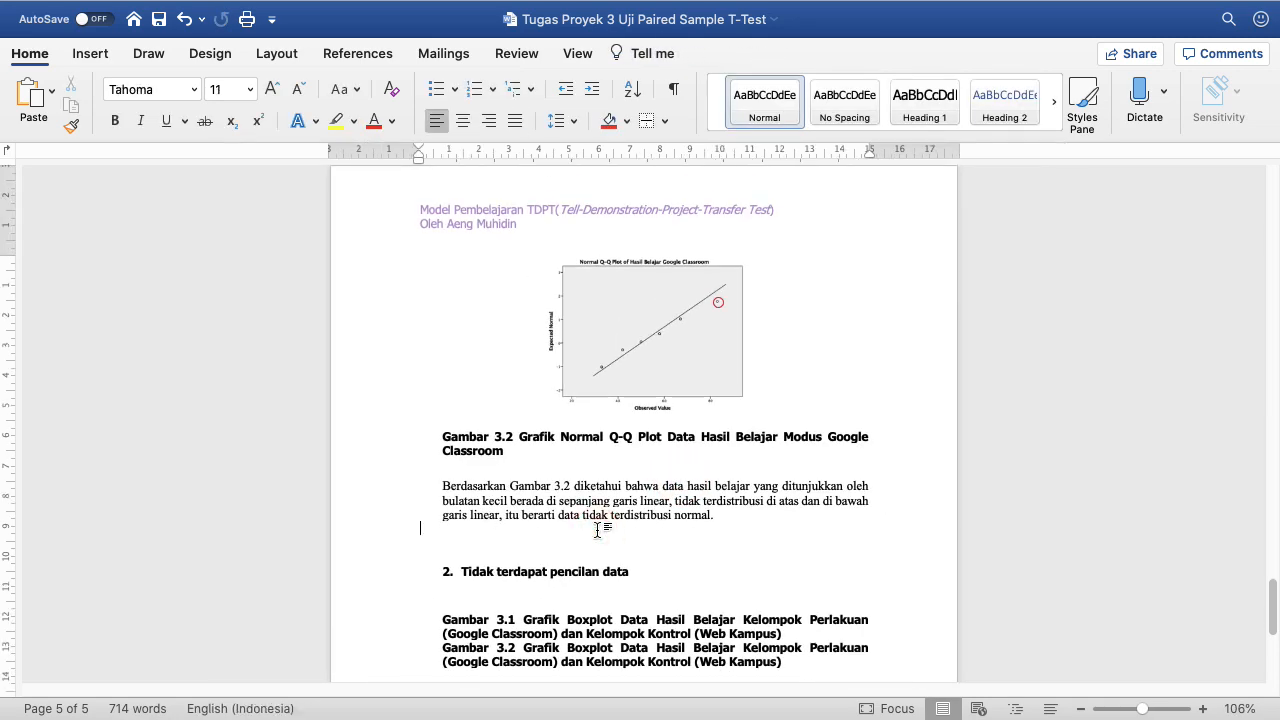
scroll(597, 530, down, 5)
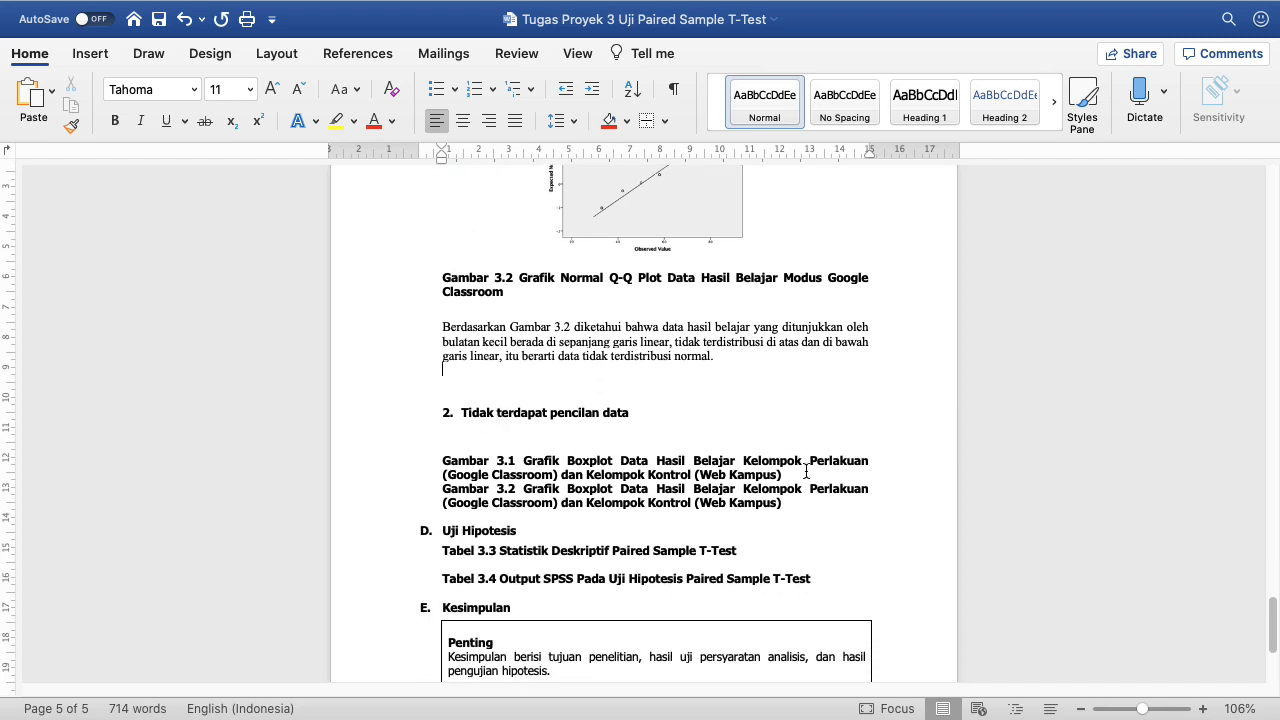
key(Return)
key(Up)
key(Up)
key(Up)
key(BackSpace)
key(BackSpace)
key(Down)
key(Down)
key(Down)
key(Return)
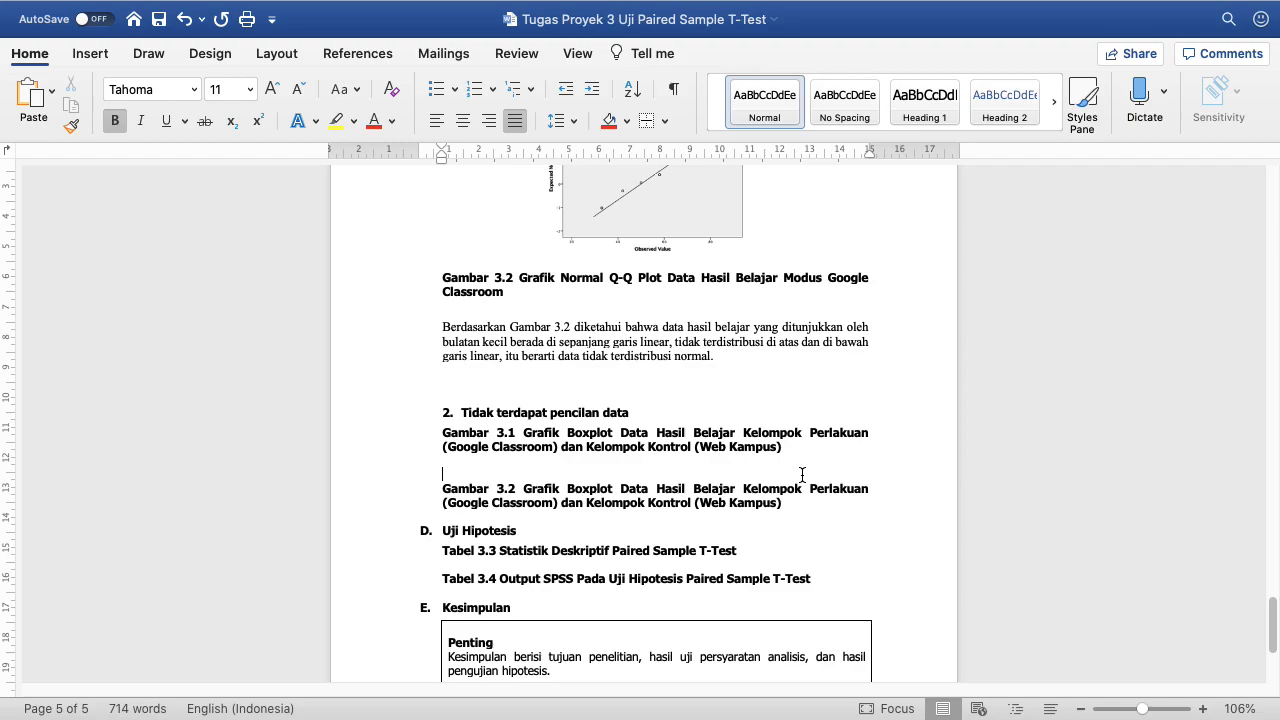
key(Down)
key(Return)
Step: Switch to the SPSS output and copy the Boxplot of Hasil Belajar Modus Web
key(ctrl+Left)
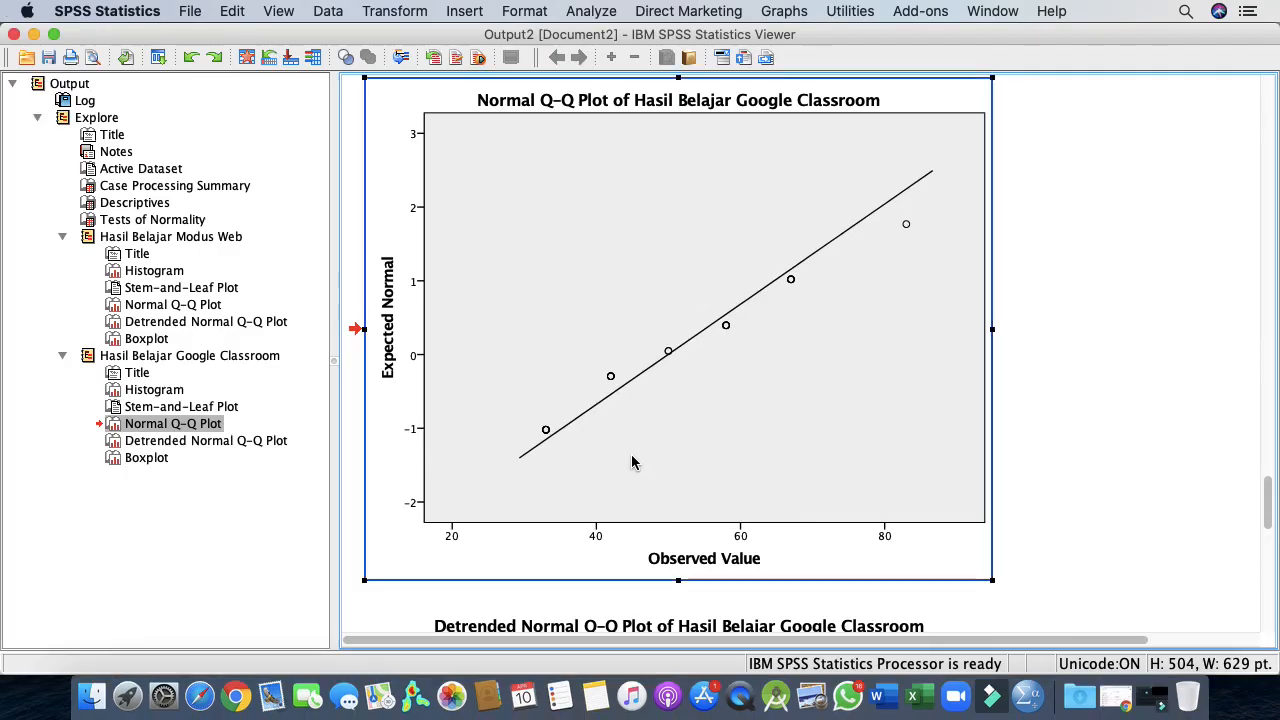
click(148, 339)
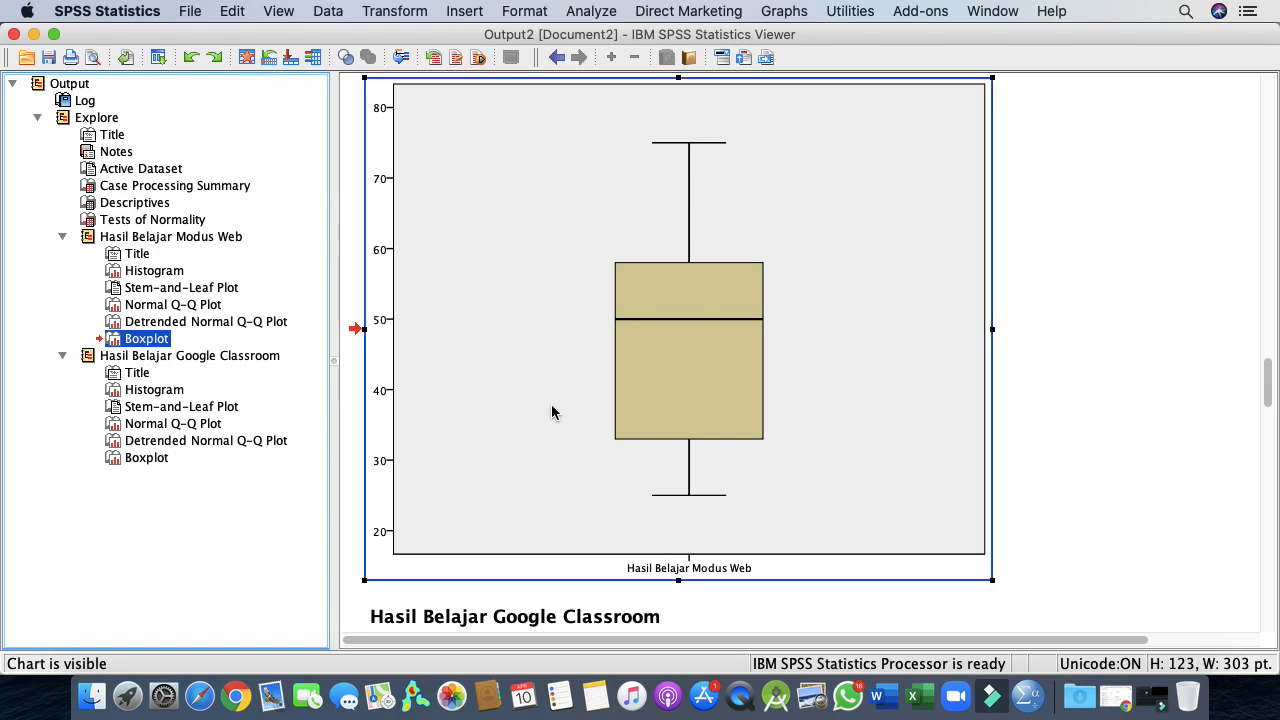
right_click(480, 200)
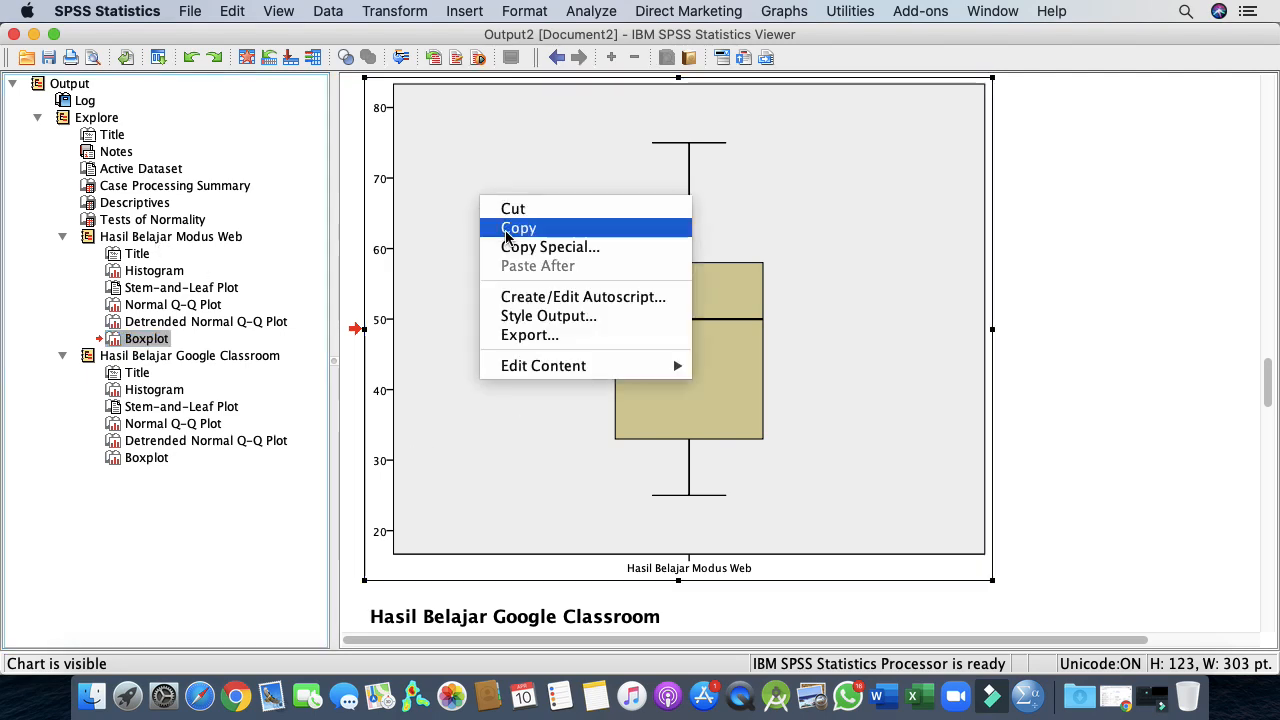
click(503, 228)
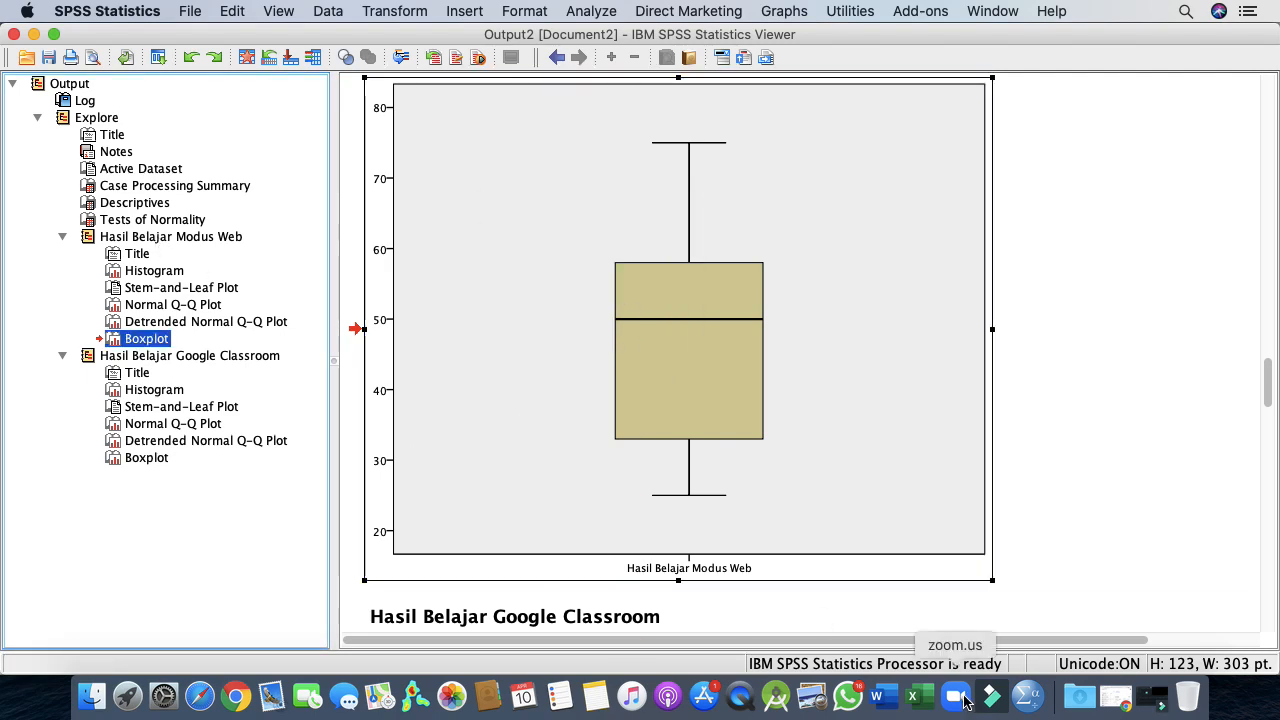
Step: Return to the Word document and renumber the two boxplot captions to Gambar 3.3 and Gambar 3.4
click(877, 697)
scroll(722, 591, down, 1)
scroll(722, 591, down, 1)
click(511, 379)
key(BackSpace)
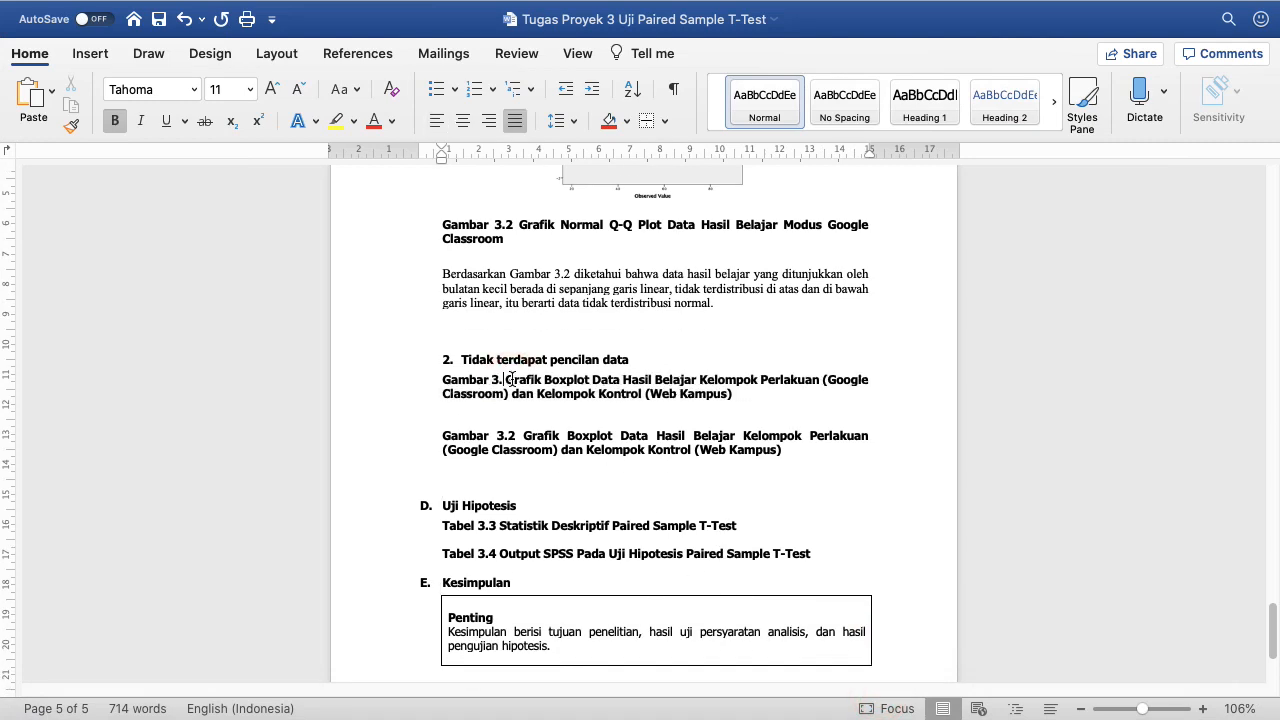
text(3)
key(BackSpace)
text(4)
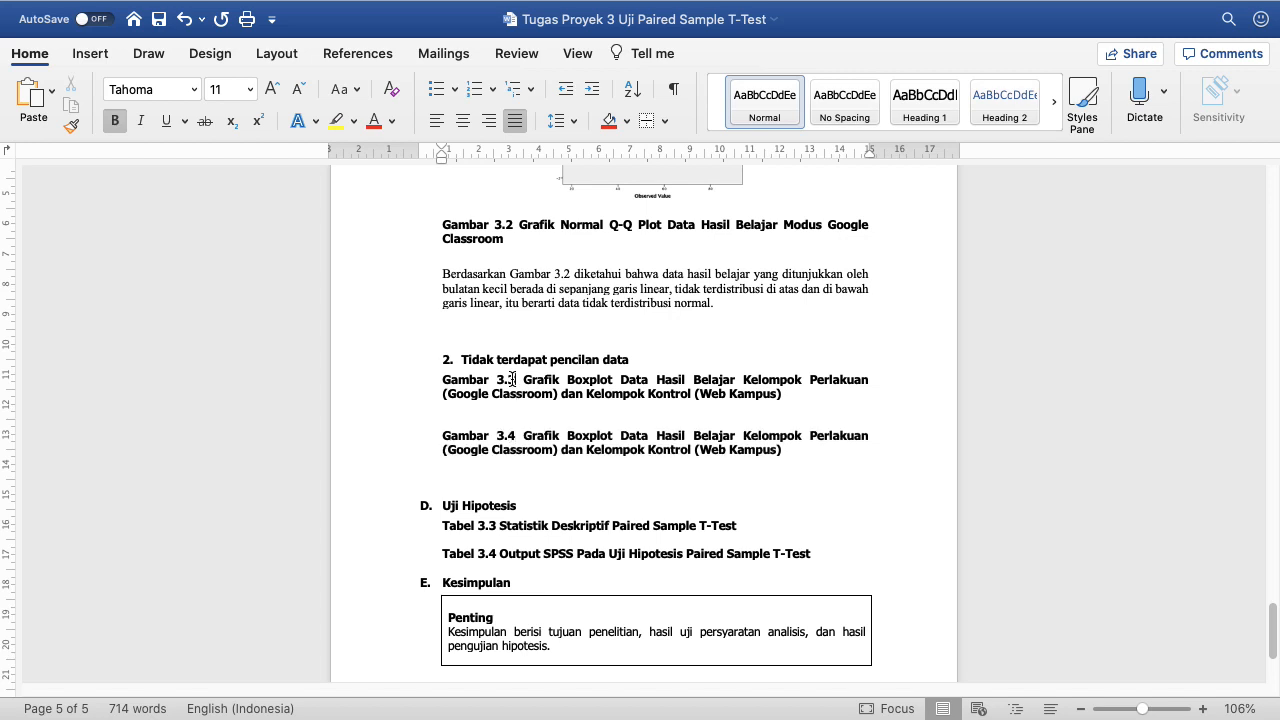
Step: Add blank lines below the "Tidak terdapat pencilan data" heading and paste the Modus Web boxplot above the Gambar 3.3 caption
key(Return)
key(Return)
key(super+v)
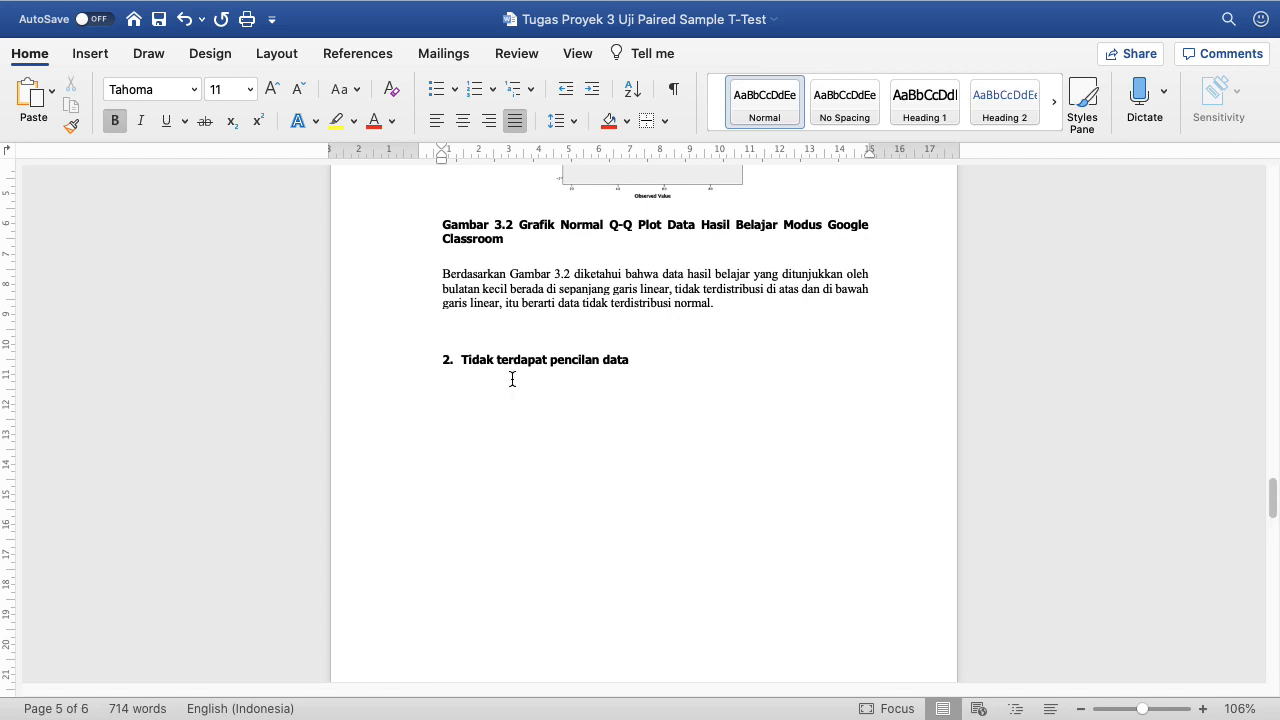
Step: Resize the Modus Web boxplot under the "Tidak terdapat pencilan data" heading to about half the text width and centre it
click(596, 398)
drag(869, 616, 604, 381)
key(super+e)
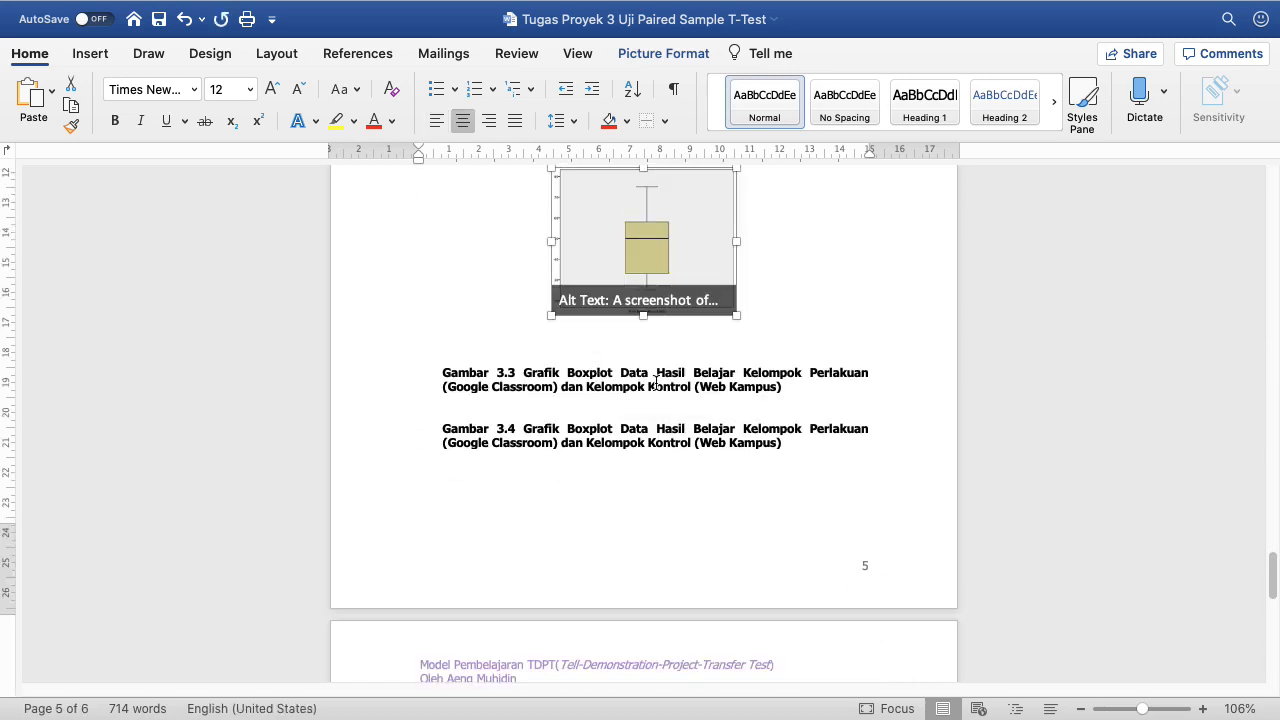
scroll(655, 382, up, 4)
click(655, 385)
drag(733, 480, 793, 560)
Step: Remove the blank lines between the Modus Web boxplot and the Gambar 3.3 caption and centre the caption
click(726, 565)
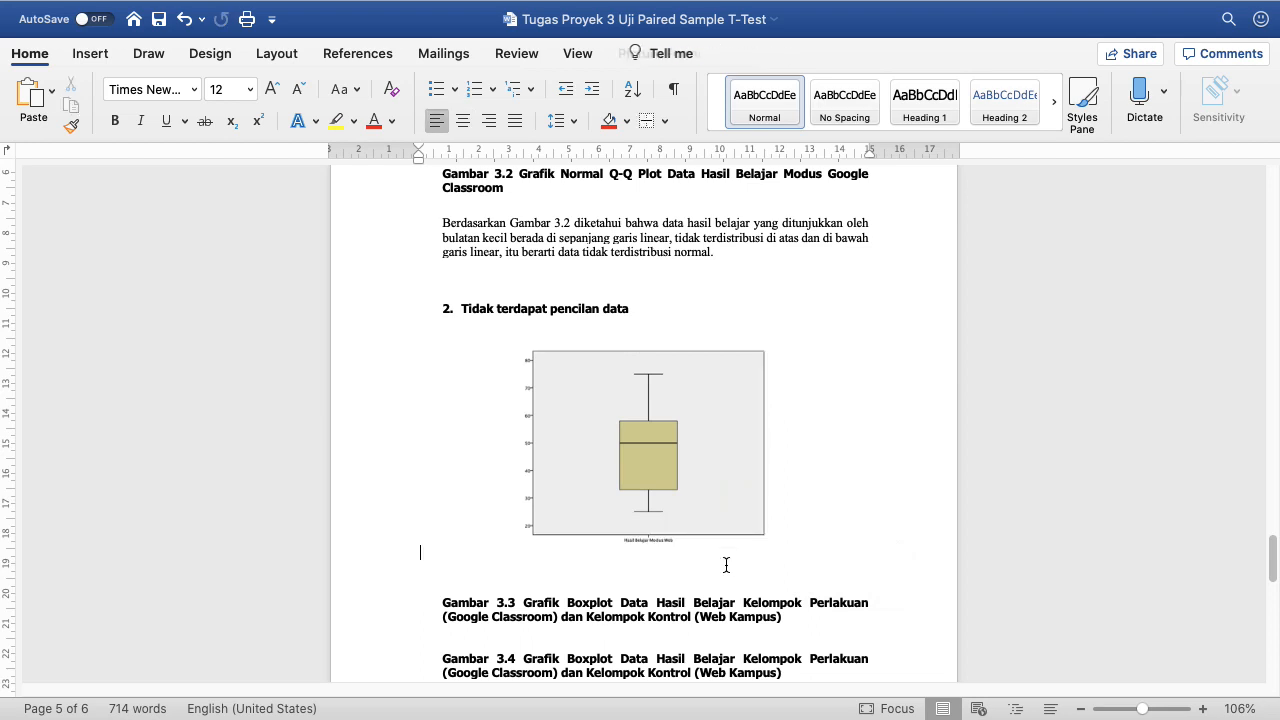
key(BackSpace)
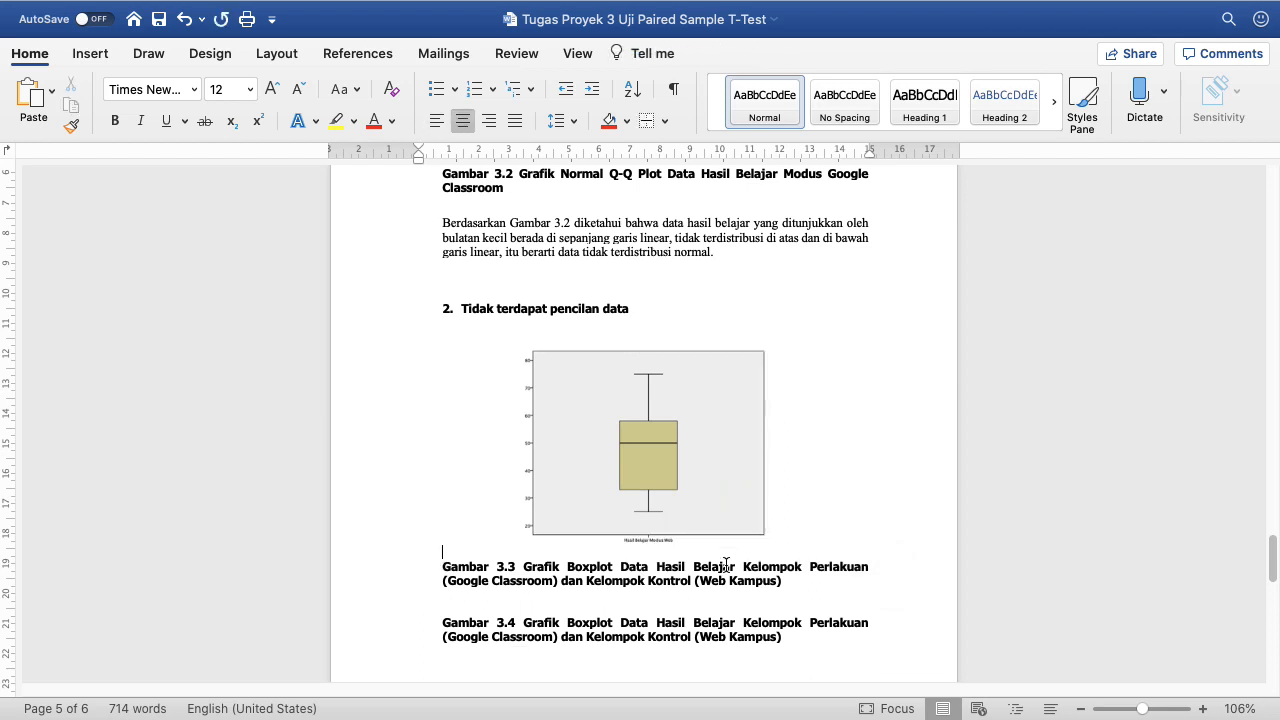
key(BackSpace)
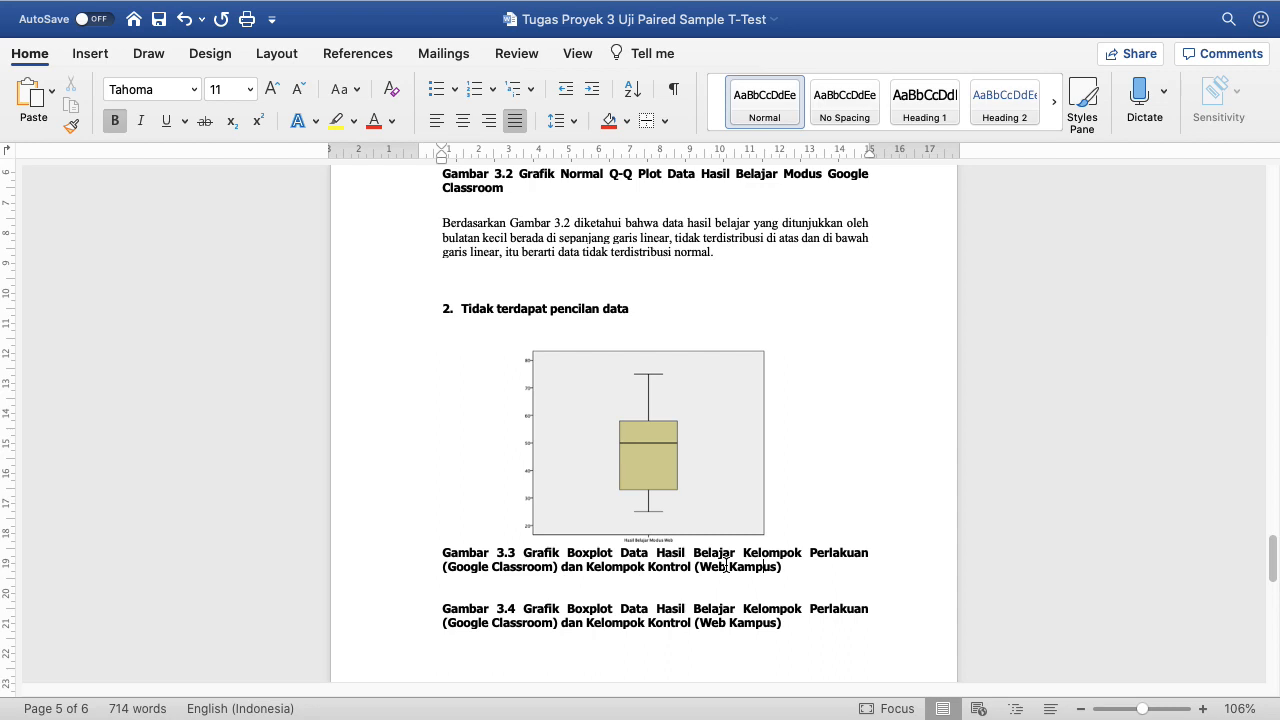
key(super+e)
click(700, 467)
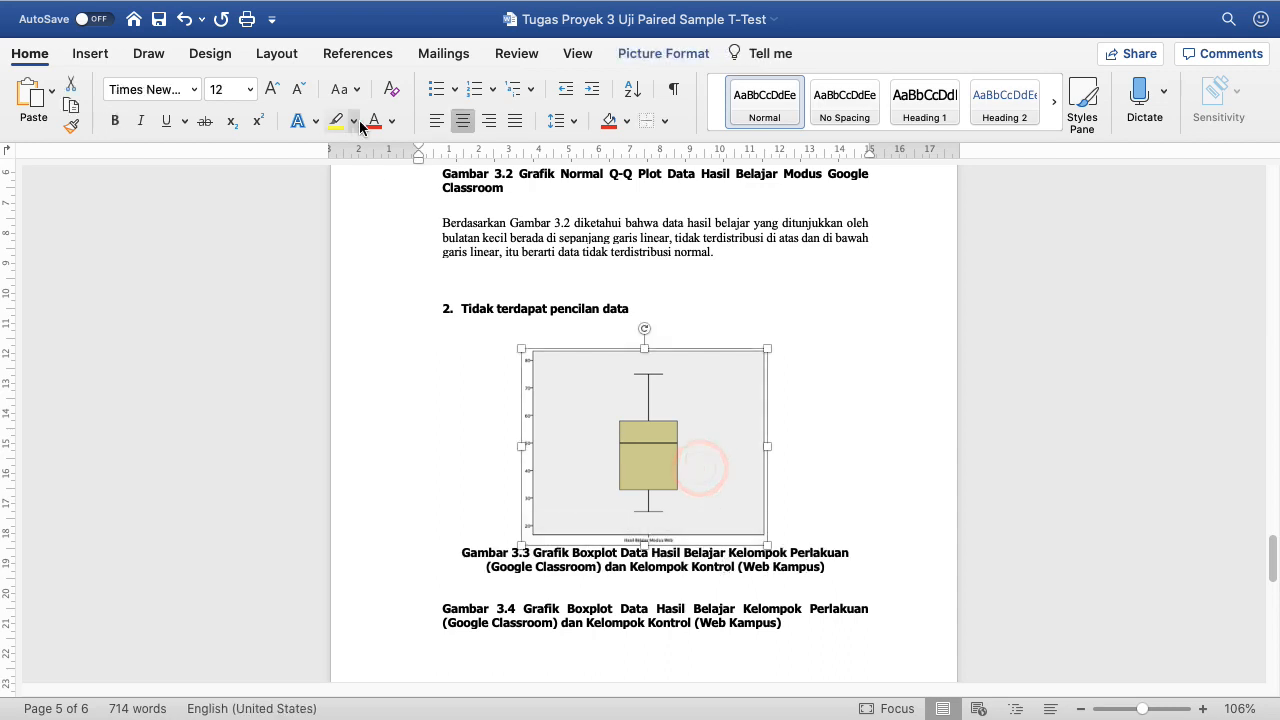
Step: Switch to the SPSS output, copy the Boxplot of Hasil Belajar Google Classroom and return to the Word document
click(694, 575)
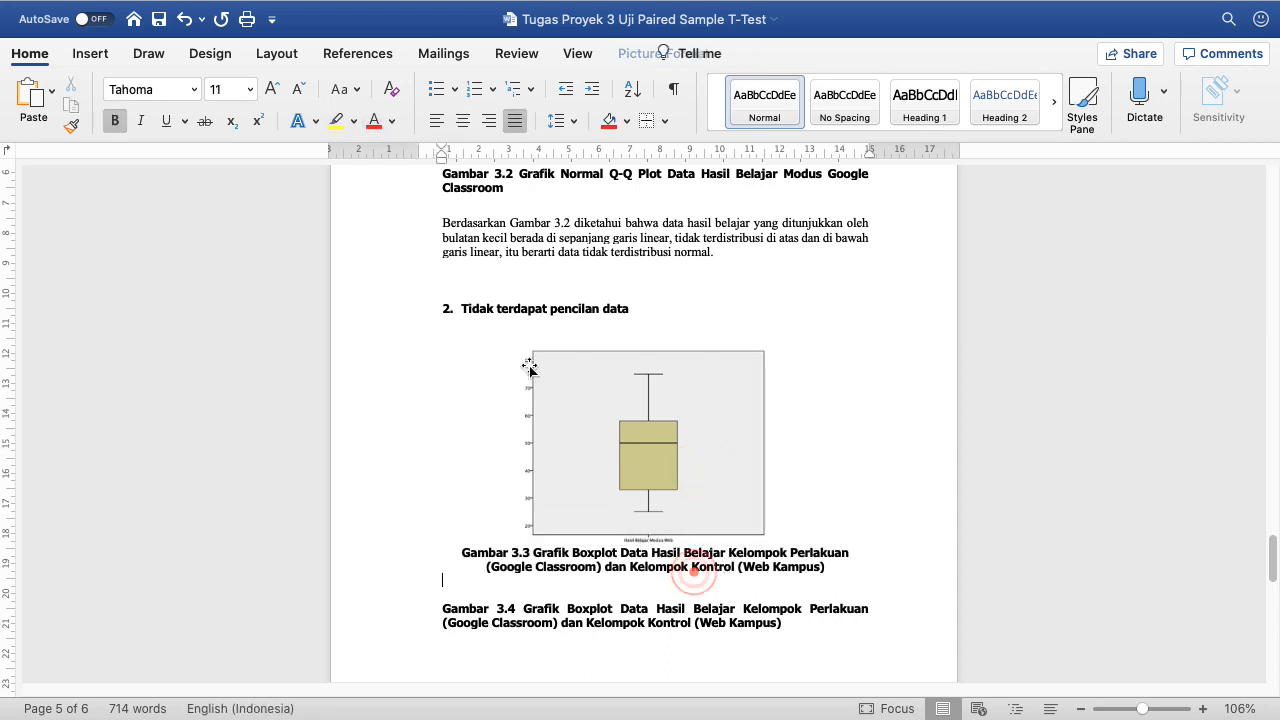
key(super+e)
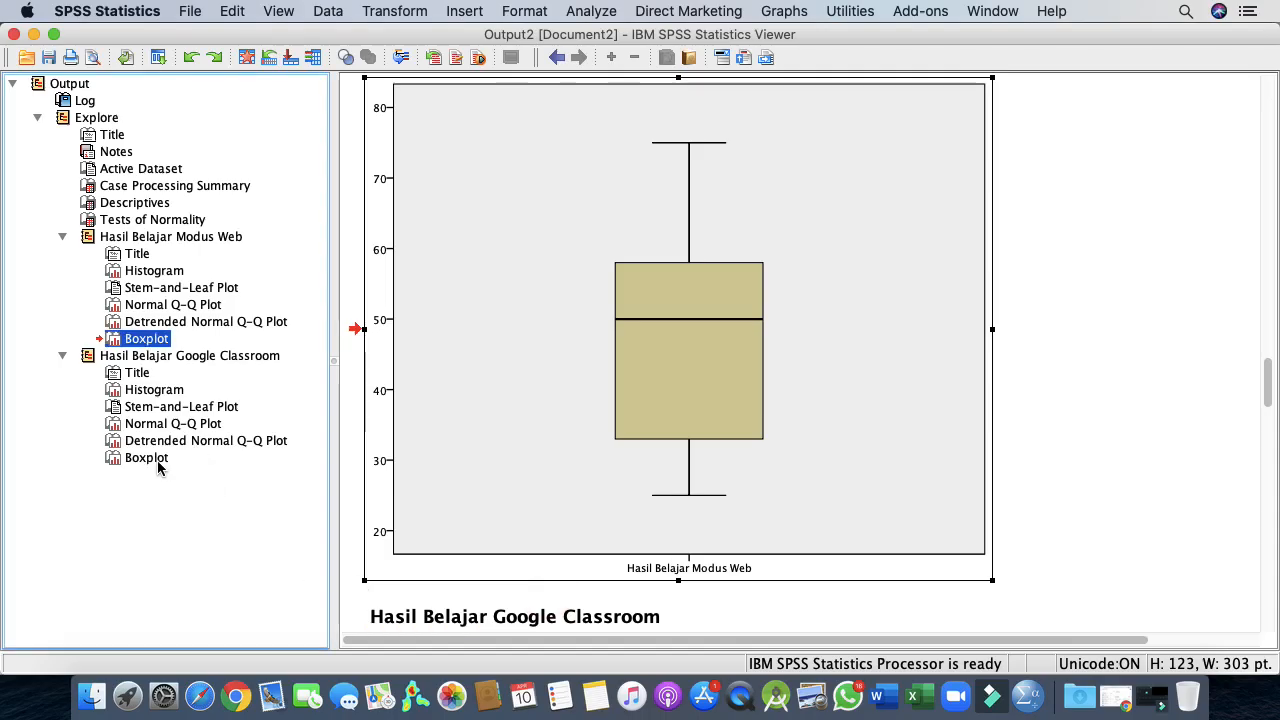
click(150, 460)
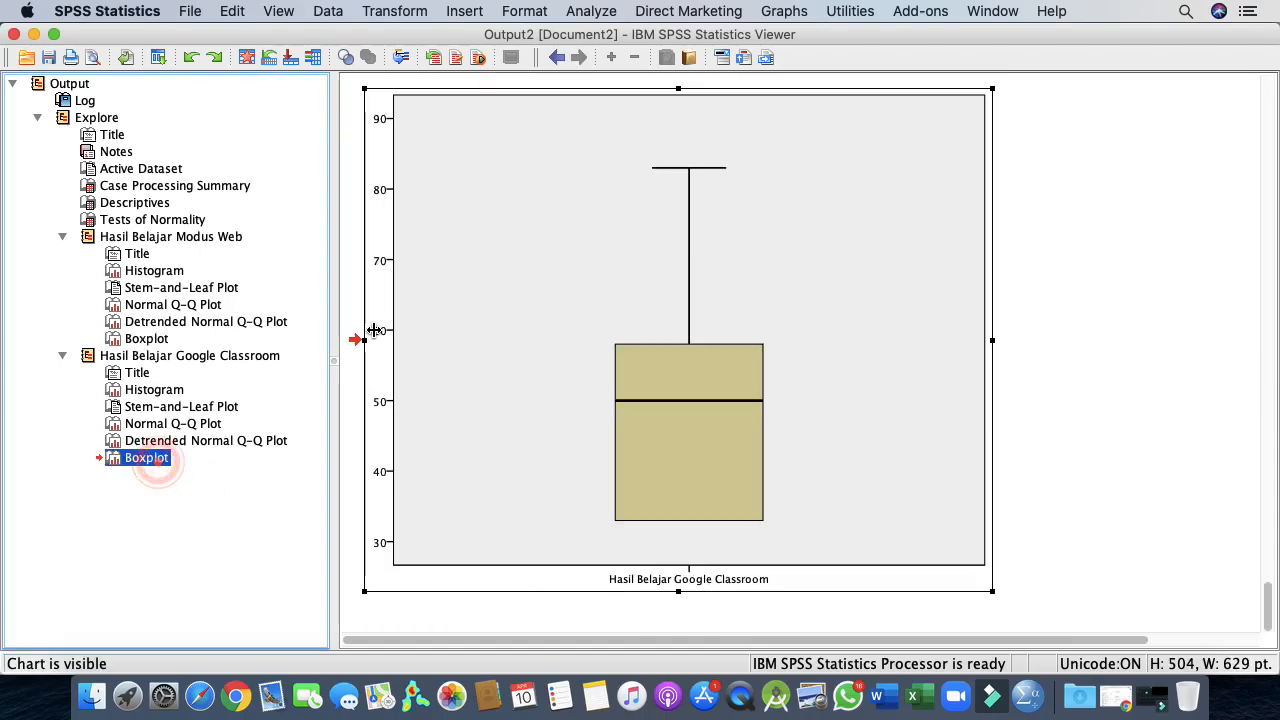
right_click(546, 209)
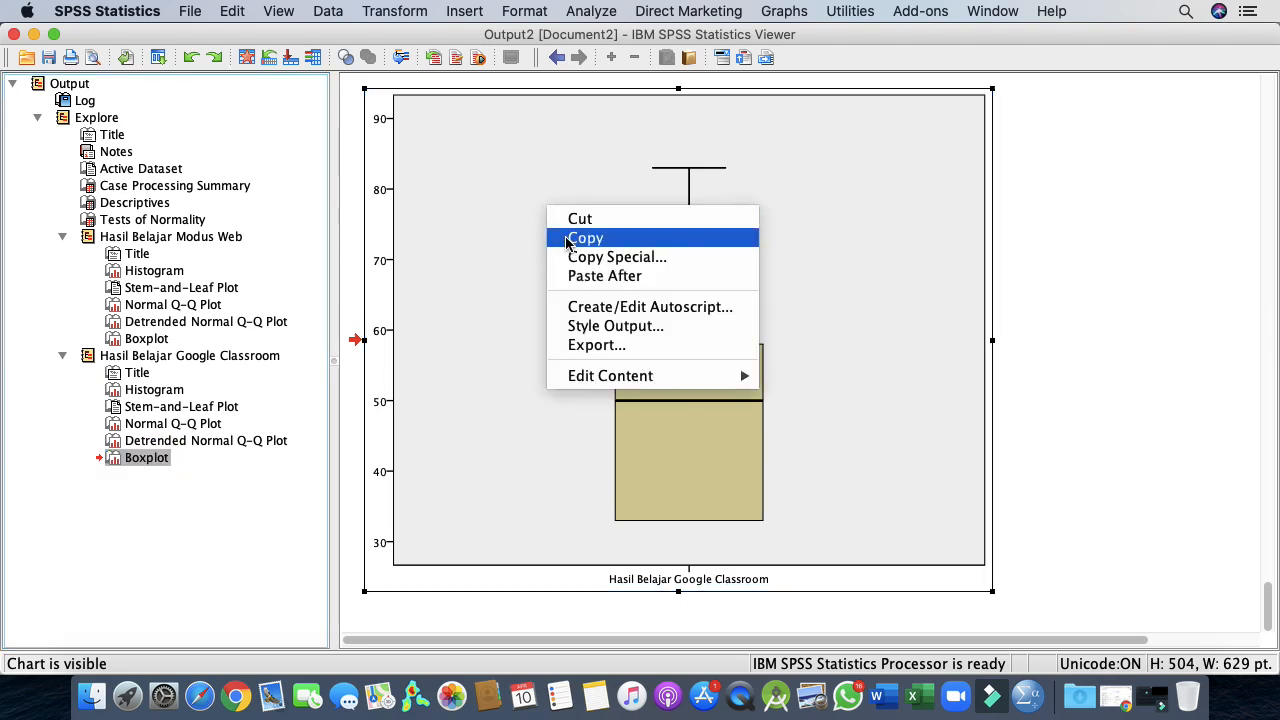
click(566, 238)
key(ctrl+Right)
Step: Paste the Google Classroom boxplot above the Gambar 3.4 caption, shrink it to about half the text width and centre it
scroll(622, 586, down, 1)
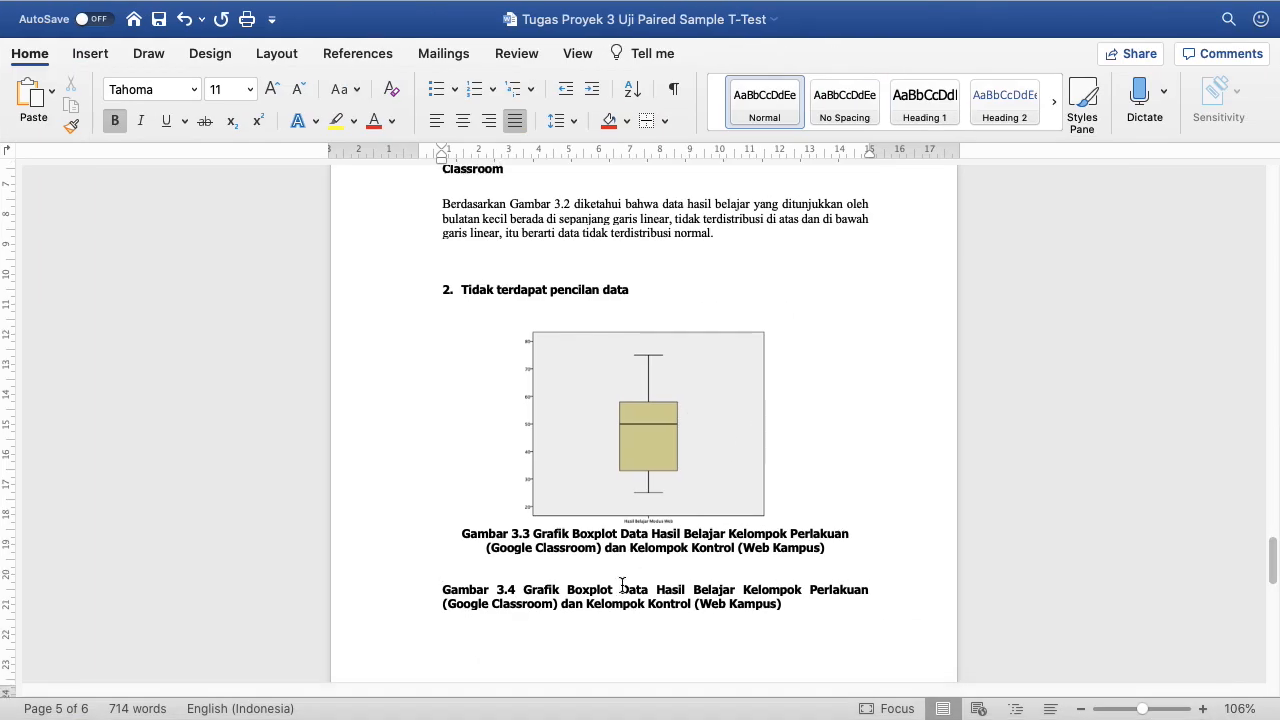
scroll(622, 586, down, 3)
key(super+v)
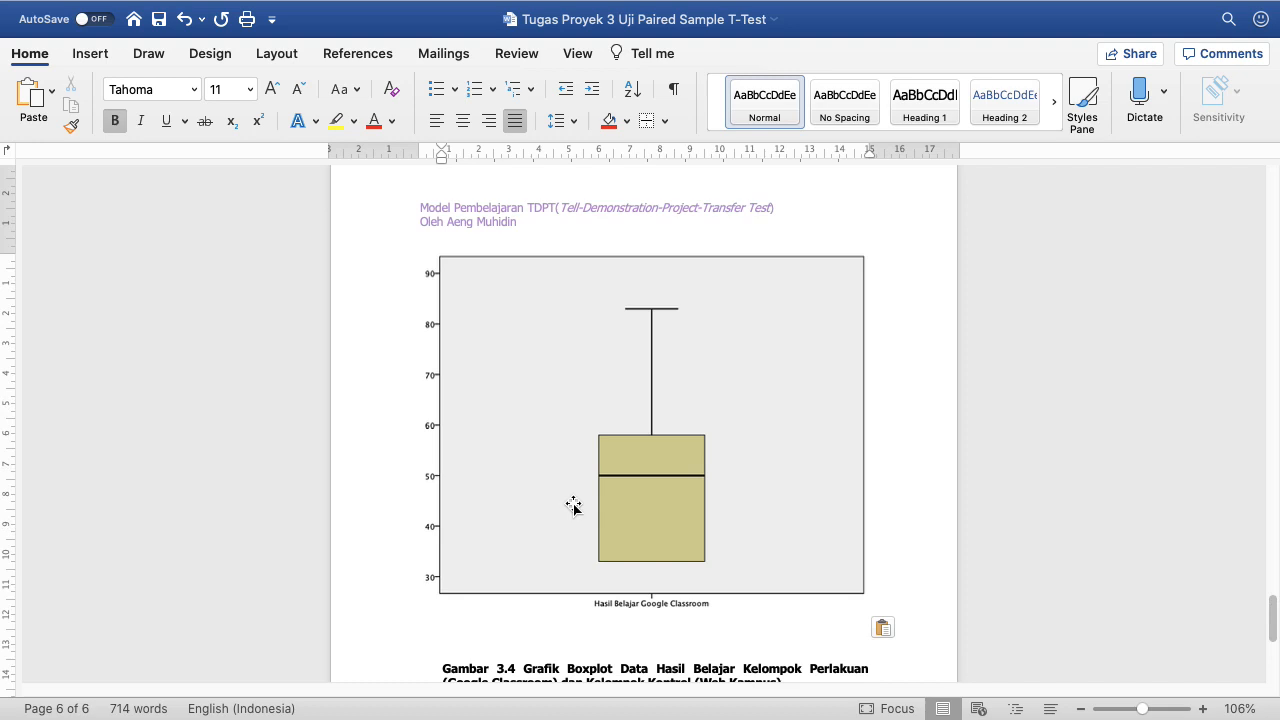
click(663, 461)
drag(869, 612, 586, 415)
key(super+e)
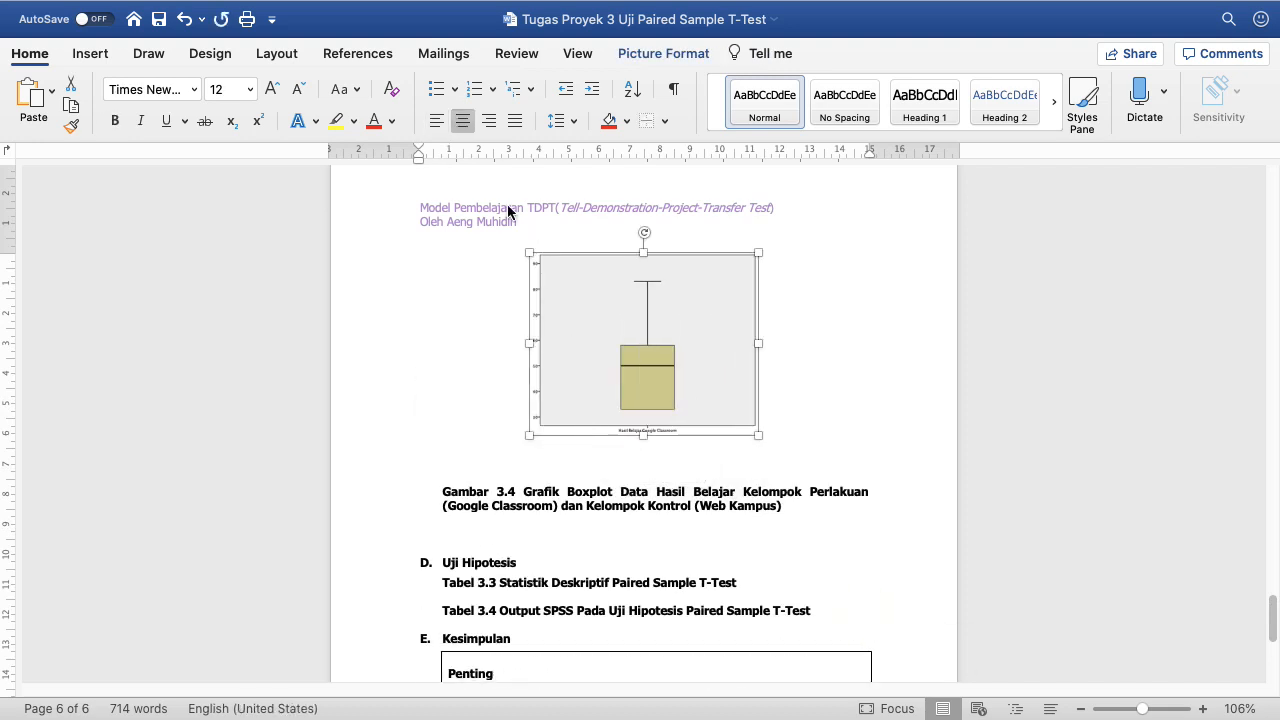
click(465, 120)
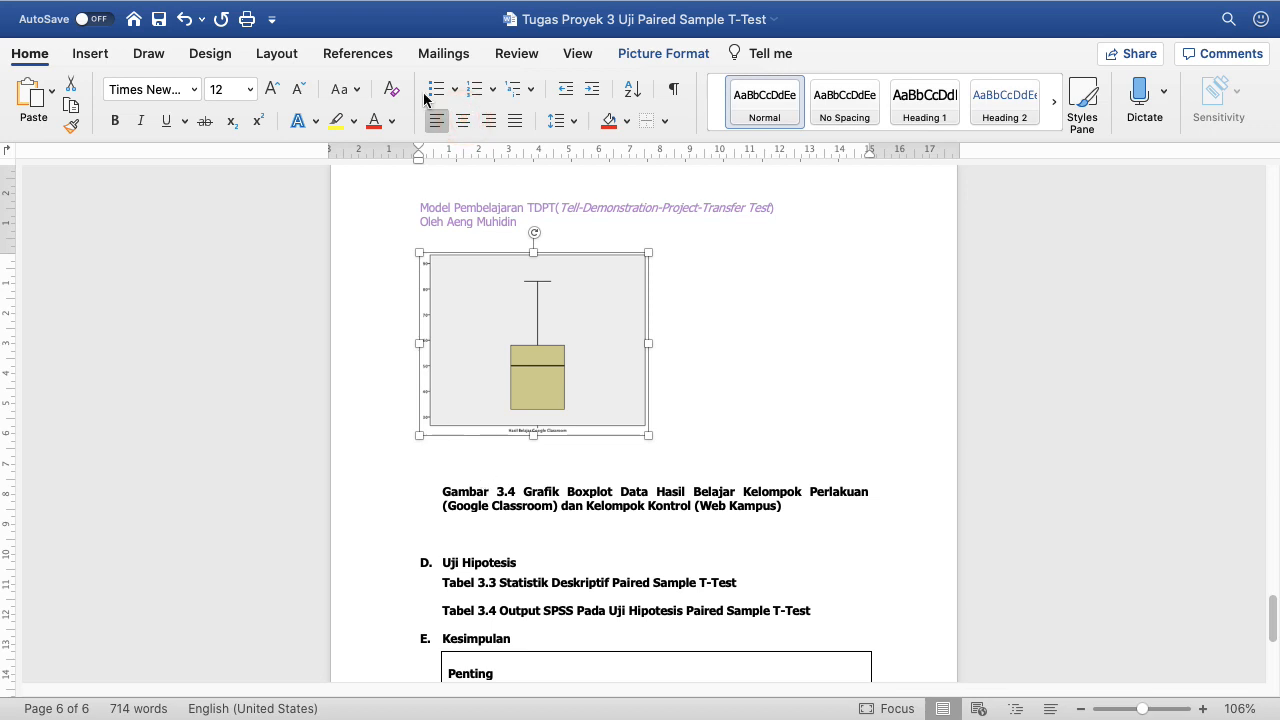
click(463, 121)
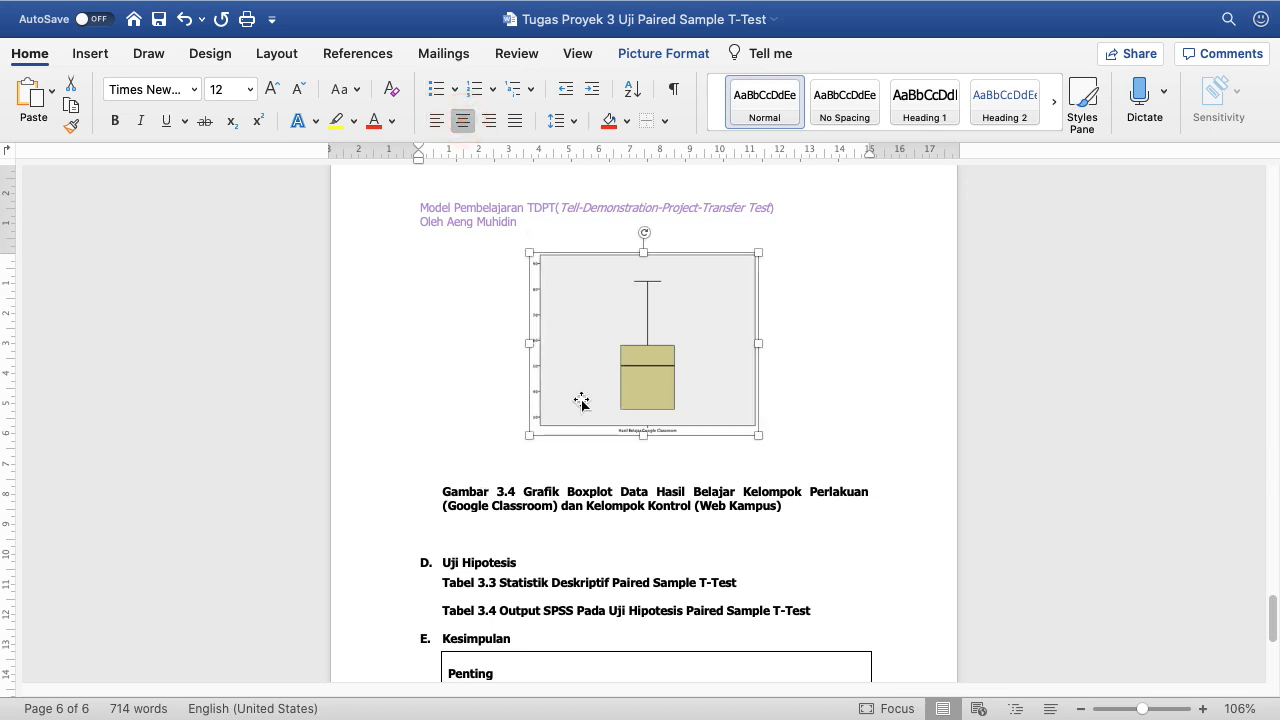
Step: Remove a blank line between the Google Classroom boxplot and the Gambar 3.4 caption and centre the caption
click(543, 471)
key(BackSpace)
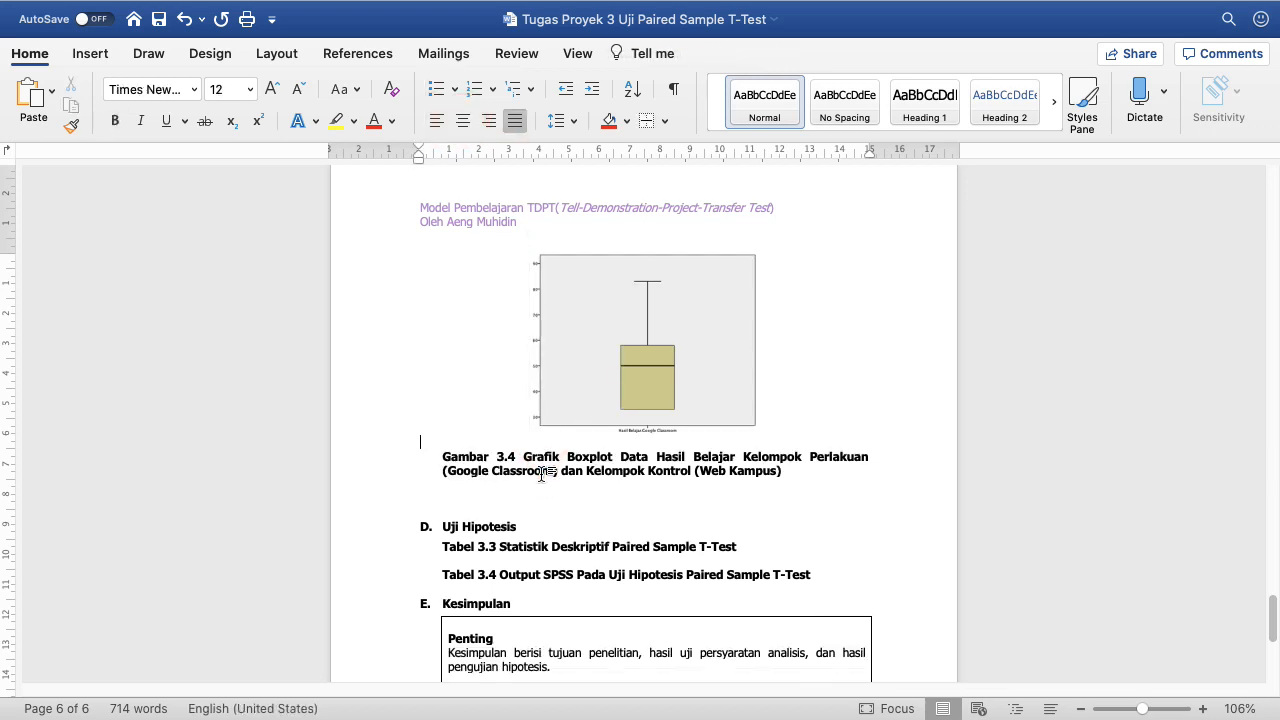
key(super+e)
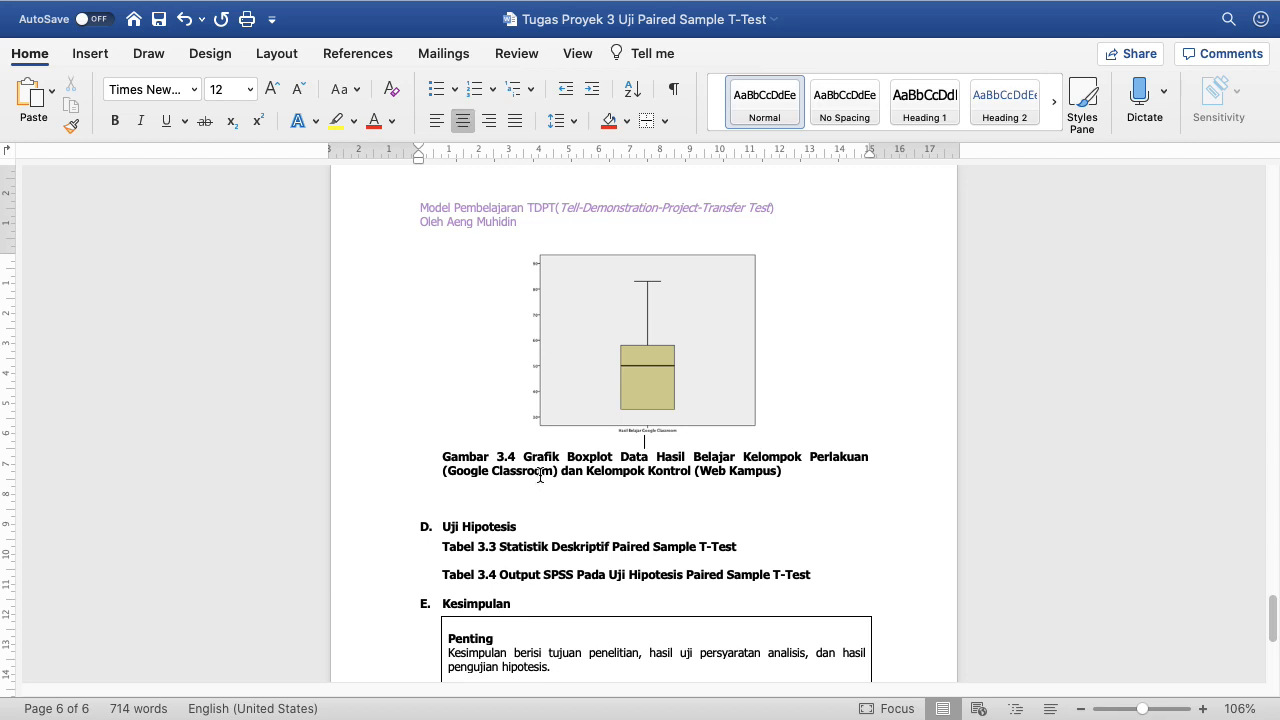
drag(443, 452, 789, 474)
key(super+shift+v)
click(751, 489)
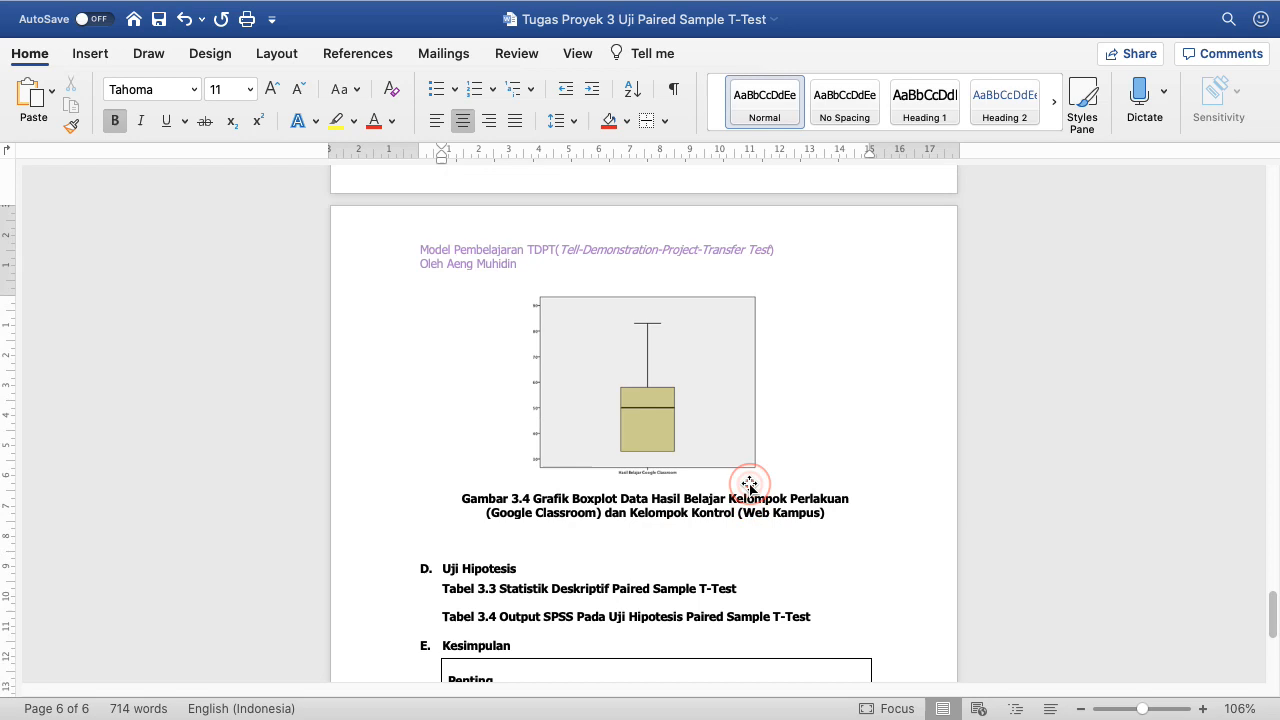
Step: Copy the interpretation paragraph of Gambar 3.2 and paste it below the Gambar 3.3 caption
scroll(750, 489, up, 10)
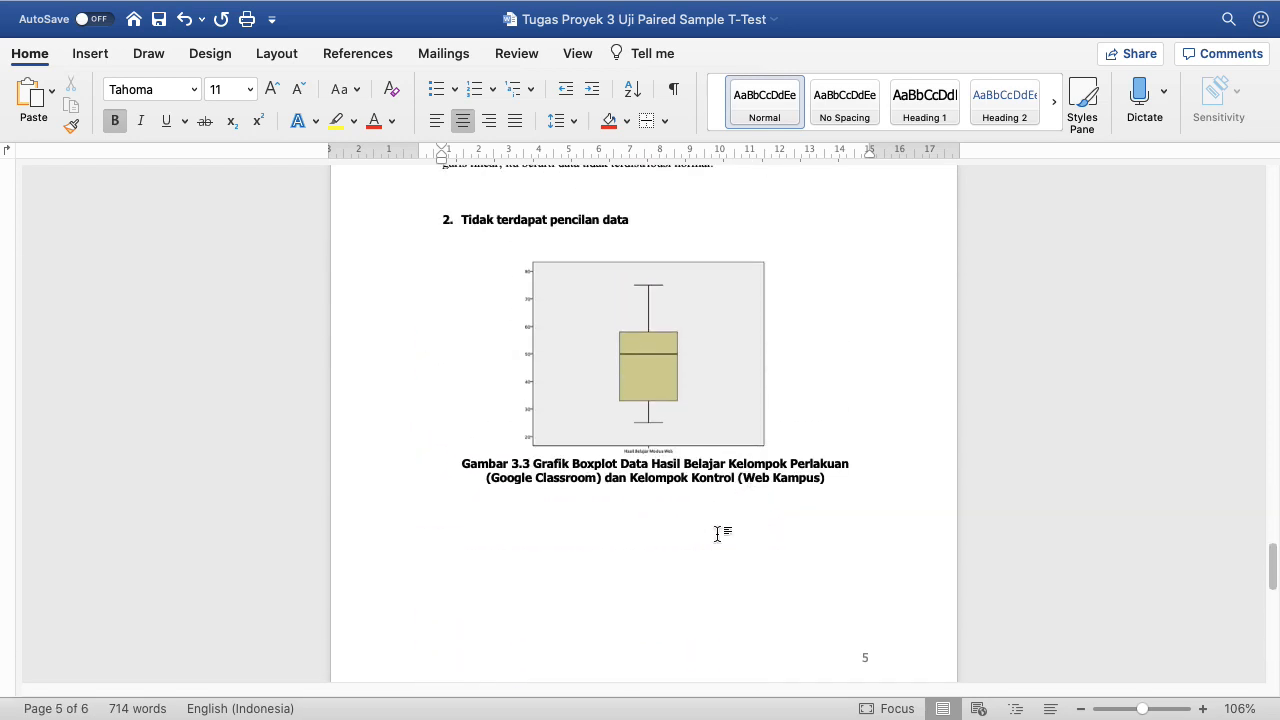
click(723, 531)
scroll(700, 528, up, 5)
triple_click(503, 548)
key(super+shift+v)
scroll(694, 563, down, 5)
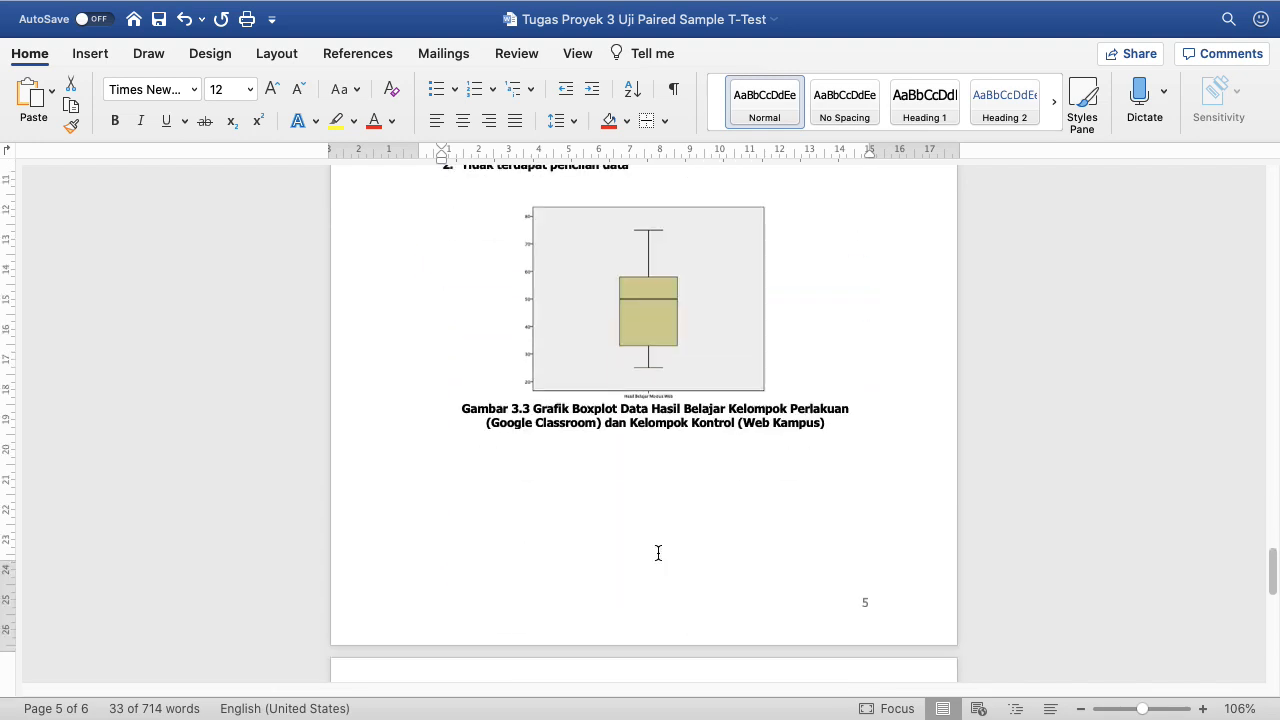
click(572, 497)
key(super+v)
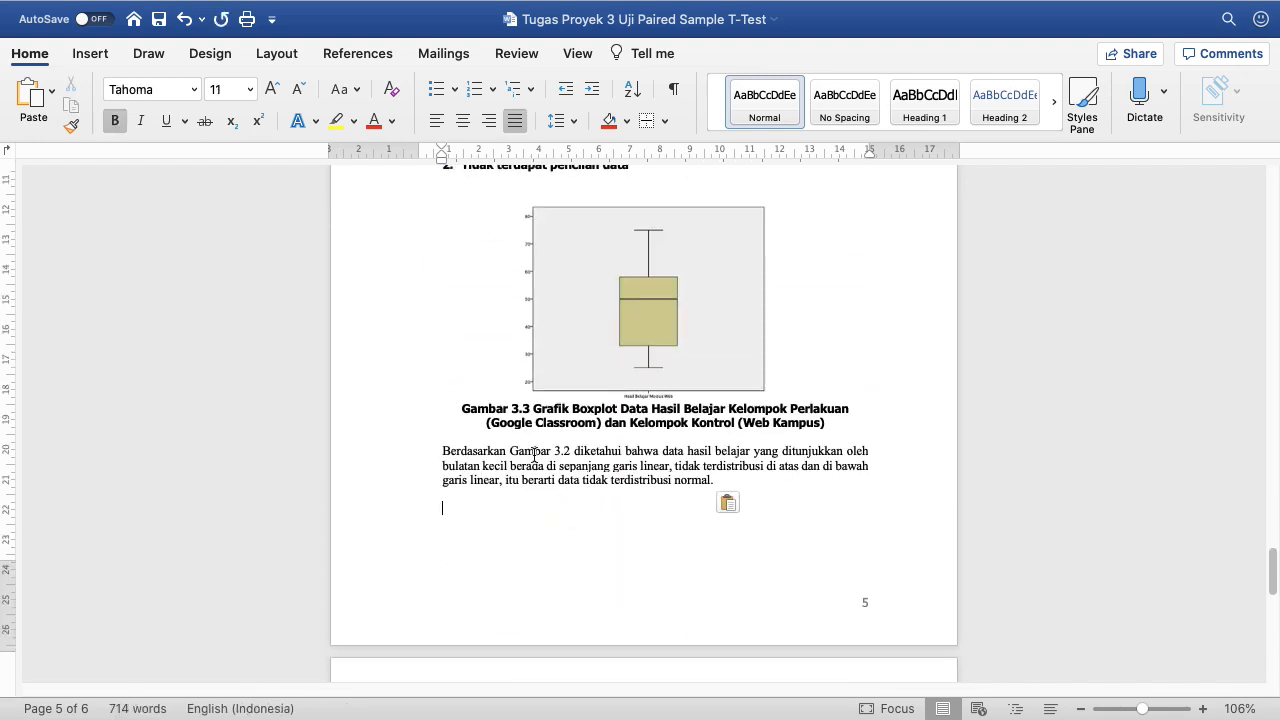
Step: Change the figure reference in the paragraph pasted below the Gambar 3.3 caption to 3.3
click(548, 450)
key(Right)
key(Right)
key(Right)
key(BackSpace)
scroll(548, 452, up, 5)
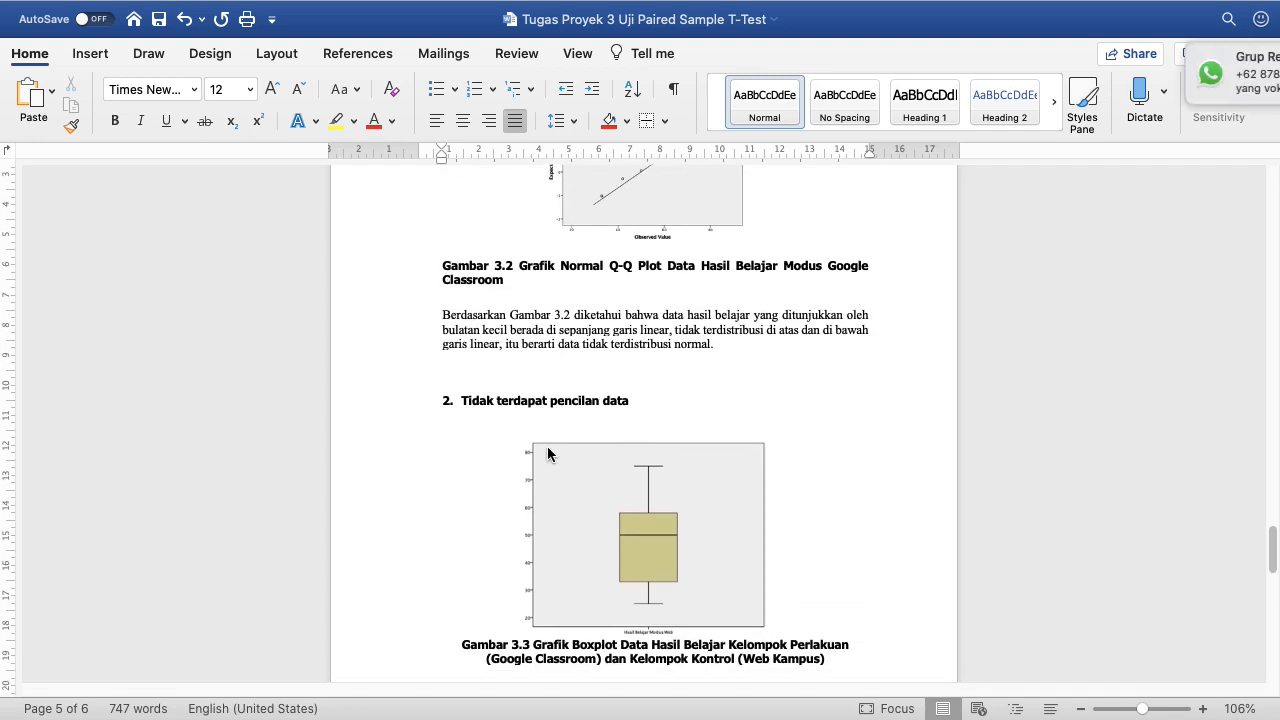
scroll(548, 455, down, 5)
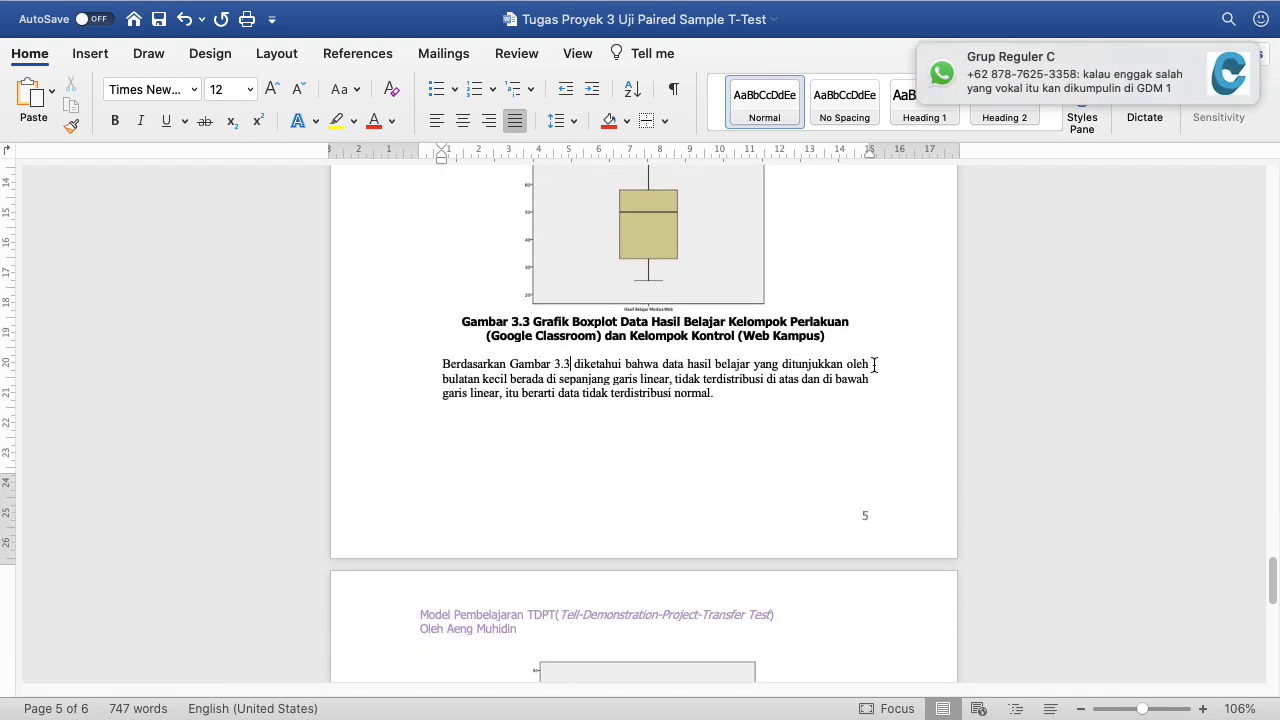
scroll(516, 411, up, 1)
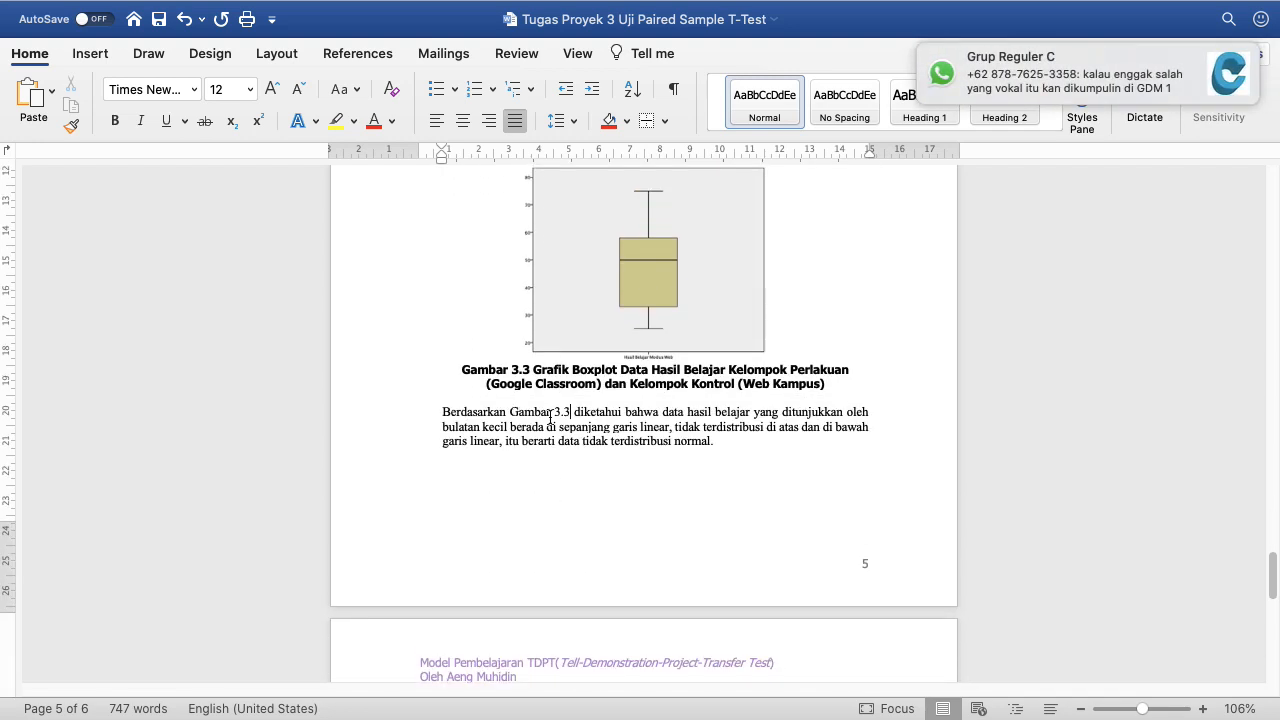
Step: Replace the text after "bahwa" with "tidak terdapat pencilan data pada grafik Boxplot, itu menunjukkan data memenuhi persyaratan untuk diuji."
drag(732, 447, 659, 413)
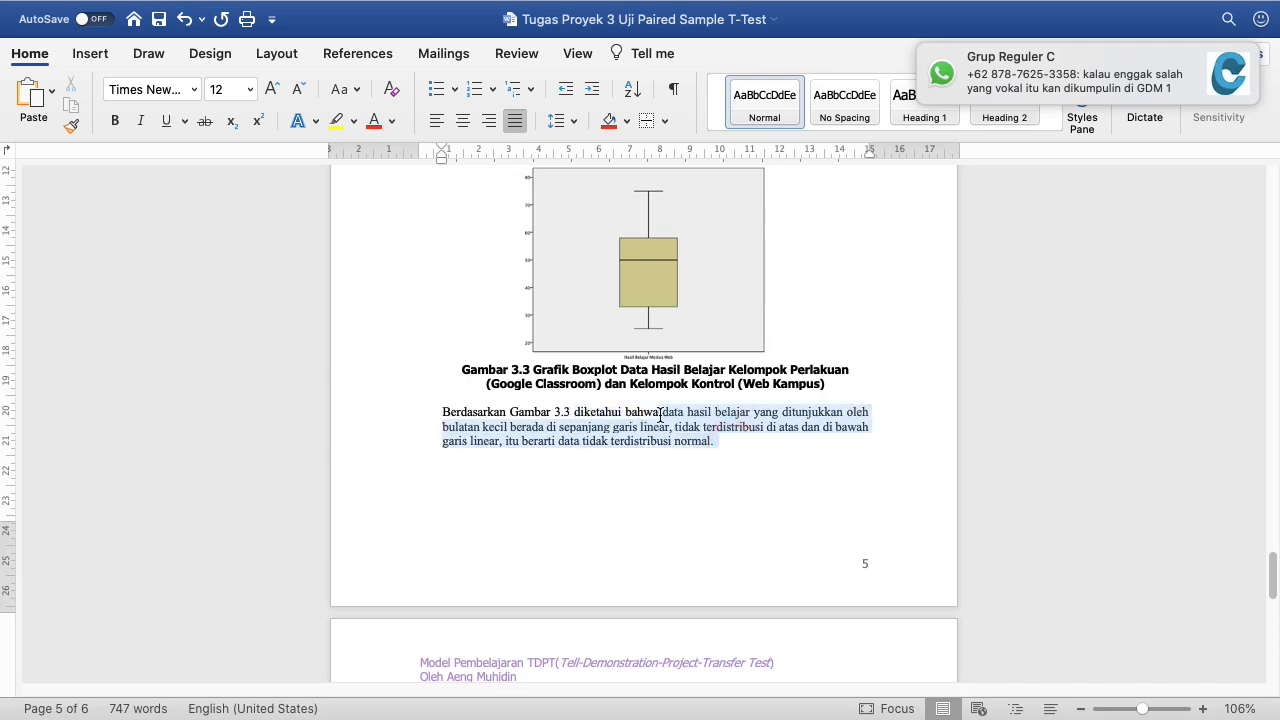
text(dod)
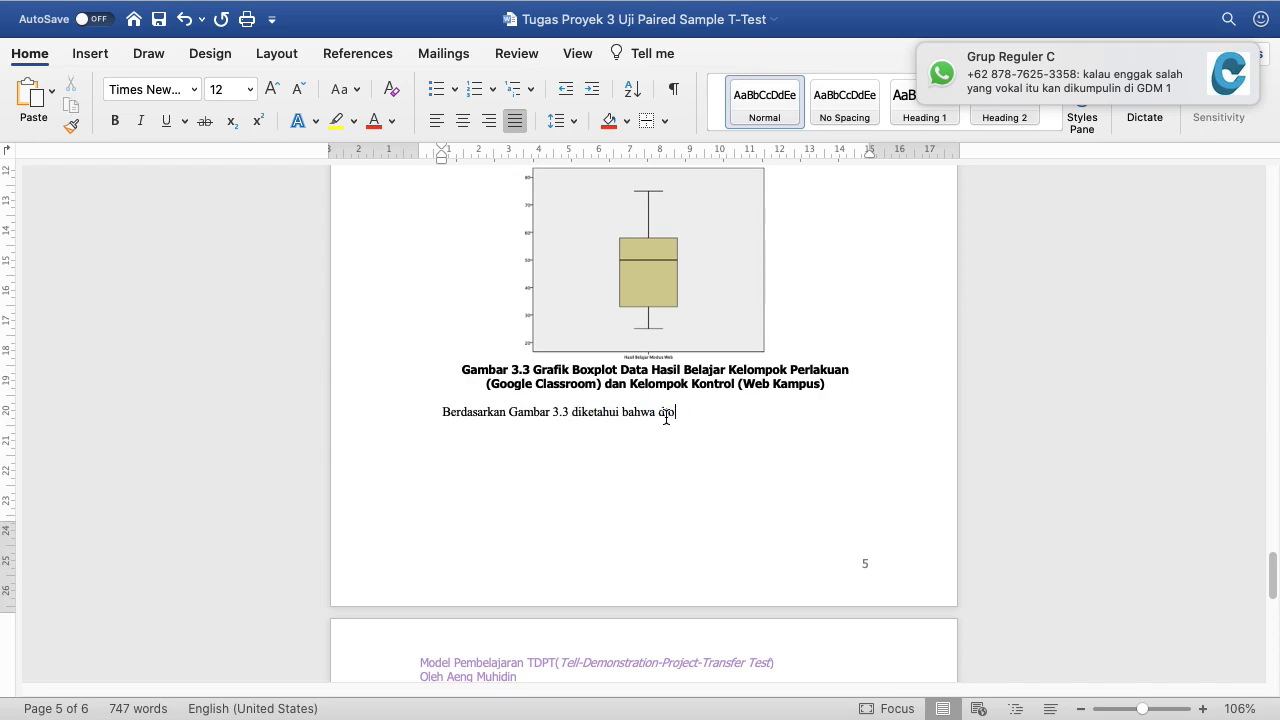
key(BackSpace)
key(BackSpace)
text(tidak terdapat pencilan data)
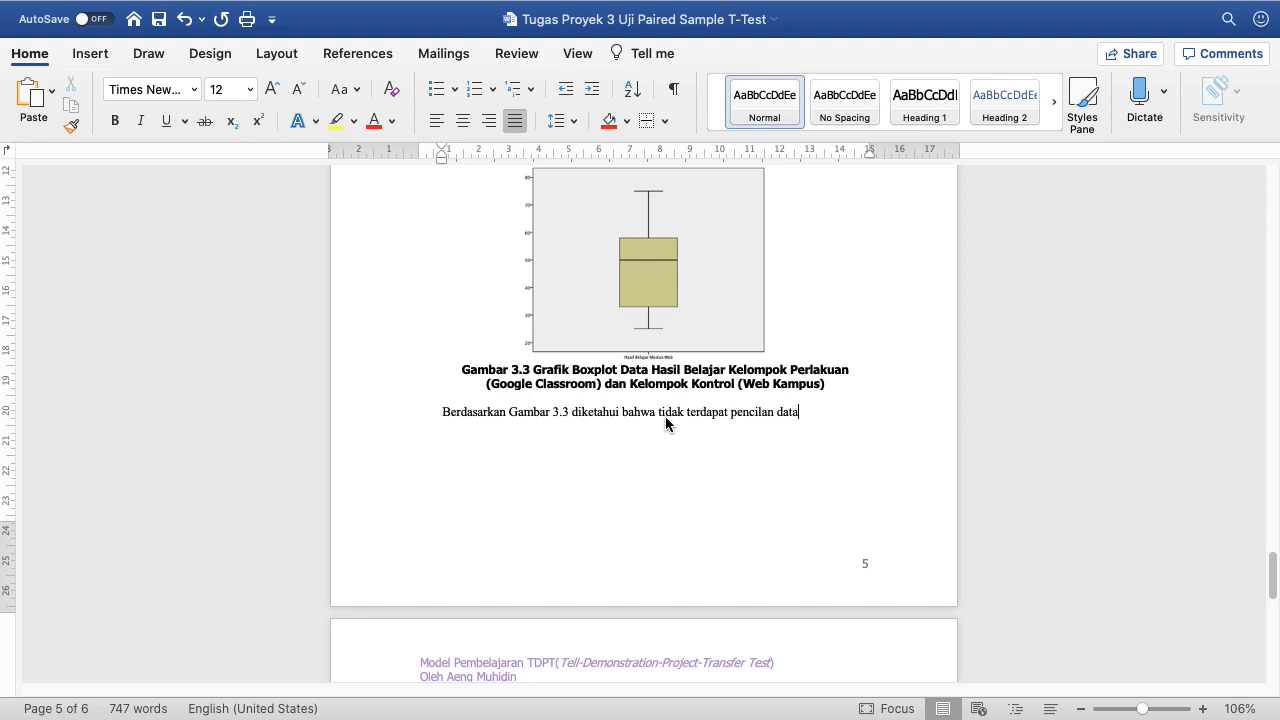
text( pada grafik Boxplot, itu menunjukkan data memenuhi persyaratan untuk diuji.)
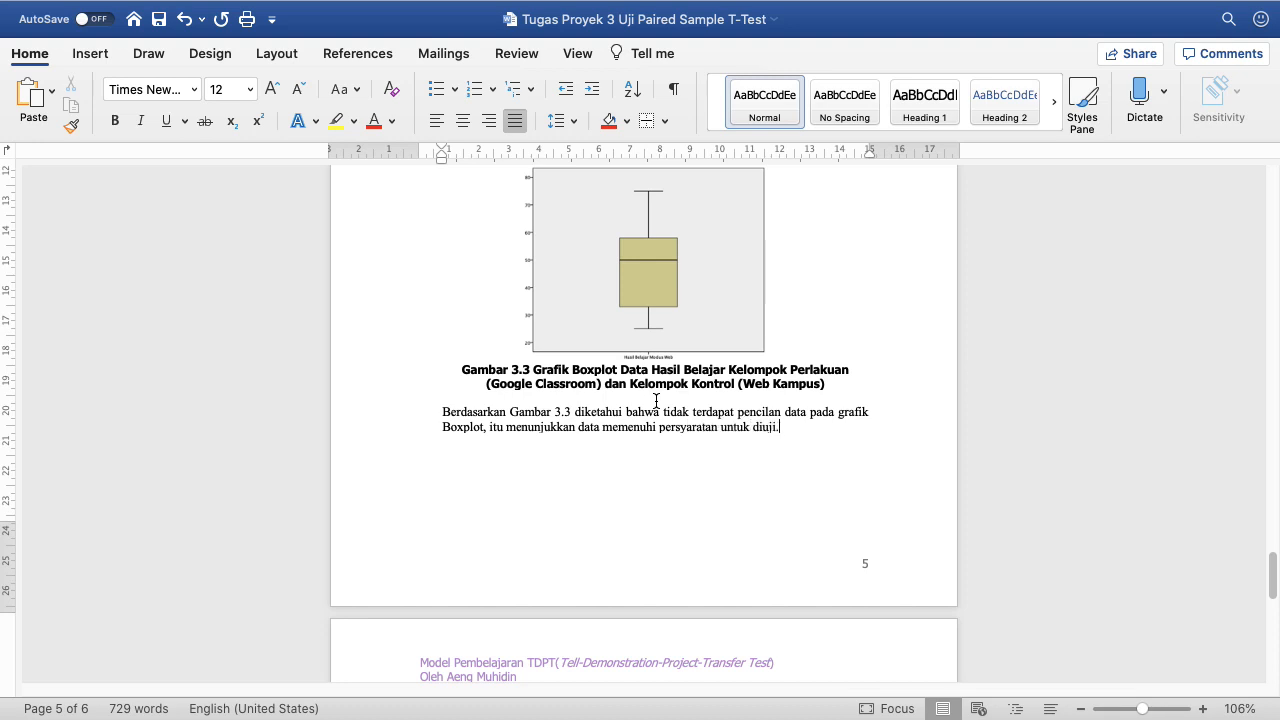
Step: Copy the Gambar 3.3 interpretation paragraph and paste it below the Gambar 3.4 caption
triple_click(437, 411)
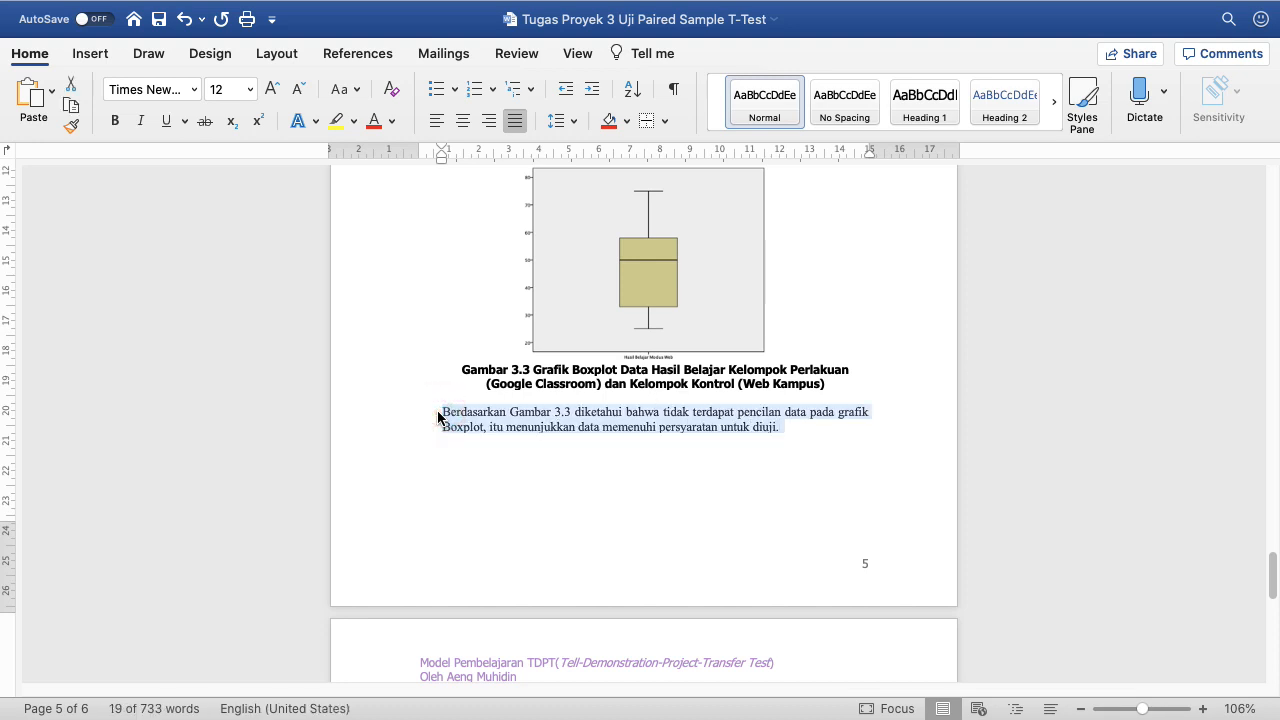
right_click(446, 417)
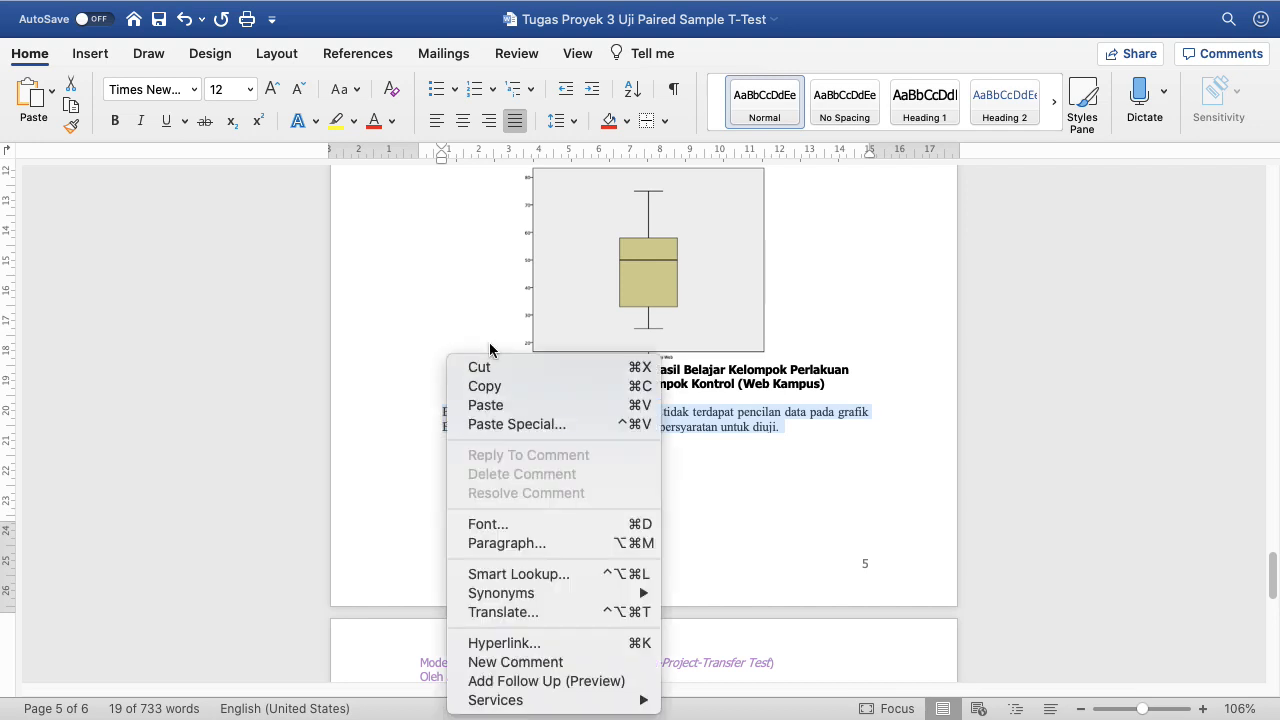
click(491, 386)
scroll(490, 385, down, 5)
scroll(492, 410, down, 3)
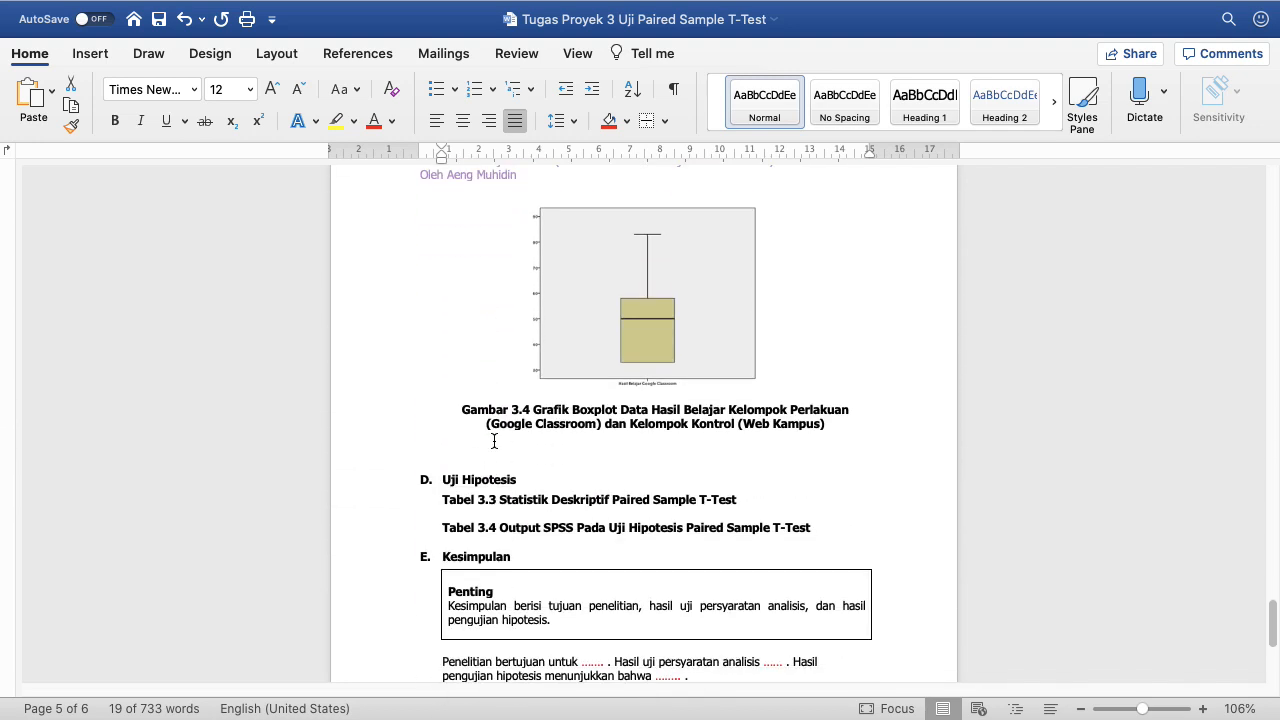
click(493, 447)
key(super+v)
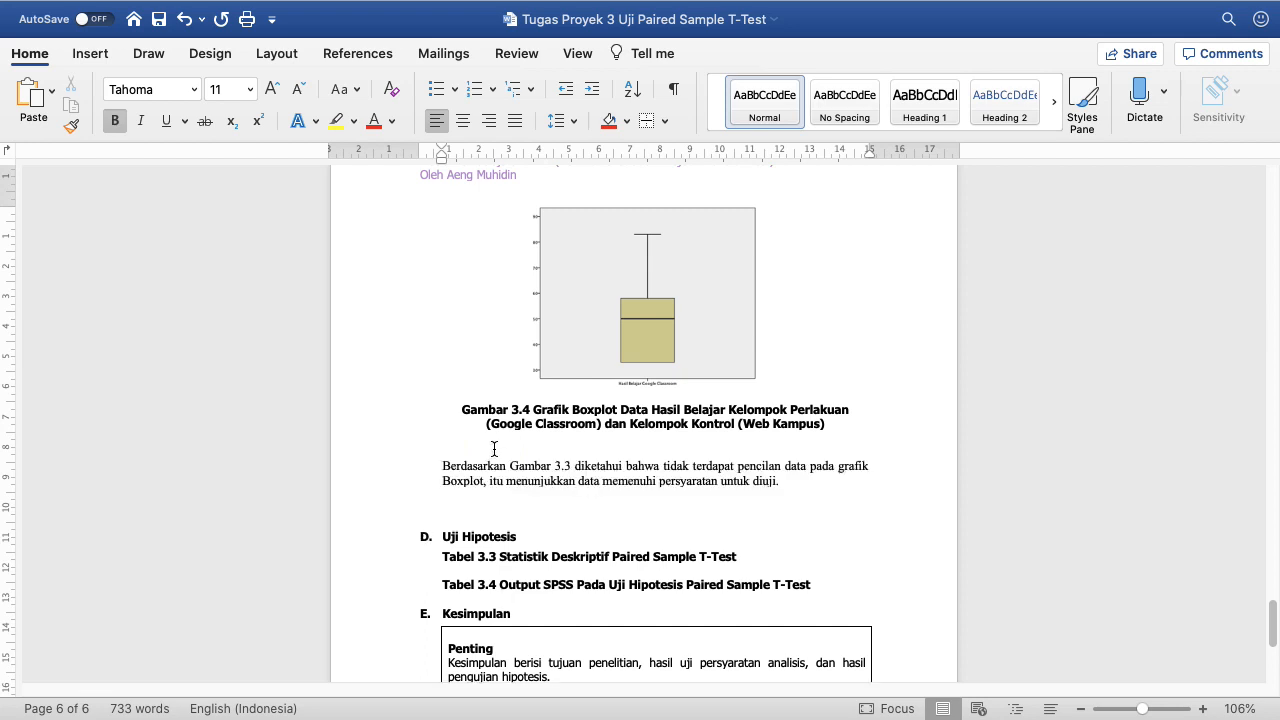
Step: Change the figure reference in the paragraph pasted below the Gambar 3.4 caption to 3.4
click(566, 466)
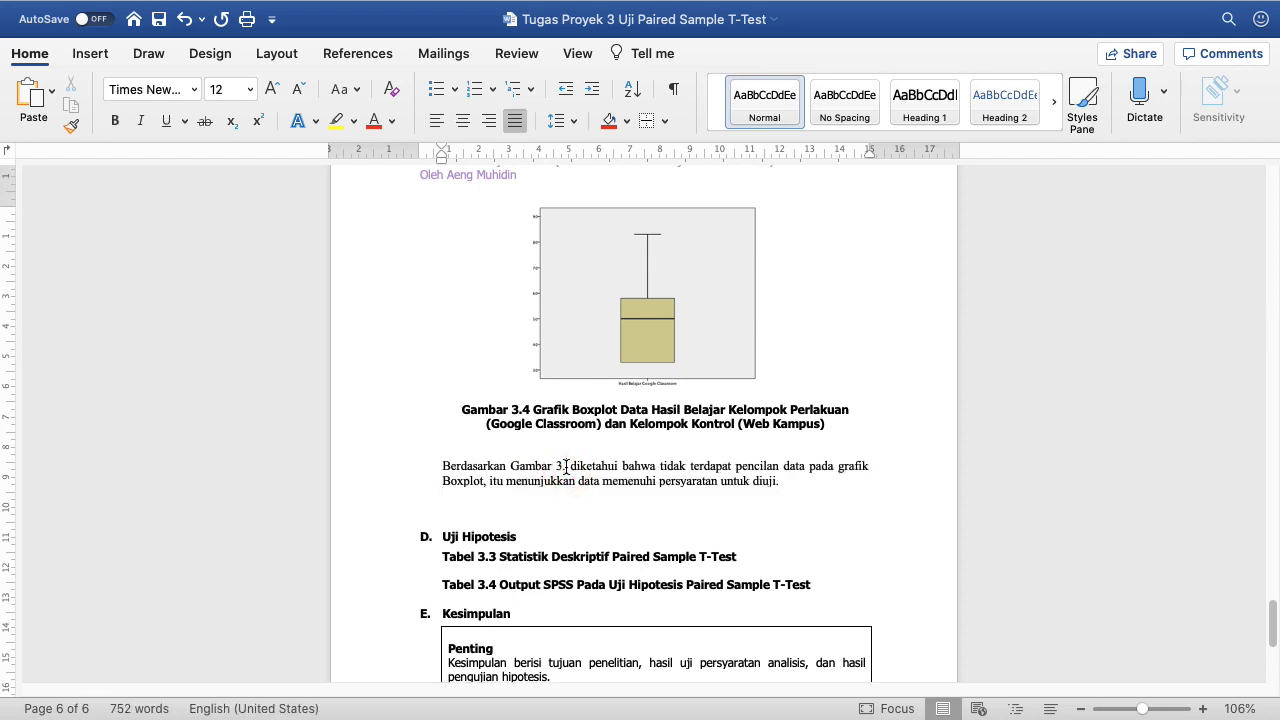
key(BackSpace)
text(4)
Step: Draw a circle about 0.25 cm across just above the upper whisker of the Google Classroom boxplot
scroll(628, 470, up, 2)
scroll(628, 474, up, 5)
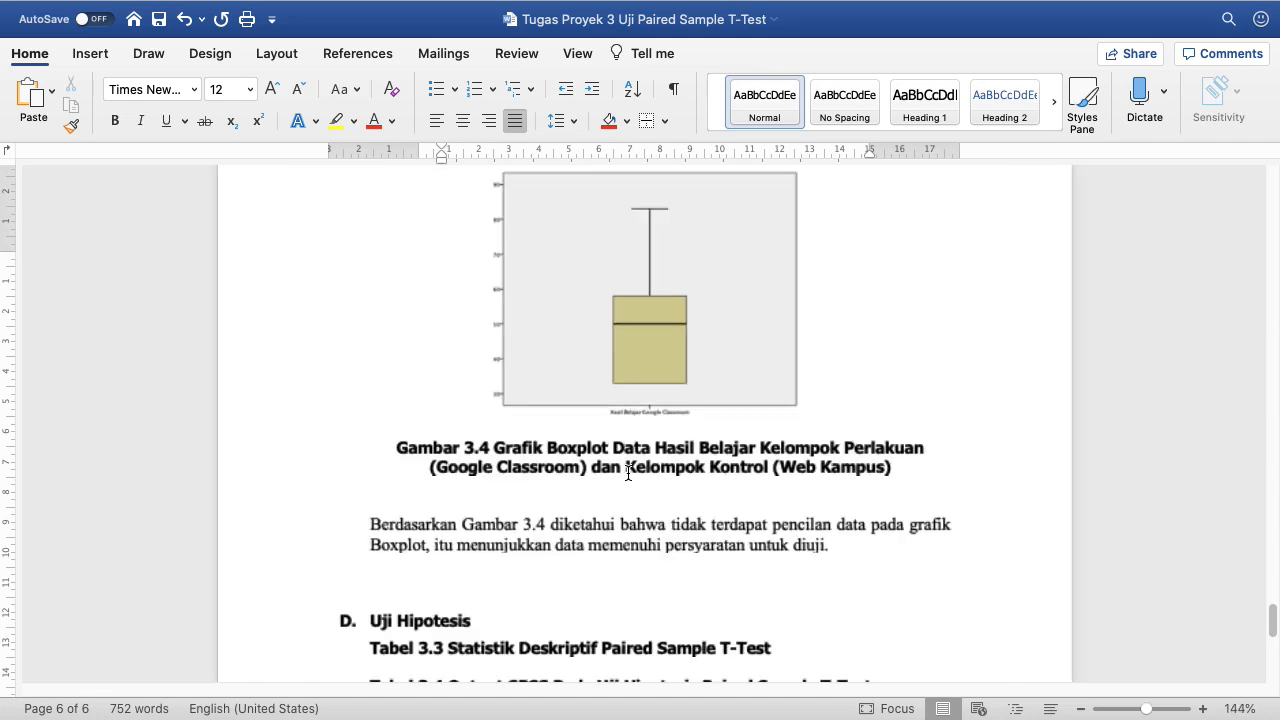
click(88, 58)
click(212, 112)
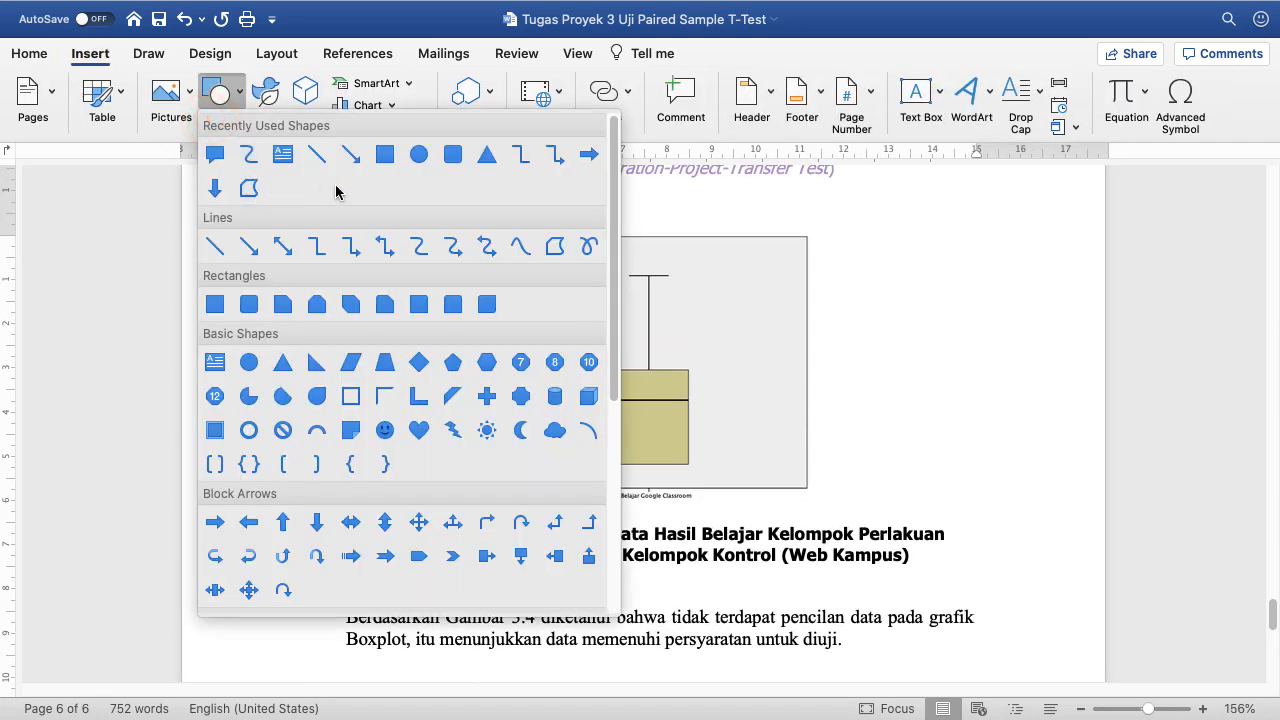
click(418, 155)
drag(623, 253, 634, 264)
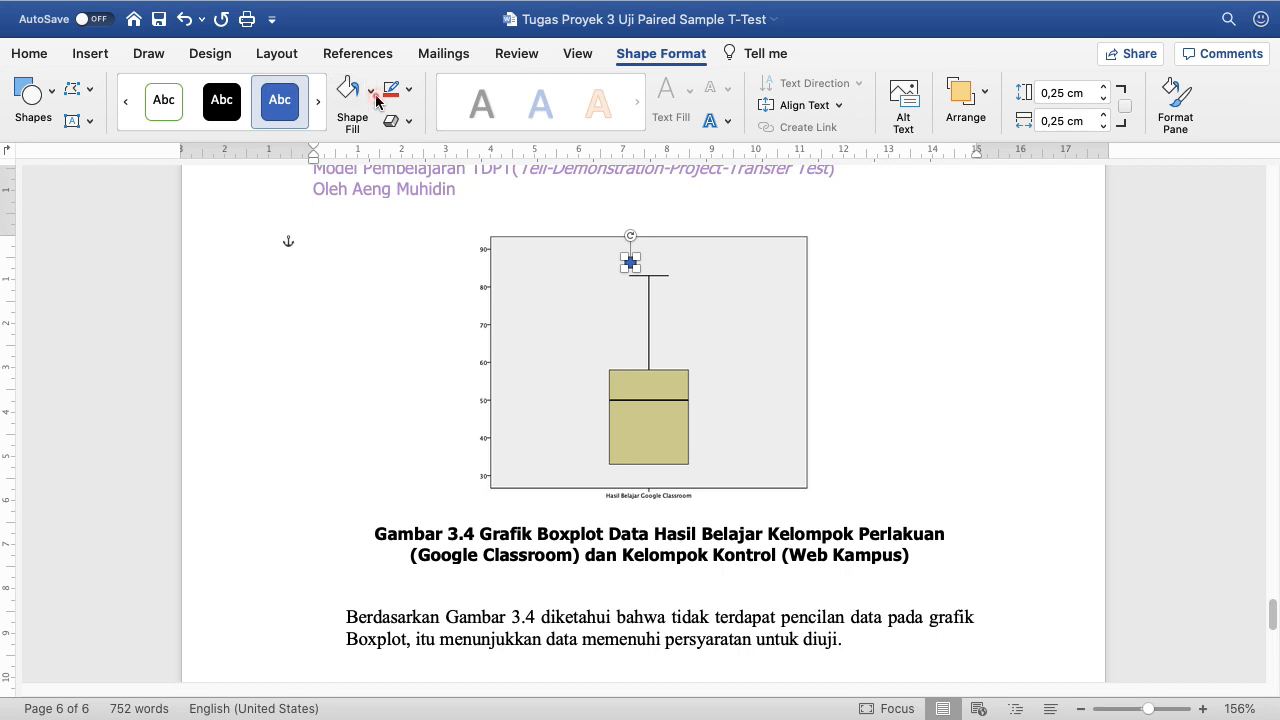
Step: Remove the fill of the small circle above the boxplot whisker and make its outline black
click(371, 91)
click(426, 131)
click(410, 95)
click(418, 178)
click(886, 376)
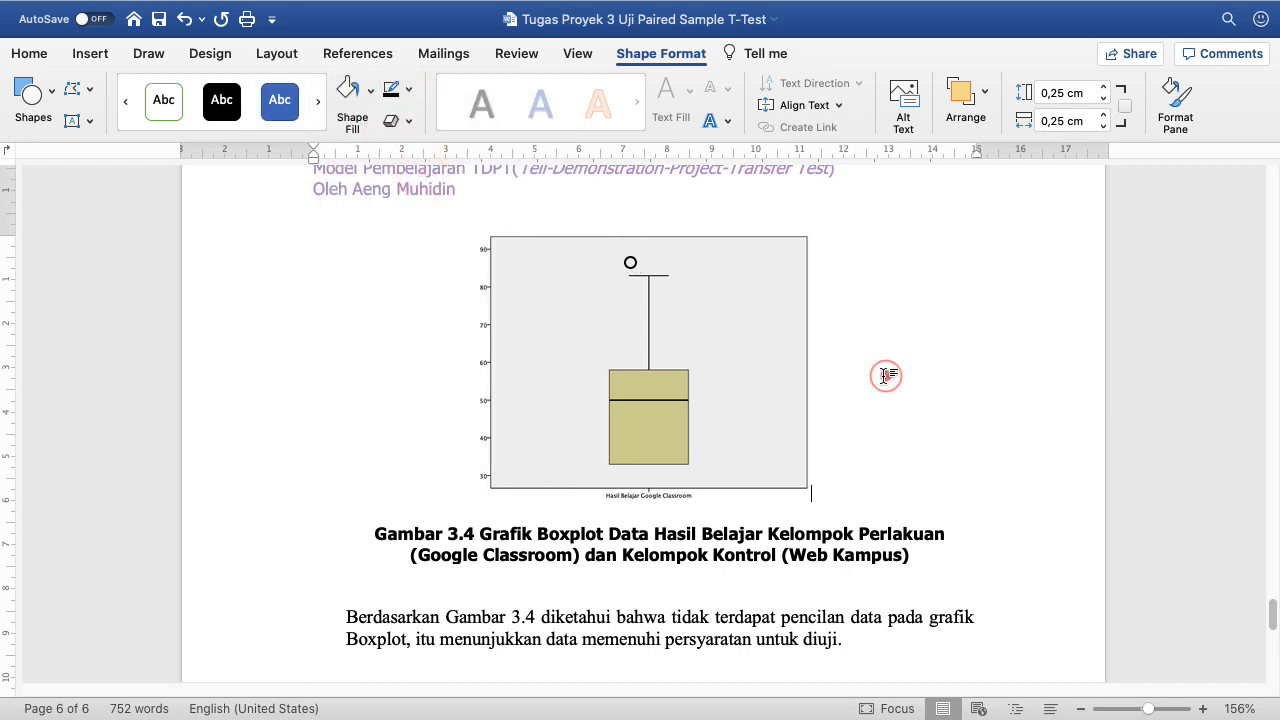
Step: Delete the small circle drawn above the upper whisker of the Google Classroom boxplot
click(630, 262)
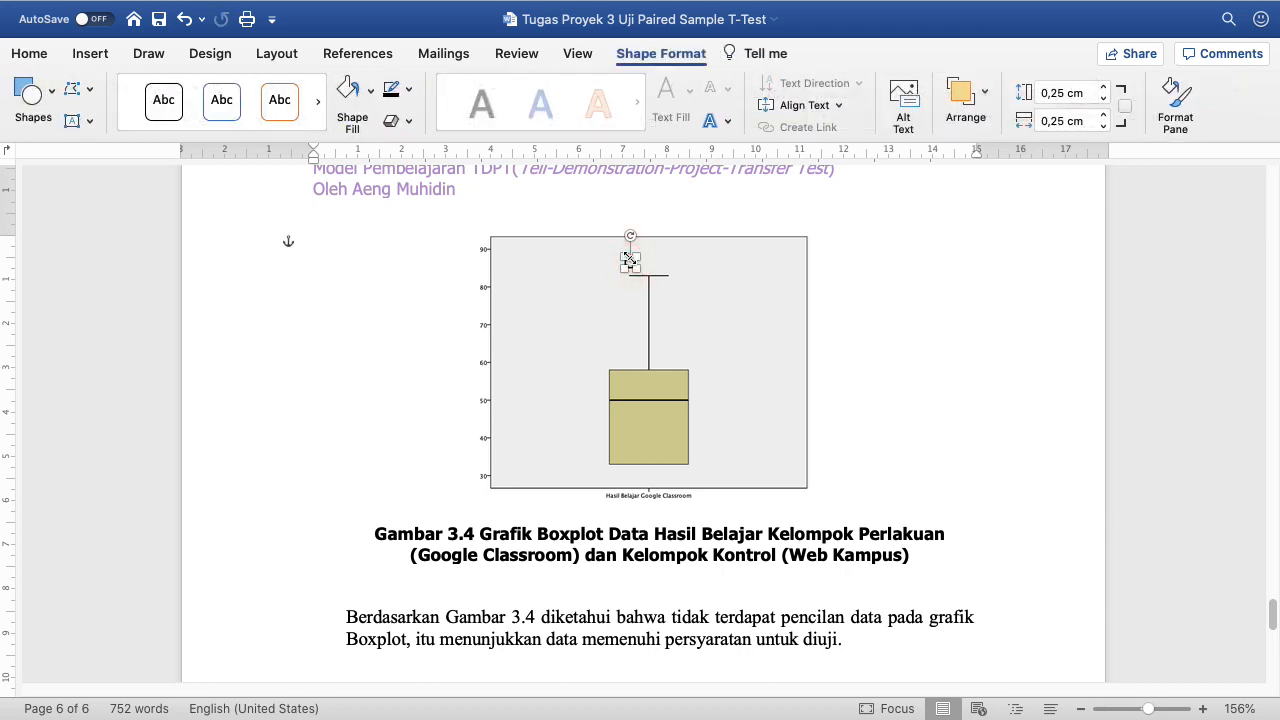
key(Delete)
click(506, 593)
Step: Make "tidak terdapat pencilan data" bold in the interpretation paragraph below the Gambar 3.4 caption
scroll(506, 593, down, 5)
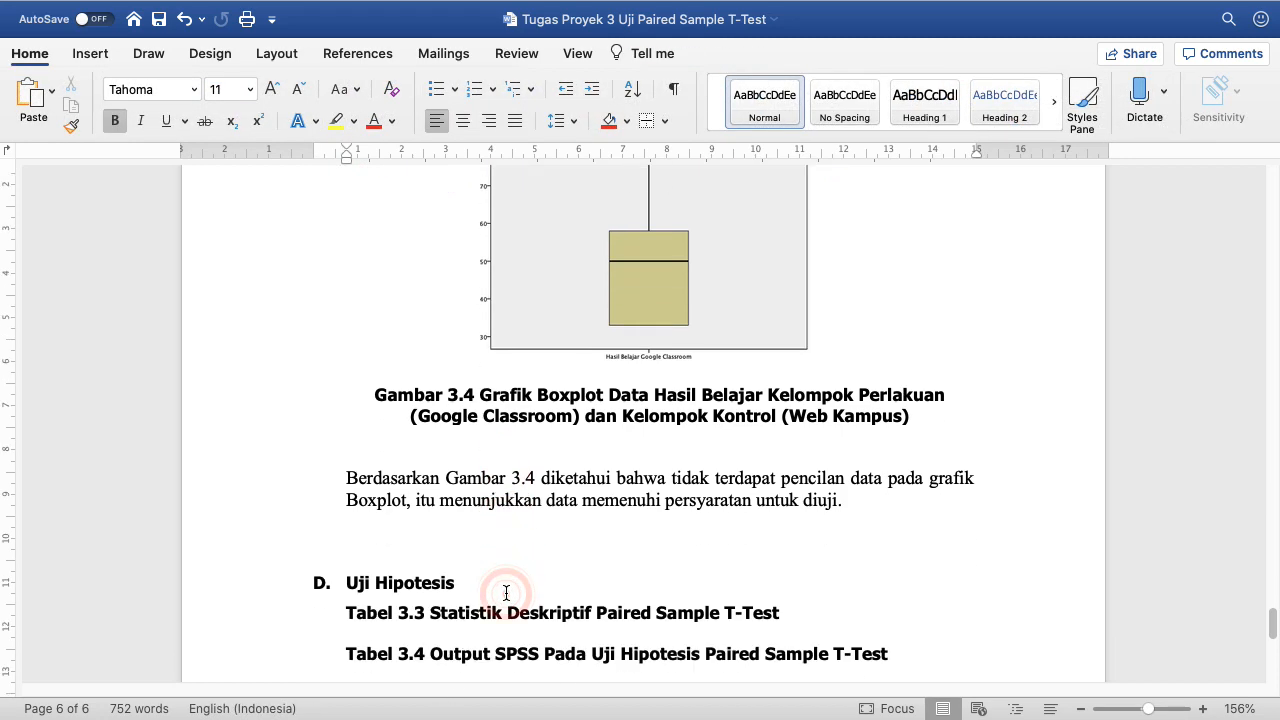
click(742, 390)
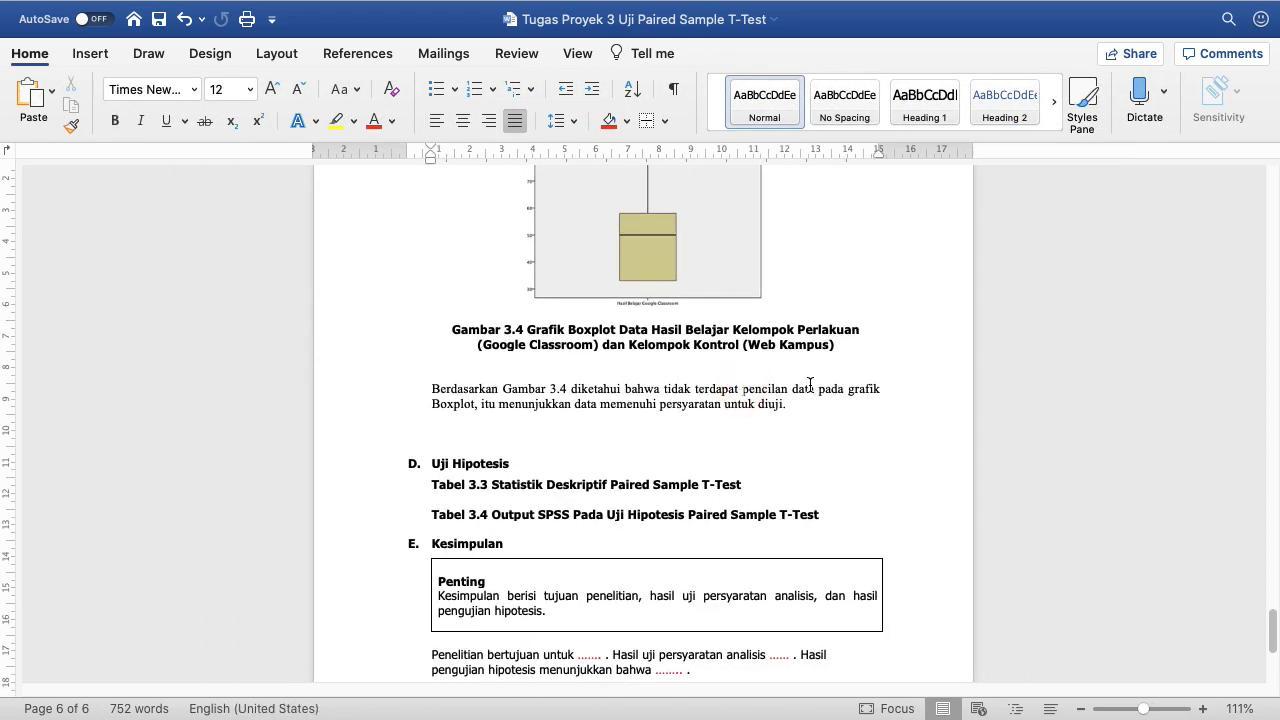
drag(662, 390, 815, 390)
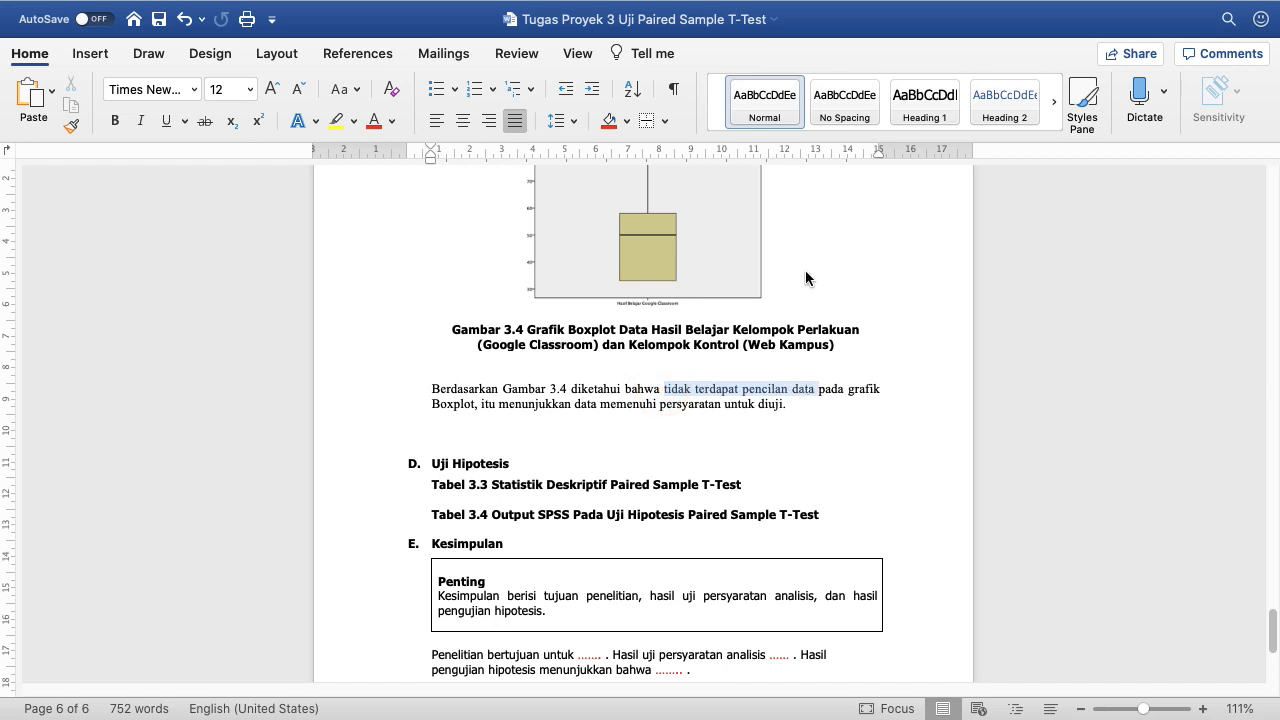
key(super+b)
click(642, 408)
Step: Remove an empty line above the Uji Hipotesis heading and add a blank line below each of its two table captions
scroll(640, 415, down, 1)
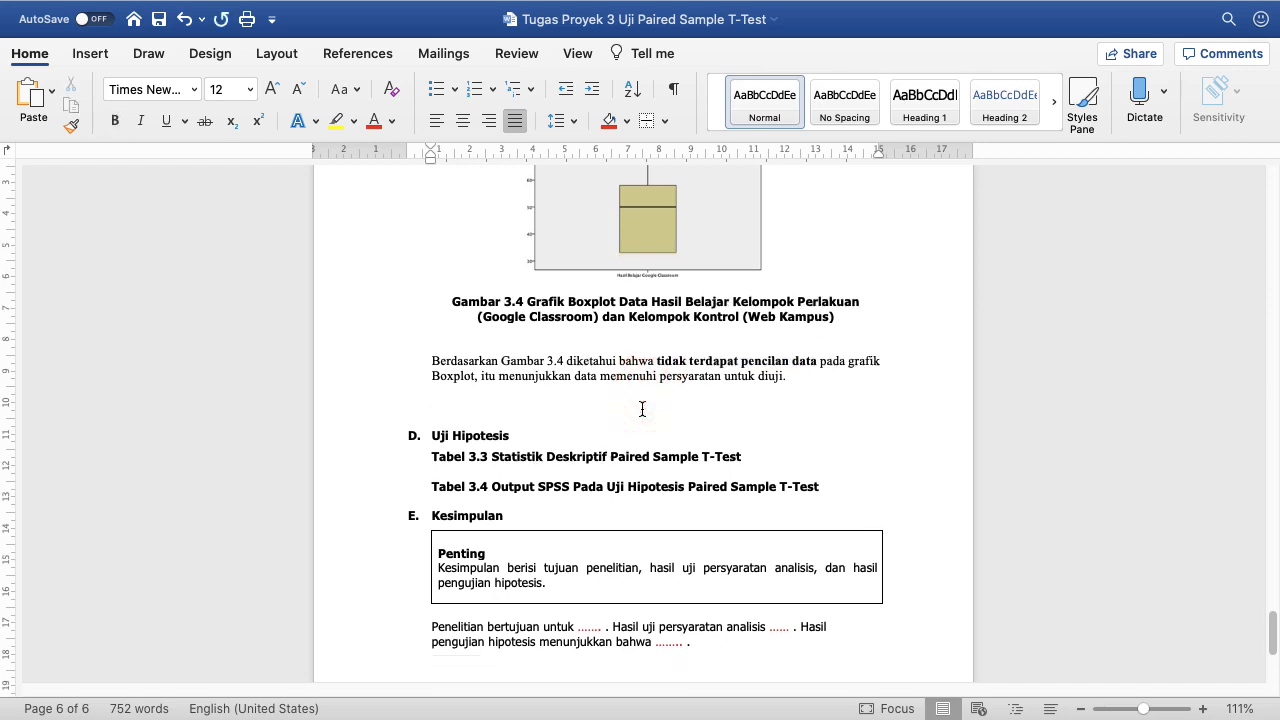
click(487, 405)
key(Delete)
key(Down)
key(Down)
key(Return)
key(Down)
key(End)
key(Return)
key(Up)
Step: Switch to SPSS, save the output as "Output Uji Normalitas dan Uji Pencilan Data Paired Sample T-Test" in Downloads, and close its viewer
key(super+Tab)
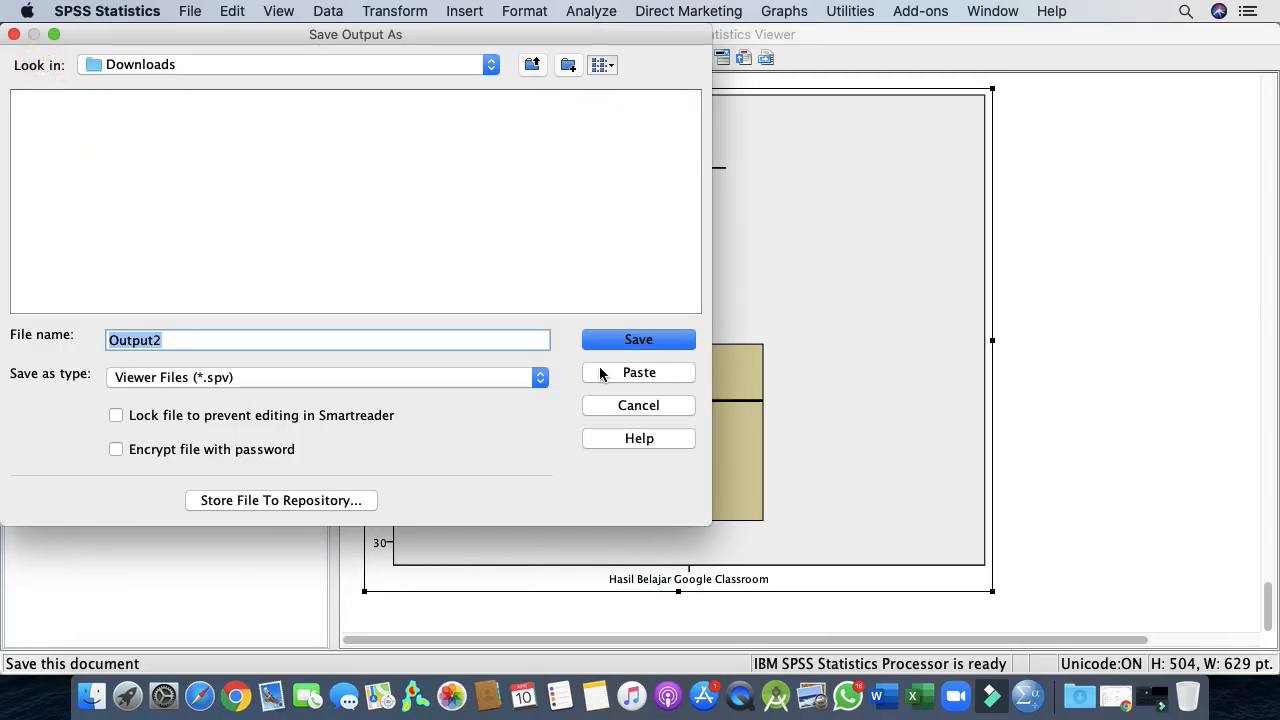
key(Return)
click(49, 58)
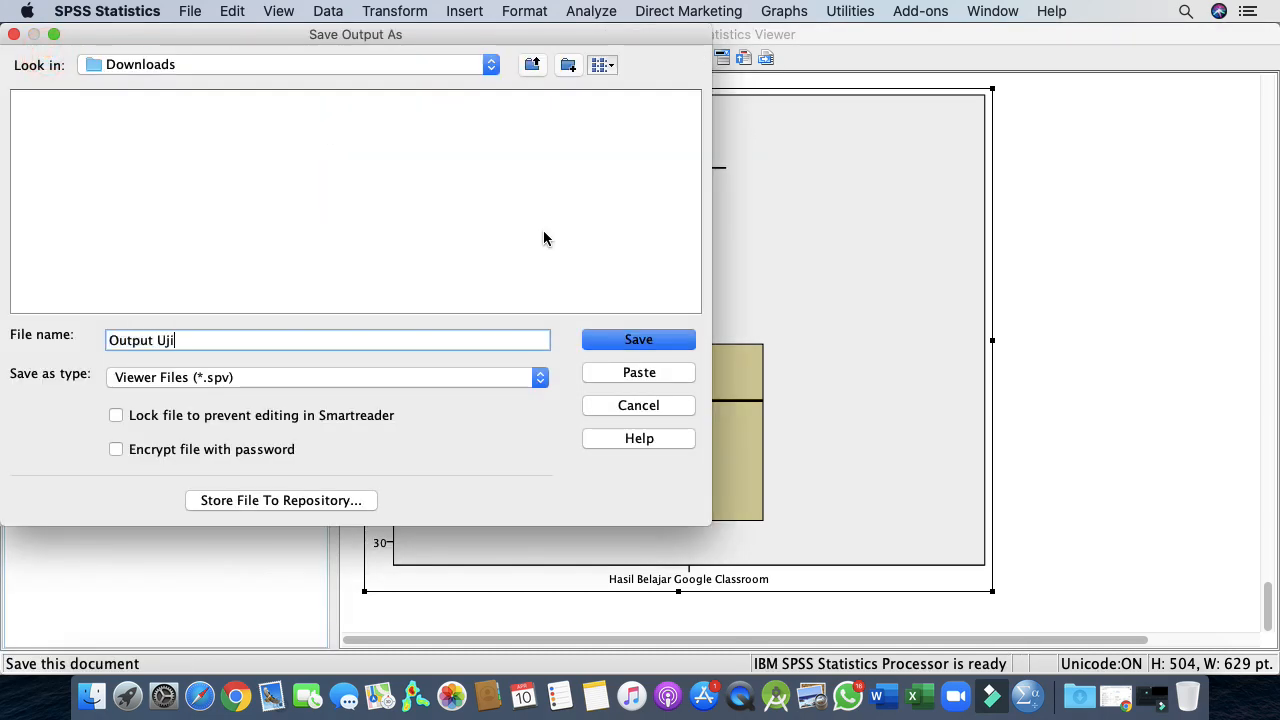
text(Output Uji Normalitas)
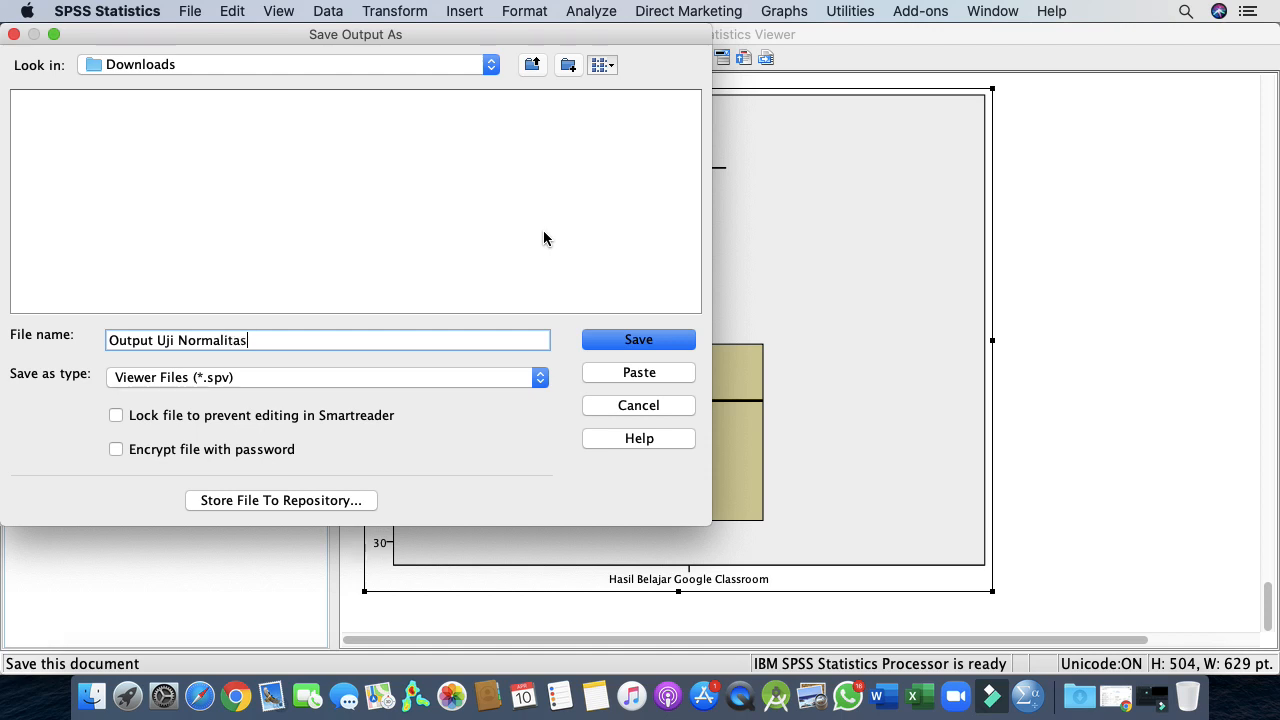
text( dan Uji Pencilan Data Paor)
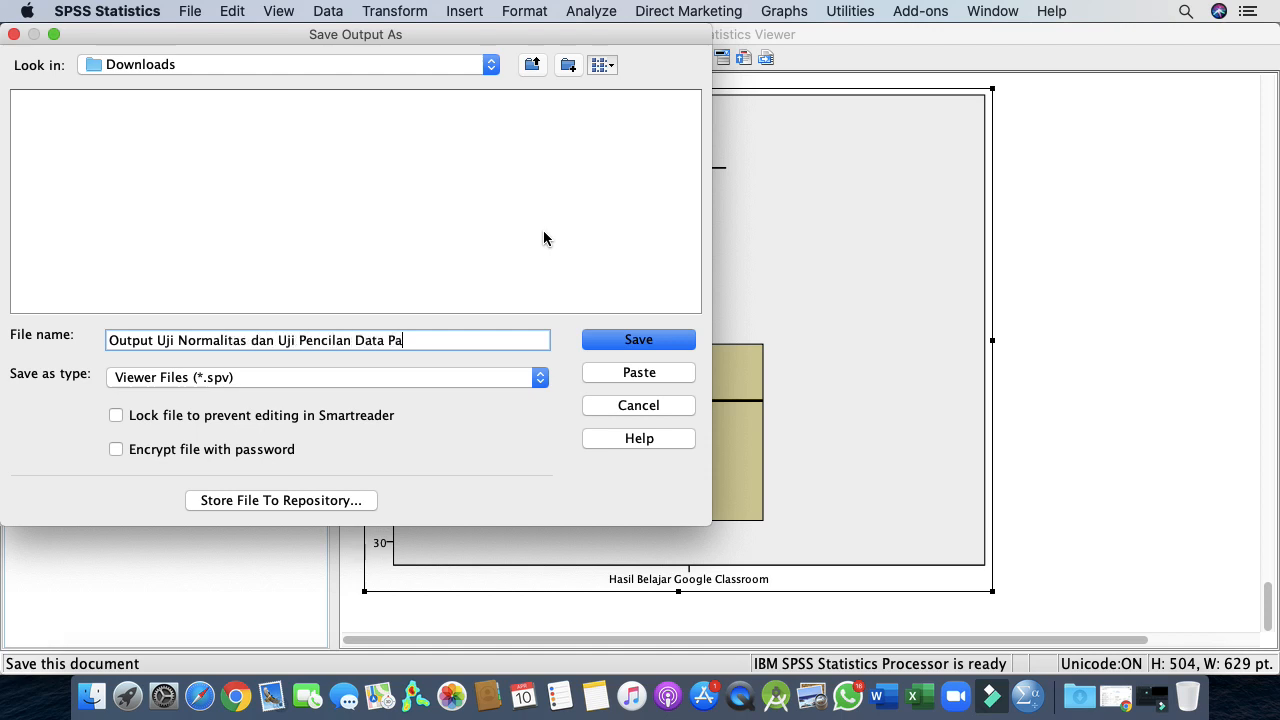
key(BackSpace)
key(BackSpace)
text(ired Sample T-Test)
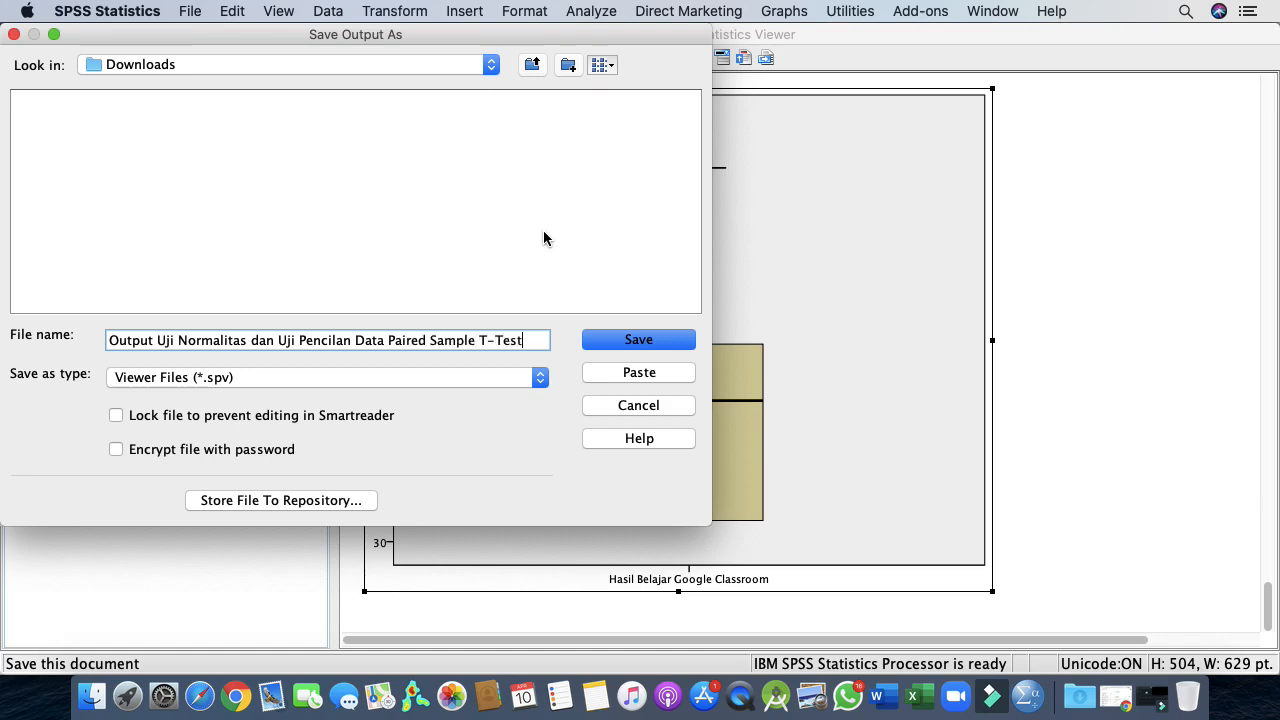
click(651, 339)
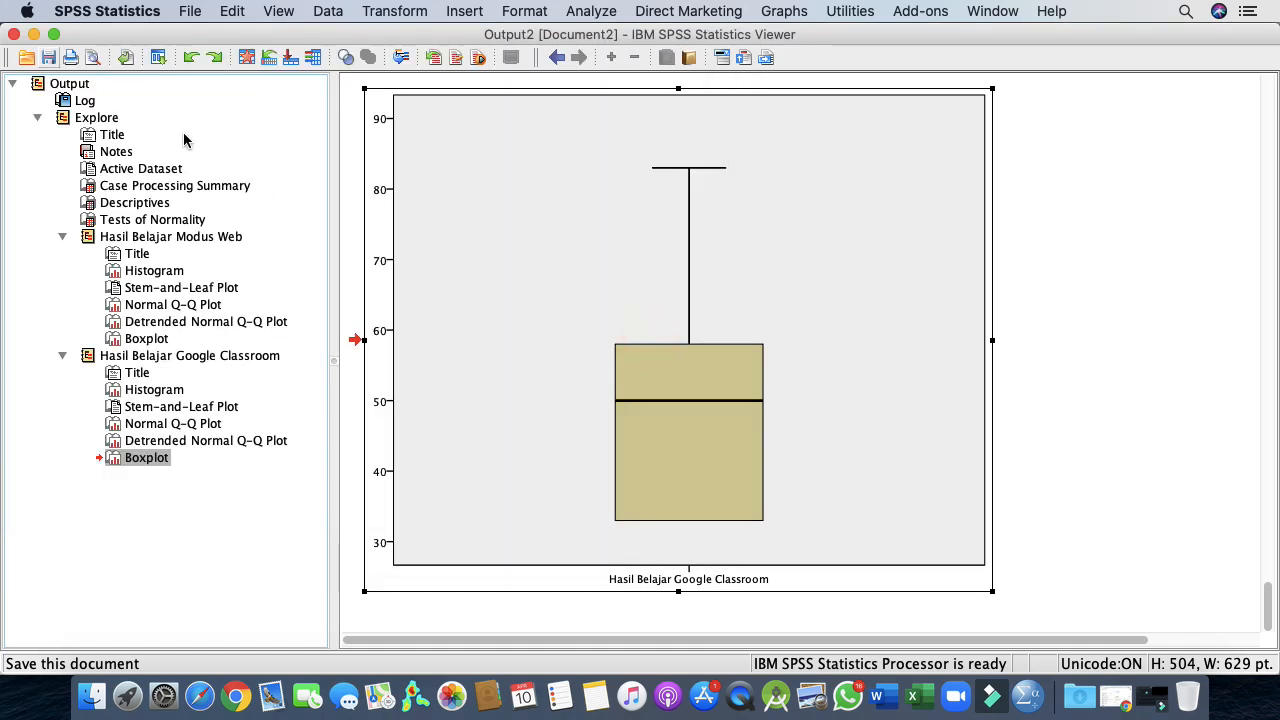
click(13, 34)
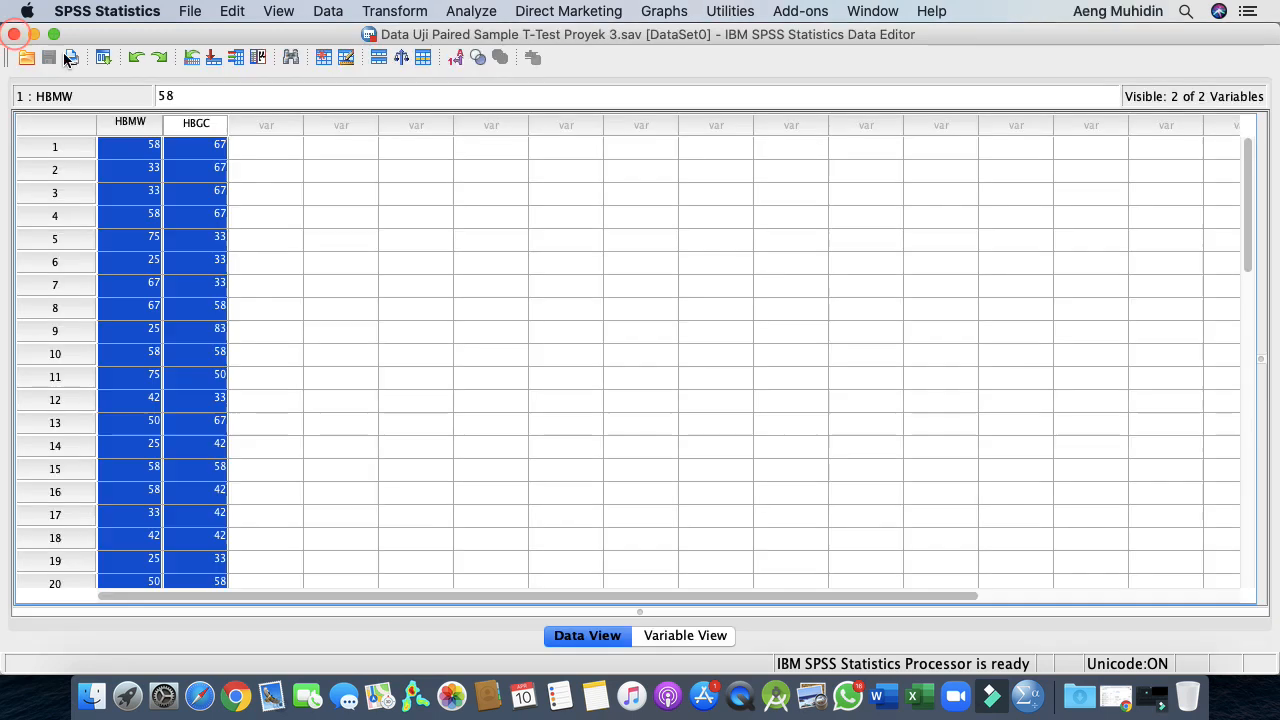
Step: Set up a Paired-Samples T Test with Hasil Belajar Modus Web as Variable1 and Hasil Belajar Google Classroom as Variable2
click(357, 228)
click(313, 172)
click(135, 170)
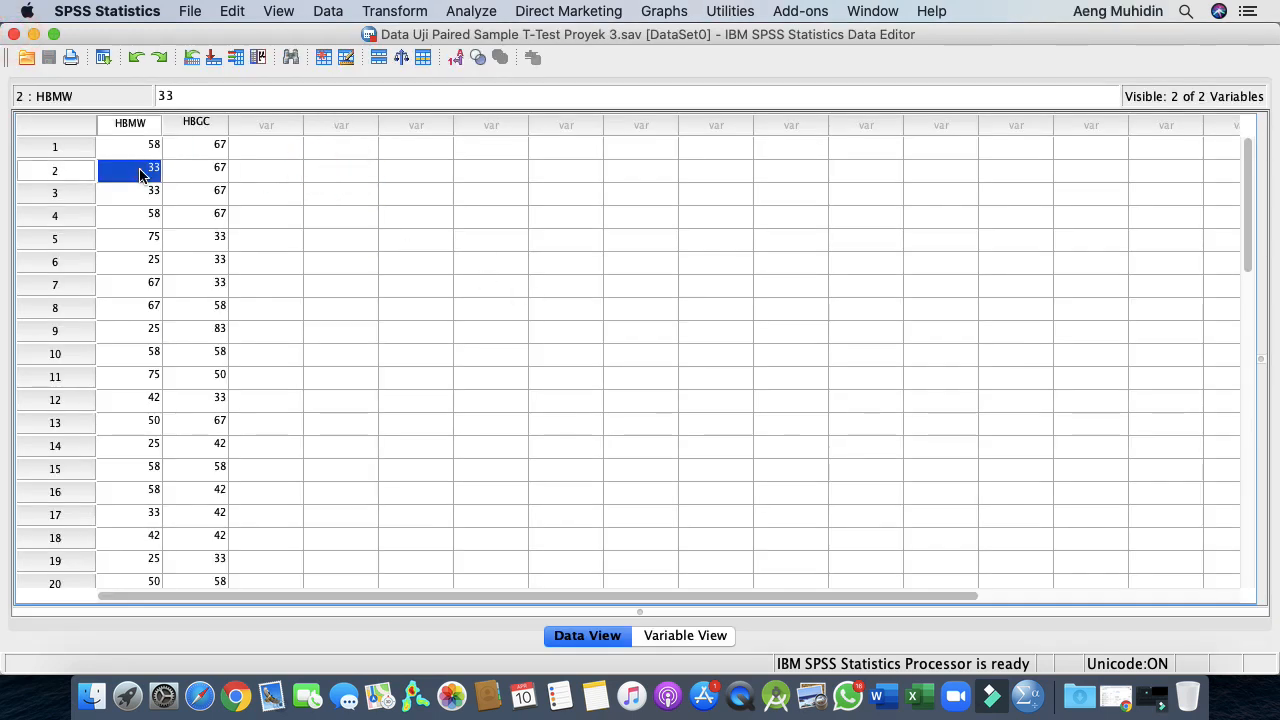
click(470, 11)
mouse_move(600, 92)
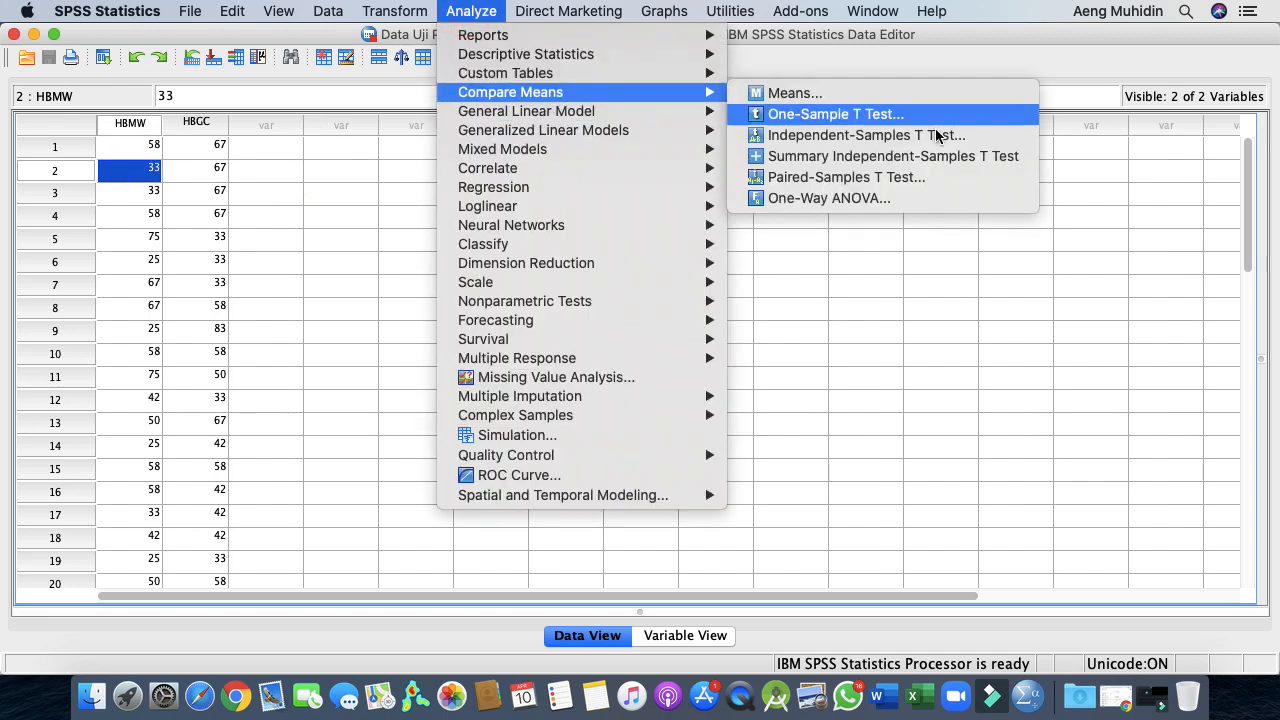
click(884, 179)
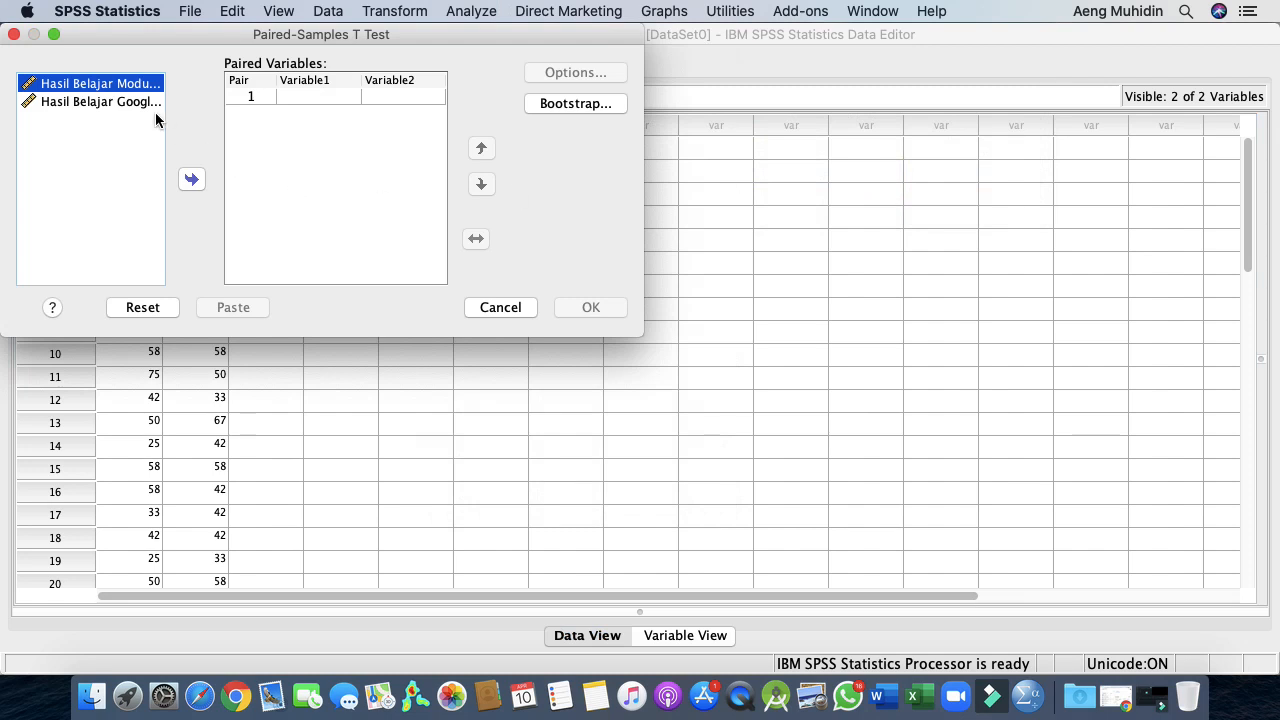
drag(636, 334, 1082, 446)
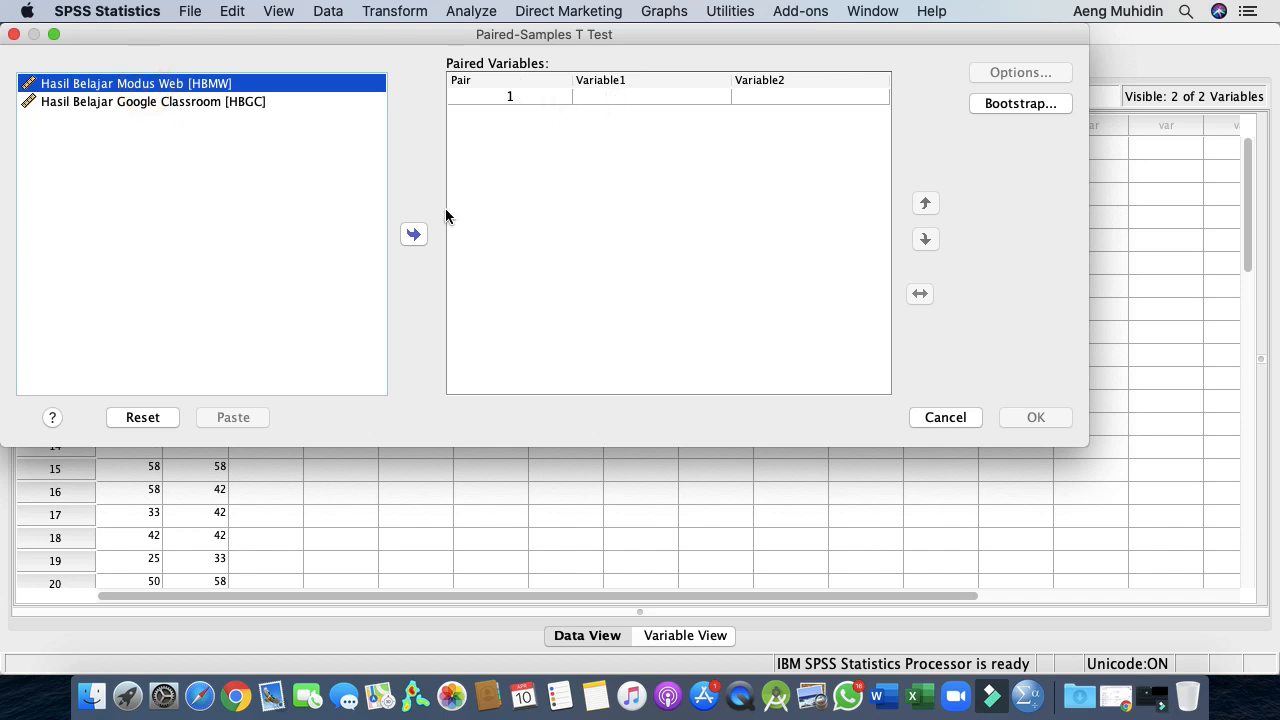
click(415, 234)
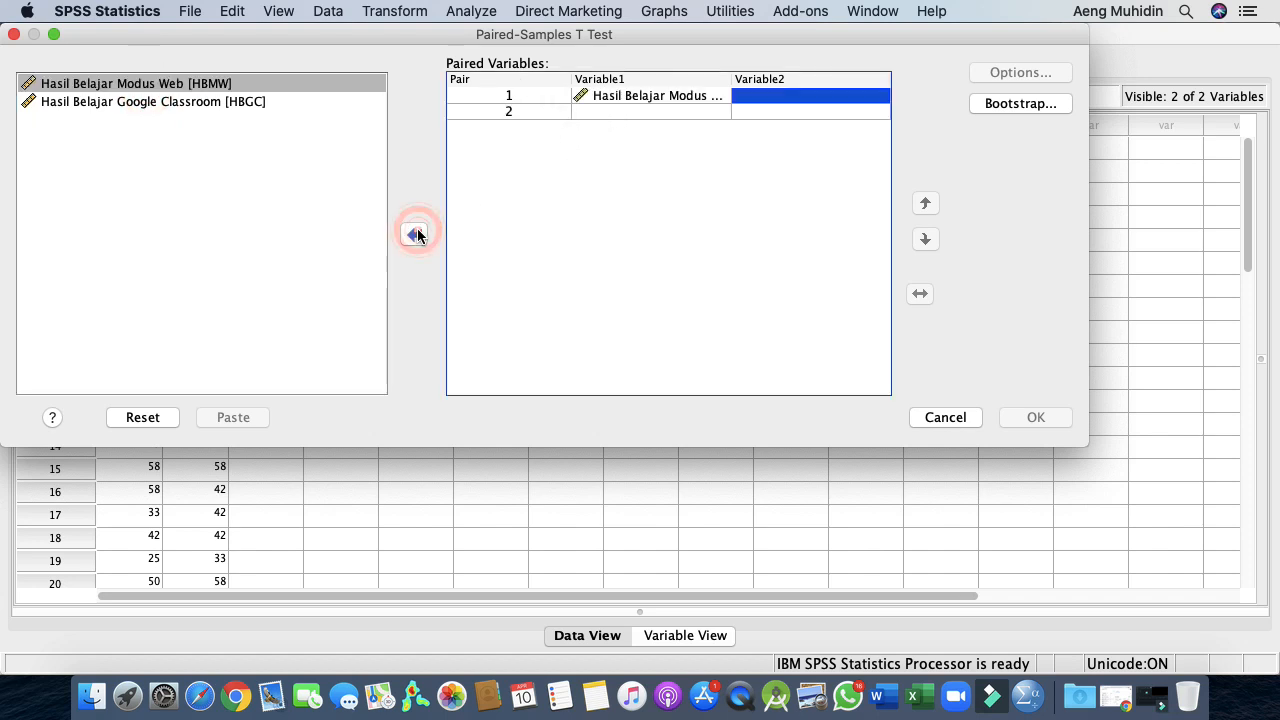
click(182, 102)
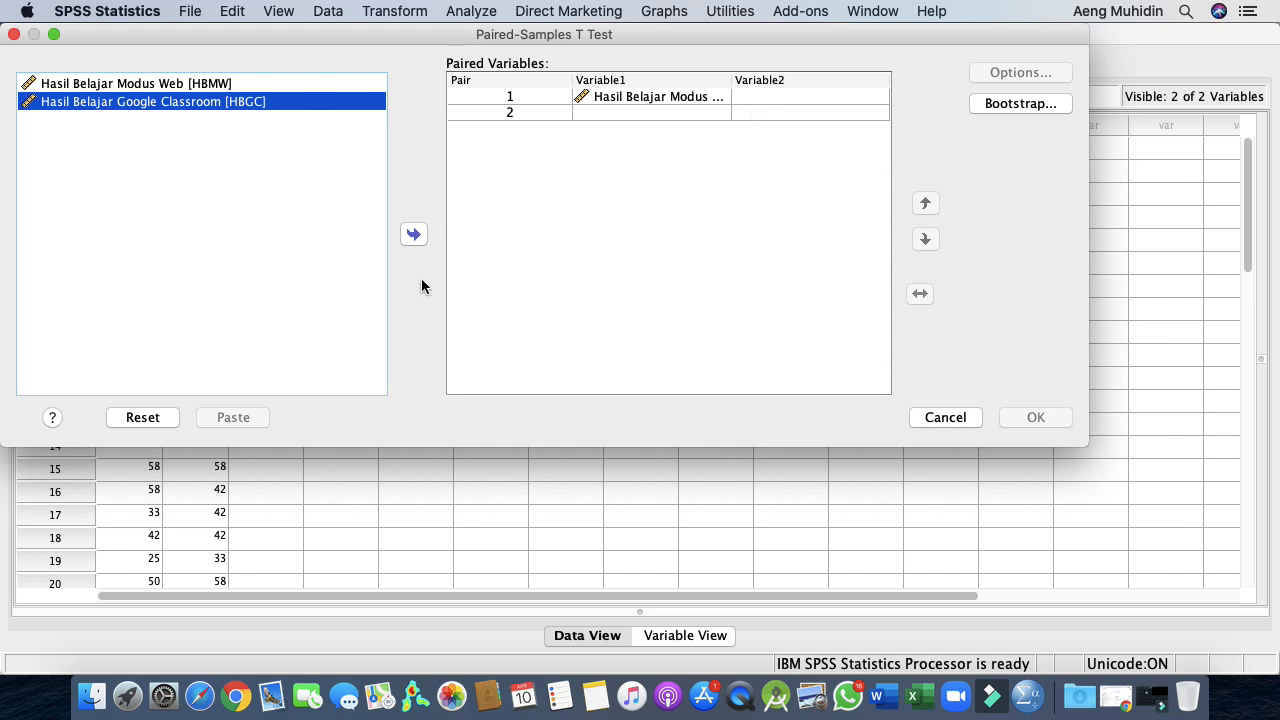
click(414, 235)
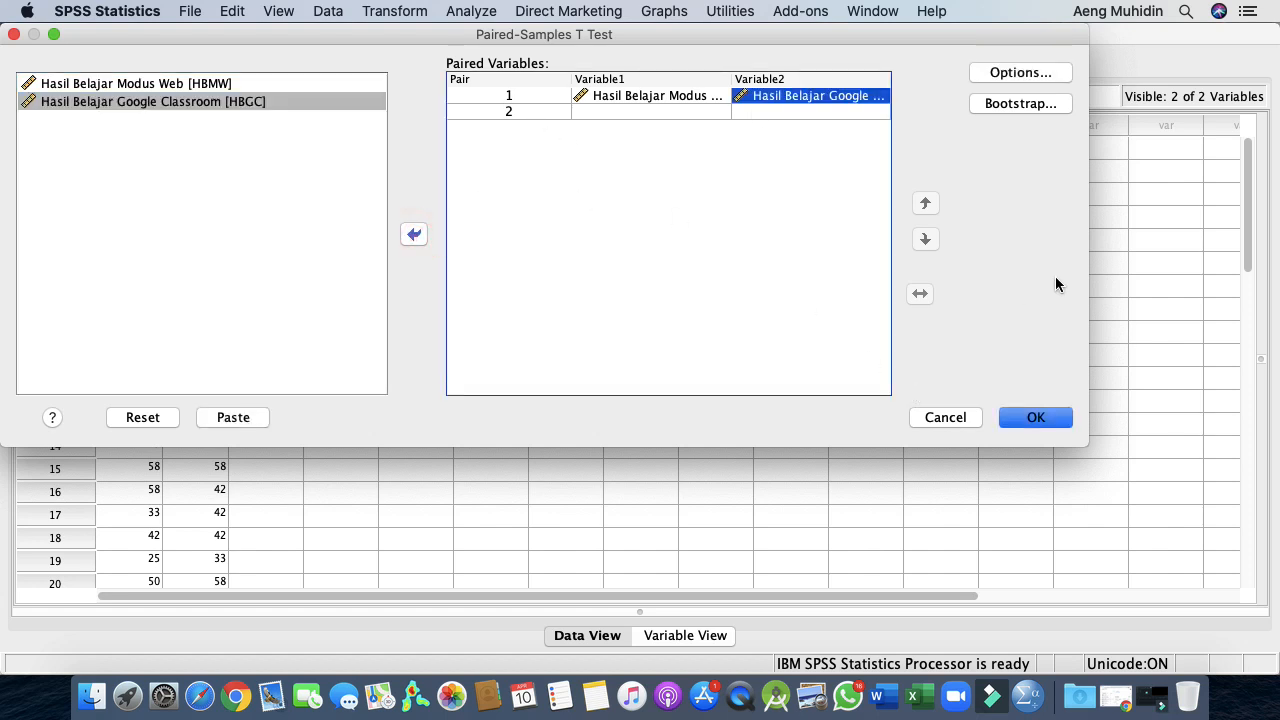
Step: Keep the 95% confidence interval and the analysis-by-analysis exclusion of missing values, and run the paired-samples test
click(1021, 75)
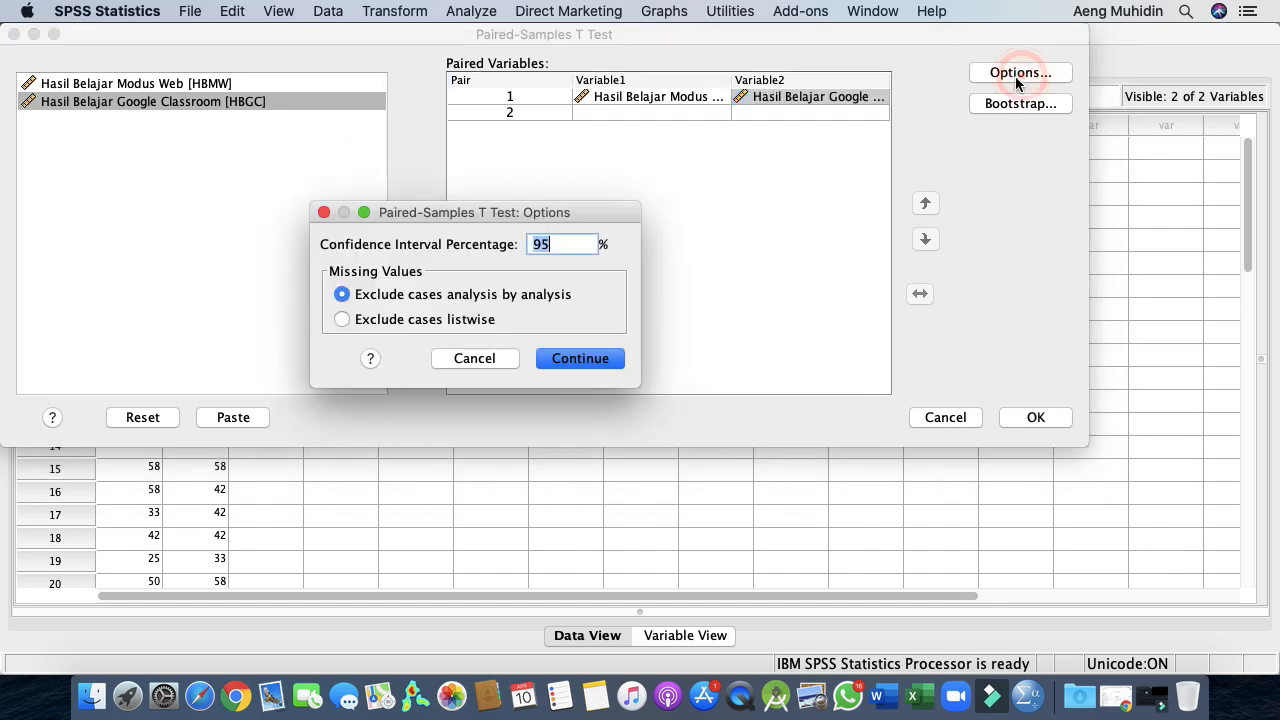
click(569, 360)
click(1035, 417)
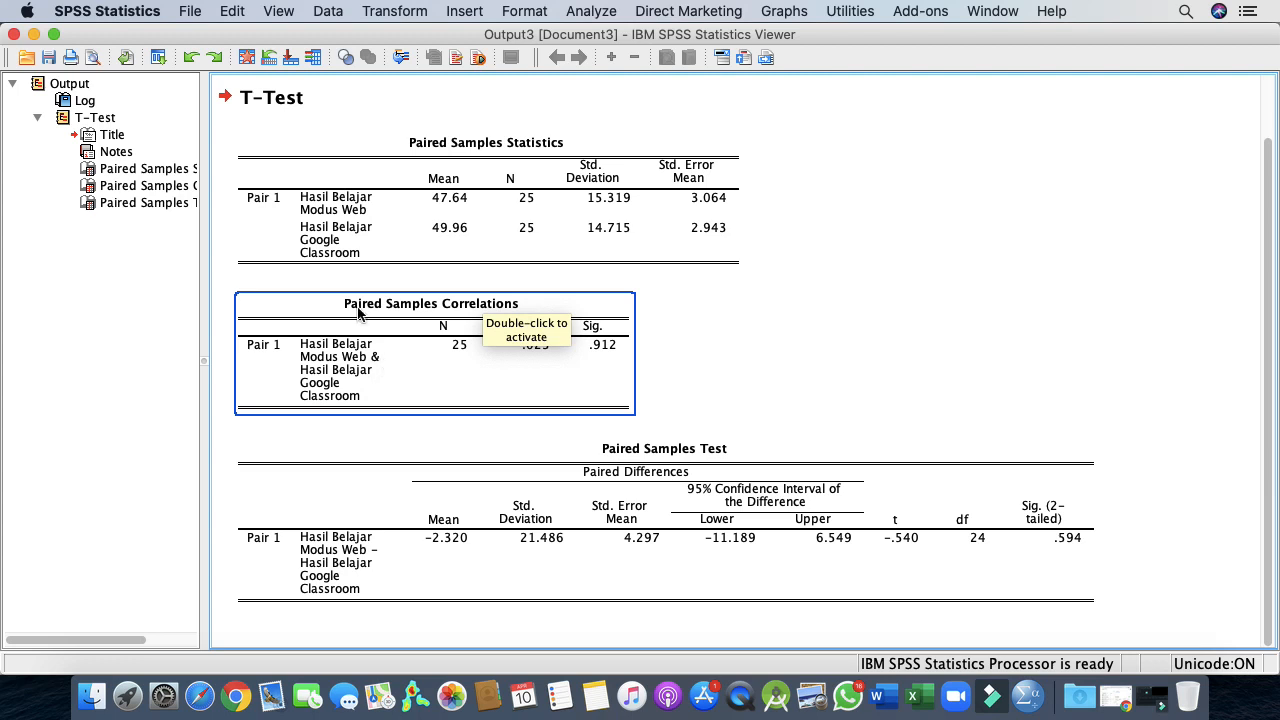
Step: Copy the Paired Samples Statistics table from the T-Test output
right_click(322, 154)
right_click(258, 150)
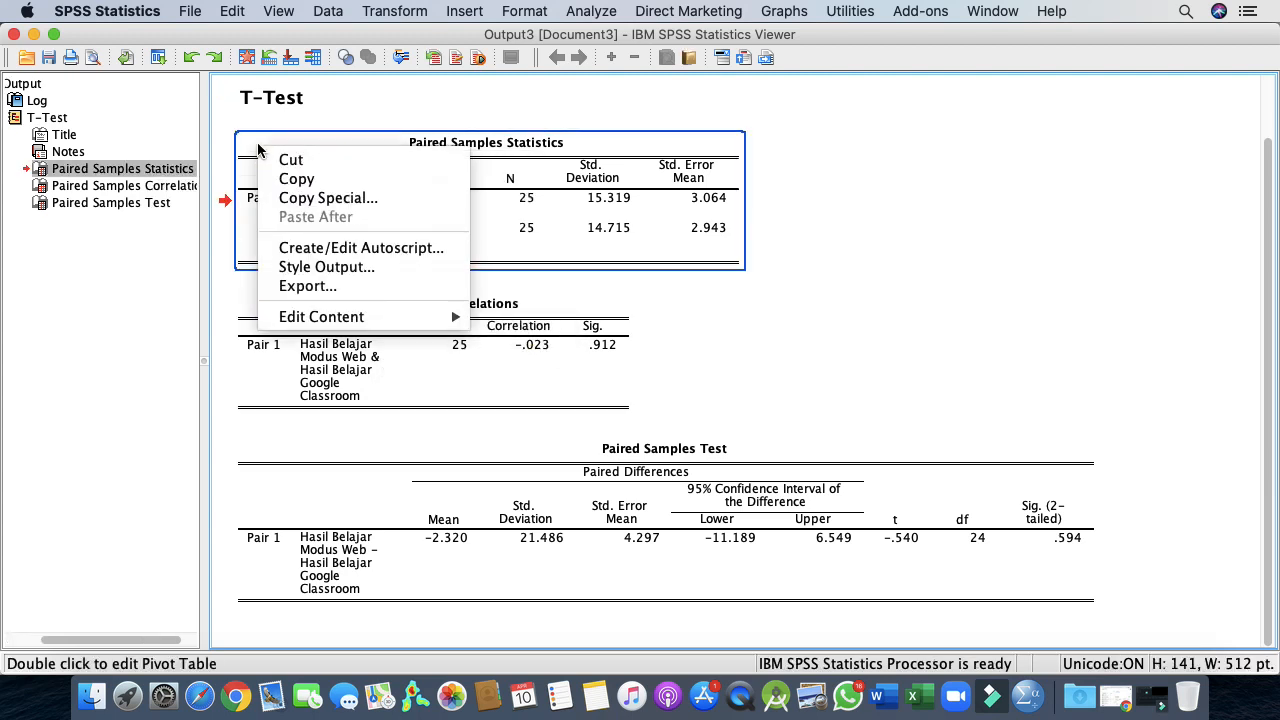
click(295, 181)
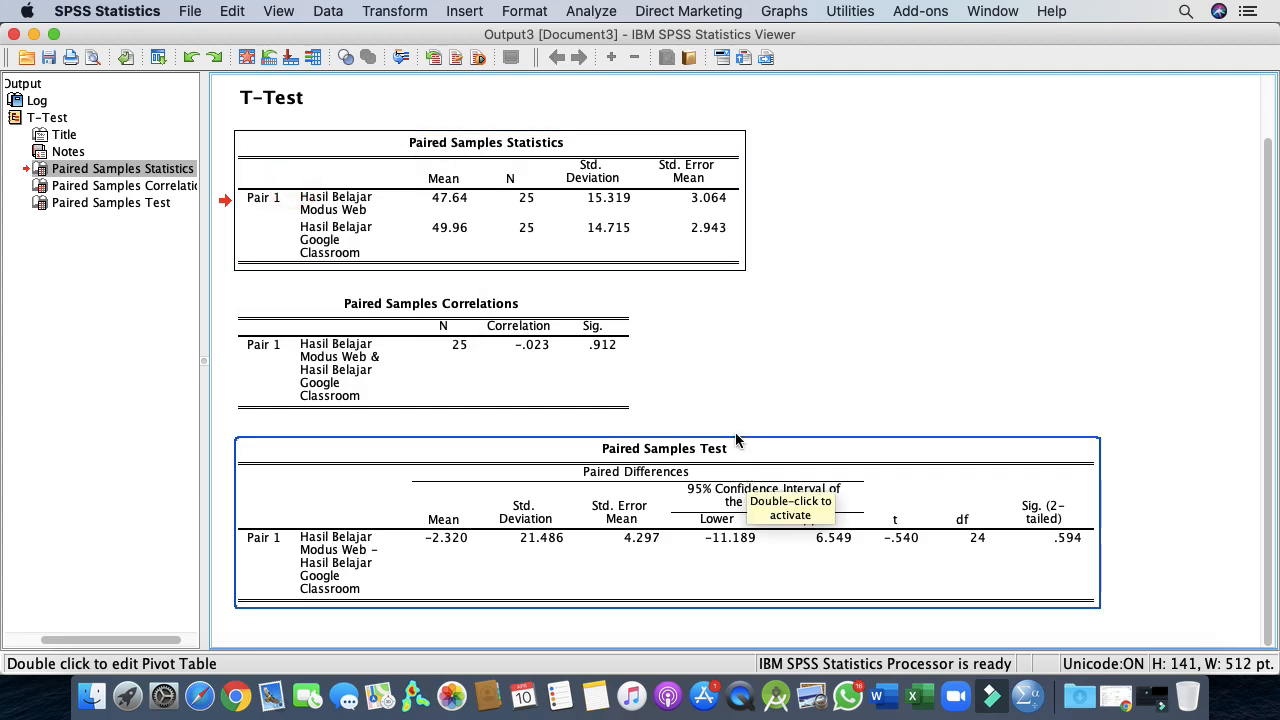
Step: Switch to Word and renumber the two table captions under Uji Hipotesis as Tabel 3.4 and Tabel 3.5
click(877, 697)
scroll(700, 480, down, 2)
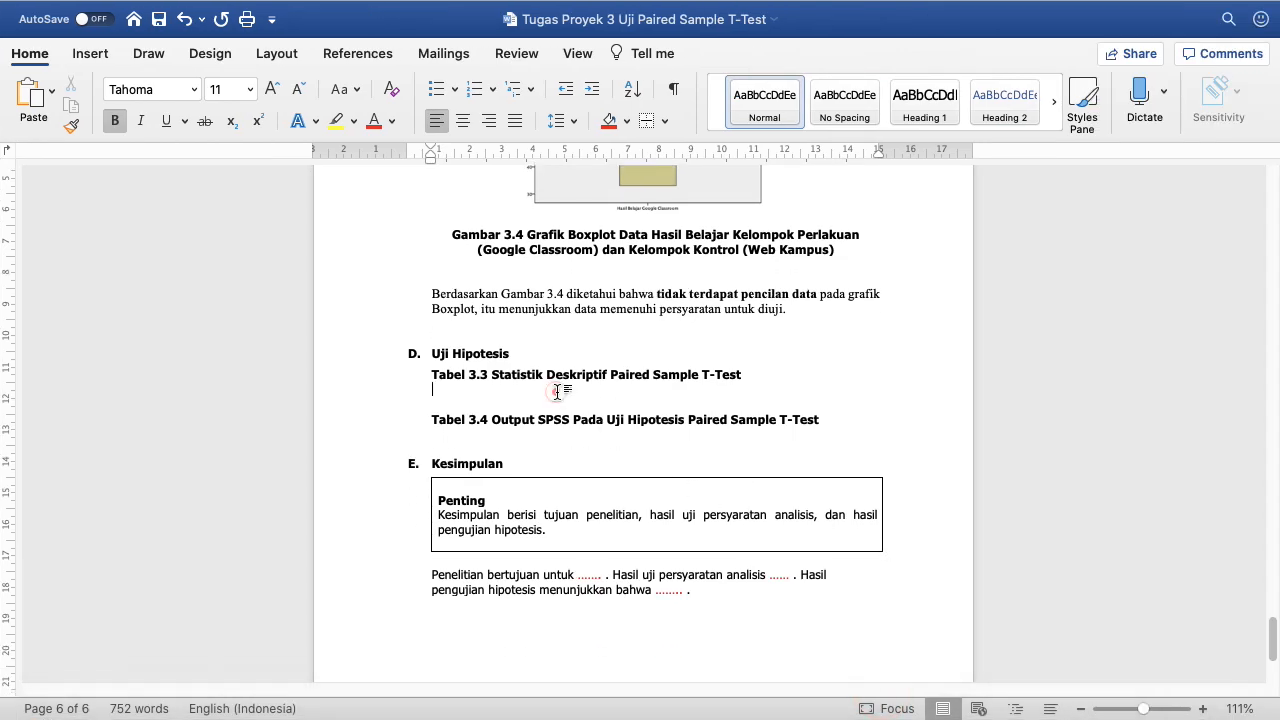
key(Up)
scroll(556, 393, up, 20)
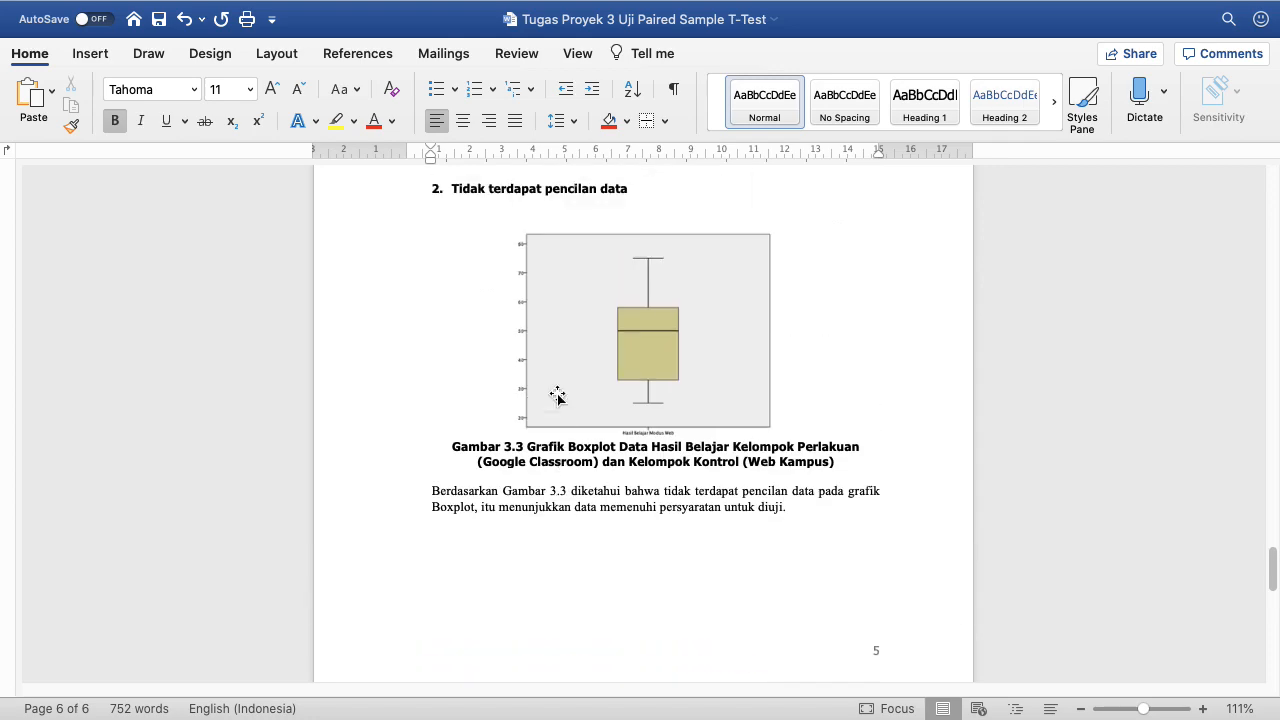
scroll(556, 393, up, 12)
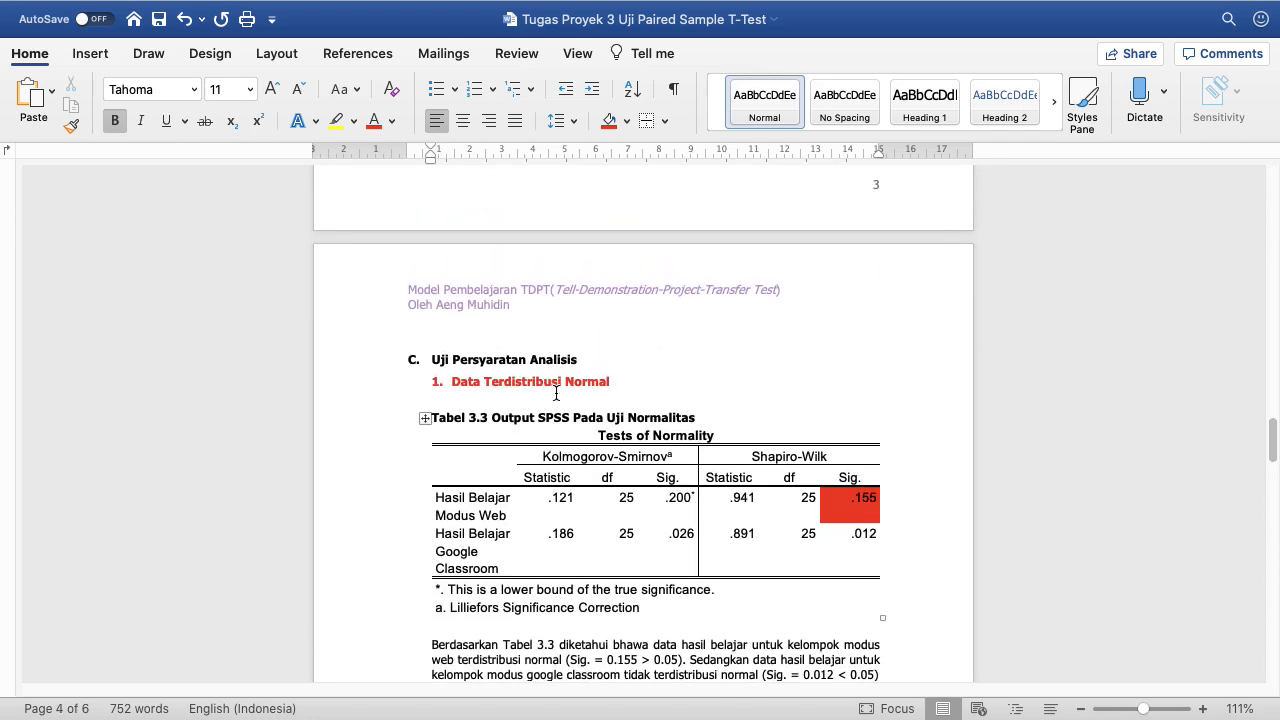
scroll(557, 396, down, 16)
scroll(557, 396, down, 20)
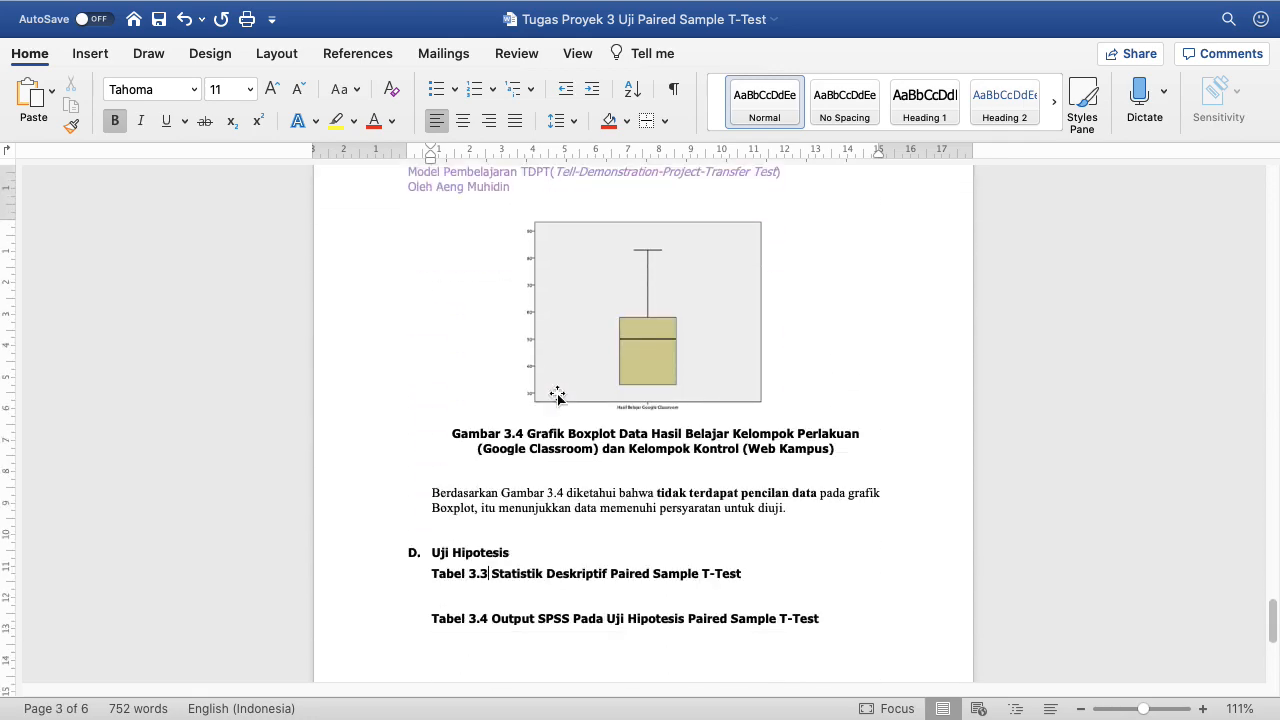
key(BackSpace)
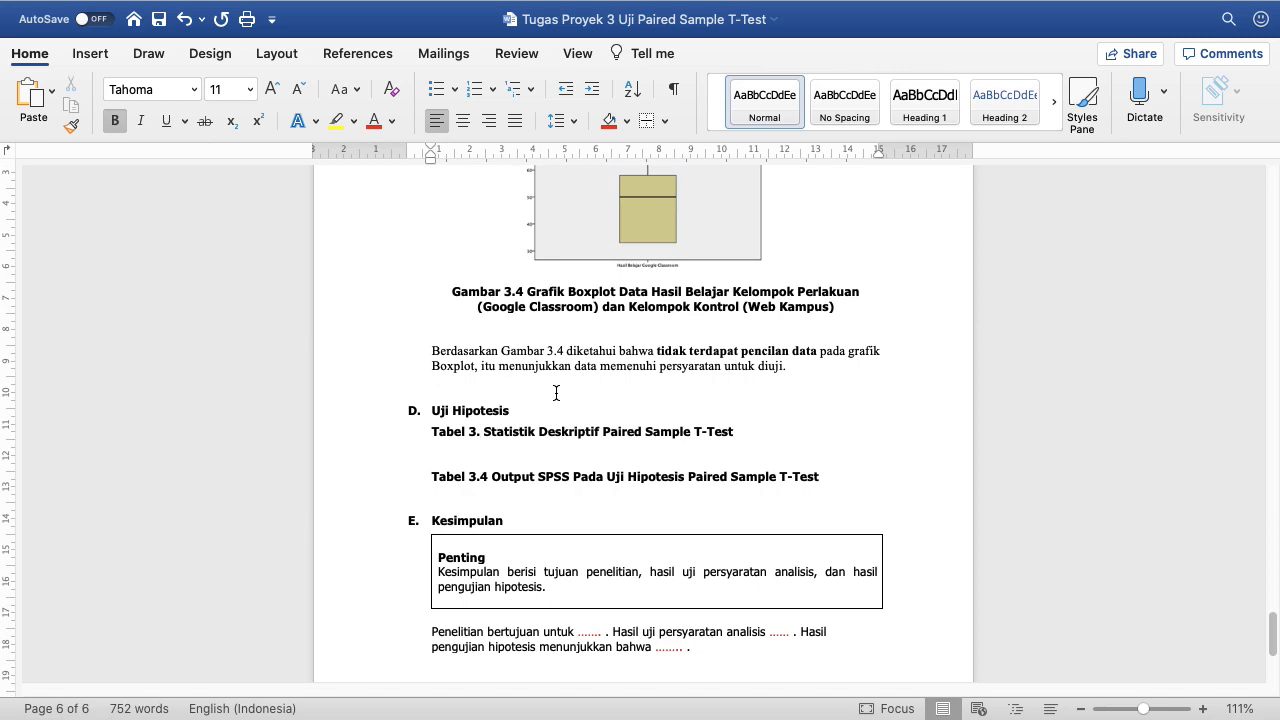
text(4)
key(Down)
key(BackSpace)
text(5)
Step: Try to paste the copied Paired Samples Statistics table between the Tabel 3.4 and Tabel 3.5 captions
key(Up)
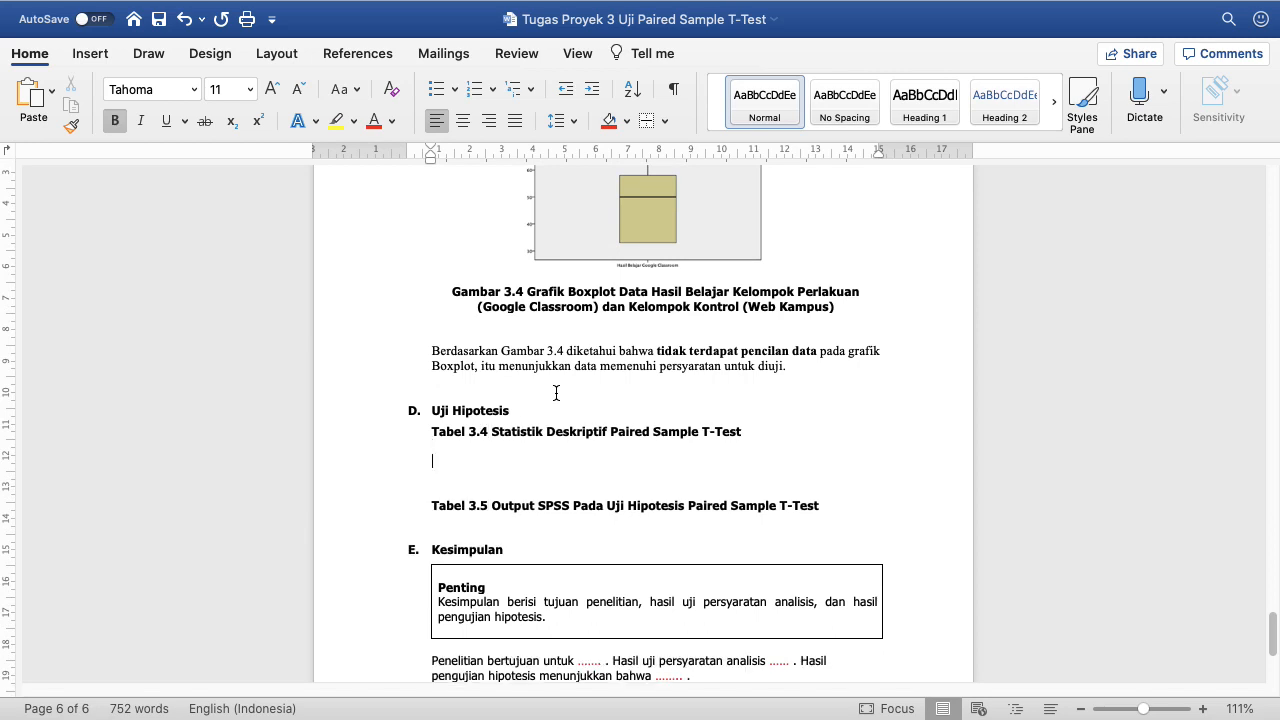
key(super+v)
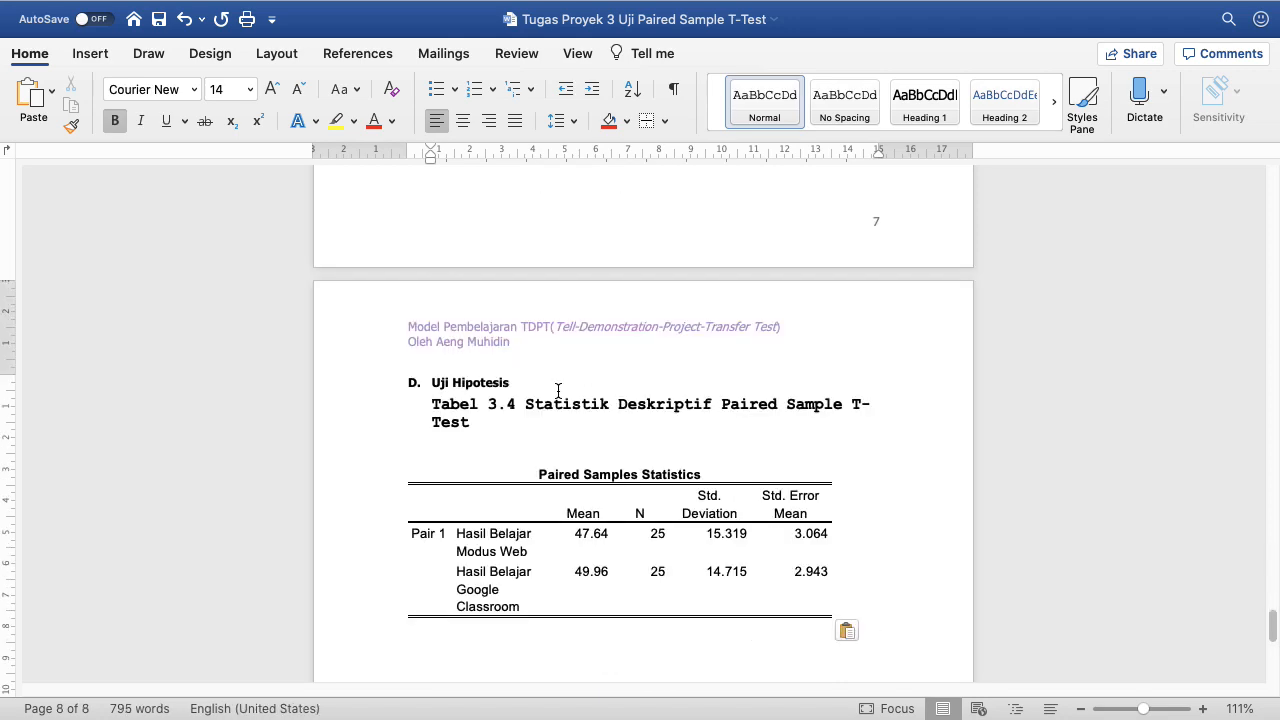
key(super+z)
scroll(525, 360, up, 3)
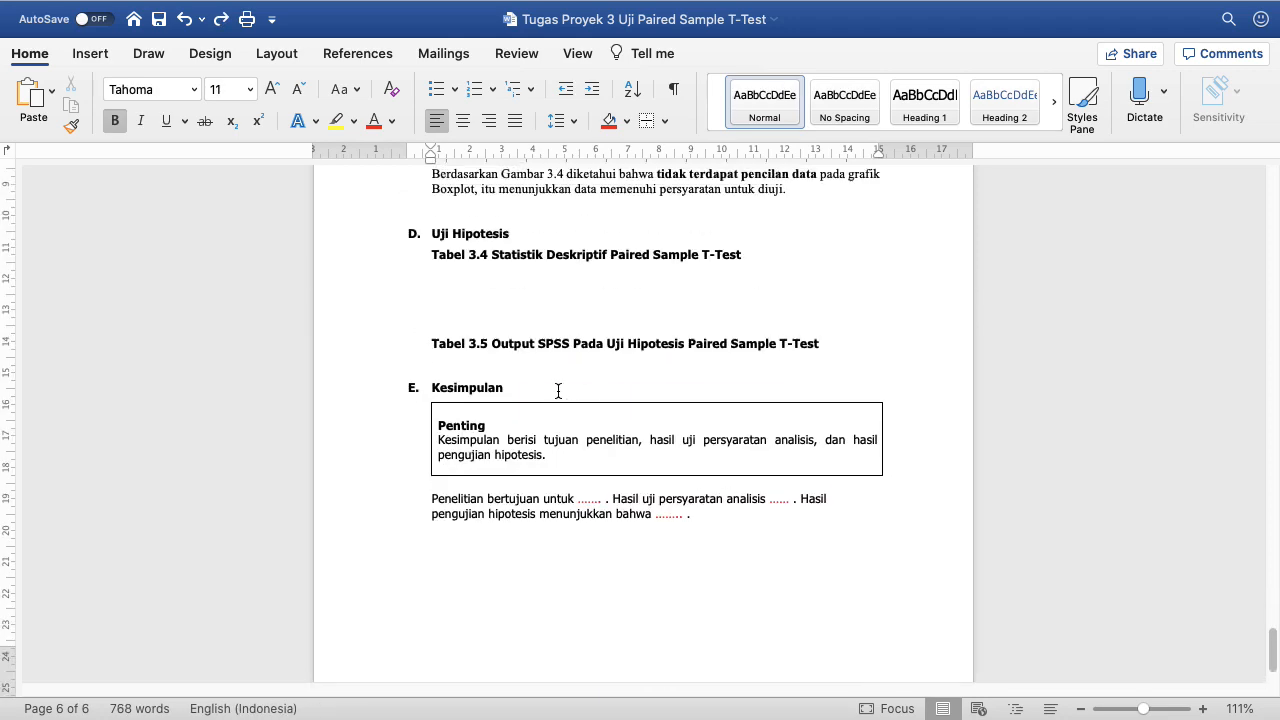
key(super+v)
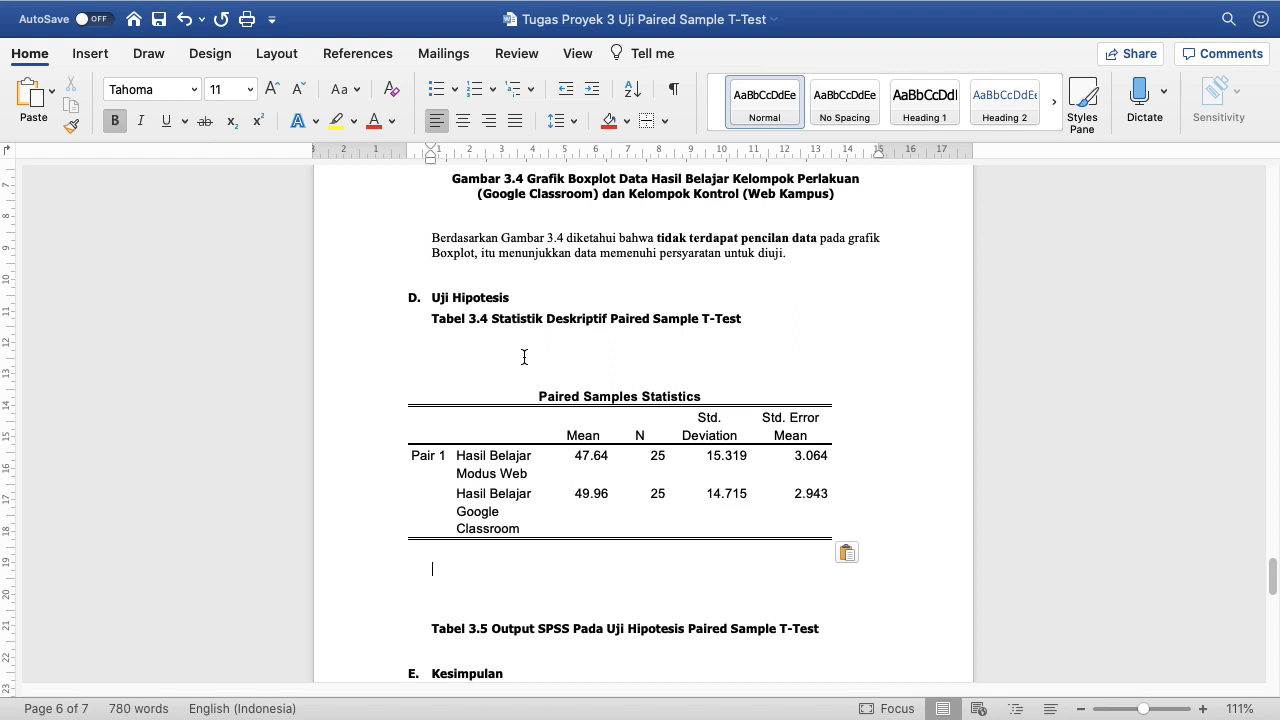
key(super+z)
Step: Insert blank lines below the Tabel 3.4 caption and paste the Paired Samples Statistics table there again
key(Up)
key(Up)
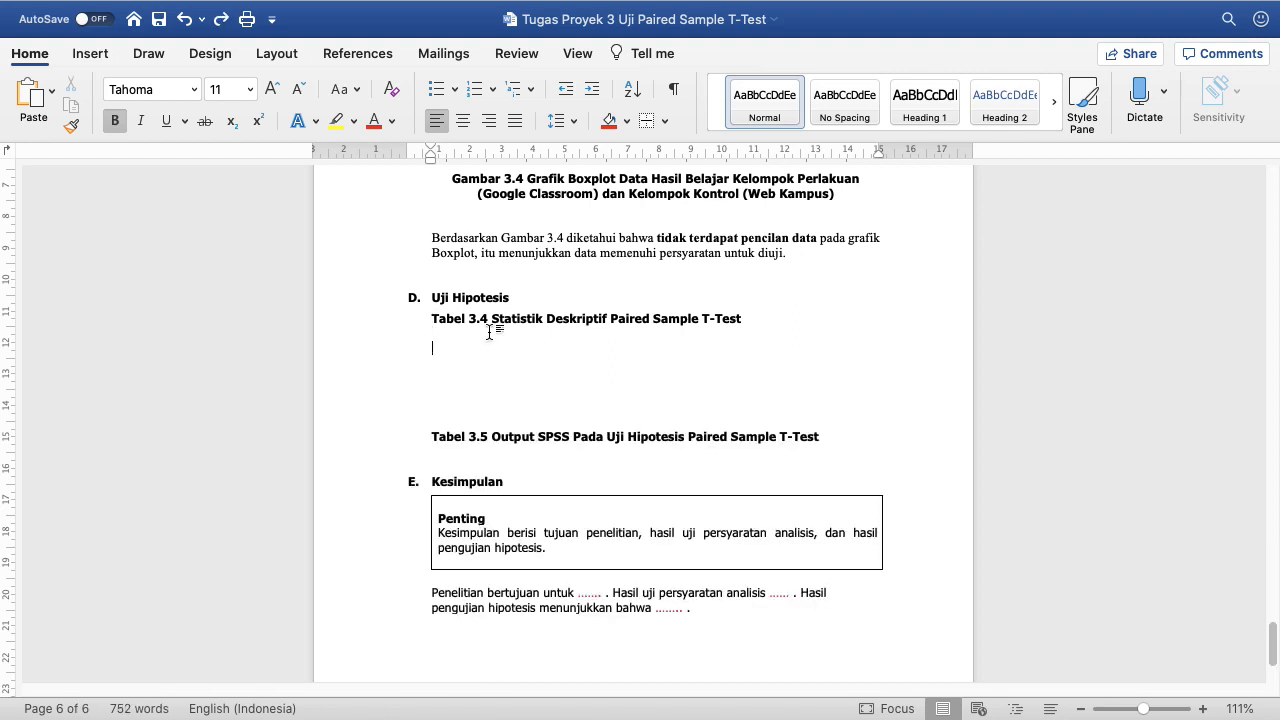
key(Return)
key(Return)
key(Return)
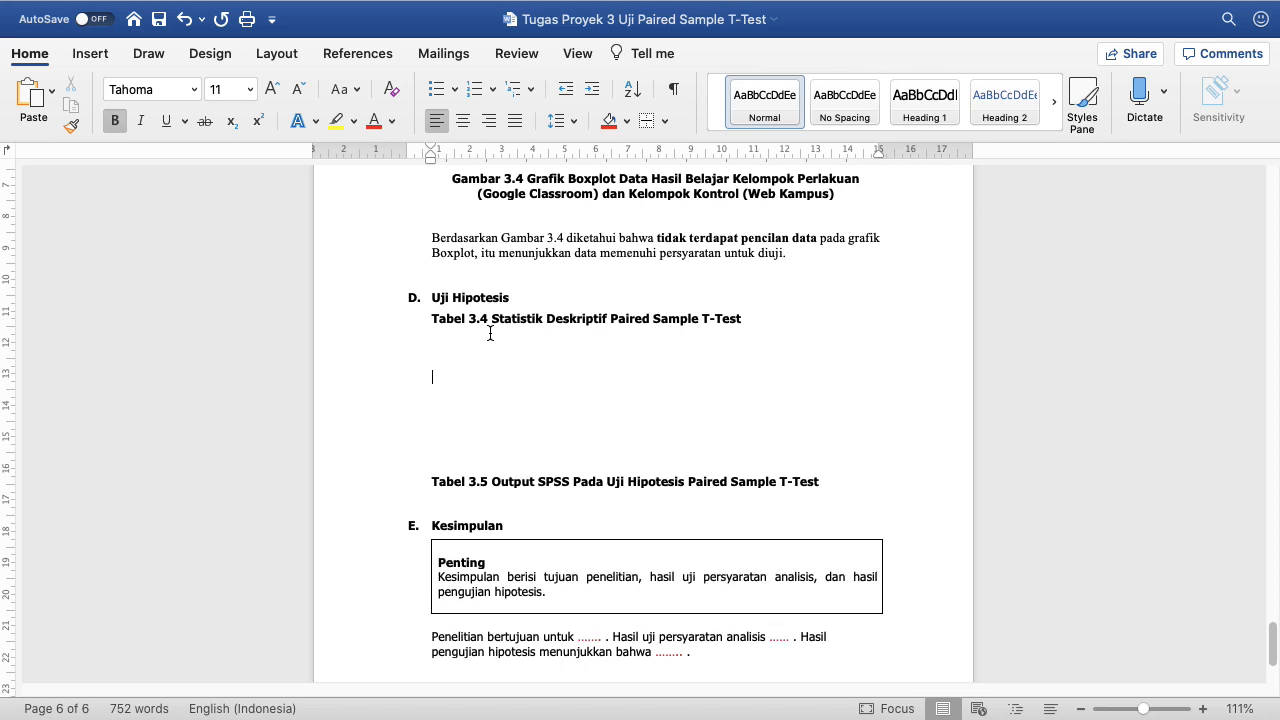
key(super+v)
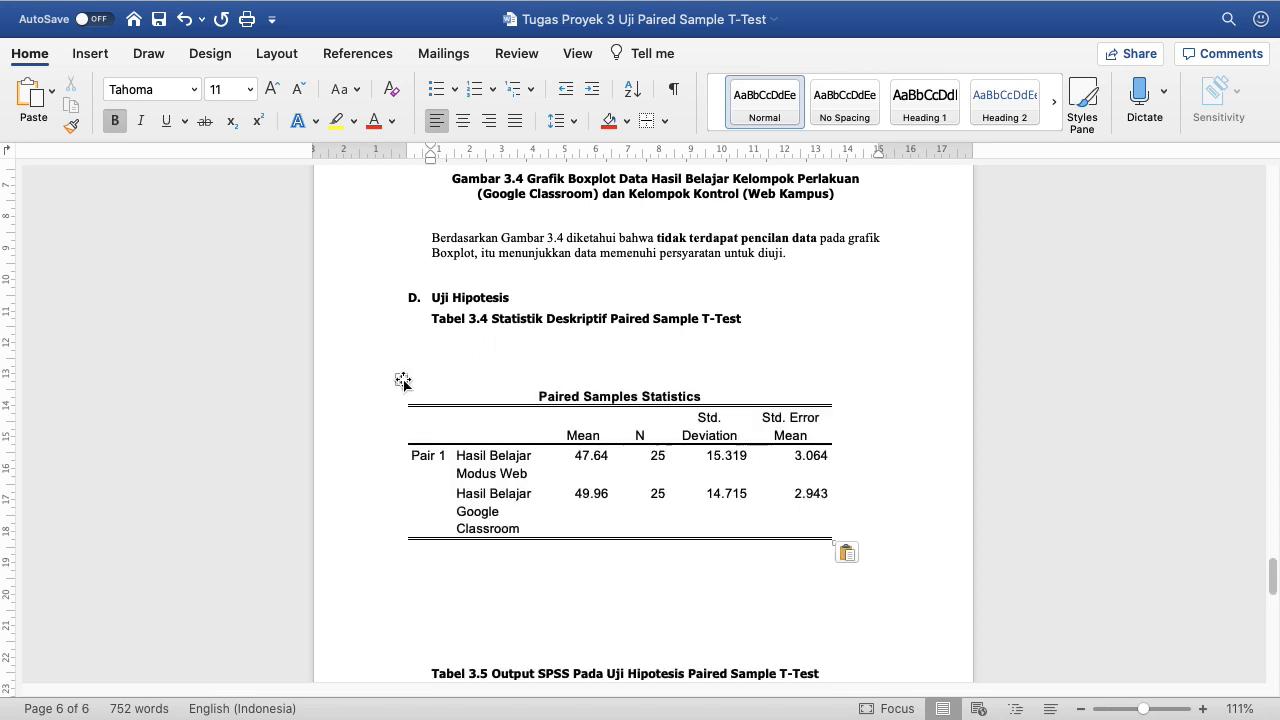
Step: AutoFit the pasted statistics table to the page text width and align its left edge with the Tabel 3.4 caption
click(402, 378)
click(742, 53)
click(590, 100)
click(596, 113)
click(596, 113)
click(629, 137)
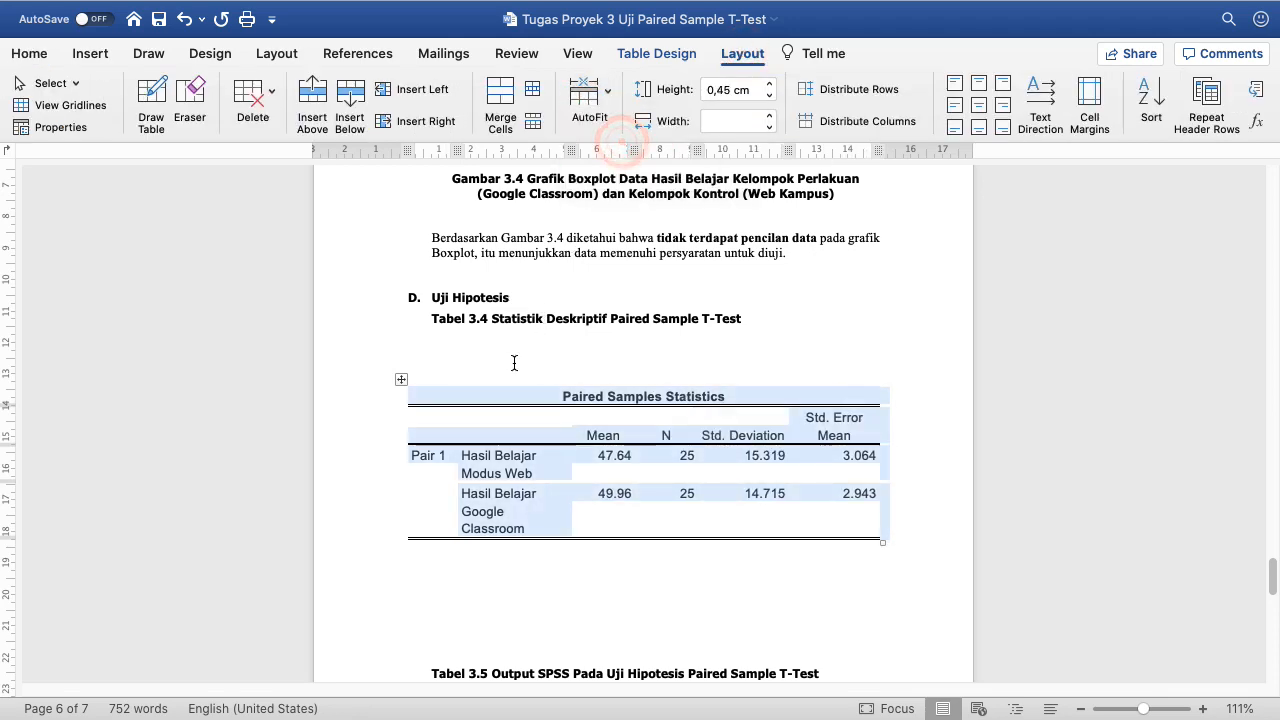
click(508, 377)
drag(408, 430, 436, 430)
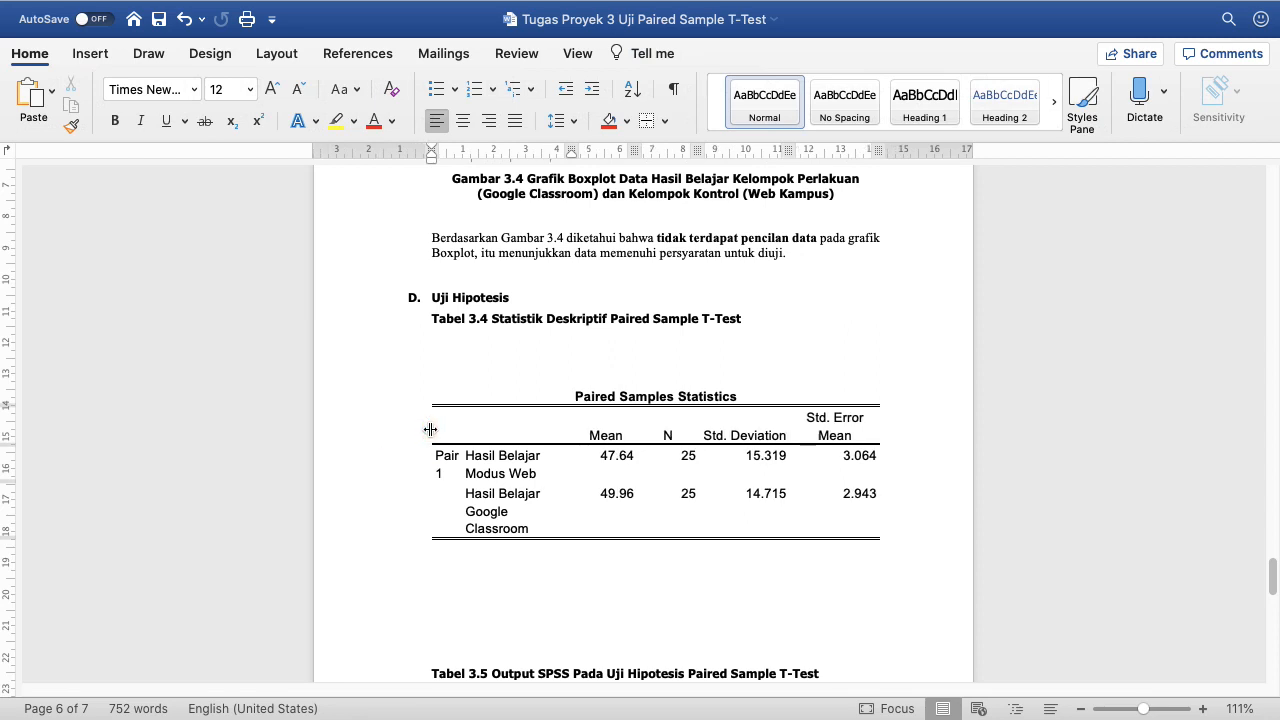
Step: Delete the blank lines between the Tabel 3.4 caption and the statistics table
click(462, 378)
click(458, 367)
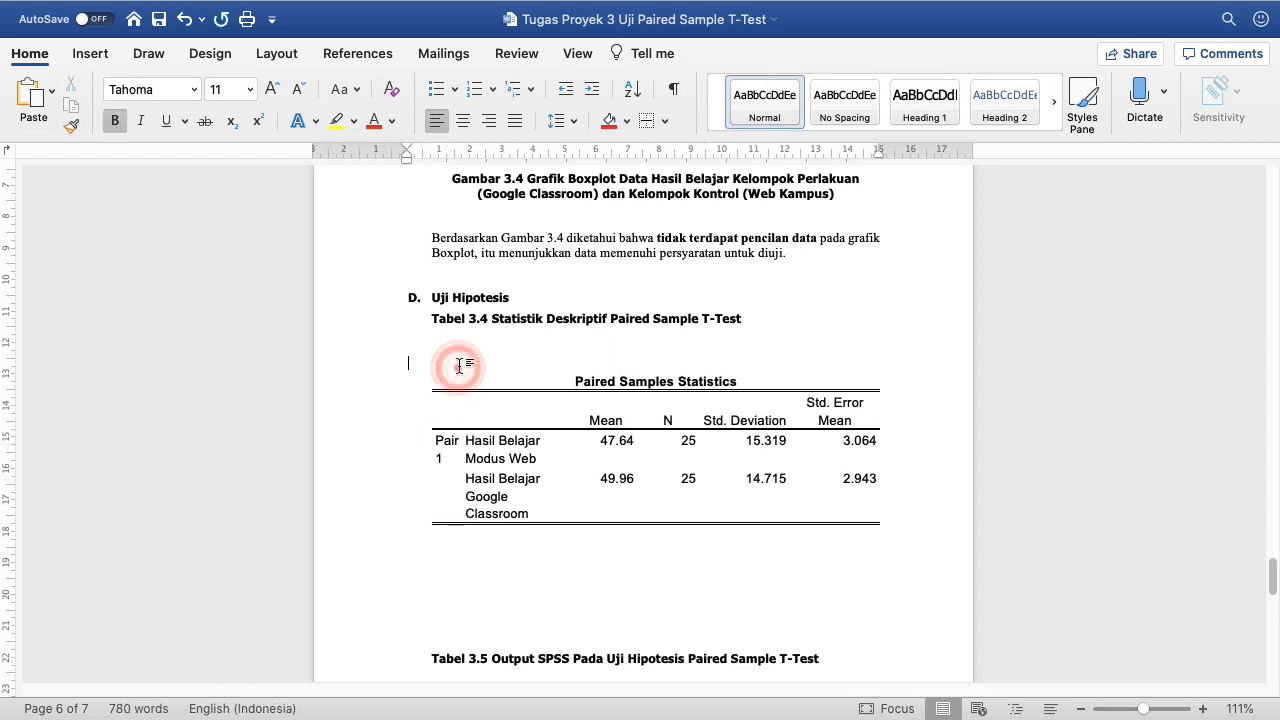
key(BackSpace)
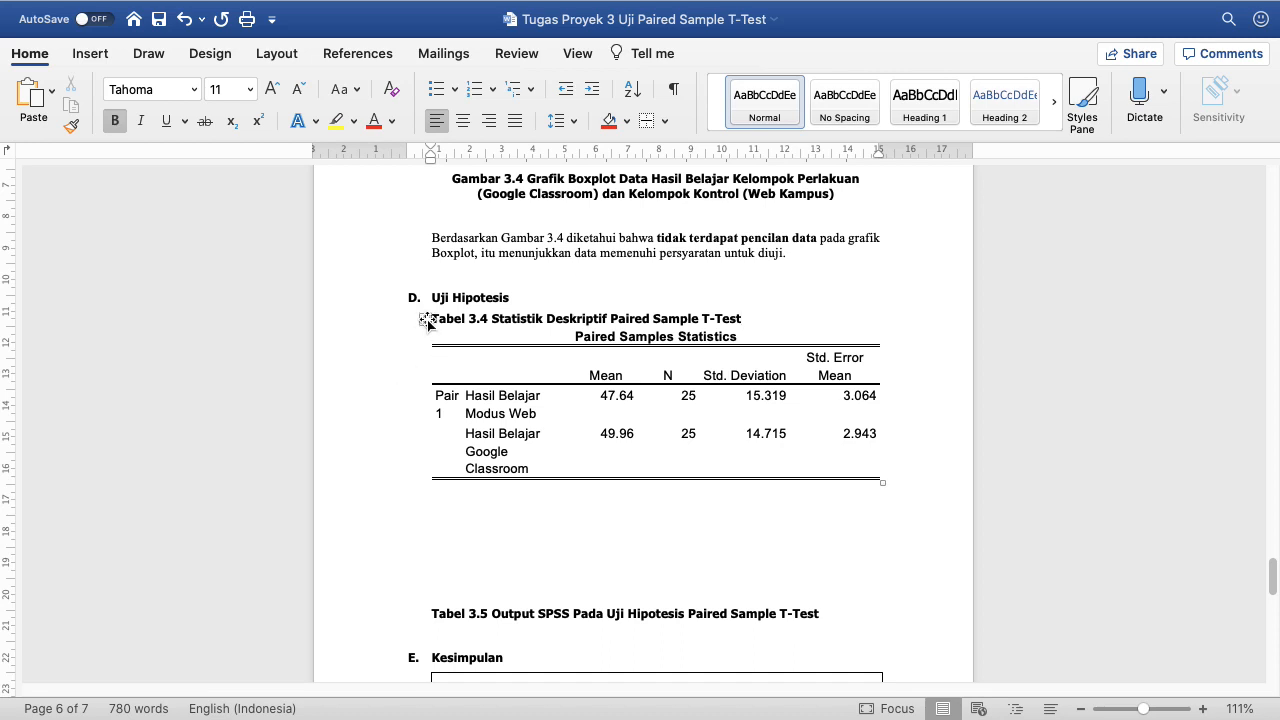
click(425, 322)
click(343, 320)
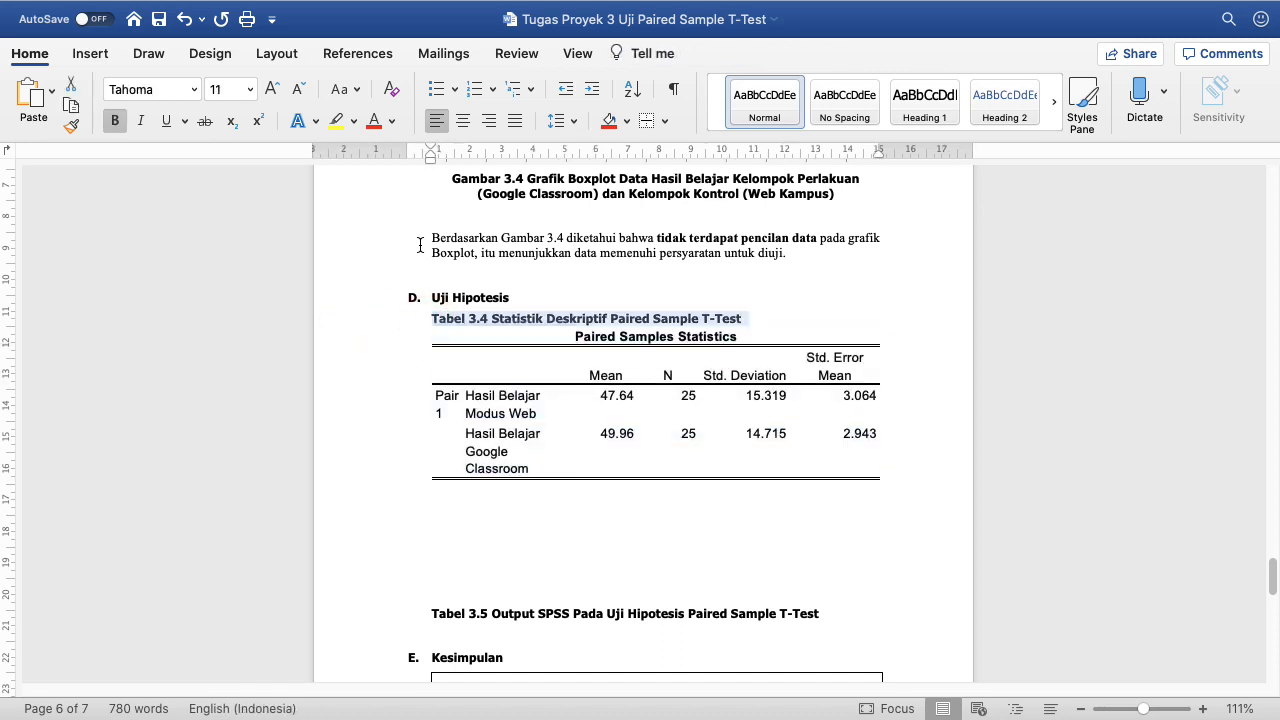
Step: Copy the "Berdasarkan Gambar 3.4" paragraph above Uji Hipotesis and paste it below the statistics table
click(420, 245)
shift+click(802, 255)
key(super+c)
click(492, 518)
key(super+v)
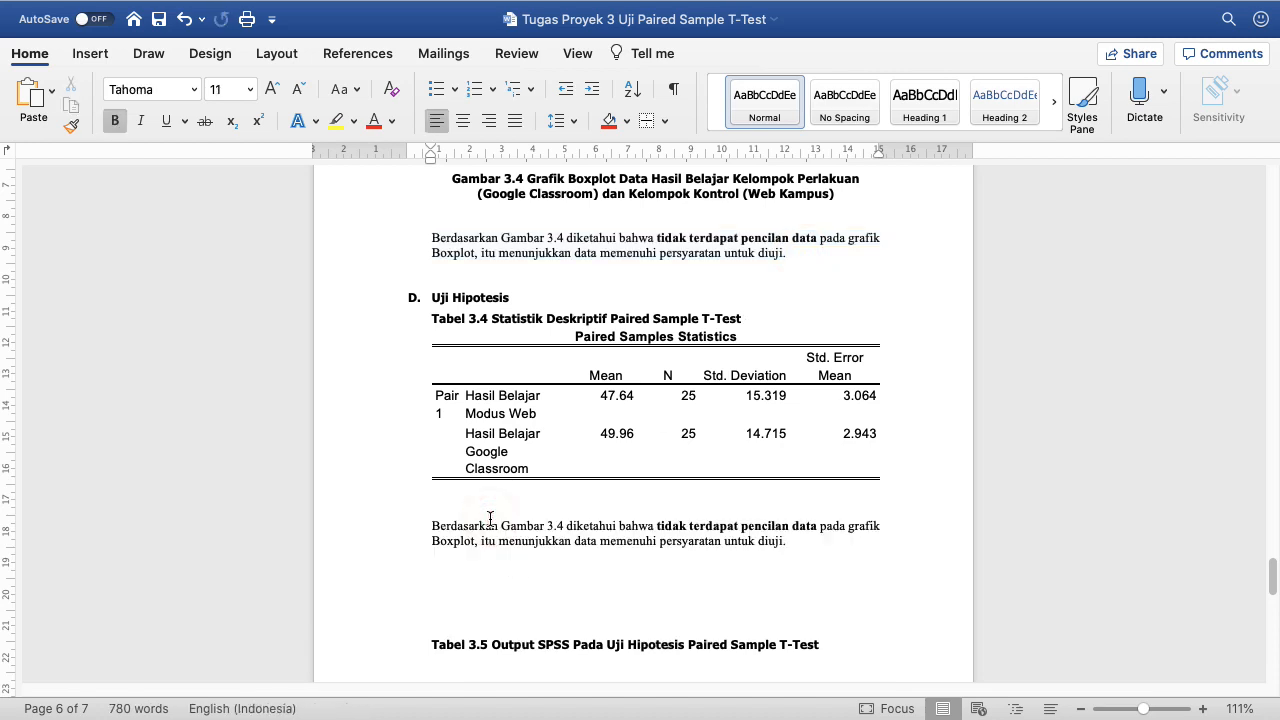
Step: Remove the extra blank line above the pasted paragraph, change "Gambar" to "Tabel" and make "Tabel 3.4" bold
click(471, 503)
key(Delete)
double_click(517, 510)
text(Tabel)
drag(500, 514, 556, 515)
key(super+b)
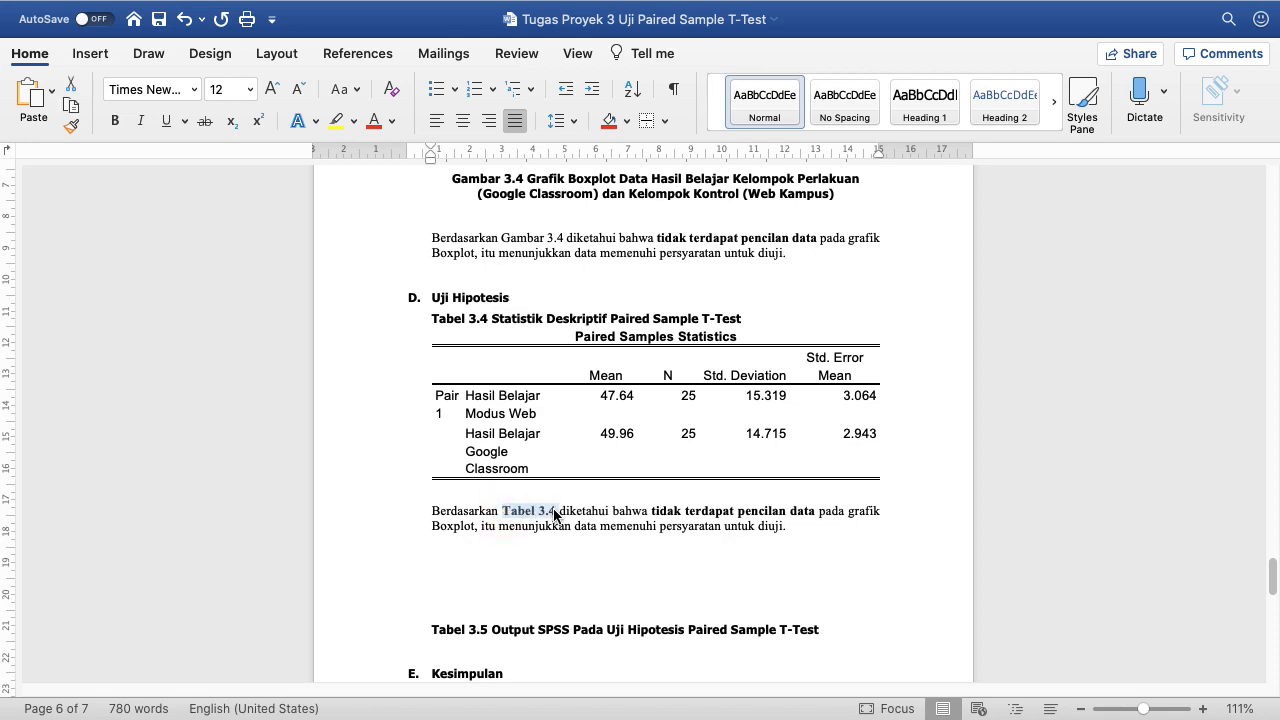
scroll(555, 515, up, 5)
click(529, 515)
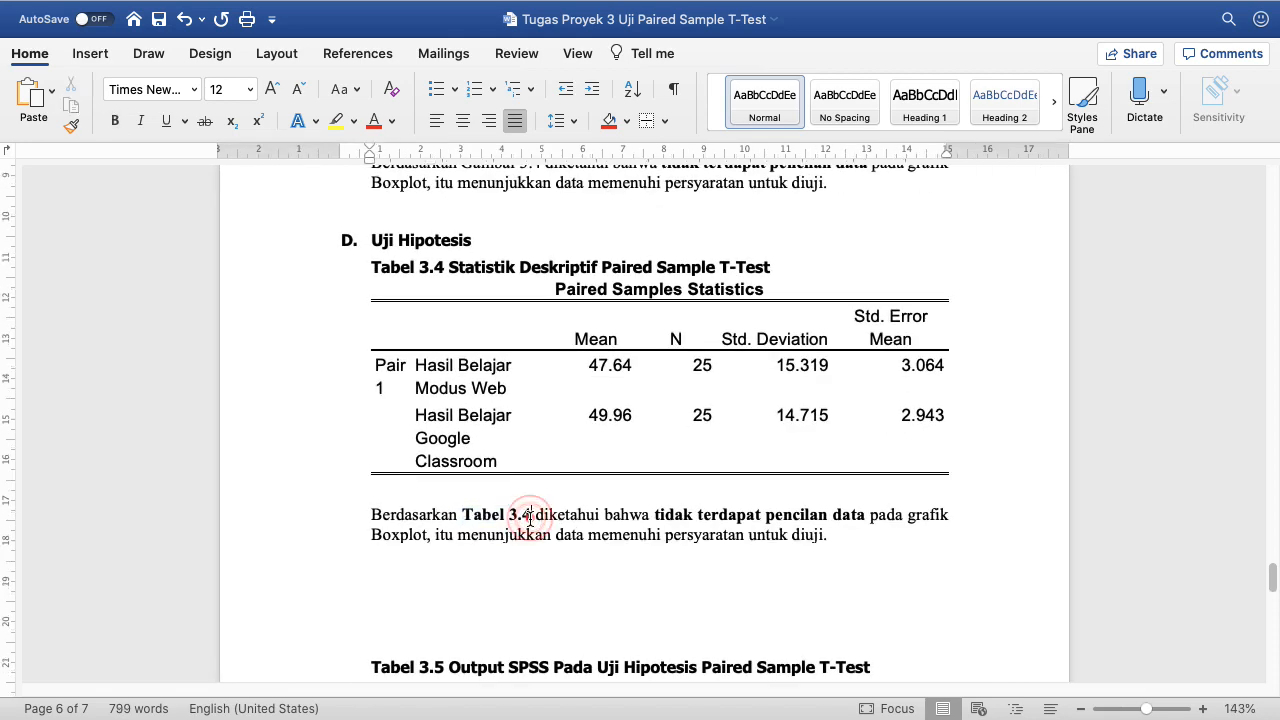
Step: Replace the text after "diketahui bahwa" with "rata-rata hasil belajar siswa yang diperlakukan dengan modus web = 47.64 lebih rendah dibandignkan"
drag(856, 537, 655, 522)
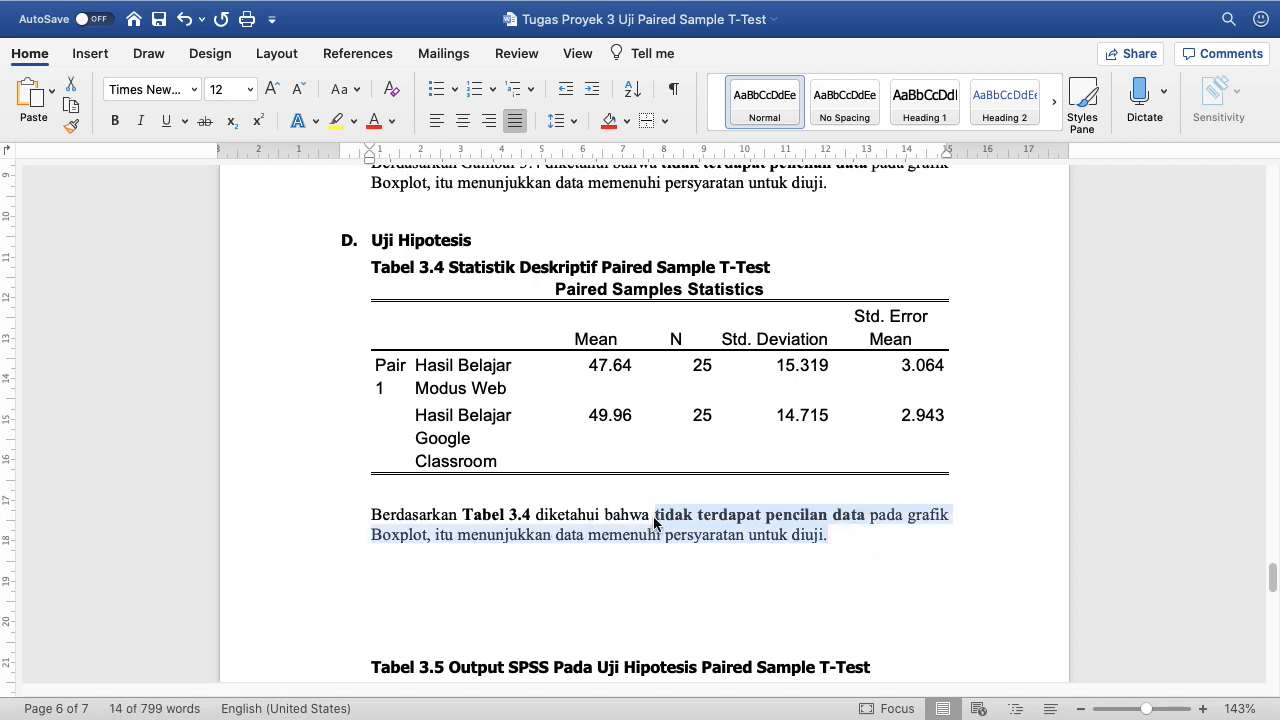
key(BackSpace)
text(rkan Tabel 3.4 diket)
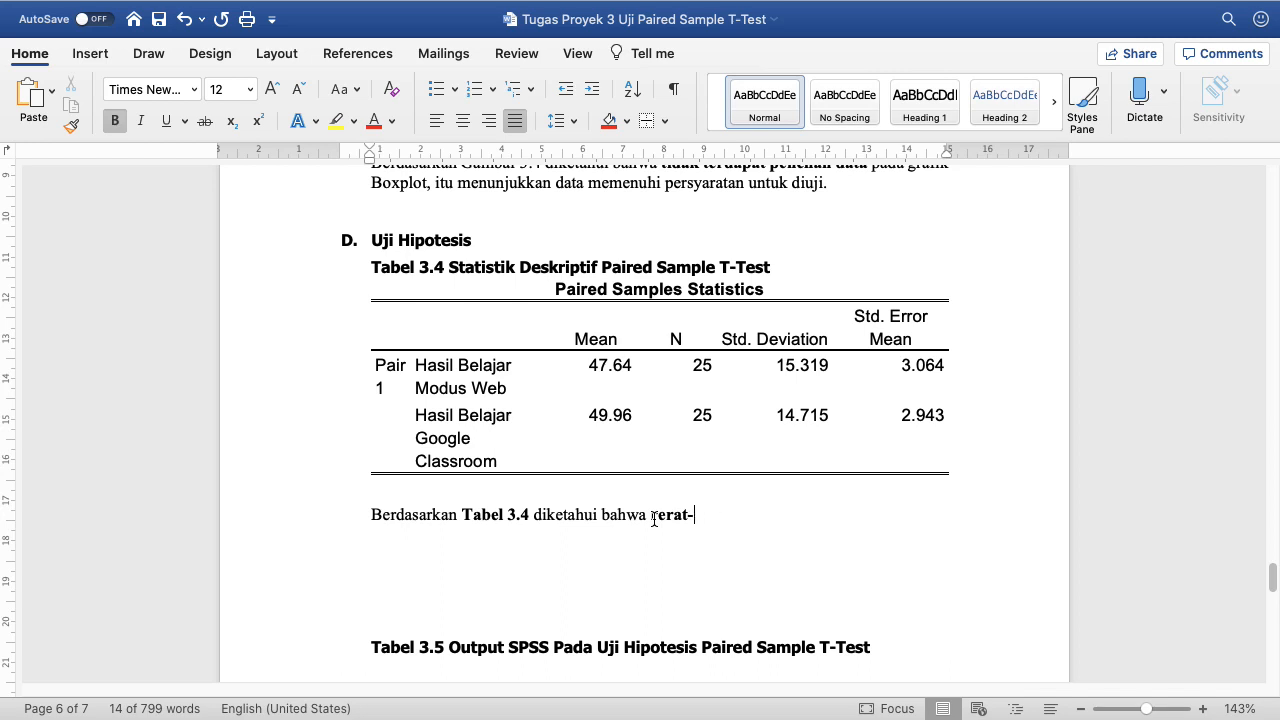
text(ahui bahwa rata-rata hasil belajar siswa yang diperla)
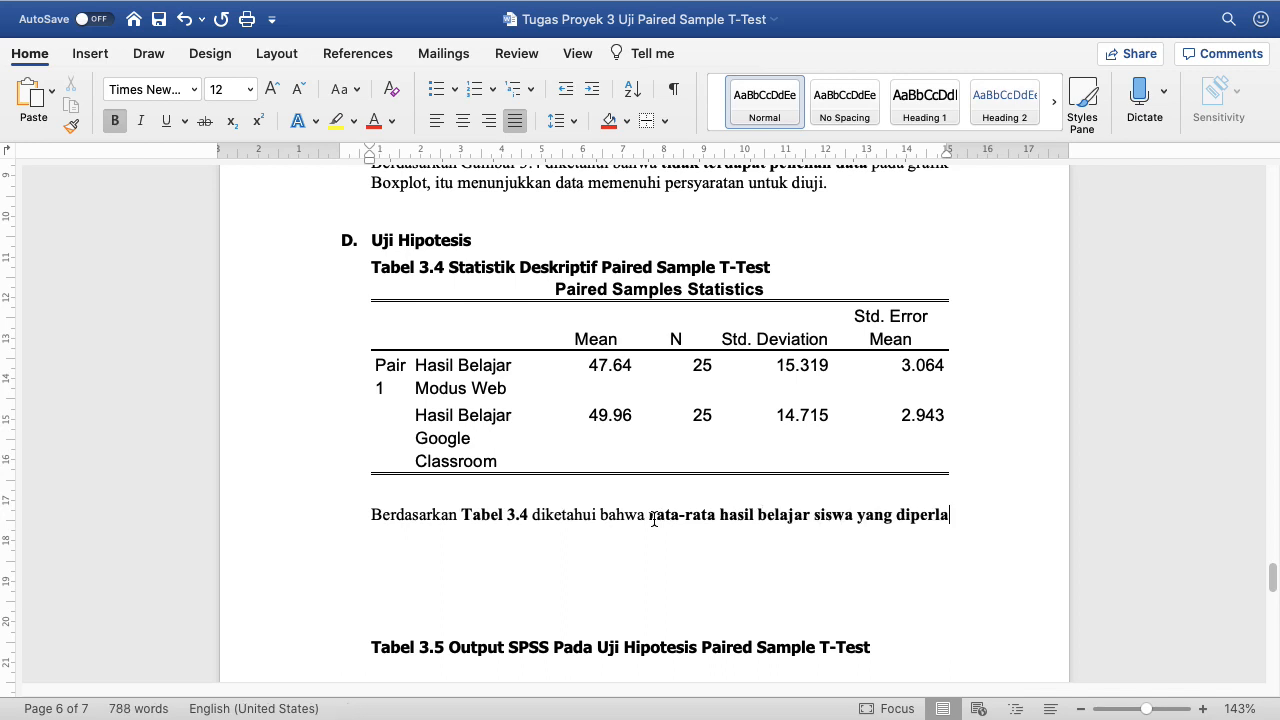
text(kukan dengan modus web = 47.)
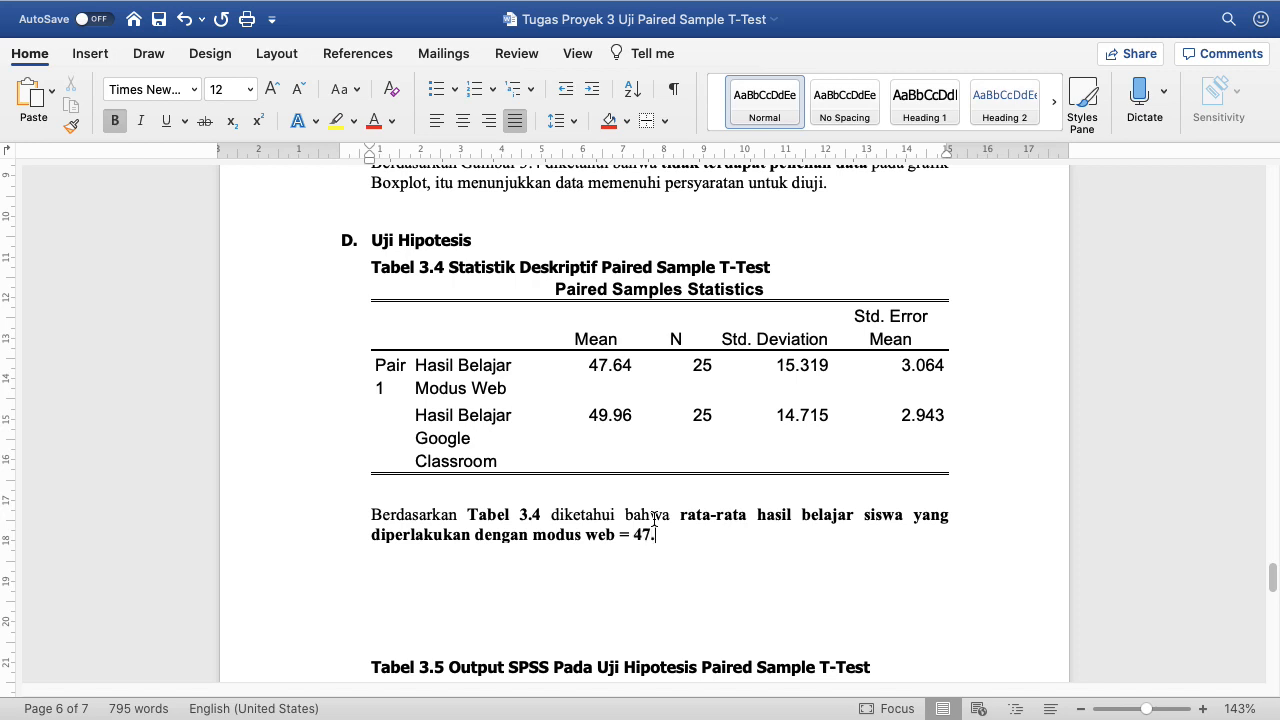
text(64 lebih rendah dibandignkan r)
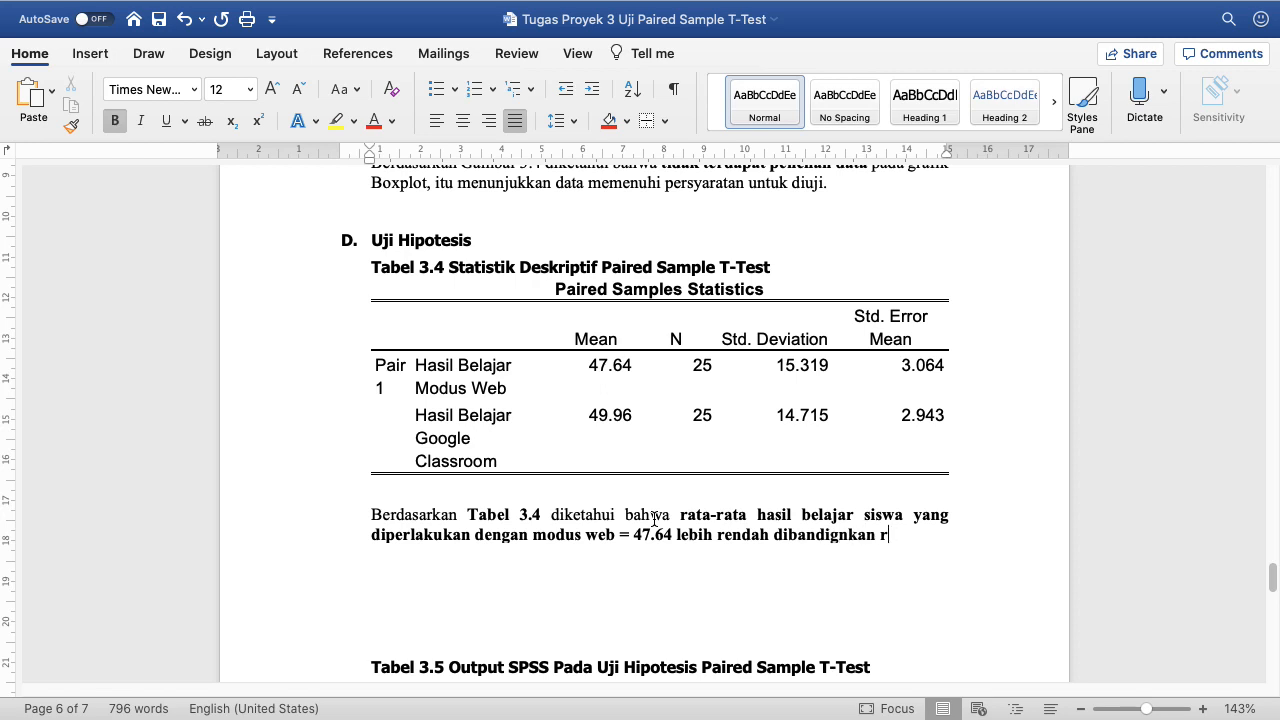
Step: Complete the Tabel 3.4 interpretation with "rata-rata hasil belajar siswa yang diperlakukan dengan modus google classroom."
text(ata-rata hasil belajar)
text( ya)
key(BackSpace)
key(BackSpace)
text(siswa yang diperlakukan denga)
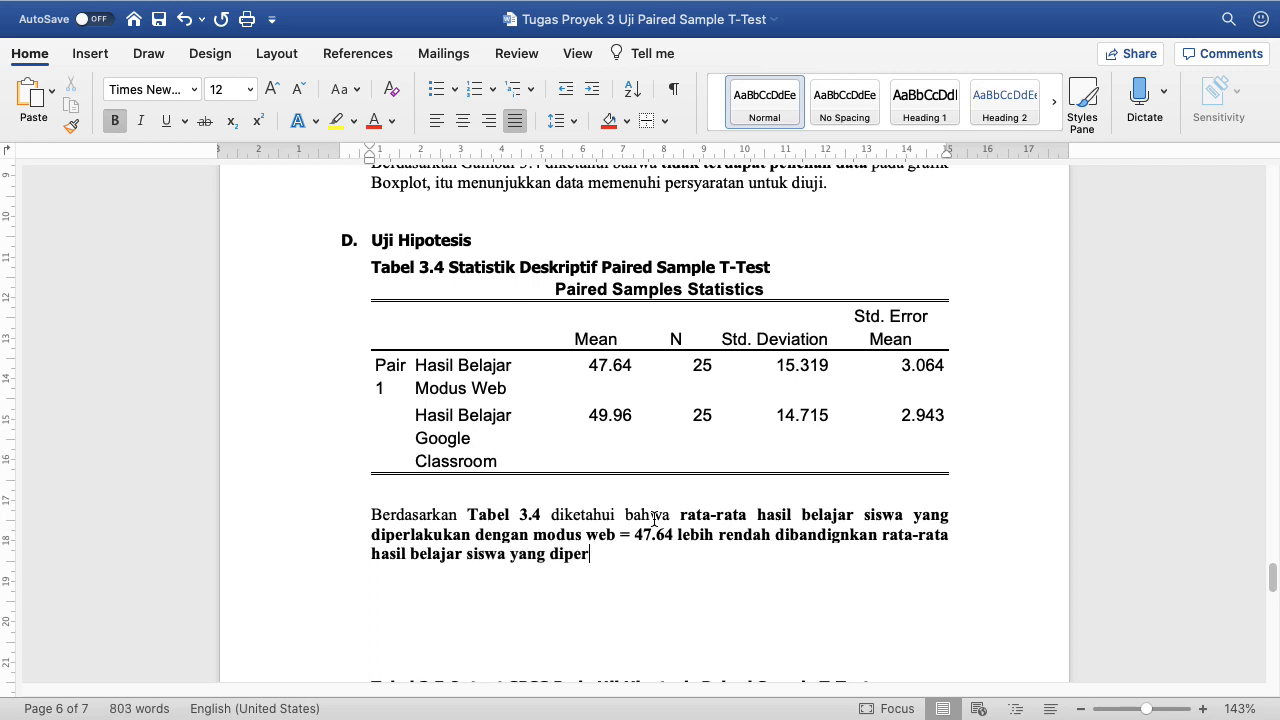
text(n modus google classroom.)
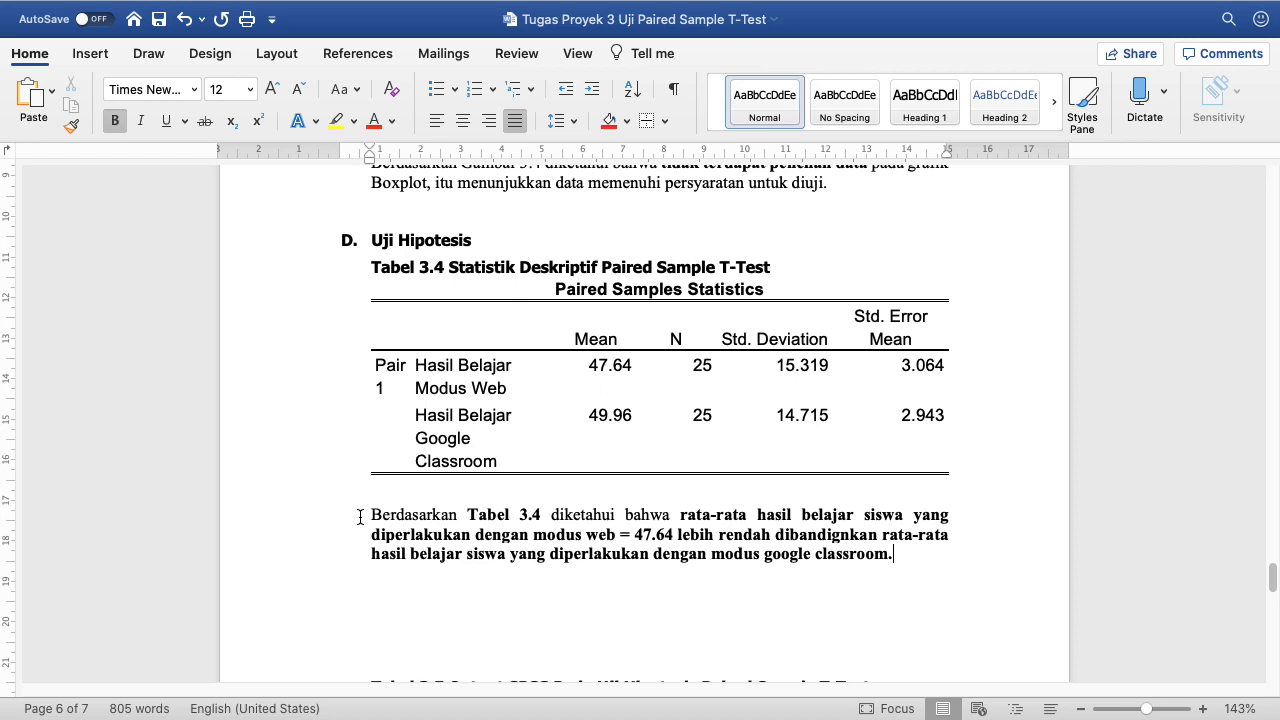
Step: Remove bold from the whole Tabel 3.4 interpretation paragraph and make only "lebih rendah" bold
triple_click(360, 511)
key(ctrl+b)
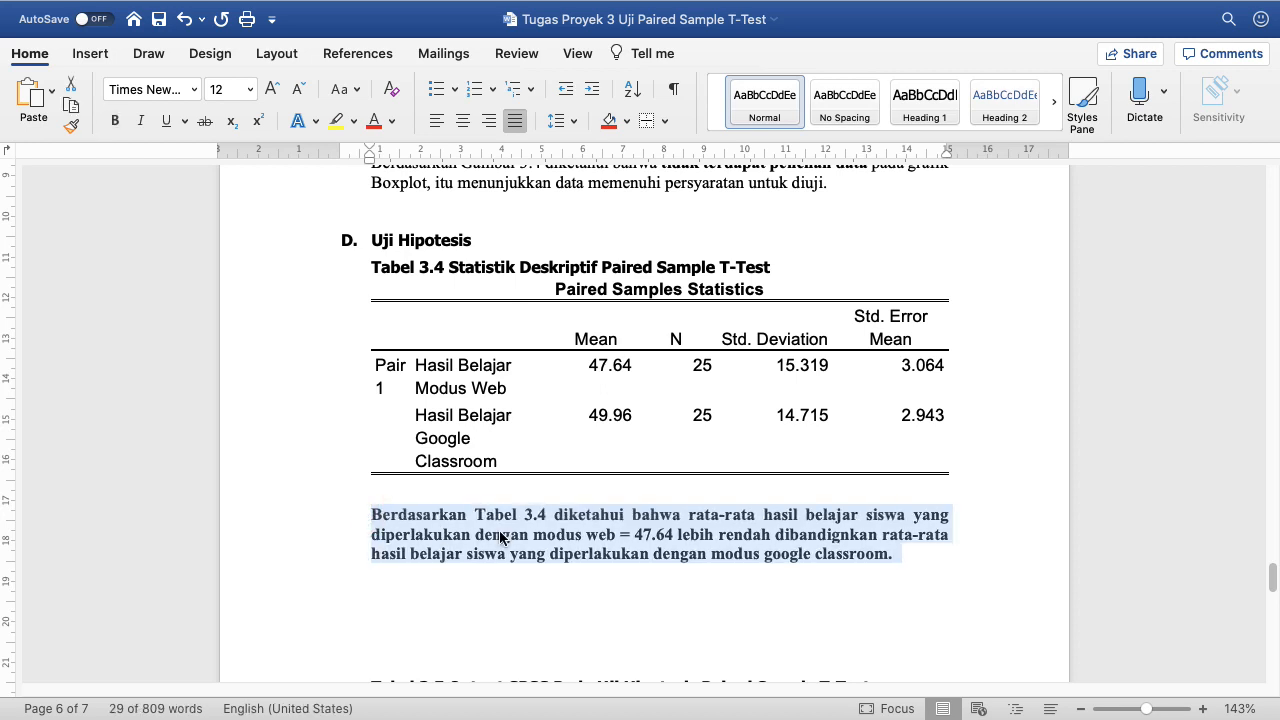
click(600, 538)
mouse_move(360, 512)
mouse_down()
mouse_move(900, 525)
mouse_move(915, 568)
mouse_up()
key(ctrl+b)
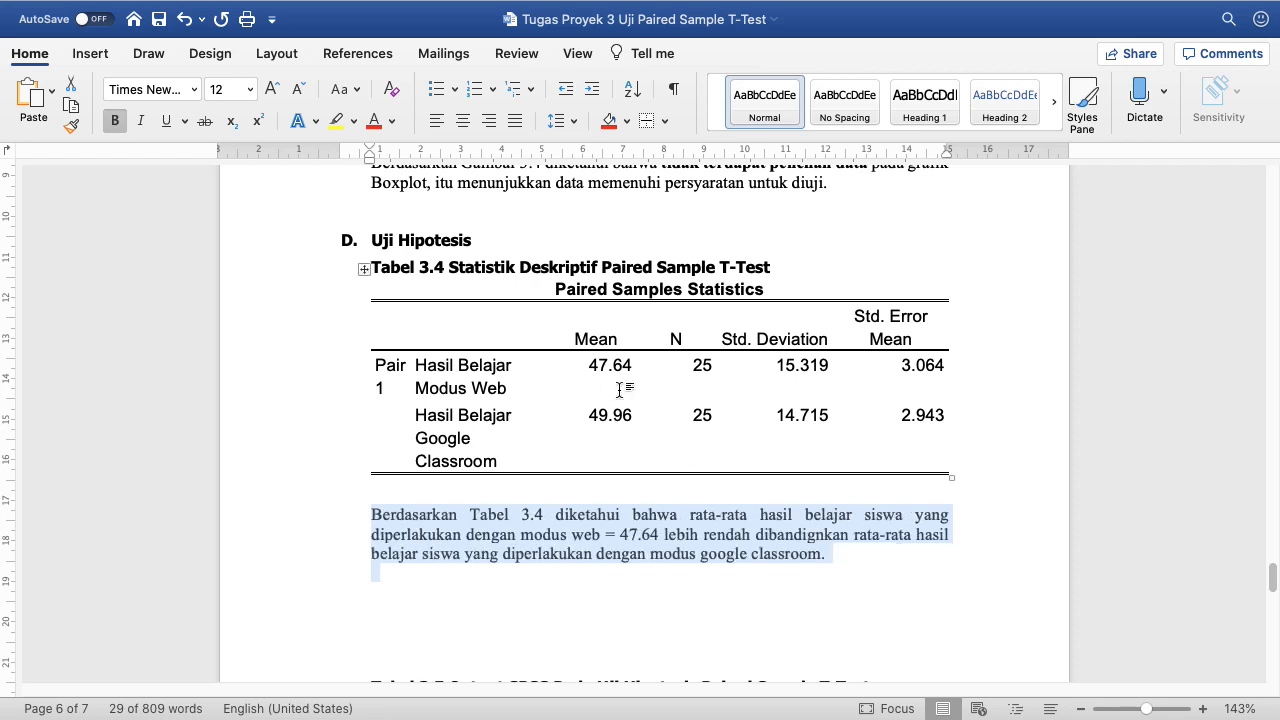
click(605, 378)
drag(661, 534, 753, 535)
key(ctrl+b)
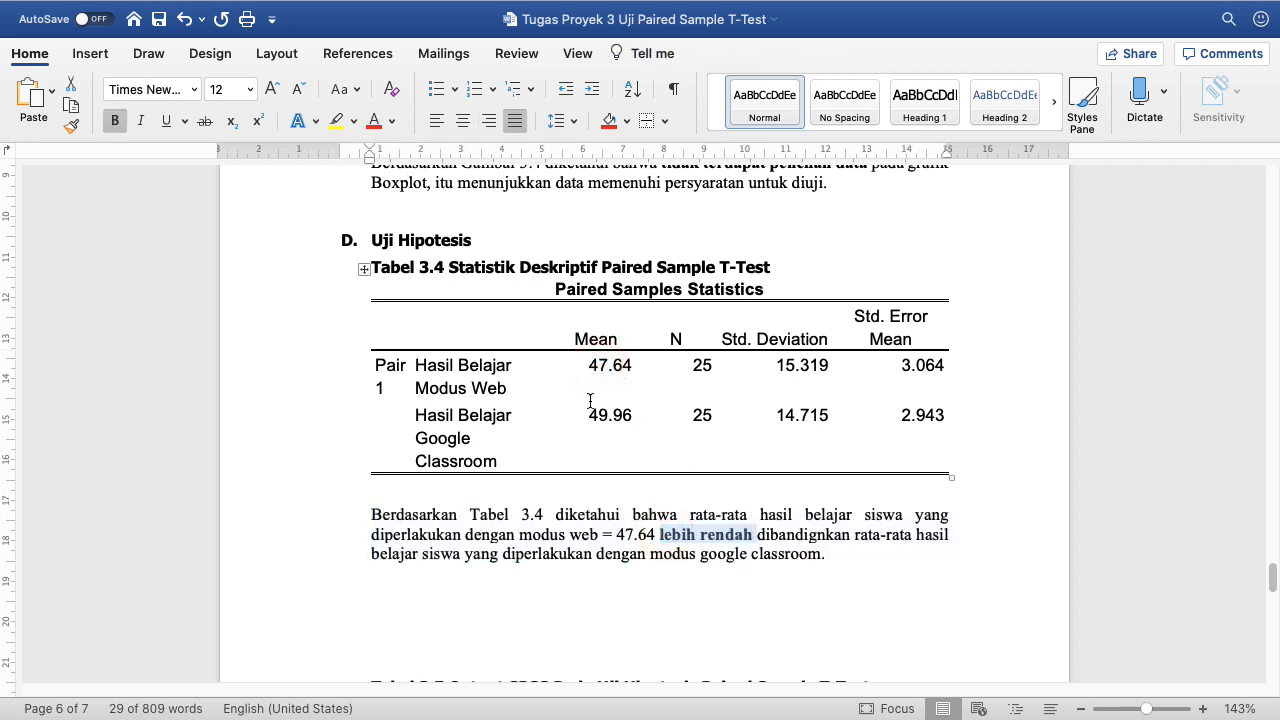
Step: Shade the Google Classroom mean cell (49.96) red and the Modus Web mean cell (47.64) light blue
click(590, 402)
click(603, 420)
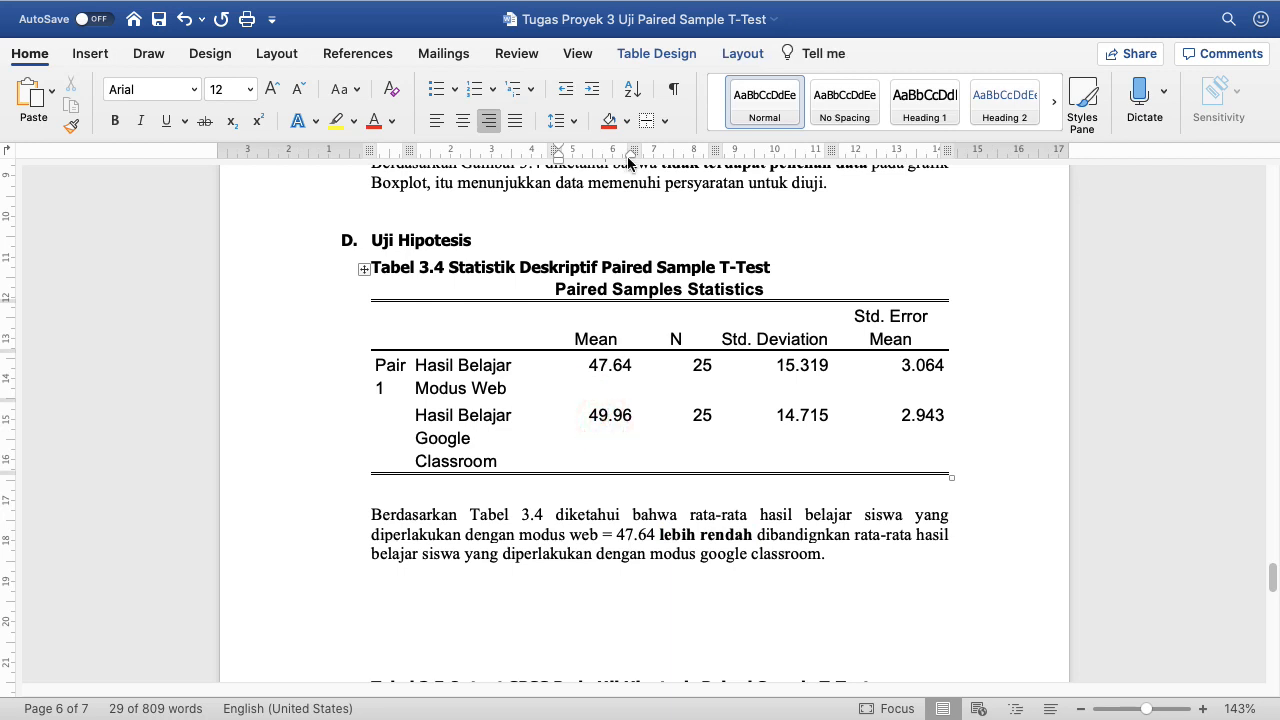
click(609, 120)
click(459, 415)
click(587, 371)
click(626, 120)
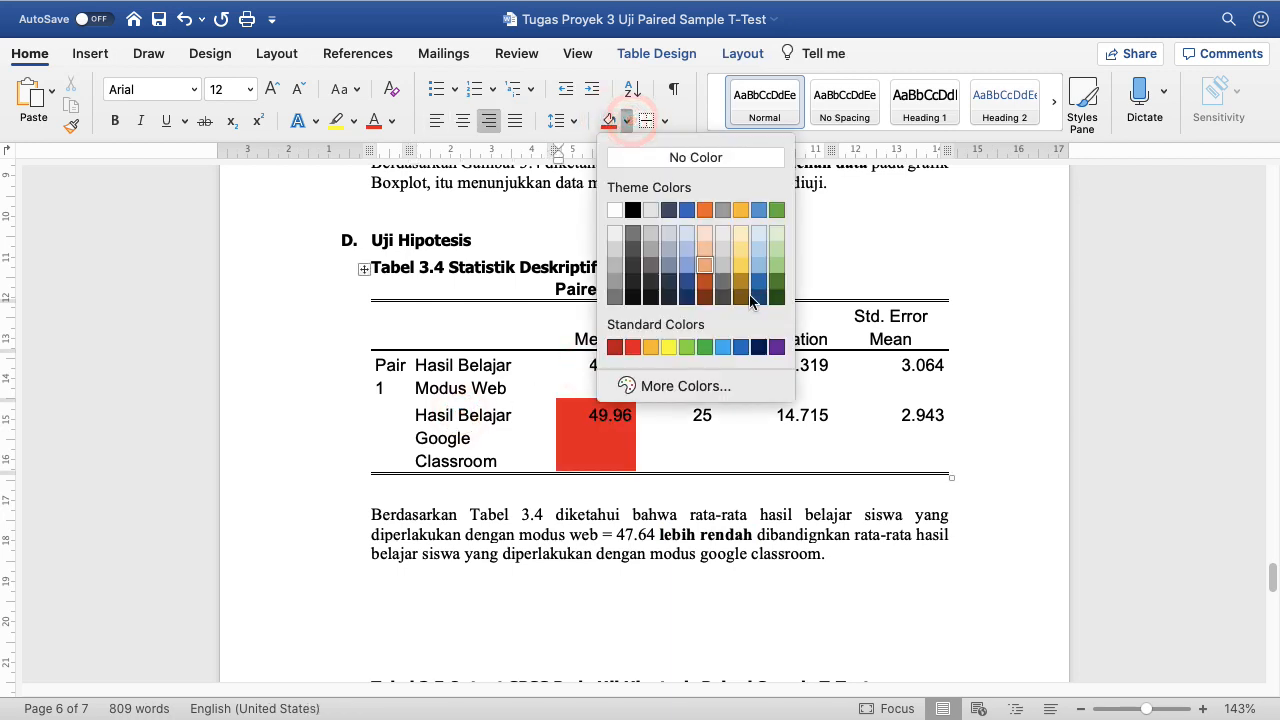
click(722, 346)
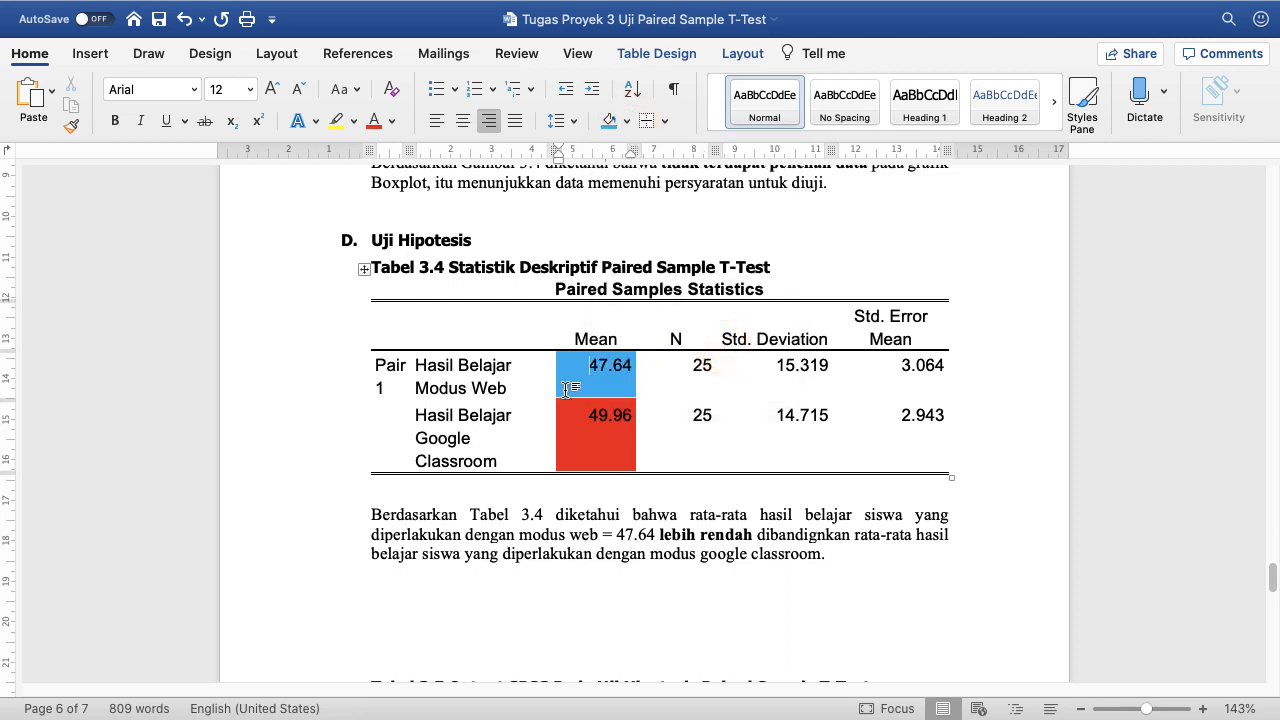
scroll(436, 394, down, 2)
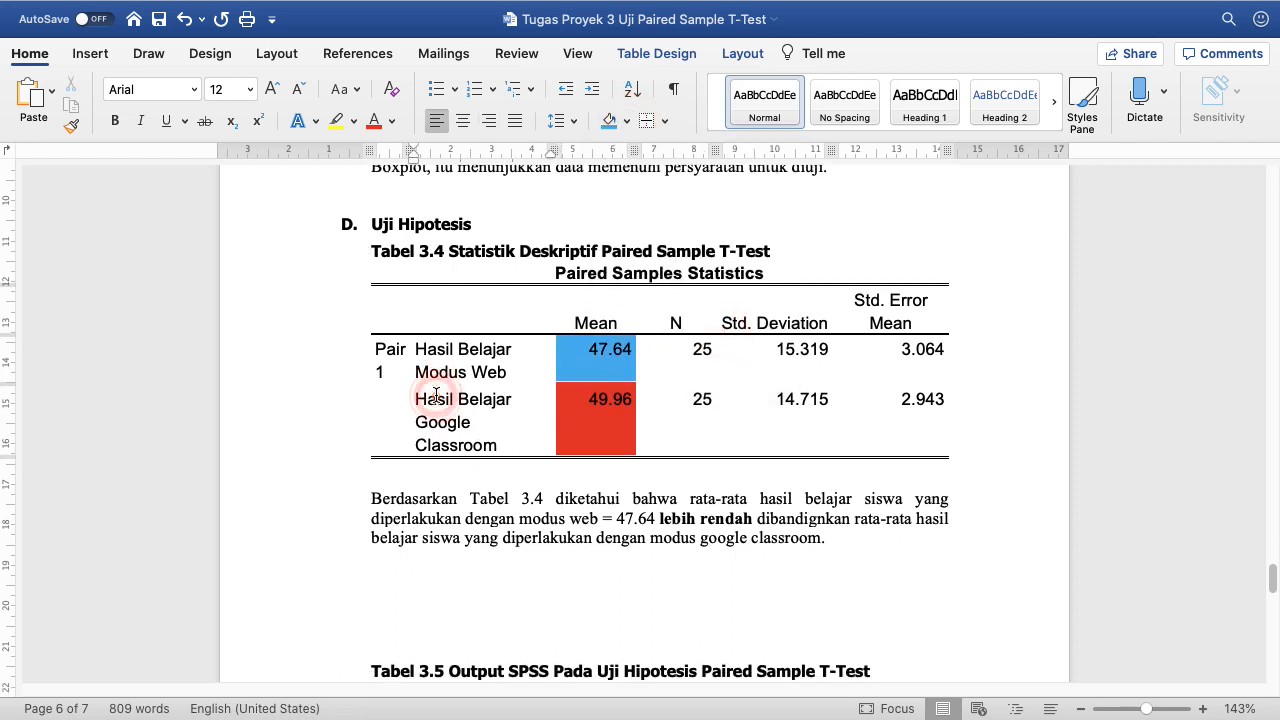
drag(438, 335, 546, 335)
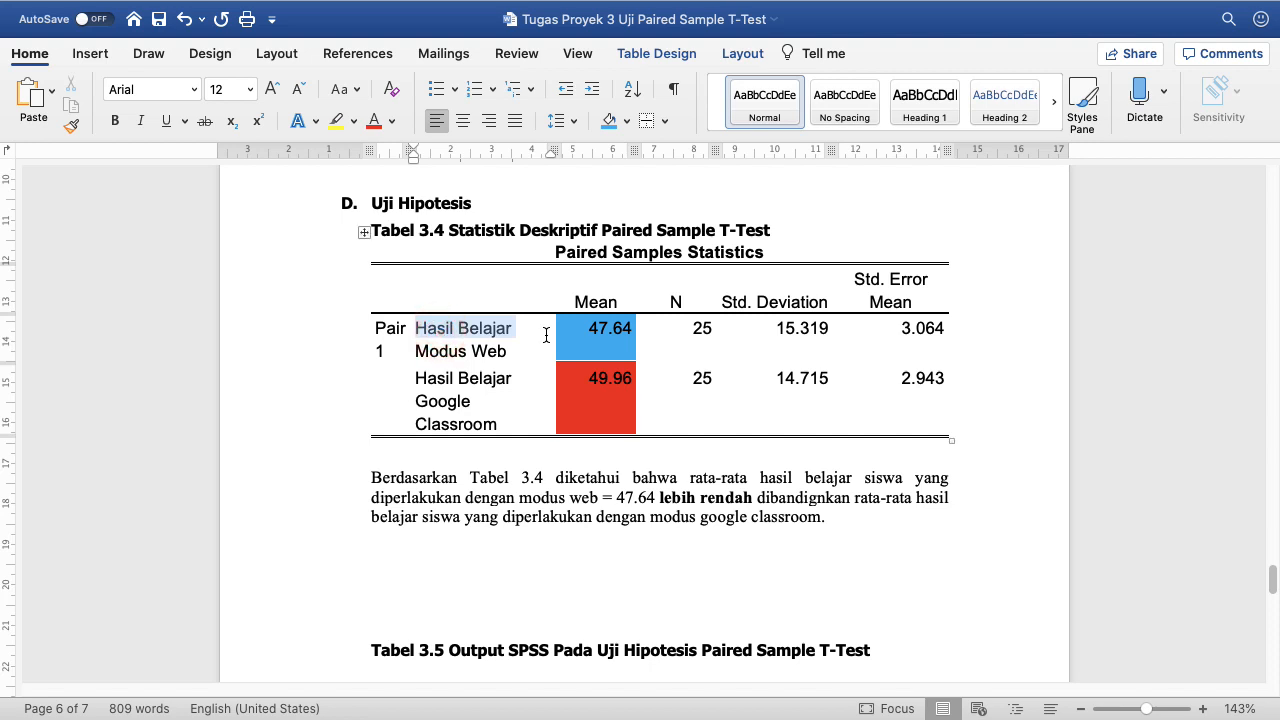
click(609, 120)
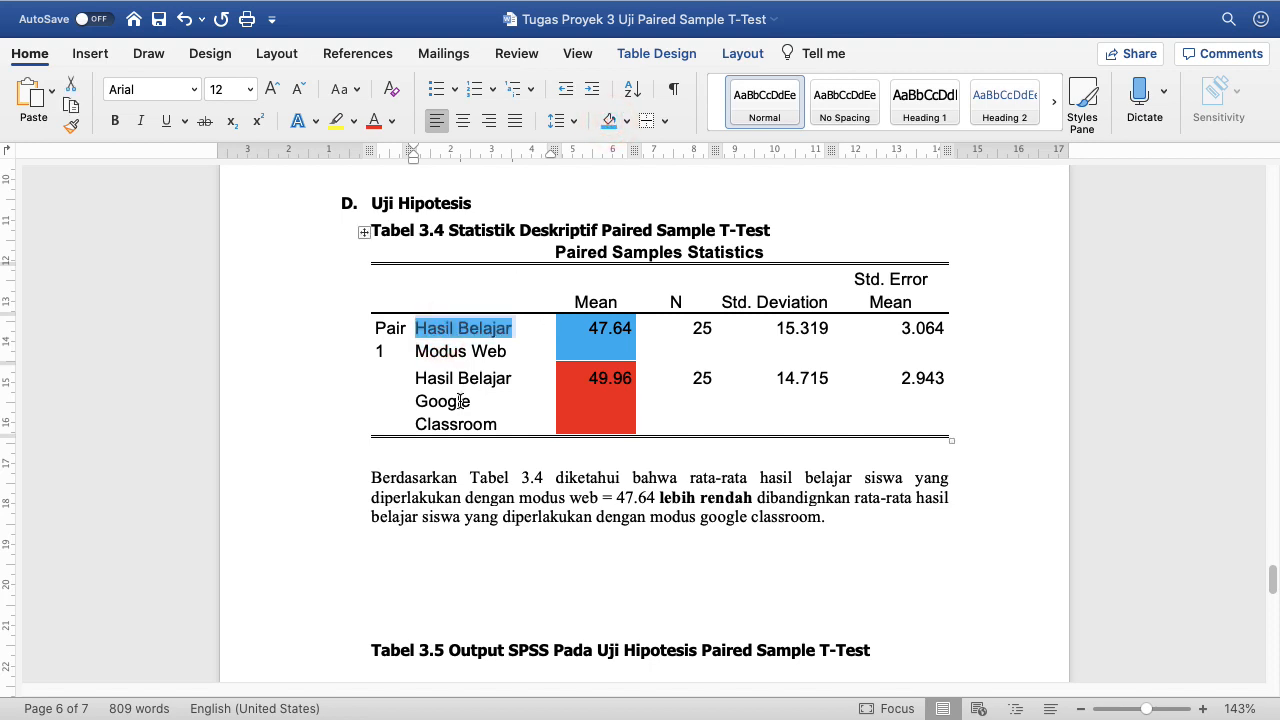
key(super+z)
Step: Shade the "Hasil Belajar Modus Web" label cell light blue and the "Hasil Belajar Google Classroom" label cell red
click(448, 352)
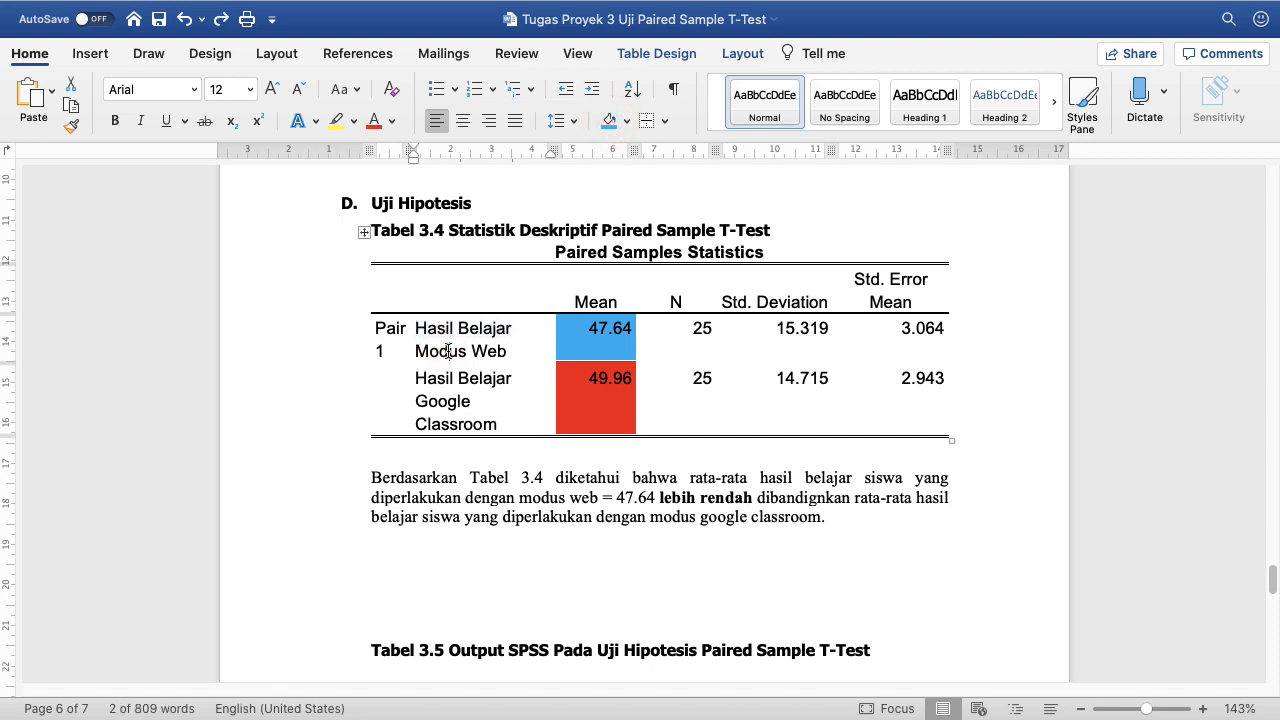
click(607, 121)
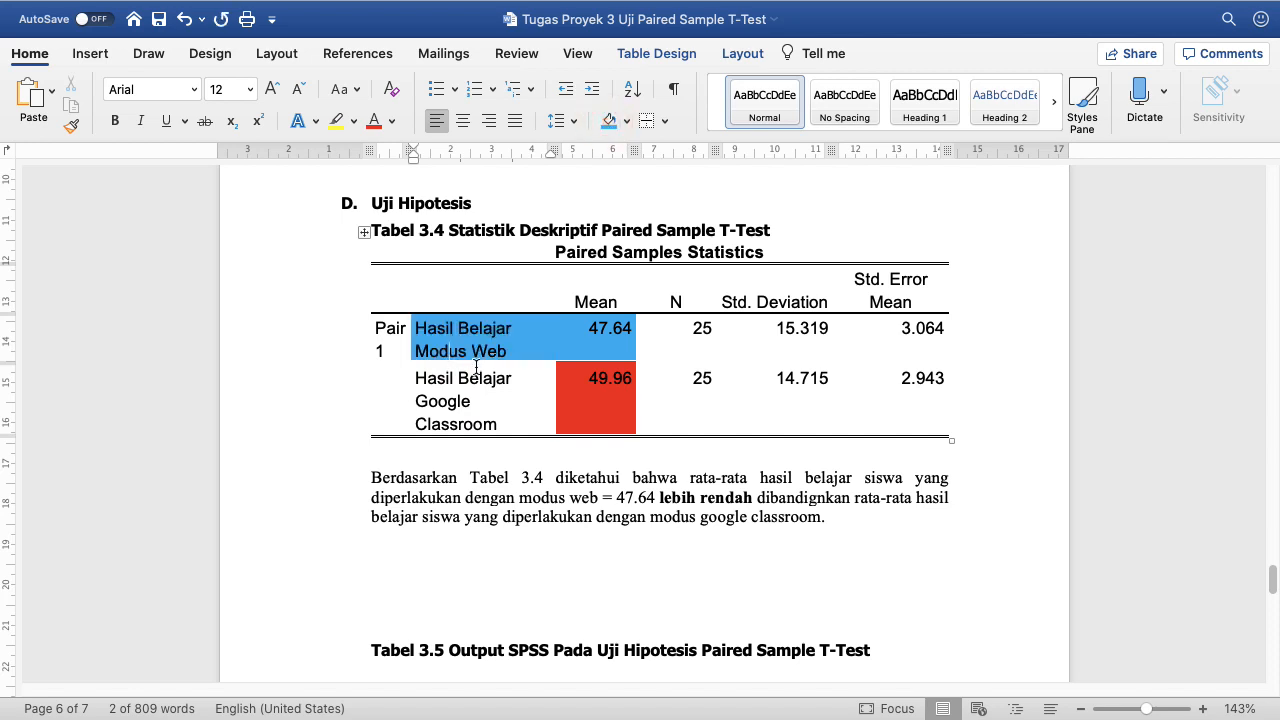
click(627, 121)
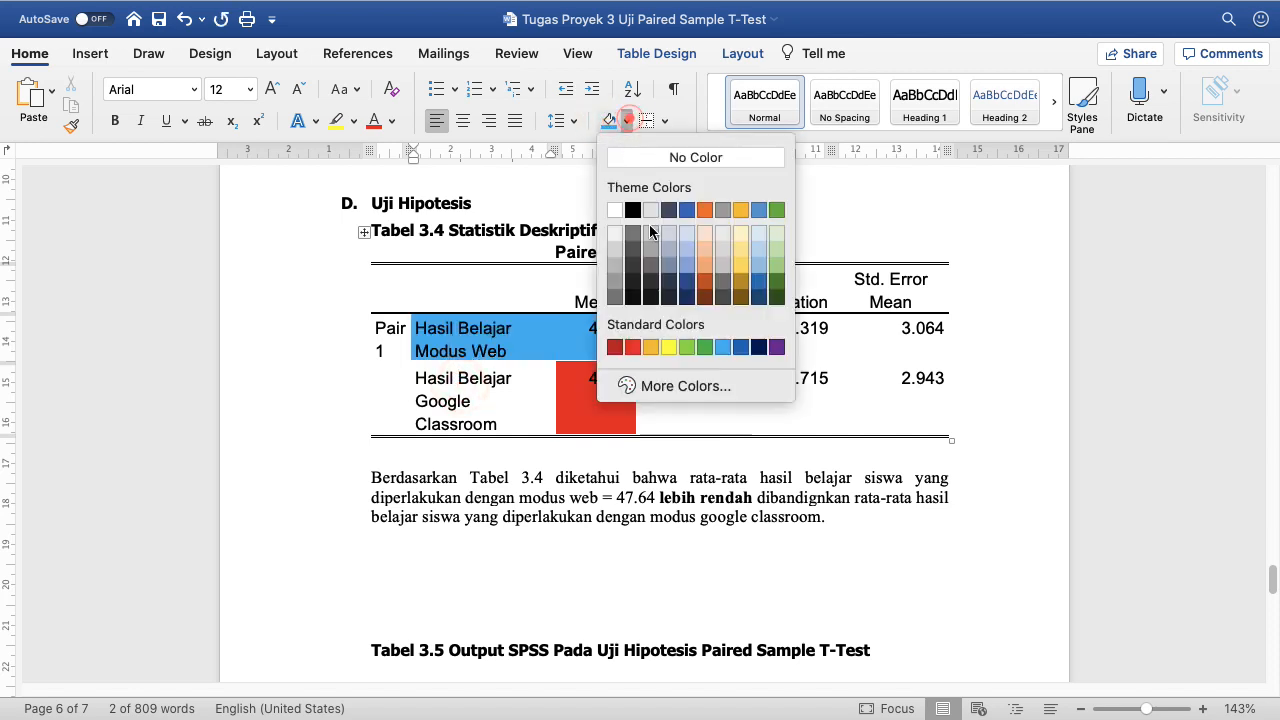
click(632, 347)
Step: Remove the surplus blank lines above the Tabel 3.5 caption and add blank lines below it for a table
click(506, 620)
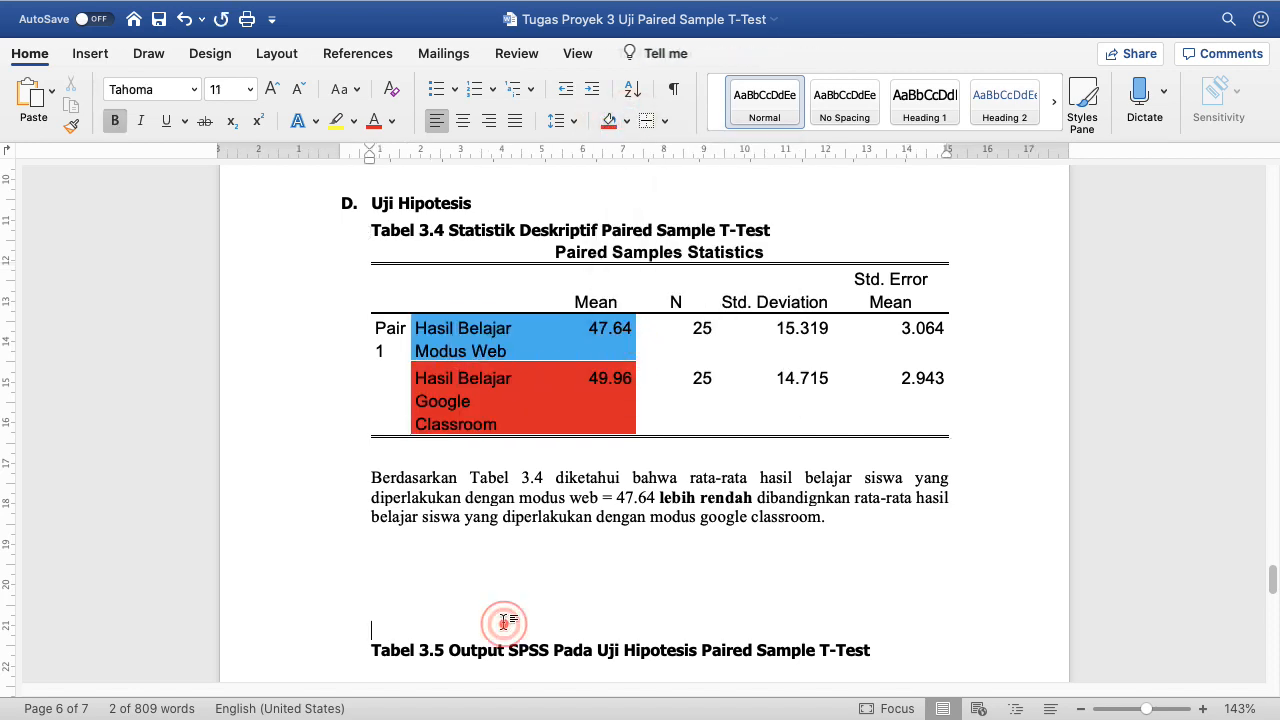
scroll(506, 620, down, 2)
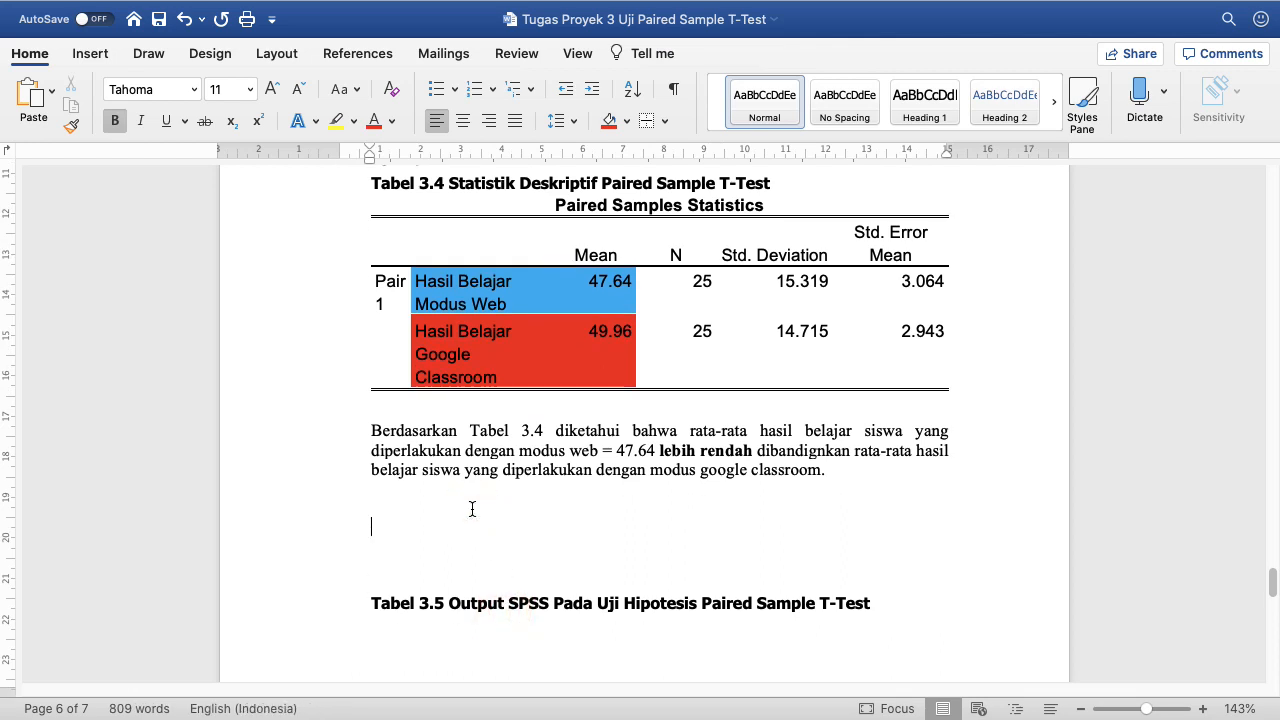
key(BackSpace)
key(BackSpace)
key(Down)
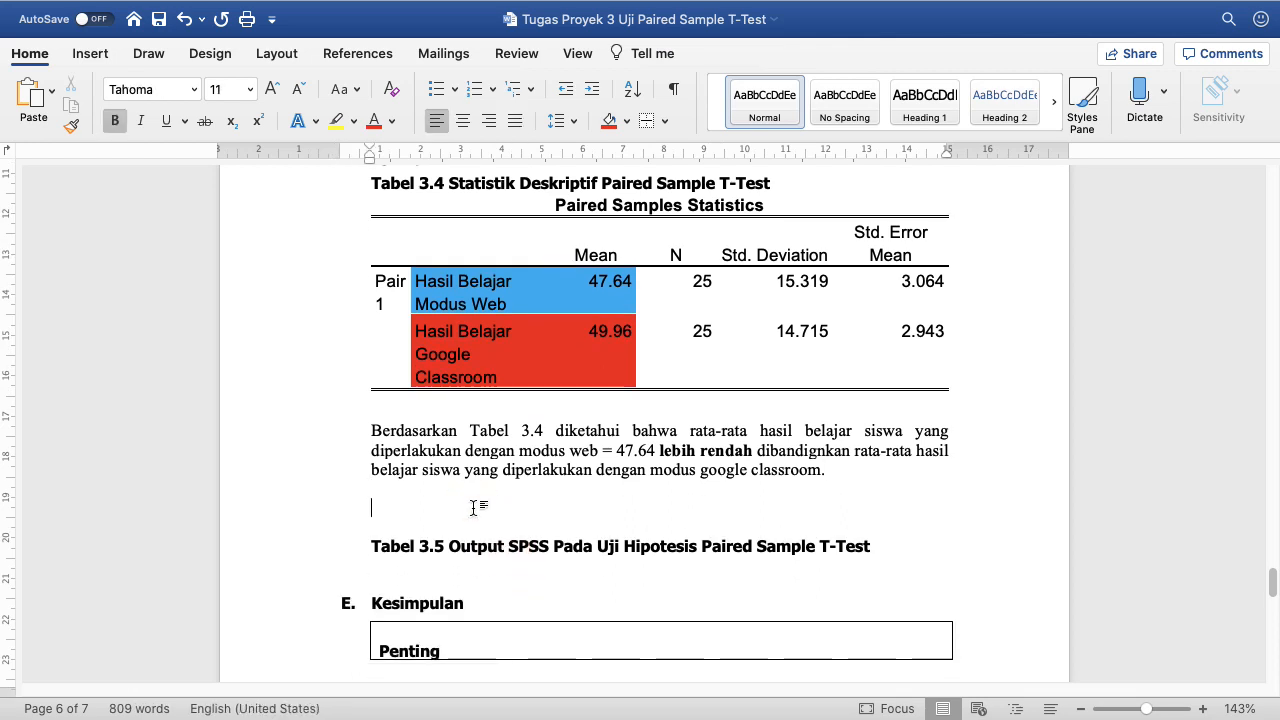
key(BackSpace)
key(Down)
key(Down)
key(Down)
key(Return)
key(Return)
key(Up)
key(Up)
key(Return)
Step: Switch to the SPSS output viewer and copy the Paired Samples Test table
key(ctrl+Left)
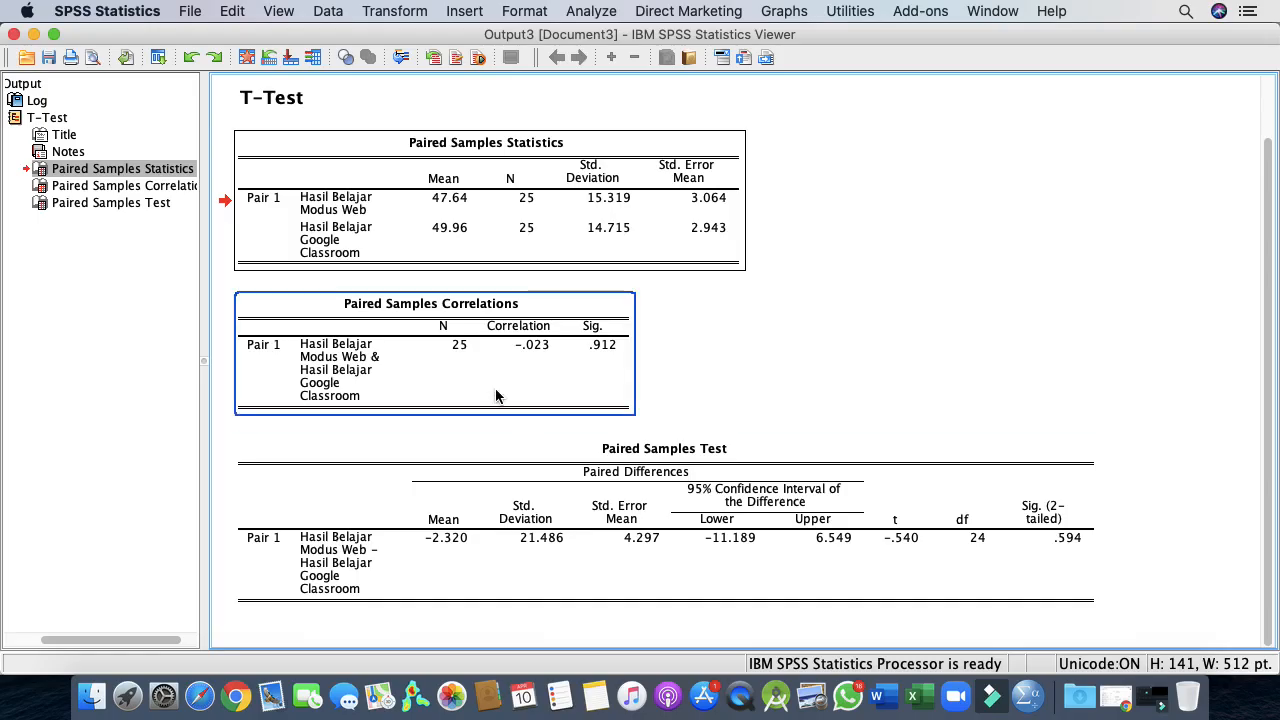
right_click(453, 454)
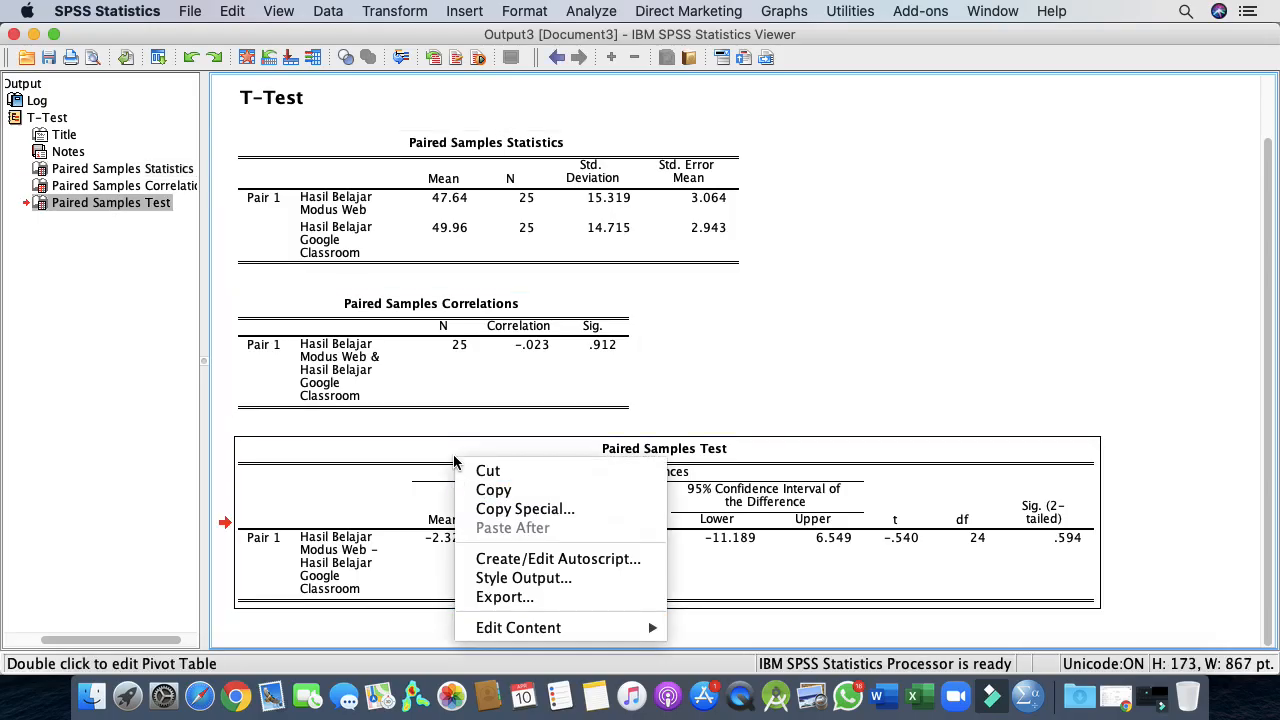
click(473, 480)
key(ctrl+Right)
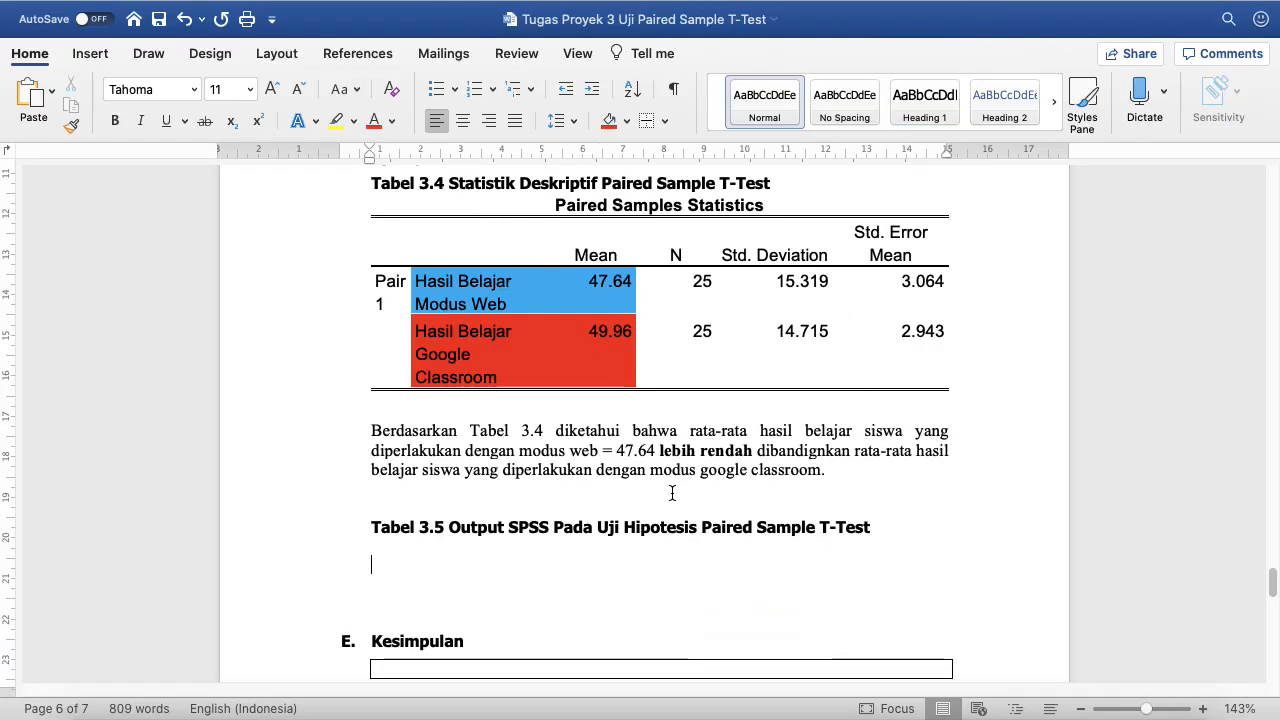
scroll(546, 530, down, 1)
scroll(546, 530, down, 1)
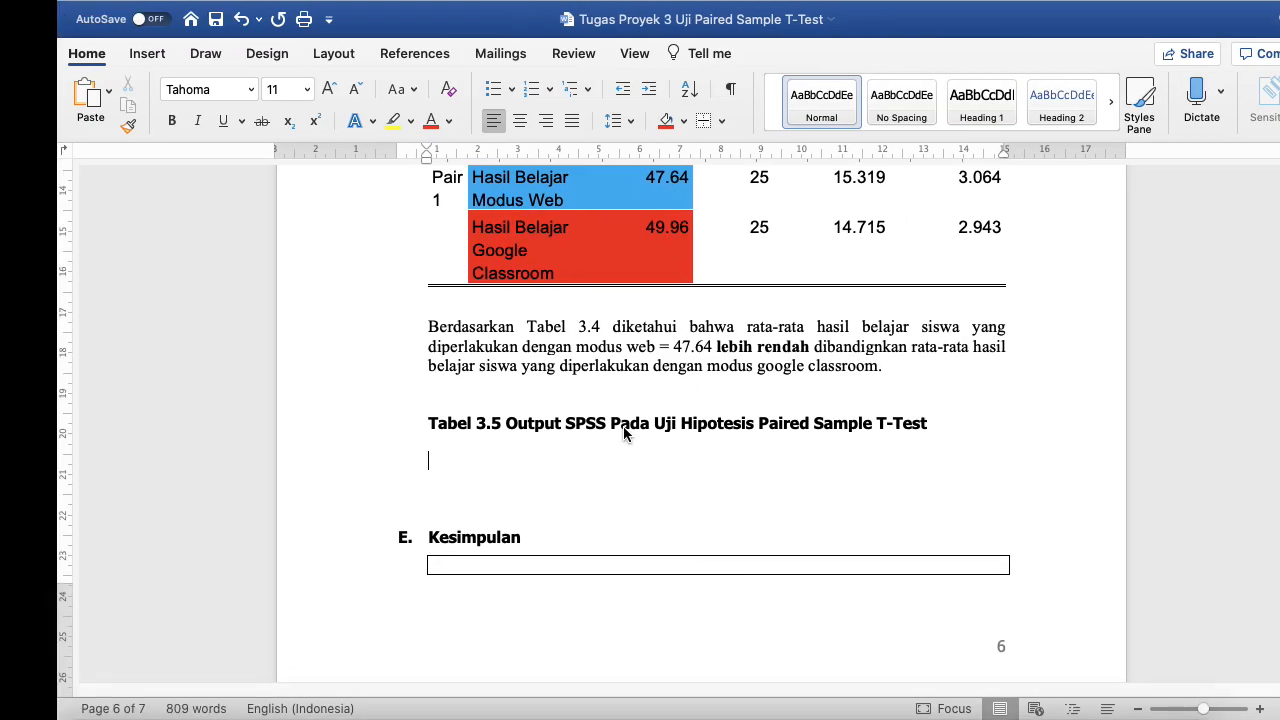
key(ctrl+Left)
right_click(516, 462)
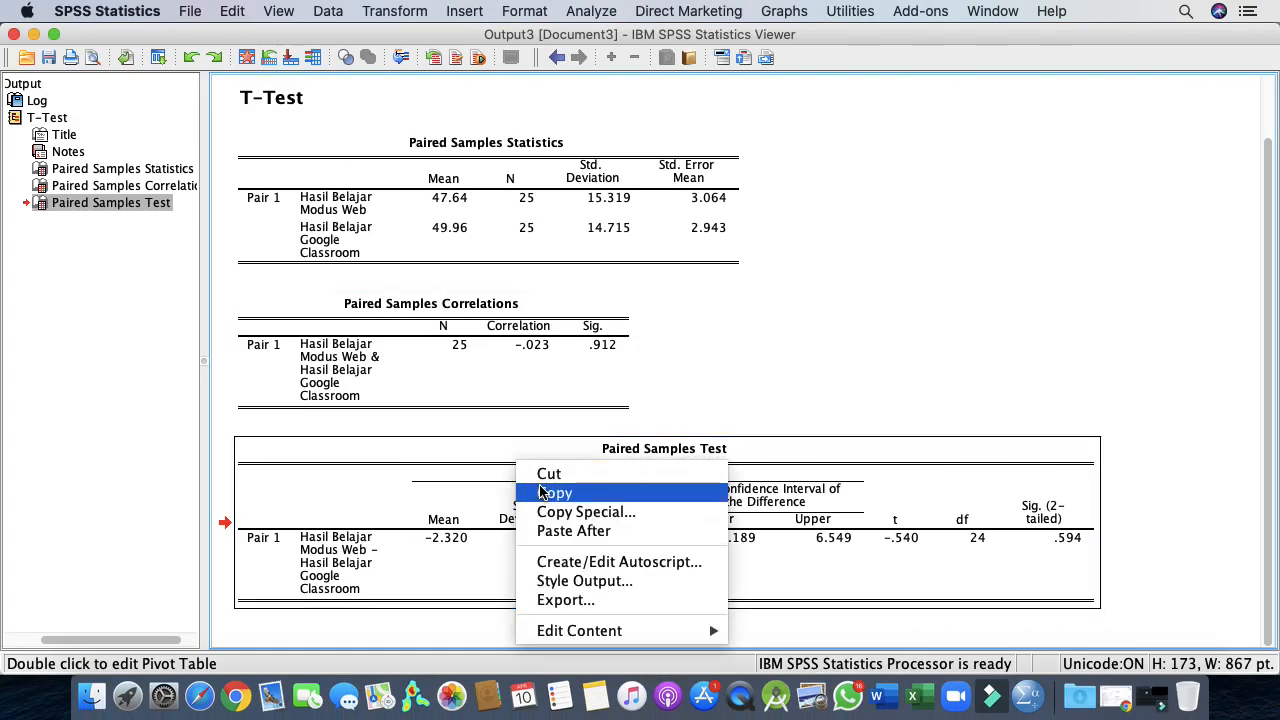
click(531, 489)
Step: Return to the Word report and paste the Paired Samples Test table below the Tabel 3.5 caption, with blank lines before it
key(ctrl+Right)
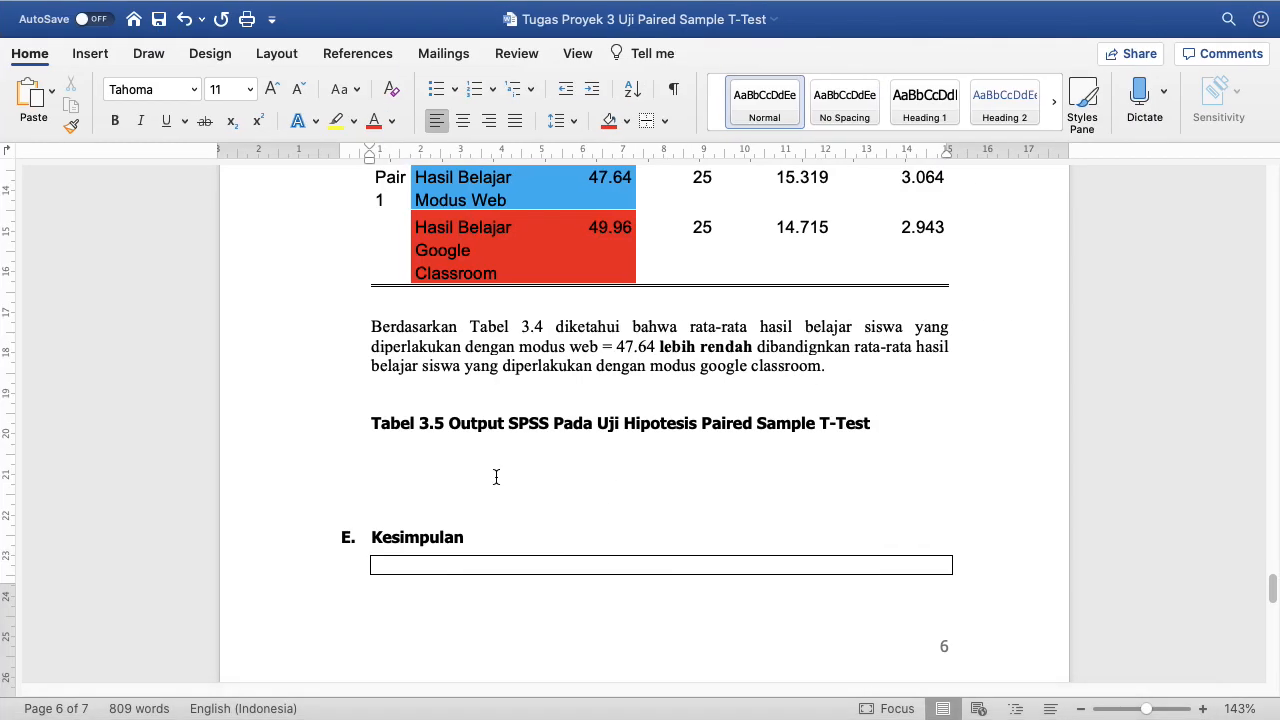
key(super+v)
key(super+z)
scroll(492, 467, up, 3)
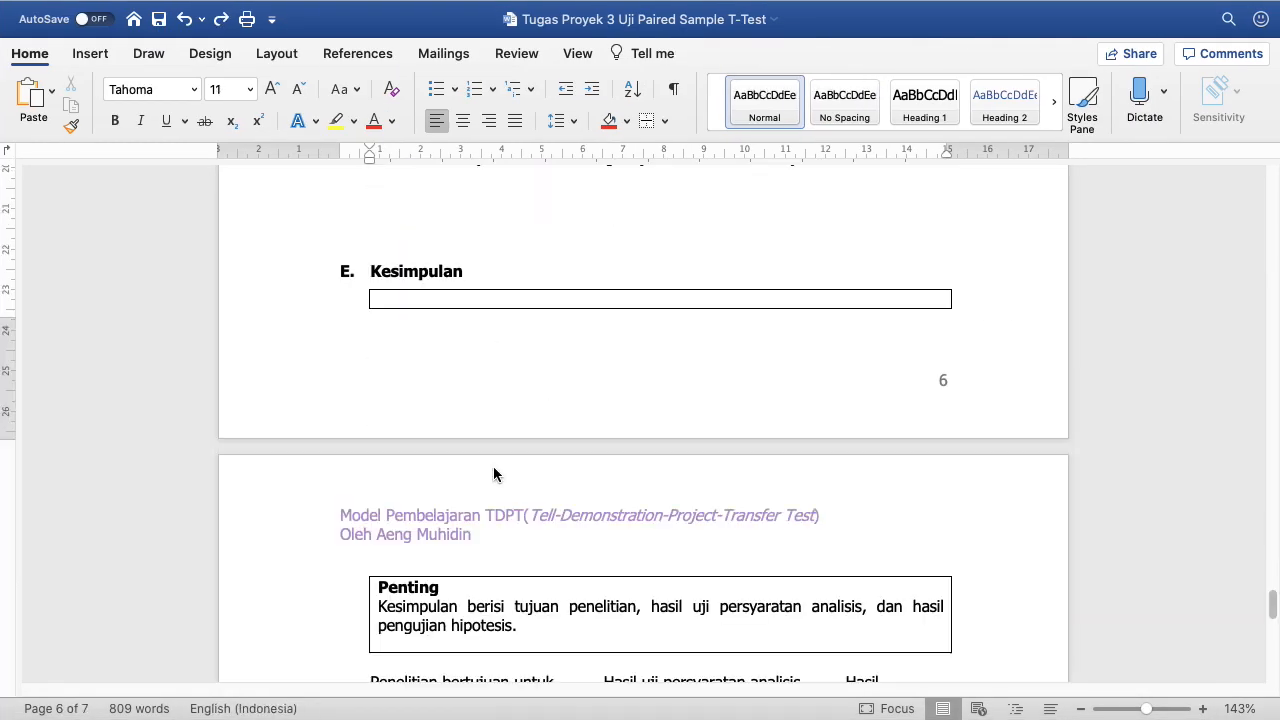
key(Return)
key(Return)
key(super+v)
scroll(491, 458, up, 8)
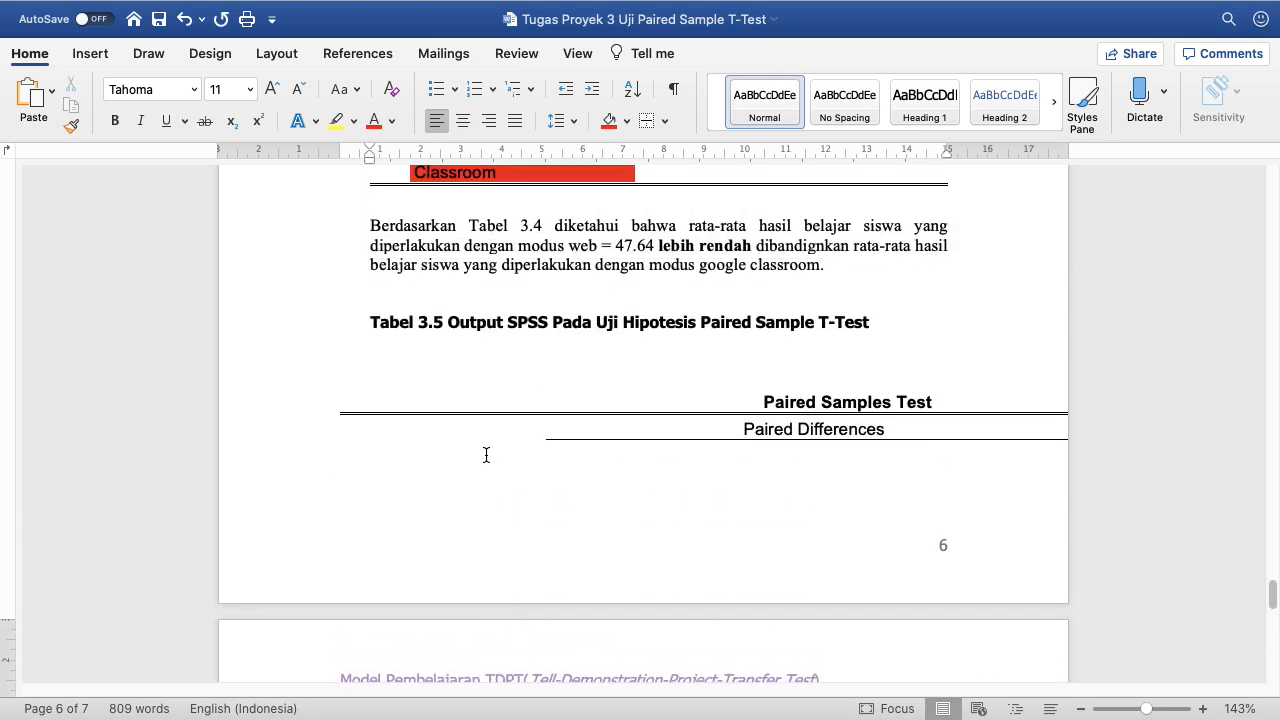
Step: Insert blank lines above the Tabel 3.5 caption to move the caption and its table to the next page
click(483, 420)
click(409, 280)
key(Return)
key(Return)
key(Return)
key(Return)
key(Return)
key(Return)
scroll(409, 281, down, 10)
scroll(409, 281, down, 2)
Step: Select the whole Paired Samples Test table and autofit it to the window width
click(334, 272)
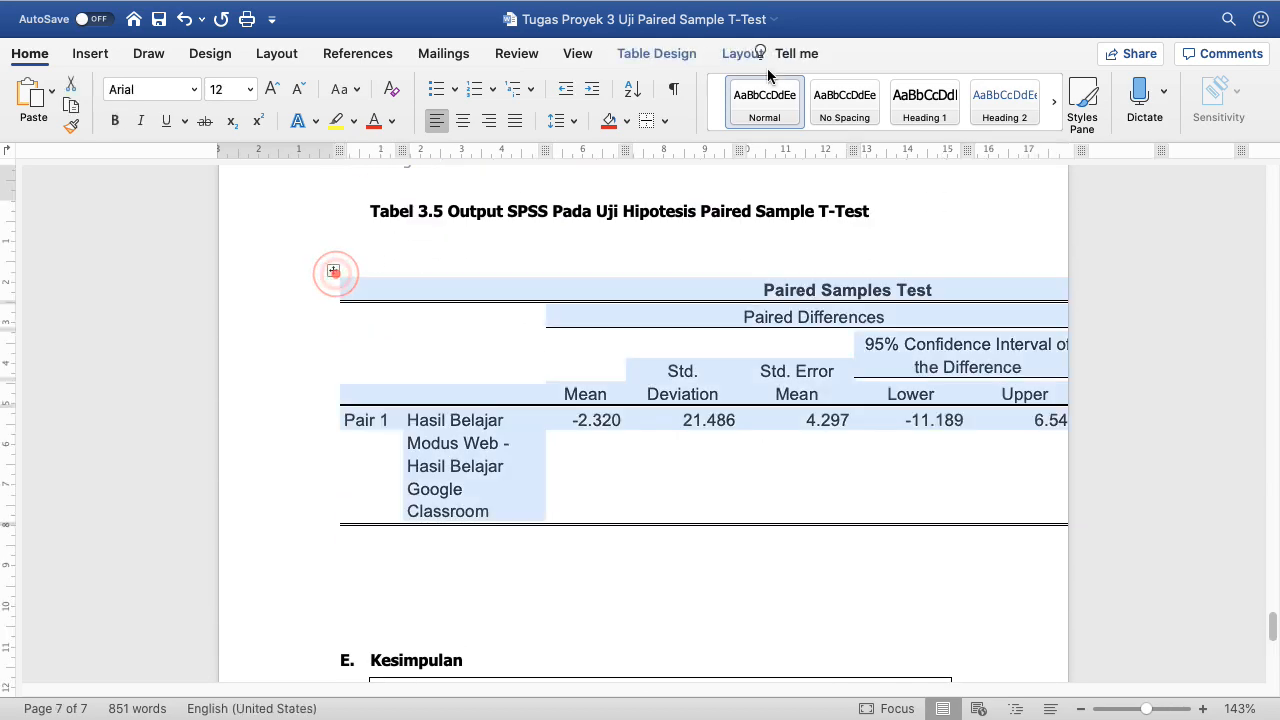
click(745, 53)
click(588, 96)
click(588, 96)
click(594, 105)
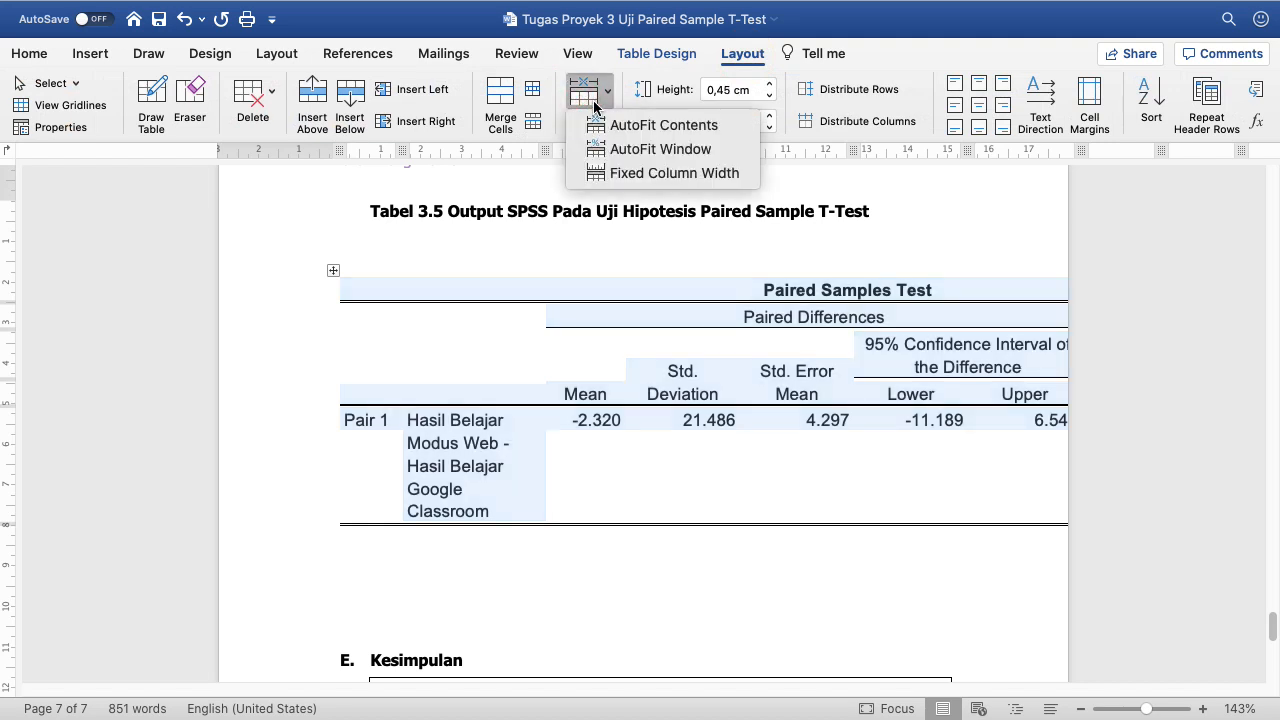
click(618, 150)
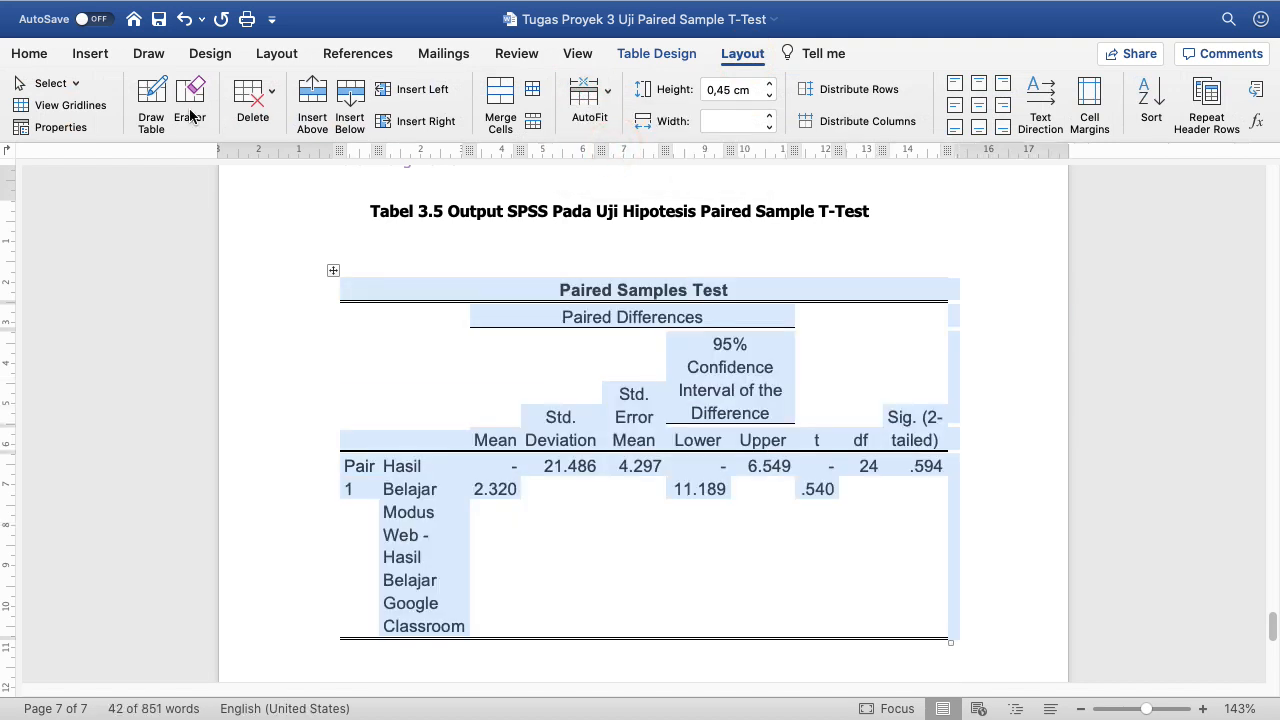
Step: Set the font size of the whole Paired Samples Test table to 8
click(30, 53)
click(251, 90)
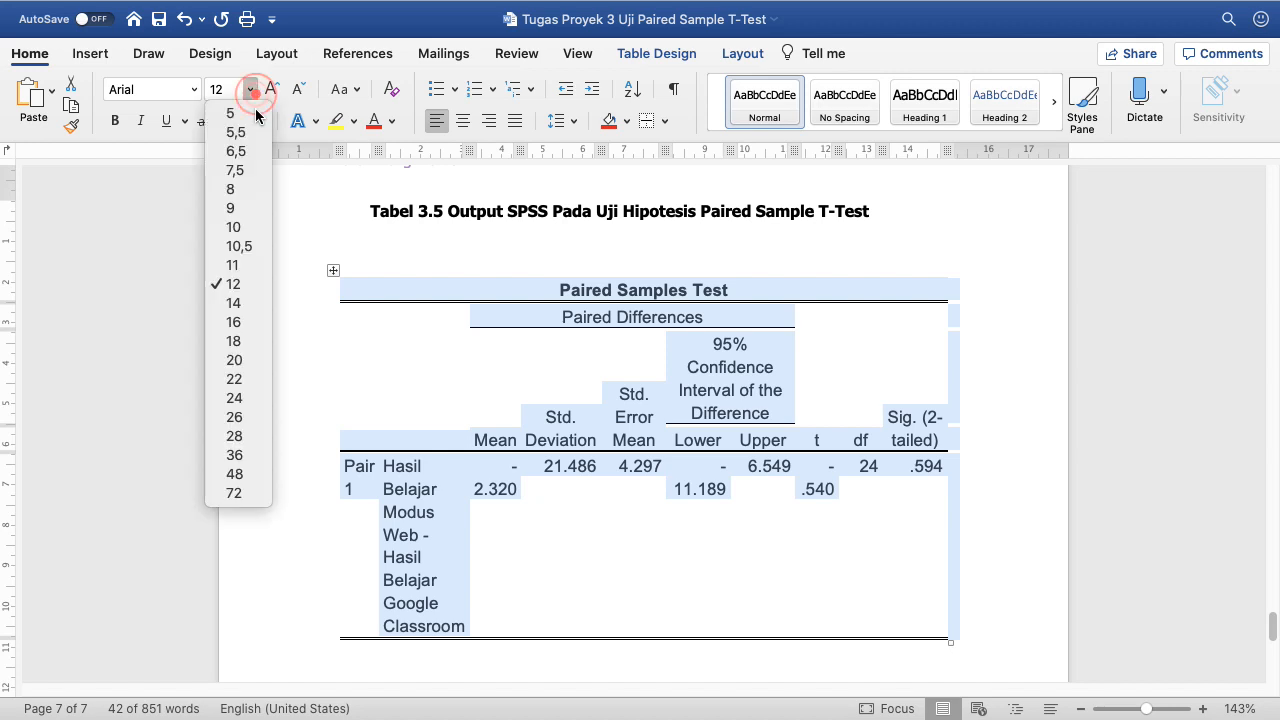
click(235, 190)
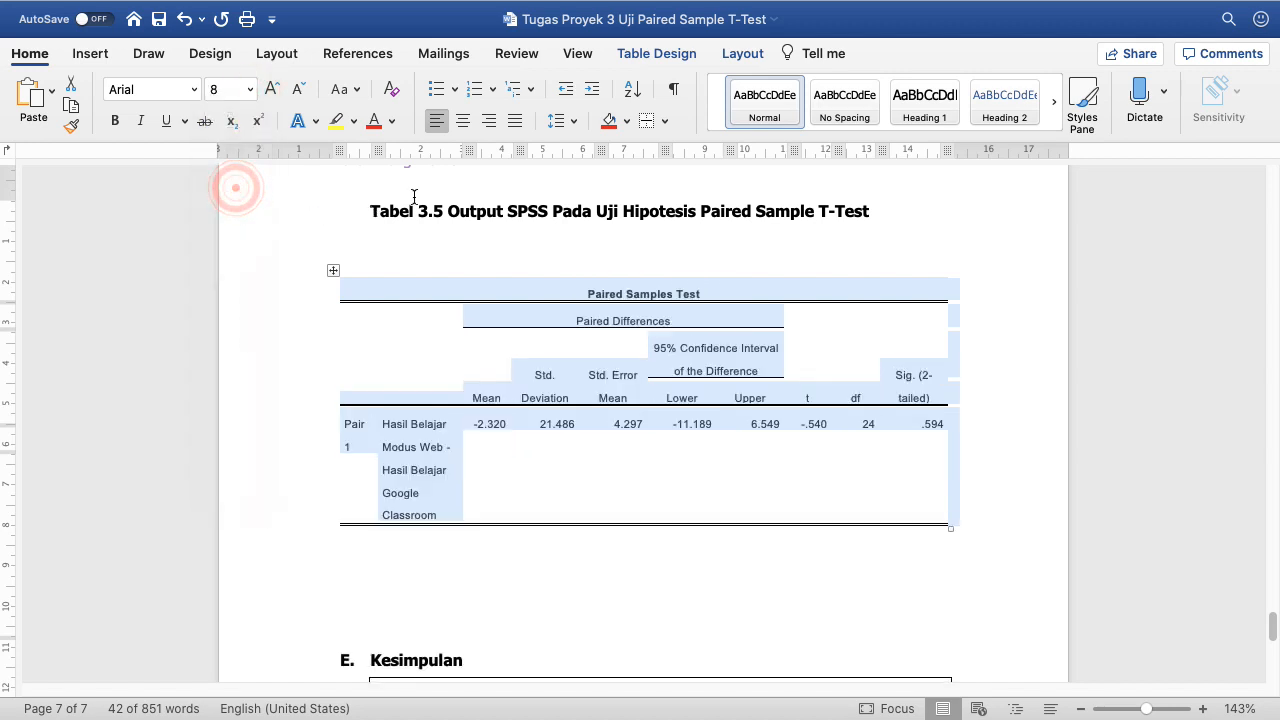
Step: Autofit the Paired Samples Test table to its contents and then again to the window
click(742, 53)
click(579, 108)
click(620, 125)
click(586, 108)
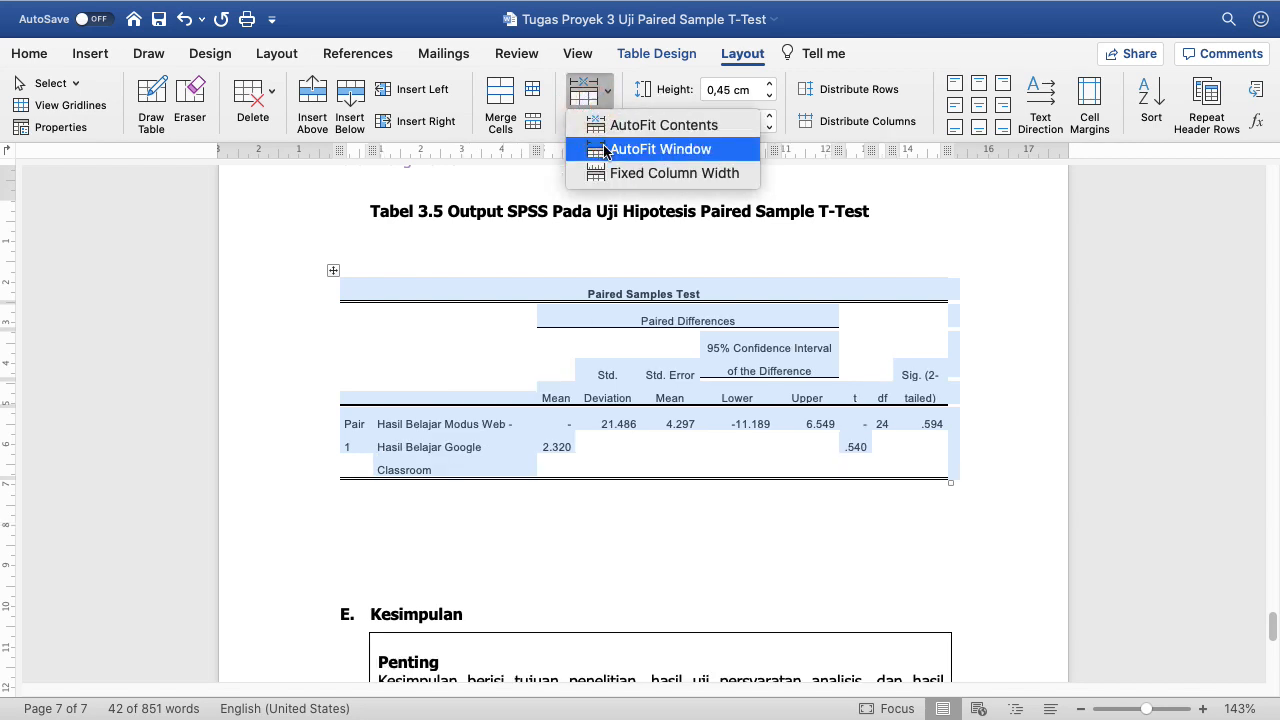
click(604, 149)
Step: Move the Paired Samples Test table's left edge in line with the Tabel 3.5 caption and remove the blank lines between them
click(420, 345)
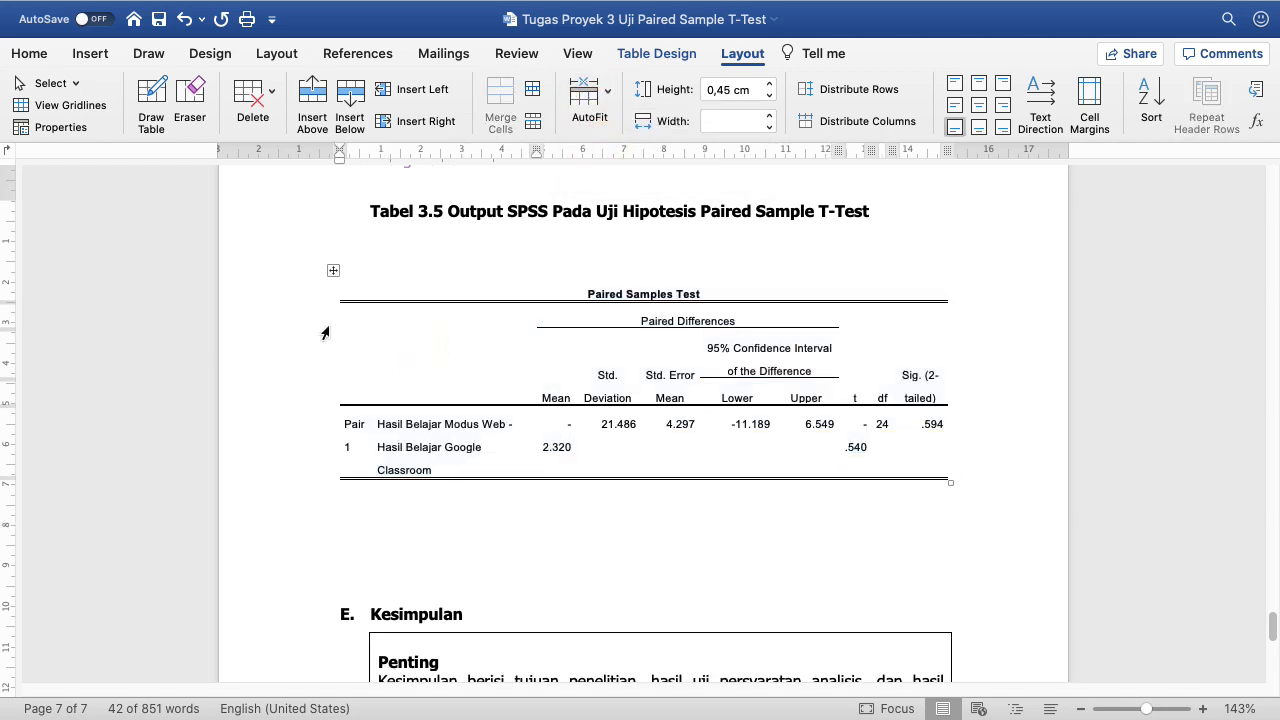
drag(336, 325, 370, 319)
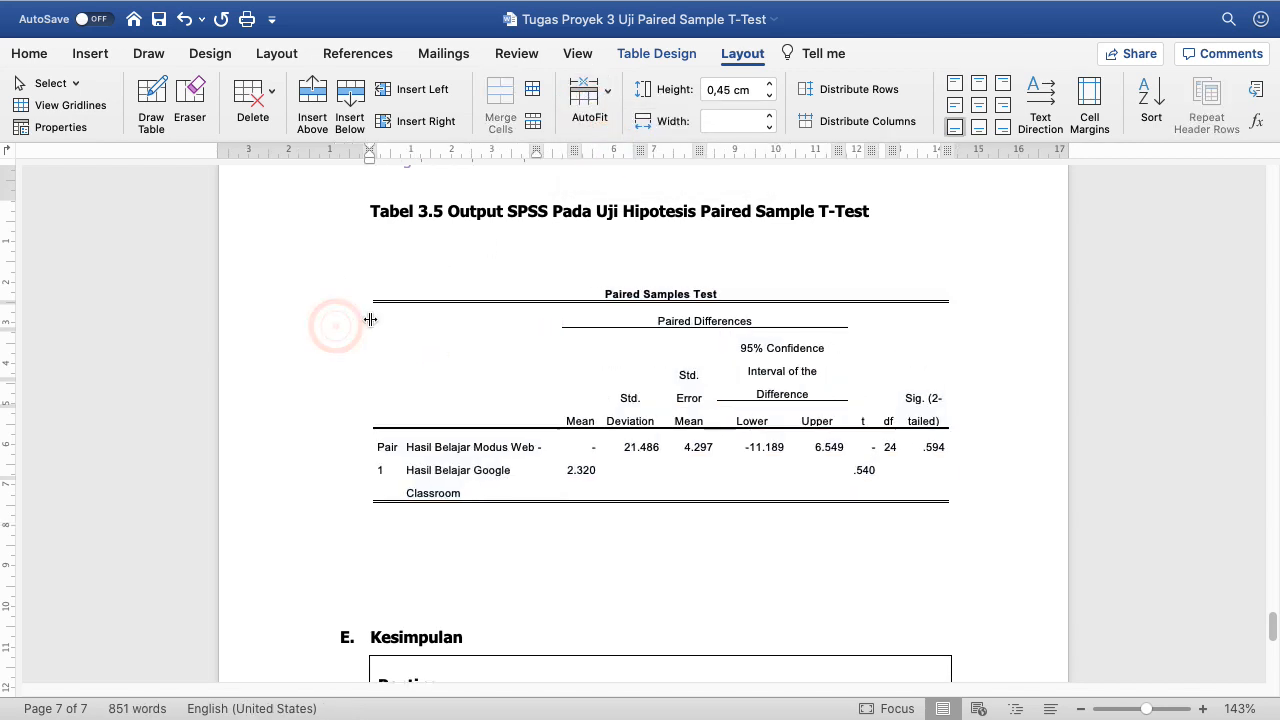
click(416, 276)
click(413, 265)
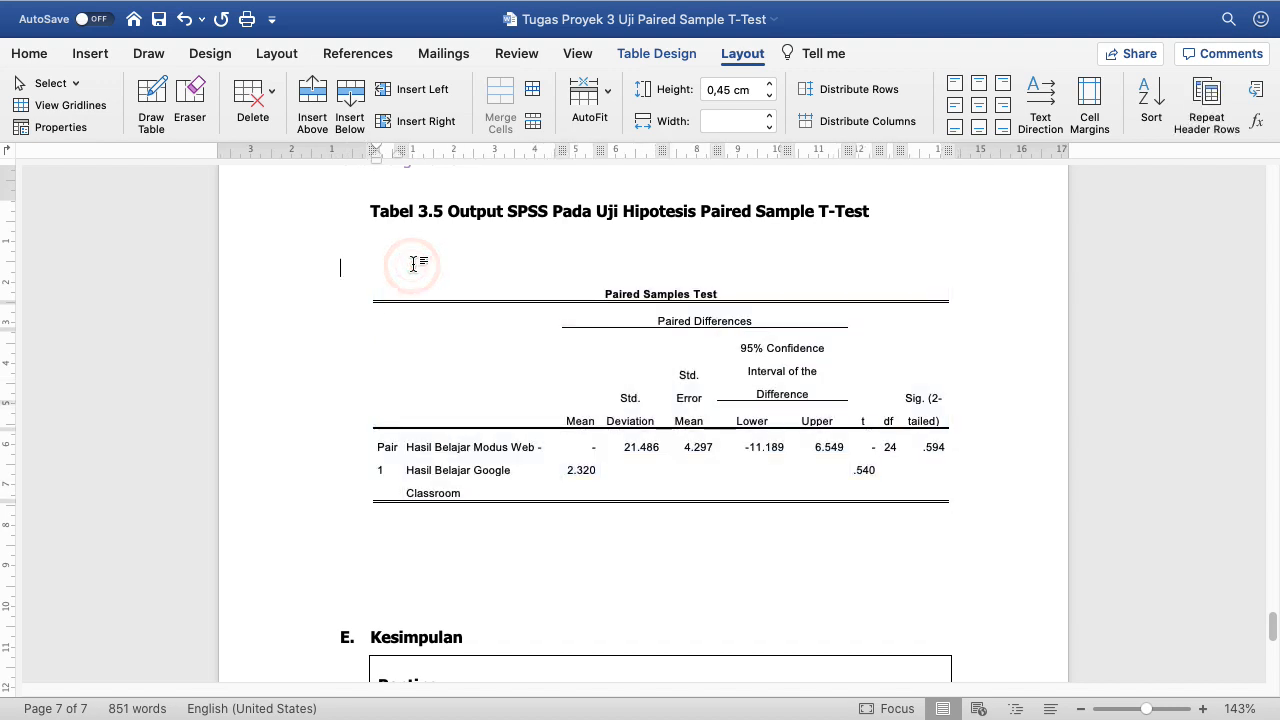
key(BackSpace)
key(BackSpace)
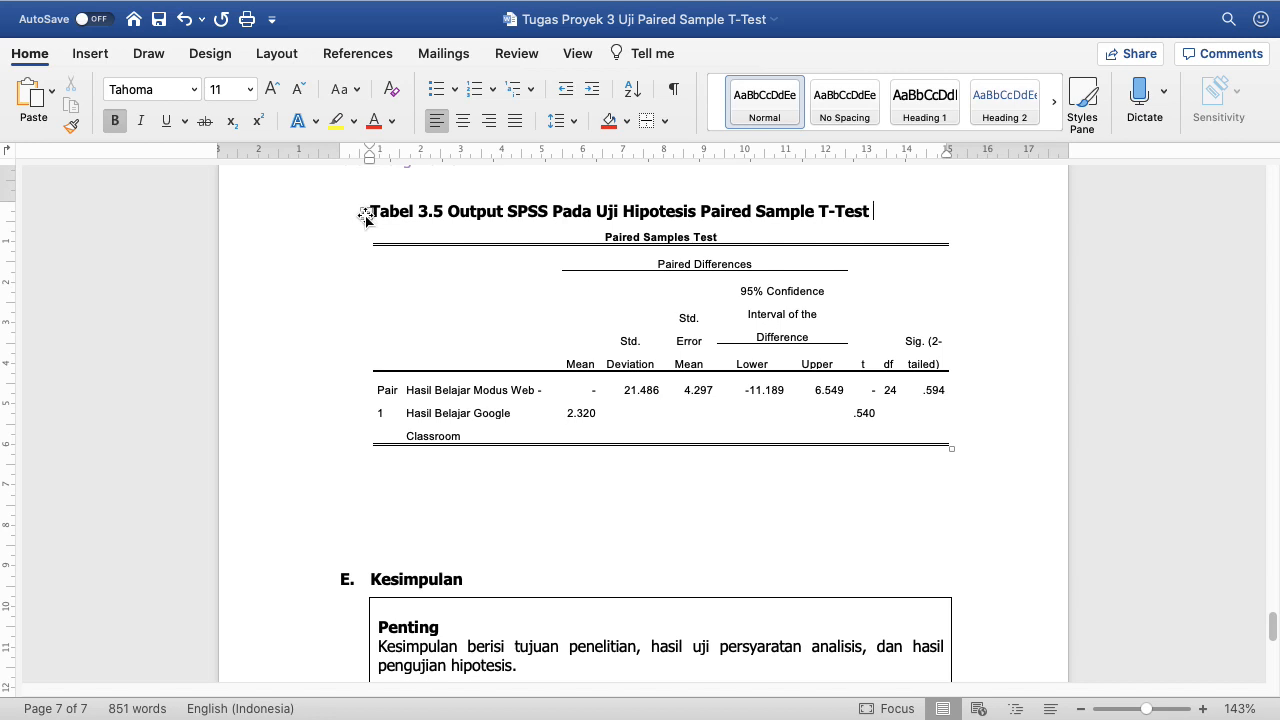
Step: Try to align the Paired Samples Test table's left edge more exactly with the start of the caption
click(365, 214)
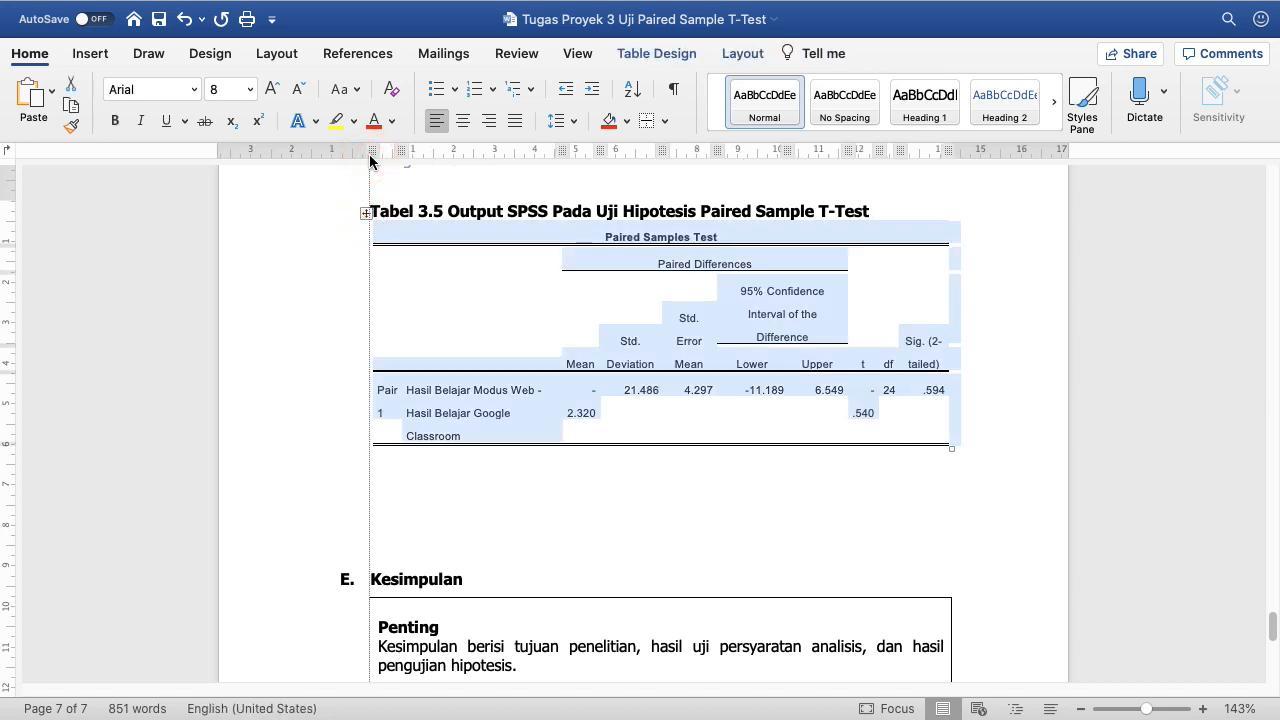
click(382, 279)
drag(371, 236, 370, 233)
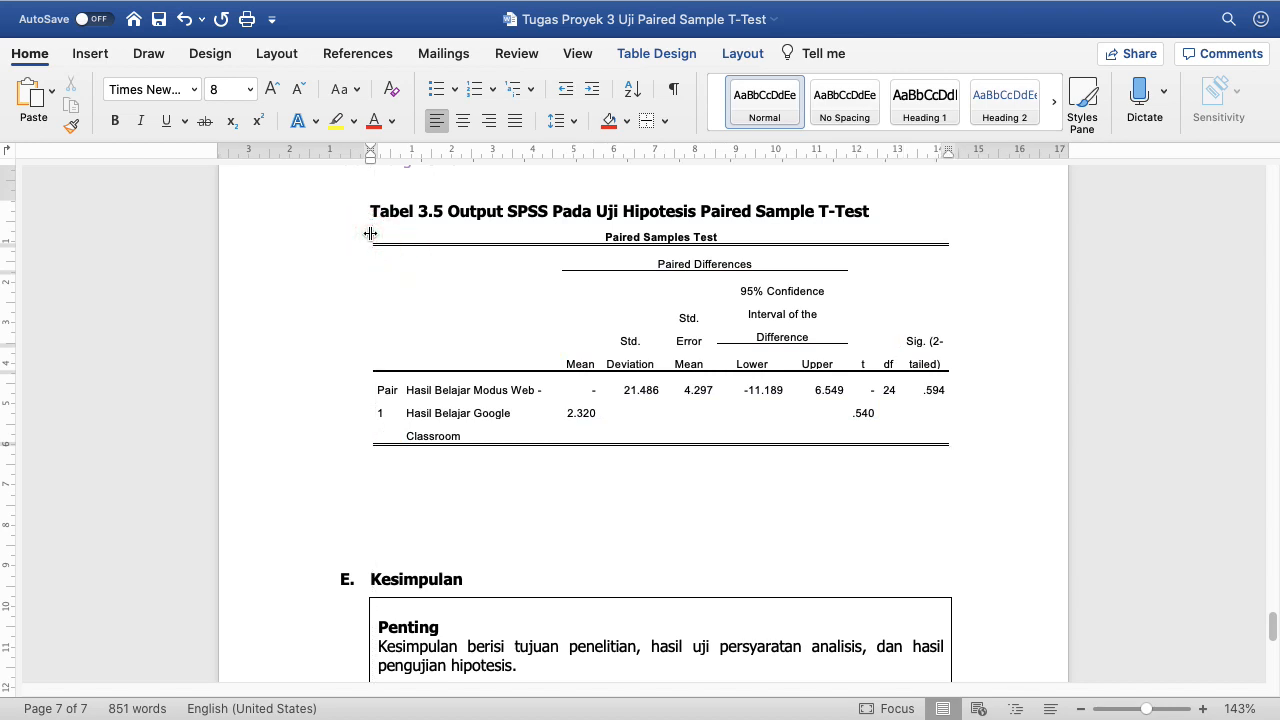
click(444, 328)
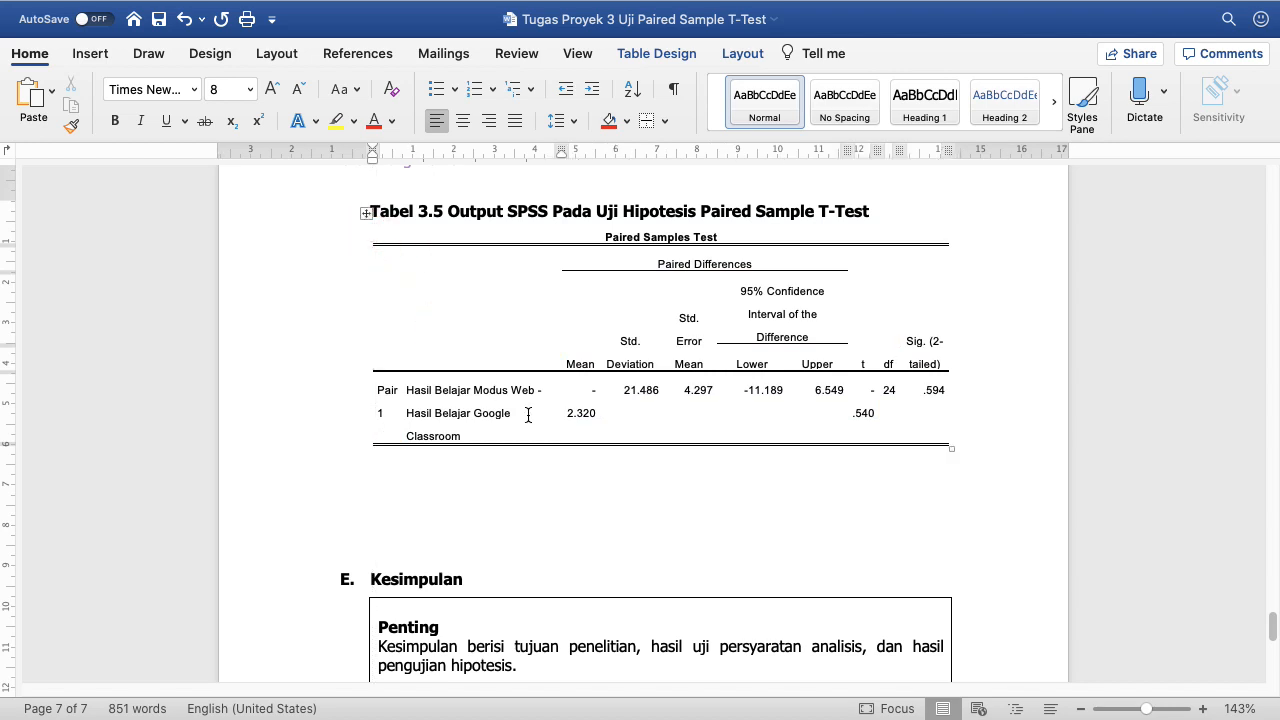
Step: Reduce the font size of the whole Paired Samples Test table to 7
click(584, 429)
drag(582, 390, 596, 418)
click(318, 400)
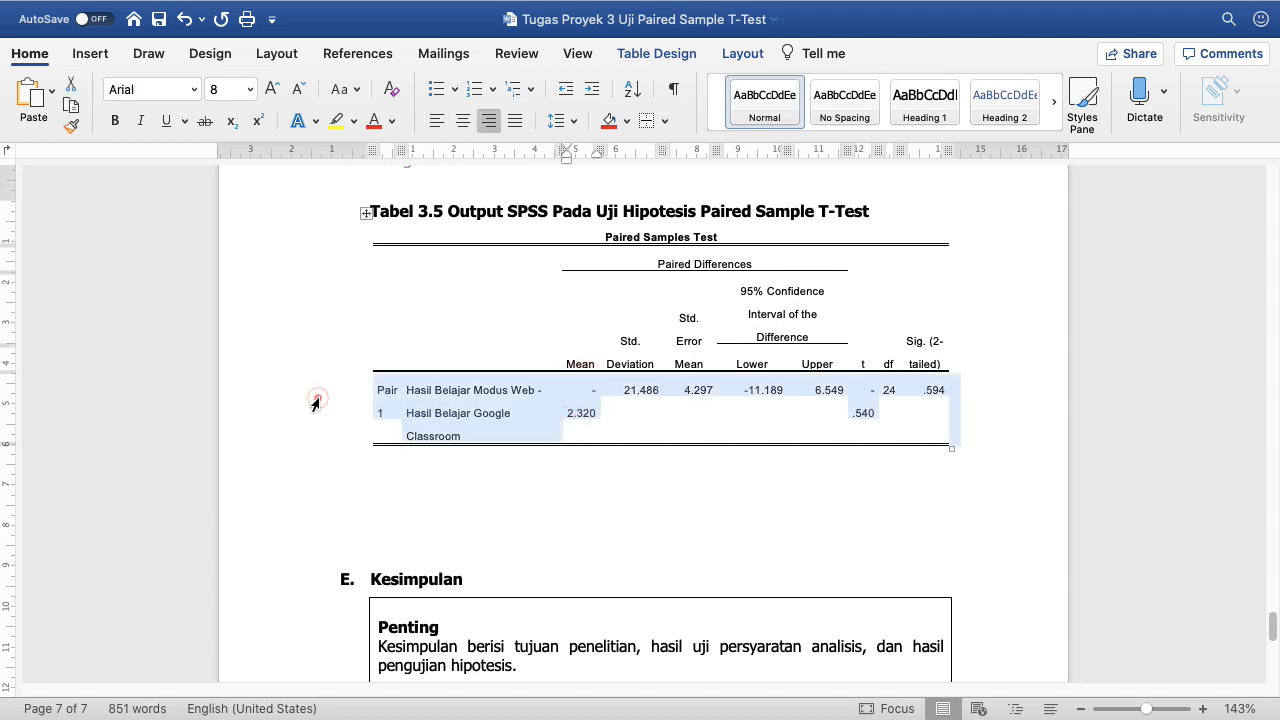
click(365, 212)
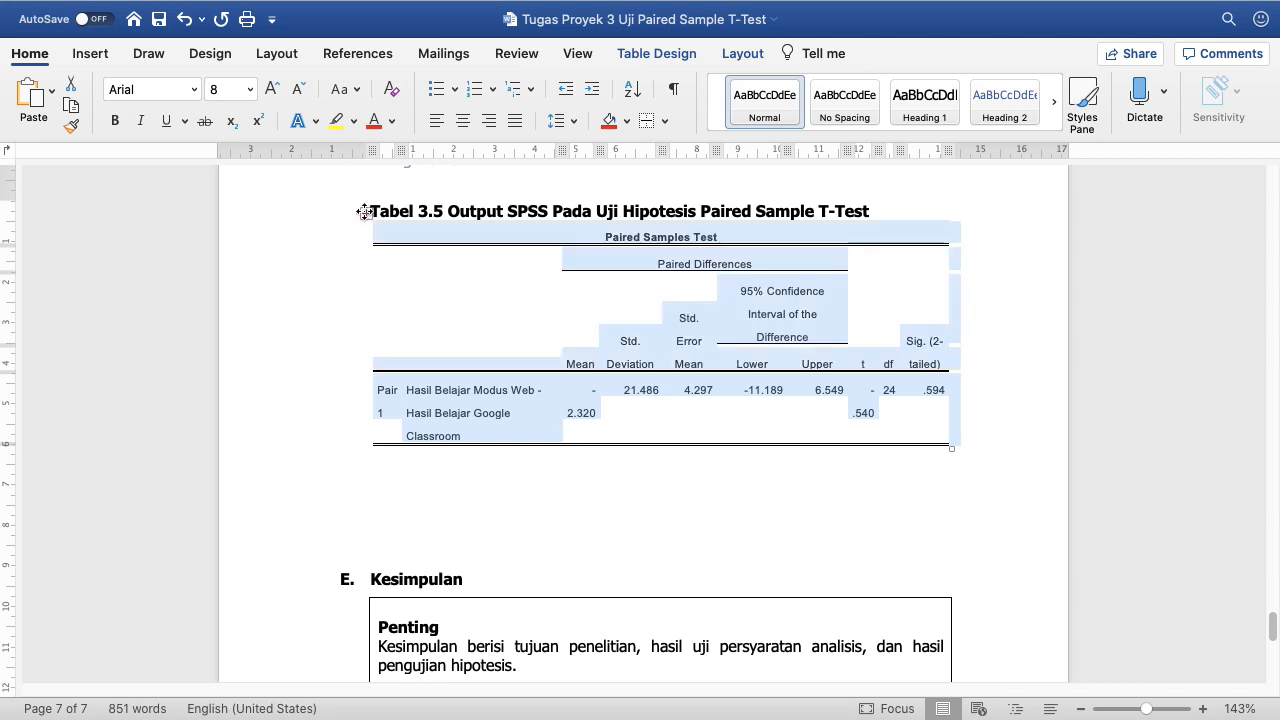
click(228, 89)
text(7)
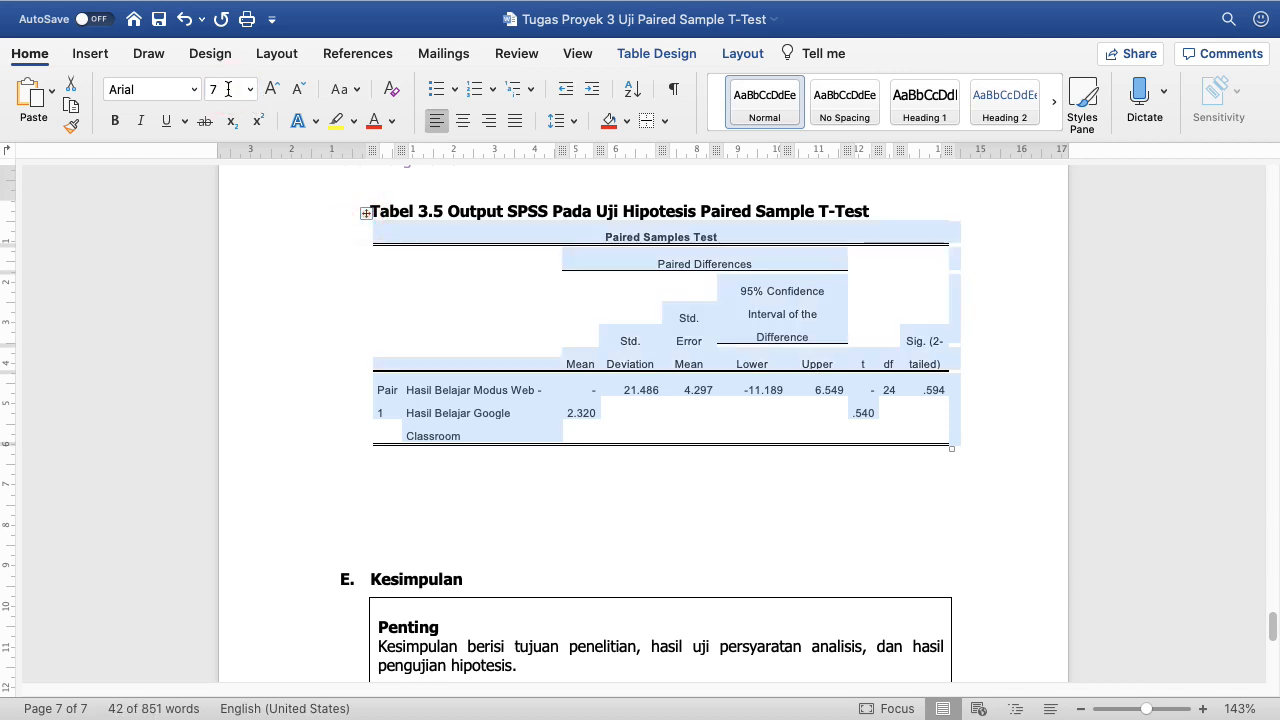
key(Return)
Step: Shade the mean difference cell (-2.320) of the Paired Samples Test table red
click(627, 413)
click(577, 367)
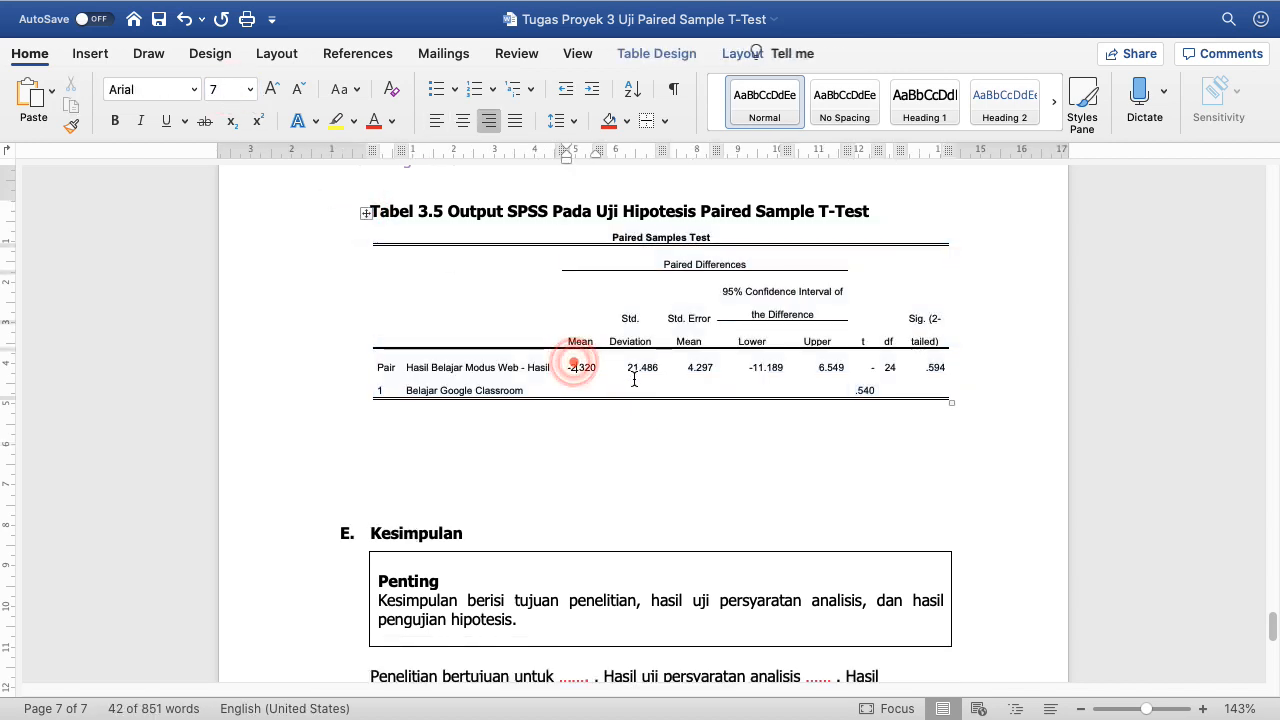
click(610, 119)
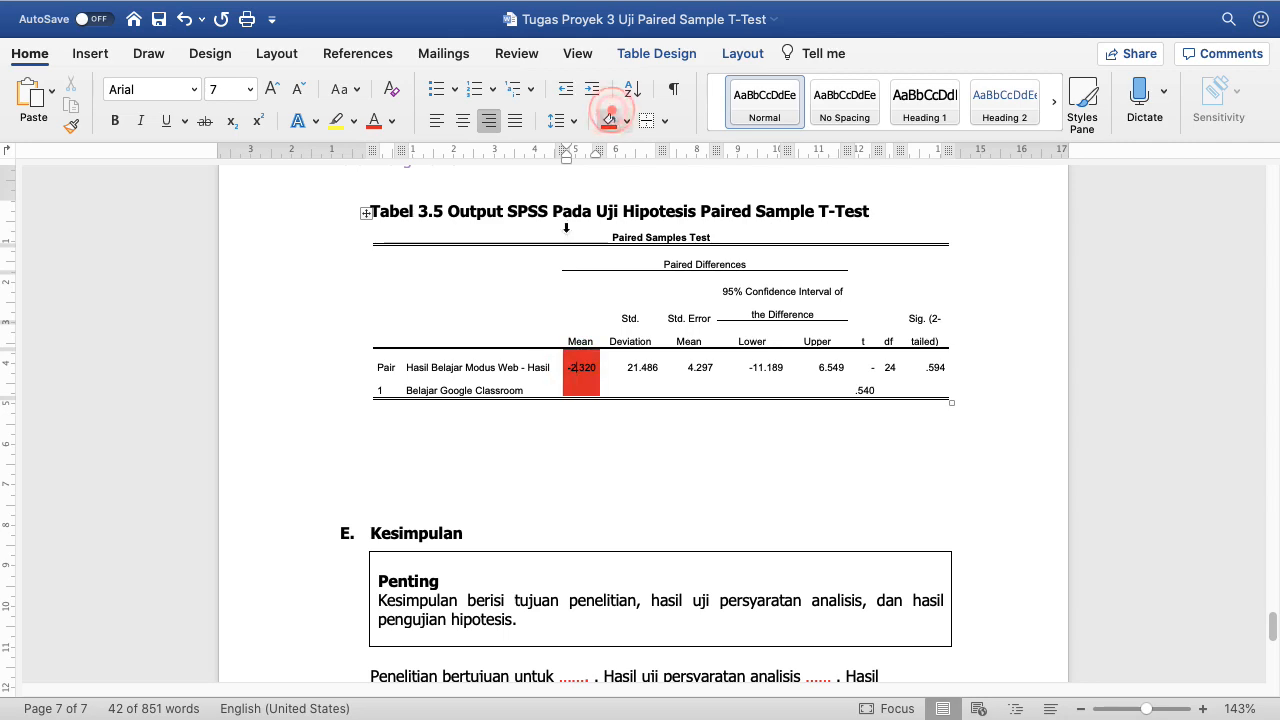
Step: Copy the shaded mean cells 47.64 and 49.96 from Tabel 3.4 and paste them below the Paired Samples Test table
click(527, 439)
scroll(526, 441, up, 1)
scroll(534, 466, up, 10)
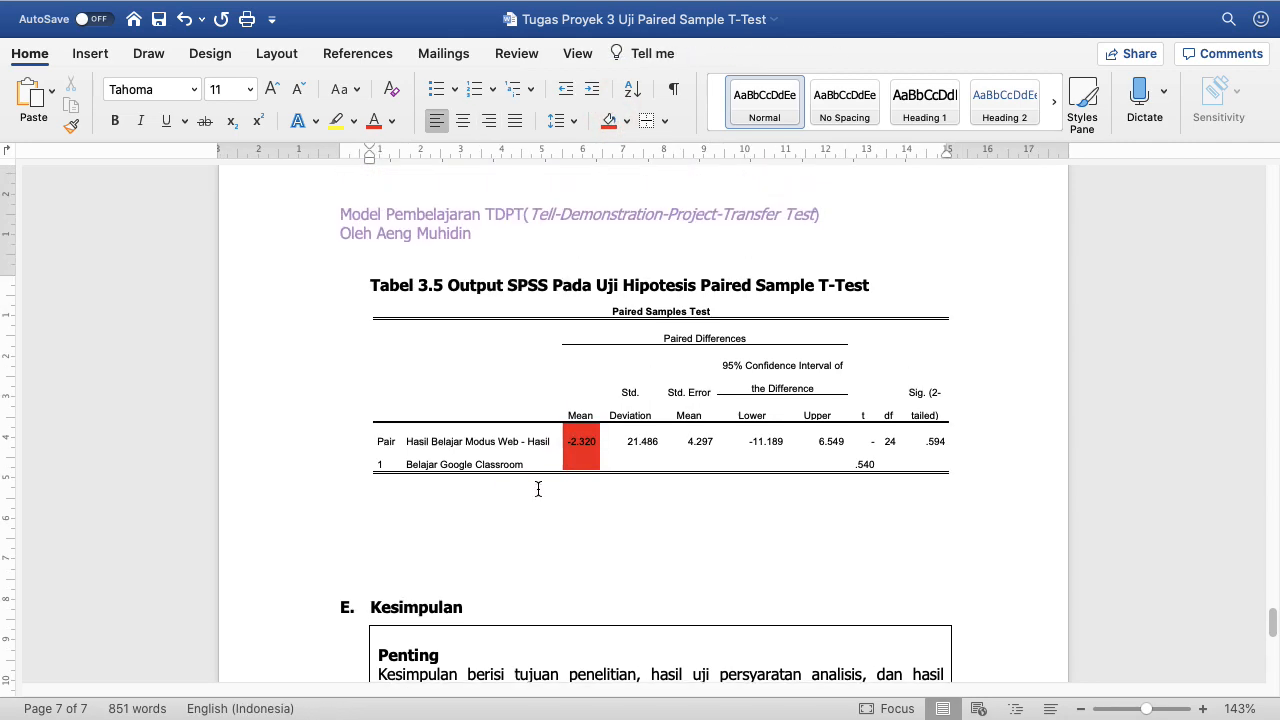
scroll(538, 488, up, 8)
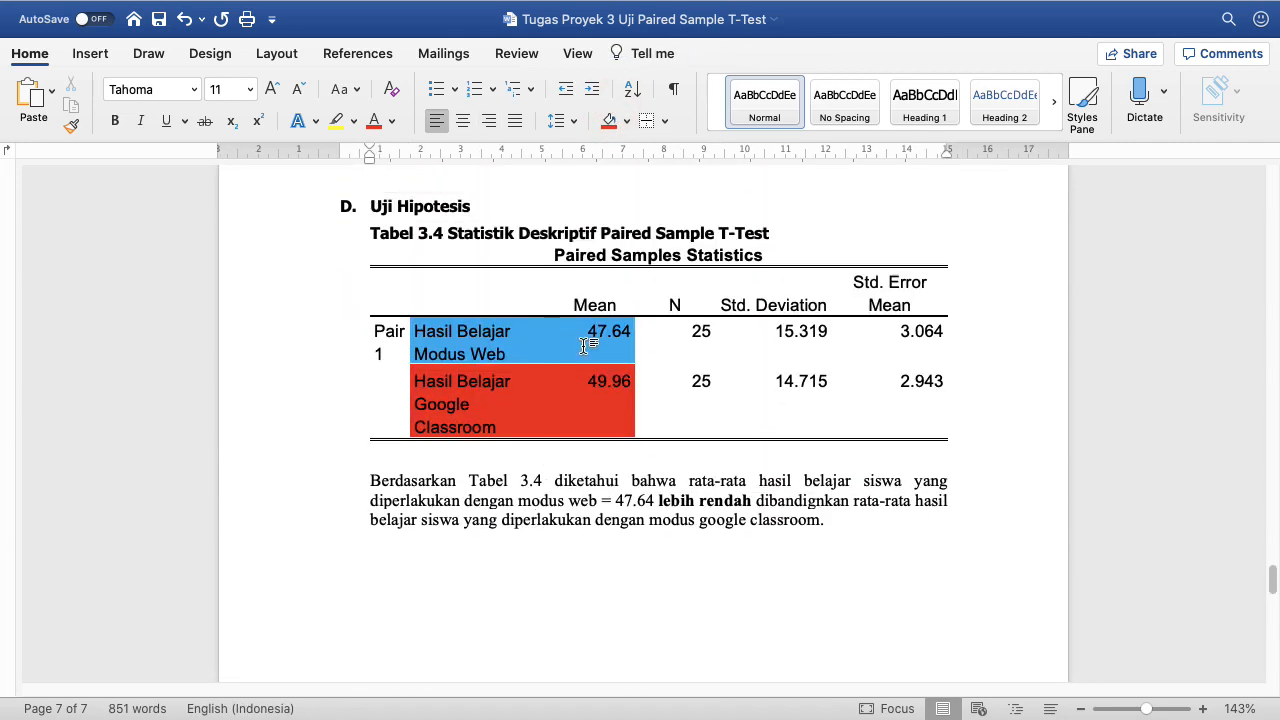
drag(597, 333, 616, 389)
scroll(614, 378, down, 16)
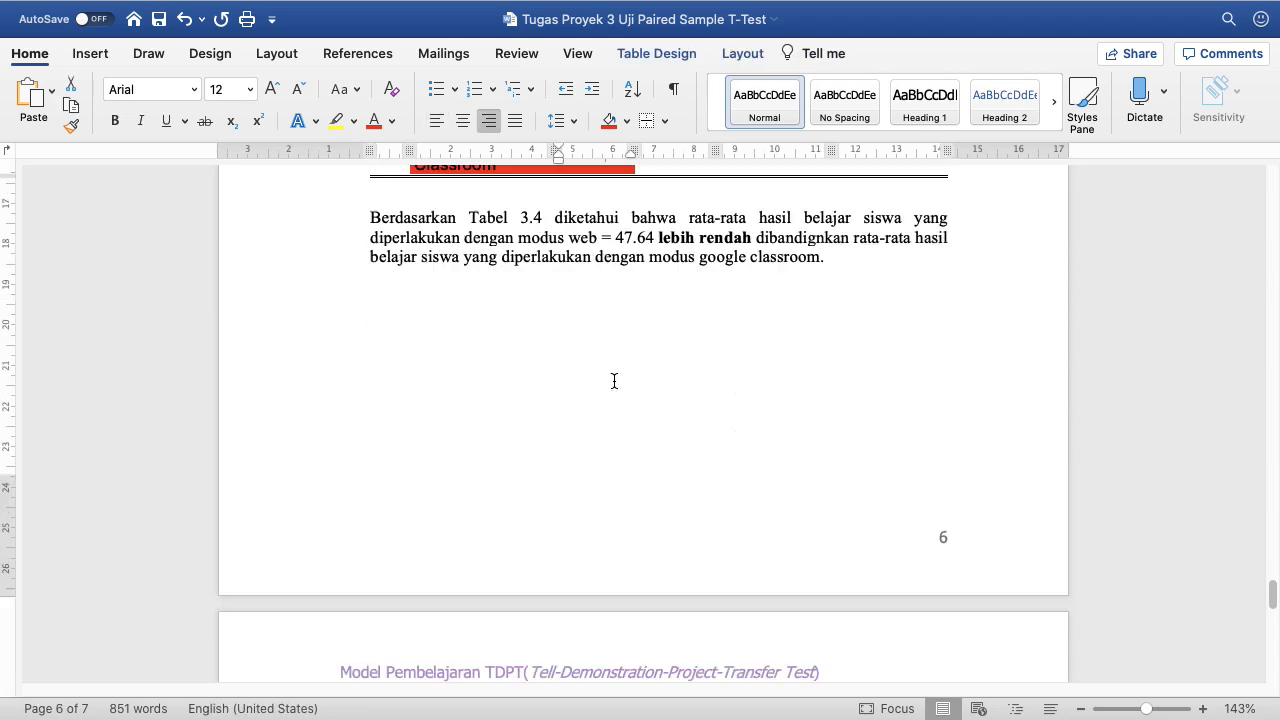
click(460, 535)
key(cmd+v)
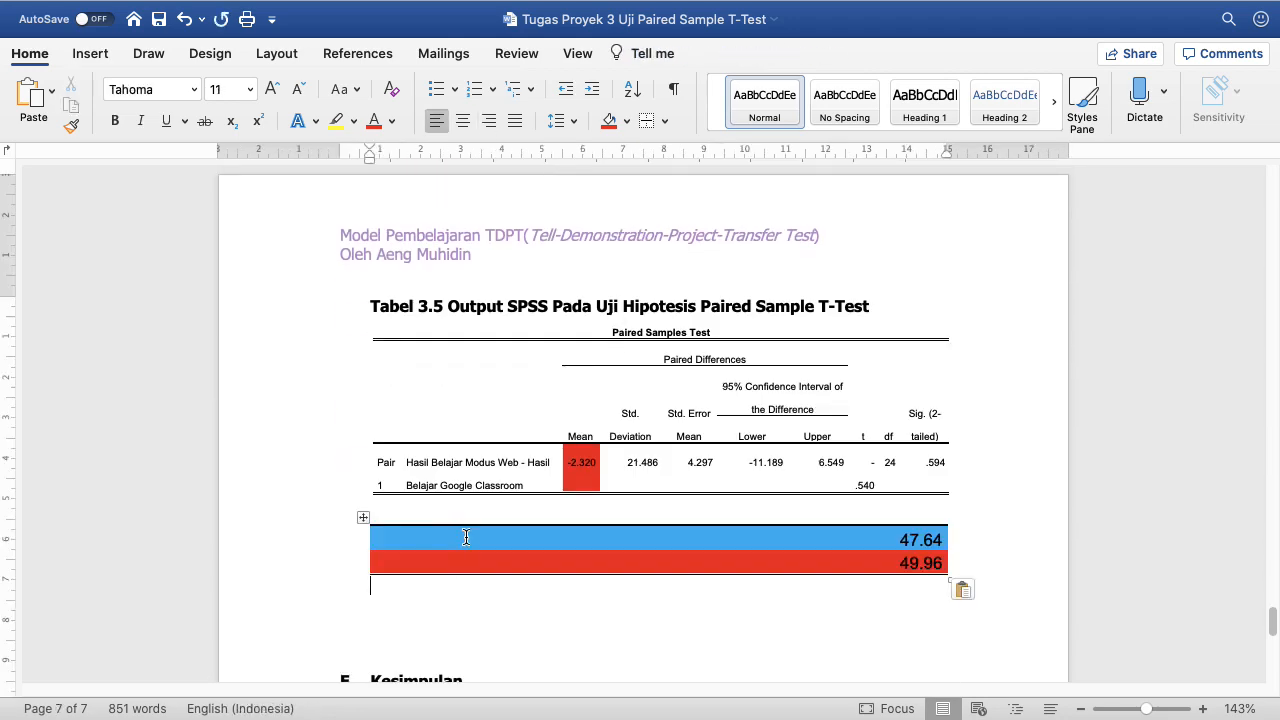
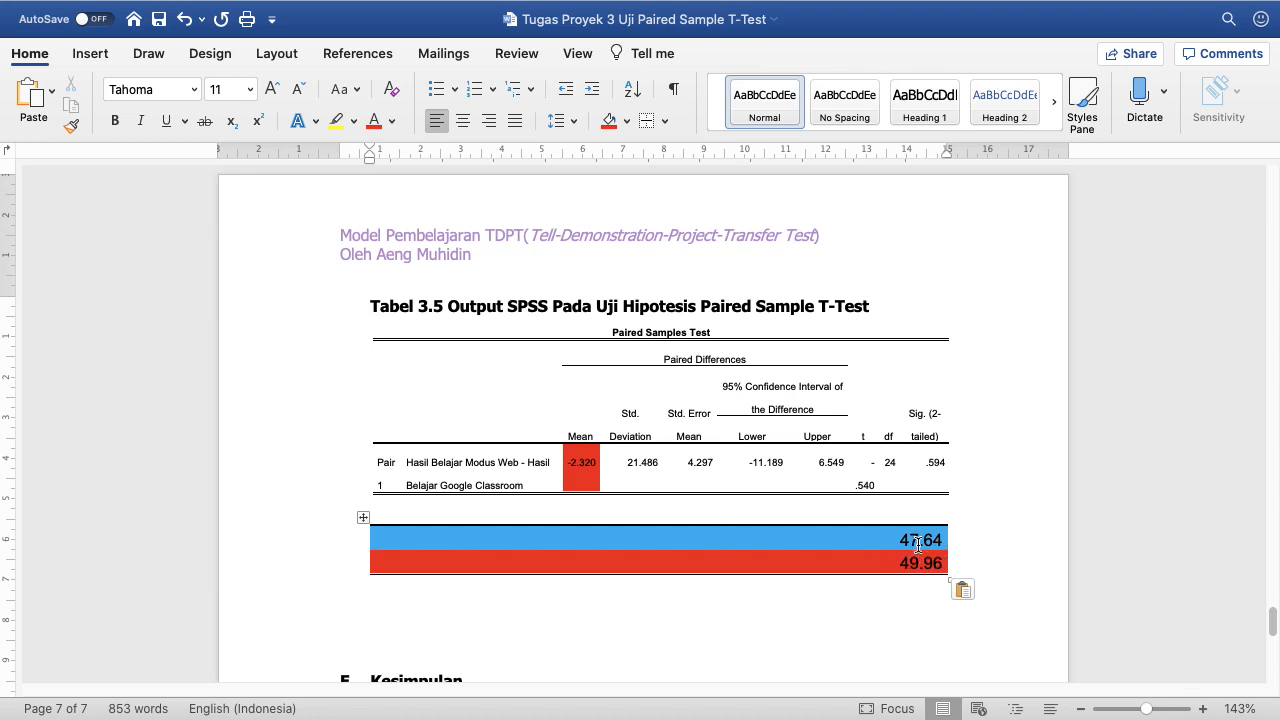
Step: Add blank lines between the Paired Samples Test table and the pasted mean cells, and align the new line's indent with the caption
click(590, 500)
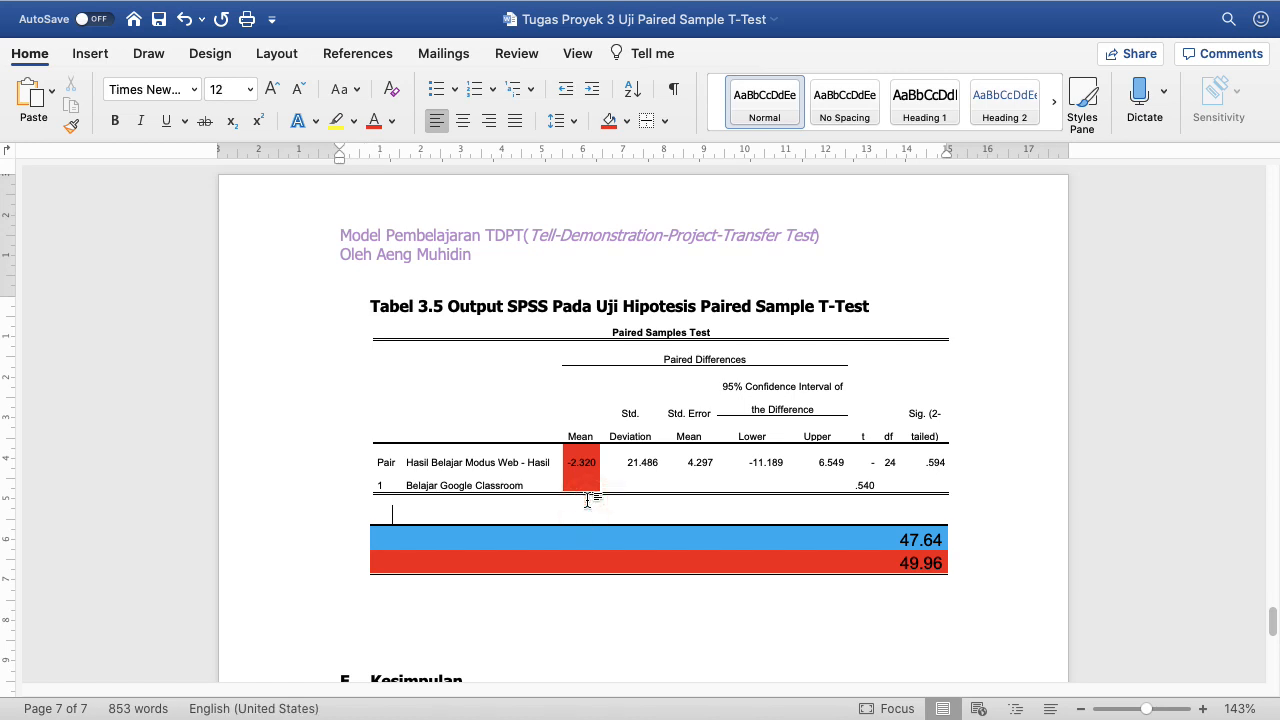
key(Return)
key(Return)
key(Tab)
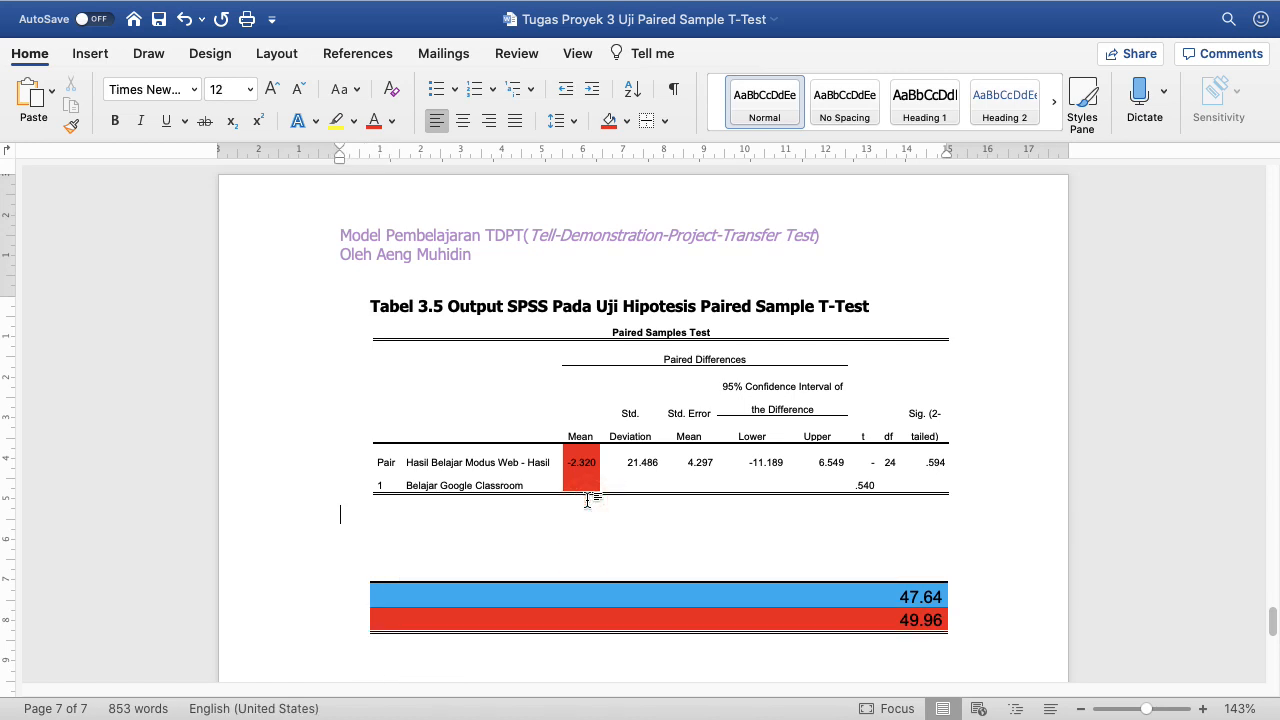
key(Return)
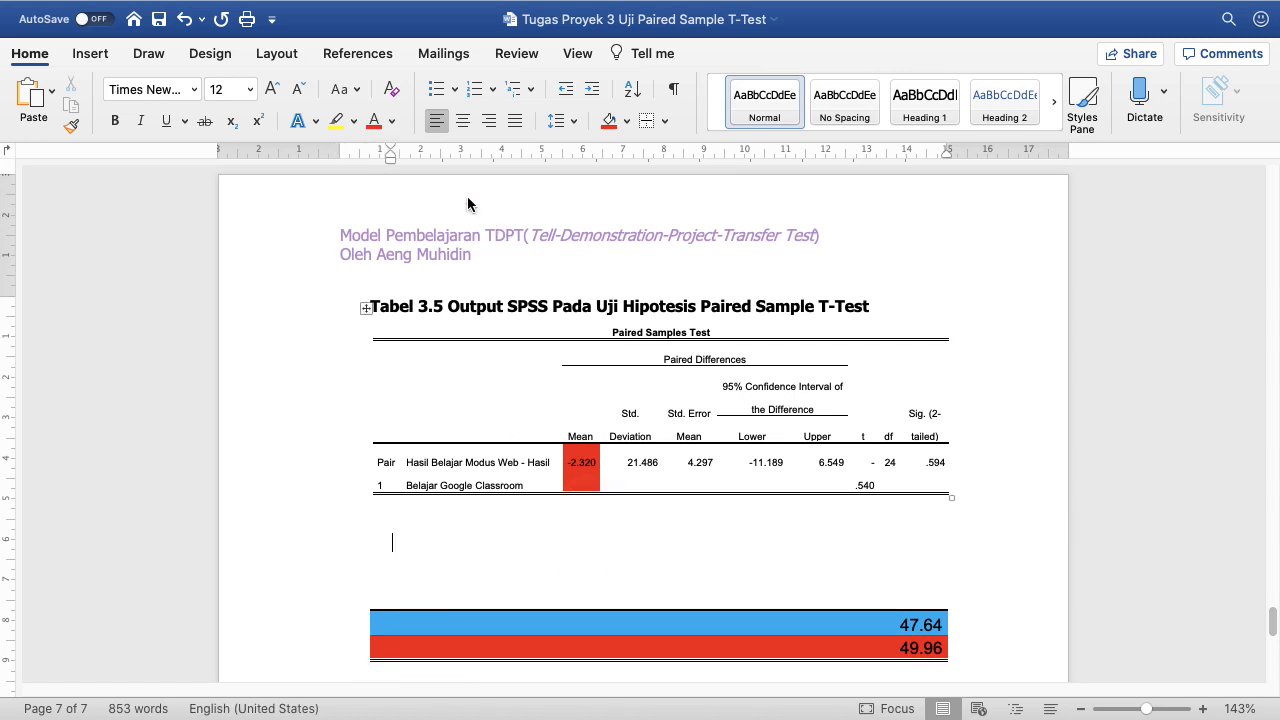
drag(390, 163, 366, 168)
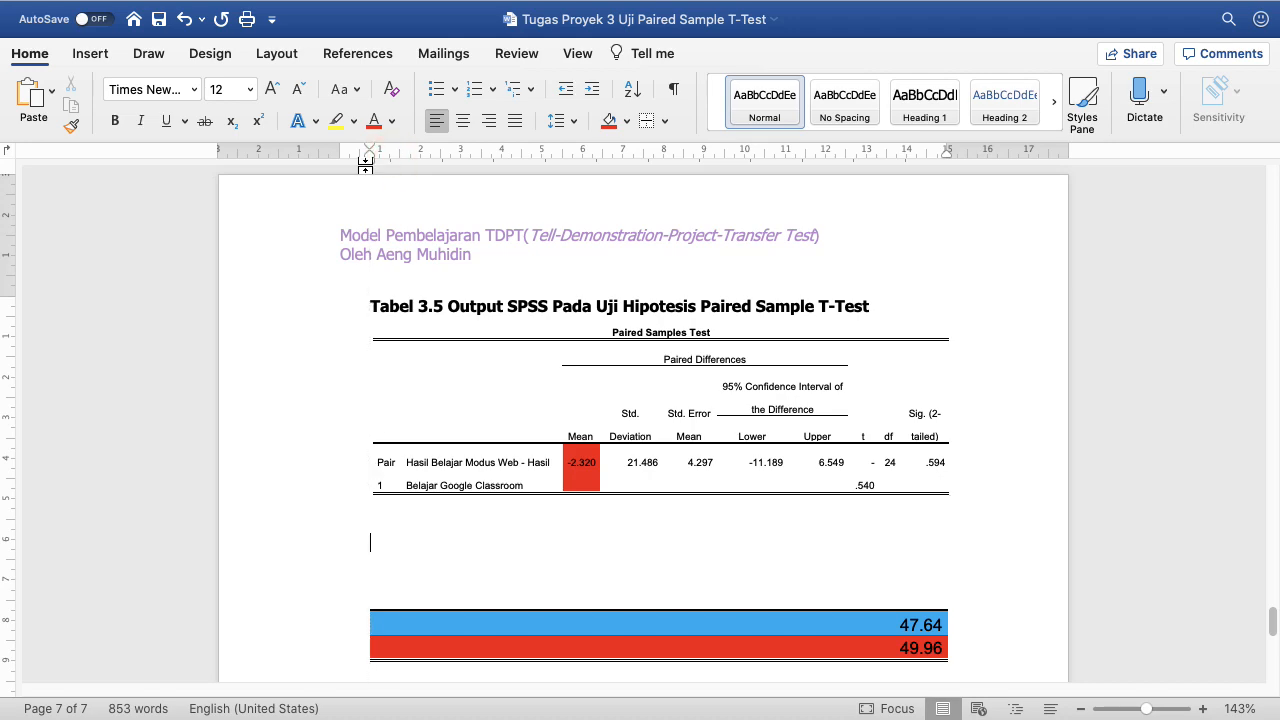
Step: Copy the interpretation paragraph below Tabel 3.4 and paste it beneath the Paired Samples Test table of Tabel 3.5
scroll(371, 320, down, 8)
scroll(374, 400, up, 1)
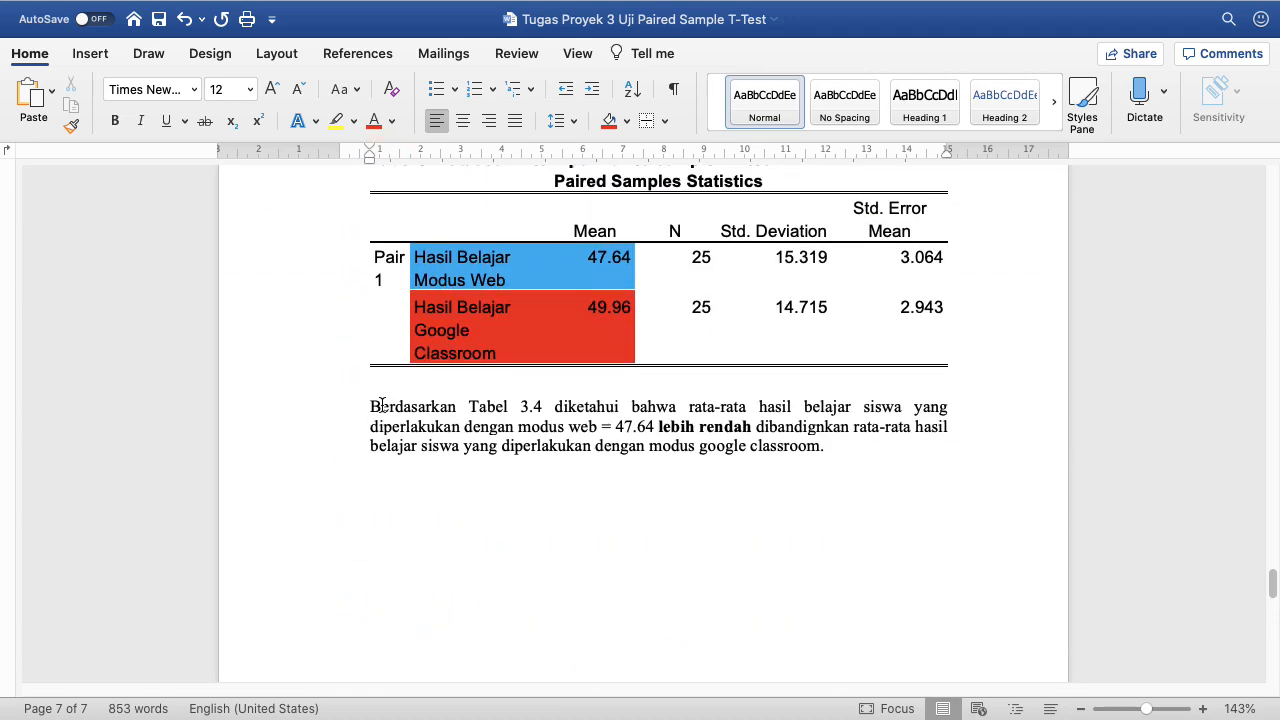
drag(368, 410, 822, 449)
key(super+j)
scroll(820, 449, up, 10)
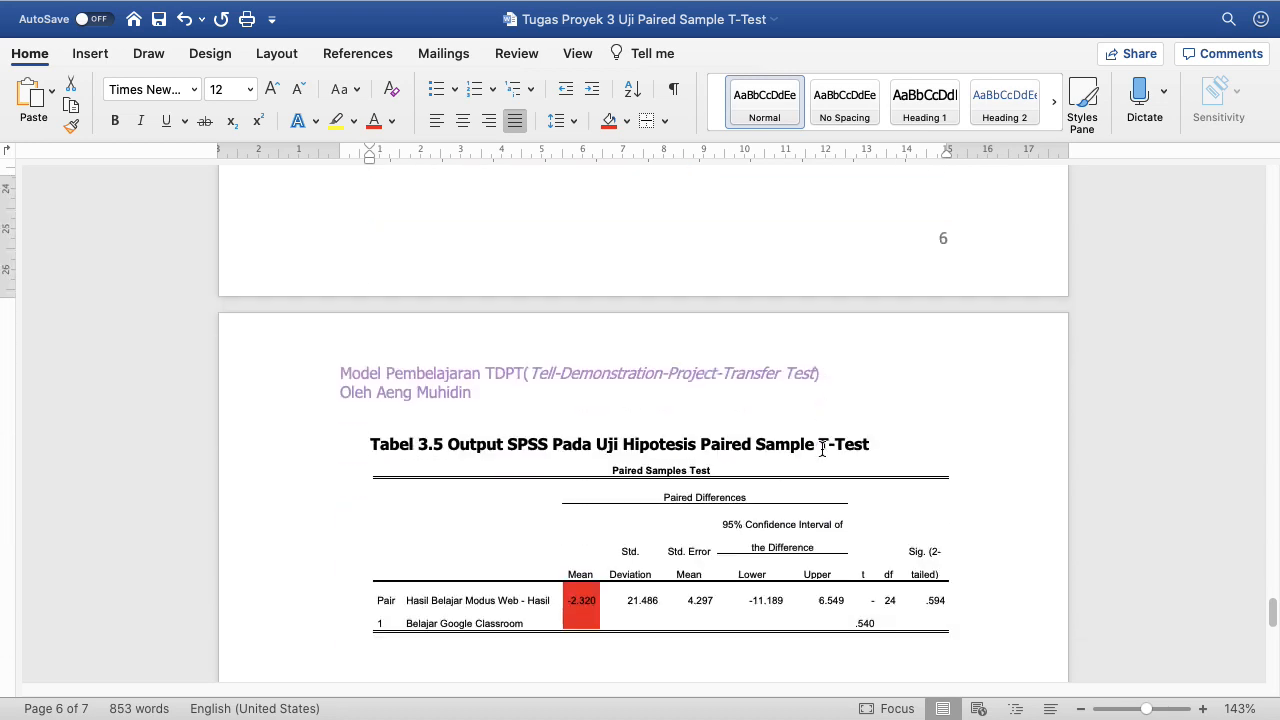
click(451, 484)
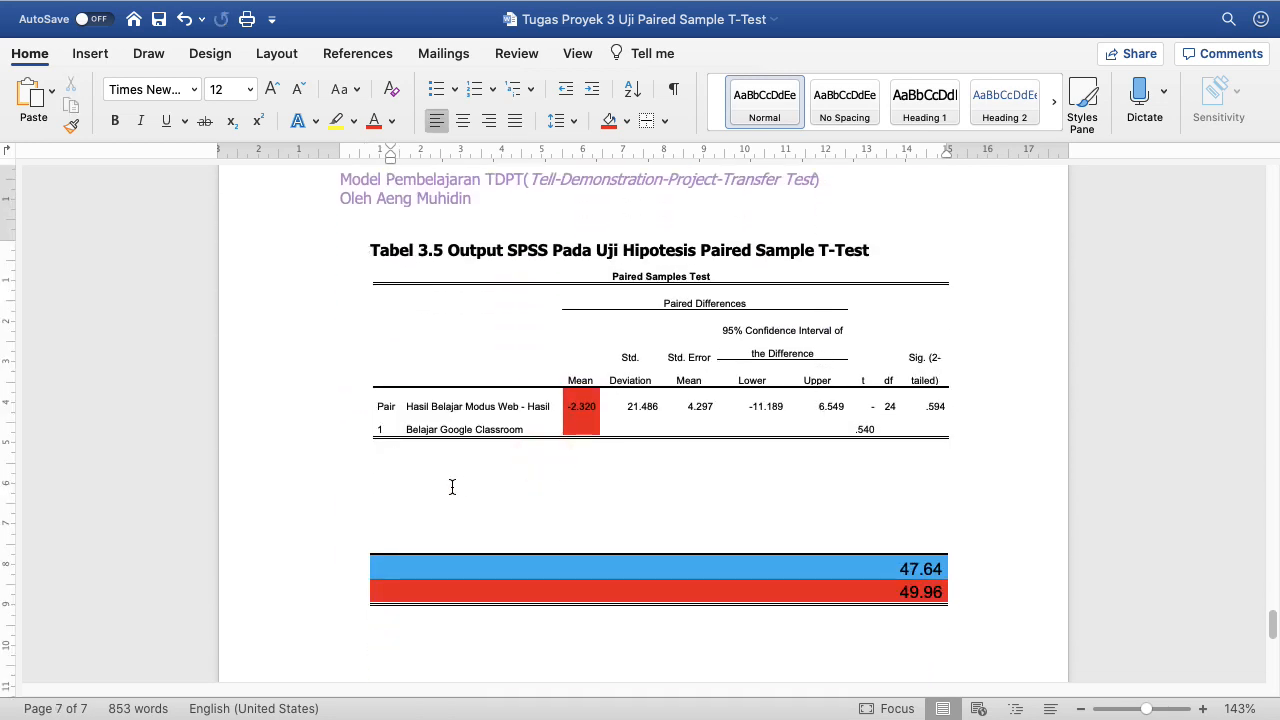
text(Berdasarkan Tabel 3.4 diketahui bahwa rata-rata hasil belajar siswa yang diperlakukan dengan modus web = 47.64 lebih rendah dibandingkan rata-rata hasil belajar siswa yang diperlakukan dengan modus google classroom.)
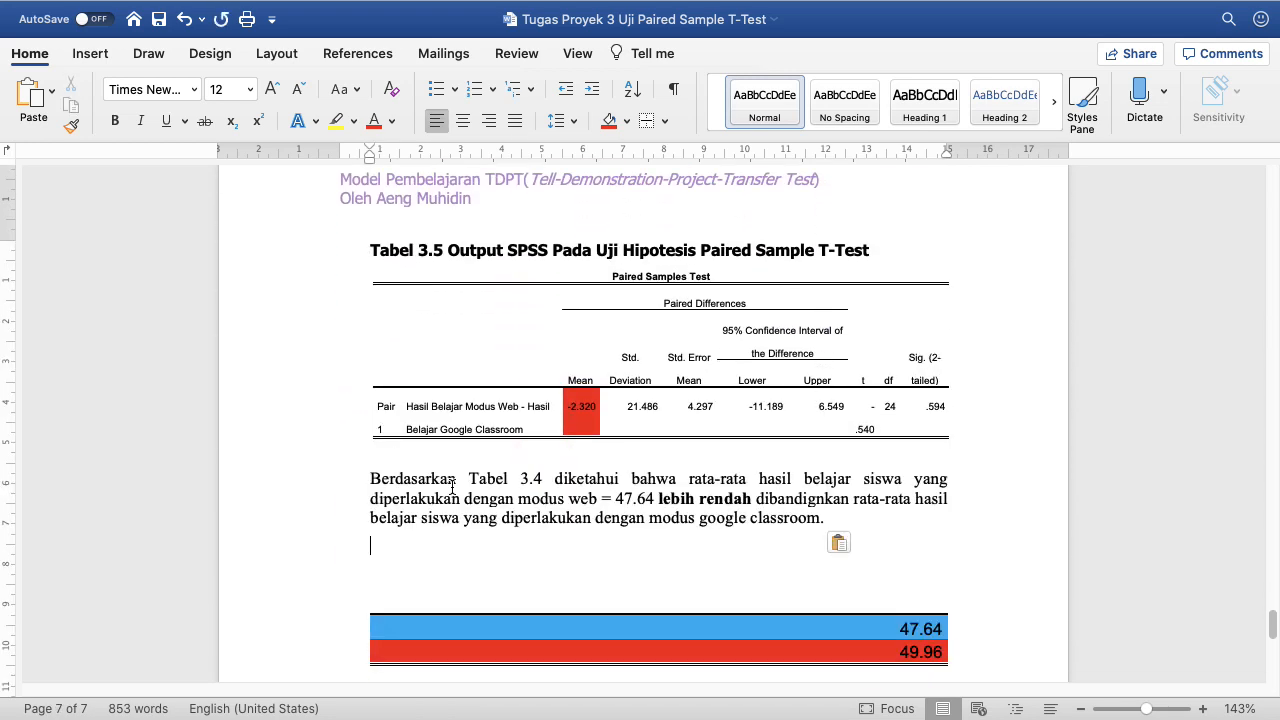
Step: In the pasted paragraph, change the table reference to 3.5 and insert "perbedaan" before "rata-rata"
click(538, 478)
key(BackSpace)
text(5)
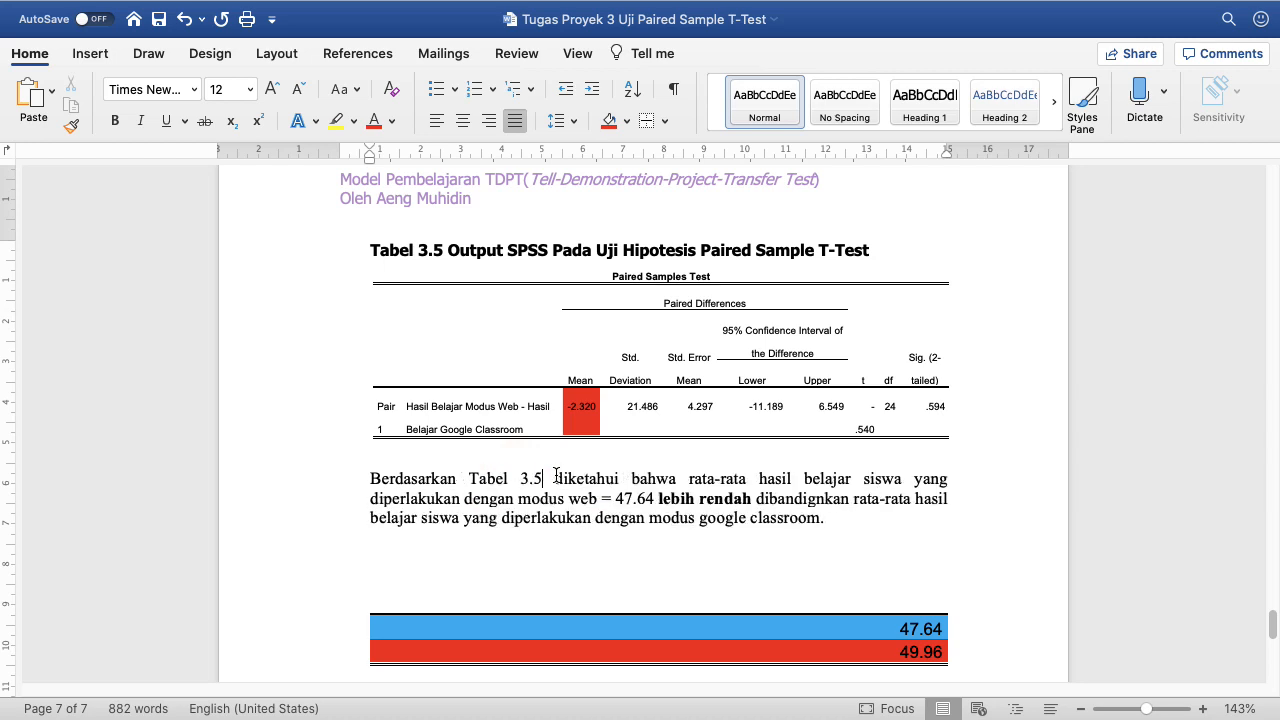
click(688, 478)
text(perbedaan)
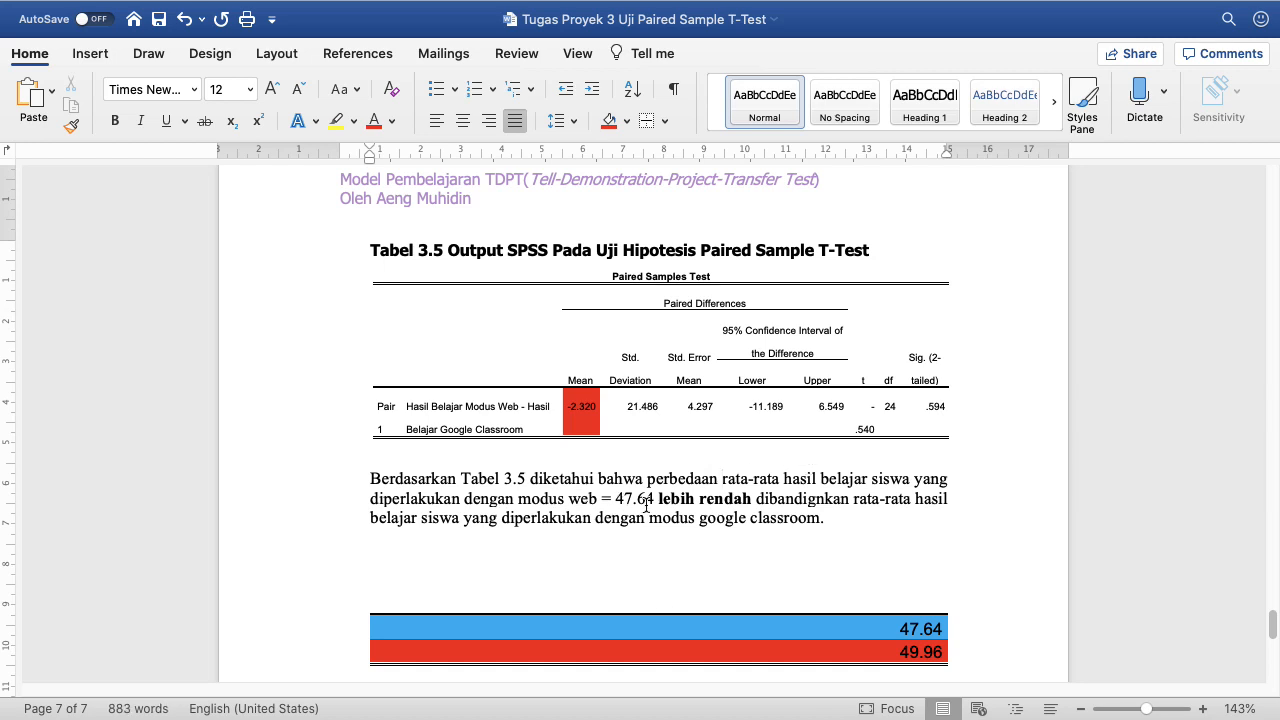
Step: Replace "= 47.64 lebih rendah dibandignkan" with "dengan" and replace the full stop after "google classroom" with "sebesar"
drag(601, 498, 752, 498)
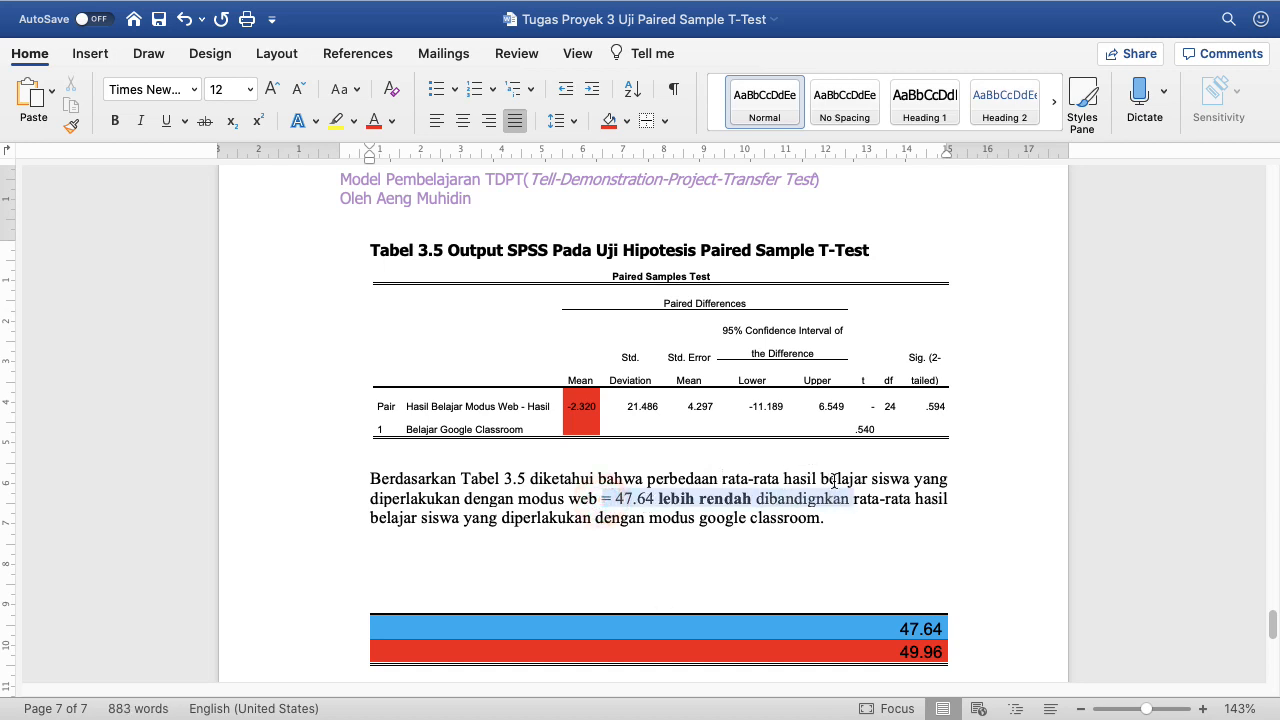
text(dengan)
key(BackSpace)
text(sebesar)
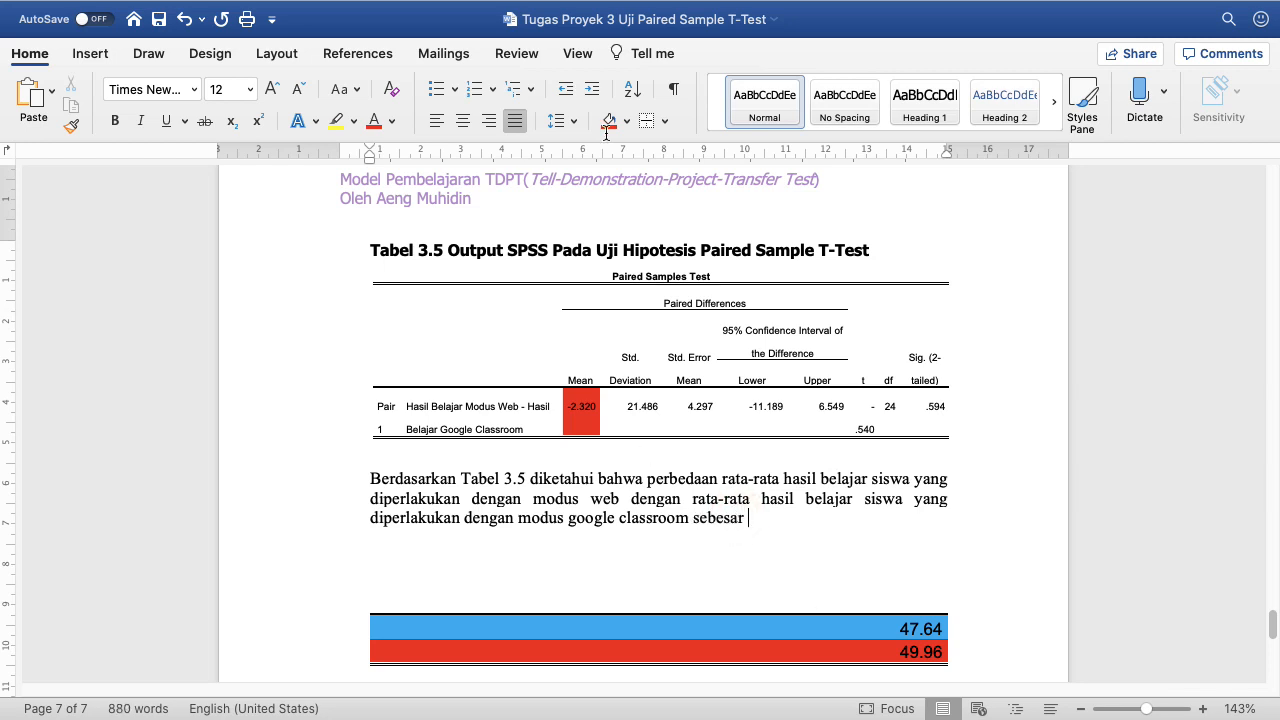
mouse_move(693, 8)
click(637, 11)
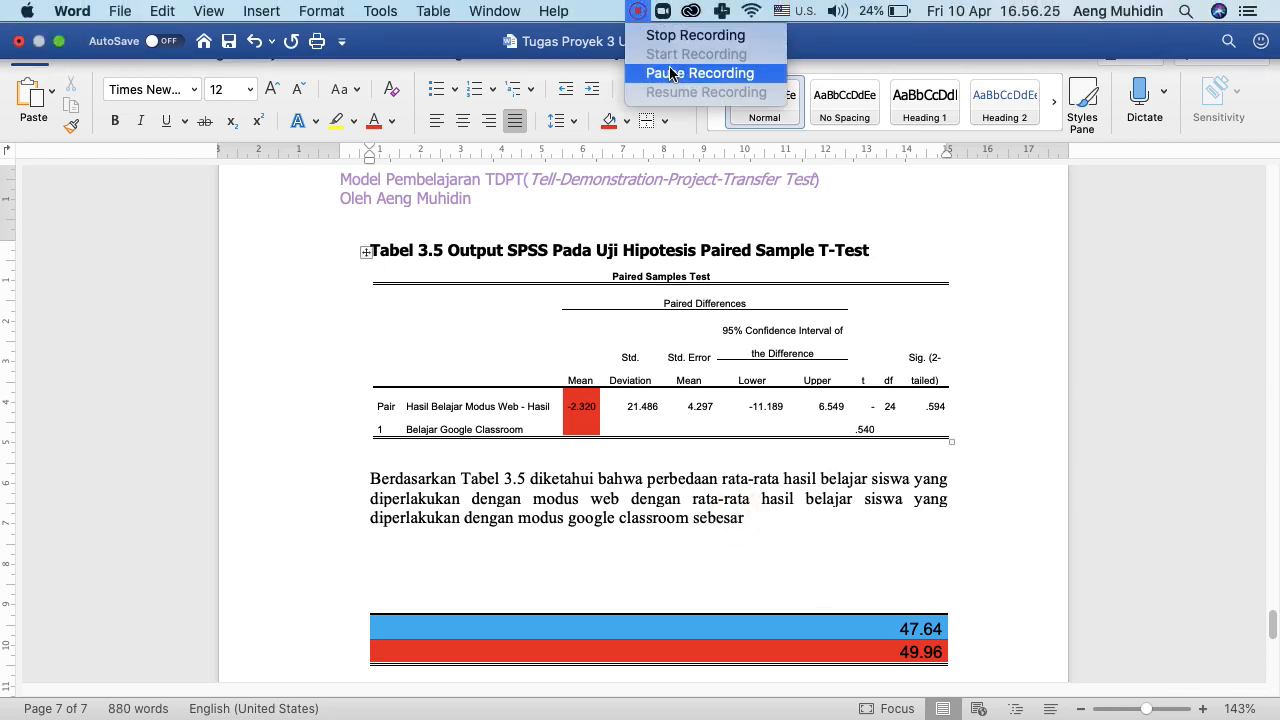
click(690, 70)
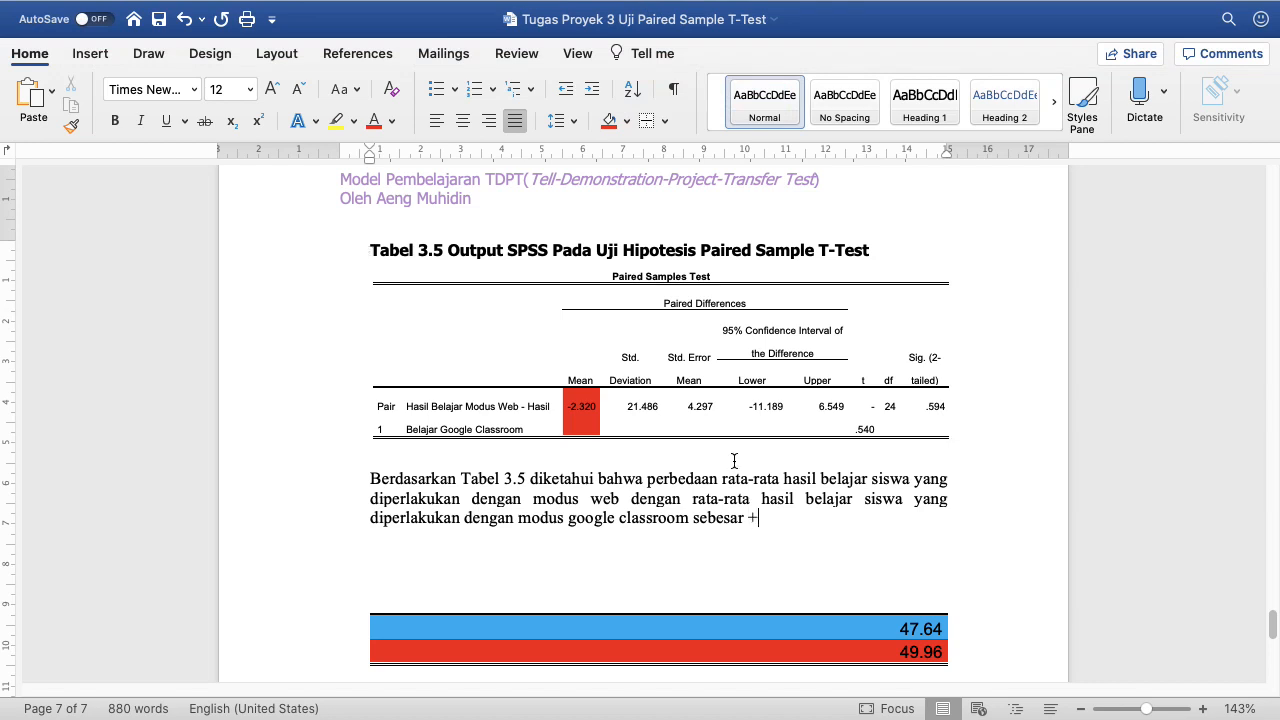
Step: Add an underlined plus sign as a plus-minus symbol after "sebesar", followed by 2.3 without underline
key(super+u)
key(Right)
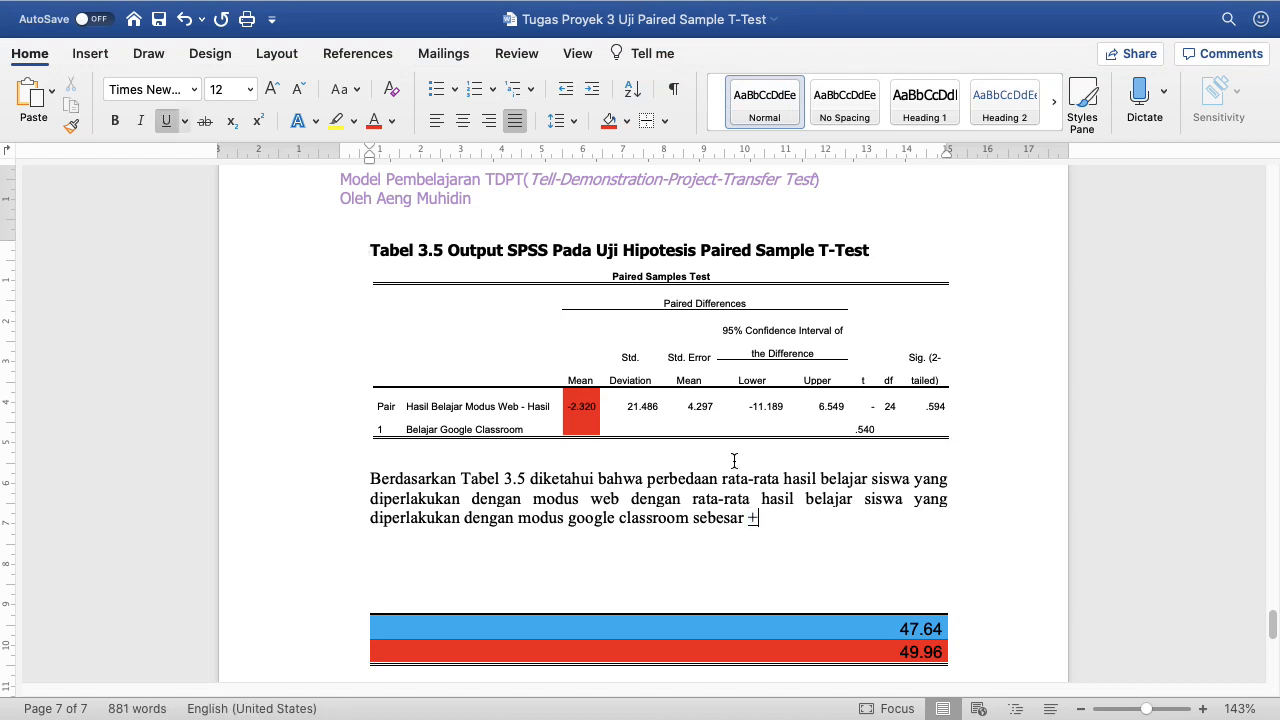
key(shift+Left)
key(shift+Left)
key(shift+Left)
key(shift+Left)
key(shift+Left)
key(shift+Right)
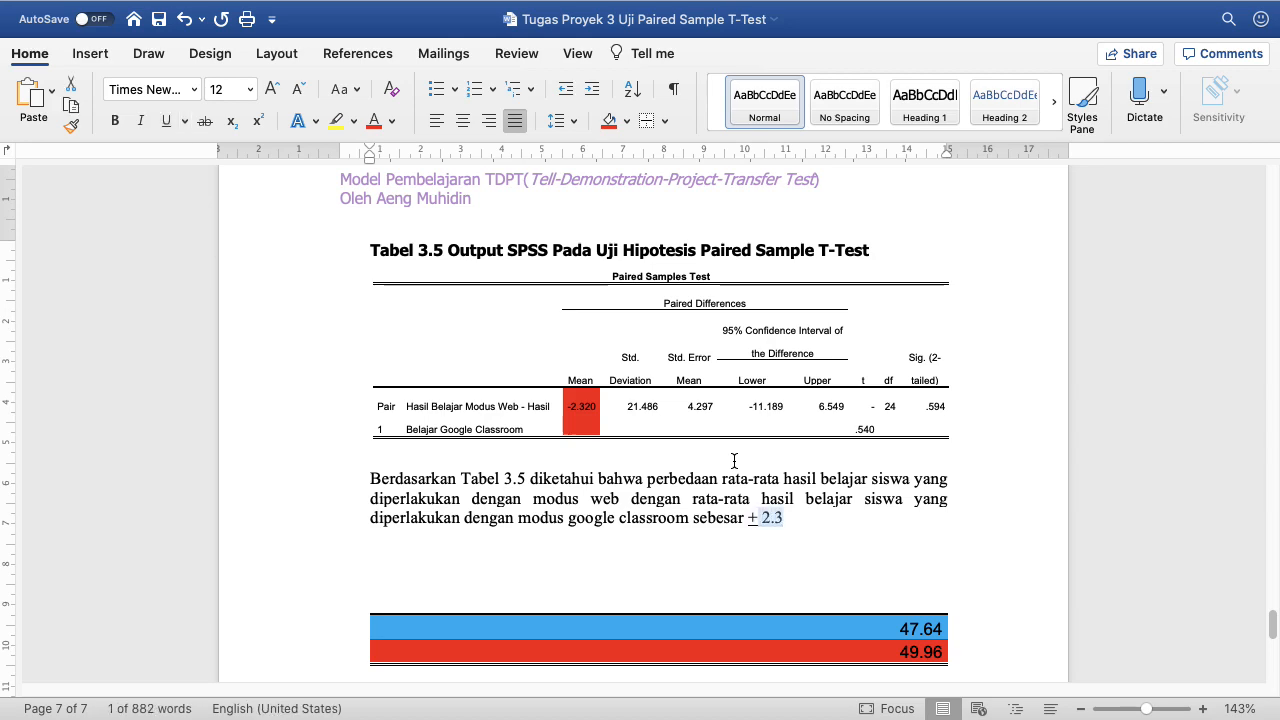
click(721, 533)
scroll(740, 520, up, 5)
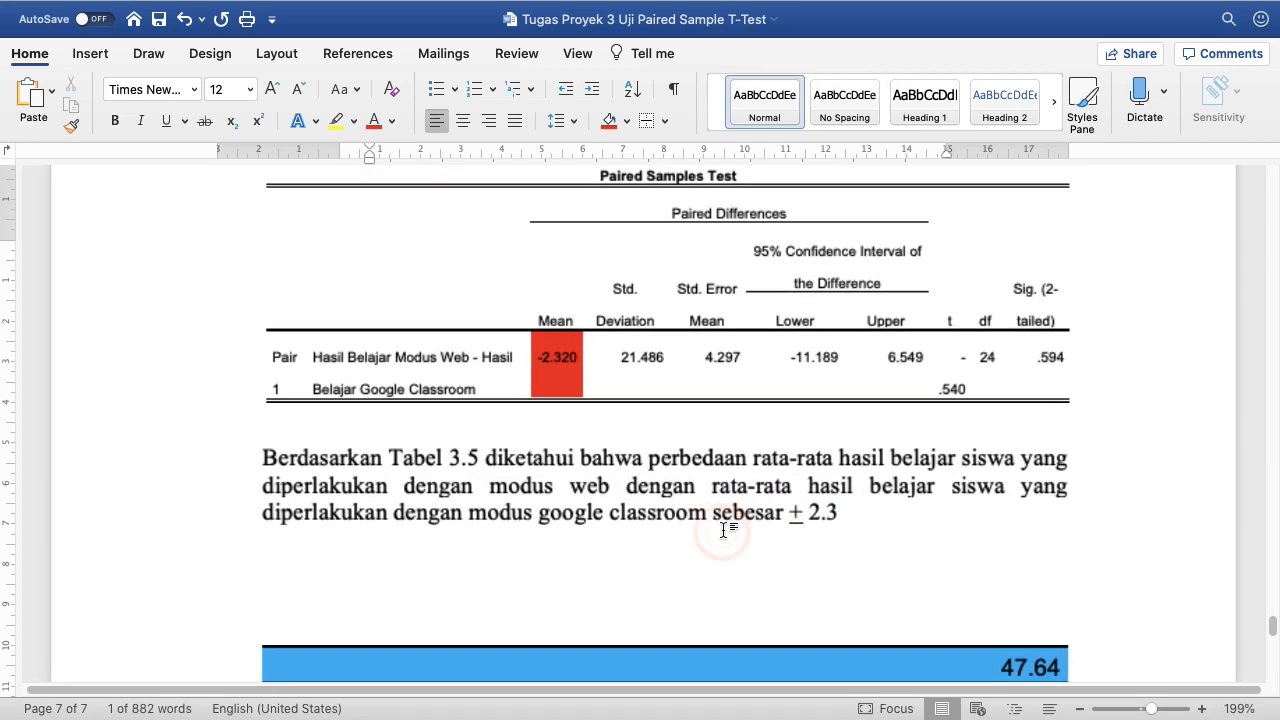
Step: Retype the plus sign before 2.3 and underline it to form the plus-minus symbol again
double_click(793, 511)
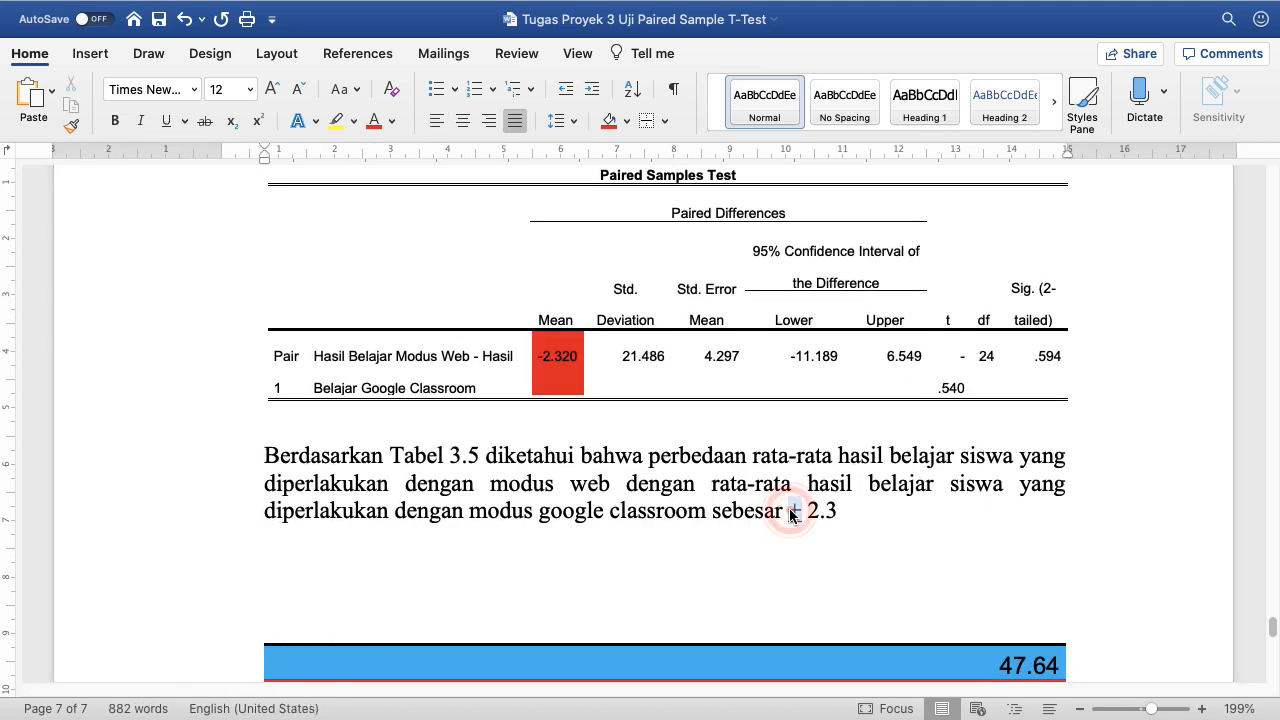
key(BackSpace)
text(_)
key(BackSpace)
text(+)
double_click(793, 511)
key(BackSpace)
click(162, 122)
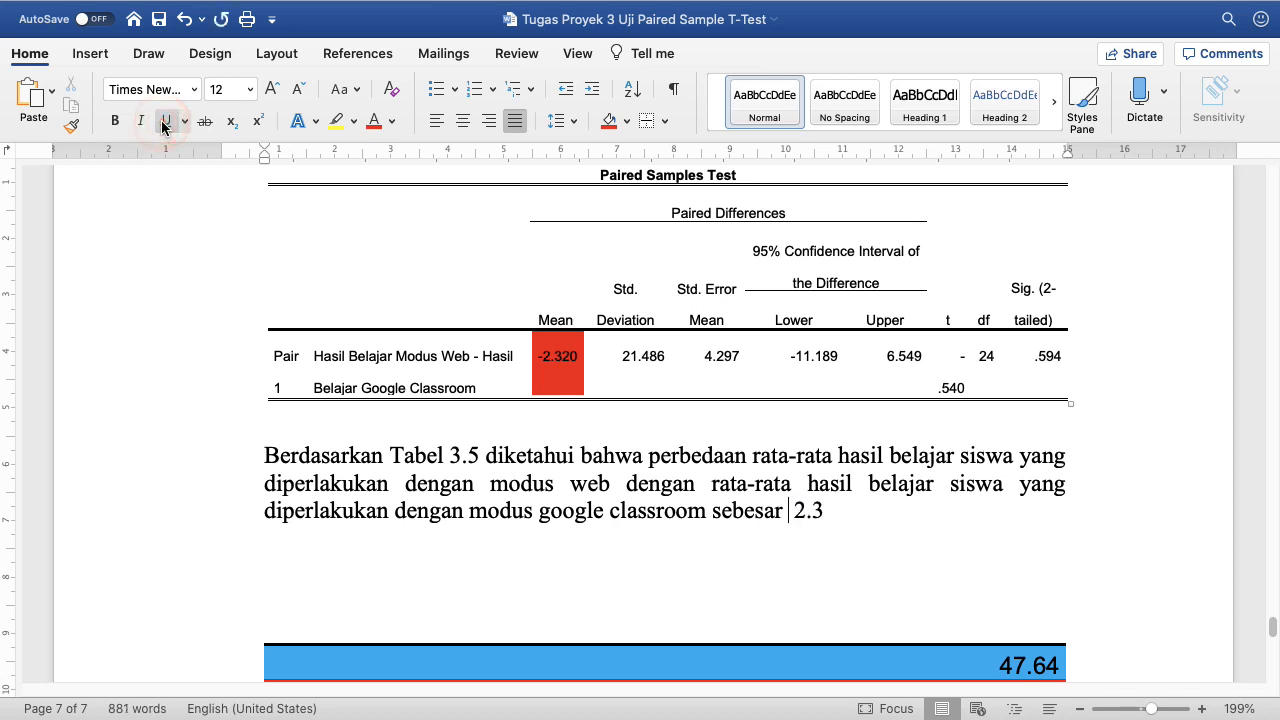
key(super+z)
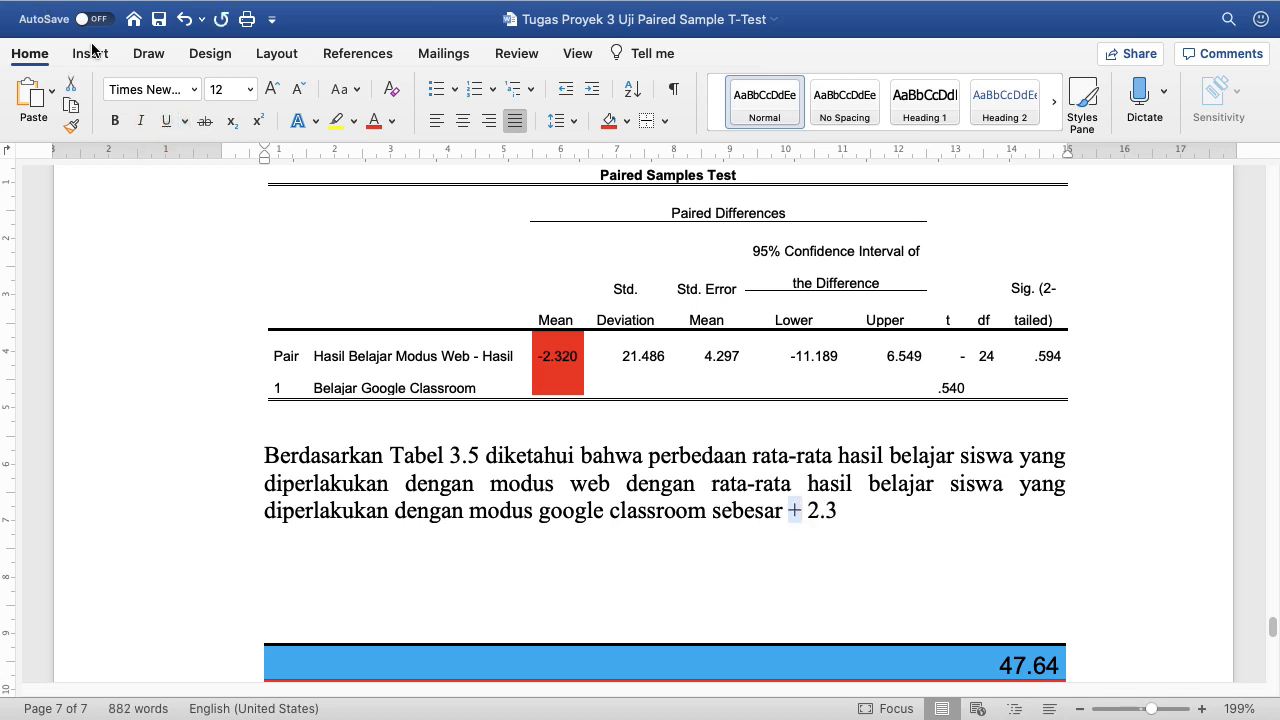
click(166, 122)
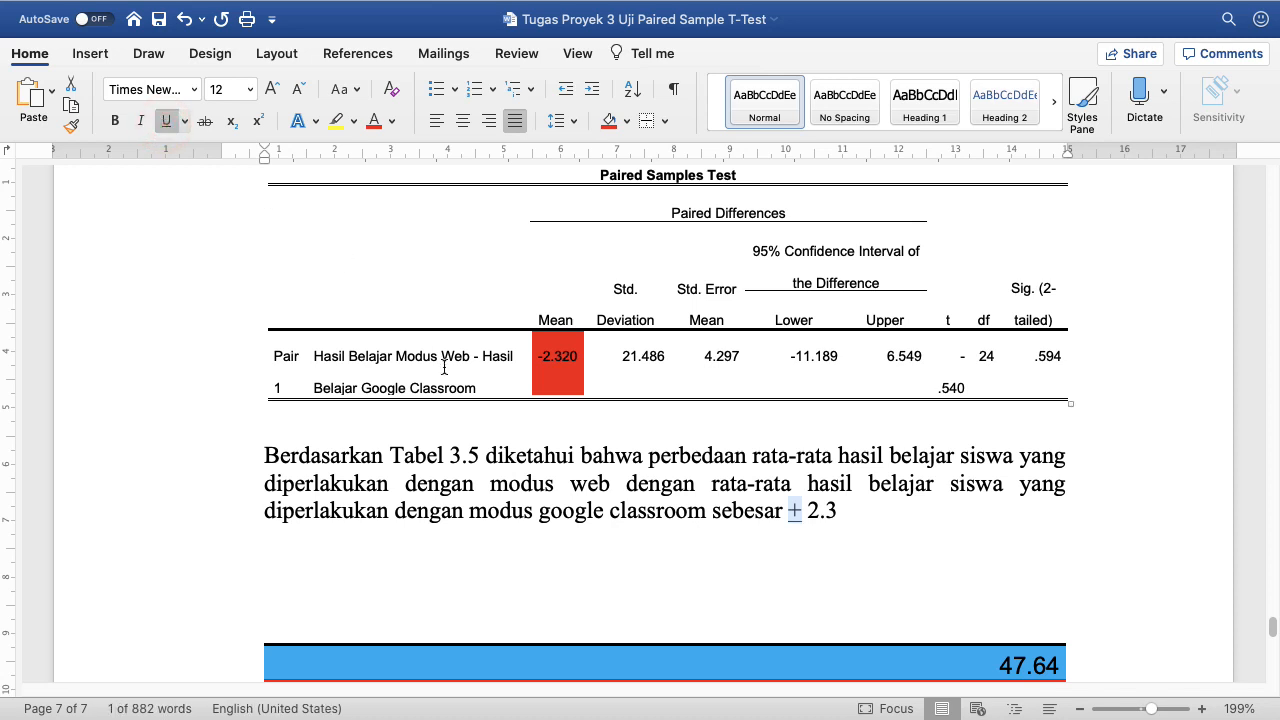
click(803, 509)
click(170, 122)
click(864, 529)
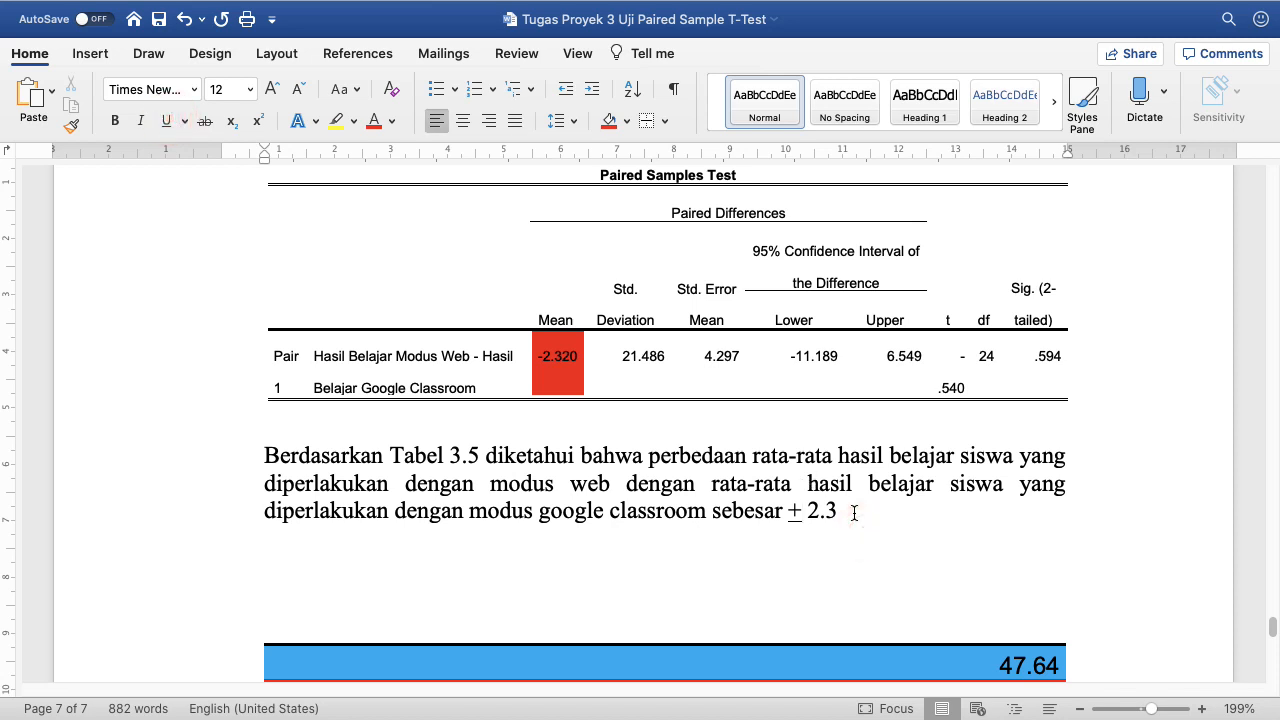
Step: Complete the sentence after 2.3 with "tidak signifikan (Sig. 0.594 > 0.05)." and shade the Sig. (2-tailed) value cell of the table red
click(854, 513)
text(tidak signifikan ()
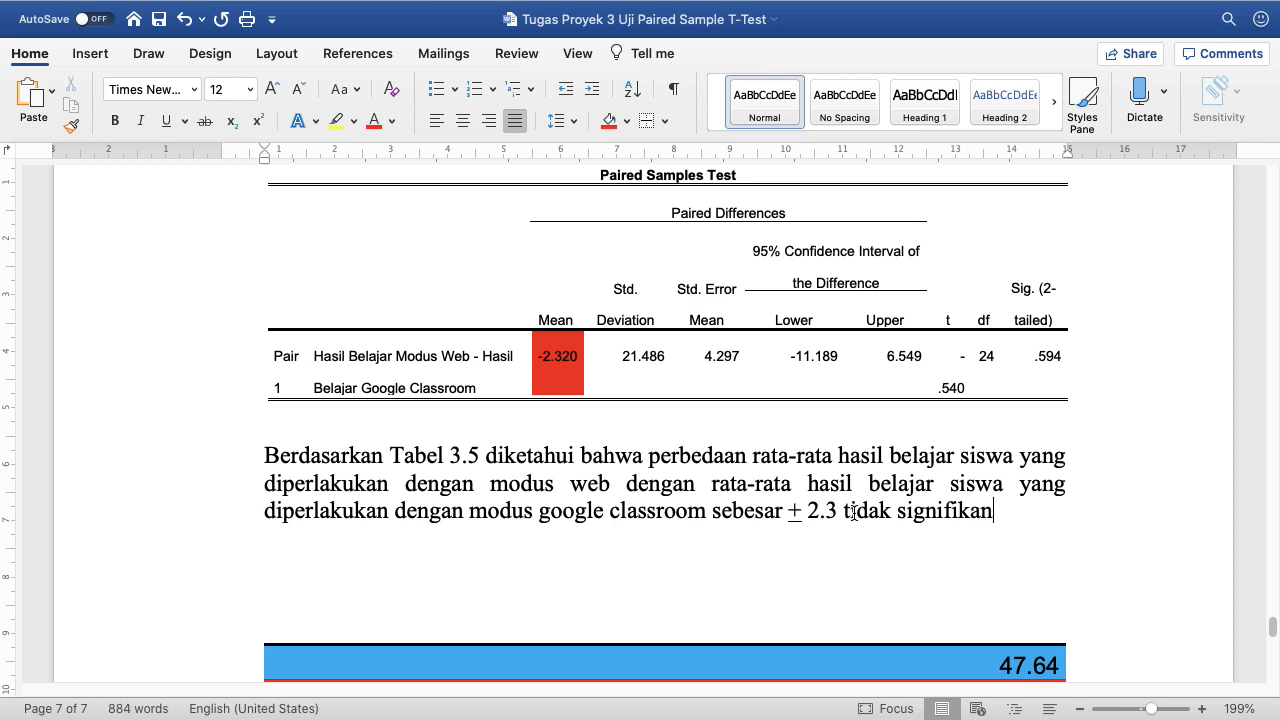
click(1057, 368)
click(608, 121)
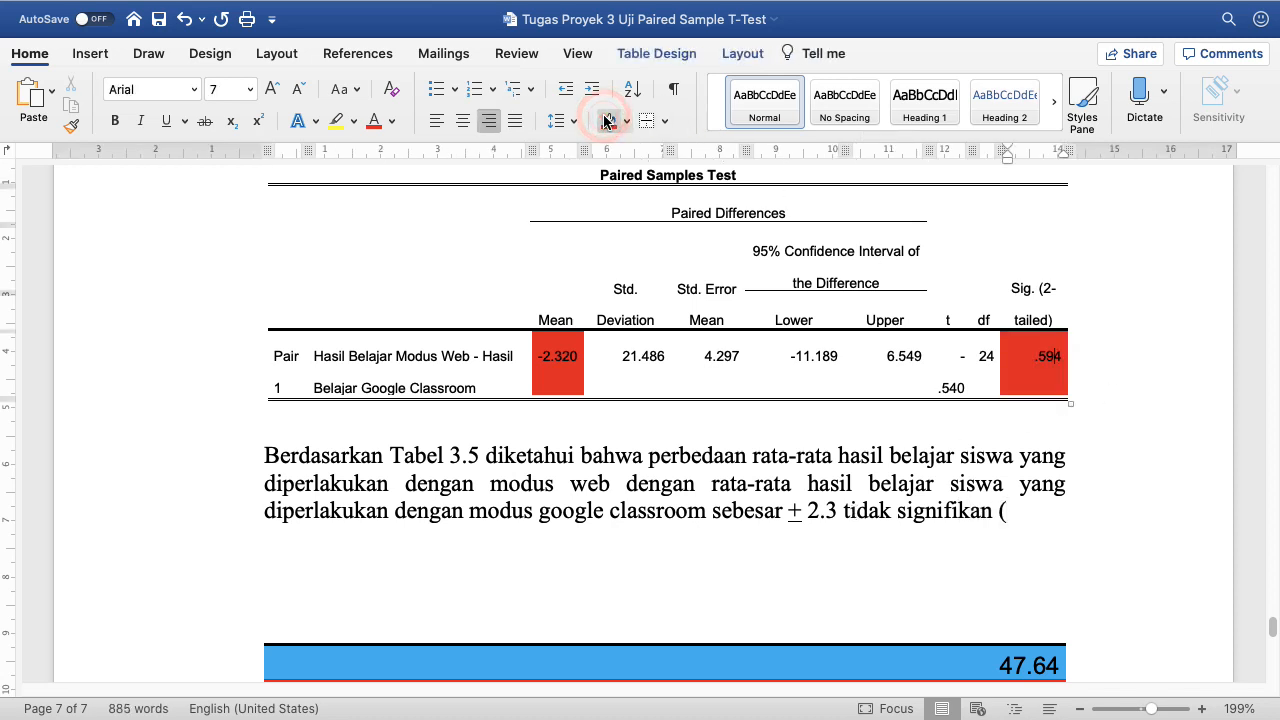
click(1014, 512)
text(Sig)
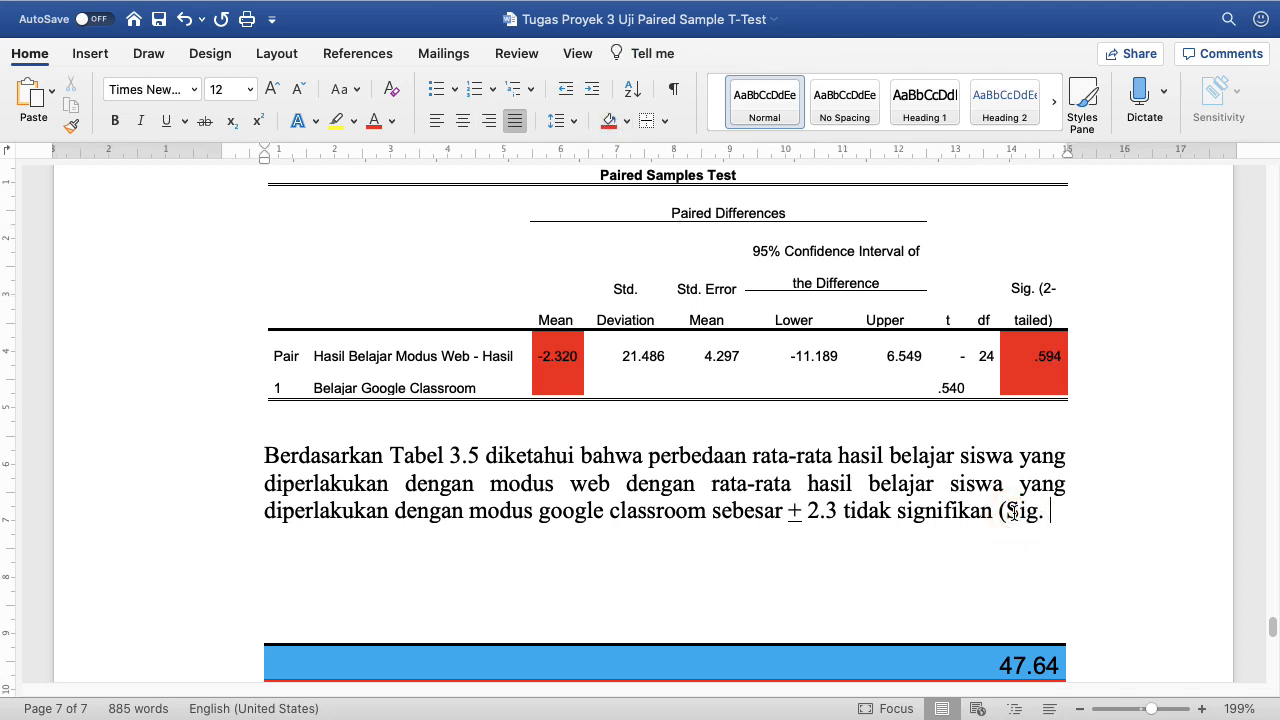
text(. 0.594 > 0.05).)
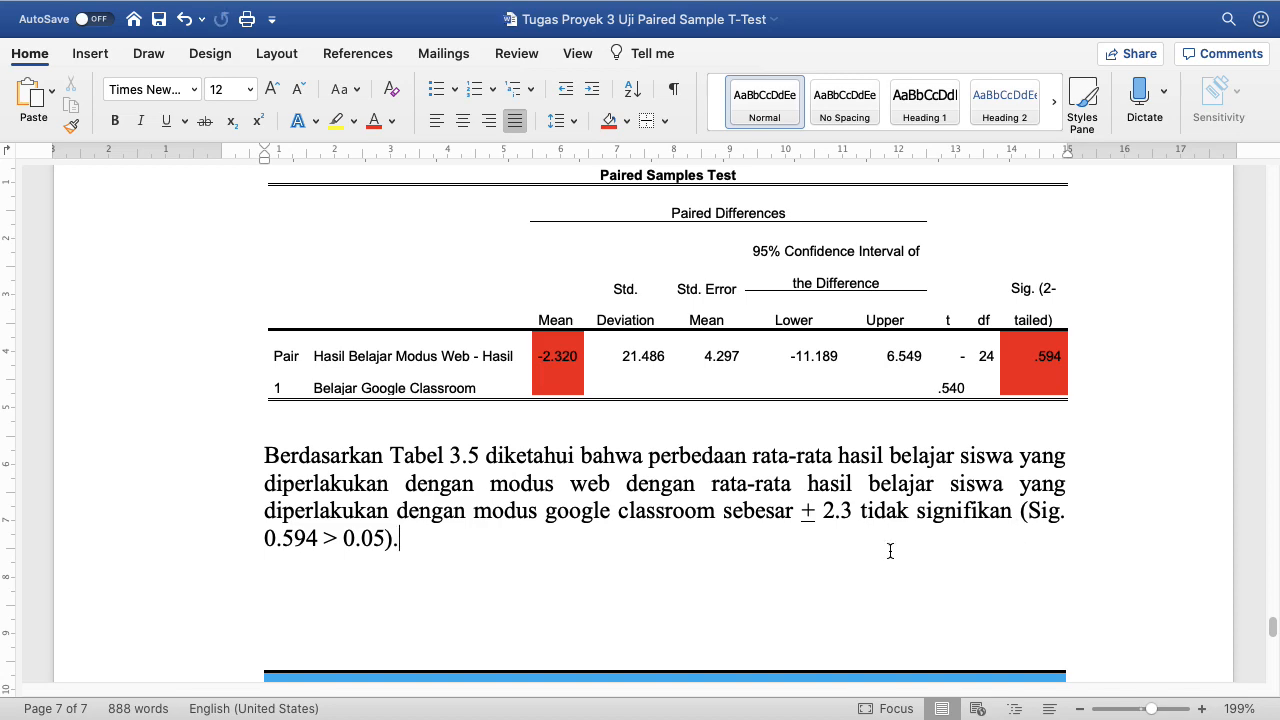
Step: Delete the pasted mean cells 47.64 and 49.96 and the surplus blank lines above the Kesimpulan heading
scroll(889, 549, down, 5)
click(560, 376)
click(322, 312)
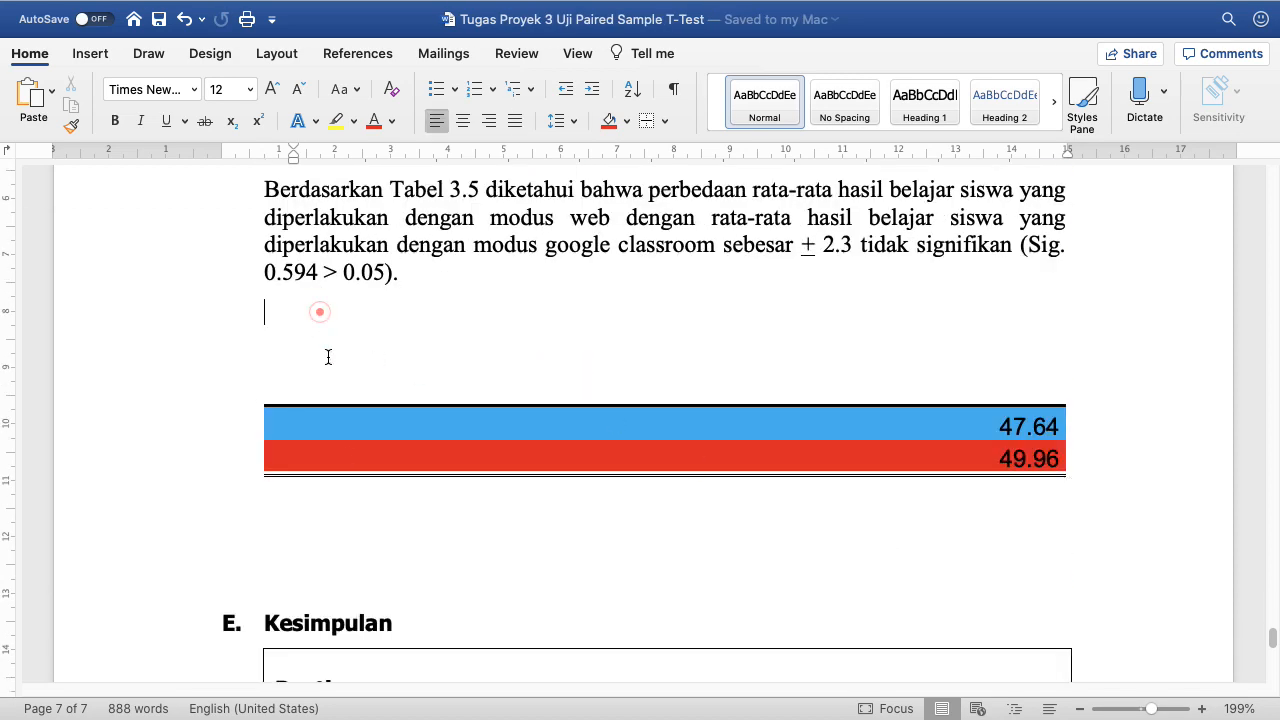
shift+click(343, 551)
key(BackSpace)
scroll(344, 553, down, 2)
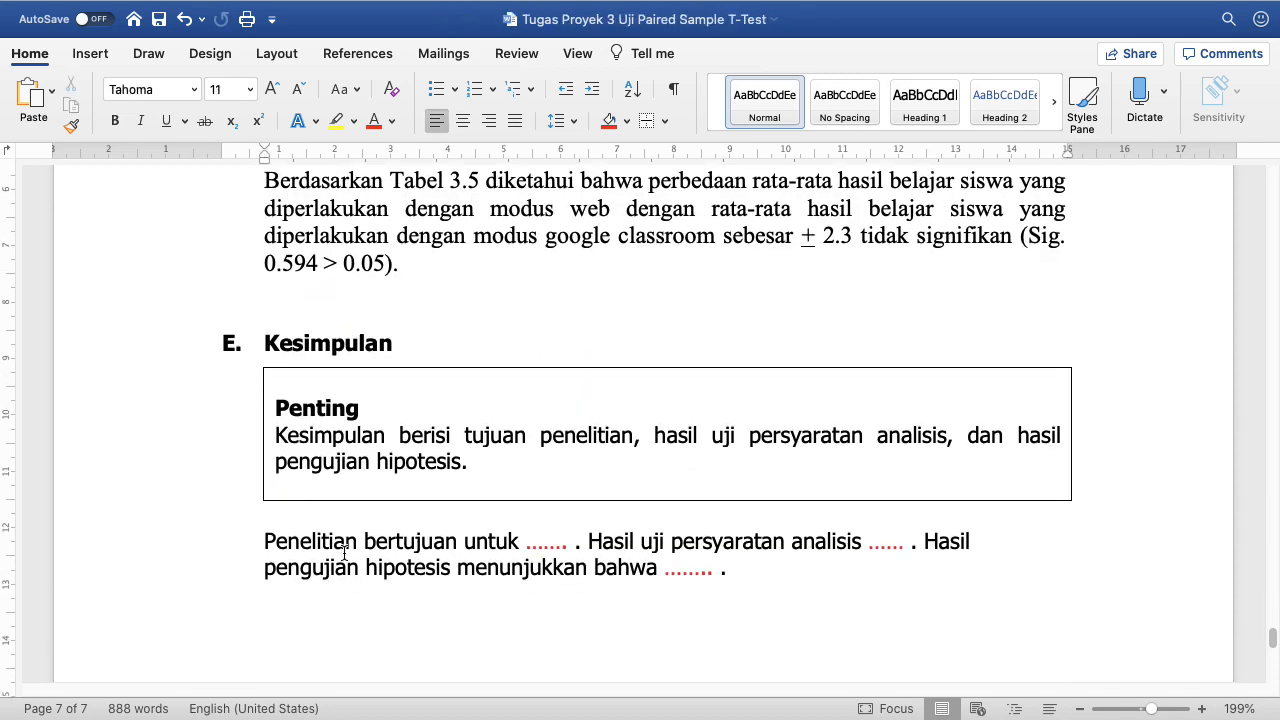
Step: Delete the template sentences with red dotted placeholders below the Penting box in the Kesimpulan section
click(350, 534)
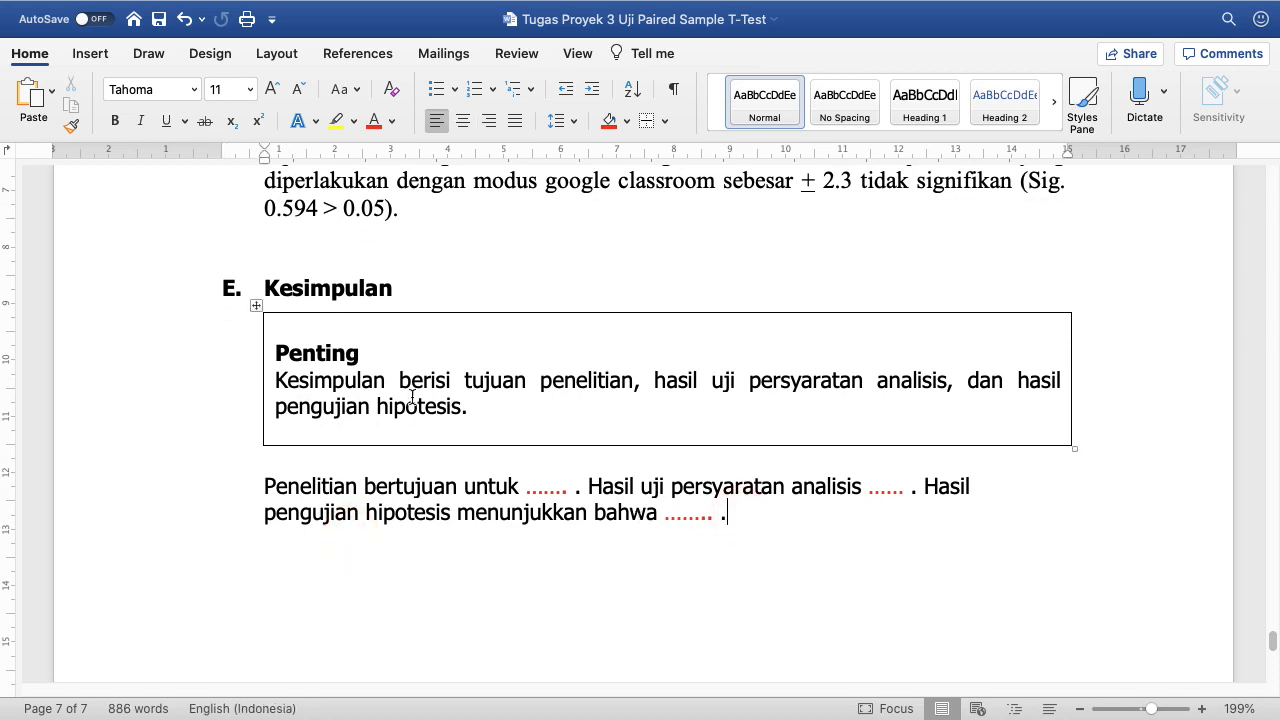
click(302, 350)
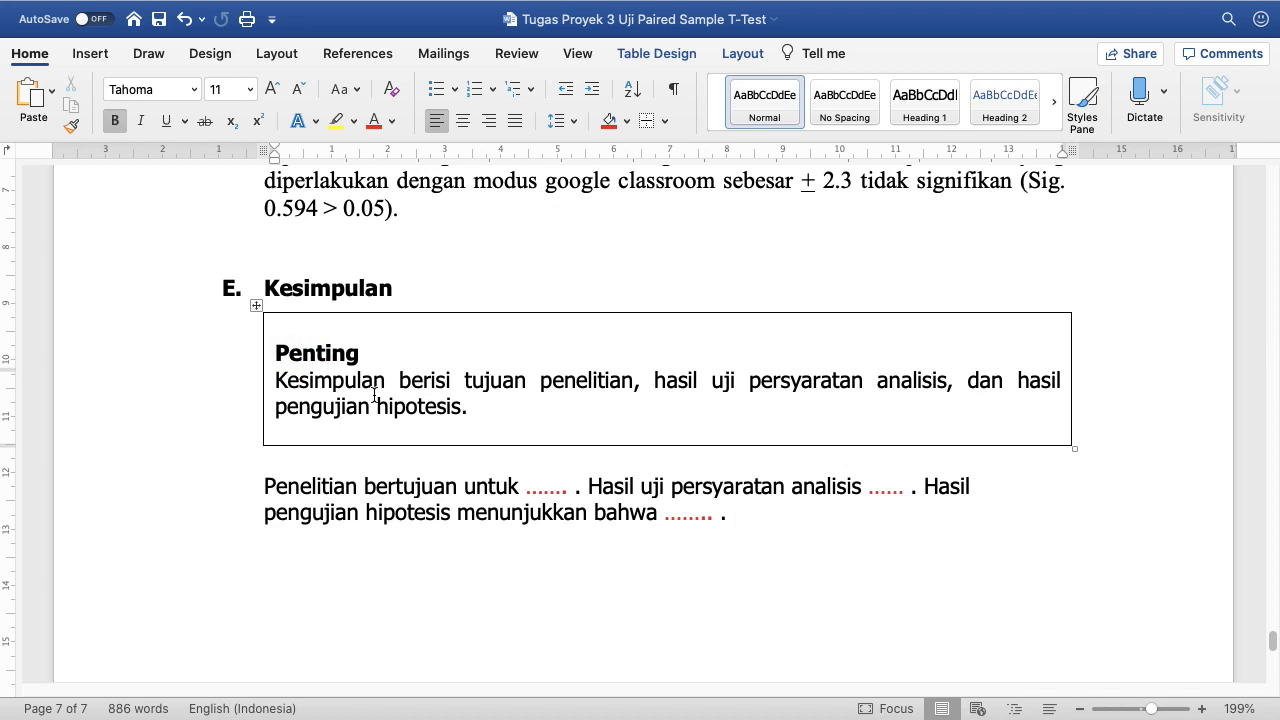
drag(742, 515, 40, 486)
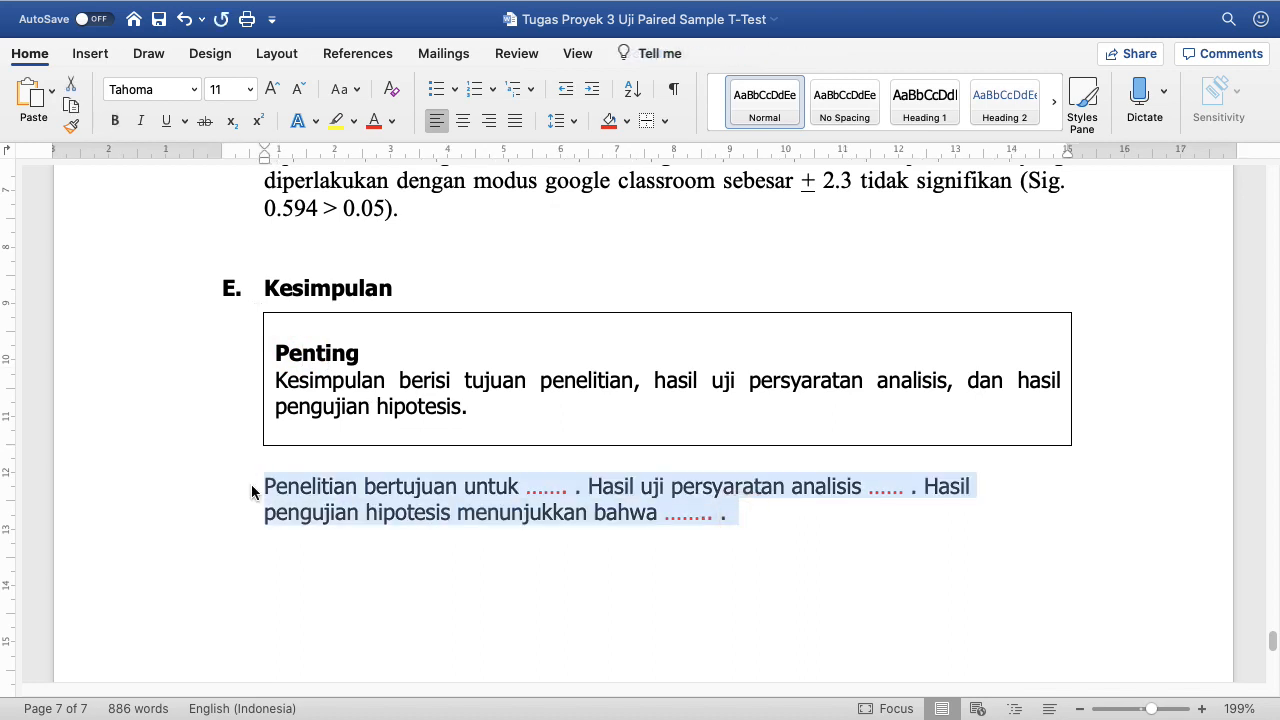
key(BackSpace)
click(252, 484)
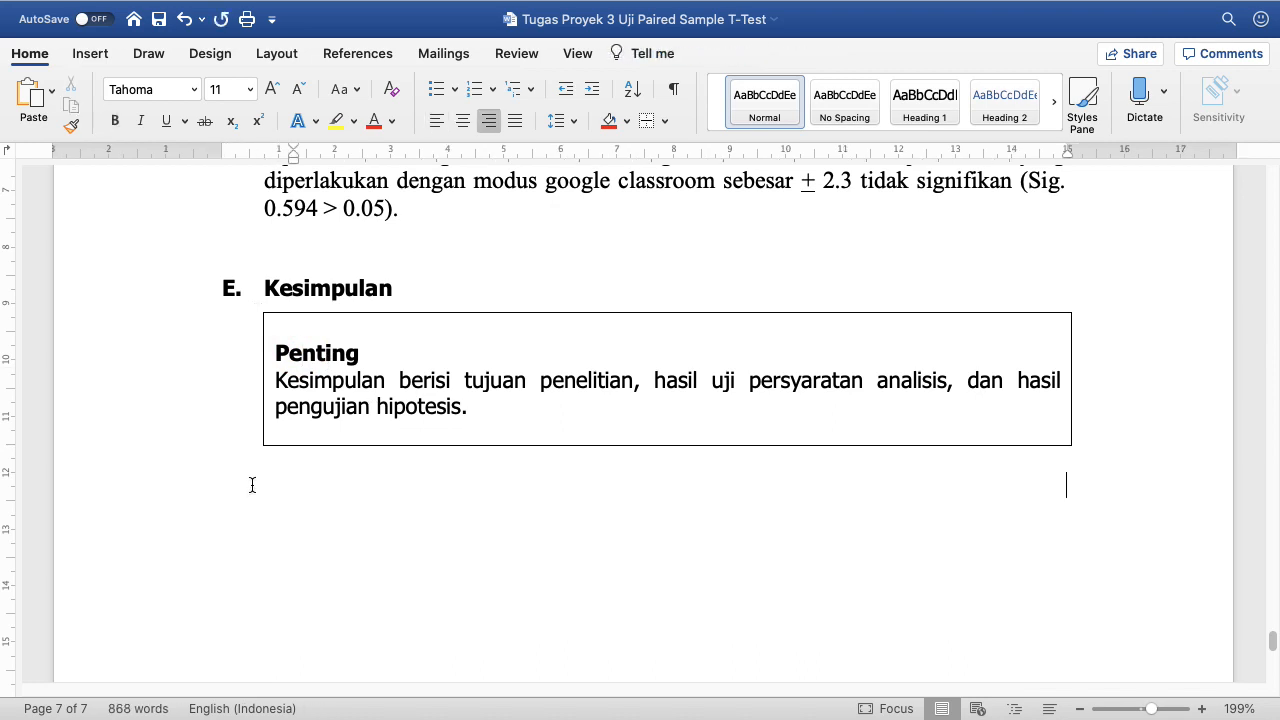
click(264, 481)
mouse_move(594, 20)
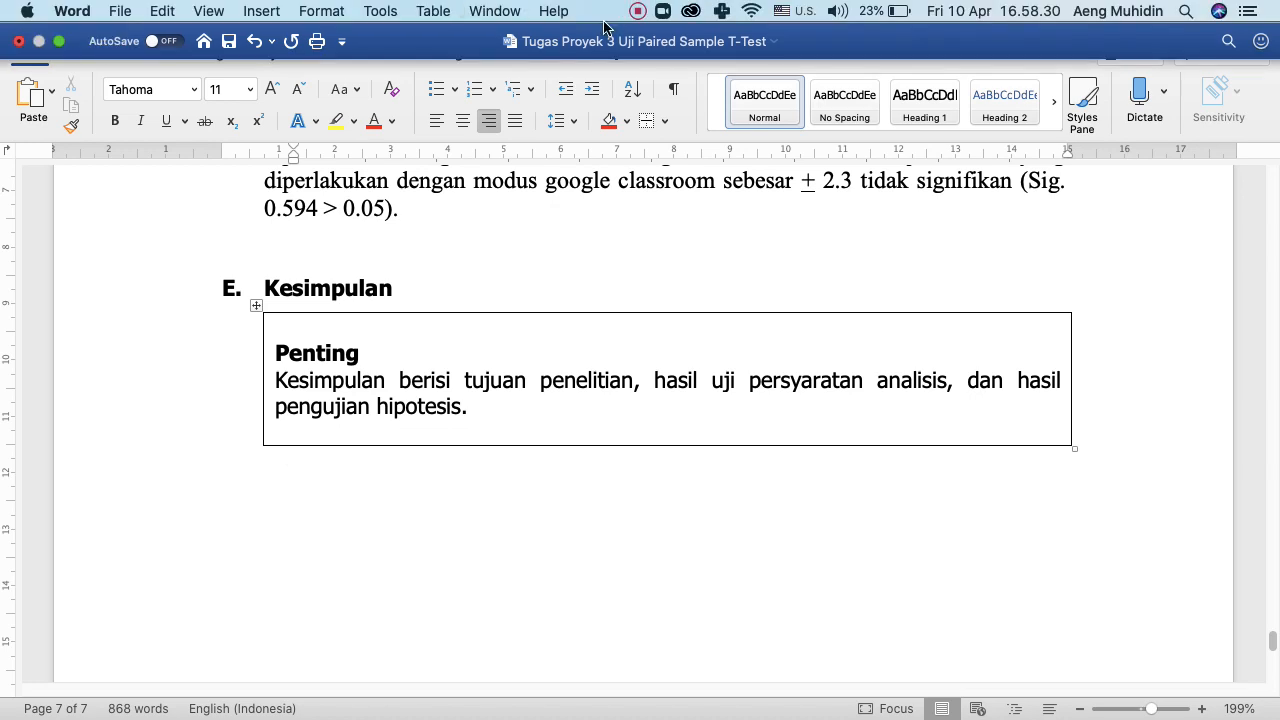
click(640, 12)
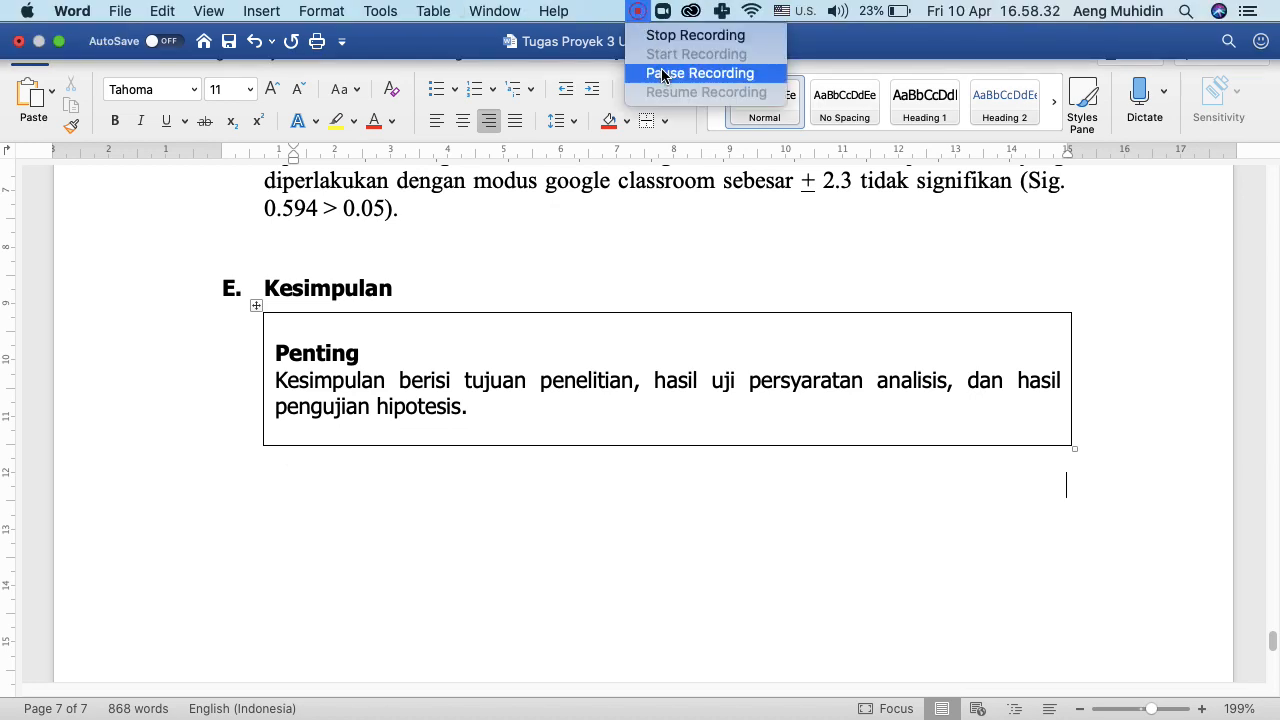
click(663, 74)
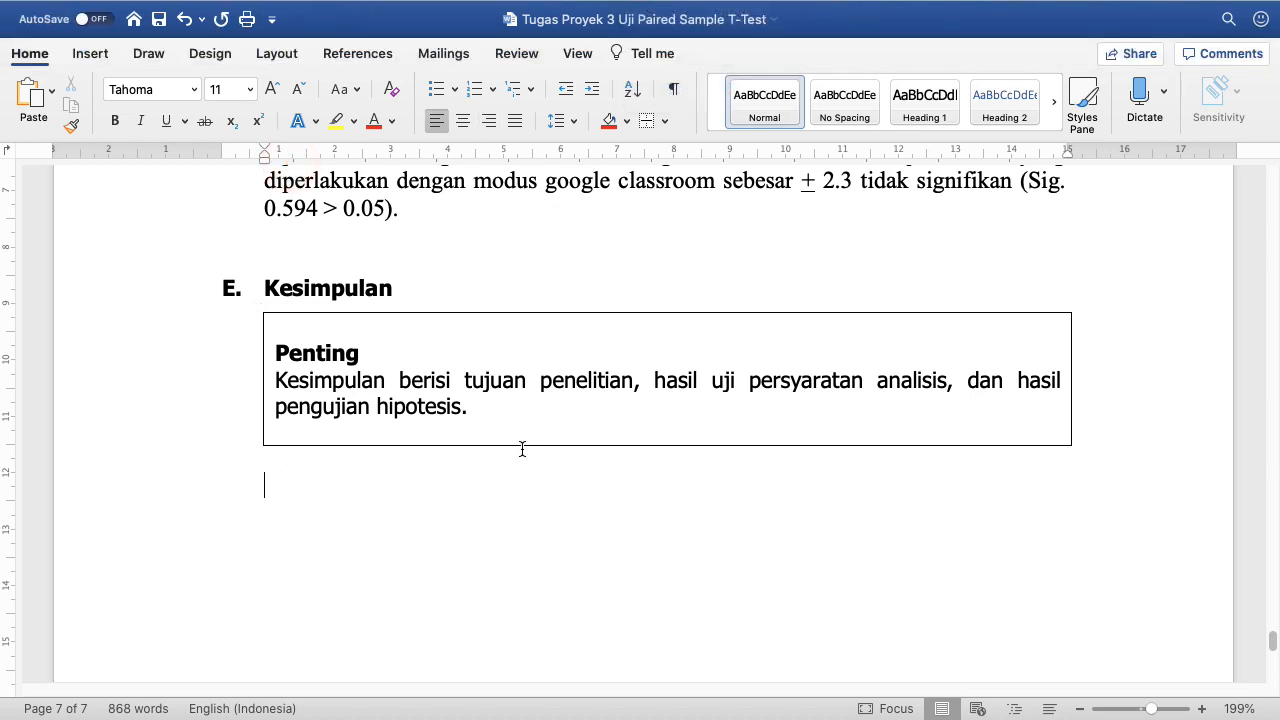
Step: Start the Kesimpulan paragraph below the Penting box with "Penelitian bertujuan untuk mengkaji dampak modus pembelajaran terhadap hasil belajar."
text(Has)
text(Penelitian bertuju)
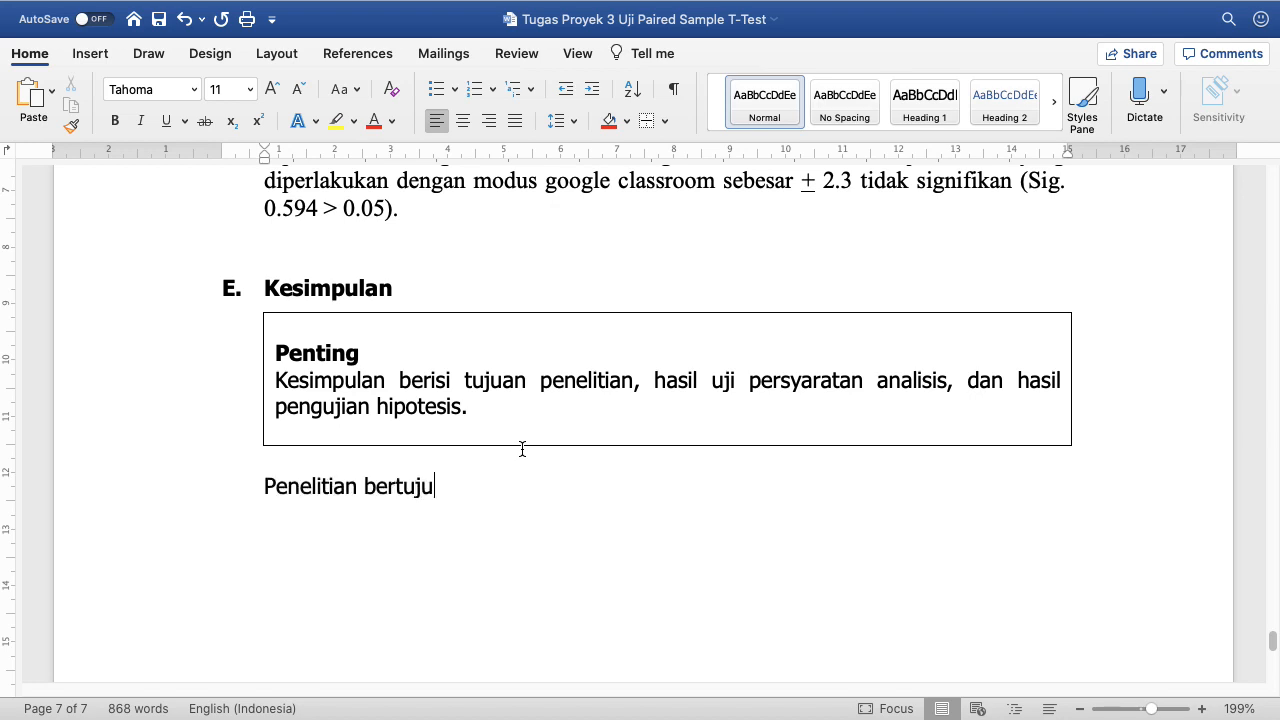
text(an untuk mengkaa)
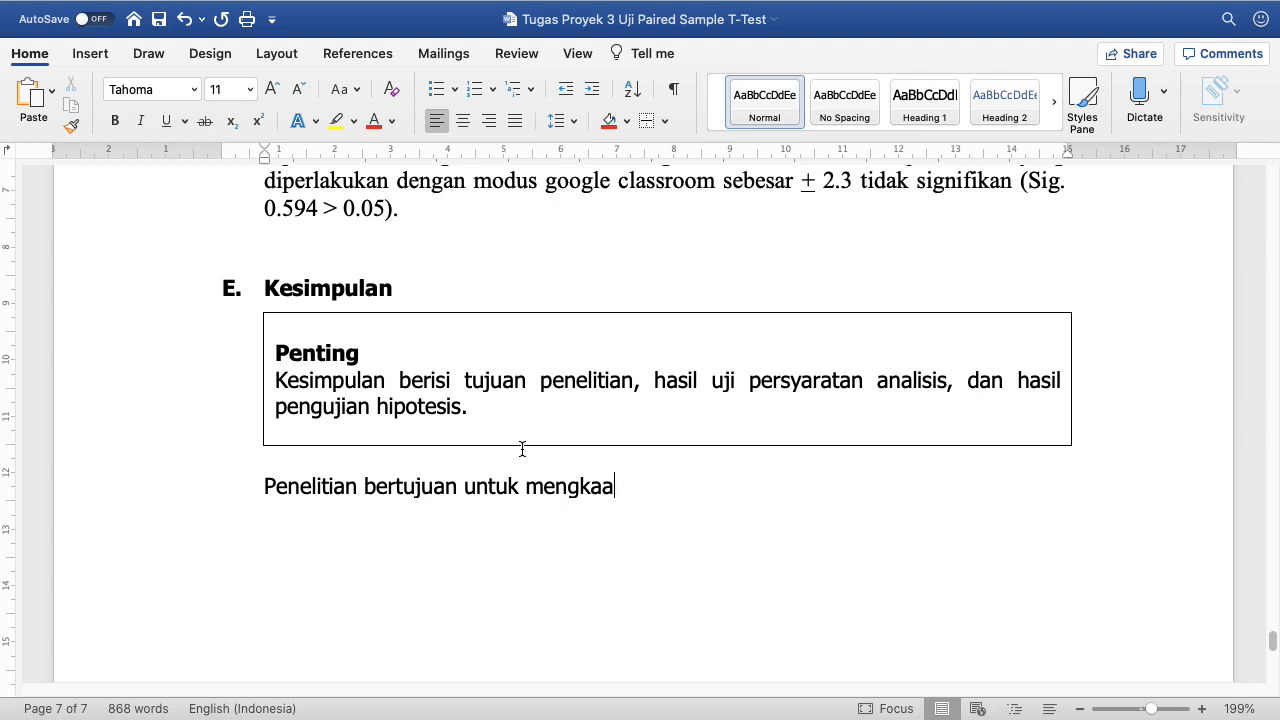
key(BackSpace)
text(ji dampak)
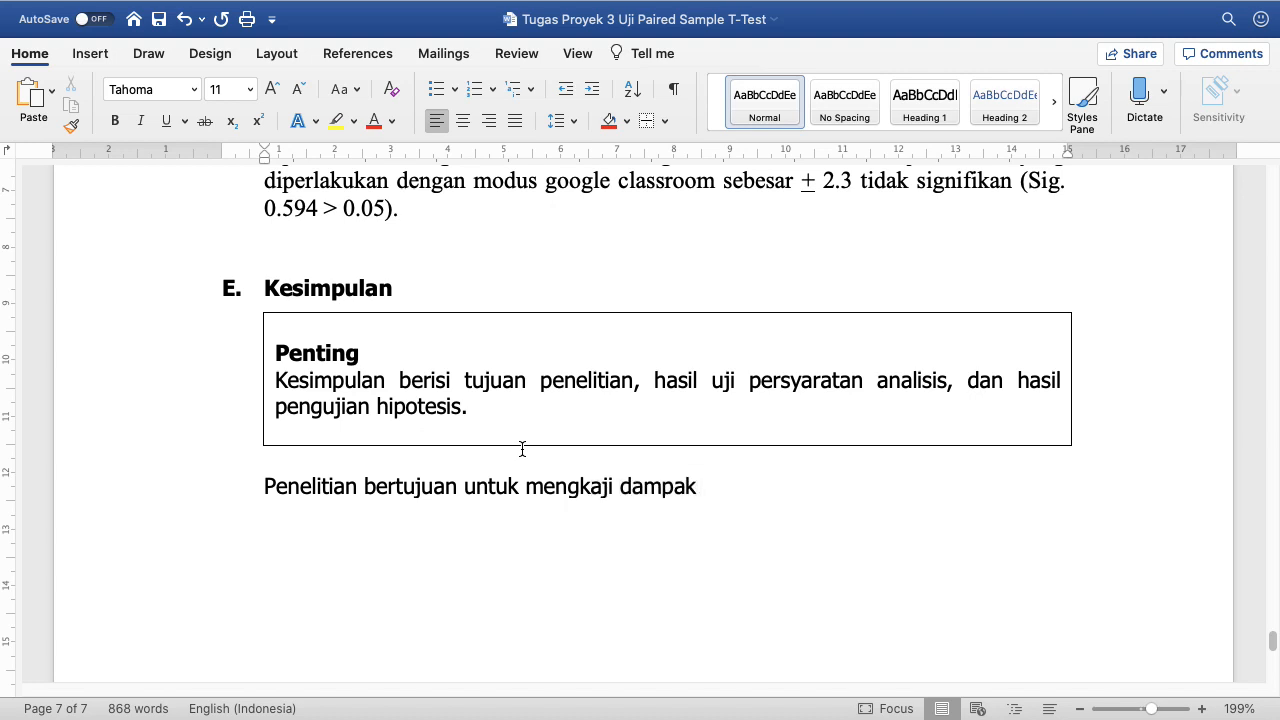
text(modus pembe)
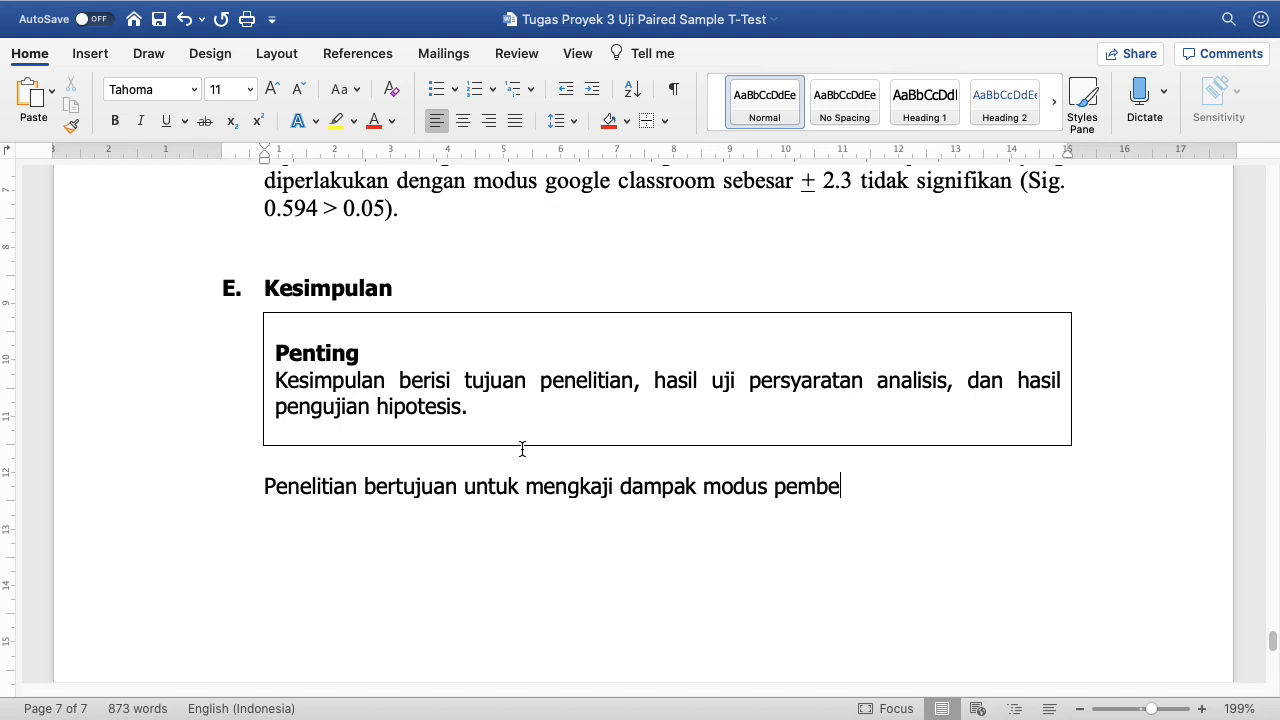
text(lajaran terhadap hasil belajar. )
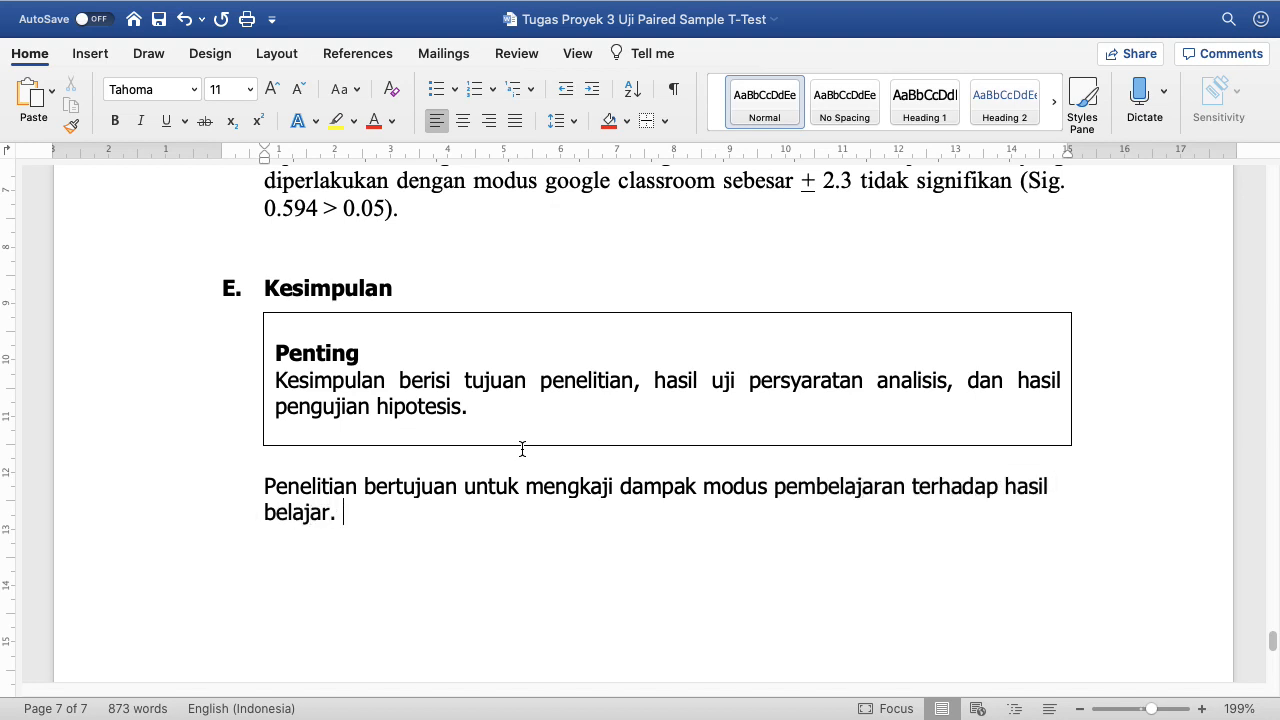
Step: Continue with "Eksperimen dilakukan dan uji paired sample t-test dilaksanakan. Uji persyaratan analisis dilakukan, diketahui data terdistribusi normal untuk hasil belajar kelompok yang menerima modus web"
text(Eksperimen dilakukan dan uji paired sample t-test dilaksanak)
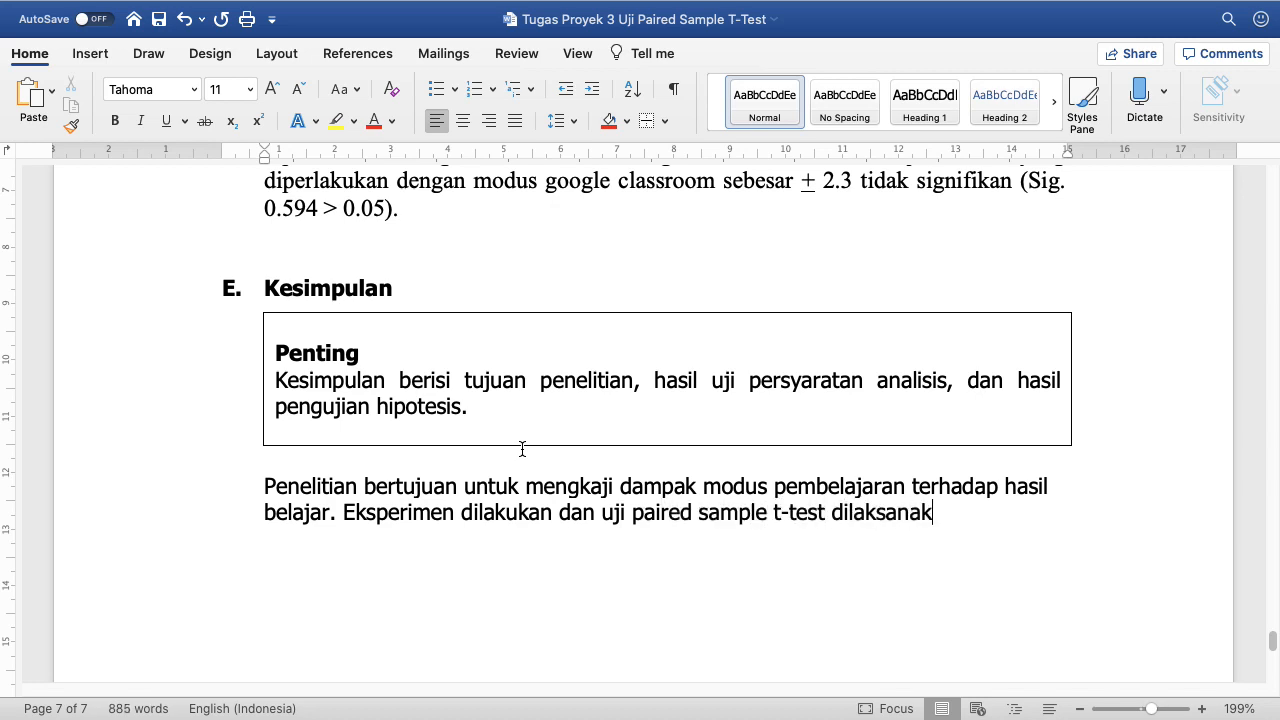
text(an. Uji persyaratan analisis)
text( dilakukan)
text(, d)
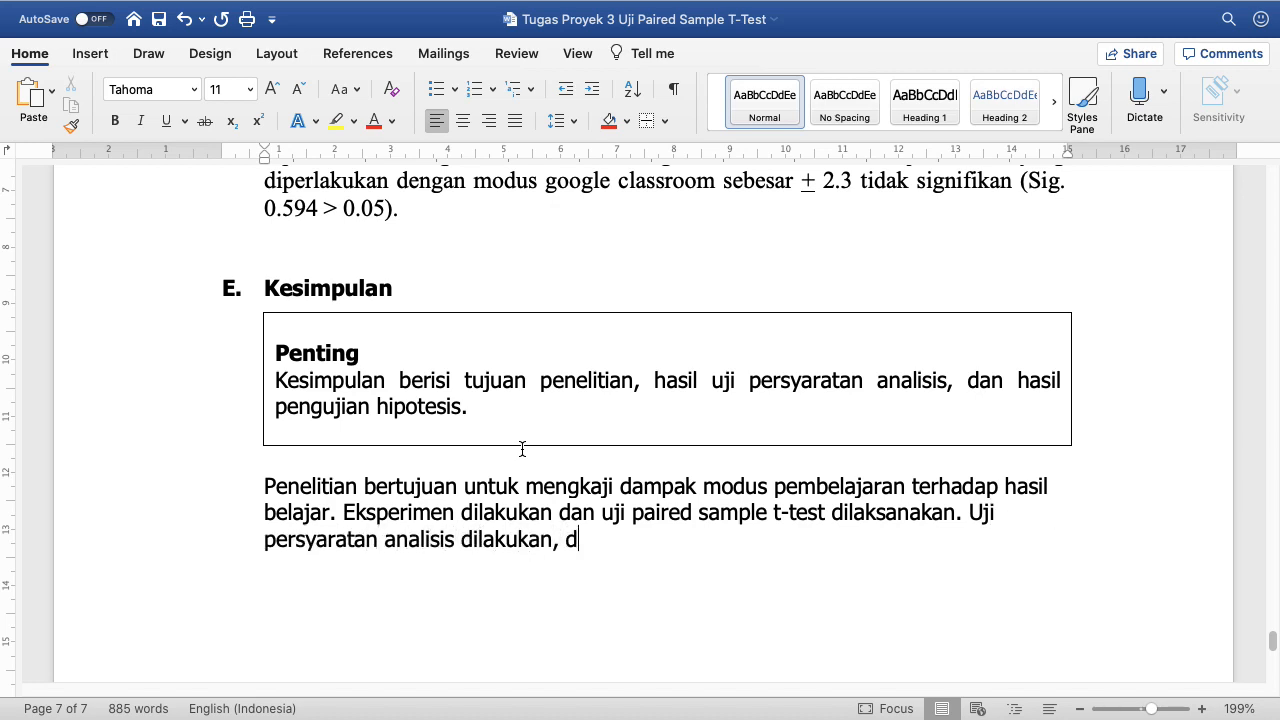
text(iketahui data)
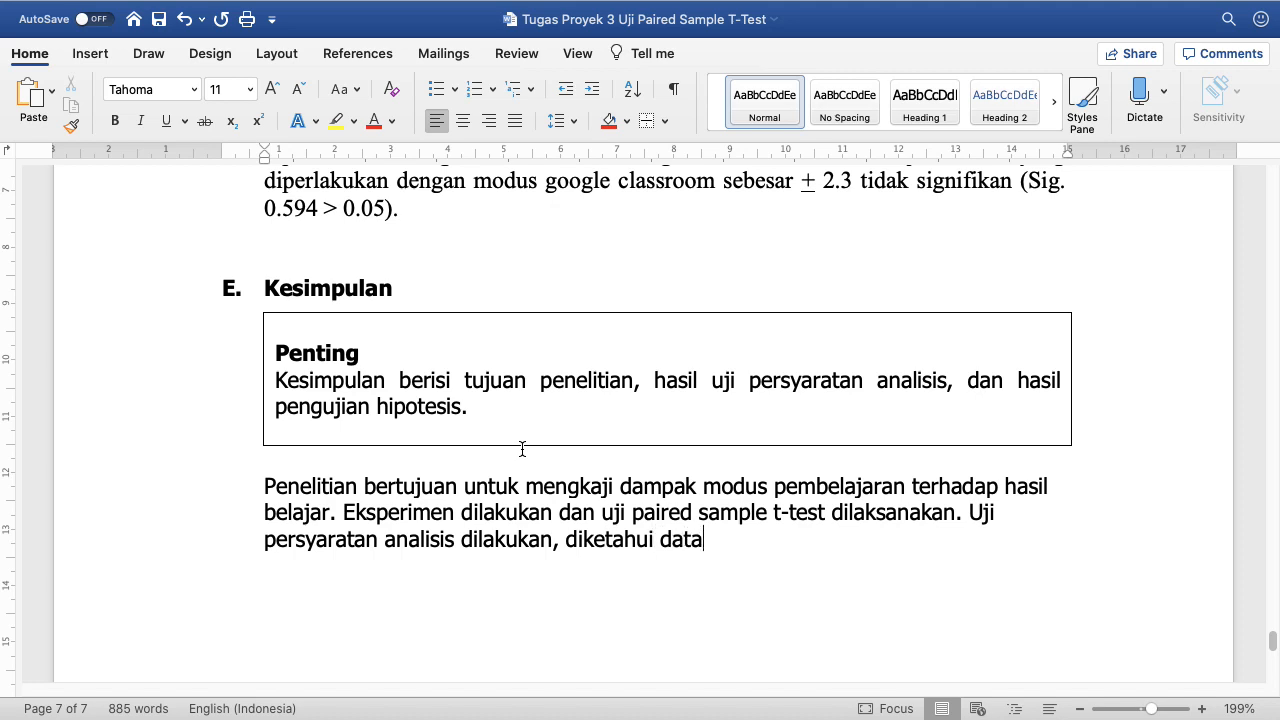
text( terdistribusi normal untu)
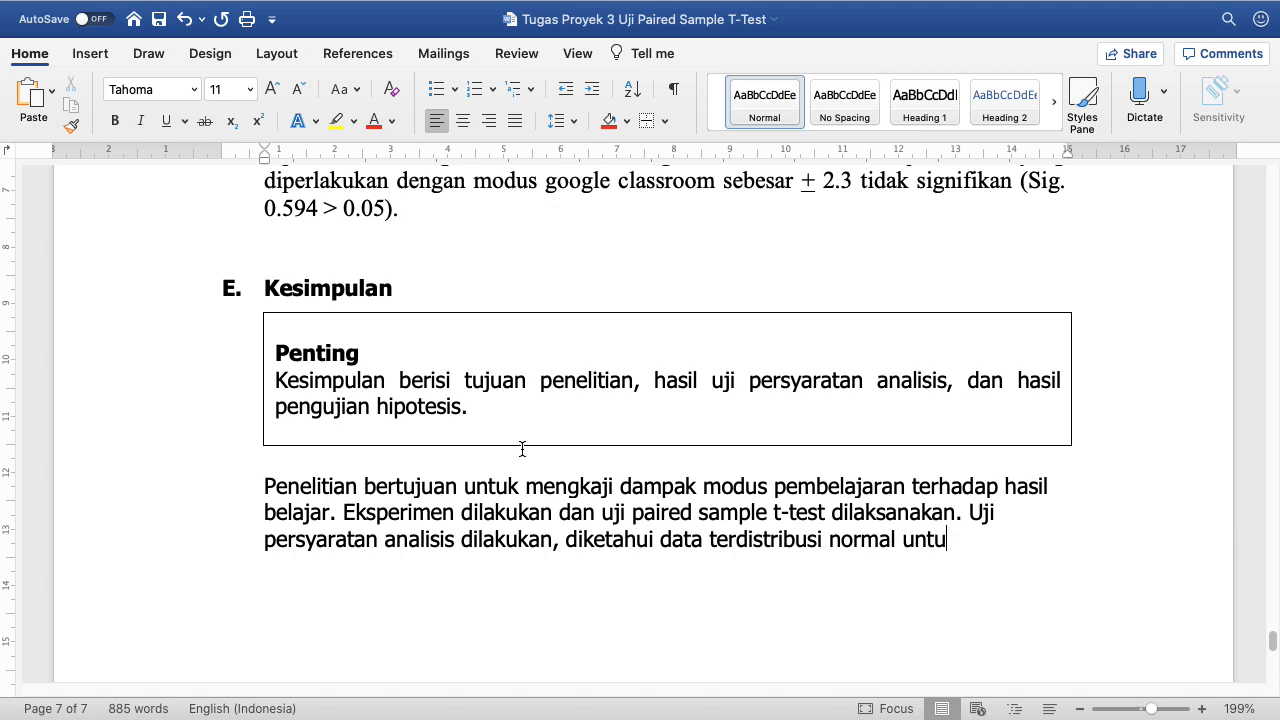
text(k hasil belajar kelom)
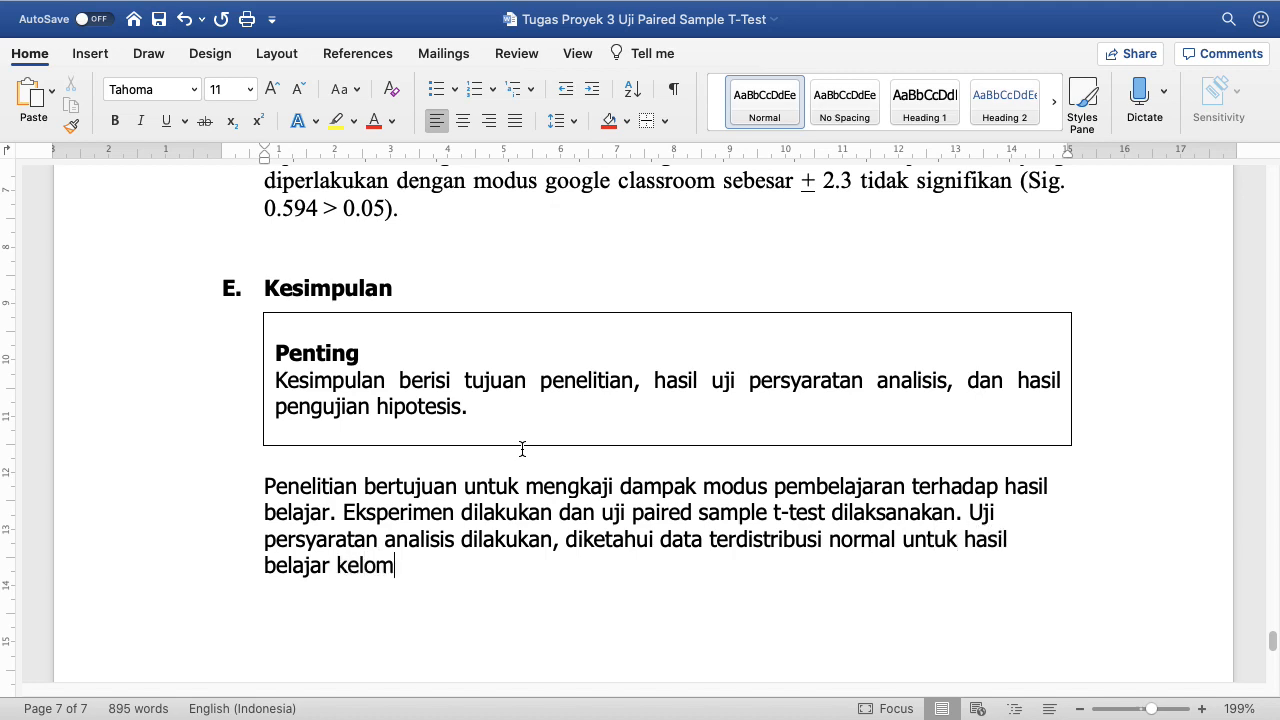
text(pok yang menerima modus web da)
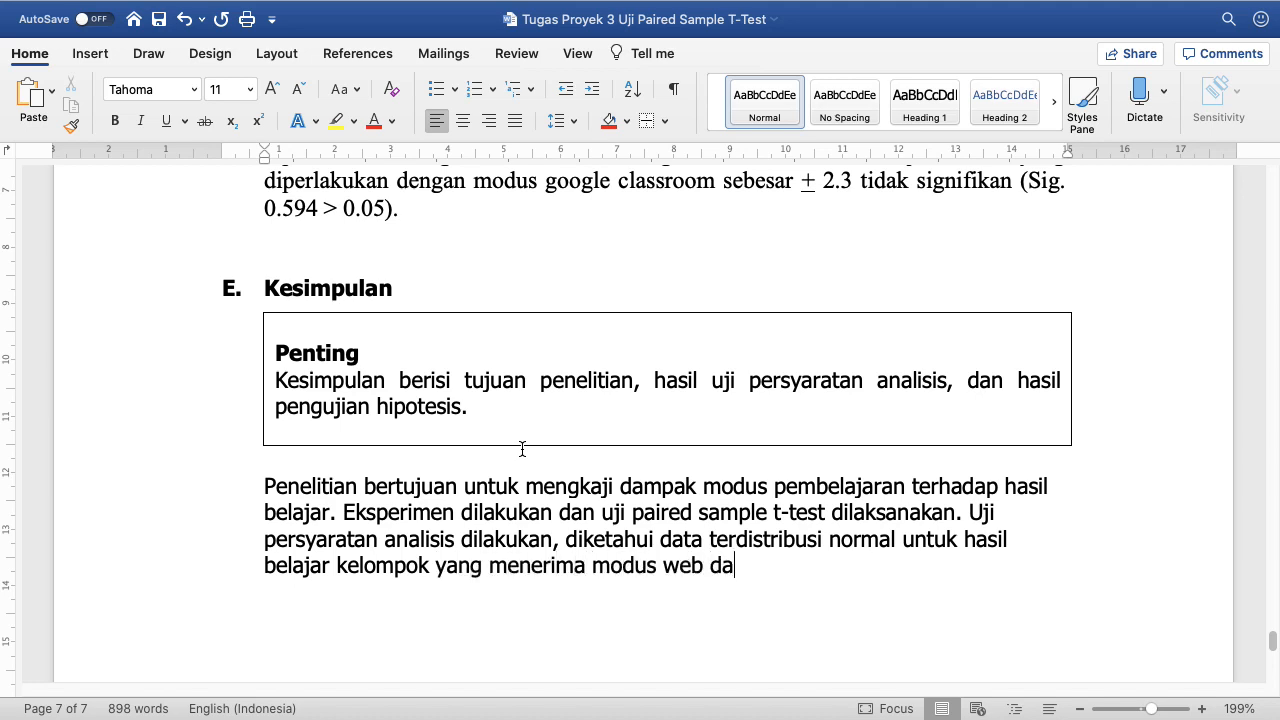
Step: Finish the requirement-test sentence with "dan tidak normal untuk hasil belajar kelompok yang menerima modus google classroom."
text(n tidak normal)
text( untuk hasil belajar )
text(kelomp)
text(ok yang menerima mo)
text(dus)
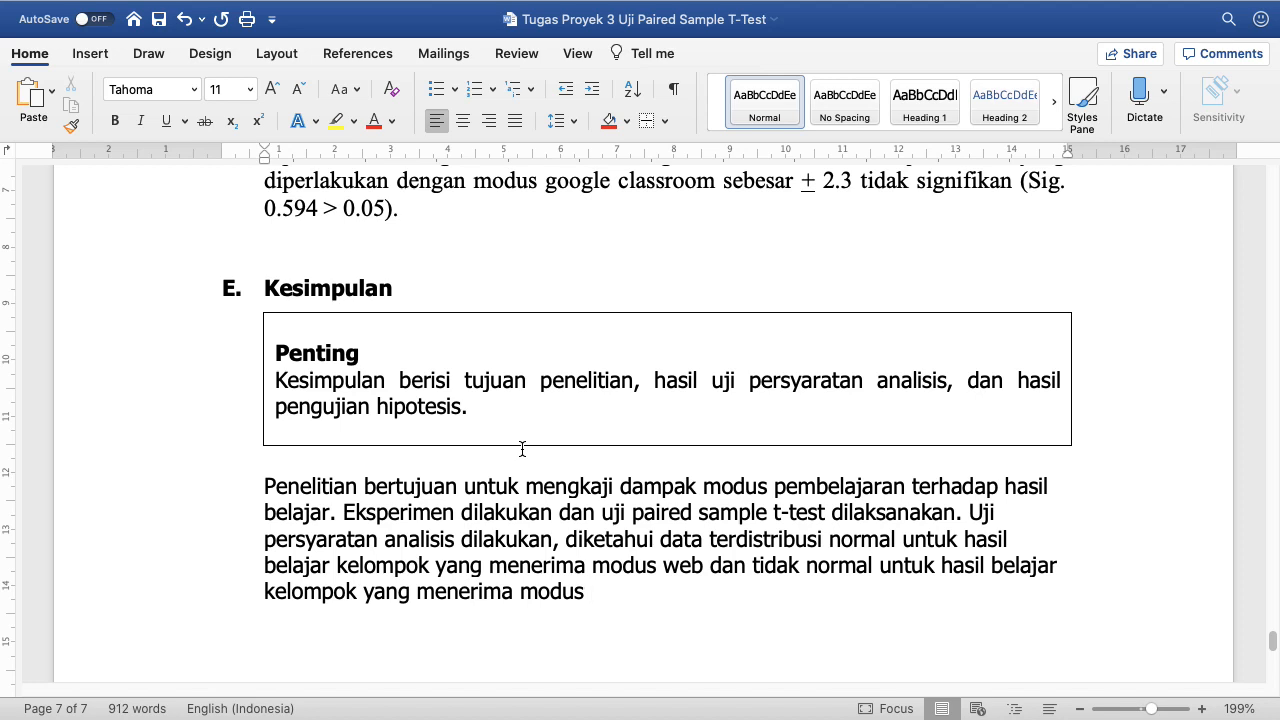
text( google classroo)
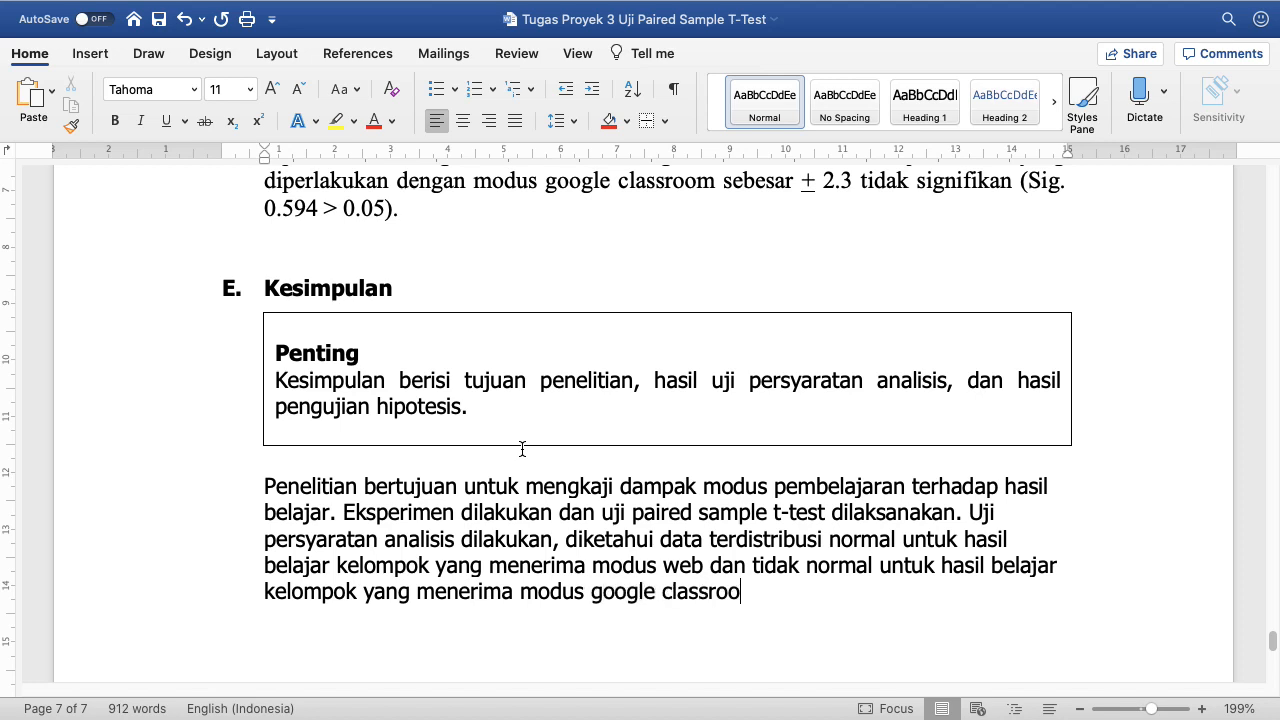
Step: Add the sentence "Diketahui tidak terdapat pencilan data." and justify the Kesimpulan paragraph
text(m. DIketahui)
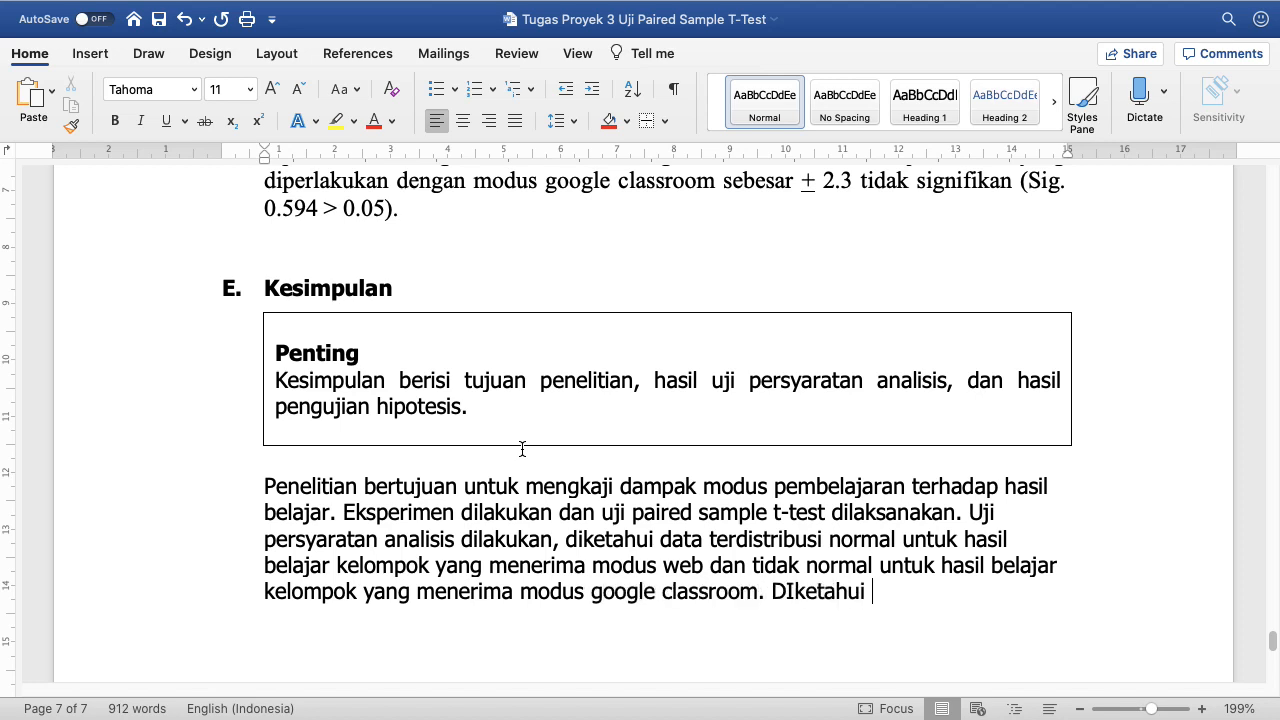
text( tidak terdapat pen)
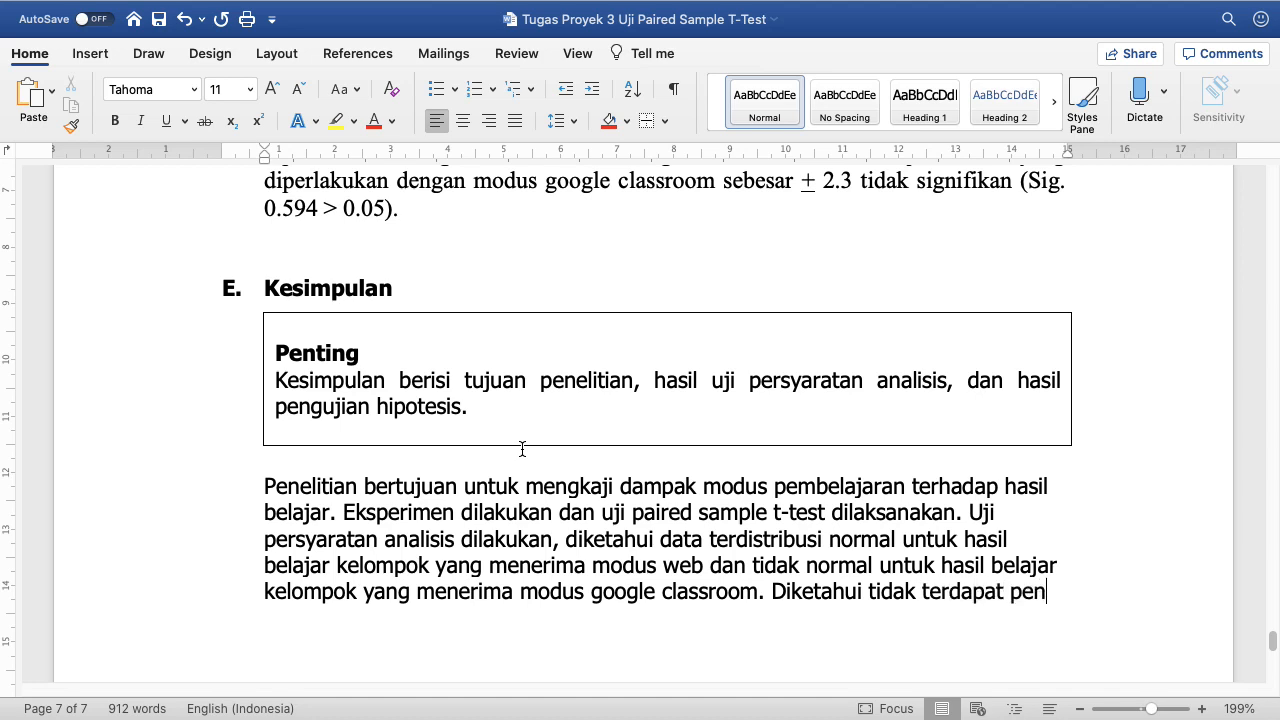
text(cilan data.)
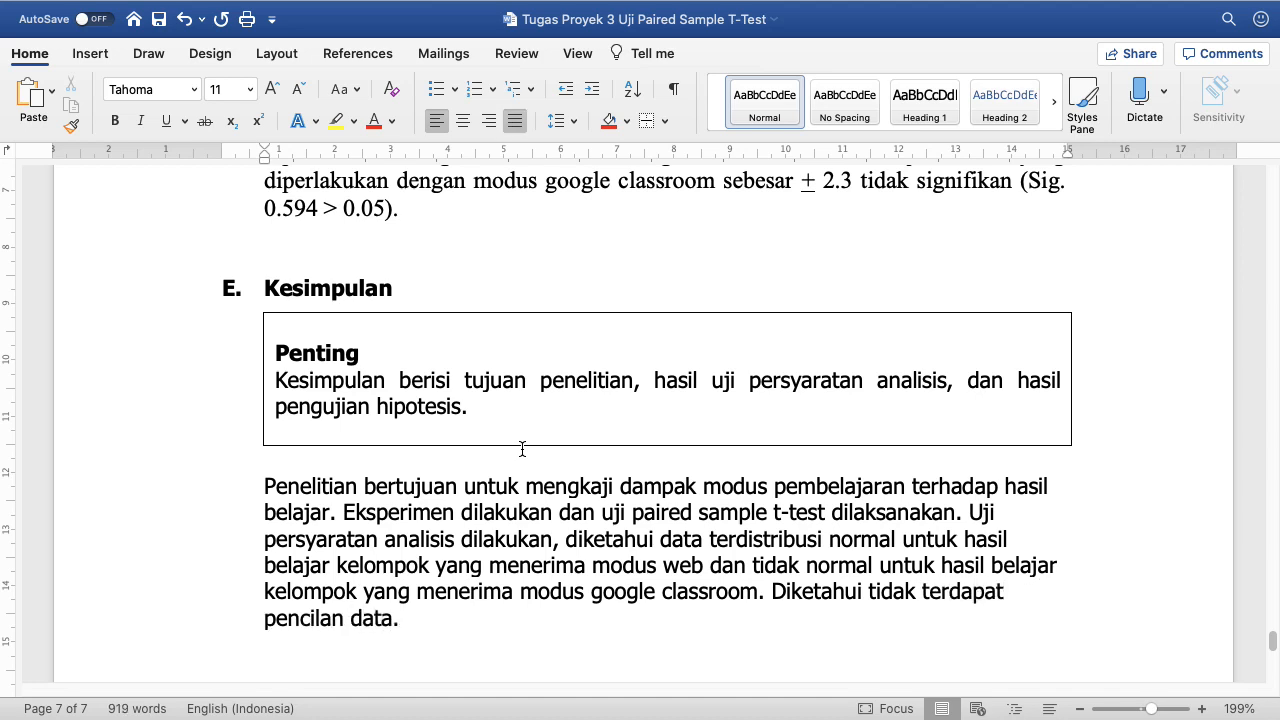
key(super+j)
Step: Begin the next sentence of the Kesimpulan paragraph with "Hasil pengujian diketahui bahwa rata-rata hasil belajar kelompok yang menggunakan modus google"
scroll(522, 449, down, 1)
text(Hasu)
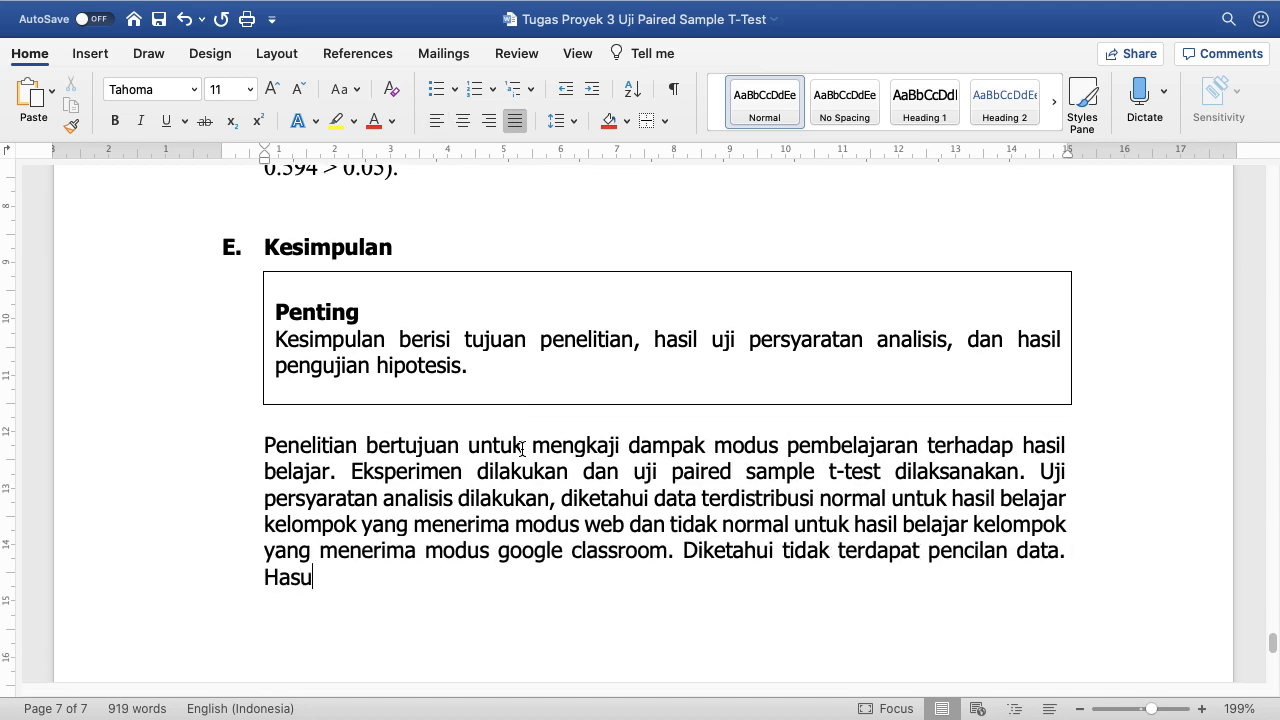
text(l pengujuan)
key(BackSpace)
key(BackSpace)
key(BackSpace)
text(ian diketahui bahwa raeta)
key(BackSpace)
key(BackSpace)
key(BackSpace)
text(ta-rata hasil belajar kelompok yang menggu)
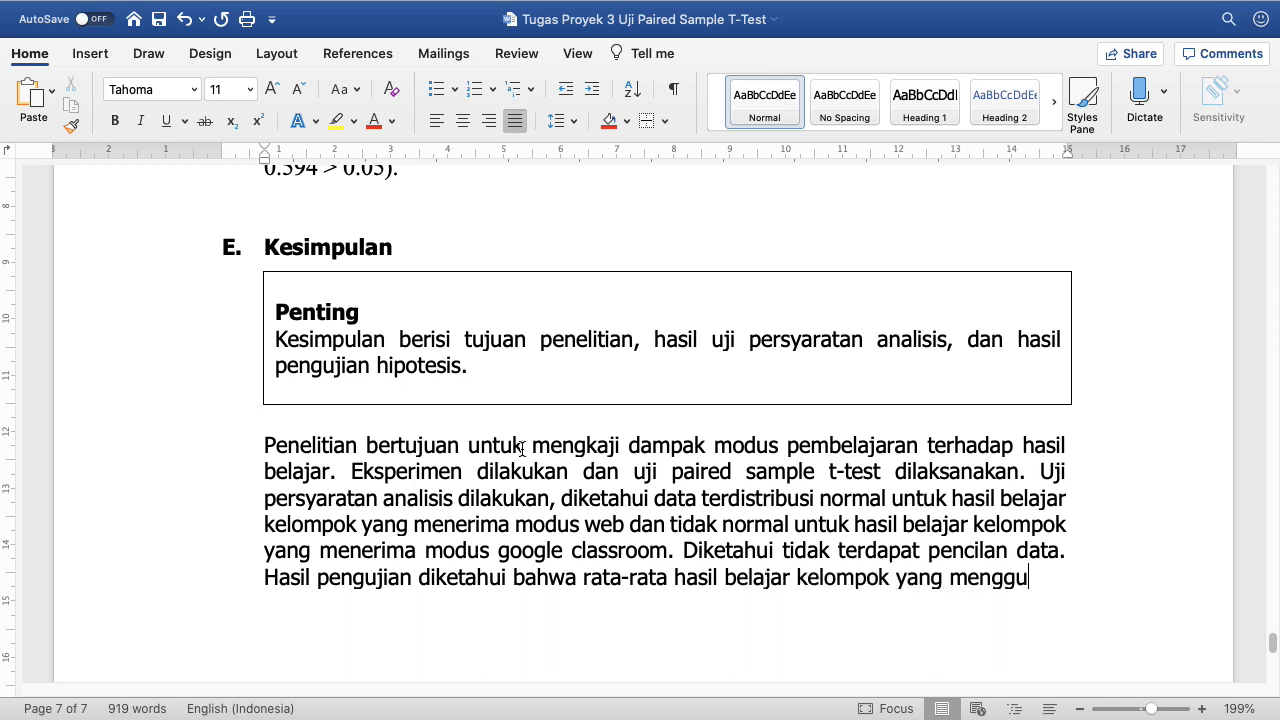
text(nakan modus goog)
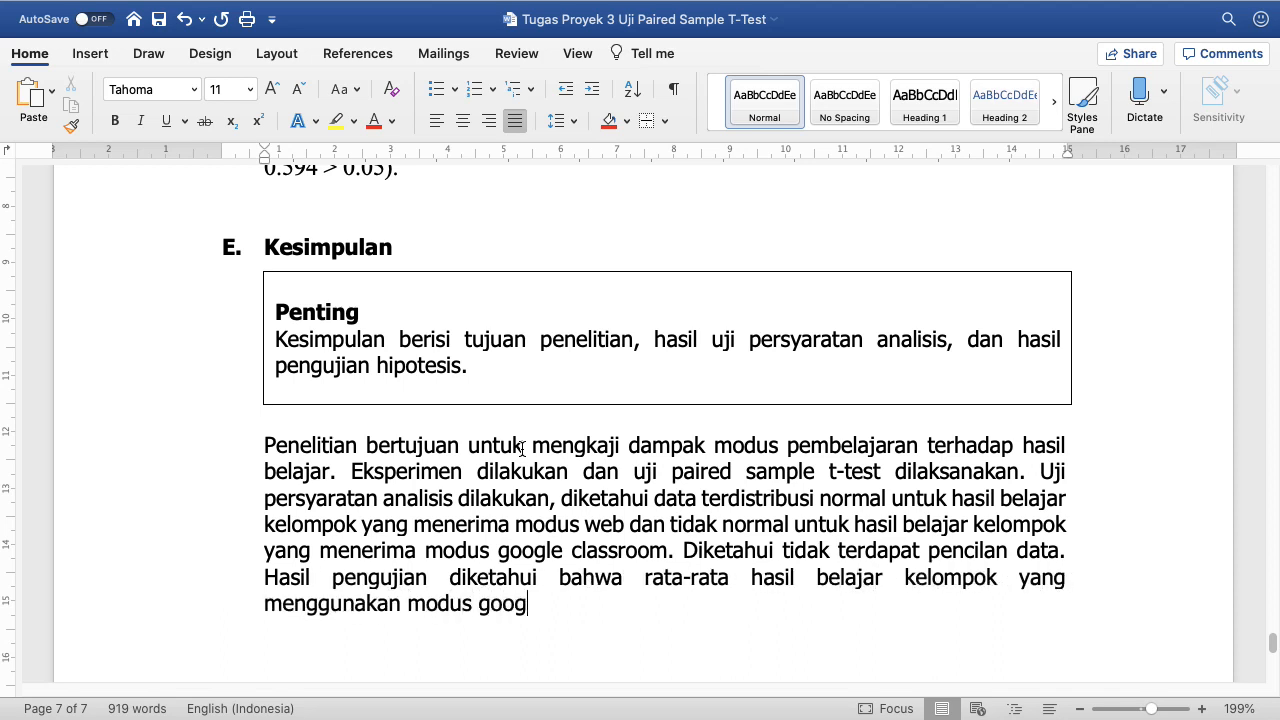
Step: Complete the mean comparison sentence with "classroom lebih tinggi sebesar 2.3 dibandingkan hasil belajar kelompok yang menggunakan modus web."
text(le classoom lebih tinggi sebesar 2.3 dibandign)
text(k)
key(BackSpace)
key(BackSpace)
key(BackSpace)
text(ngkan haasi)
key(BackSpace)
key(BackSpace)
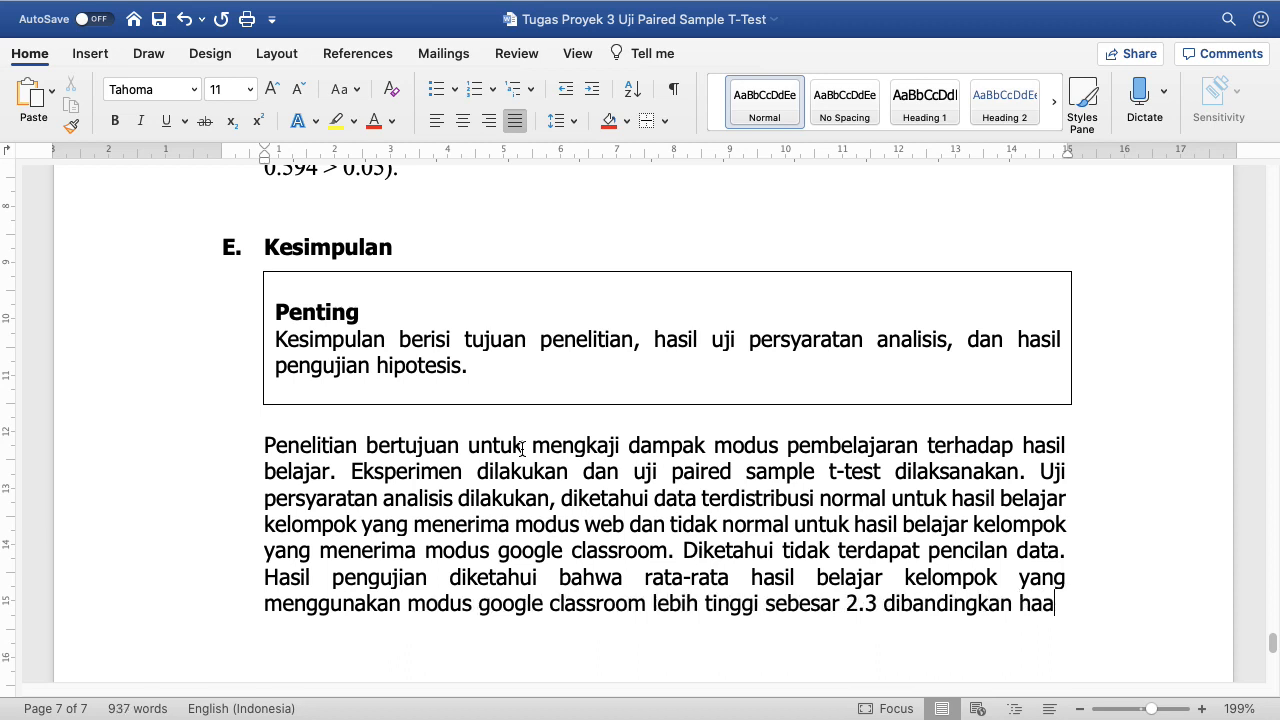
text(l belajar kelomp)
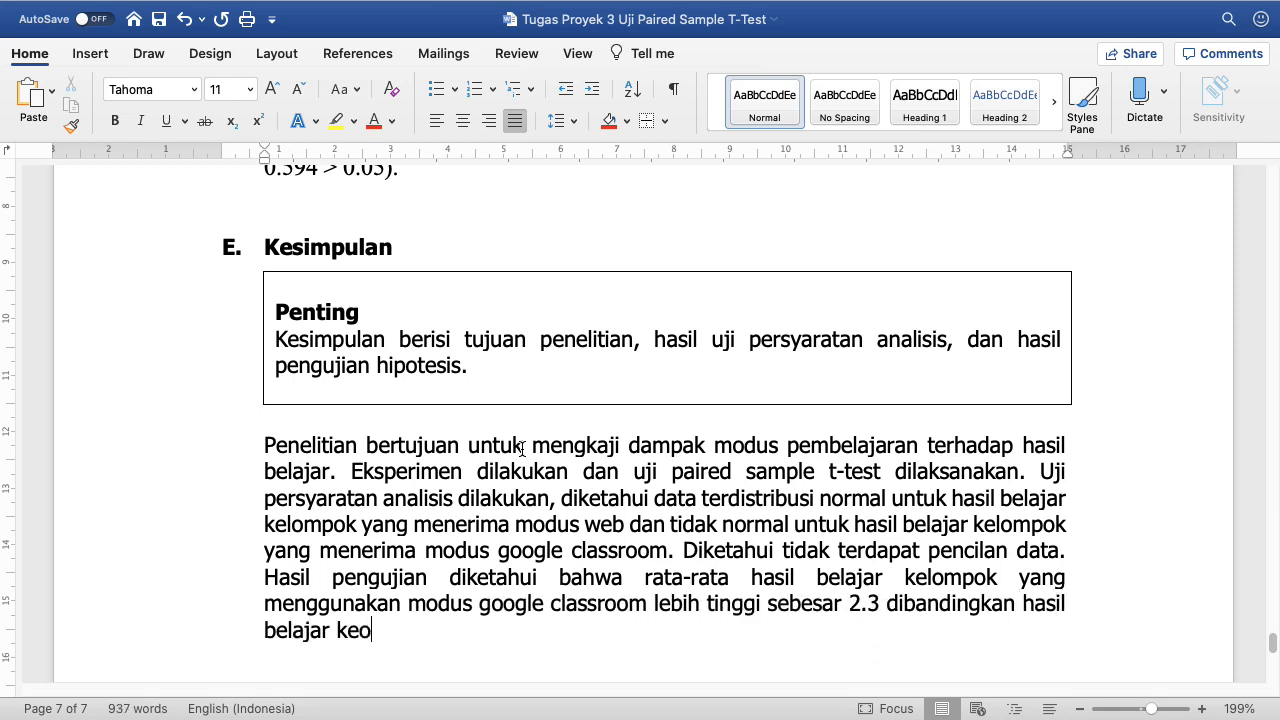
text(ok yang menggunak)
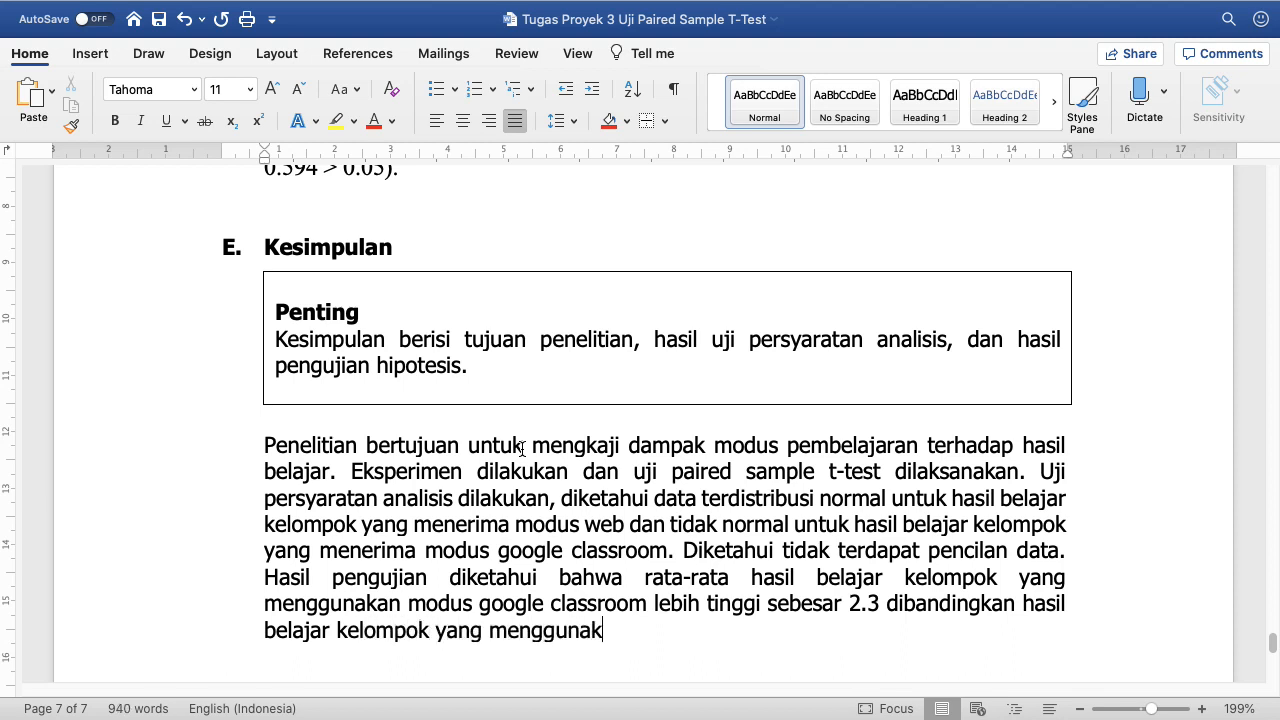
text(an modus google classroom lebih tinggi sebesar 2.3 dibandingkan hasil belajar kelompok yang menggunakan modus web.)
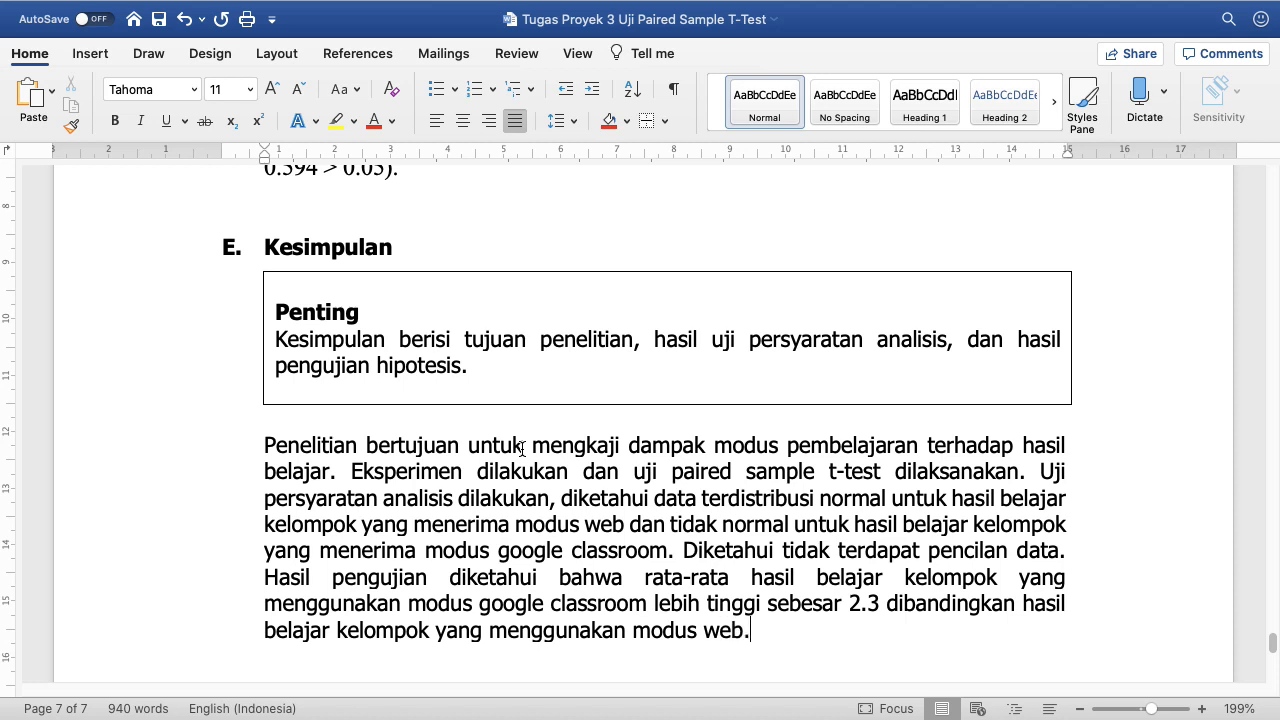
Step: Add to the Kesimpulan paragraph "Hasil pengujian diketahui tidak terdapat perbedaan signifikan antara siswa yang belajar menggunakan web"
text( Hasil peng)
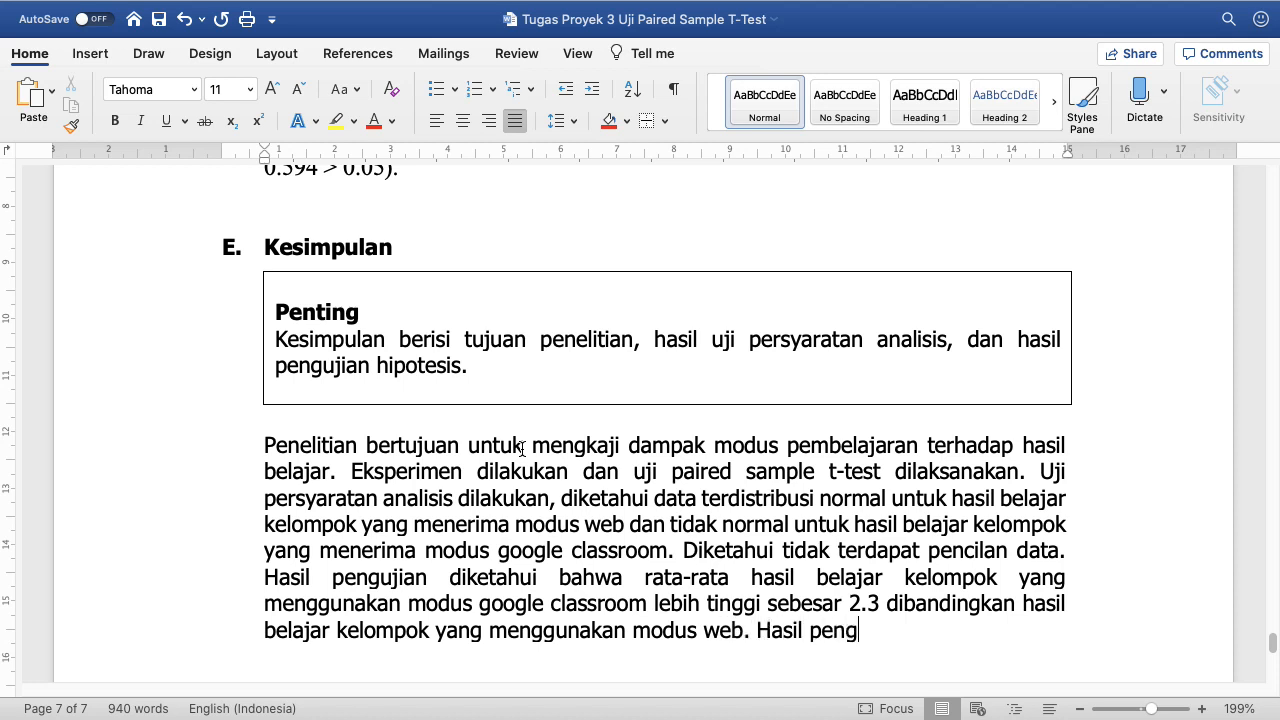
text(ujian diketahui tidak t)
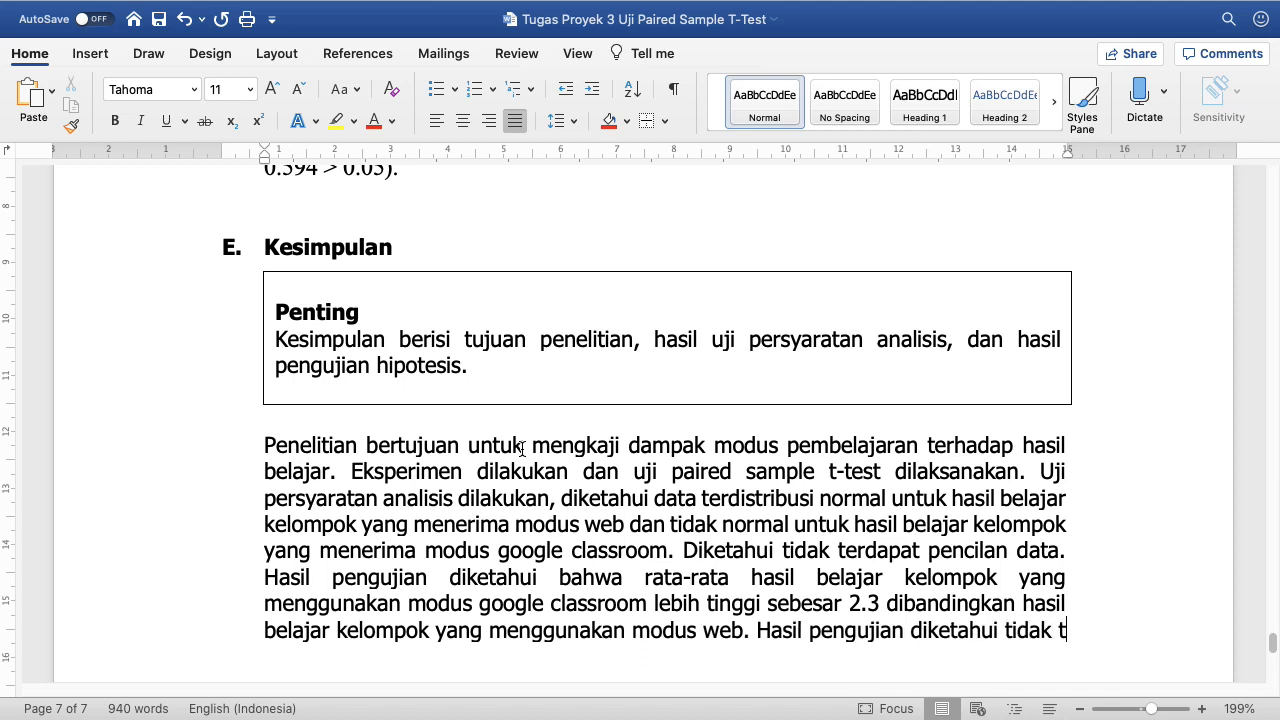
text(erdapat perbedaan )
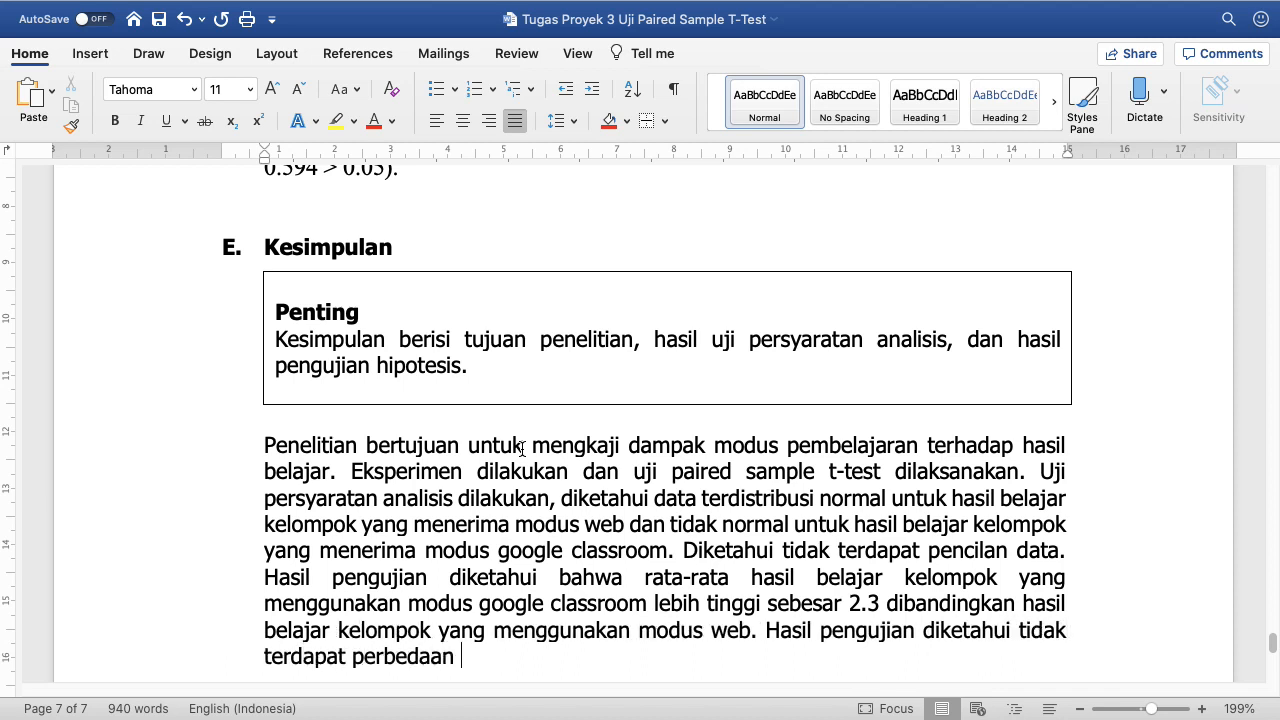
text(signifikan )
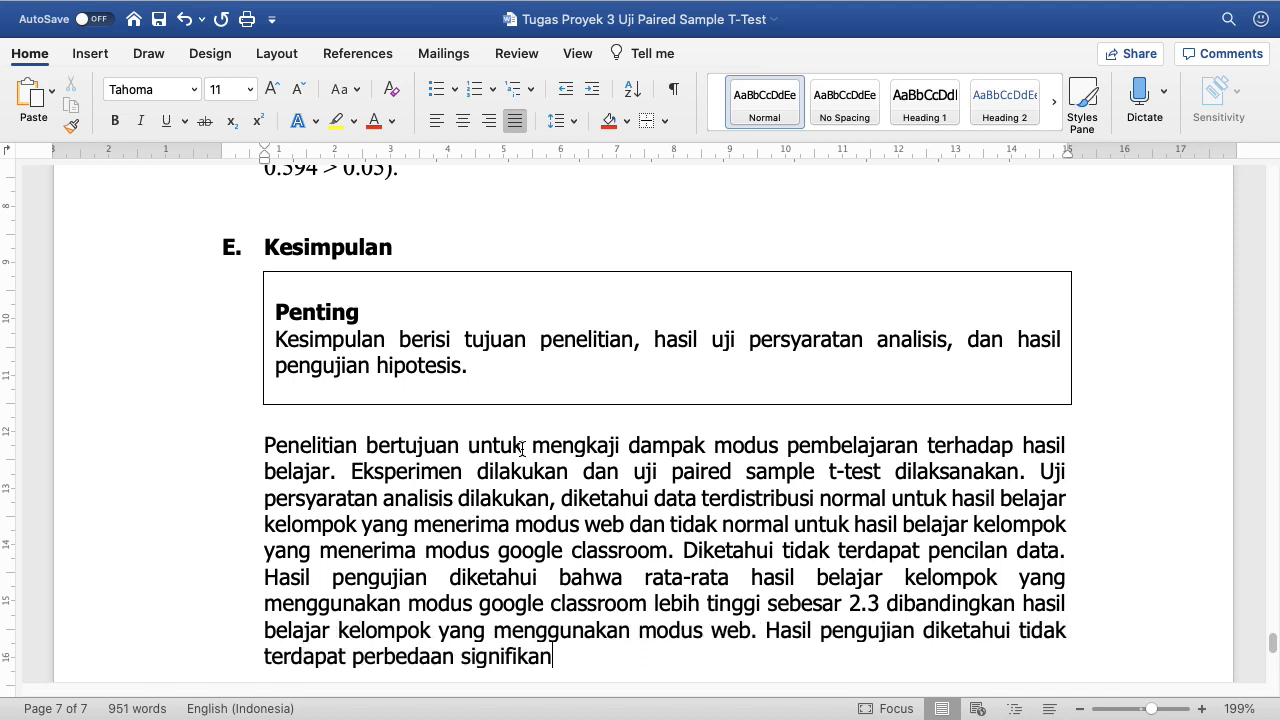
text(antara siswa yang)
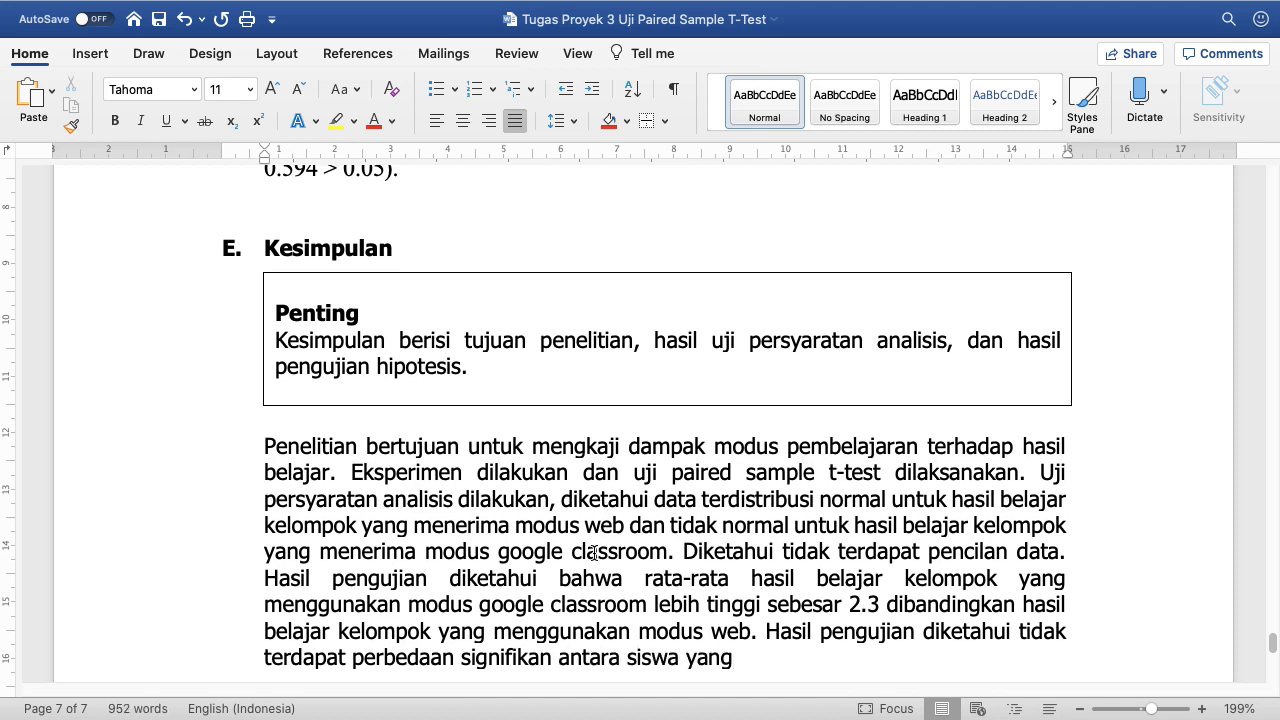
scroll(594, 553, down, 2)
text(belajar menggunakan web )
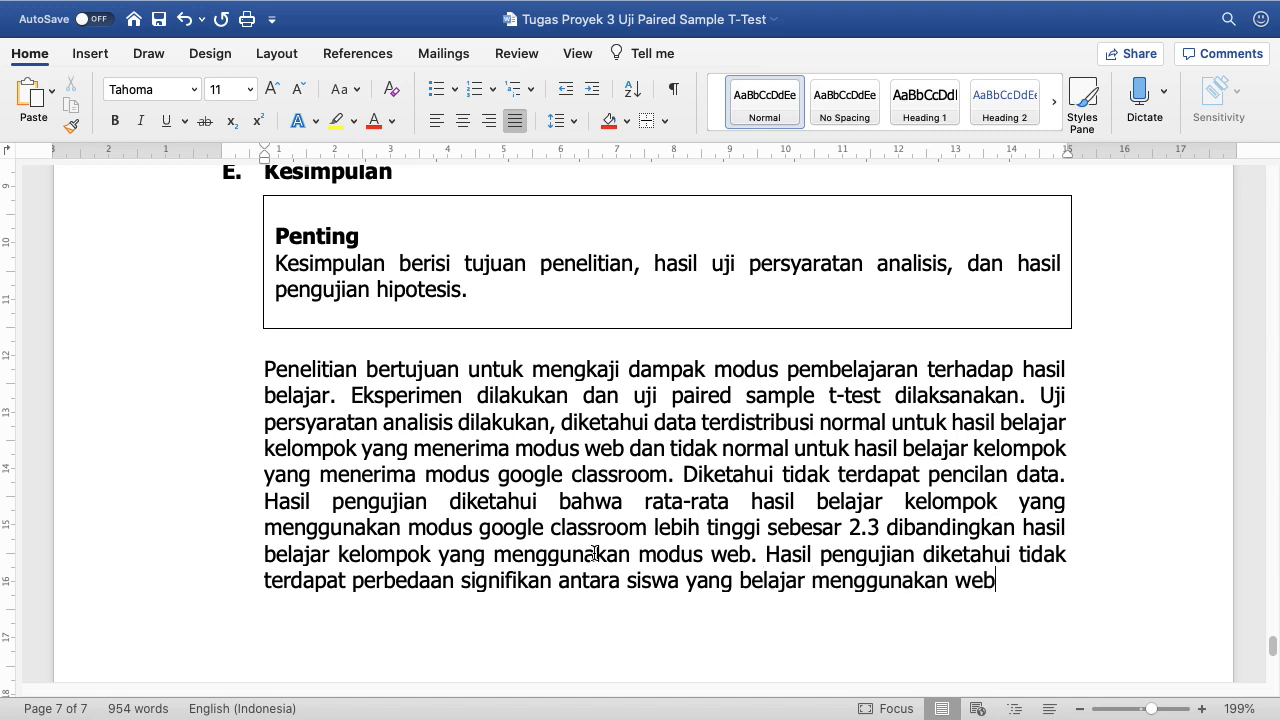
Step: Finish the closing sentence with "dan siswa yang belajar menggunakan modus google classroom." and save the document
text(dan siswa yang bela)
text(jar menggunaka)
text(n modus google classroom.)
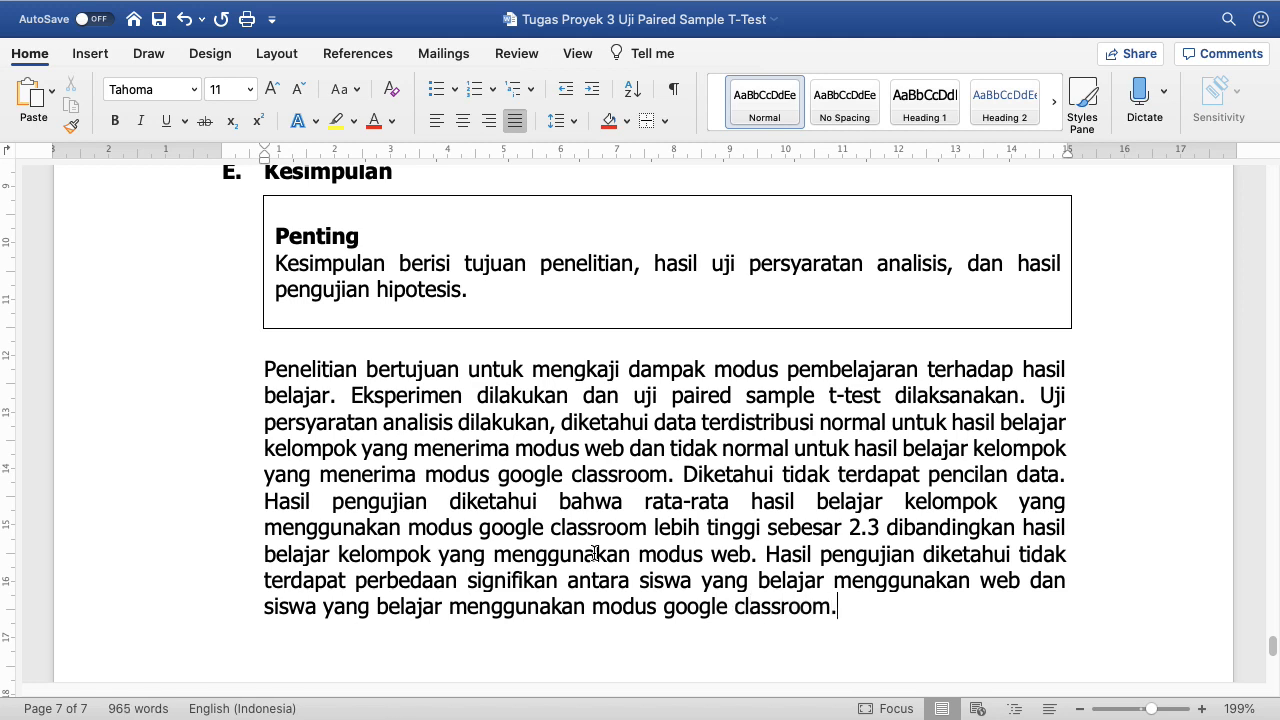
click(158, 19)
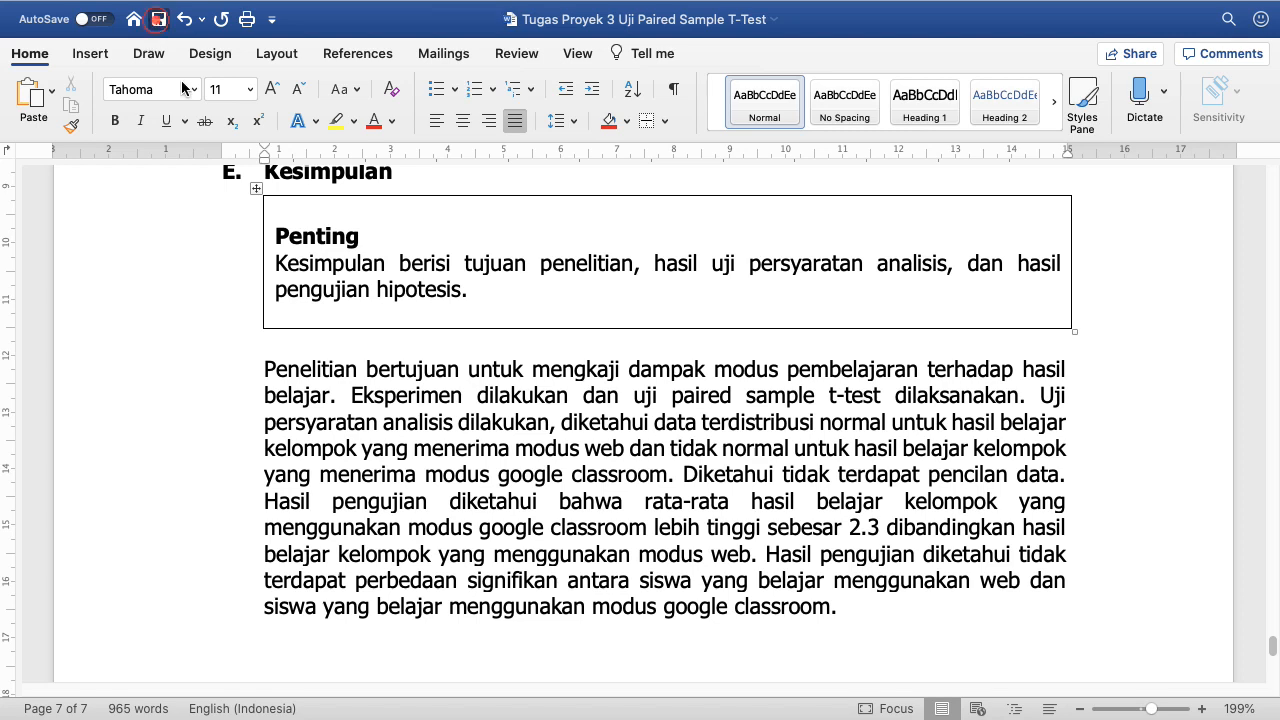
Step: Set the font of the entire document to Tahoma, size 11
key(super+a)
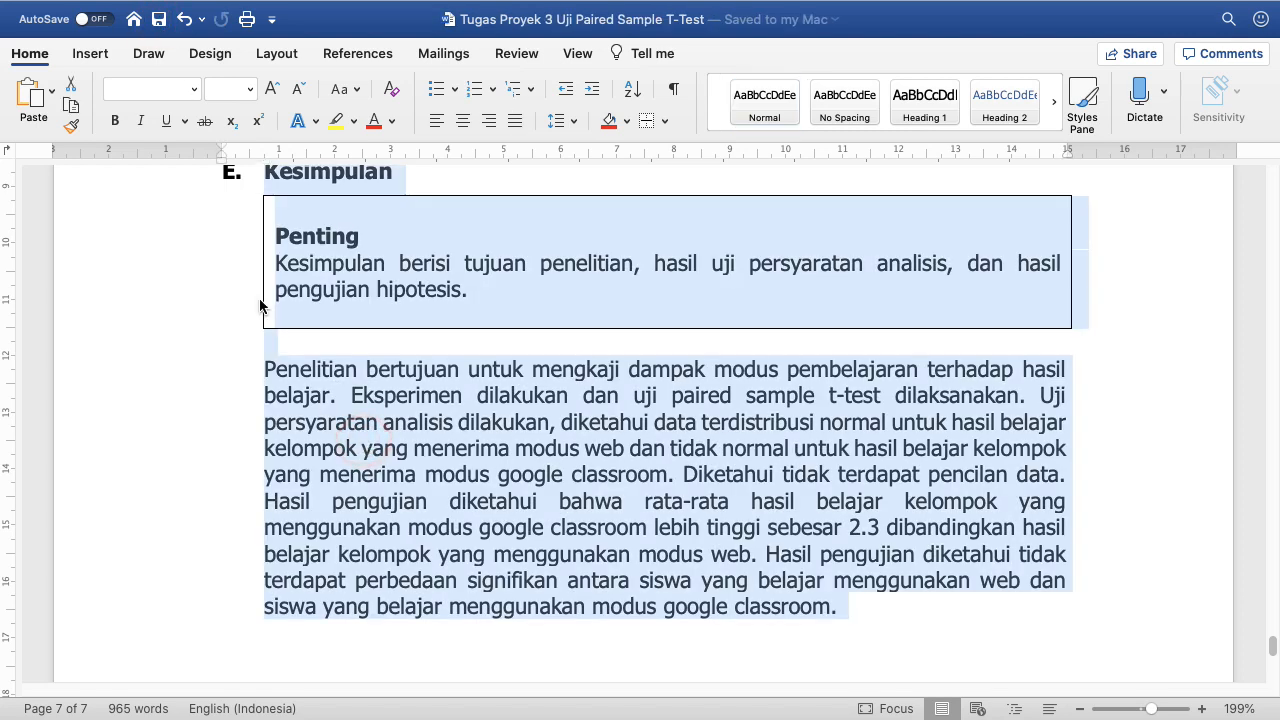
click(194, 89)
click(221, 249)
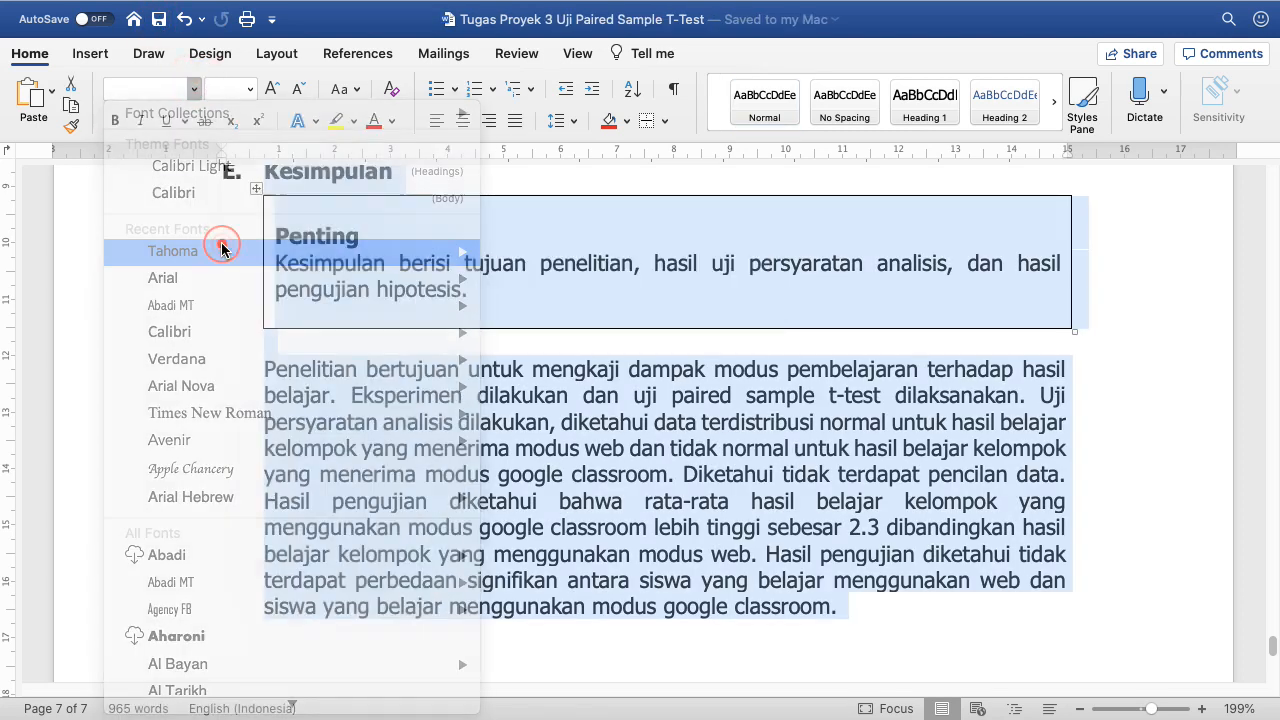
click(250, 89)
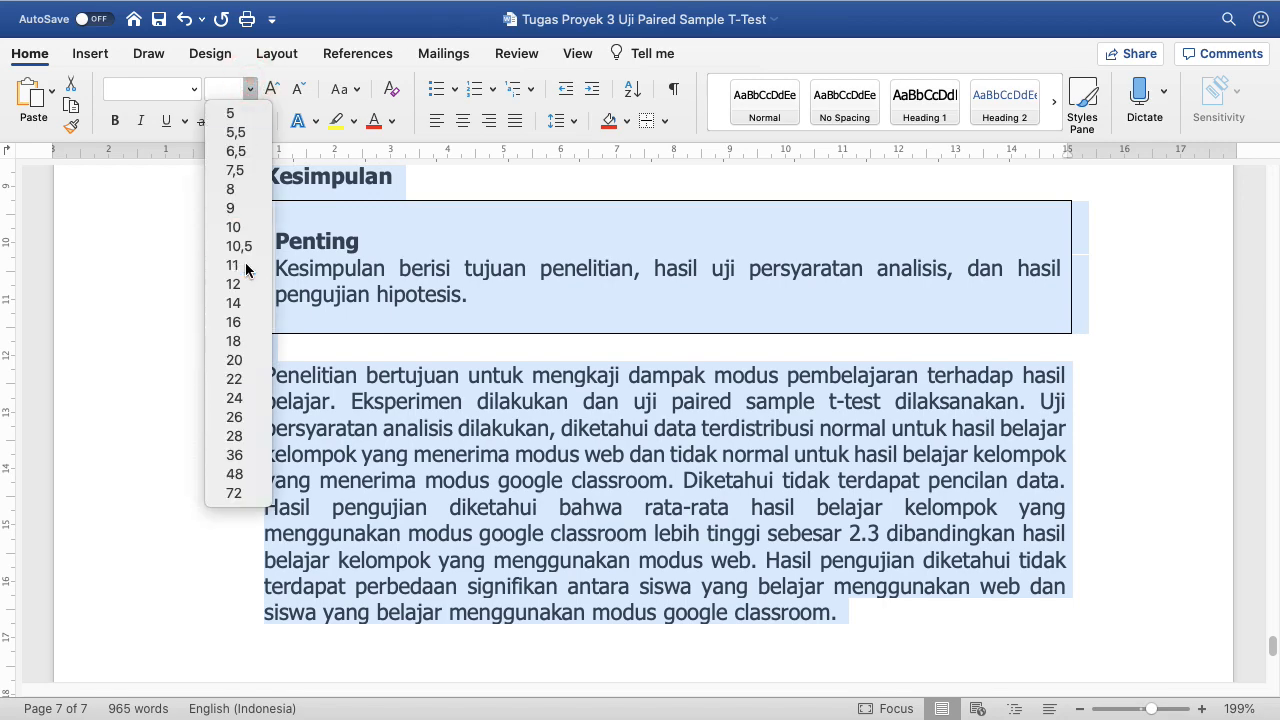
click(246, 266)
scroll(1218, 558, up, 10)
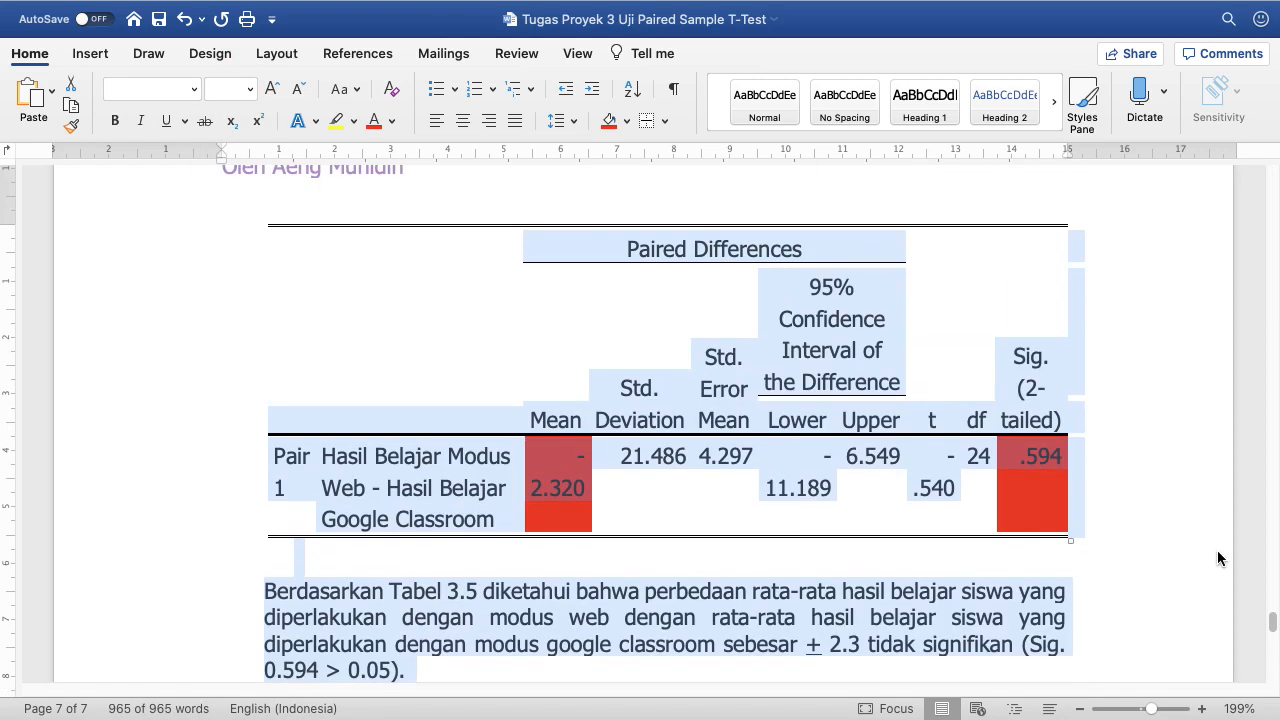
Step: Review the formatting of the first pages, from the title and rubric table to the Penataan Data tables
drag(1272, 540, 1272, 178)
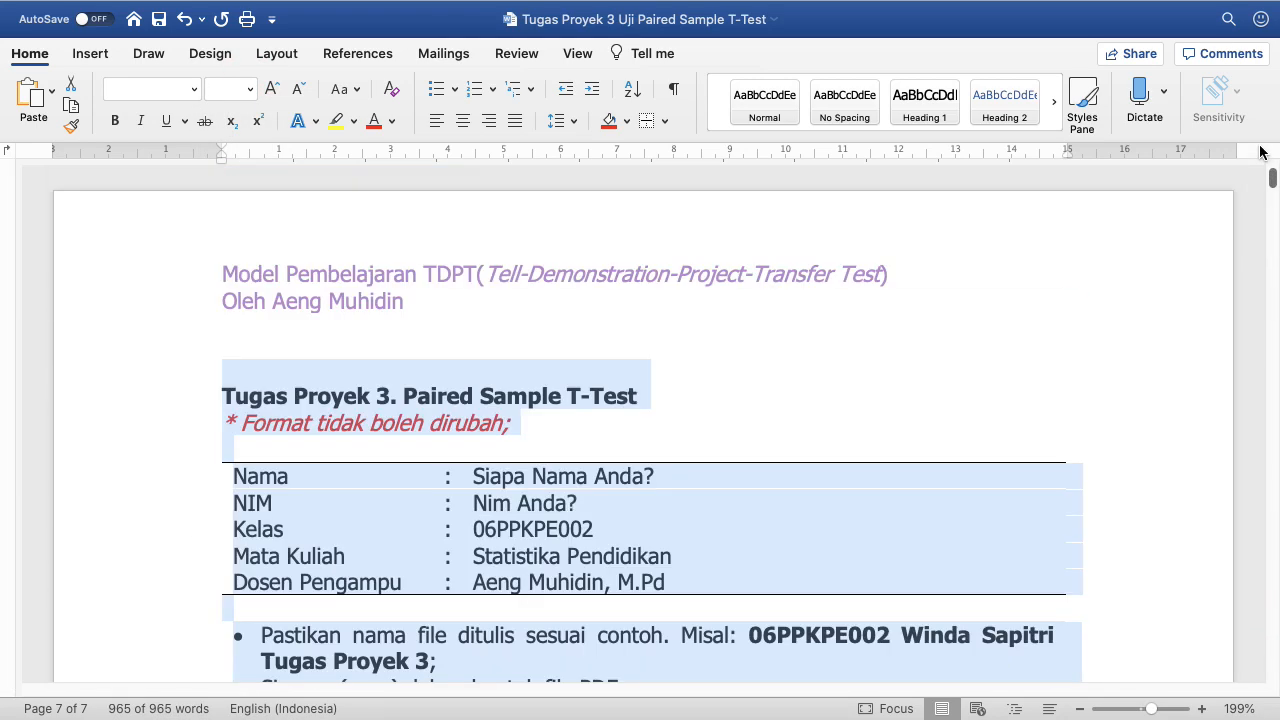
click(453, 393)
click(566, 460)
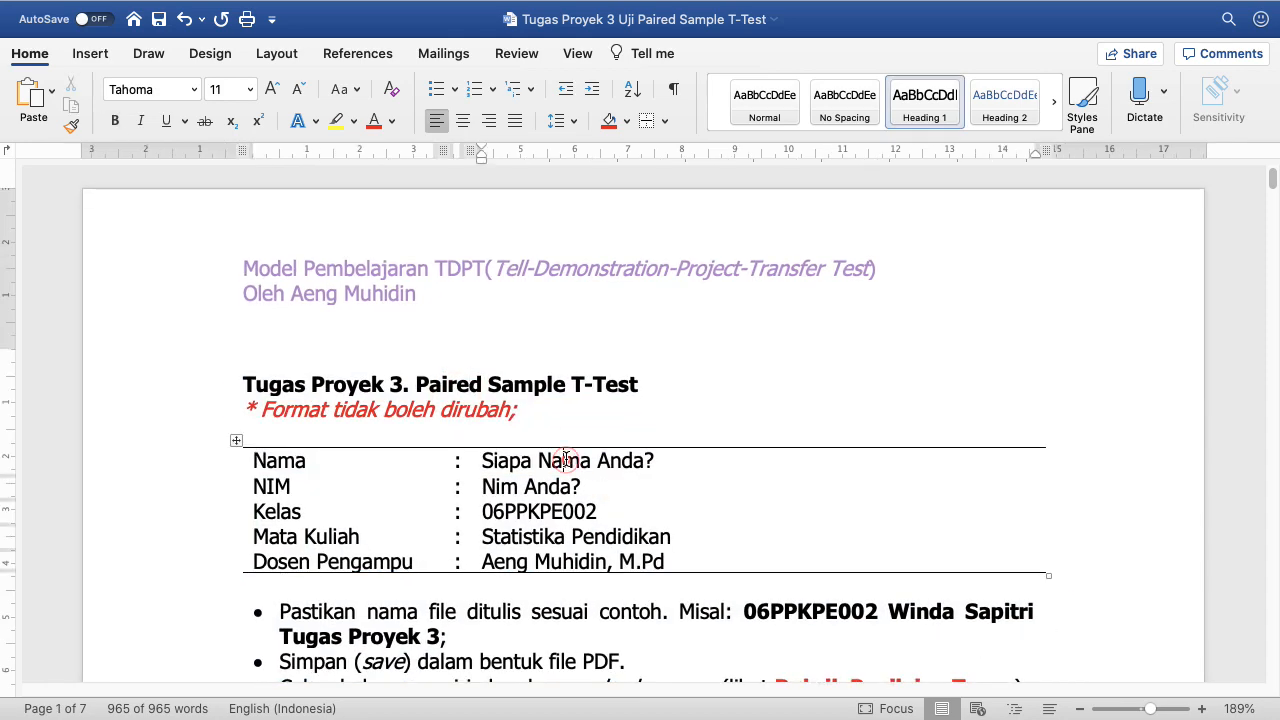
scroll(529, 416, down, 2)
scroll(529, 416, down, 6)
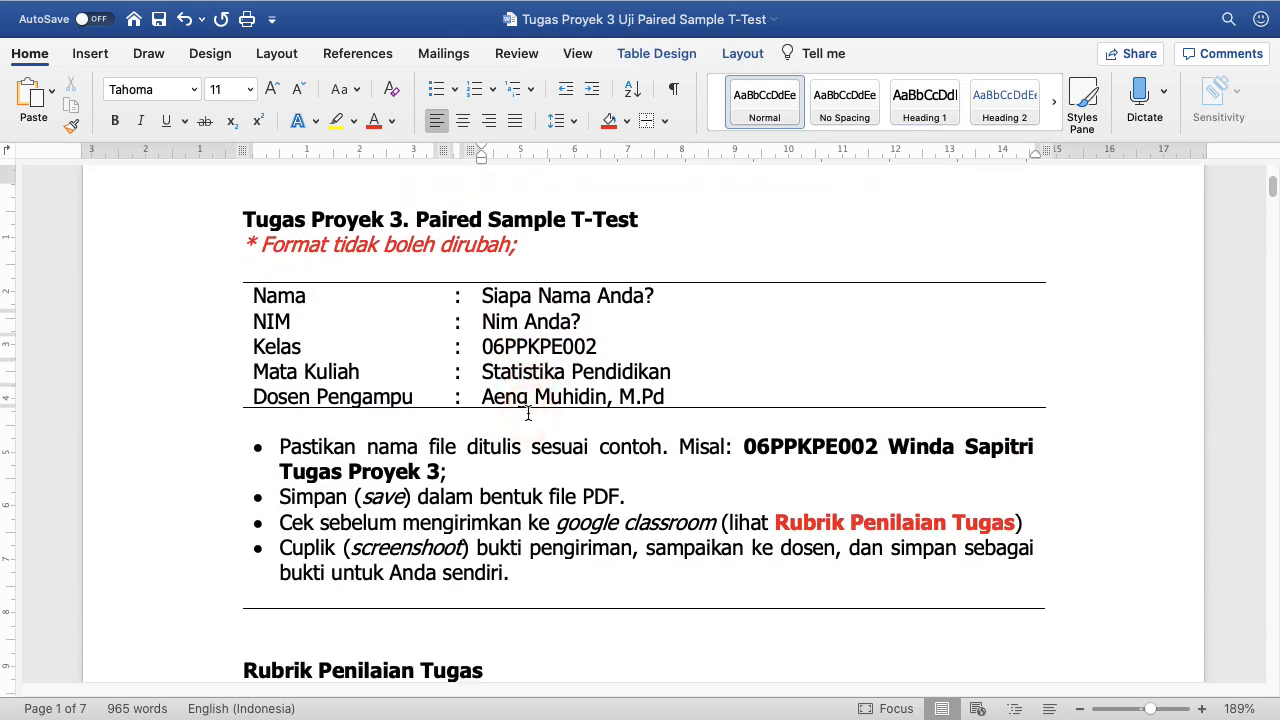
scroll(578, 335, down, 6)
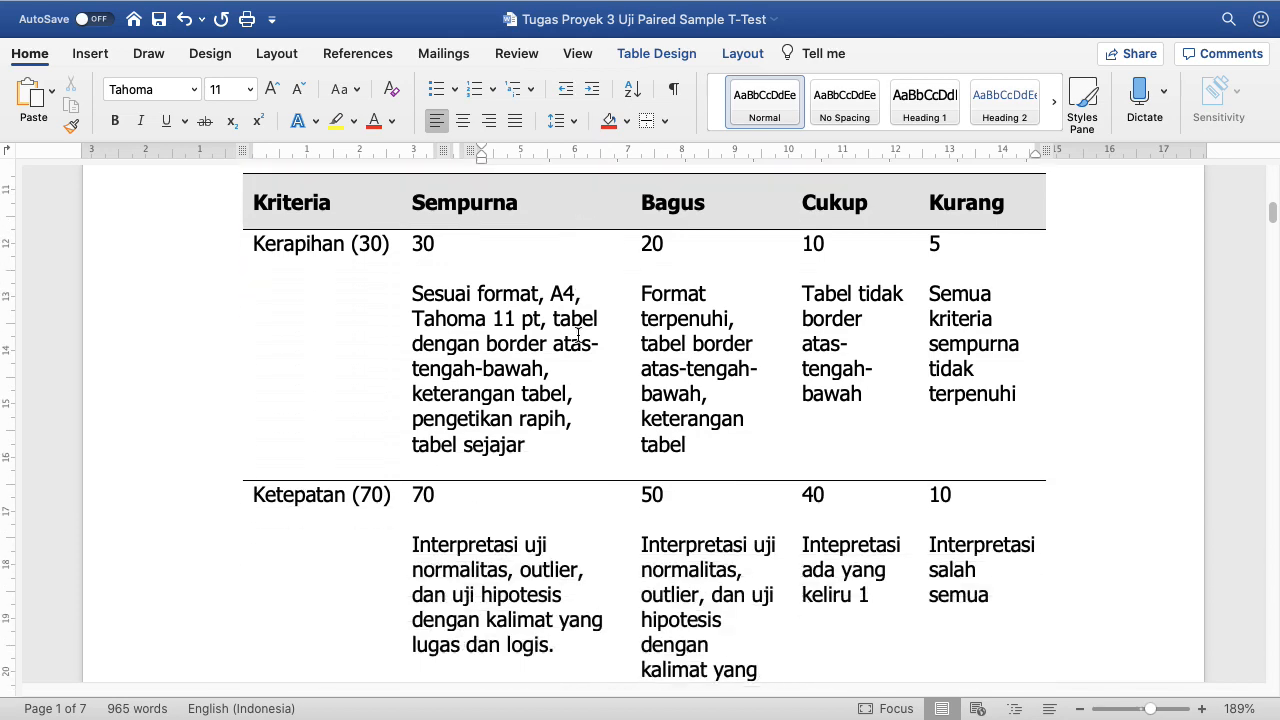
scroll(578, 335, down, 4)
scroll(578, 335, down, 10)
scroll(578, 335, down, 5)
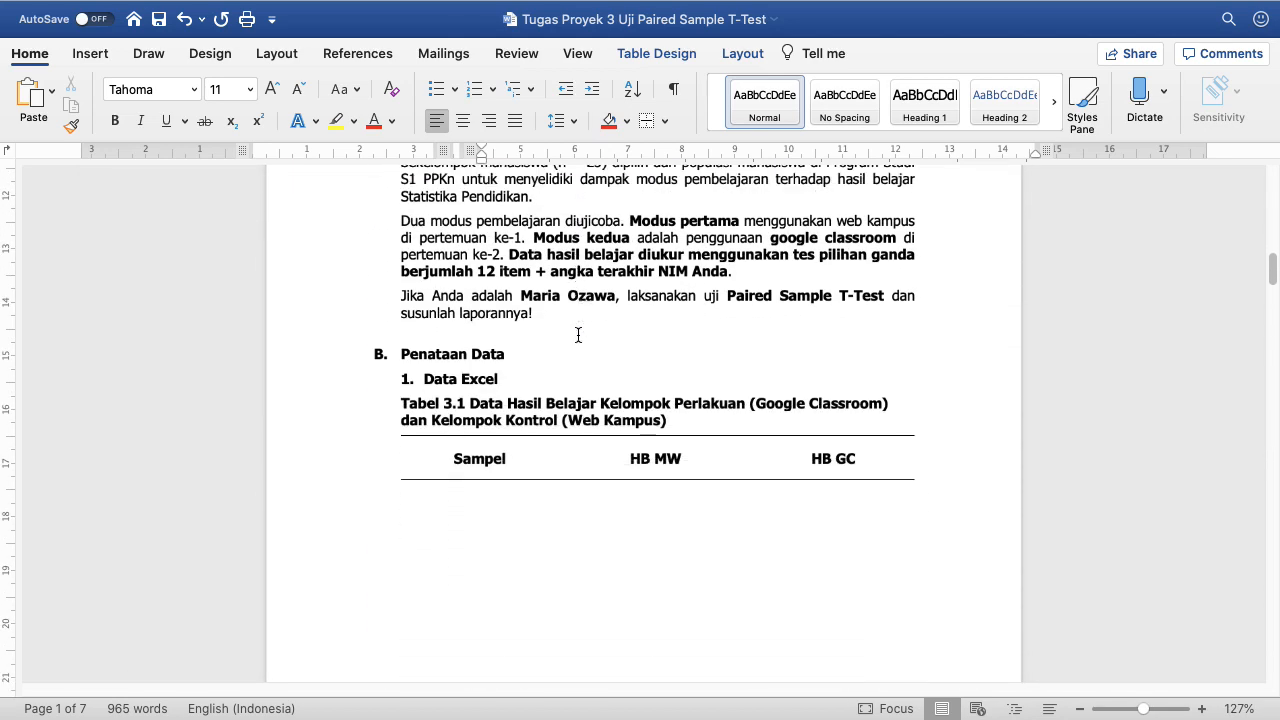
scroll(578, 335, down, 2)
scroll(532, 407, down, 12)
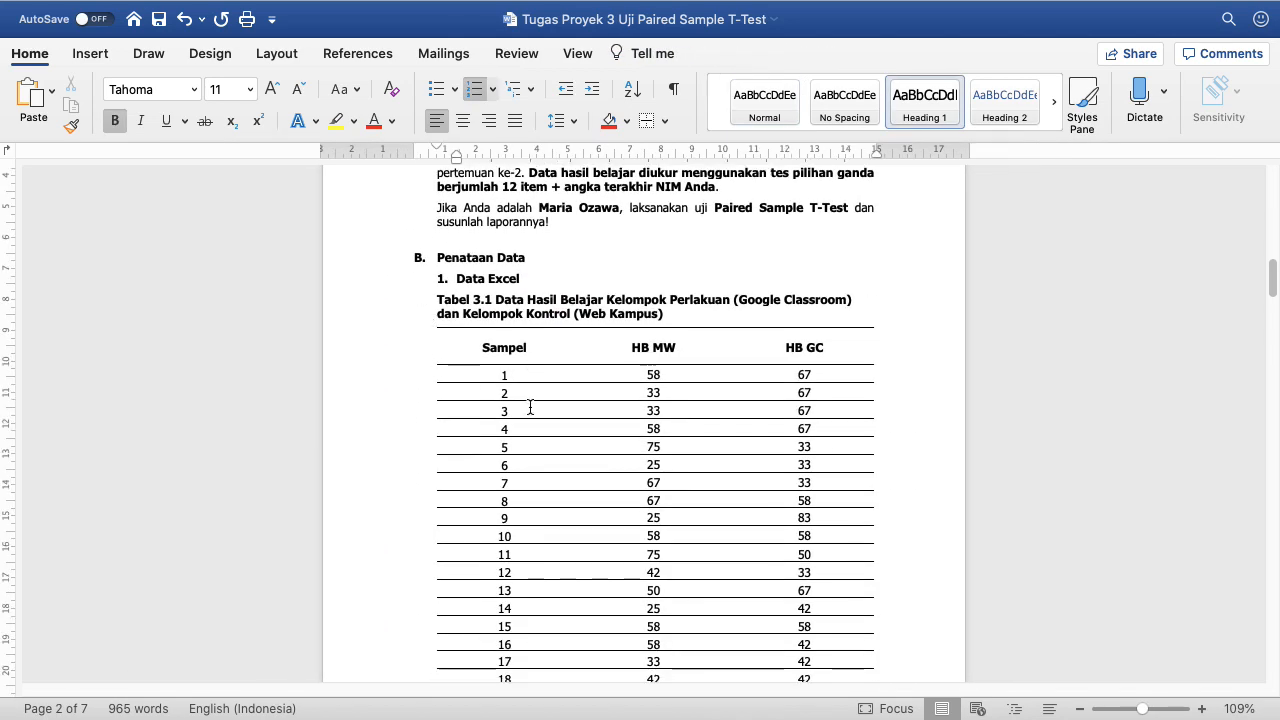
scroll(530, 407, up, 12)
scroll(530, 407, down, 20)
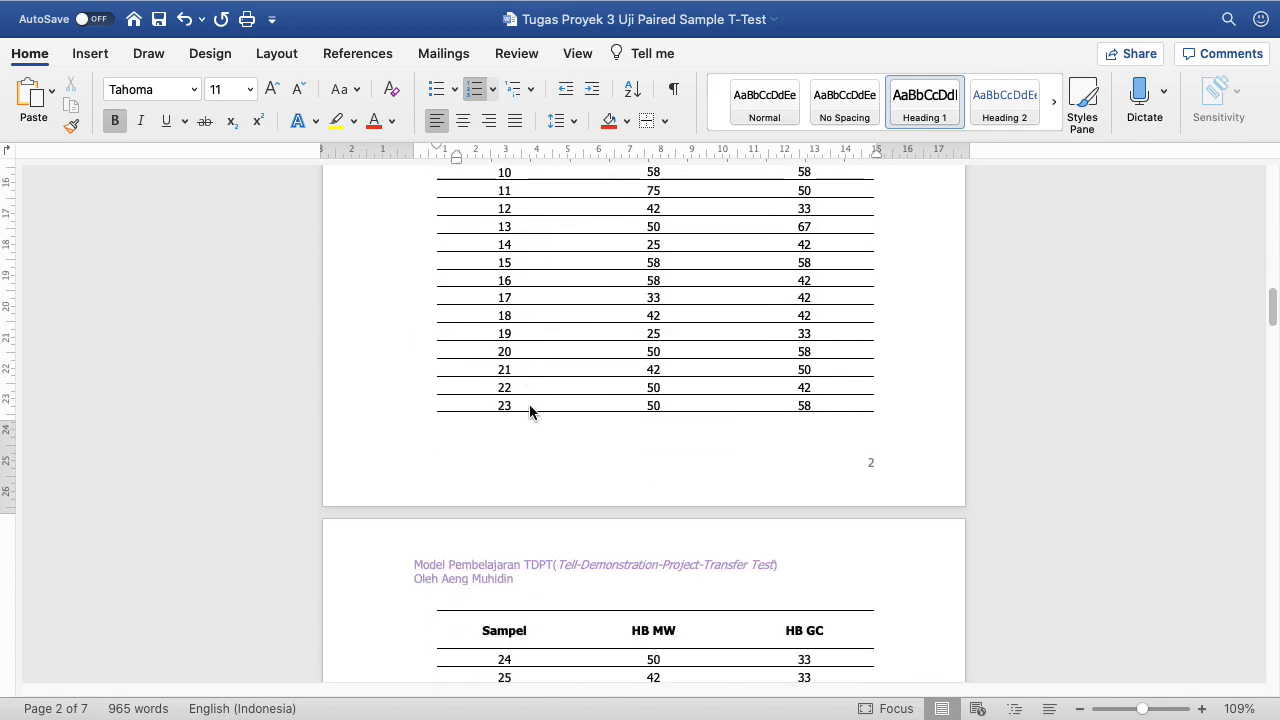
scroll(530, 411, down, 3)
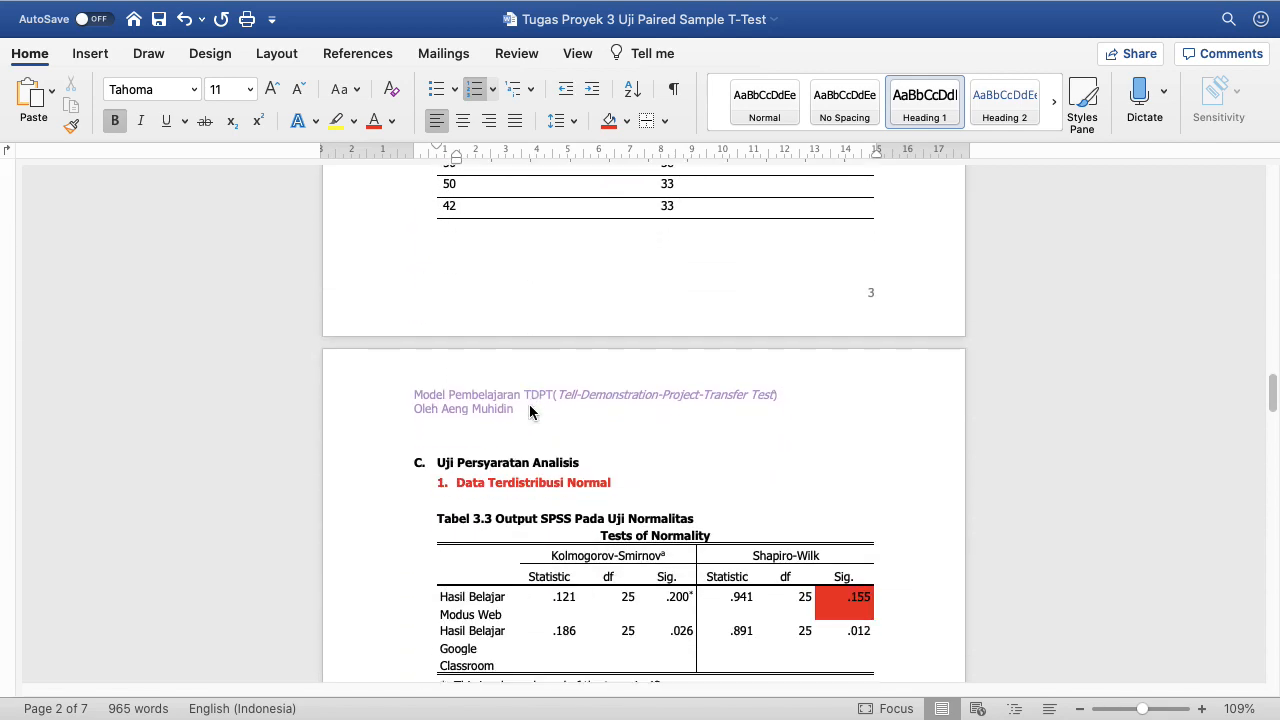
Step: Check the formatting of the Uji Persyaratan Analisis, Uji Hipotesis and Kesimpulan sections, including their tables and charts
click(472, 432)
scroll(582, 346, down, 6)
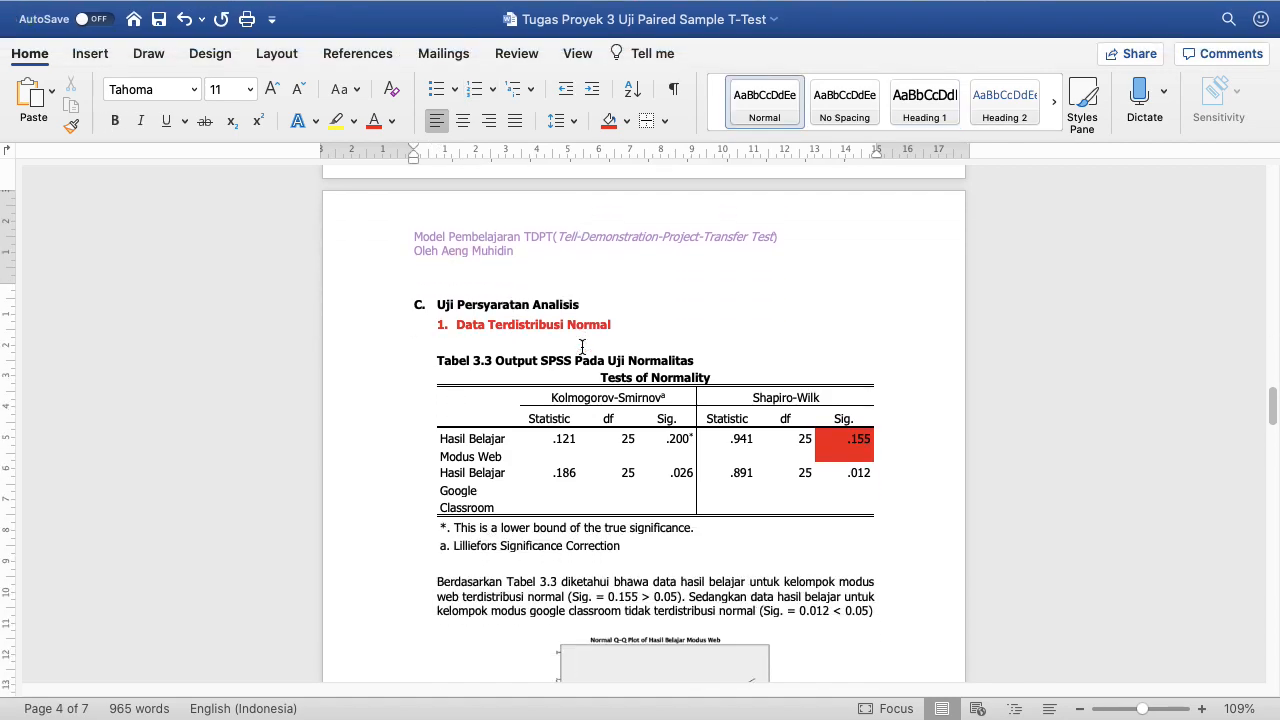
scroll(582, 346, down, 12)
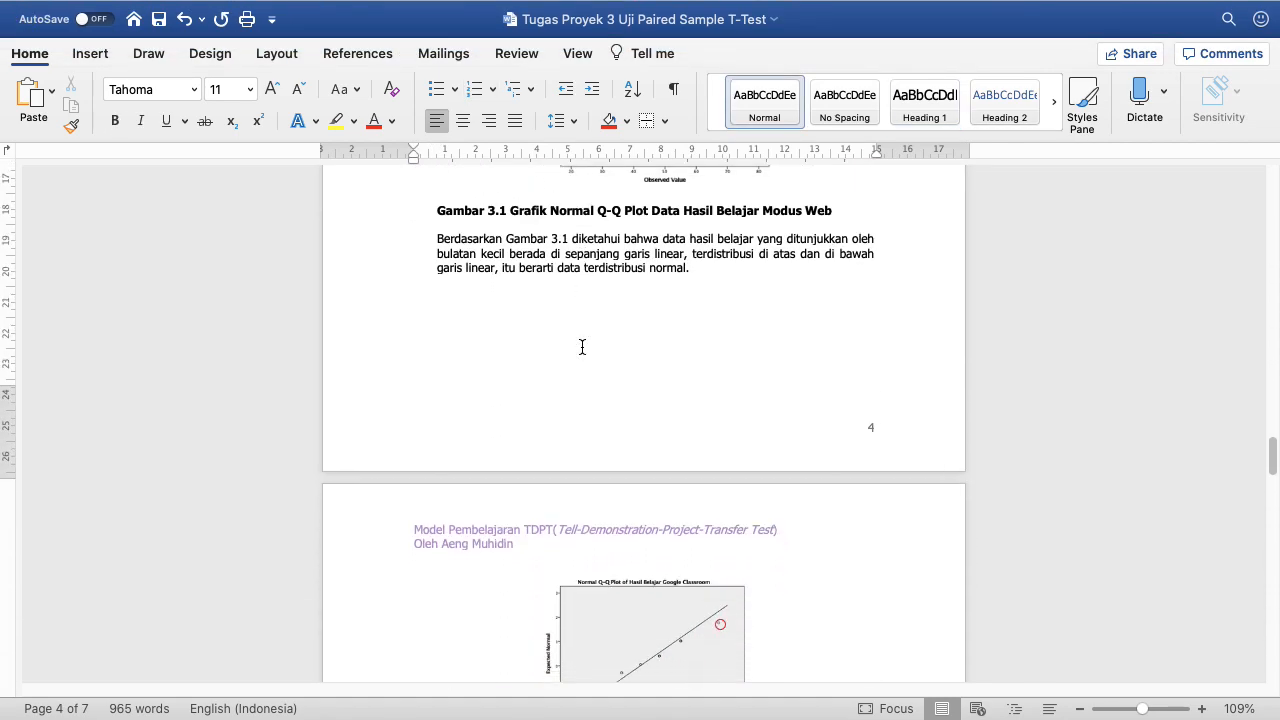
scroll(581, 346, down, 16)
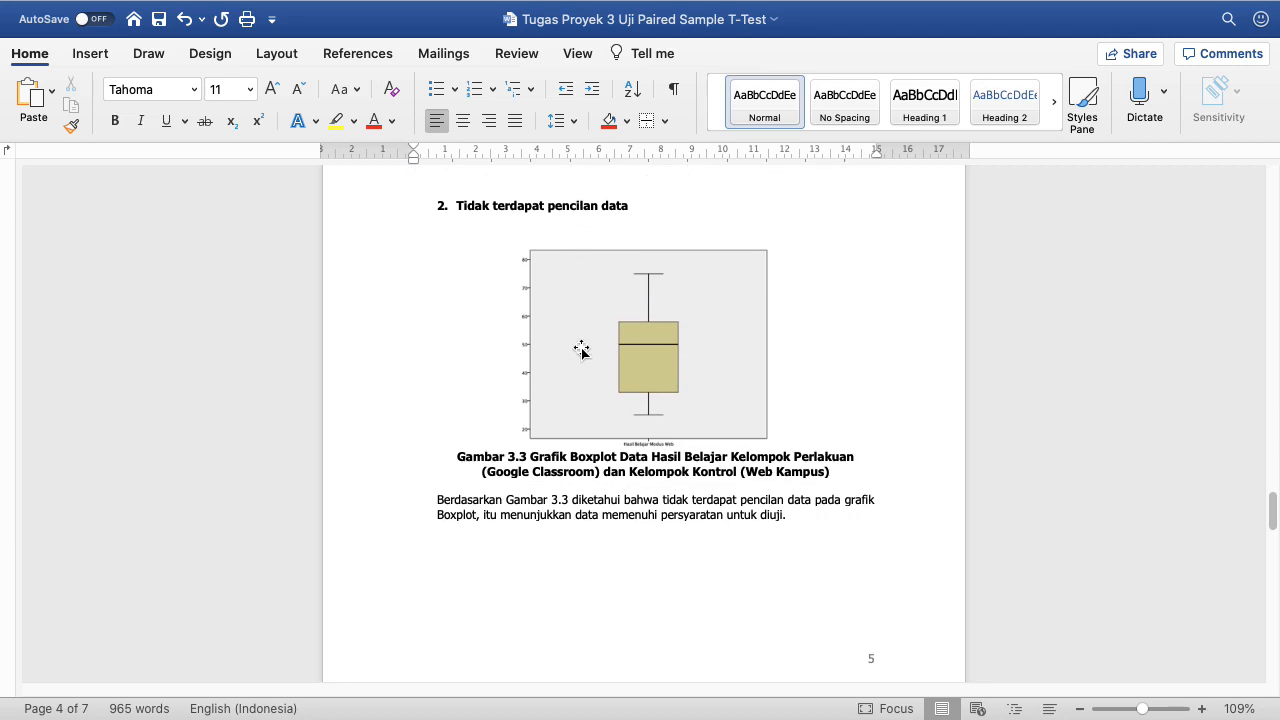
scroll(582, 346, down, 13)
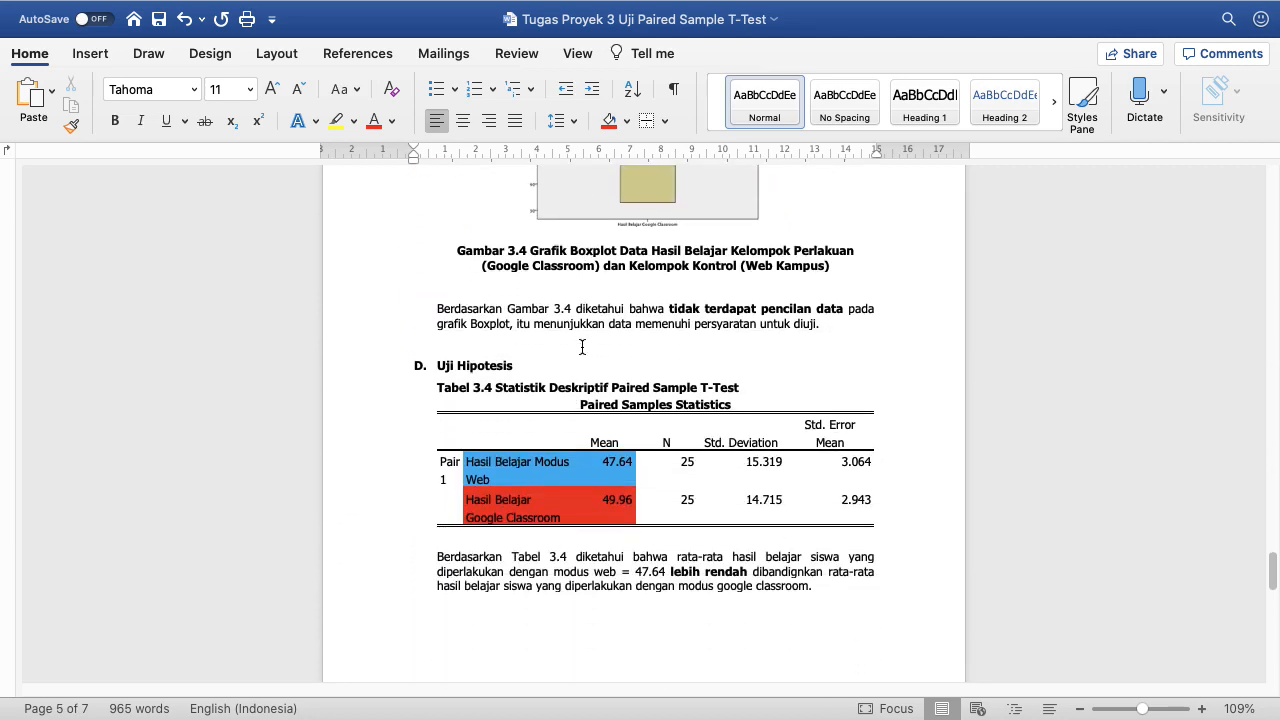
scroll(582, 346, down, 4)
click(517, 456)
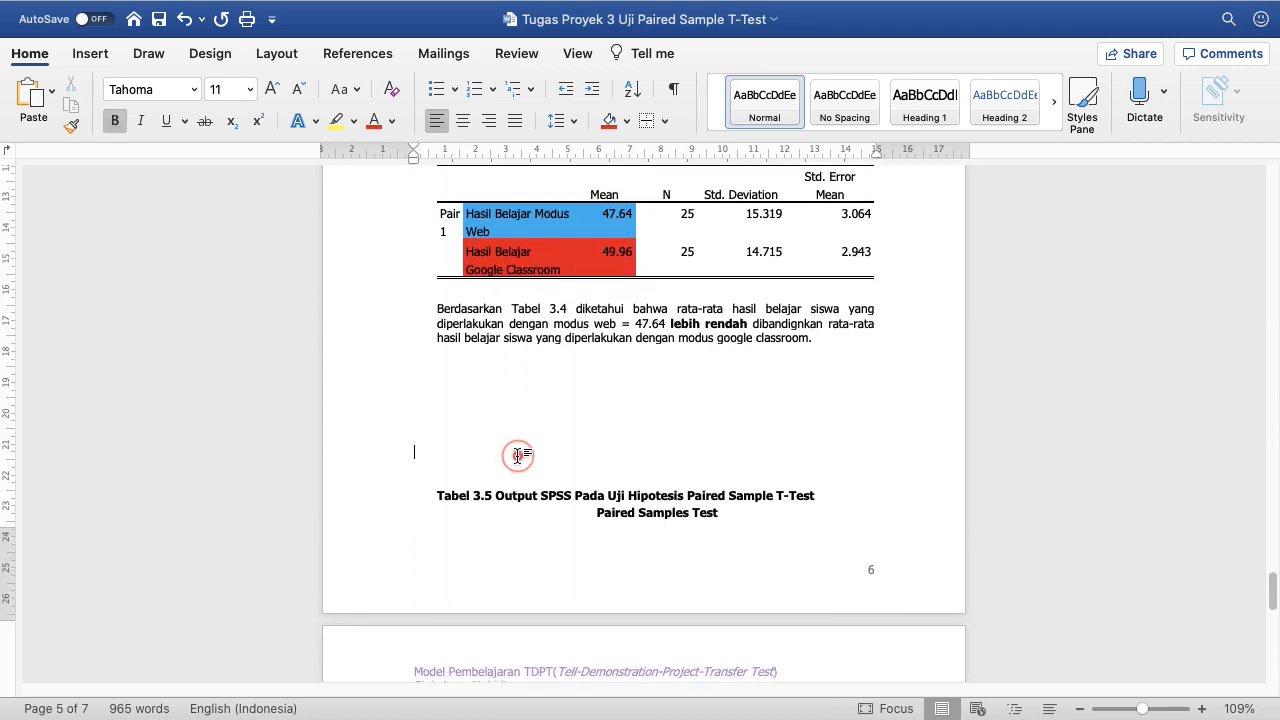
scroll(517, 456, down, 10)
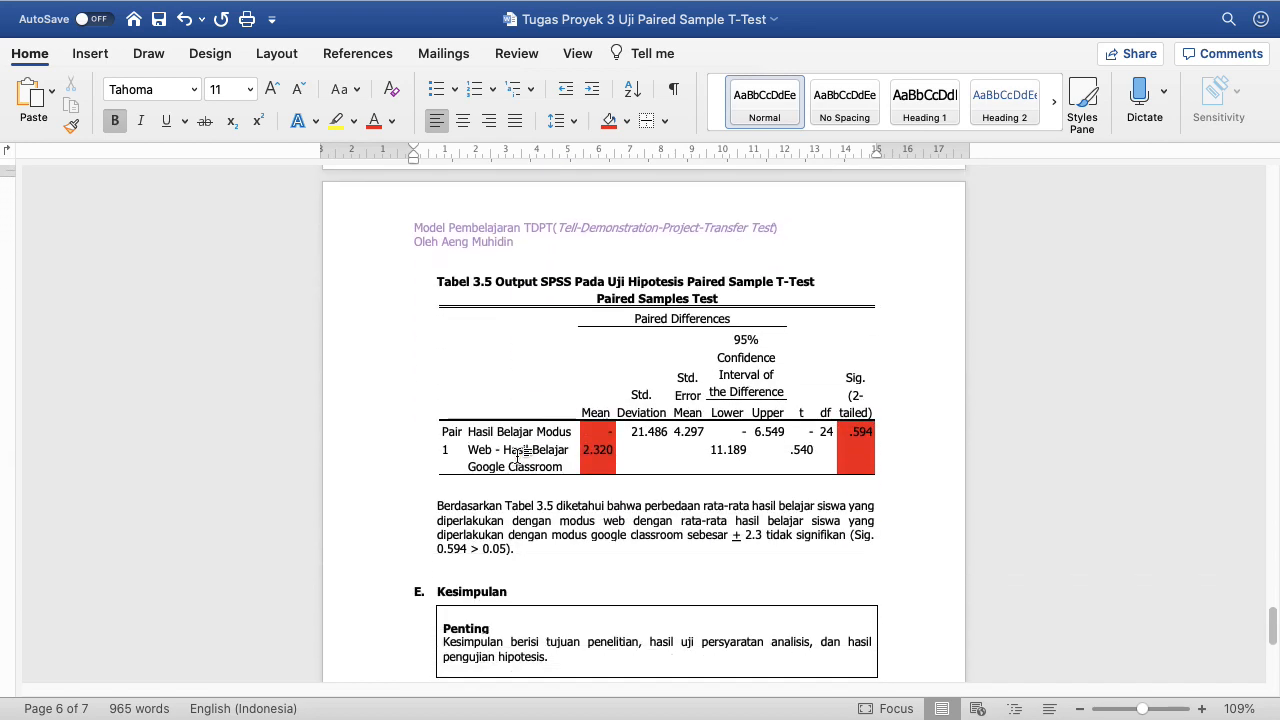
scroll(520, 455, down, 1)
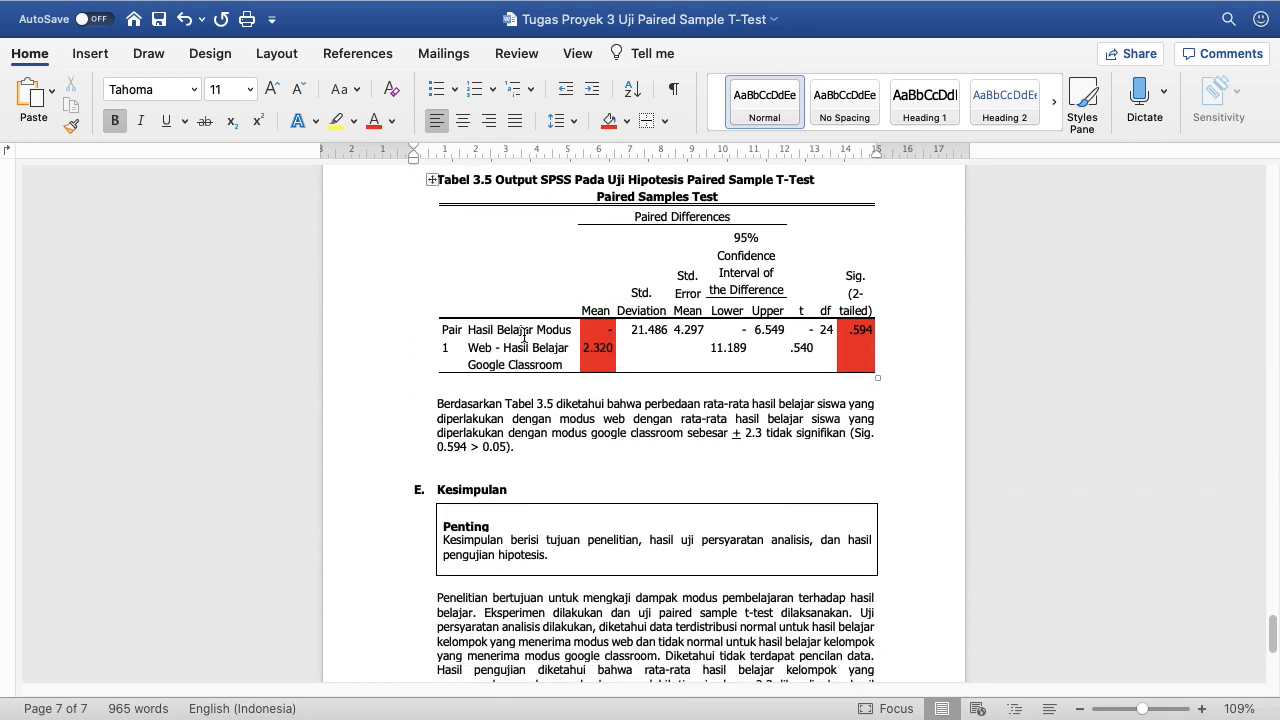
Step: Try font size 8 on the Paired Samples Test table under the Tabel 3.5 caption
drag(504, 263, 800, 350)
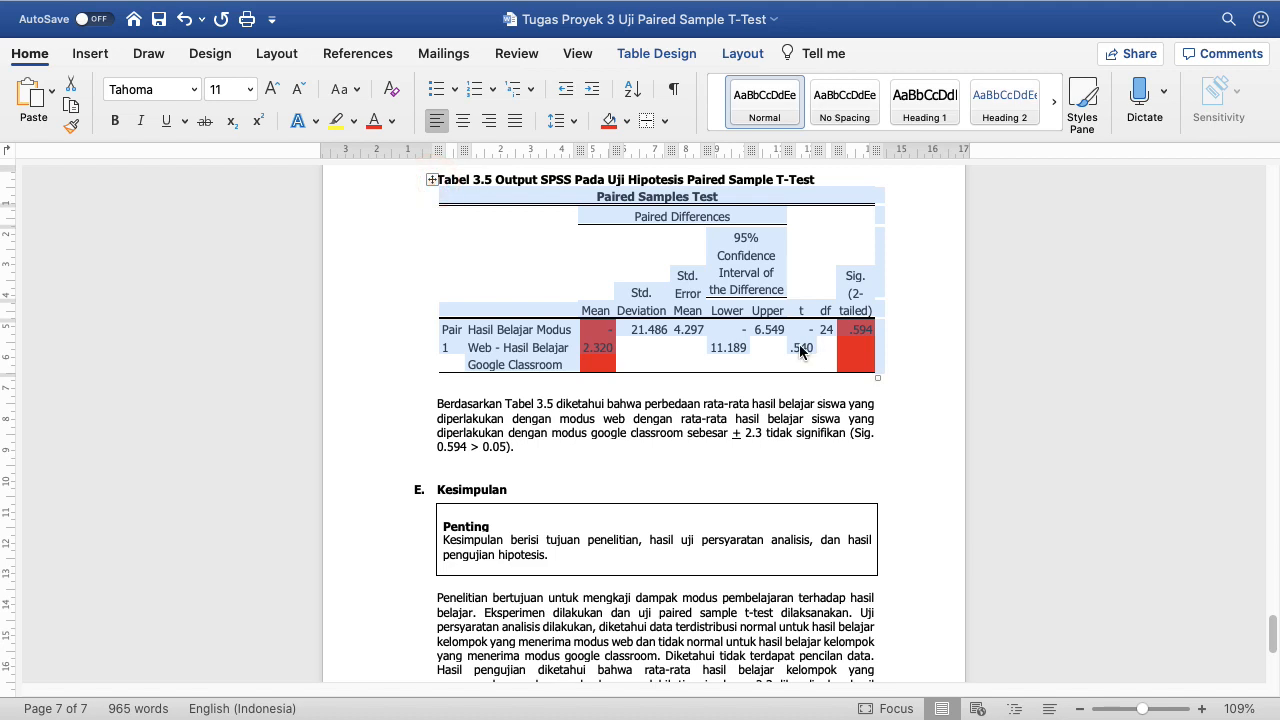
click(248, 89)
click(232, 189)
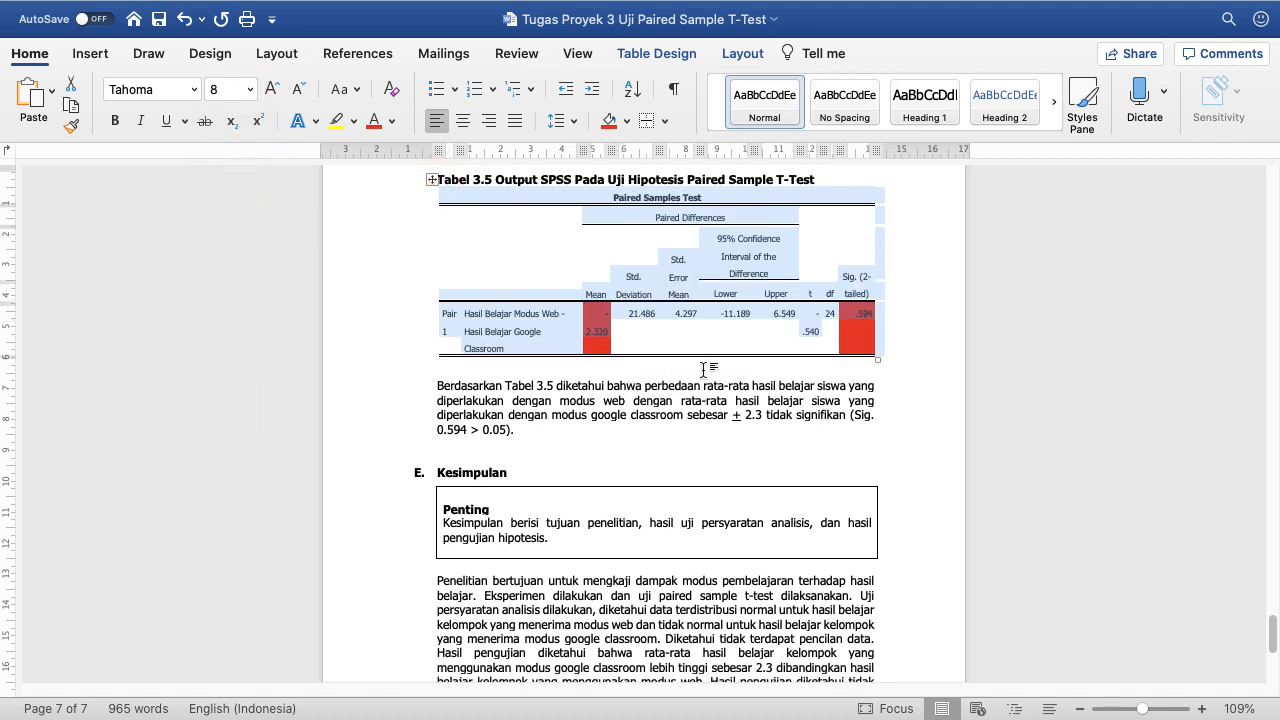
click(766, 348)
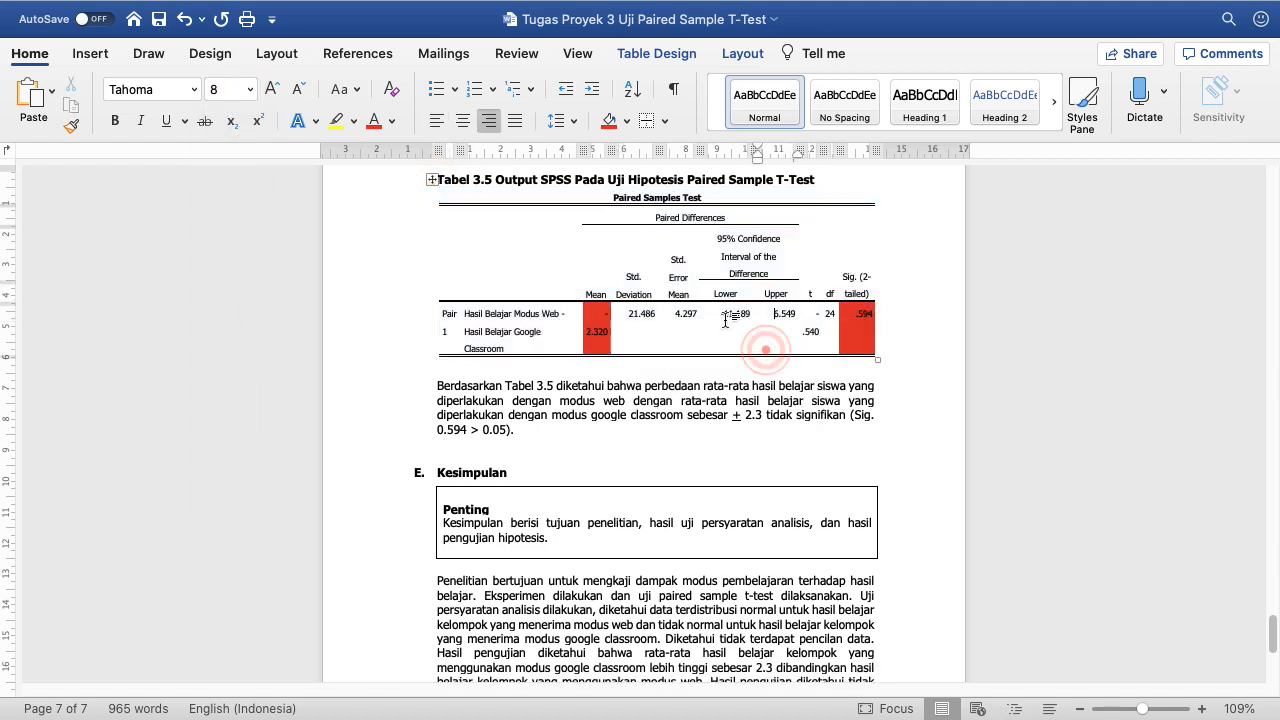
Step: Set the font size of the whole Paired Samples Test table under Tabel 3.5 to 6.5
click(428, 178)
click(249, 89)
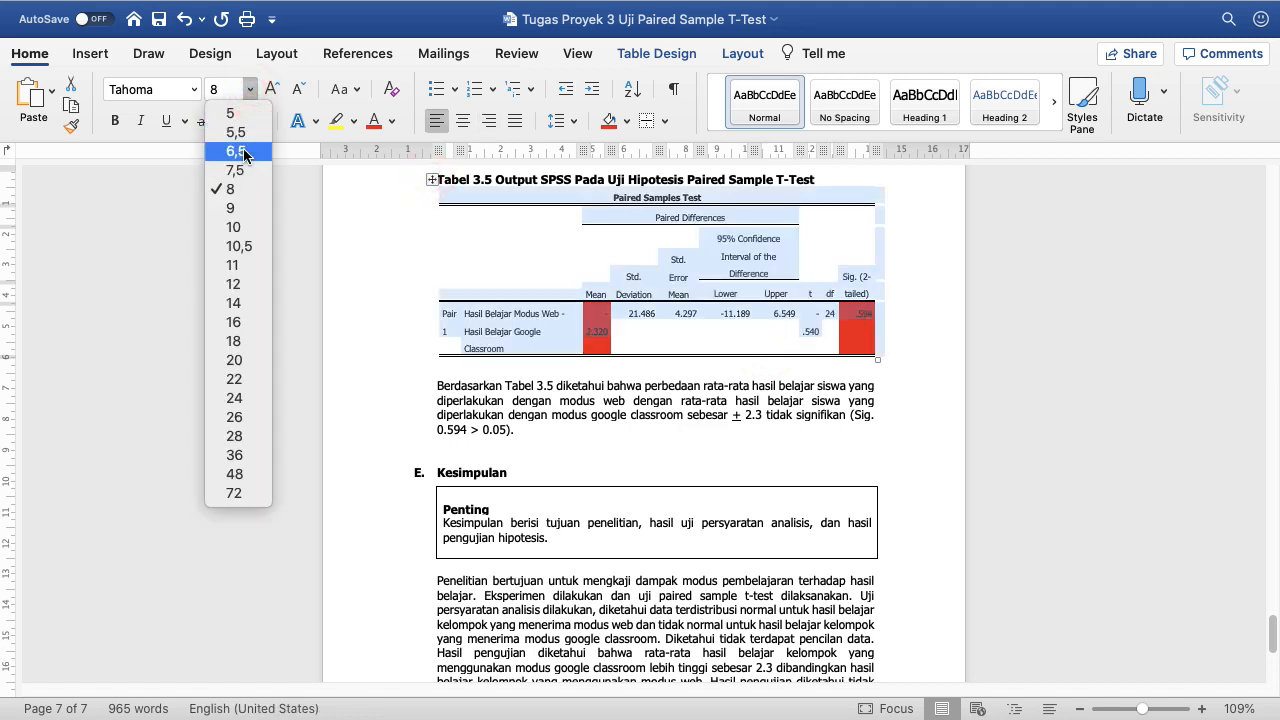
click(240, 151)
click(652, 378)
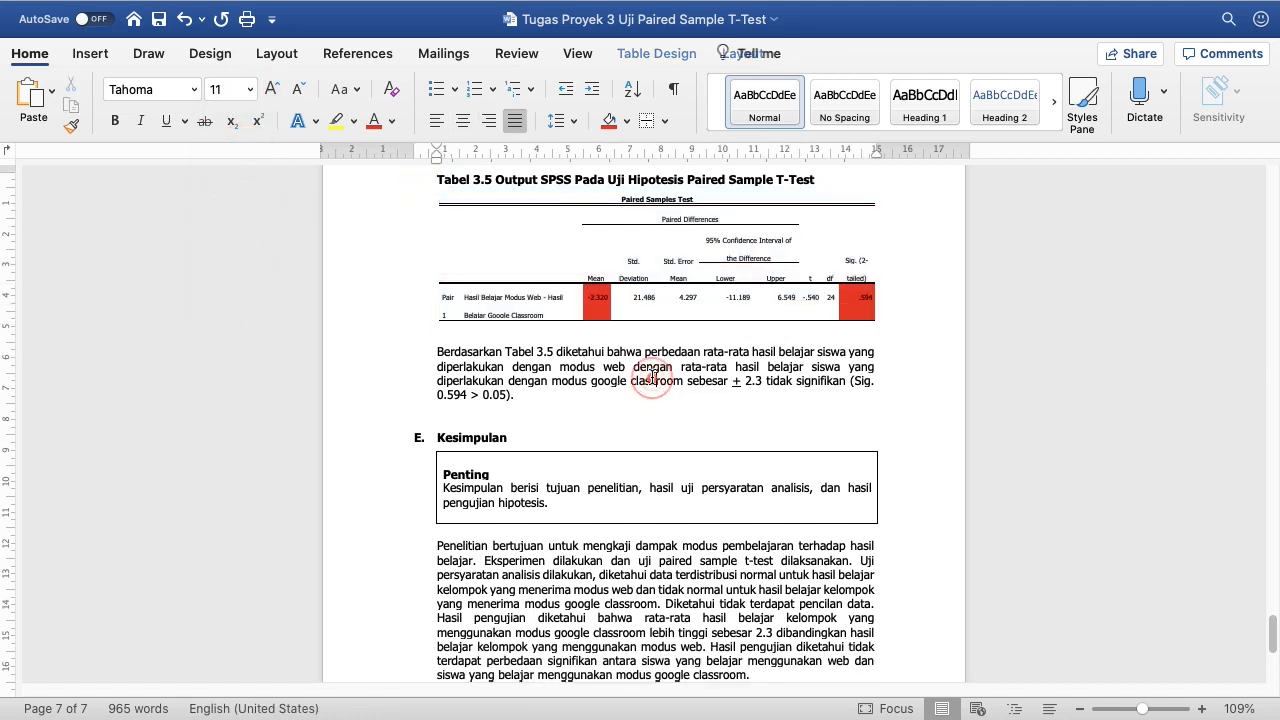
Step: Inspect the values in Tabel 3.5, read the Kesimpulan paragraph and return to the document's first page
scroll(652, 377, down, 3)
scroll(652, 377, up, 5)
scroll(653, 371, up, 5)
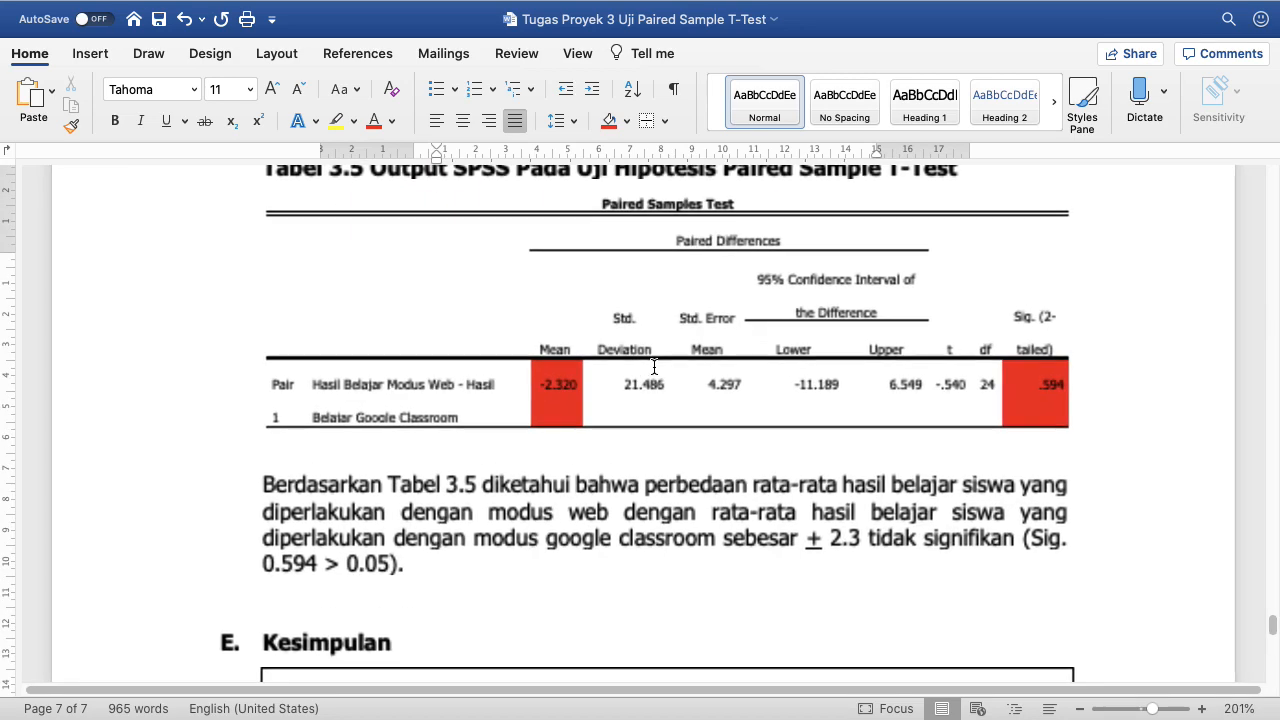
drag(658, 380, 988, 378)
click(620, 513)
scroll(617, 510, down, 10)
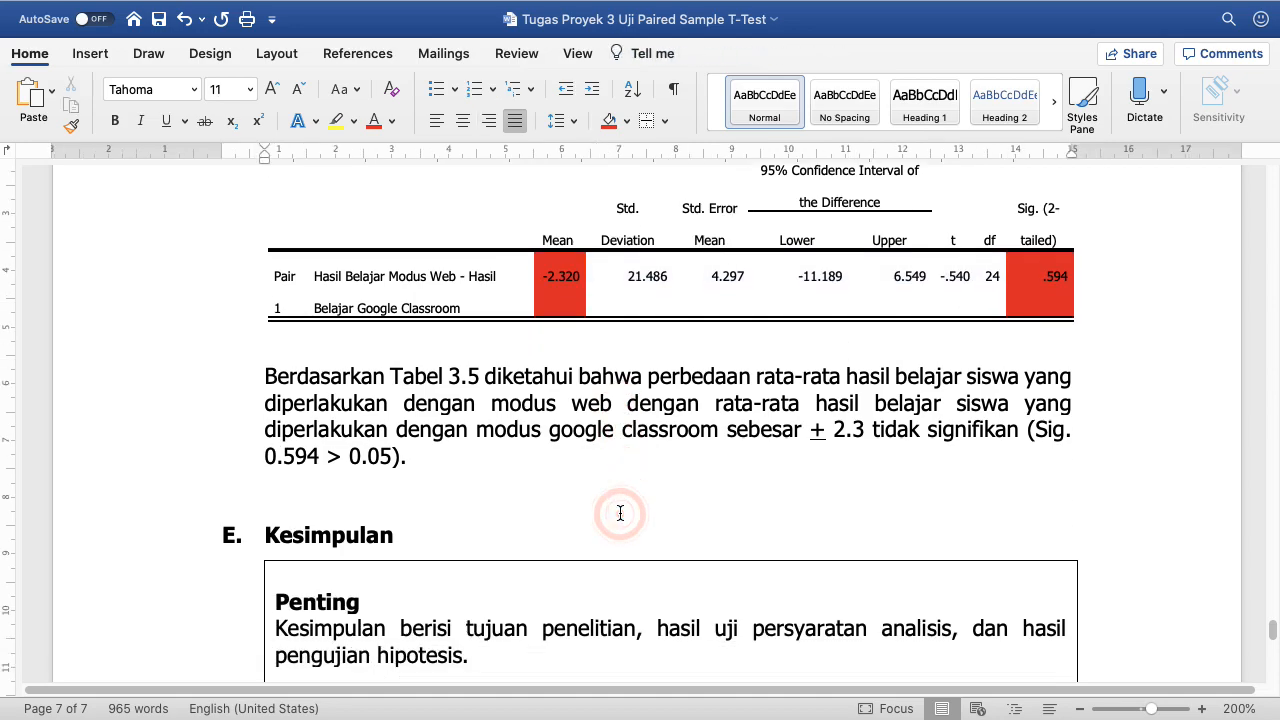
scroll(600, 520, down, 5)
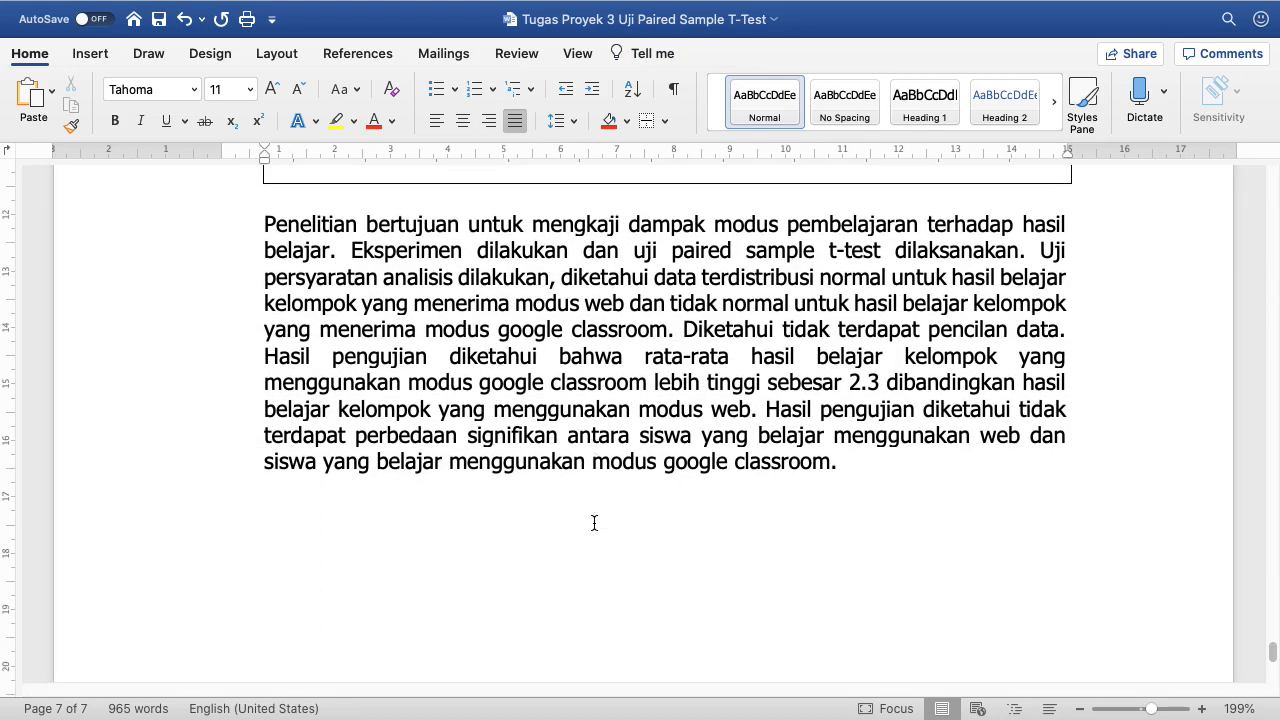
scroll(594, 523, up, 10)
scroll(594, 523, up, 20)
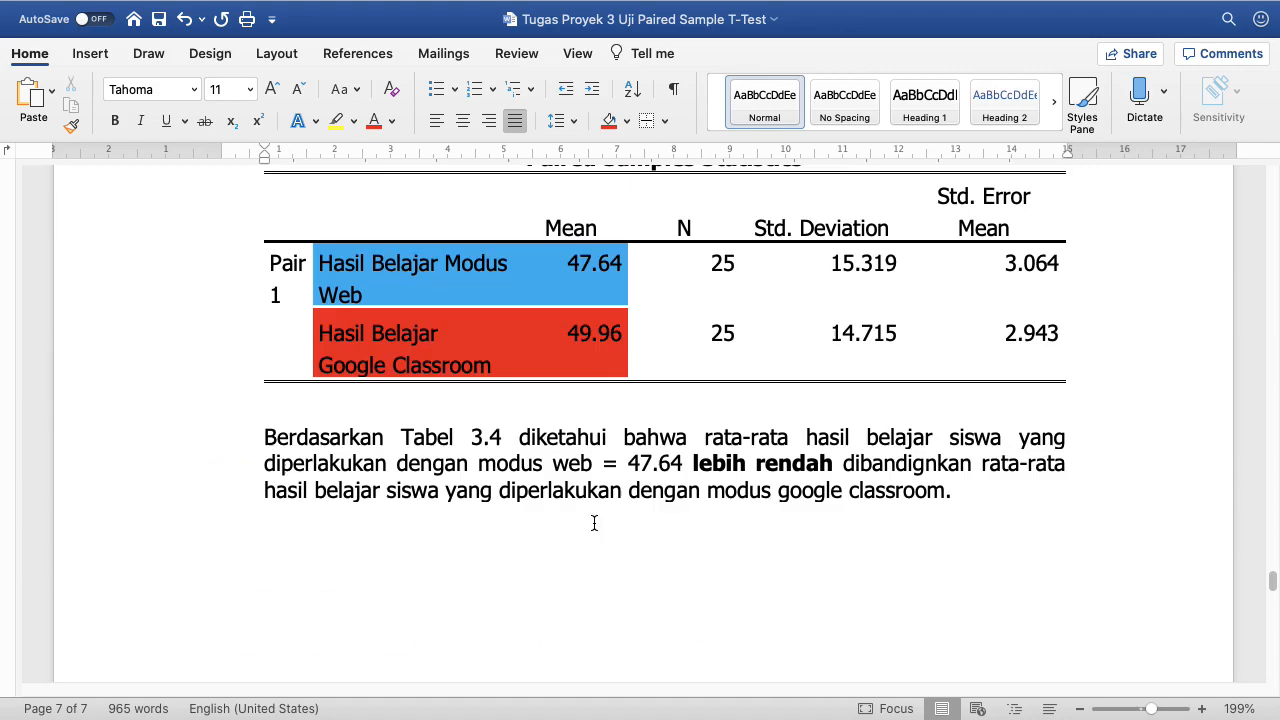
scroll(448, 509, up, 1)
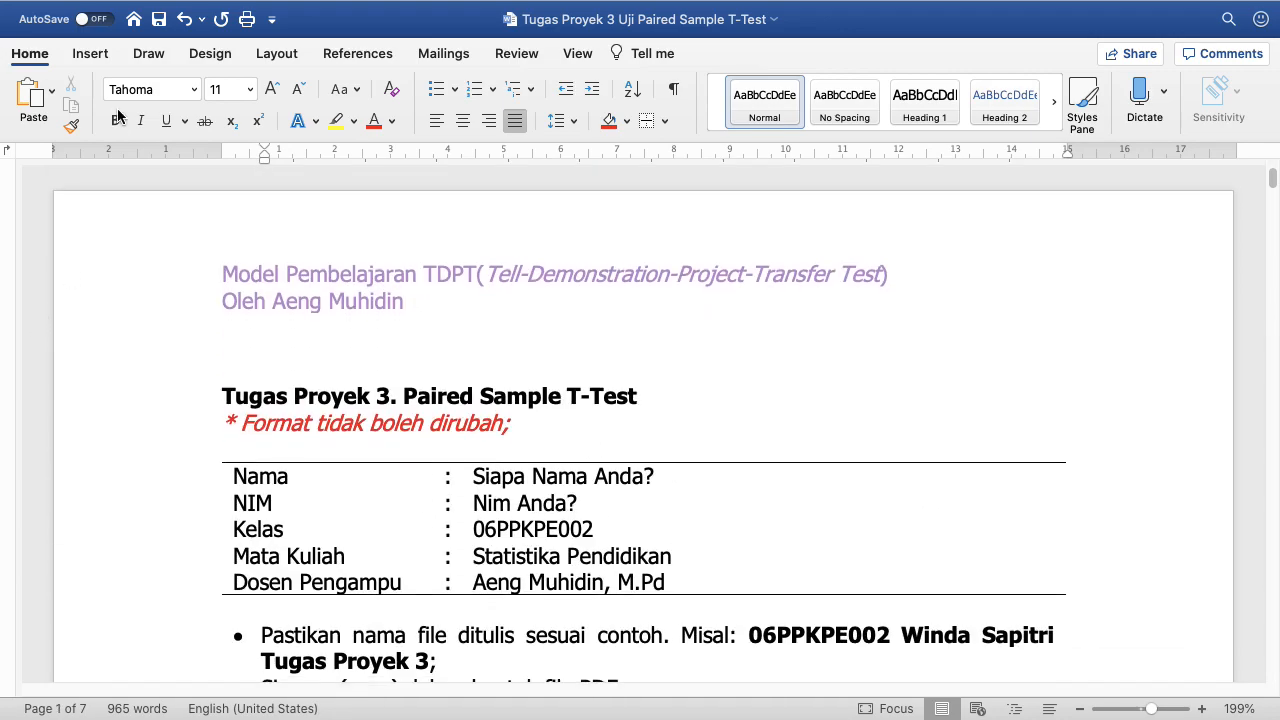
Step: Save the document and begin saving a copy of it in PDF format
click(158, 22)
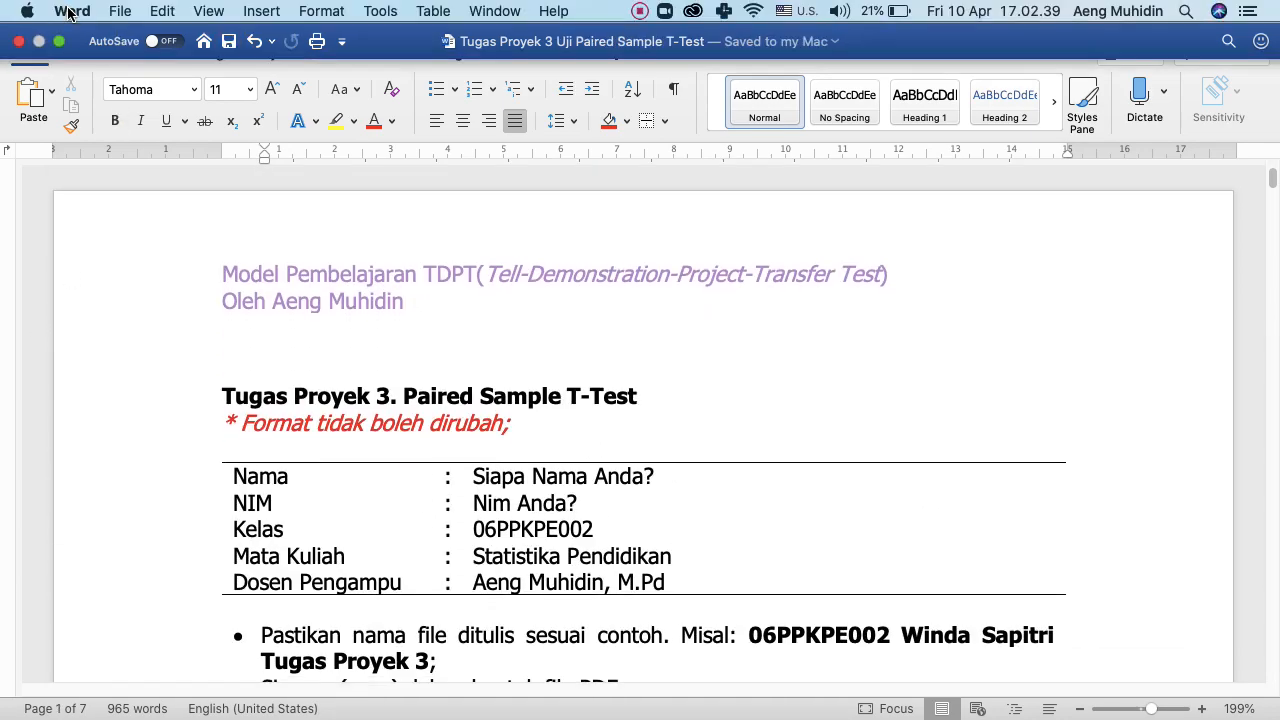
click(110, 11)
click(137, 160)
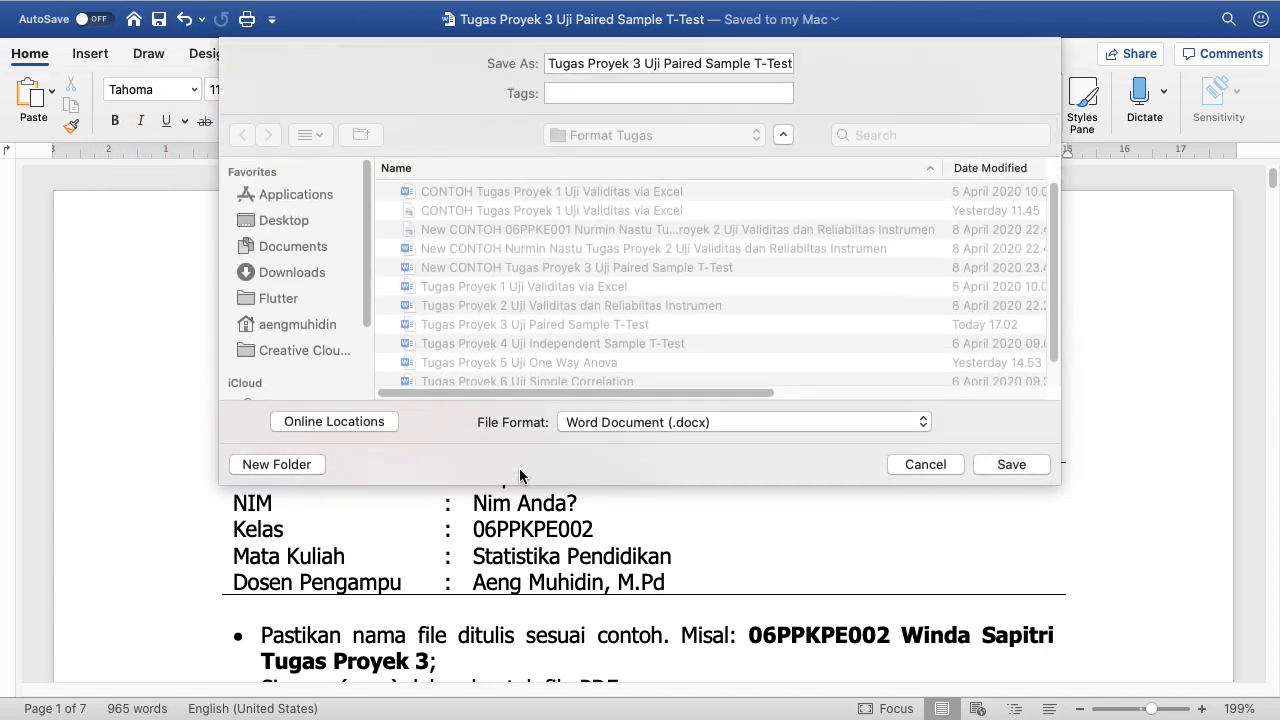
click(601, 422)
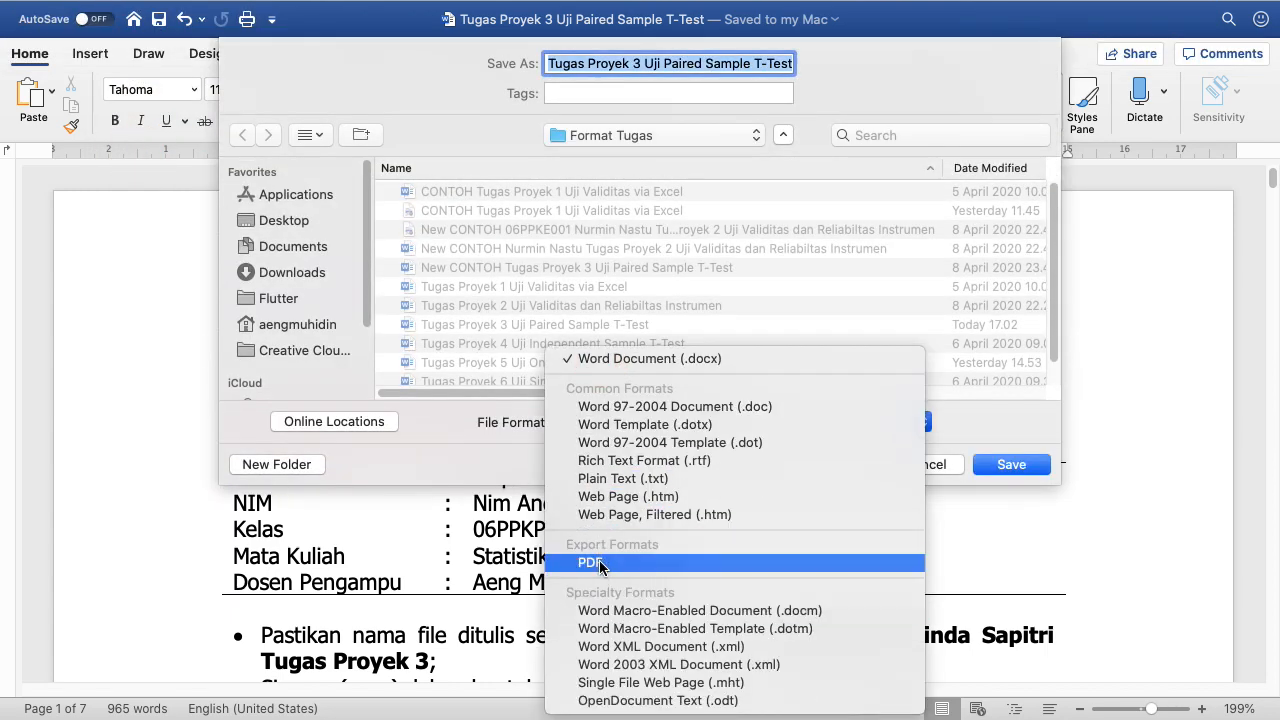
click(601, 562)
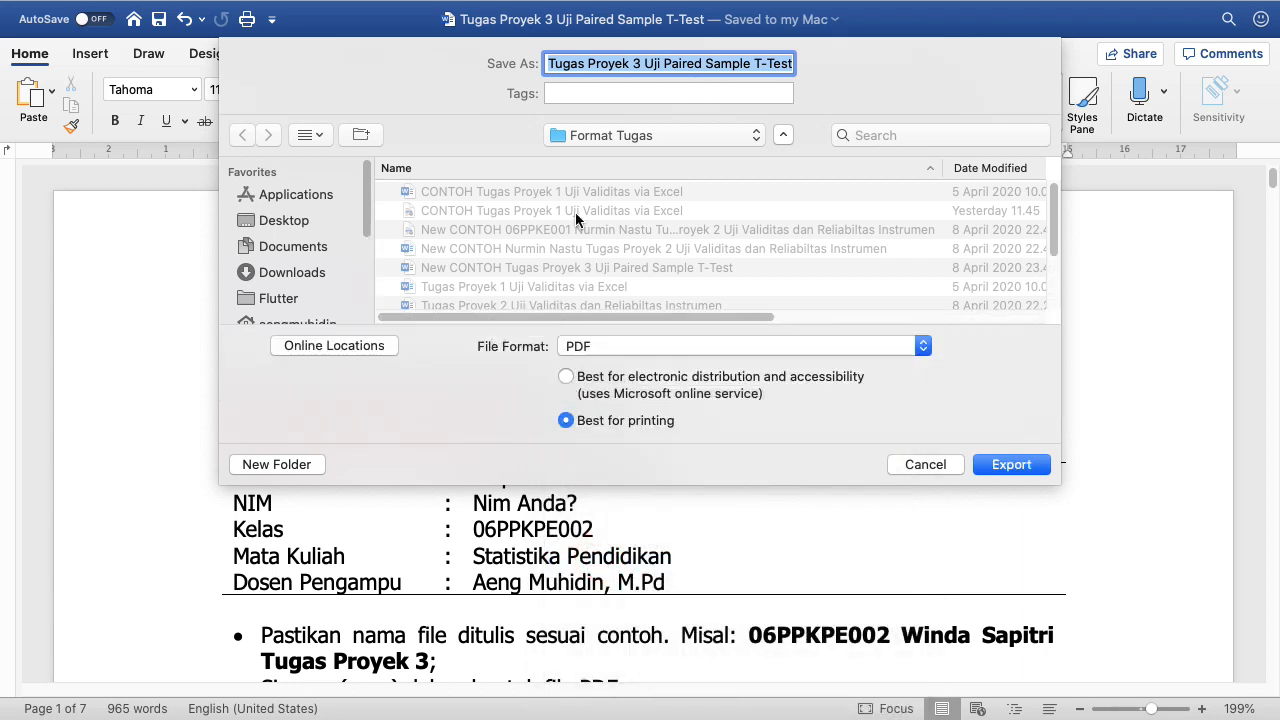
click(560, 65)
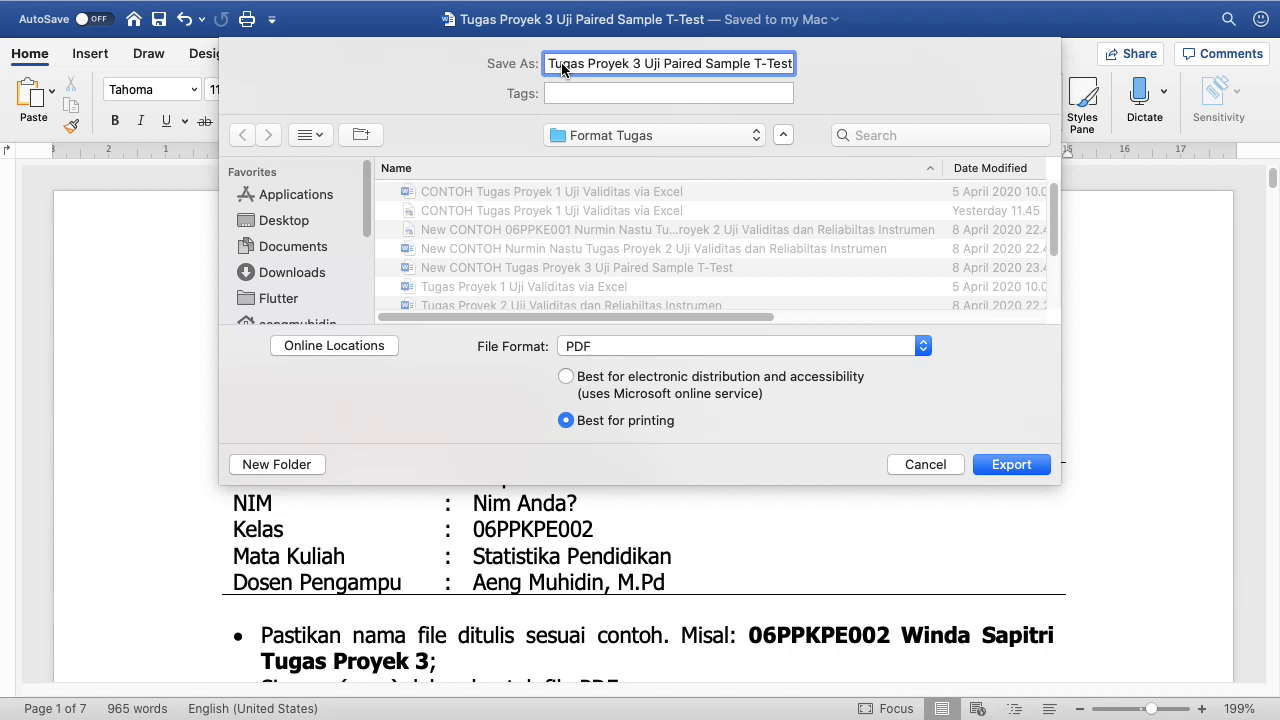
text(Nama)
key(BackSpace)
key(BackSpace)
key(BackSpace)
key(BackSpace)
key(BackSpace)
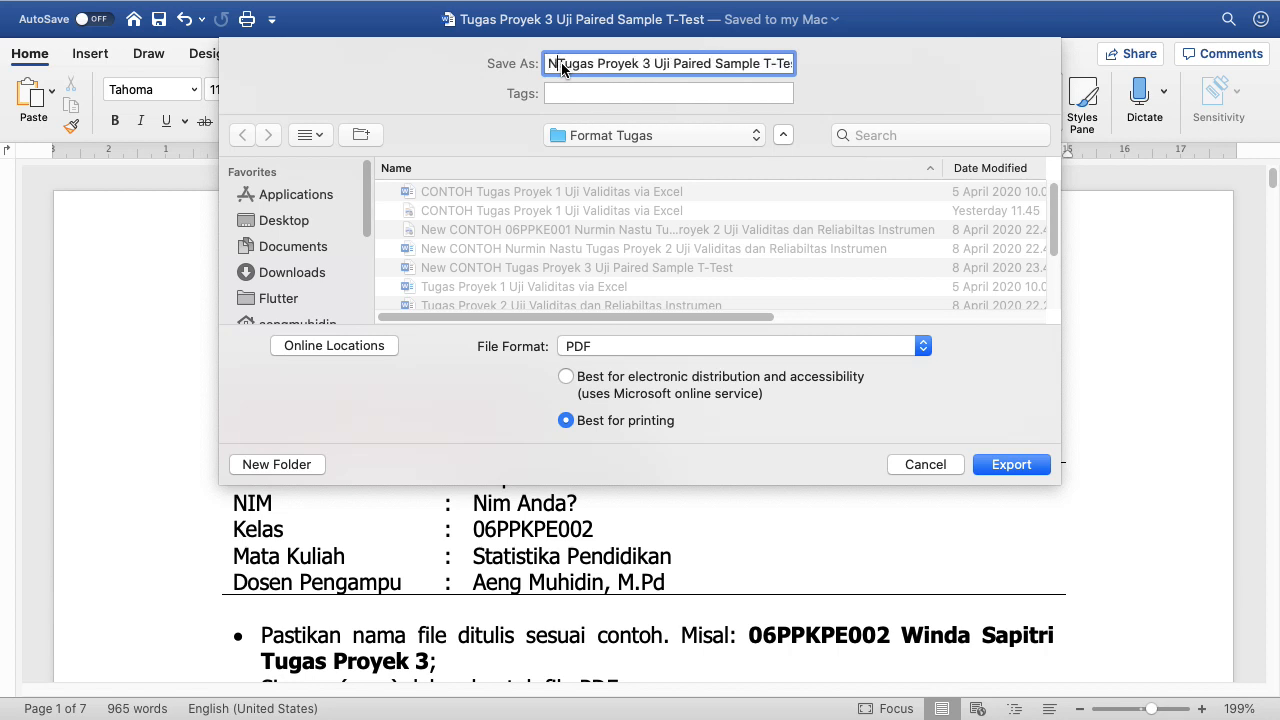
Step: Put "CONTOH 06PPKE001 Nama Anda" in front of the existing file name and export the PDF to the Format Tugas folder
text(06PPKE)
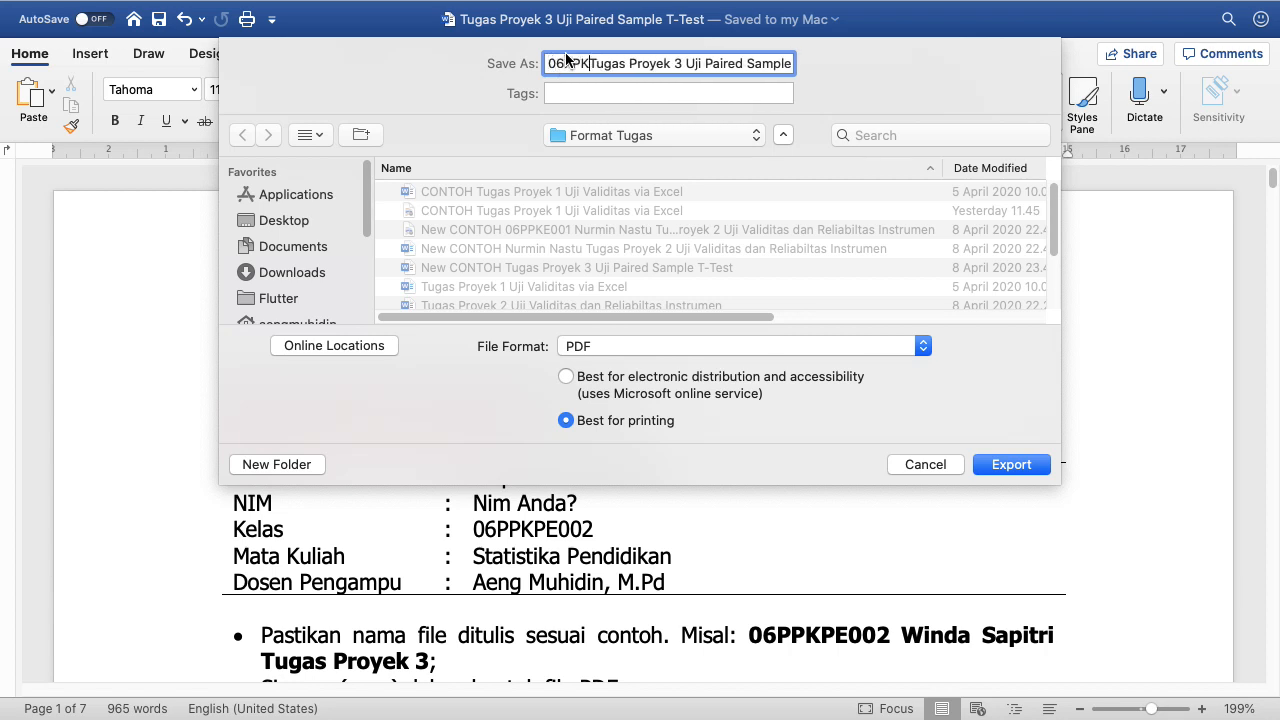
text(001 )
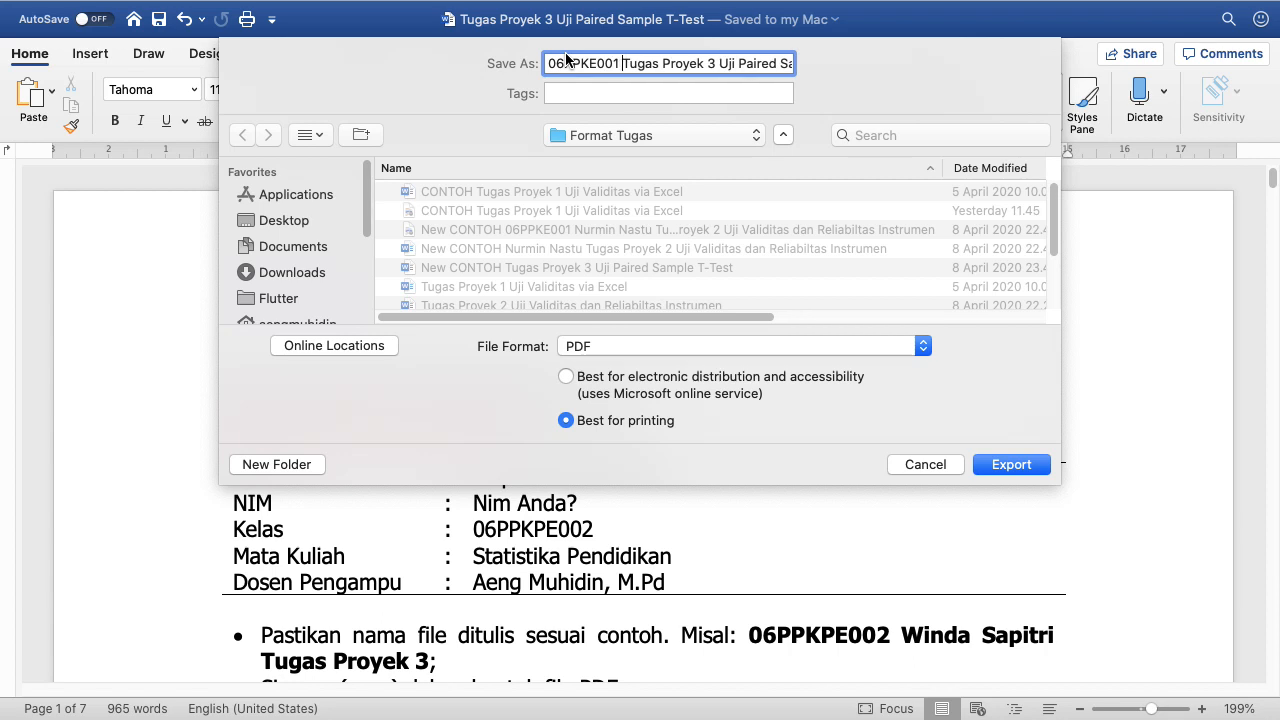
text(Nama ANdTugas)
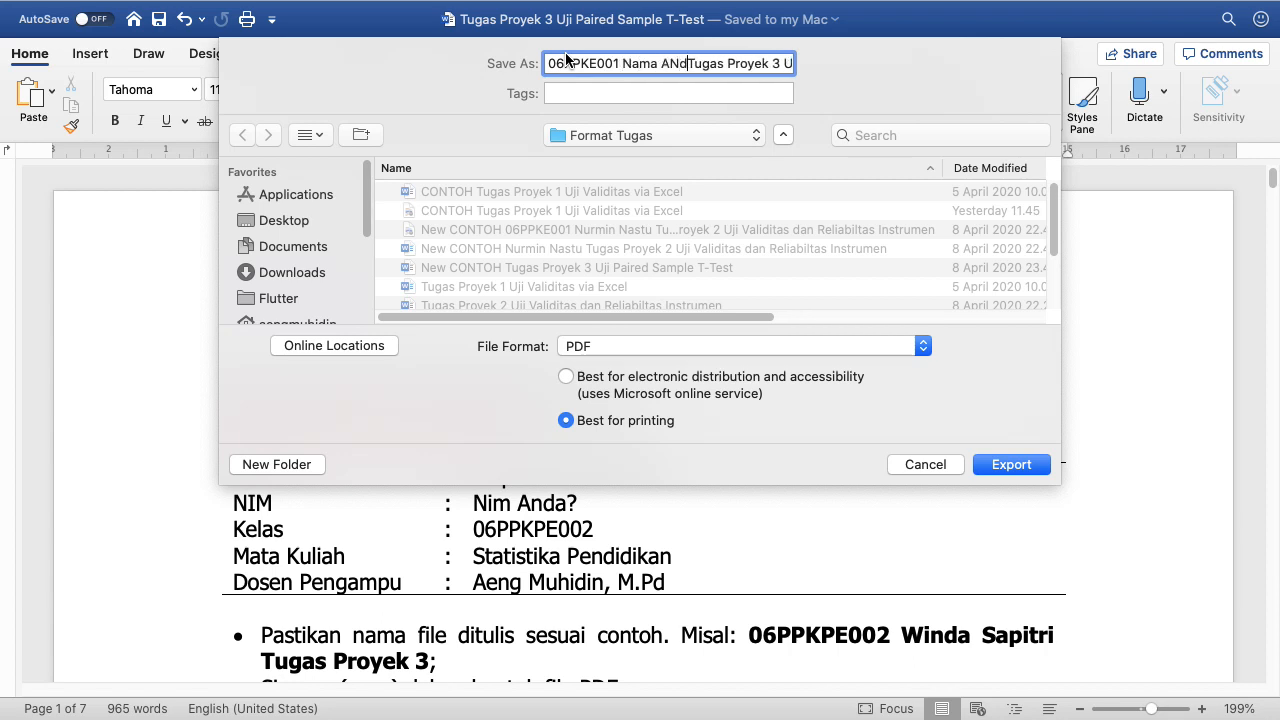
key(BackSpace)
key(BackSpace)
key(BackSpace)
key(BackSpace)
text(nda )
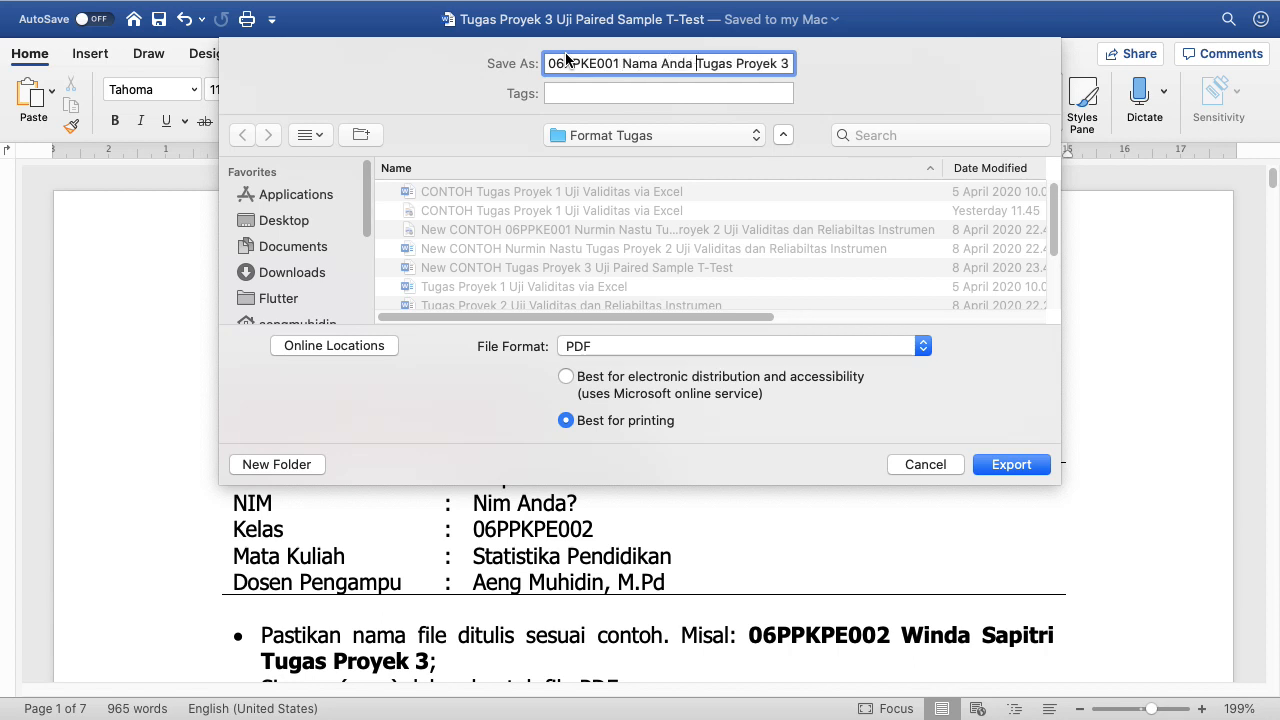
text(CONTOH)
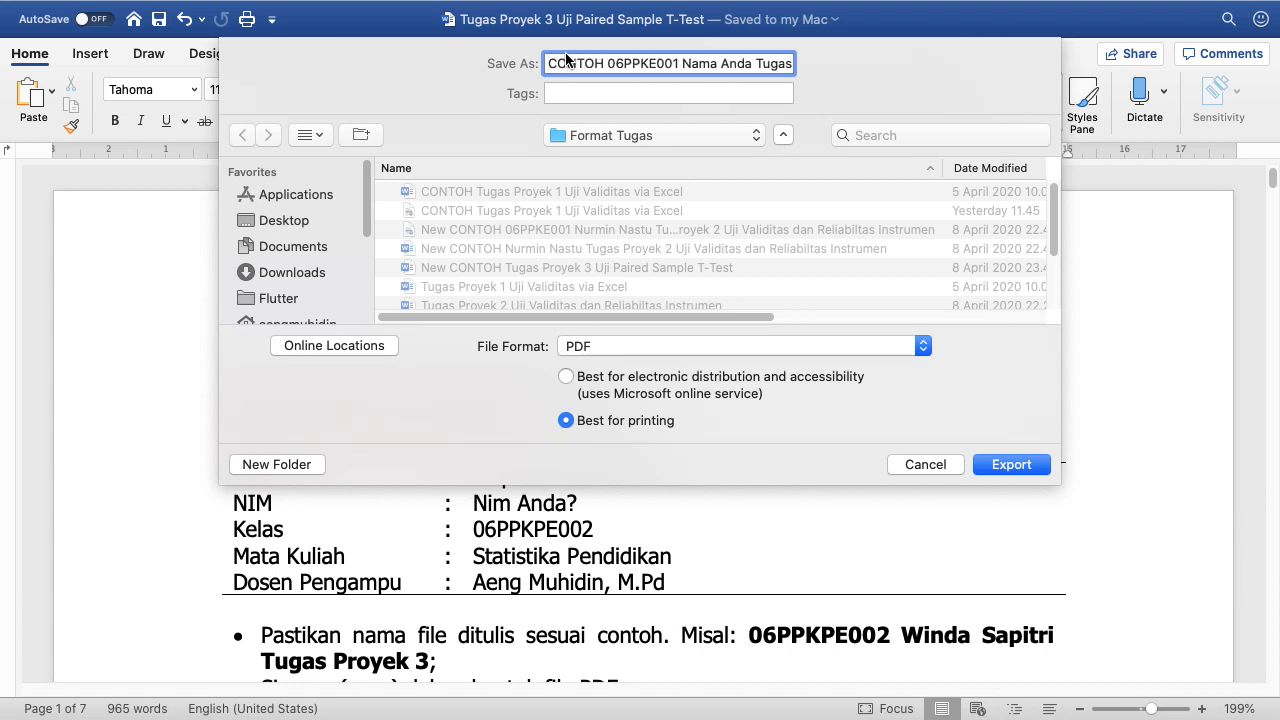
click(1010, 463)
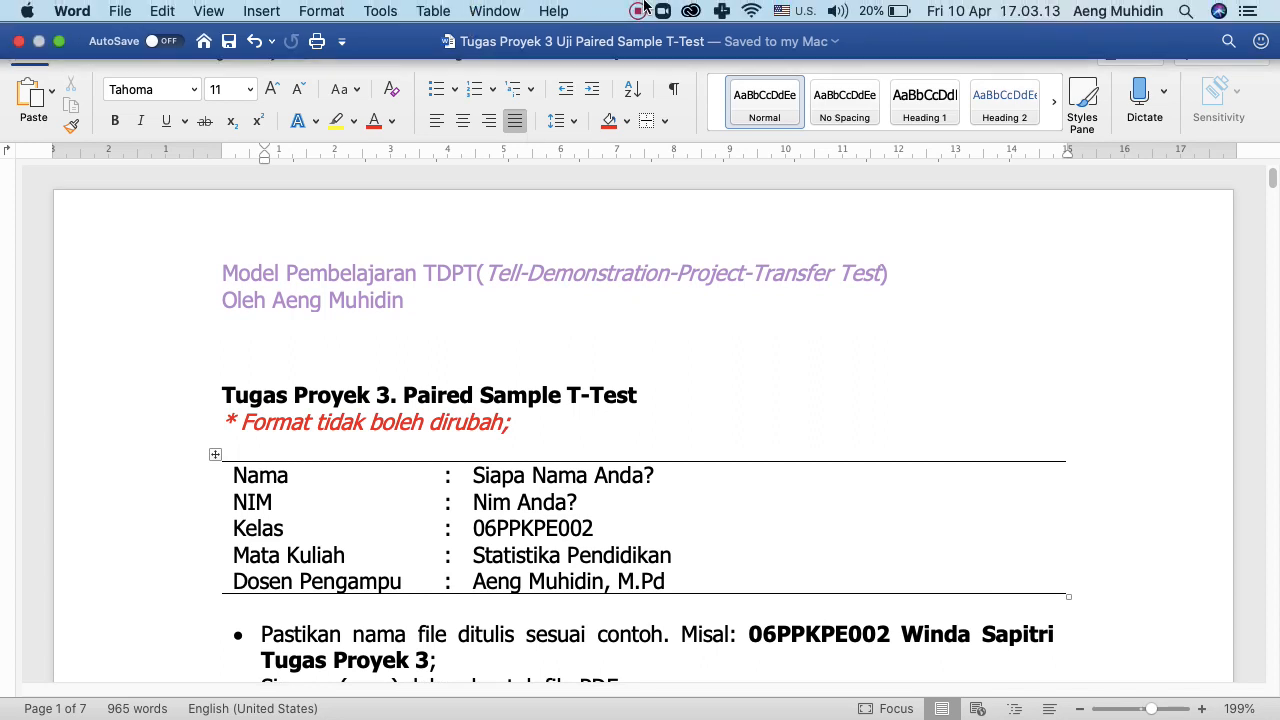
click(637, 11)
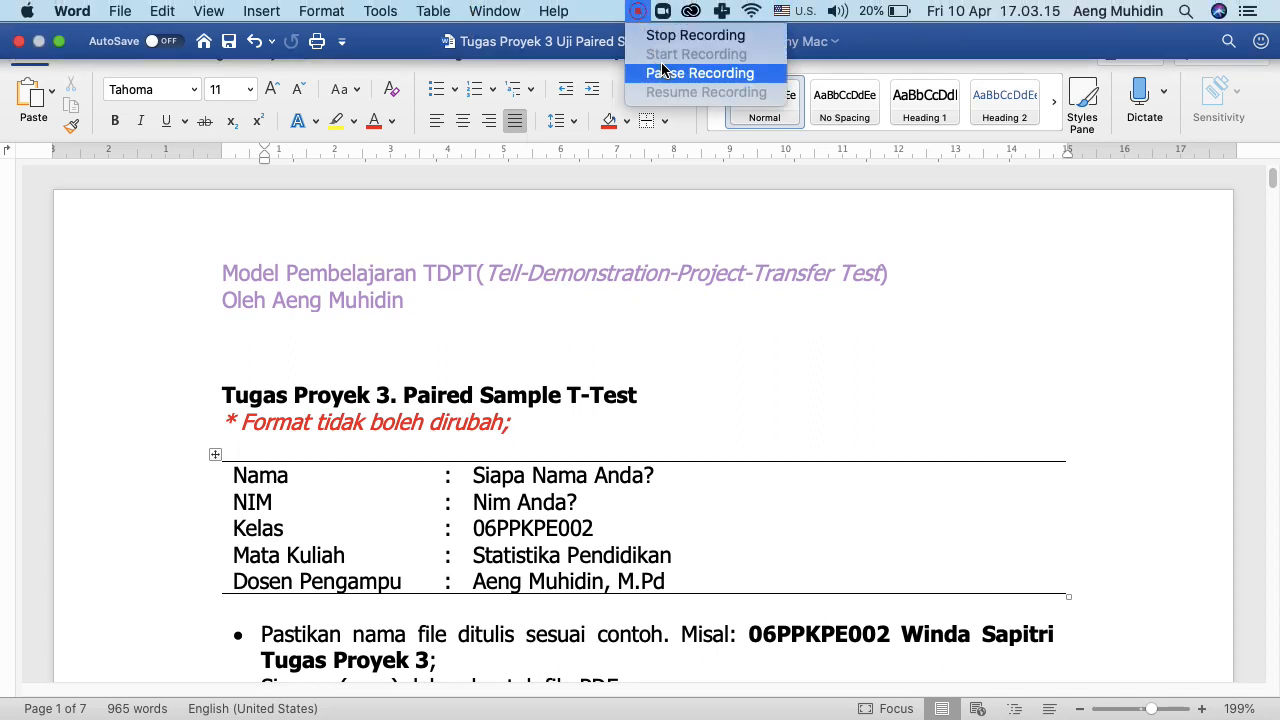
click(663, 72)
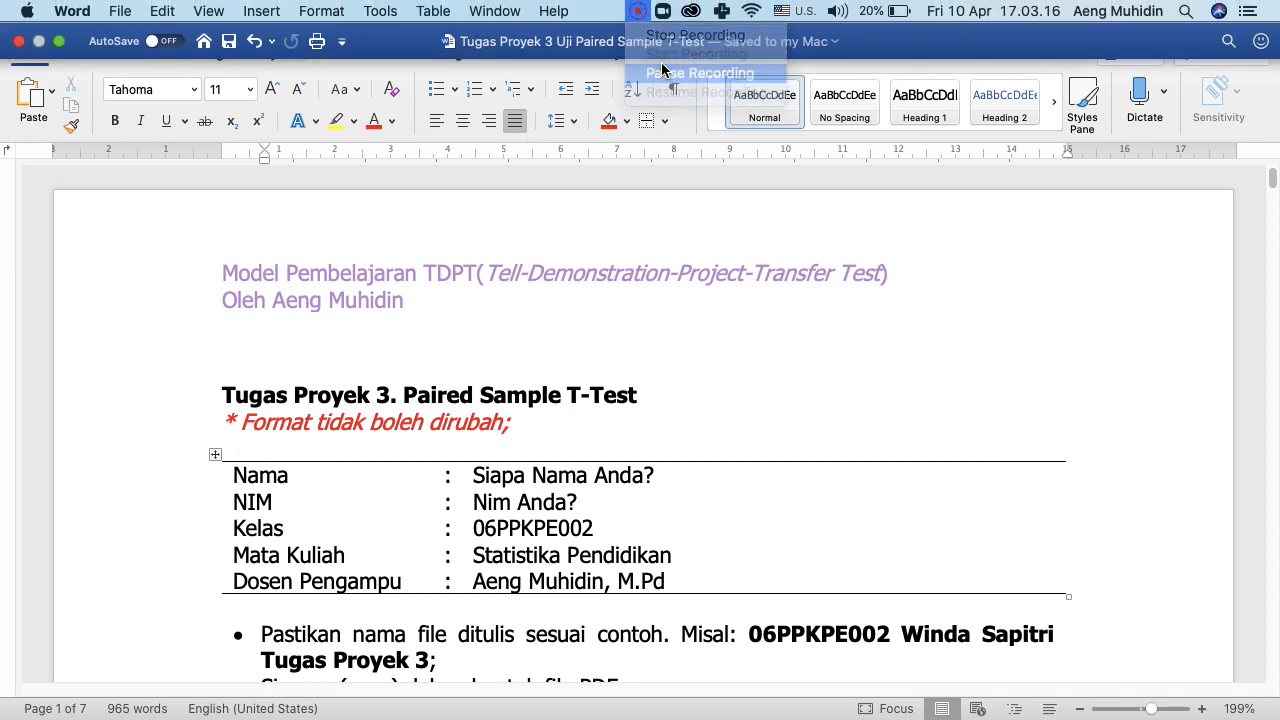